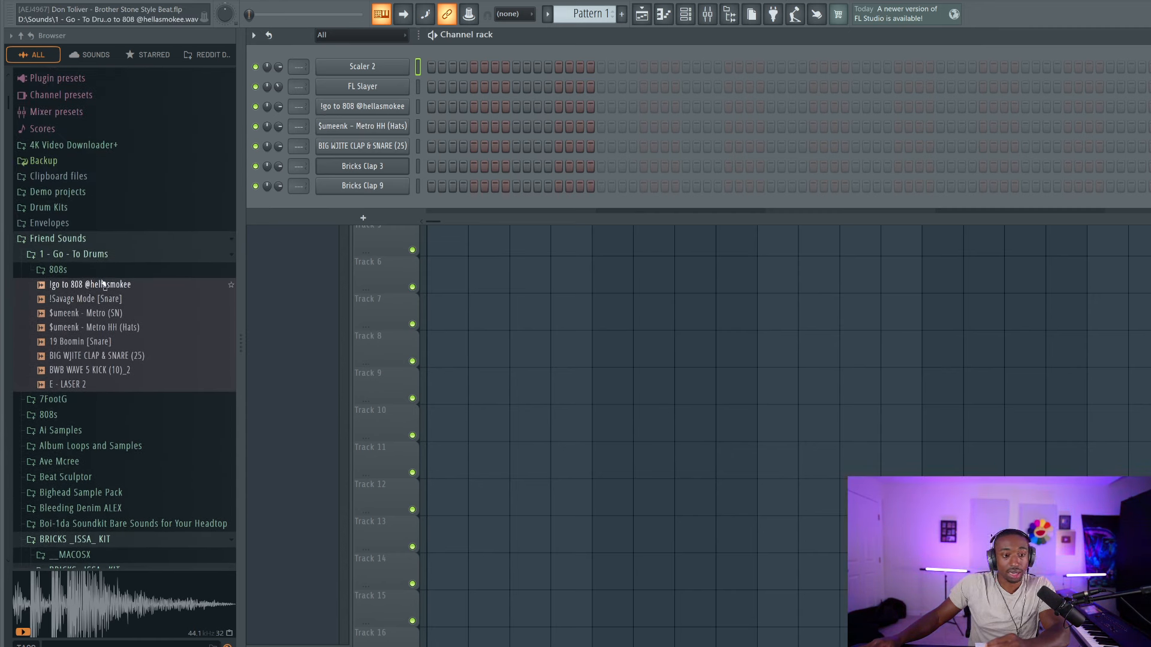
Audition the go-to 808 sample and program Pattern 1 with 808 hits on steps 1, 13 and 21 and a clap on step 9
left_click(103, 284)
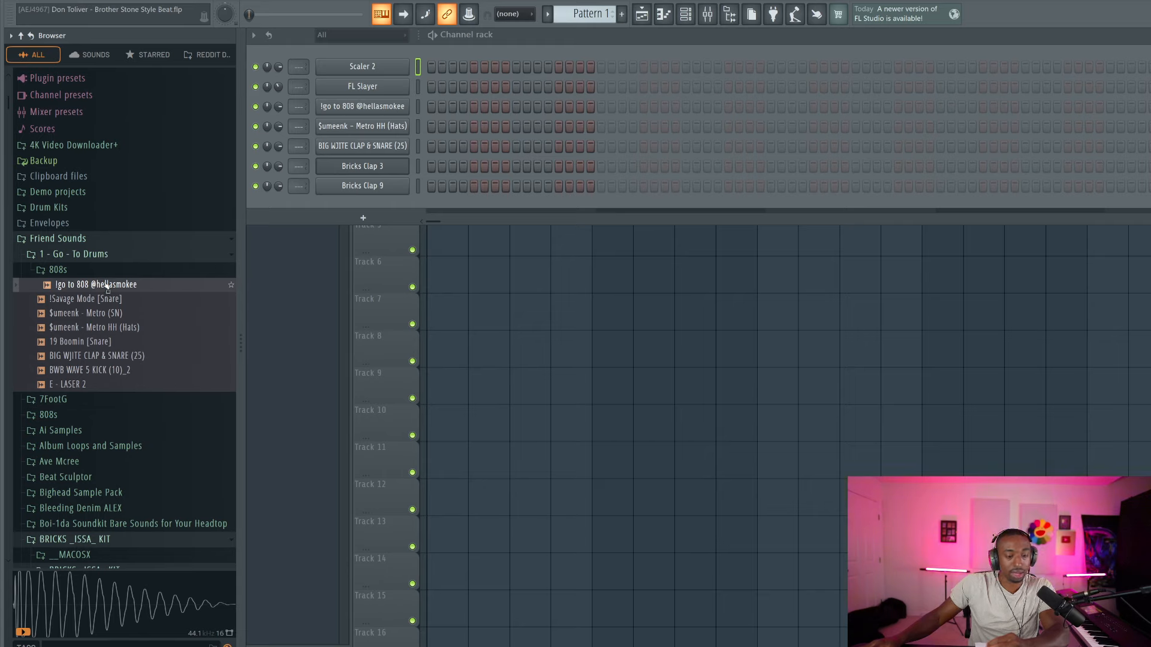
left_click(107, 285)
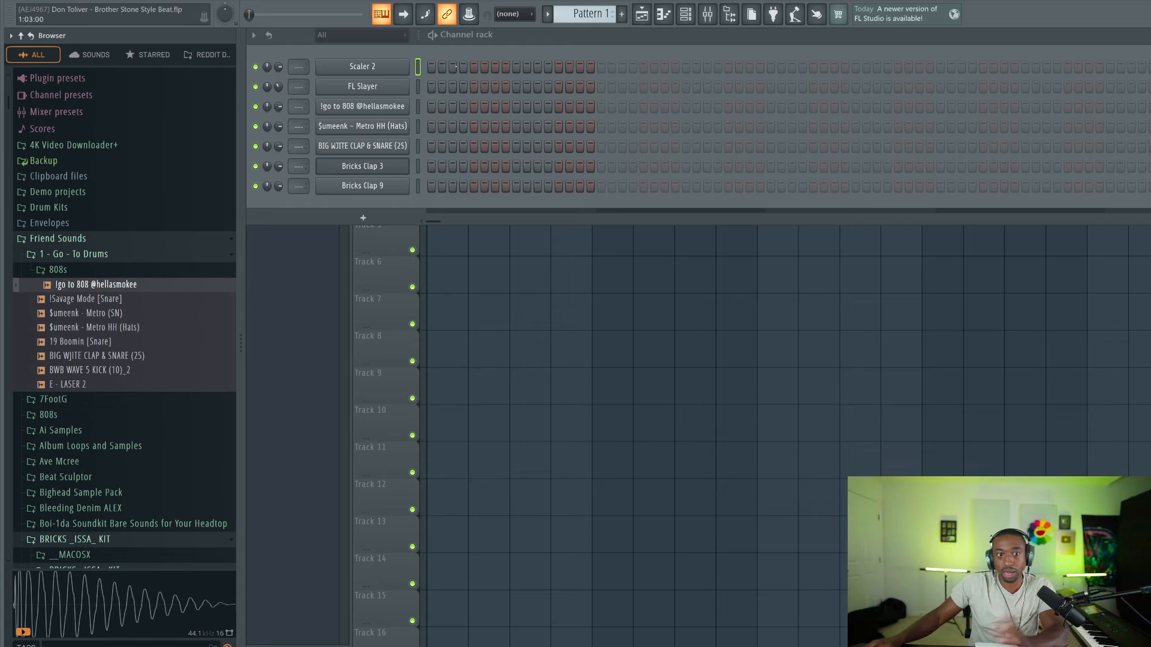
left_click(418, 107)
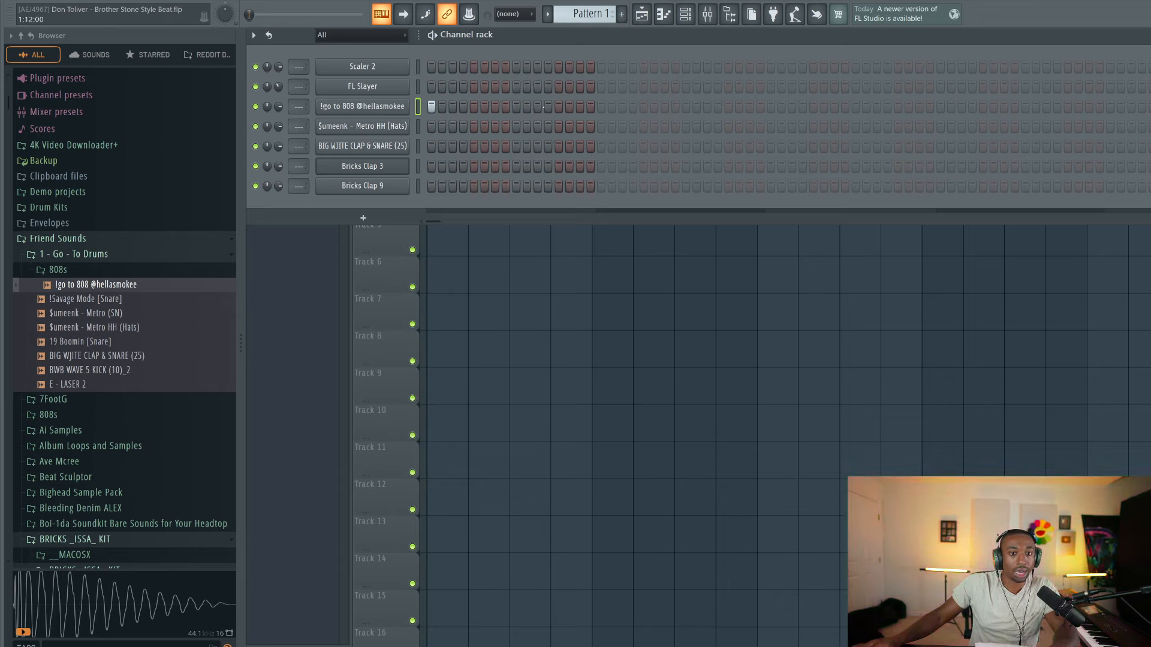
left_click(644, 107)
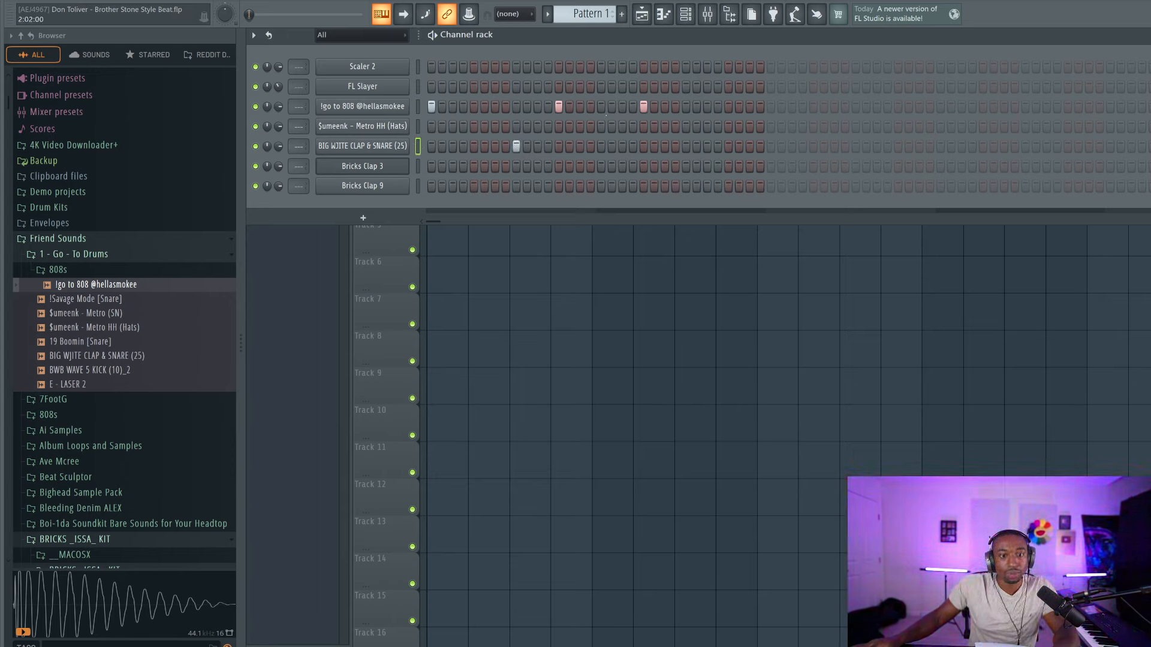
Check the sampler settings of the BIG WJITE CLAP & SNARE (25) channel and the 808 channel
left_click(362, 146)
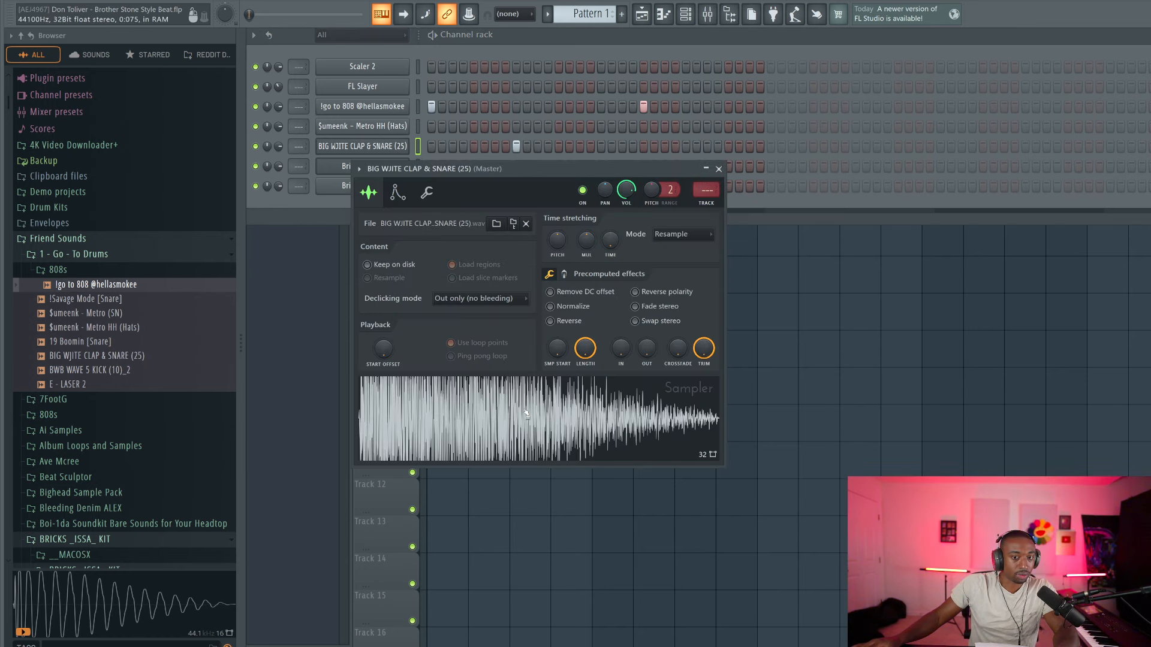
left_click(718, 169)
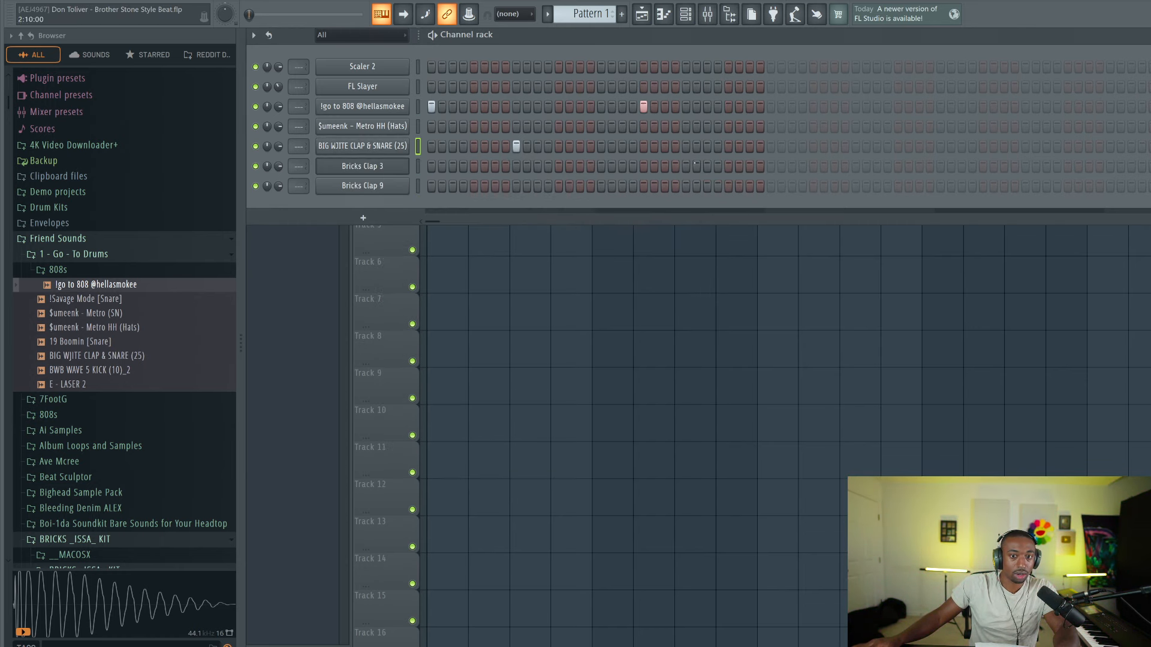
left_click(388, 113)
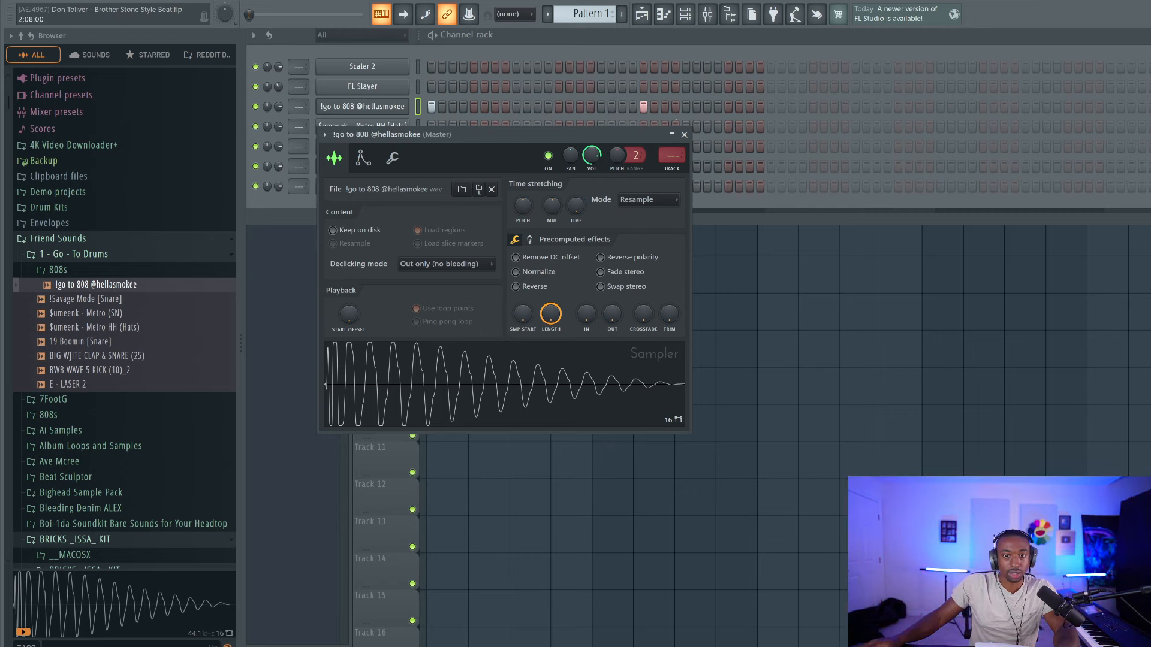
left_click(685, 134)
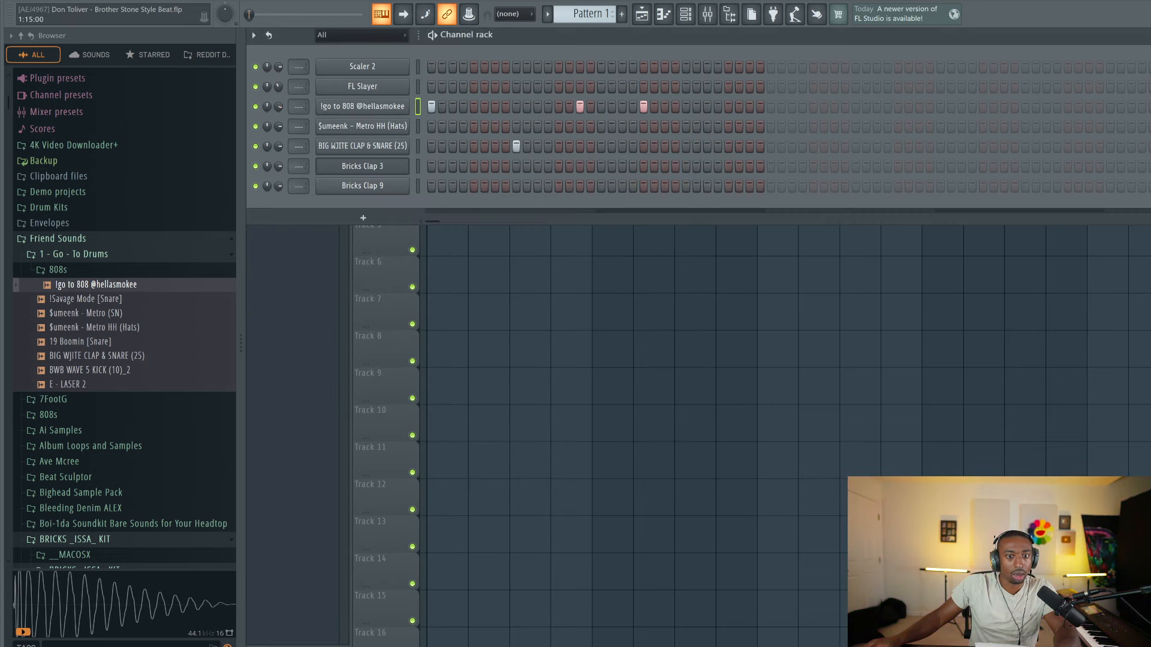
Complete Pattern 1 with an 808 hit on step 21 and a second clap hit on step 25
right_click(642, 106)
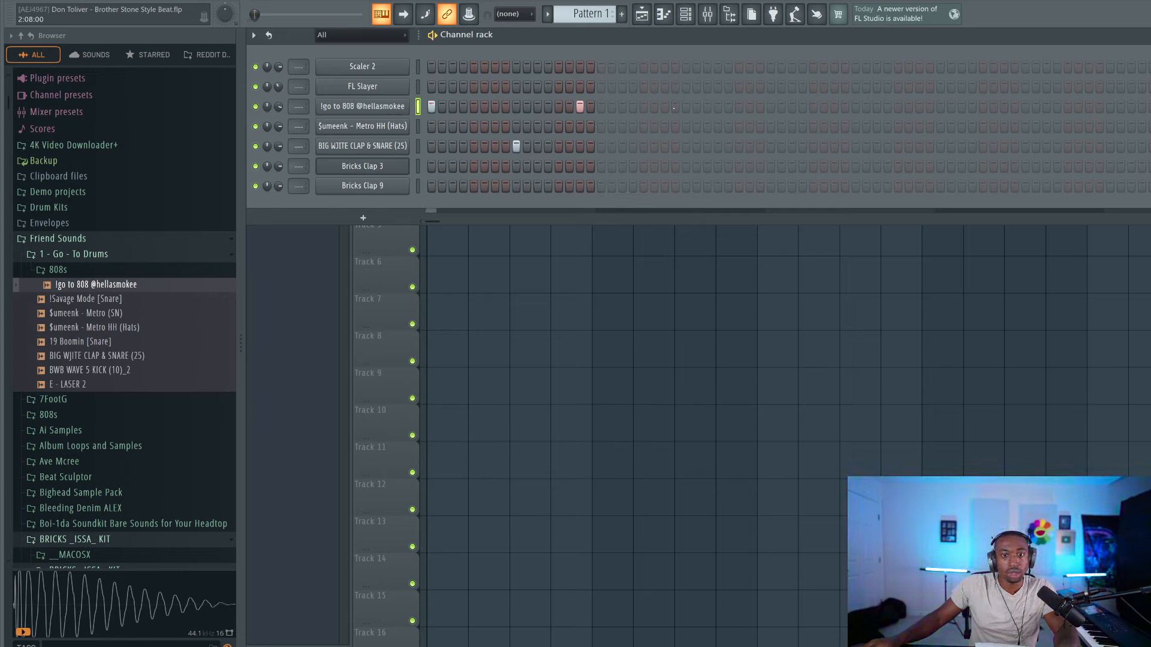
left_click(642, 106)
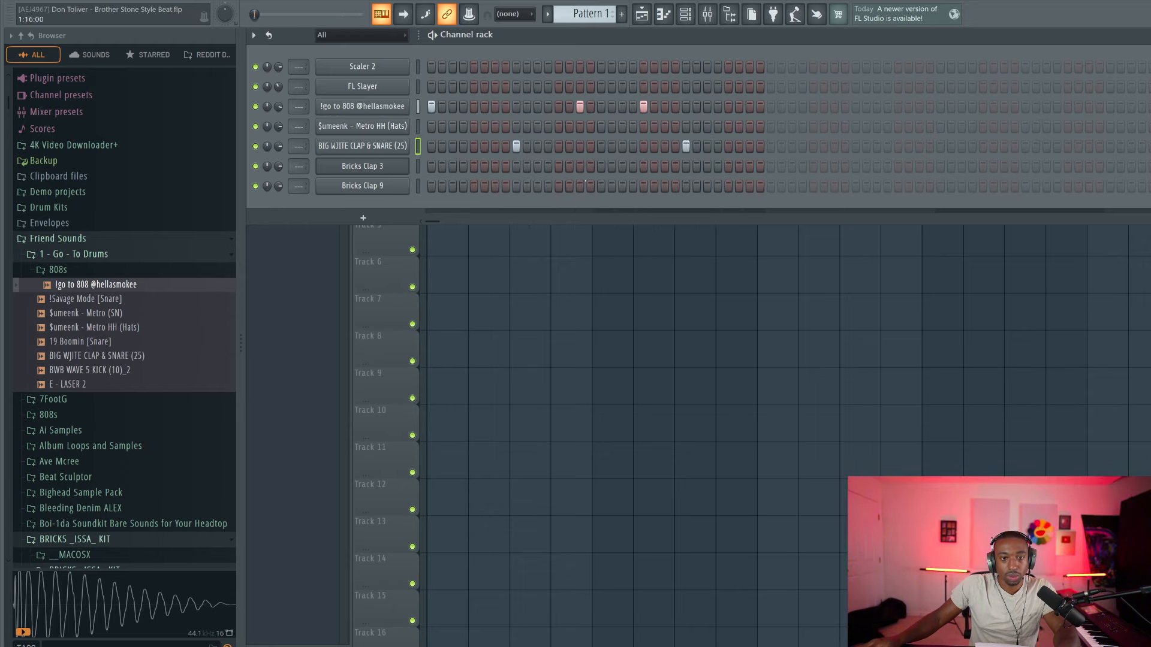
key("space")
Place Pattern 1 at bar 1 of Track 2 in the playlist and duplicate the clip until it fills 16 bars
key("F6")
left_click(454, 128)
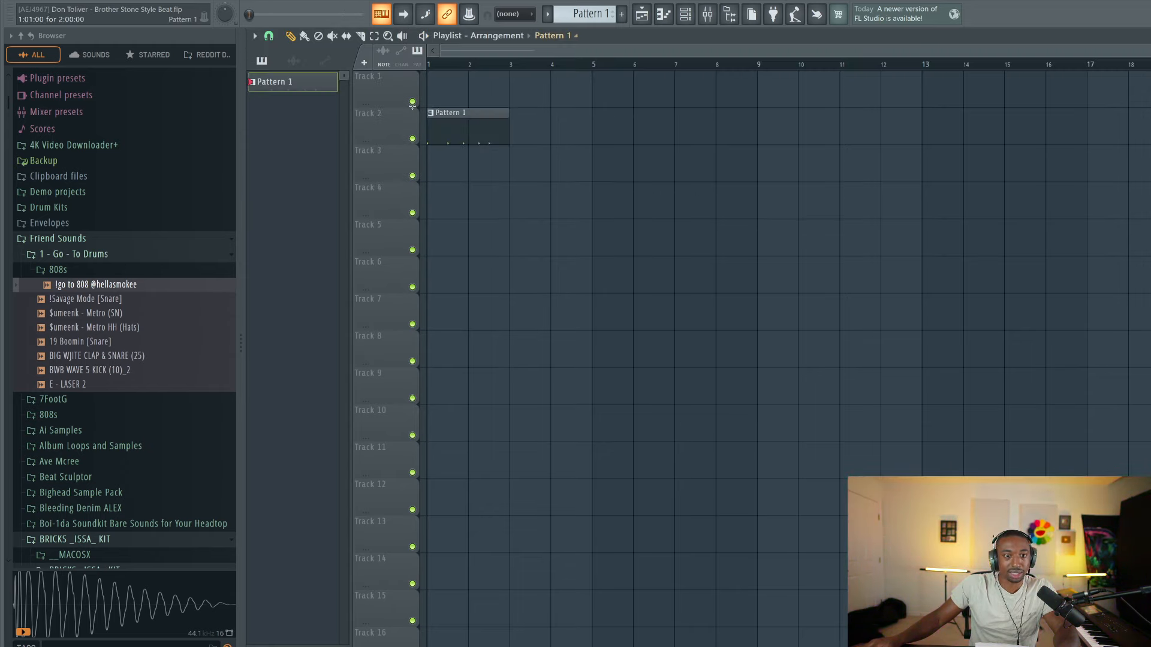
left_click(482, 120)
key("ctrl+b")
key("ctrl+b")
key("ctrl+b")
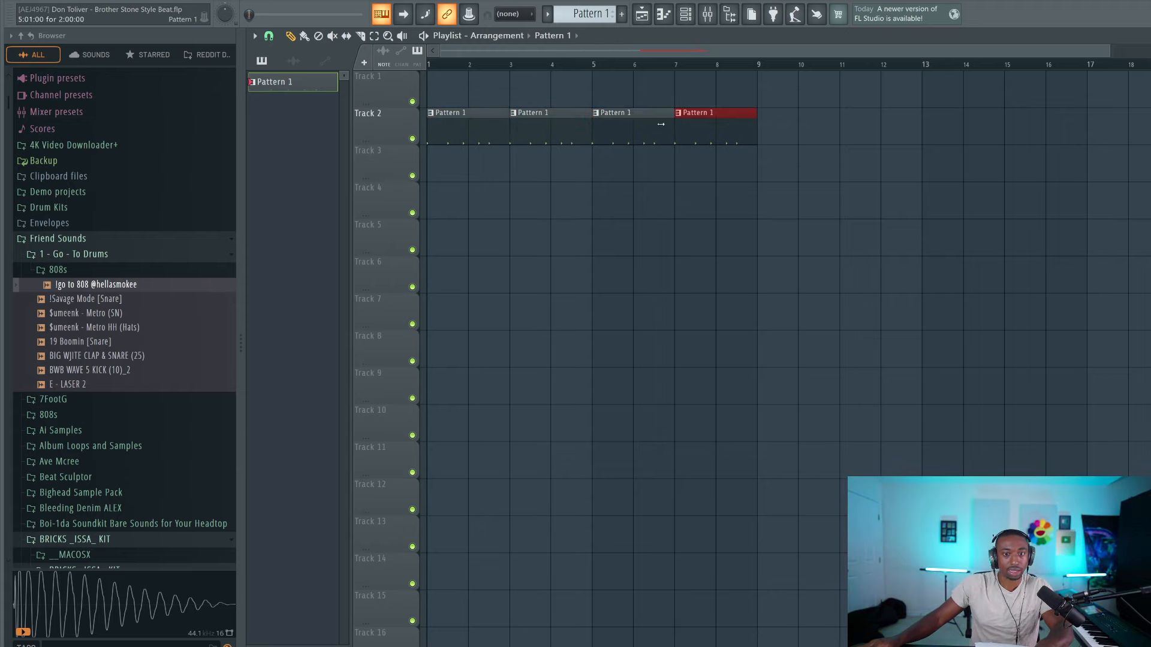
left_click_drag(741, 130, 468, 149)
key("ctrl+b")
left_click(774, 176)
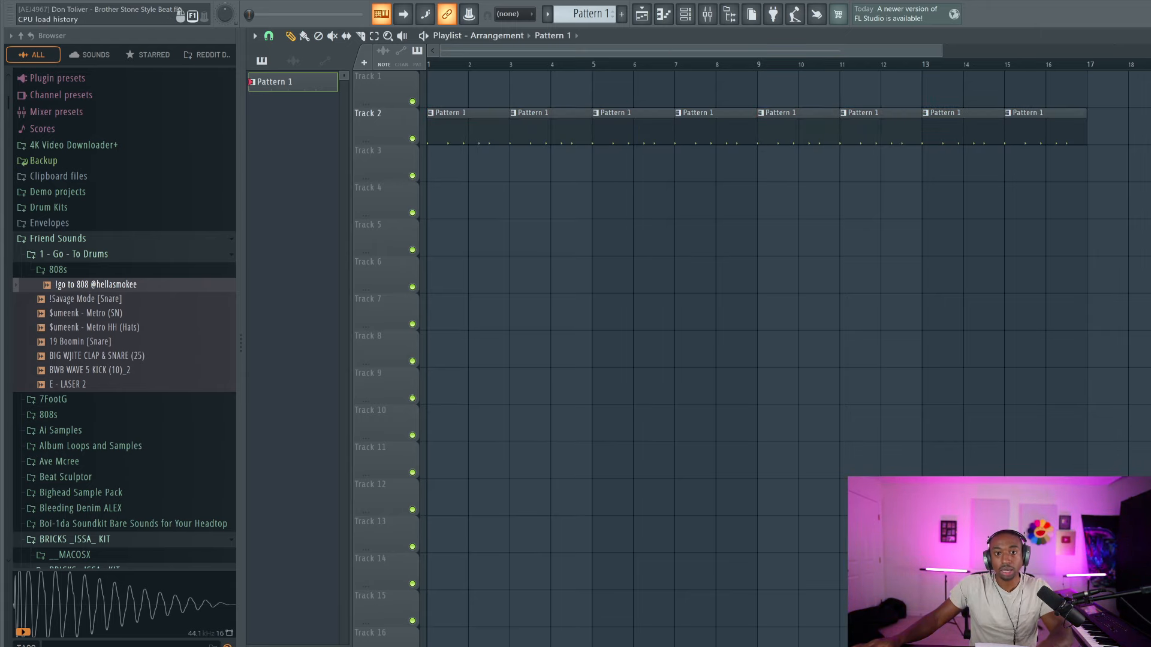
Create Pattern 2 and route all seven channels to separate mixer tracks 3 to 9
left_click(685, 14)
scroll(602, 14, "down", 1)
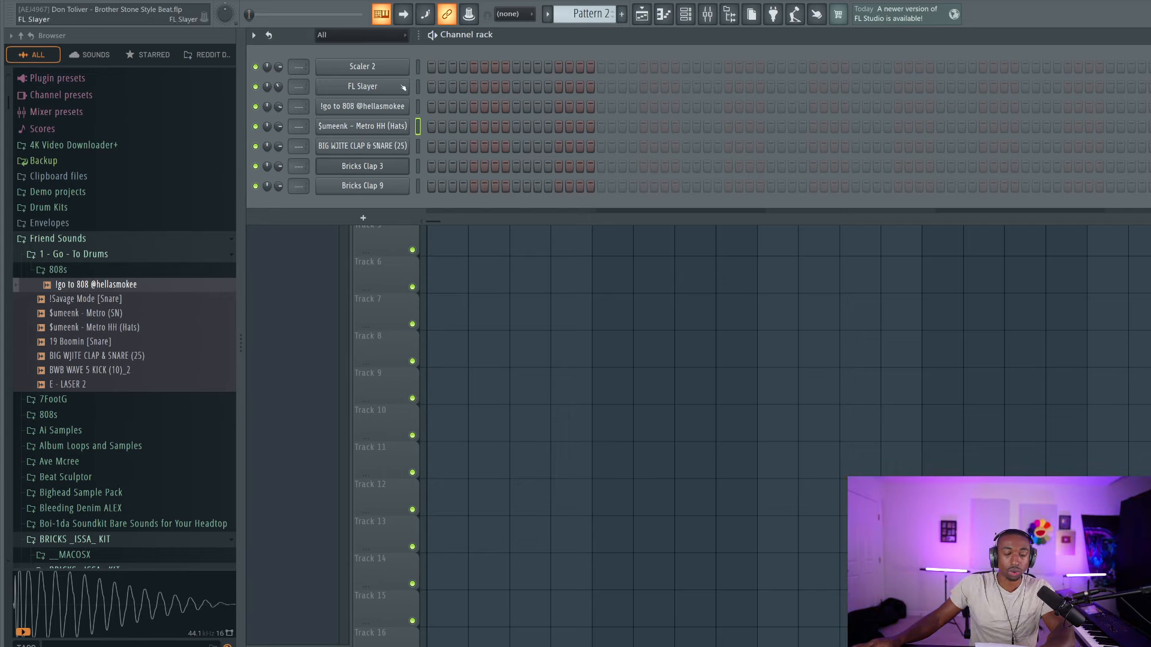
left_click_drag(418, 125, 418, 186)
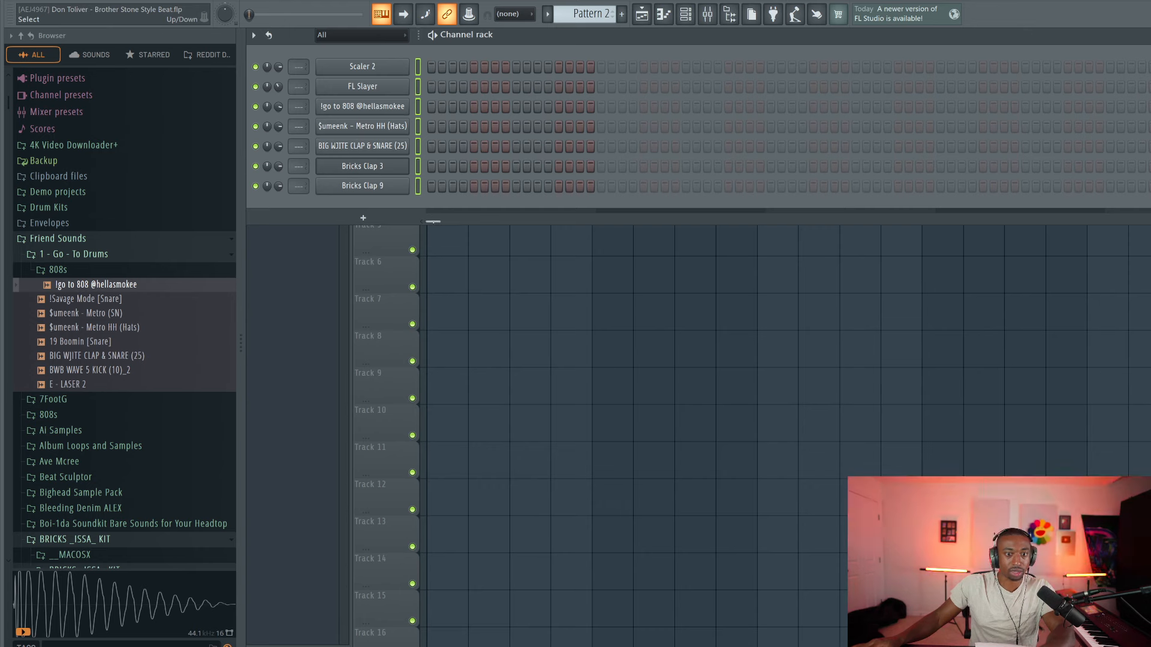
key("F9")
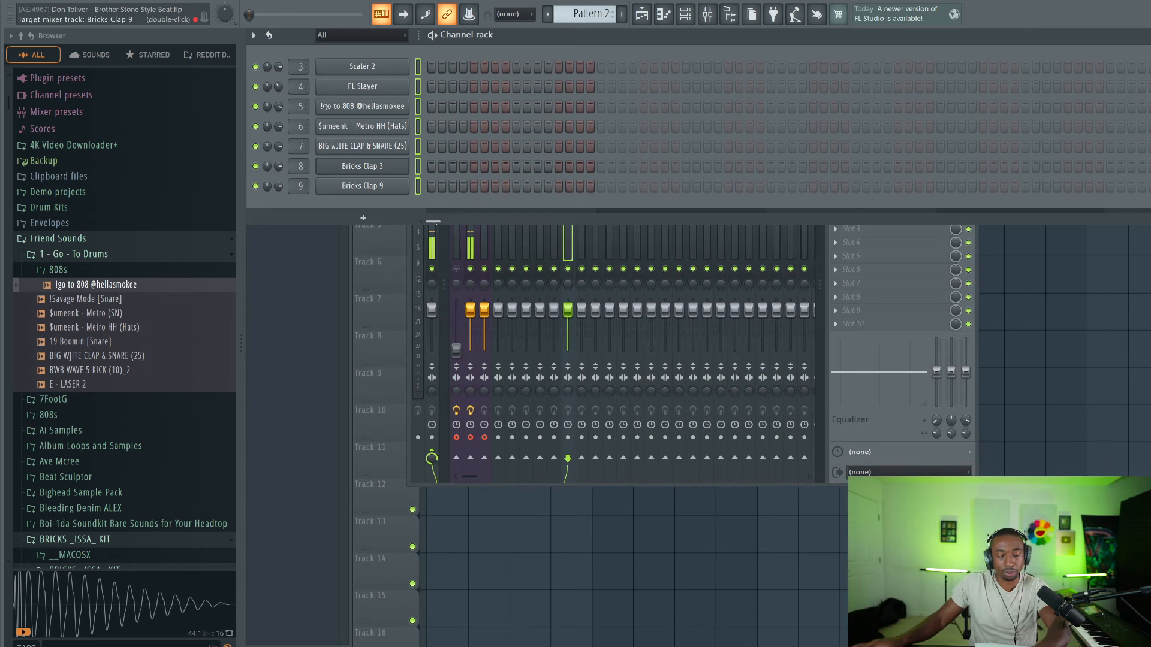
key("F5")
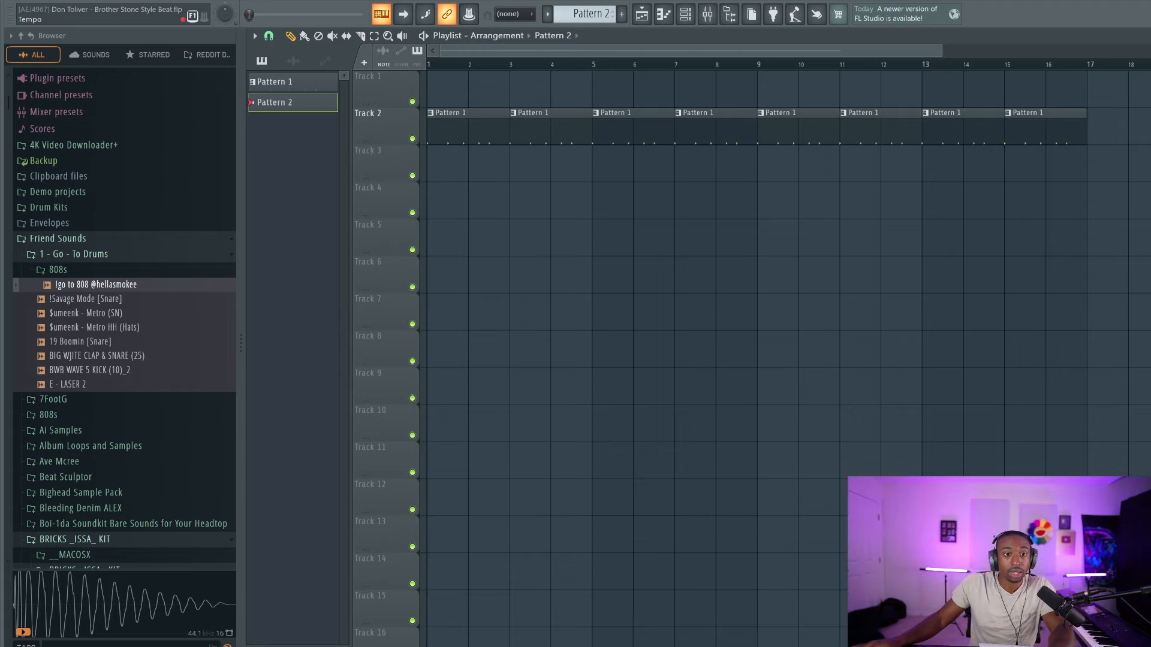
key("space")
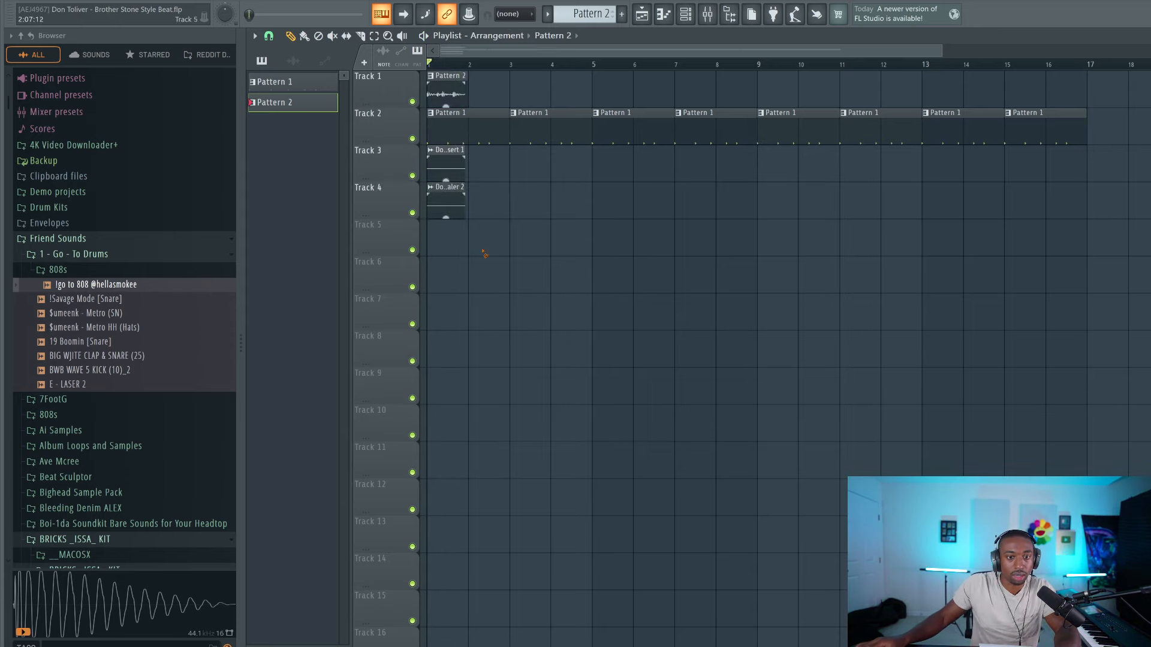
right_click(447, 185)
right_click(449, 90)
right_click(430, 156)
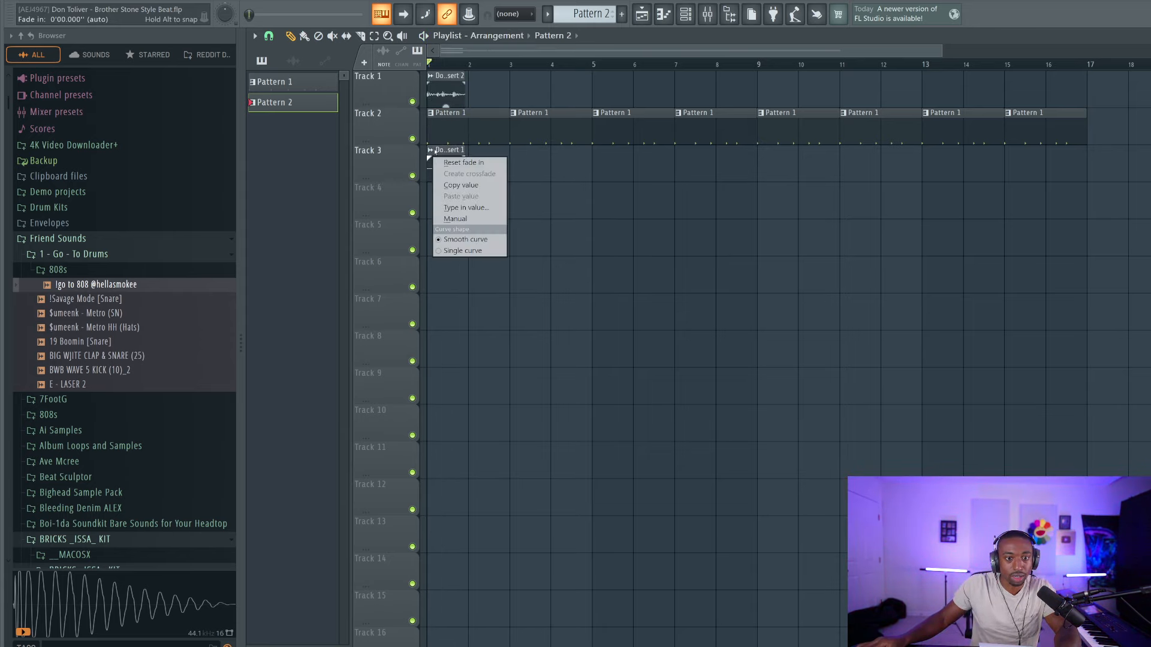
left_click(446, 73)
right_click(466, 83)
left_click(466, 81)
right_click(466, 82)
left_click(461, 85)
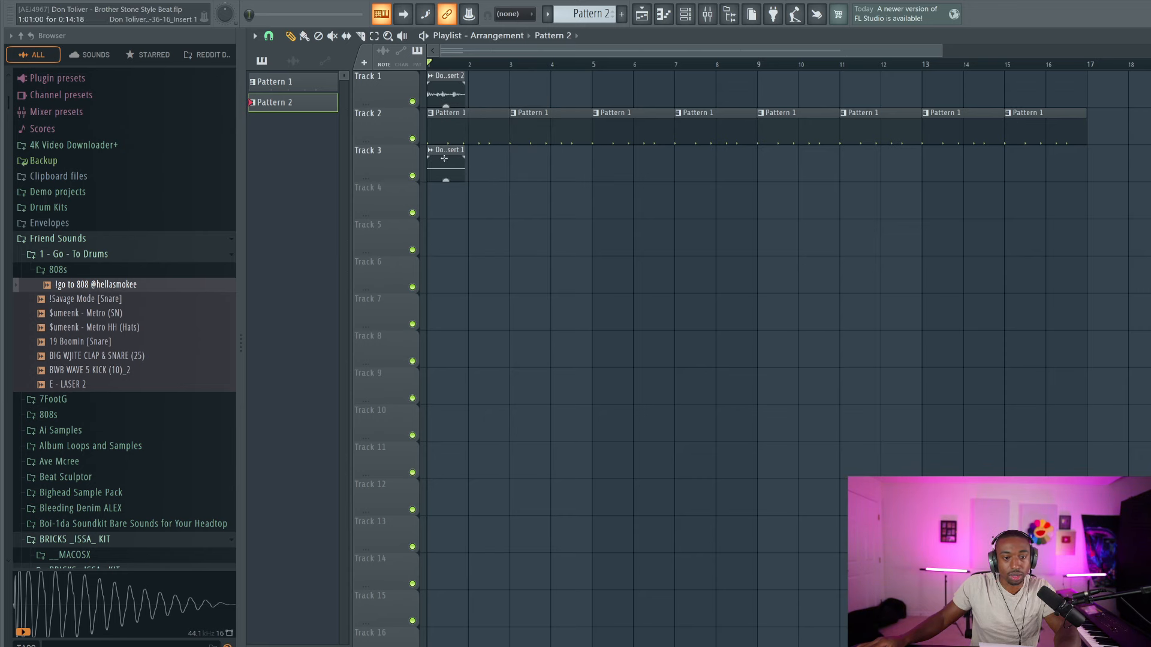
right_click(450, 161)
right_click(449, 89)
left_click(707, 14)
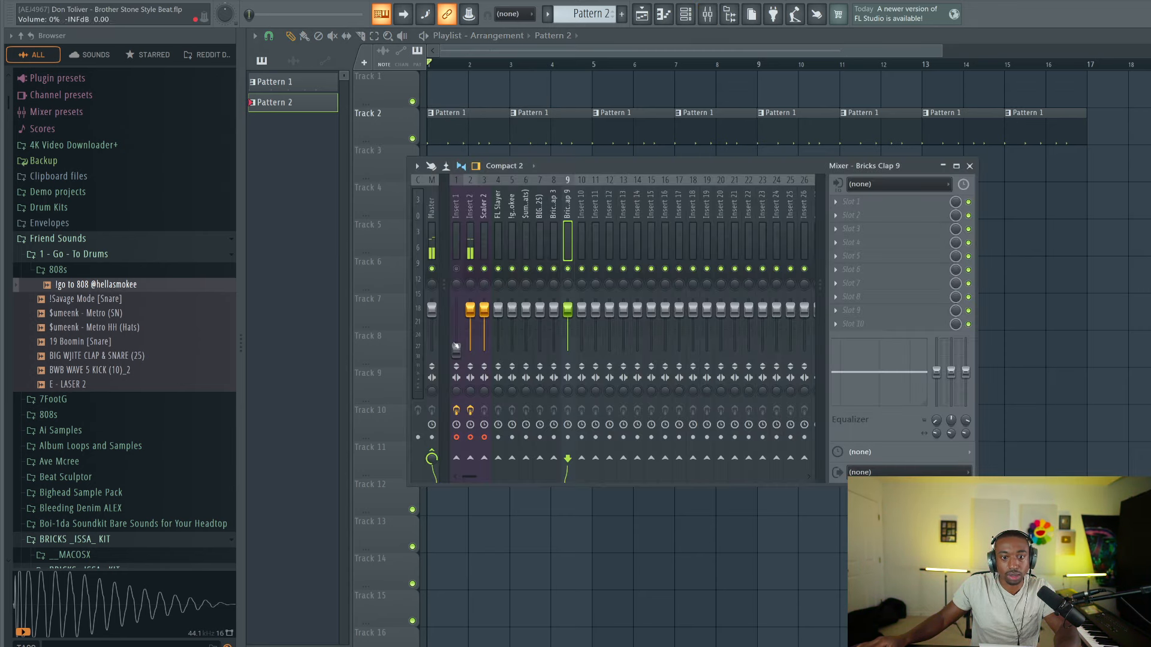
key("F9")
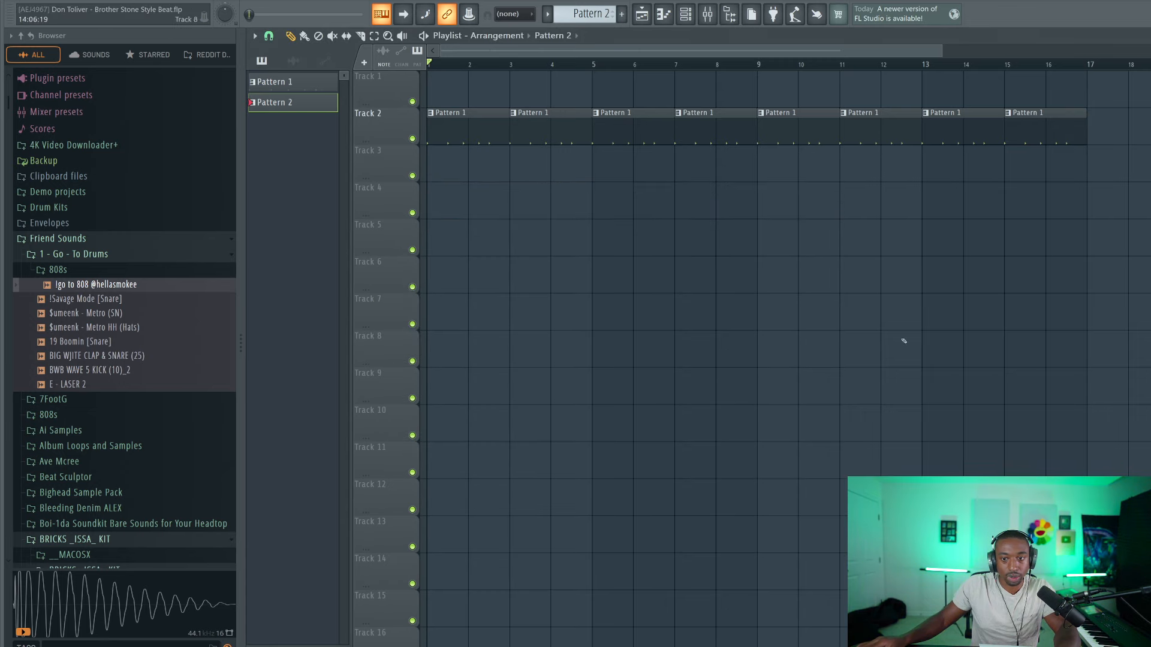
Set the typing keyboard to the piano layout and octave 4
left_click(686, 14)
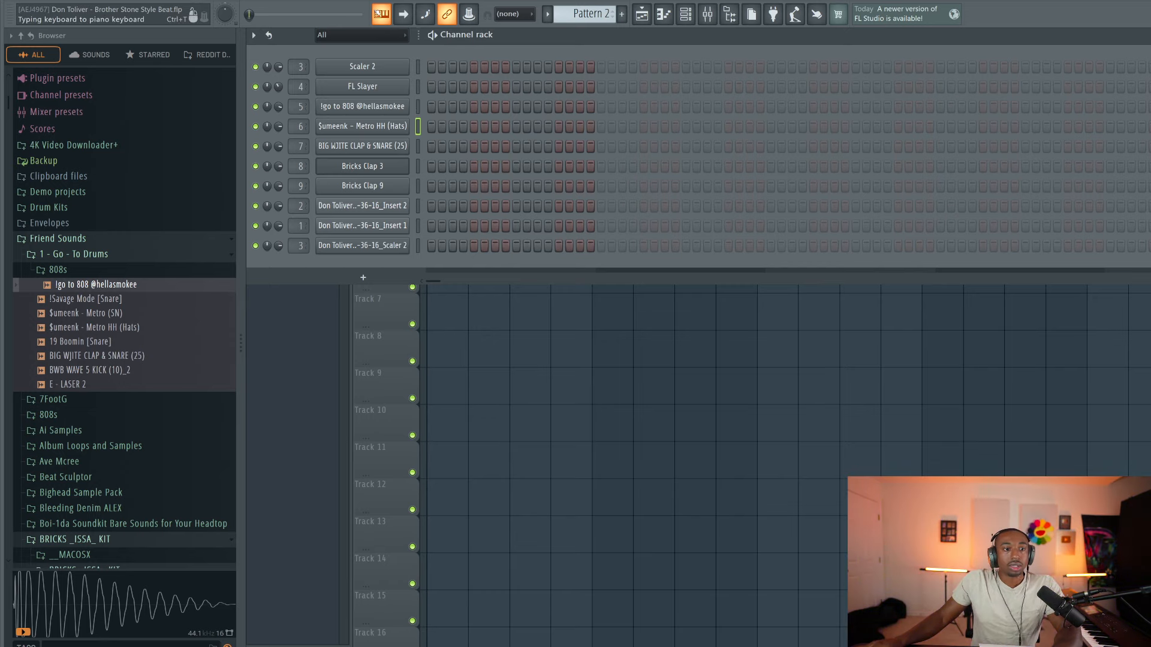
left_click(382, 23)
left_click(383, 22)
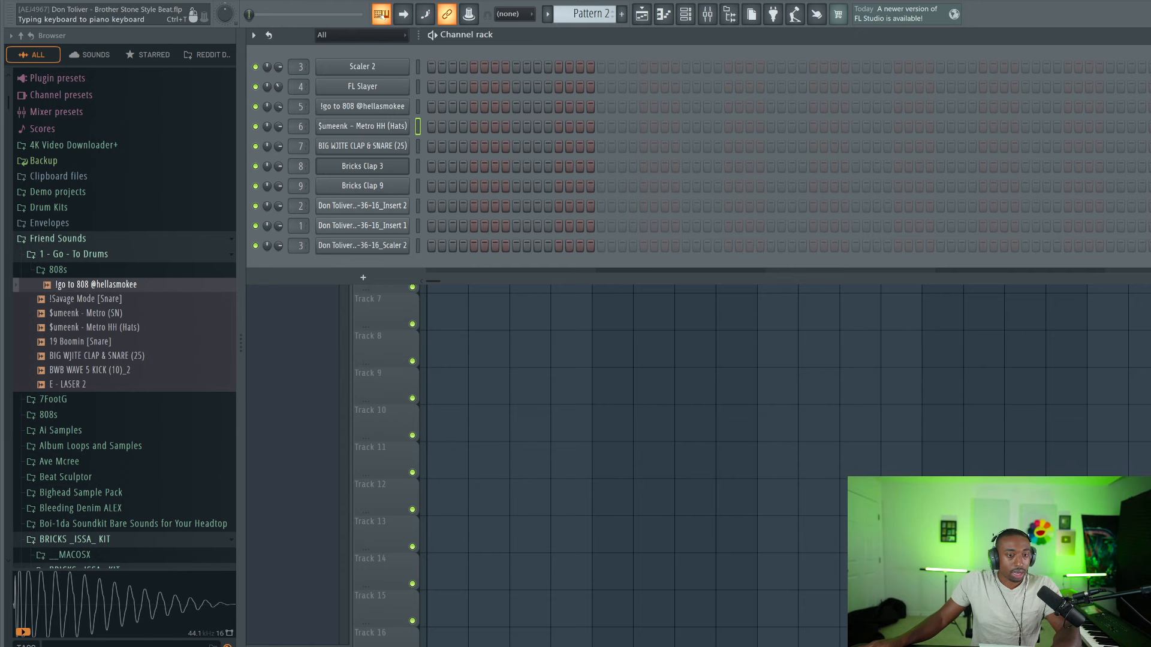
right_click(381, 16)
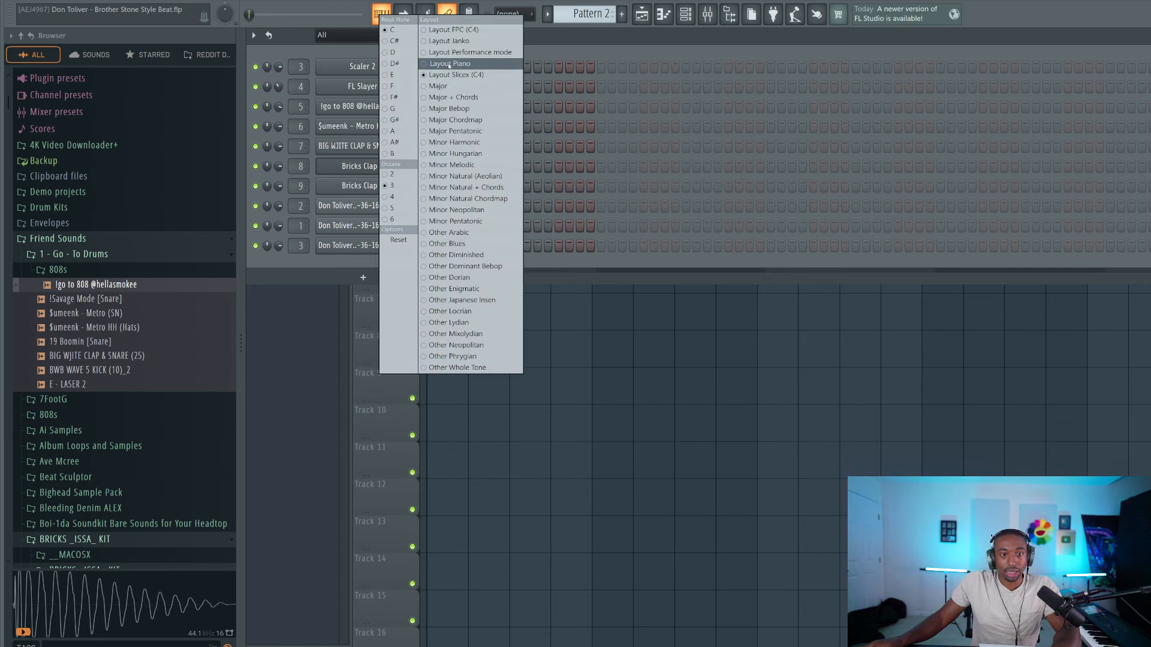
left_click(449, 64)
left_click(392, 196)
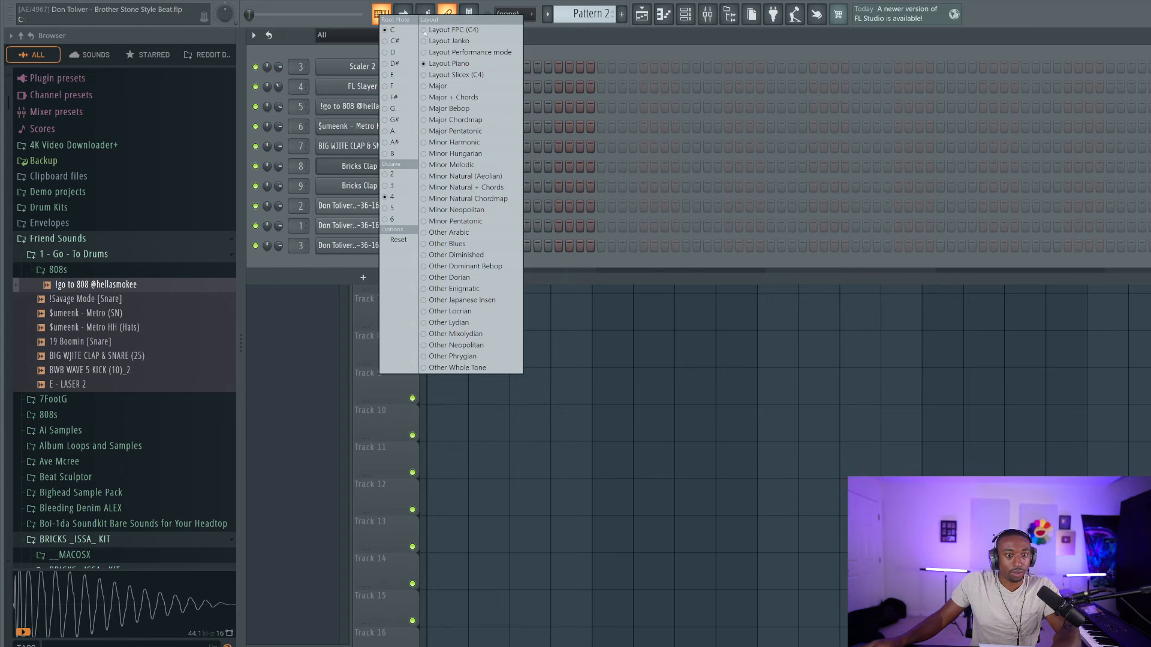
left_click(676, 347)
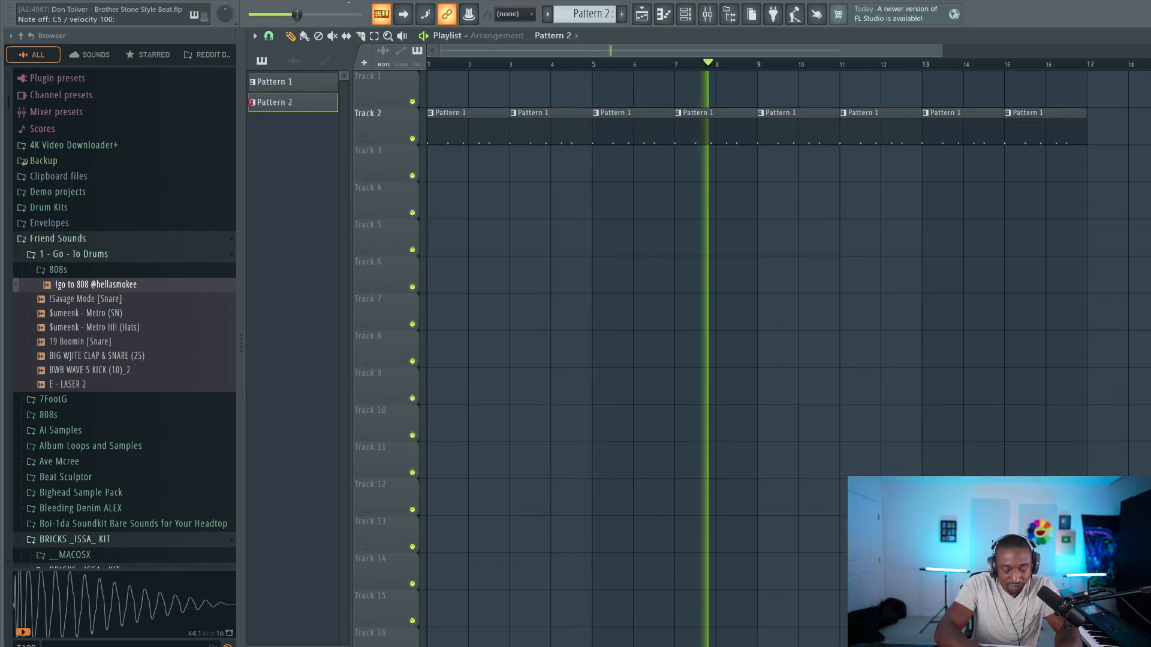
Record the hi-hat rhythm into Pattern 2 on the $umeenk - Metro HH channel and delete the stray G4 notes in bar 1
key("space")
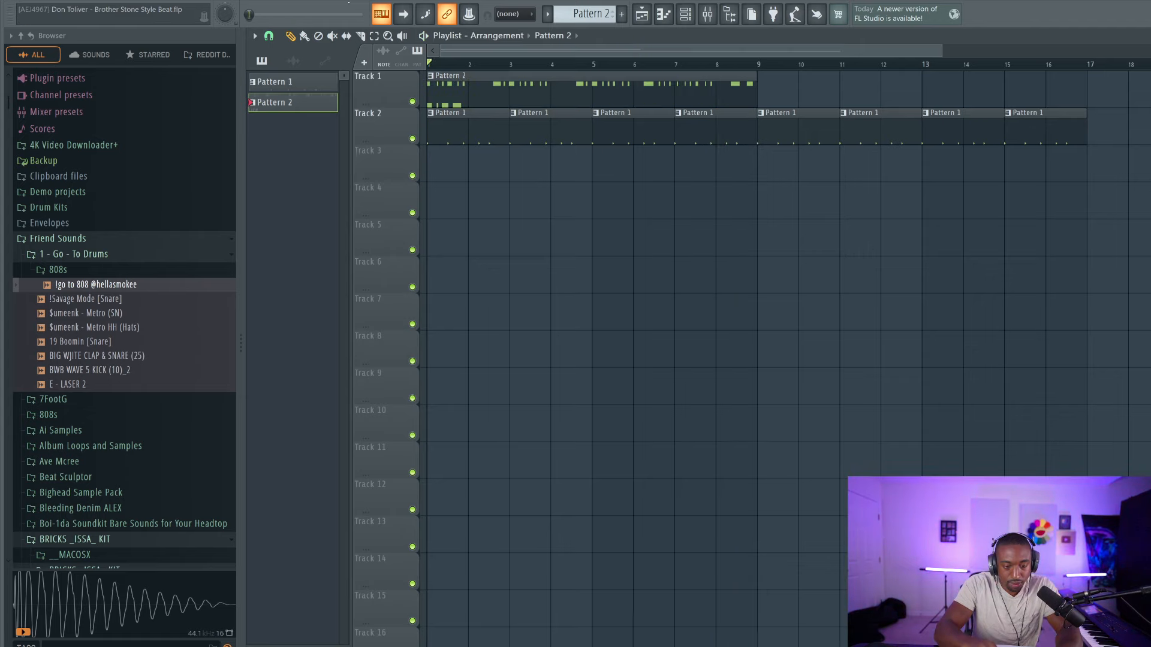
double_click(495, 76)
scroll(337, 240, "down", 2)
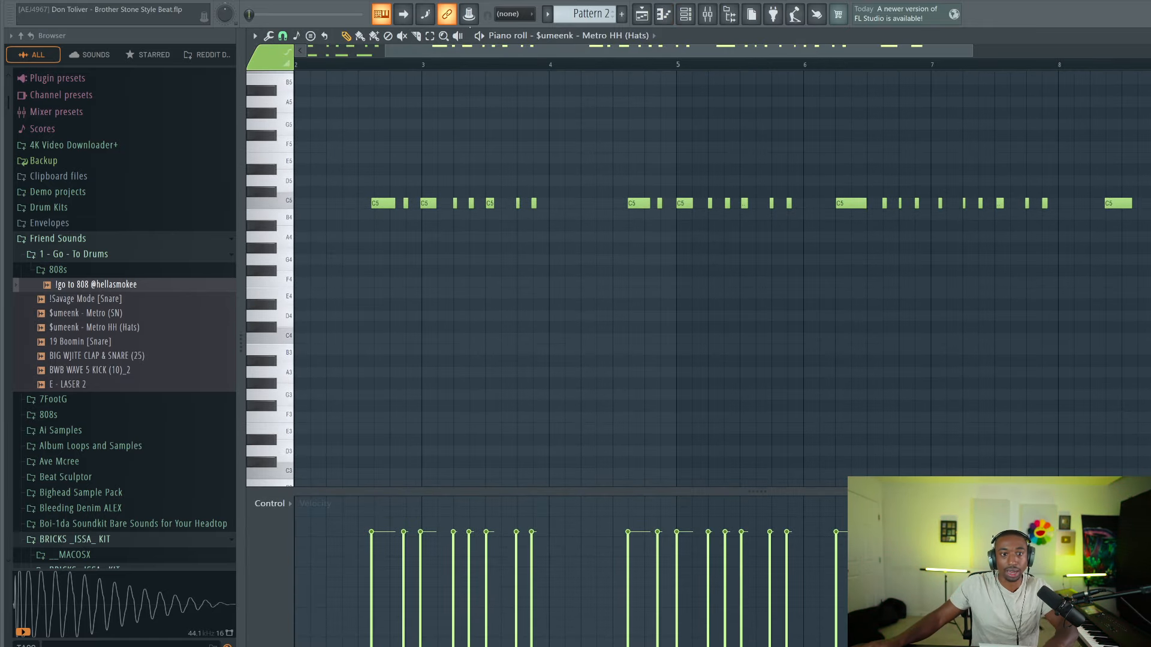
scroll(362, 271, "left", 2)
scroll(362, 271, "down", 1)
left_click_drag(305, 249, 420, 224)
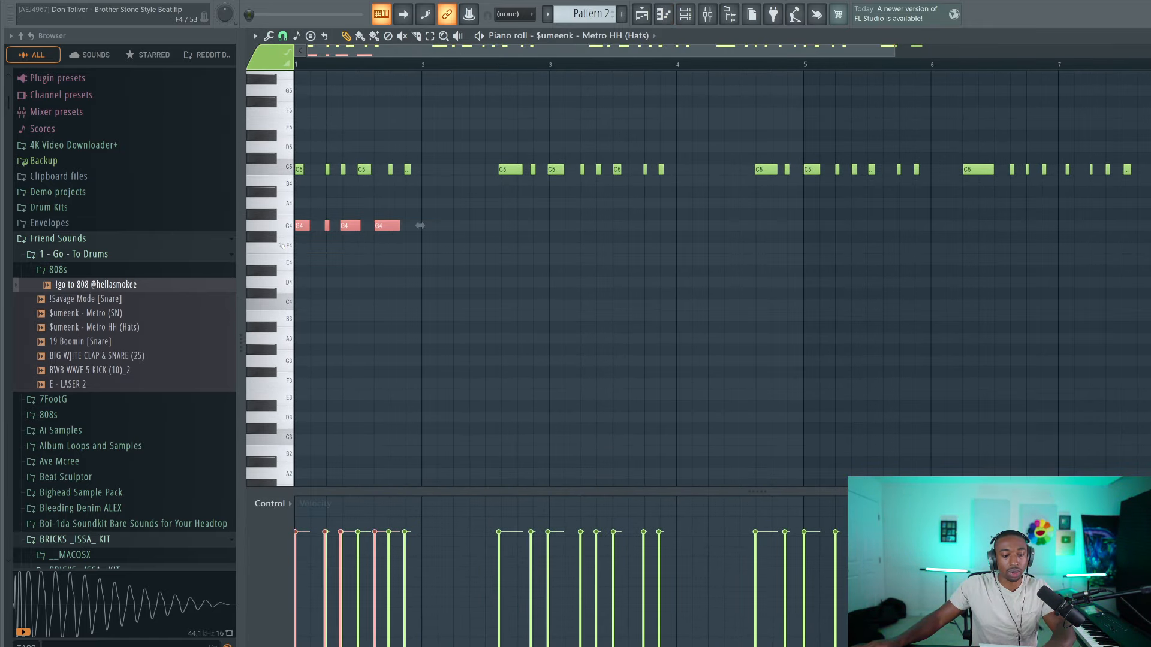
key("Delete")
scroll(654, 188, "down", 1)
scroll(653, 188, "up", 2)
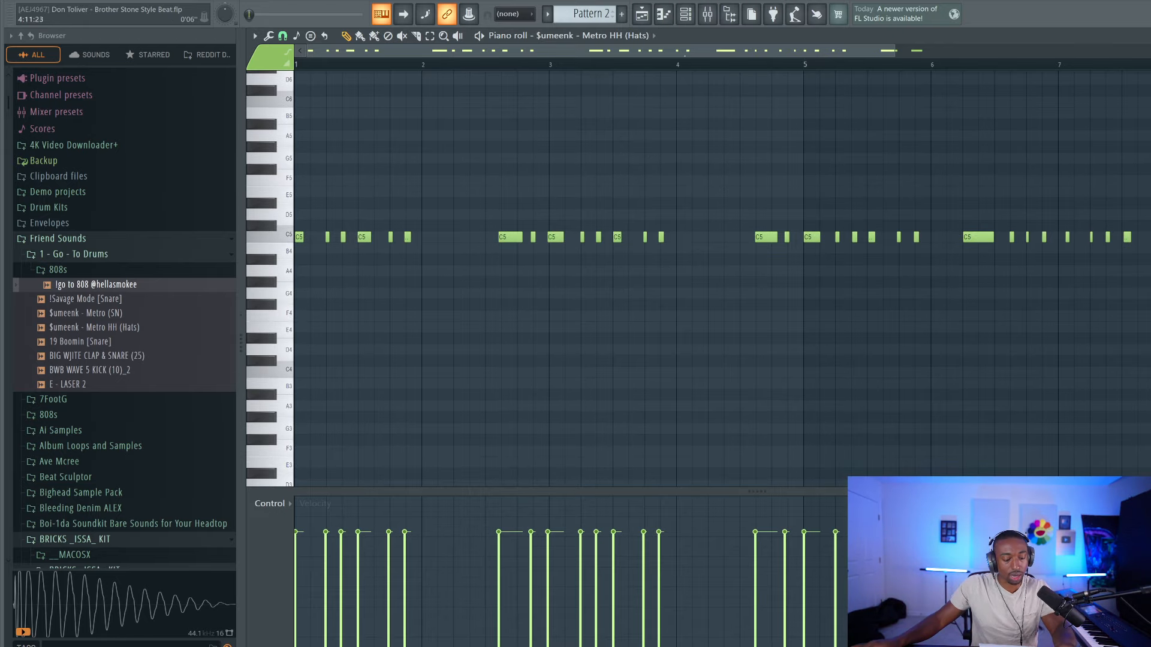
Quantize the recorded C5 hi-hat notes in the piano roll and play back the timing
key("alt+q")
key("Return")
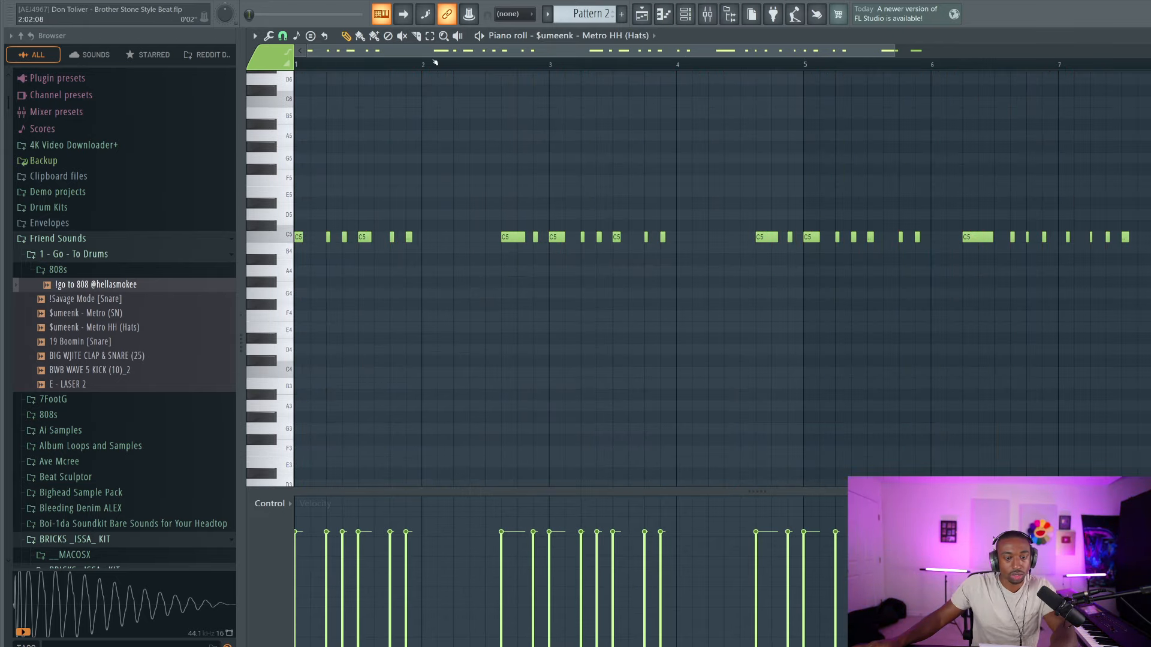
key("space")
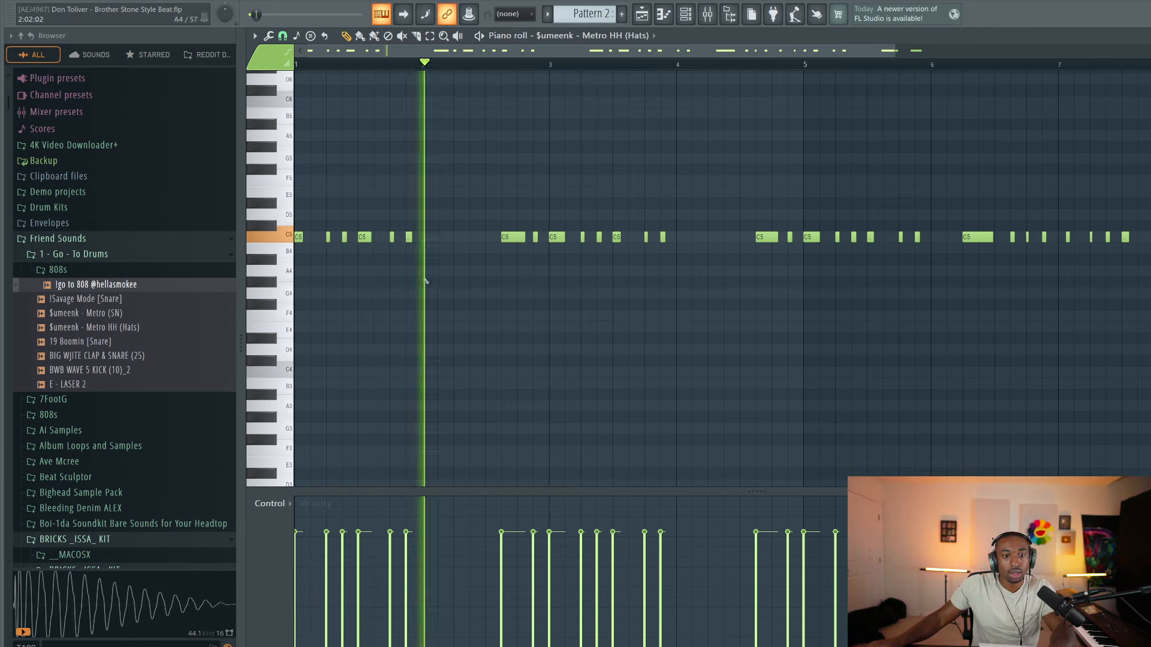
key("space")
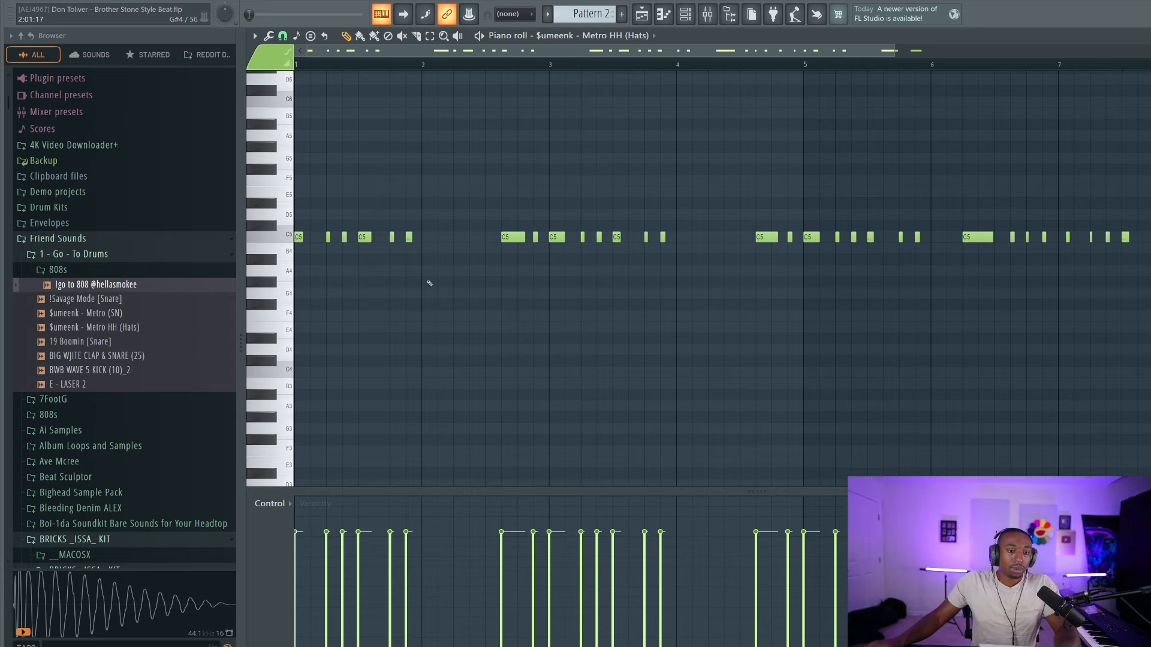
key("space")
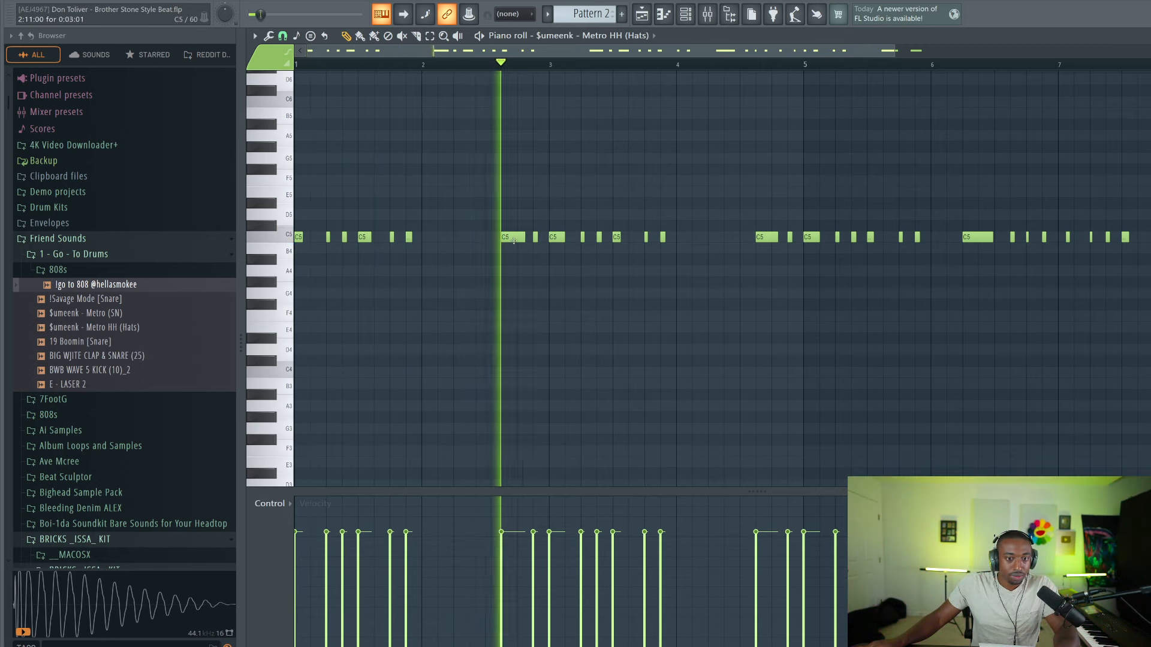
Add two C5 hi-hat notes at the start of bar 2 and play back the rhythm
key("space")
left_click(426, 236)
left_click(441, 237)
key("space")
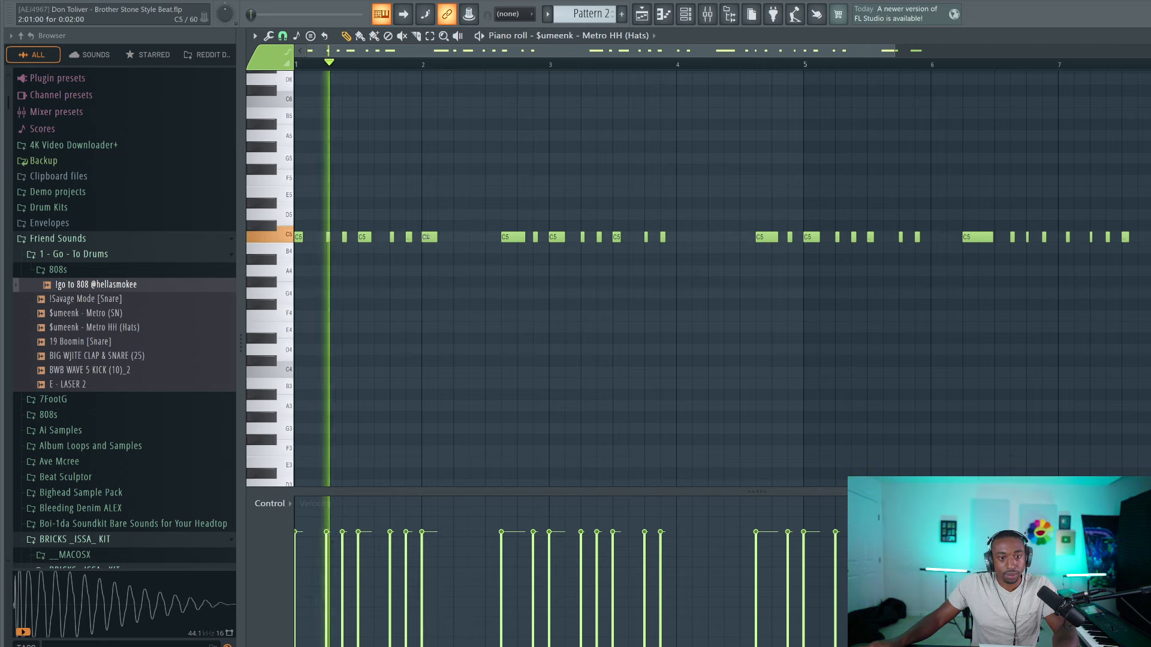
left_click_drag(441, 237, 459, 237)
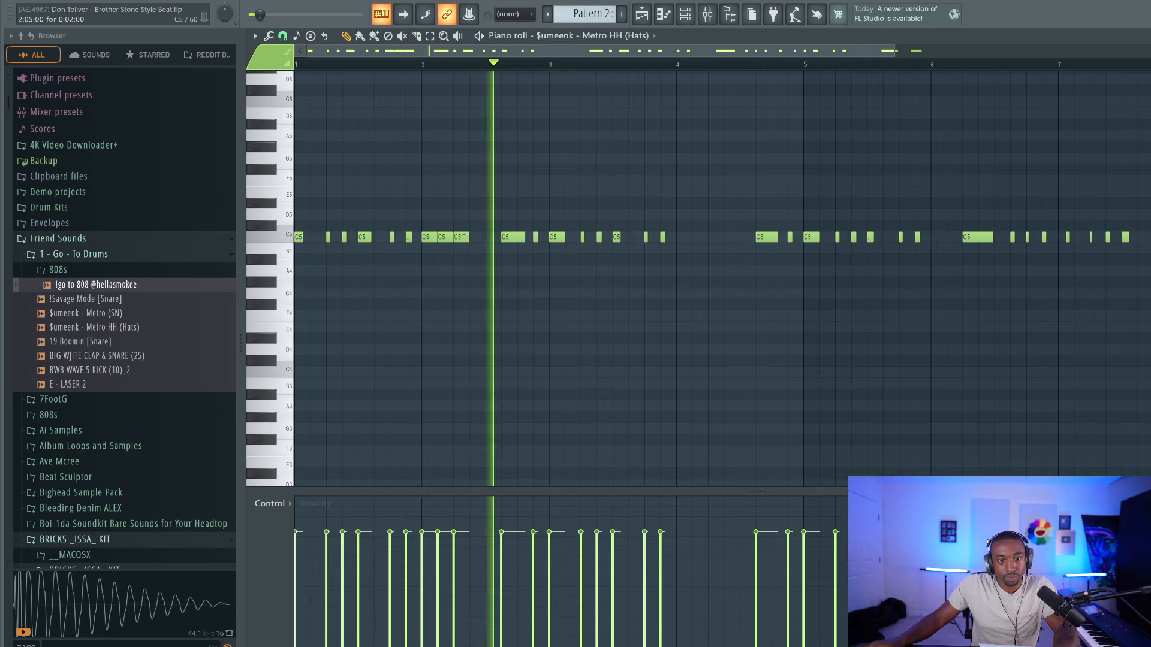
key("space")
key("space")
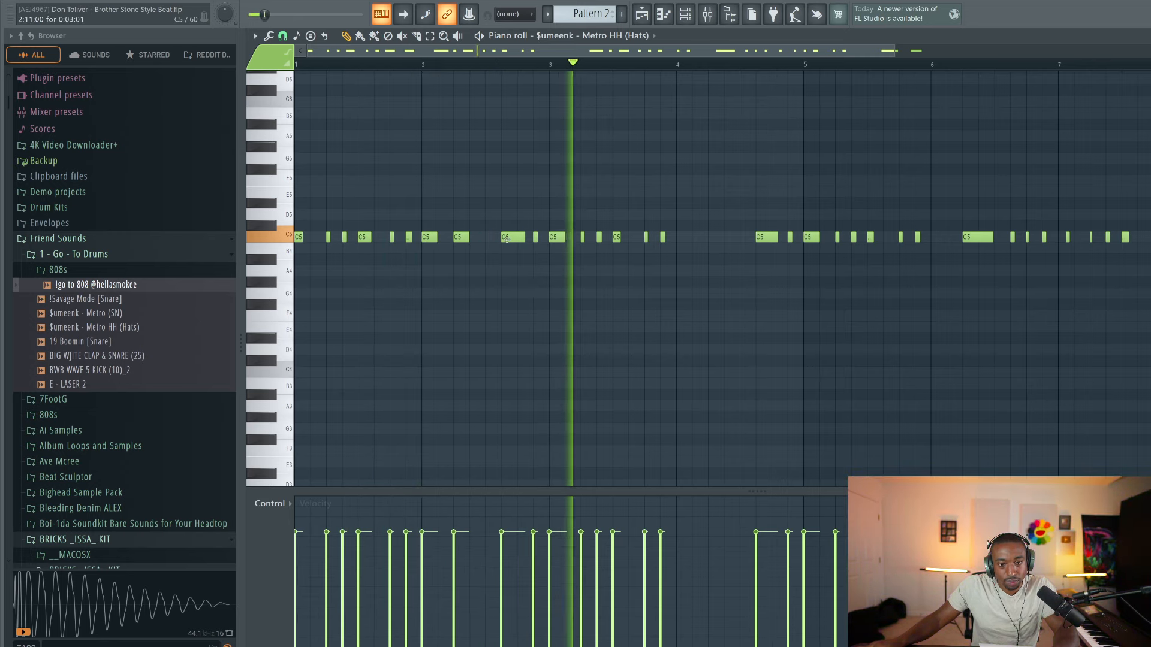
Add two C5 hi-hat notes at the start of bar 4 and delete the short notes following the long hits in bars 2 and 4
left_click(683, 237)
left_click(715, 237)
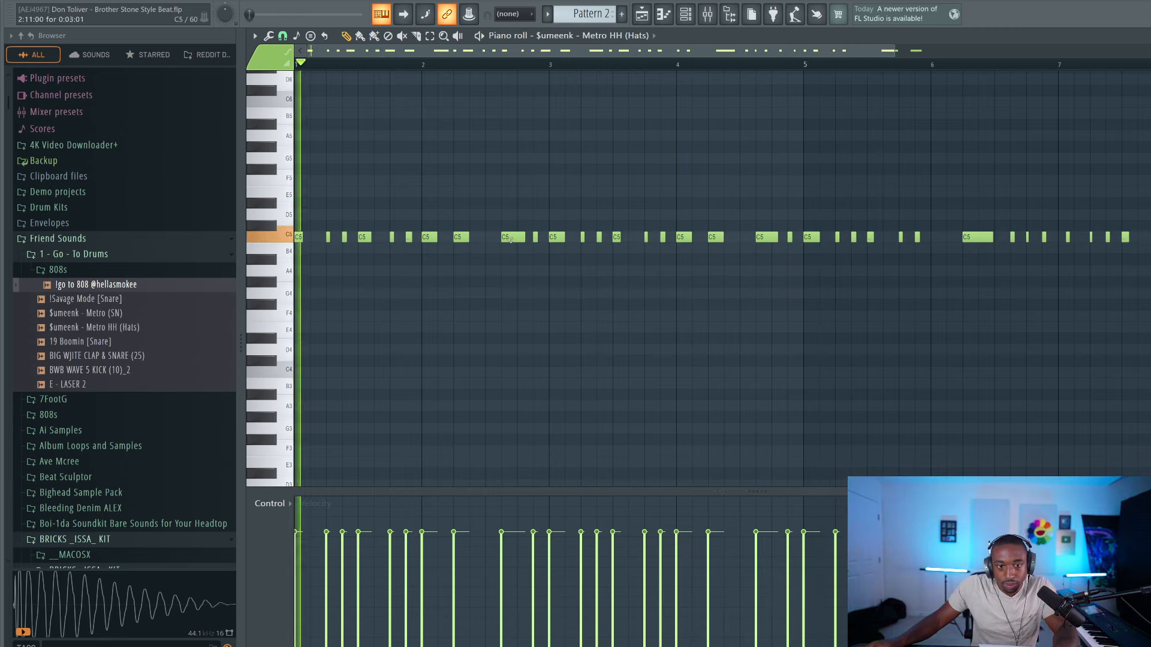
right_click(535, 237)
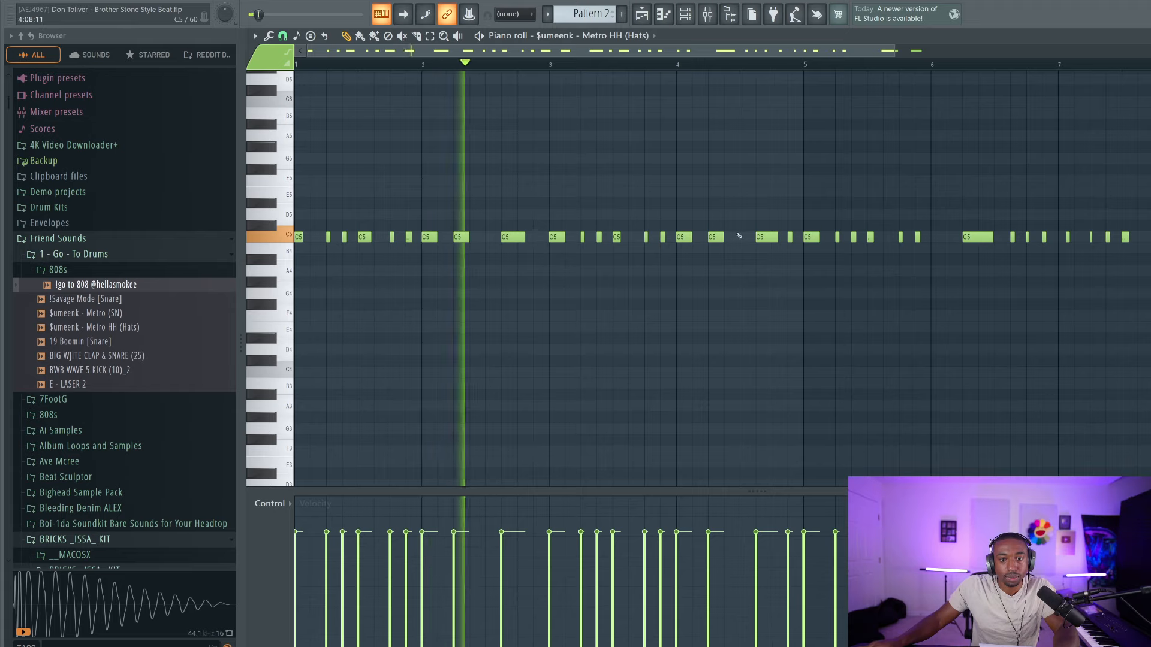
right_click(790, 237)
key("space")
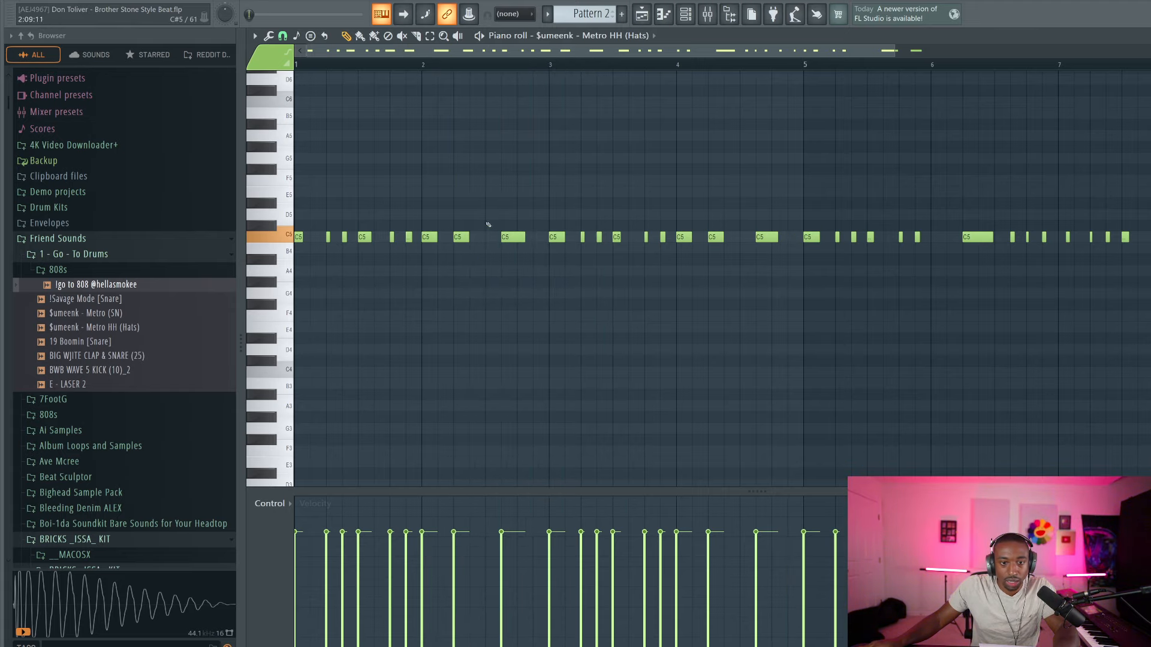
Play back the edited hi-hat pattern to check its rhythm
left_click_drag(465, 233, 563, 262)
left_click(534, 265)
key("space")
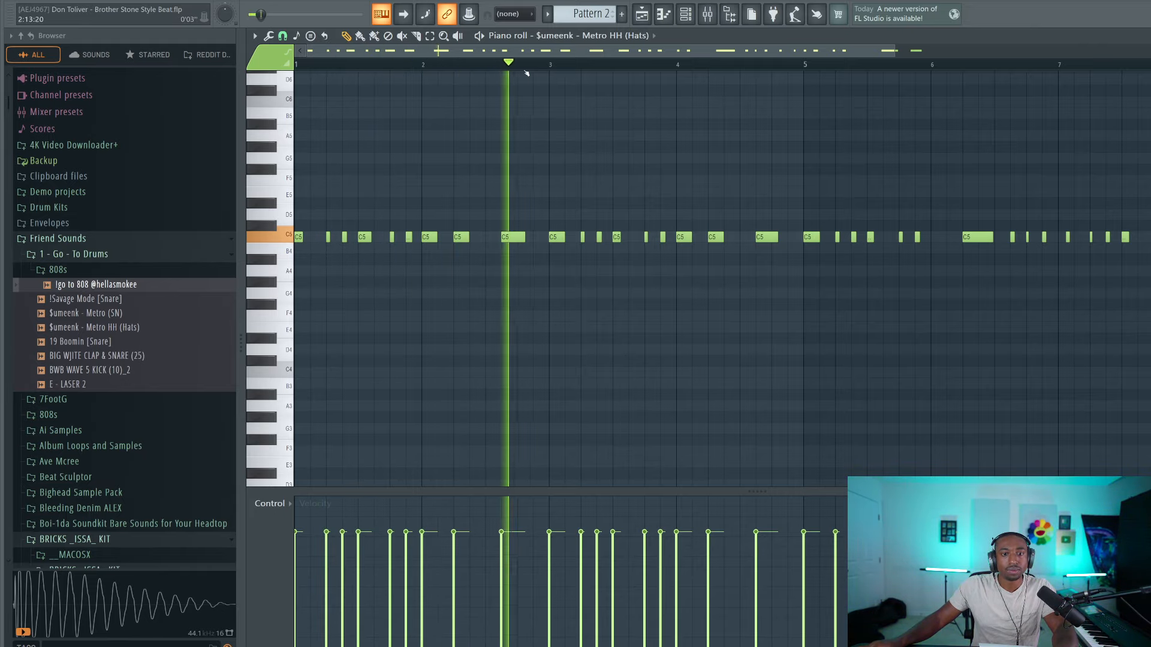
scroll(527, 72, "down", 1)
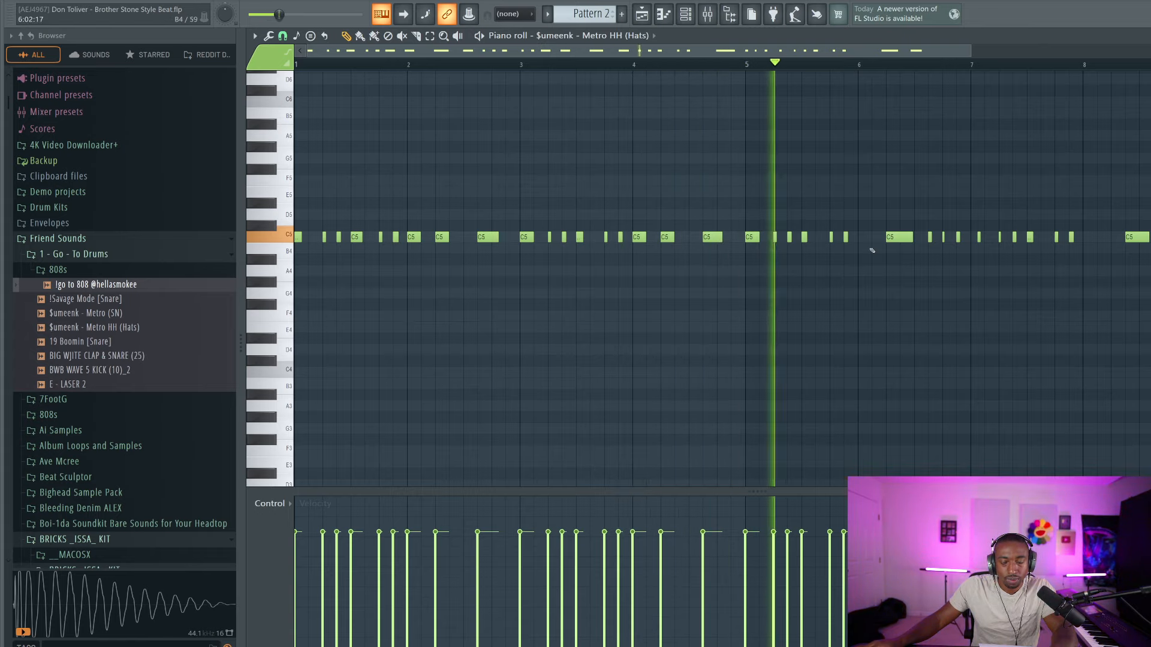
key("space")
Show note repeat in the control lane and give the long C5 note in bar 2 a 1/16 triplet repeat
left_click_drag(478, 210, 501, 270)
left_click(719, 236)
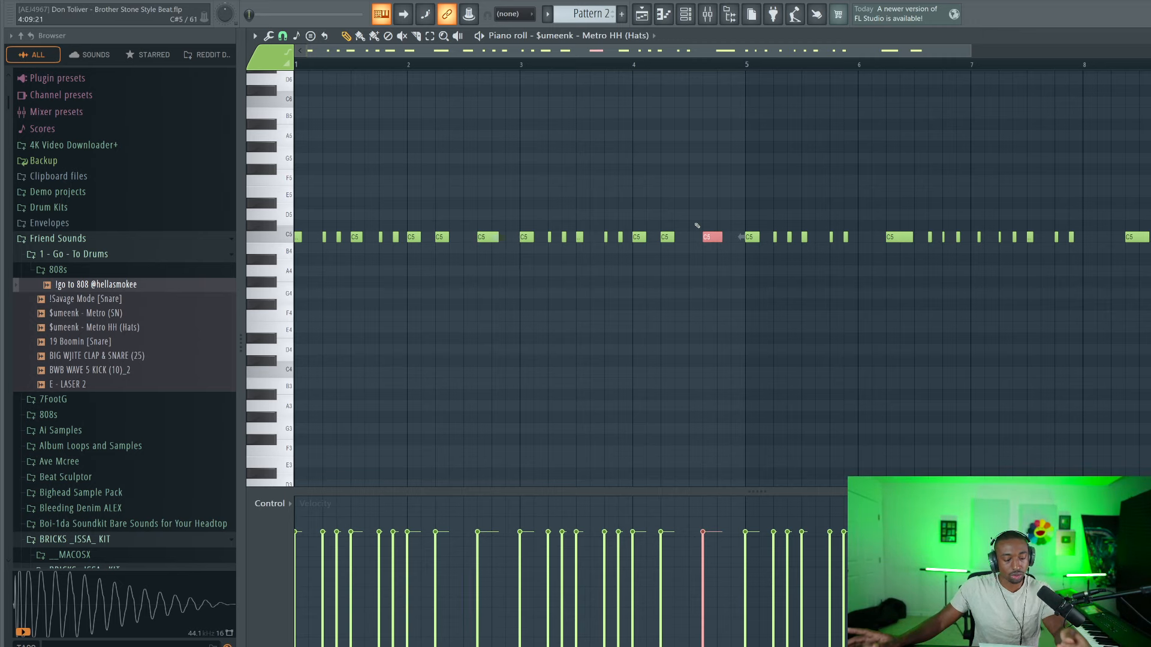
left_click(290, 503)
left_click_drag(771, 492, 696, 486)
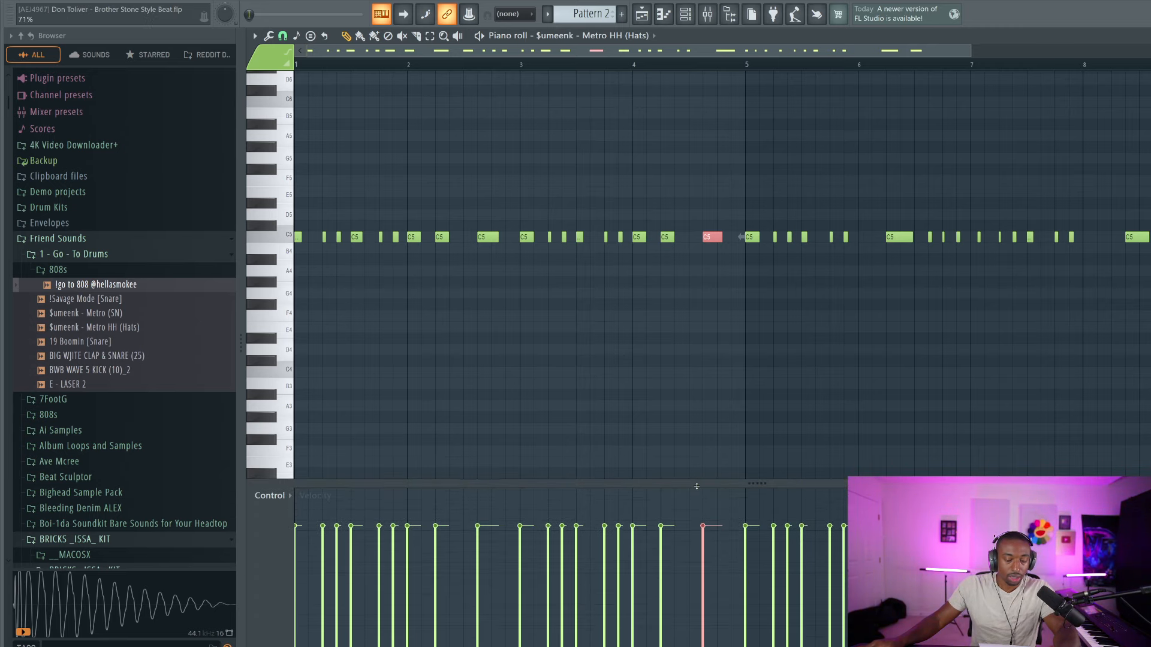
left_click(290, 496)
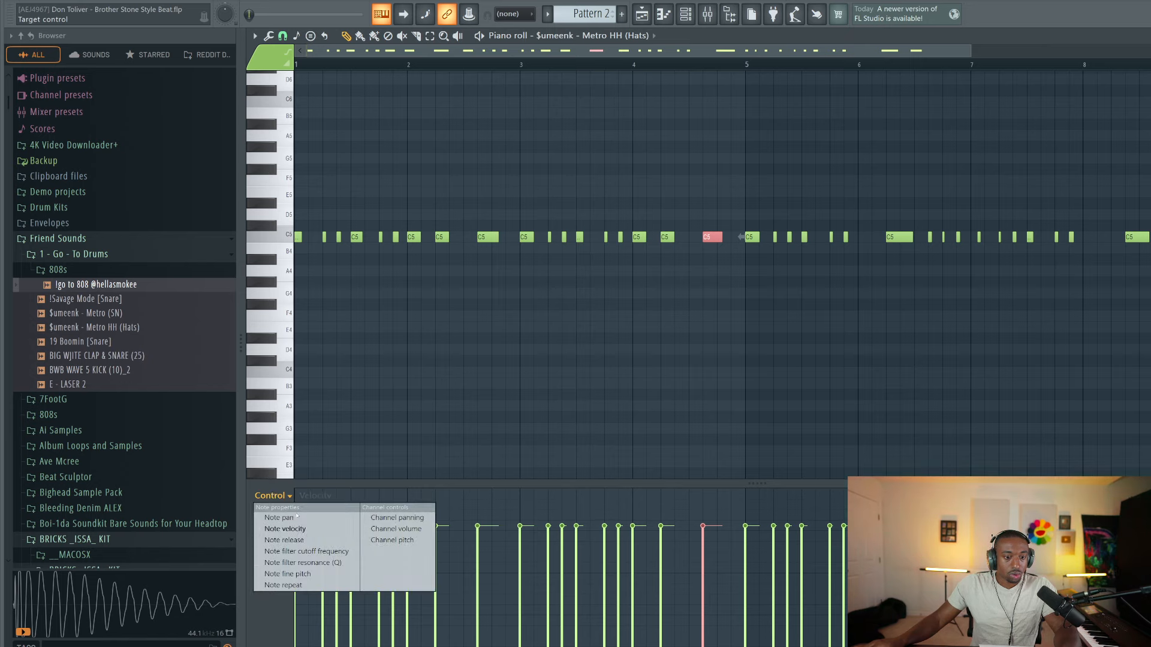
left_click(293, 586)
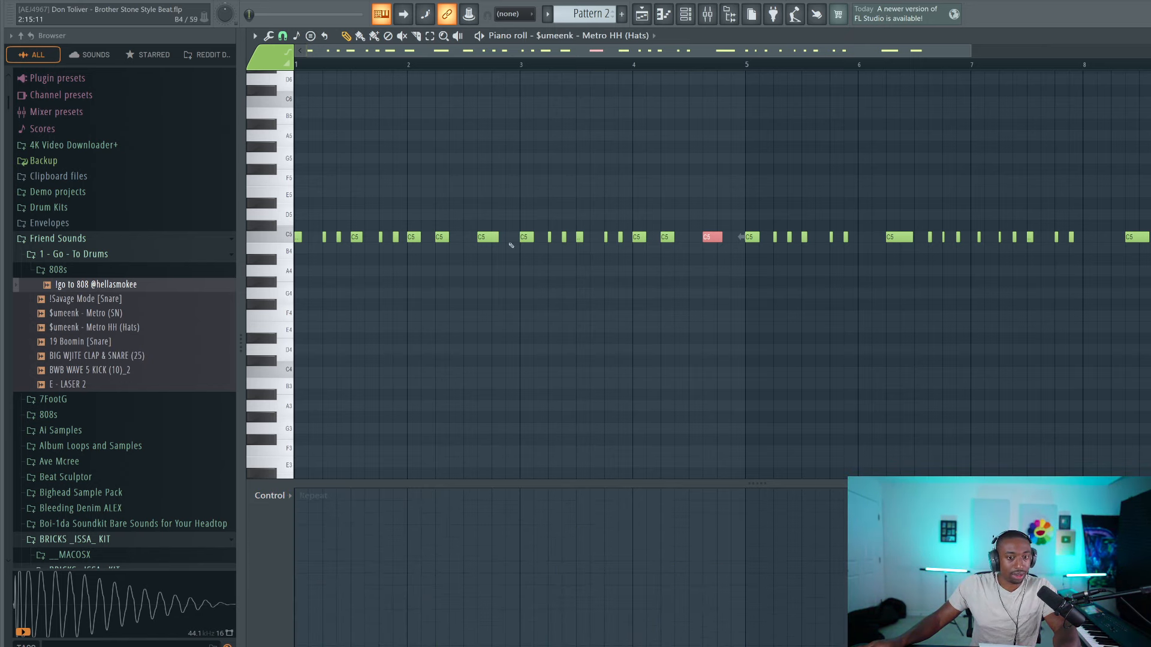
left_click_drag(485, 569, 480, 553)
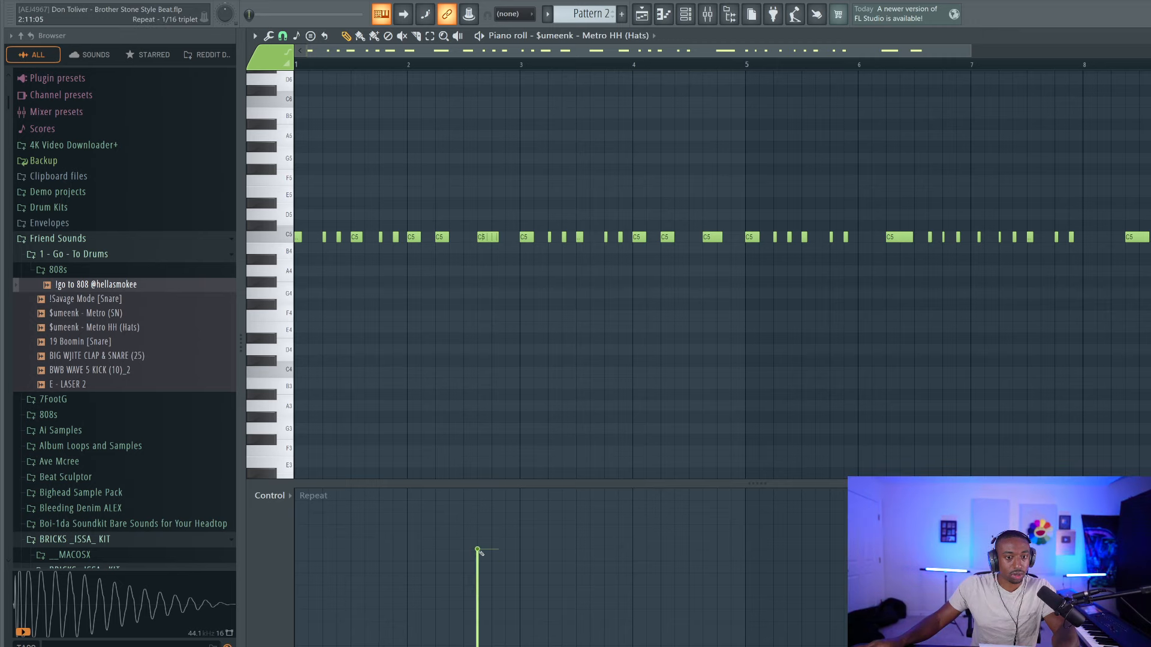
key("space")
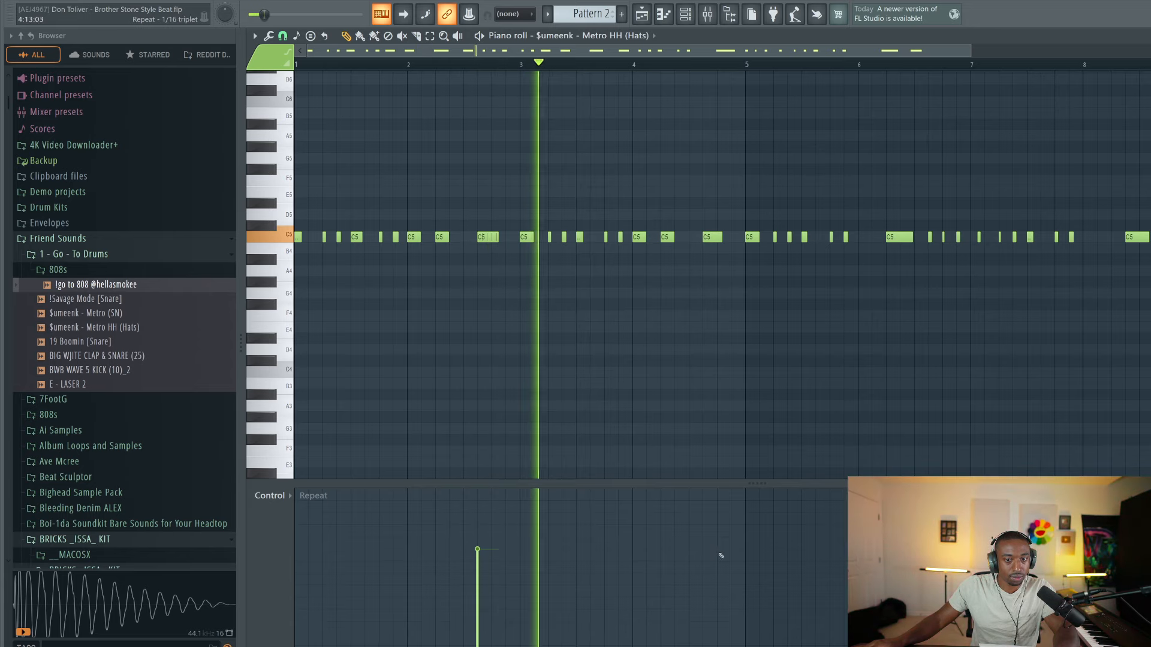
Give the long C5 note in bar 4 a faster repeat than the one in bar 2 during playback
mouse_move(747, 562)
left_mouse_down()
mouse_move(723, 554)
mouse_move(724, 541)
left_mouse_up()
left_click_drag(758, 575, 760, 645)
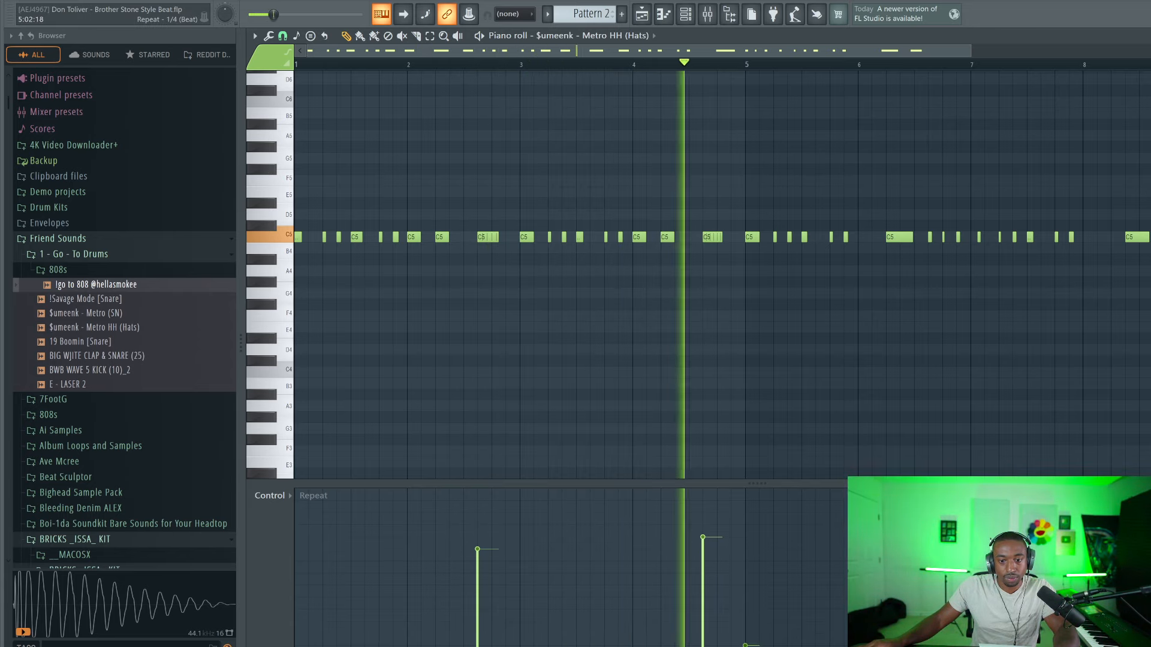
left_click(717, 527)
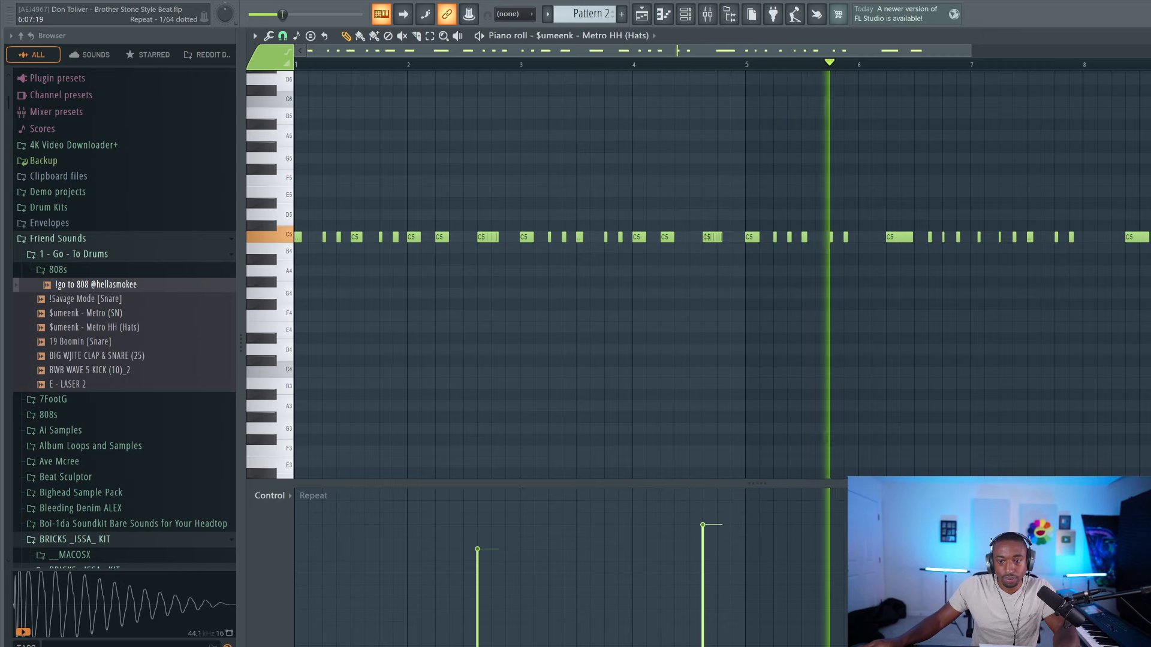
Delete the hi-hat notes after bar 4 and duplicate the first four bars into bars 5 to 8
left_click(861, 236)
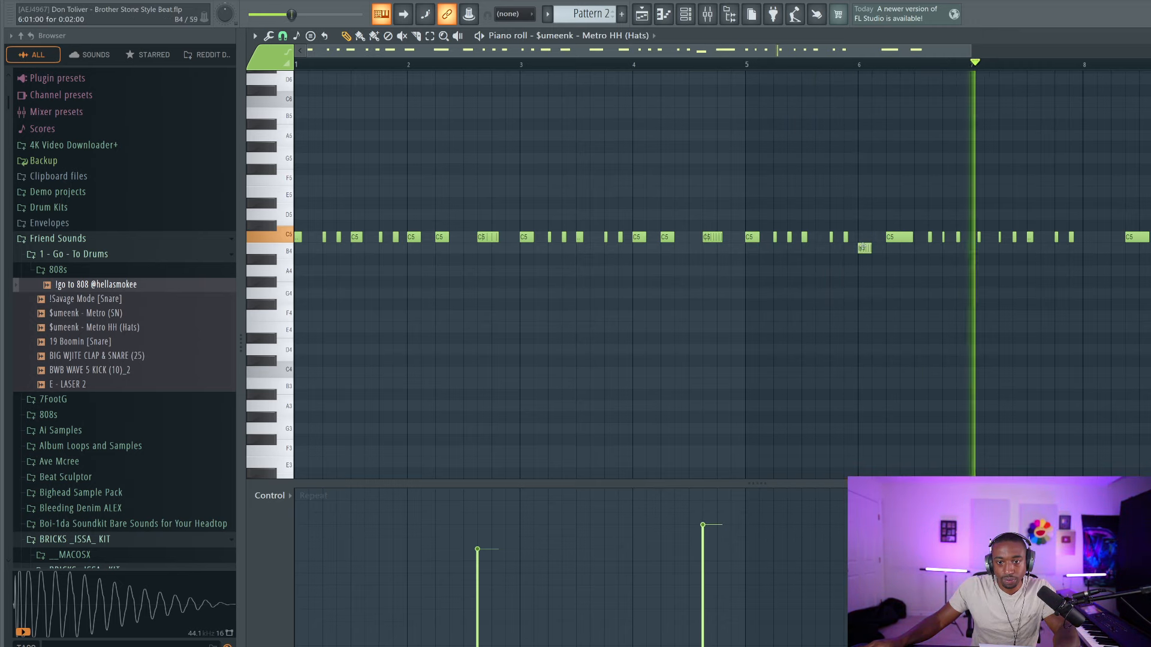
key("space")
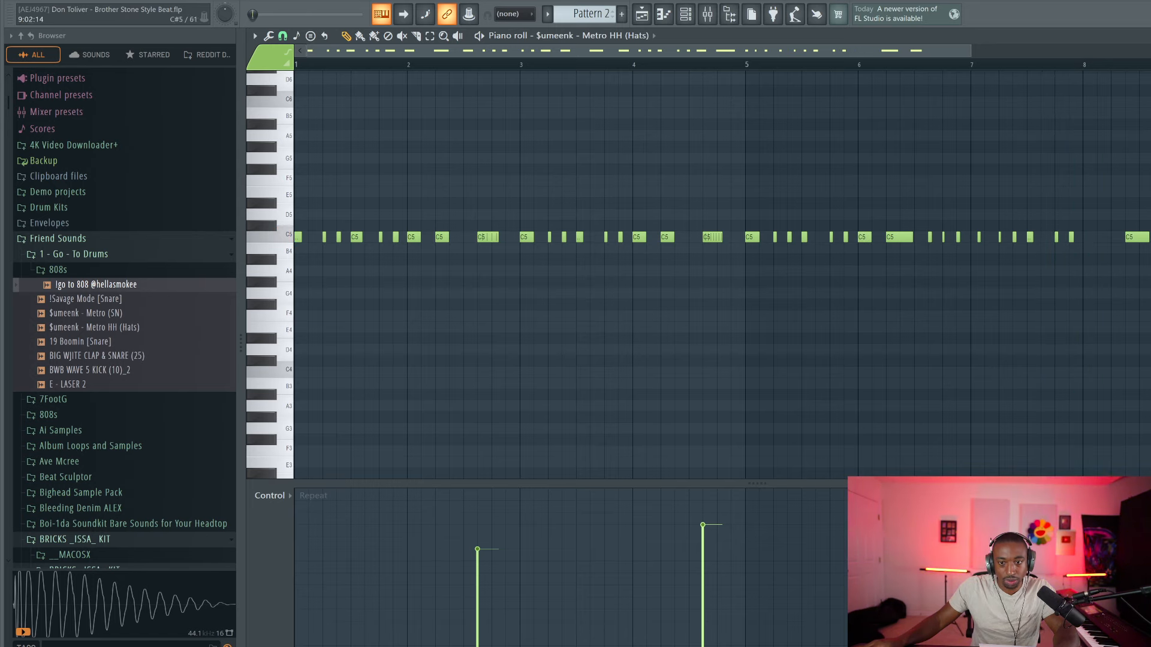
left_click_drag(1149, 221, 295, 154)
key("Delete")
key("ctrl+b")
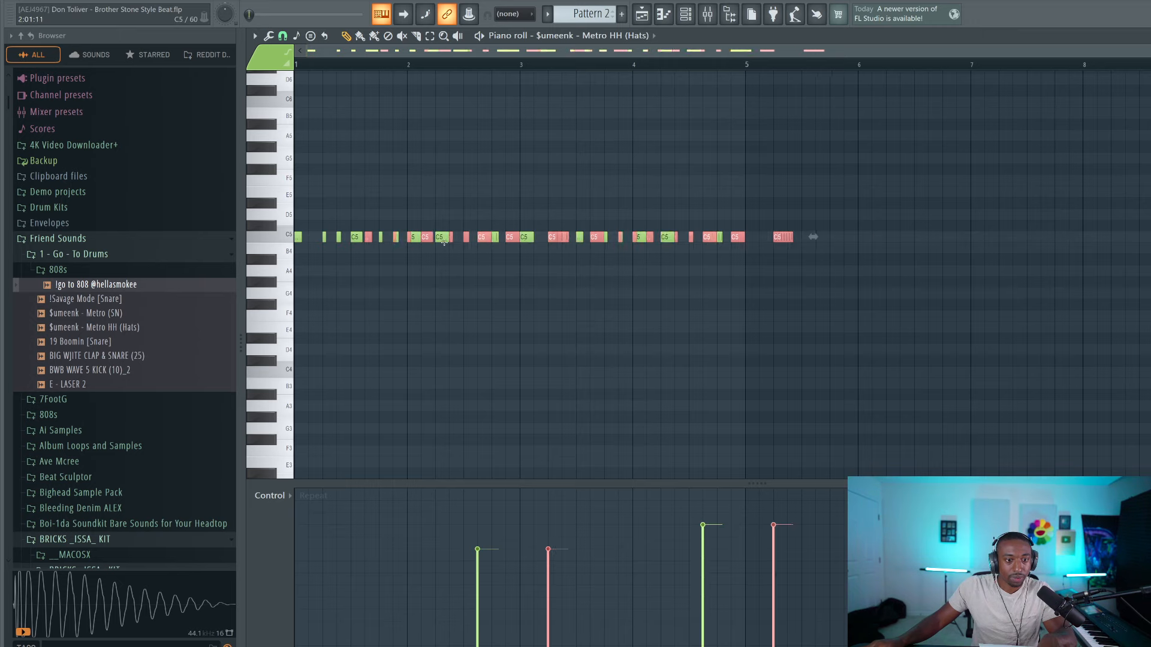
key("space")
key("ctrl+d")
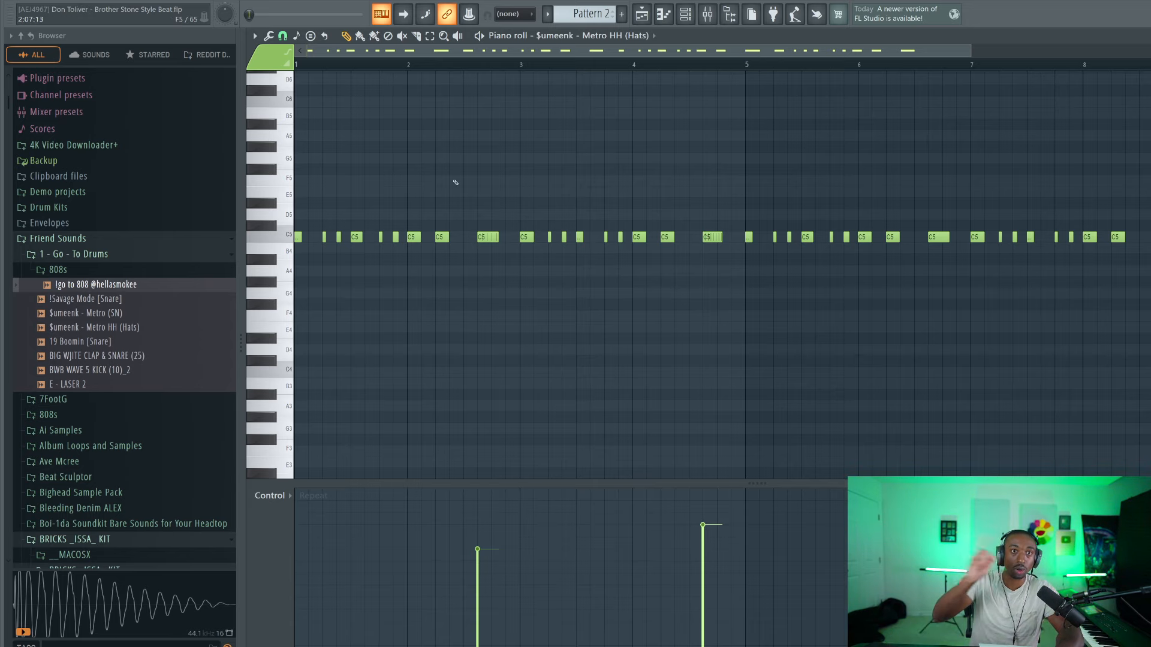
Play back the eight-bar hi-hat pattern and add a note repeat to the long C5 note in bar 6
key("space")
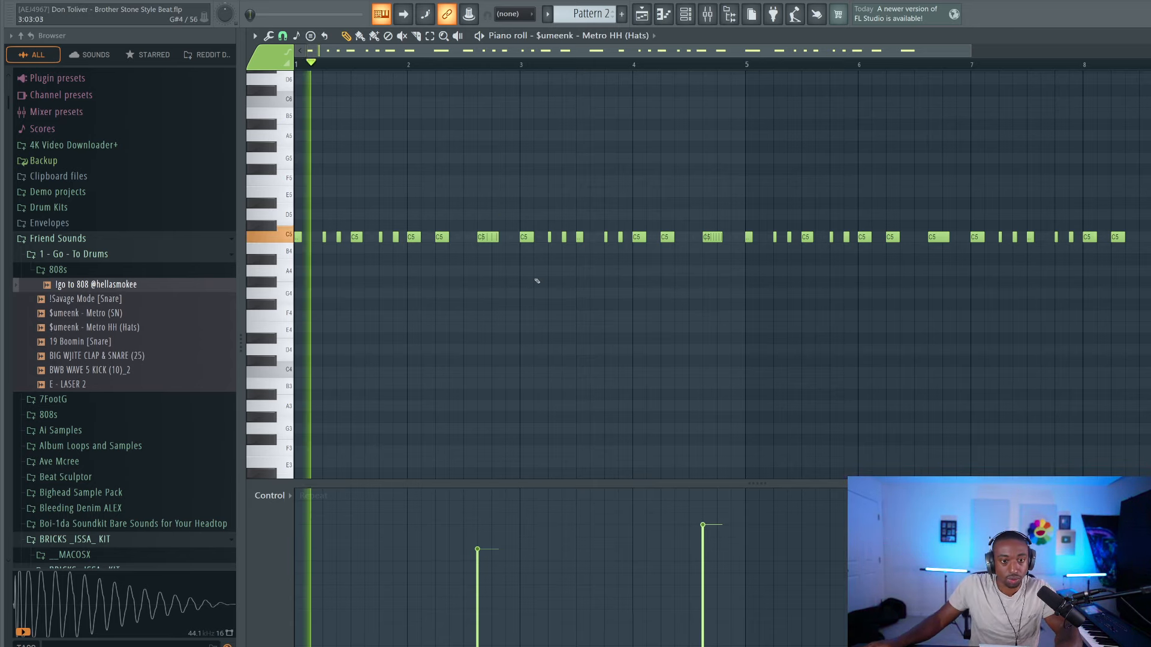
key("F6")
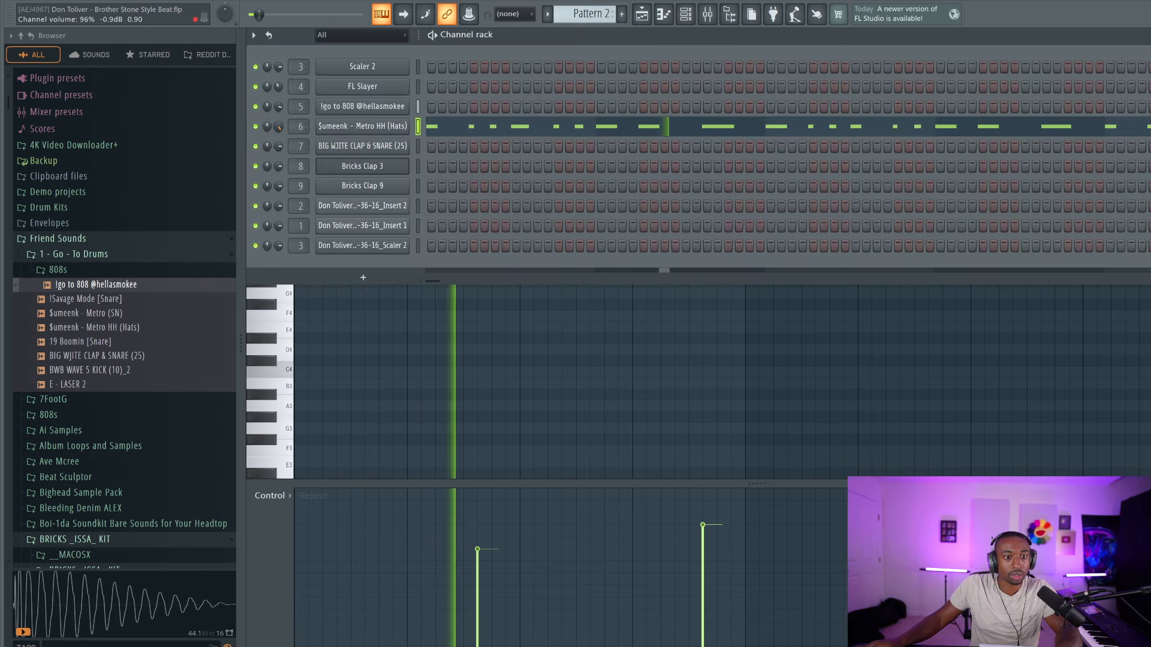
key("F6")
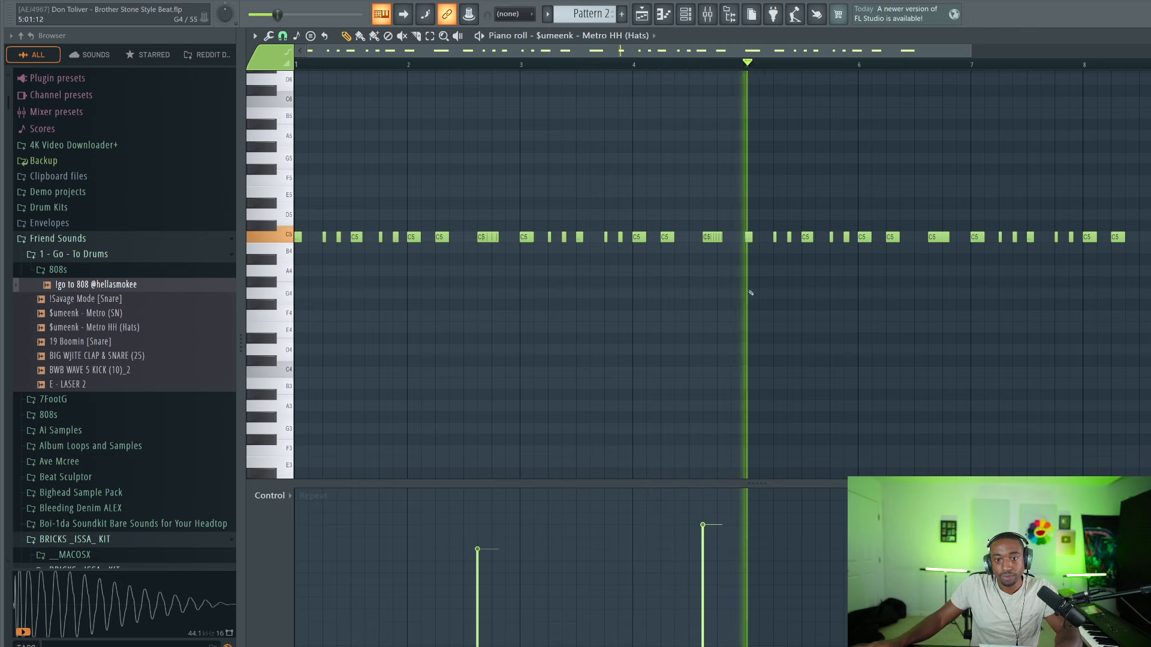
left_click(934, 521)
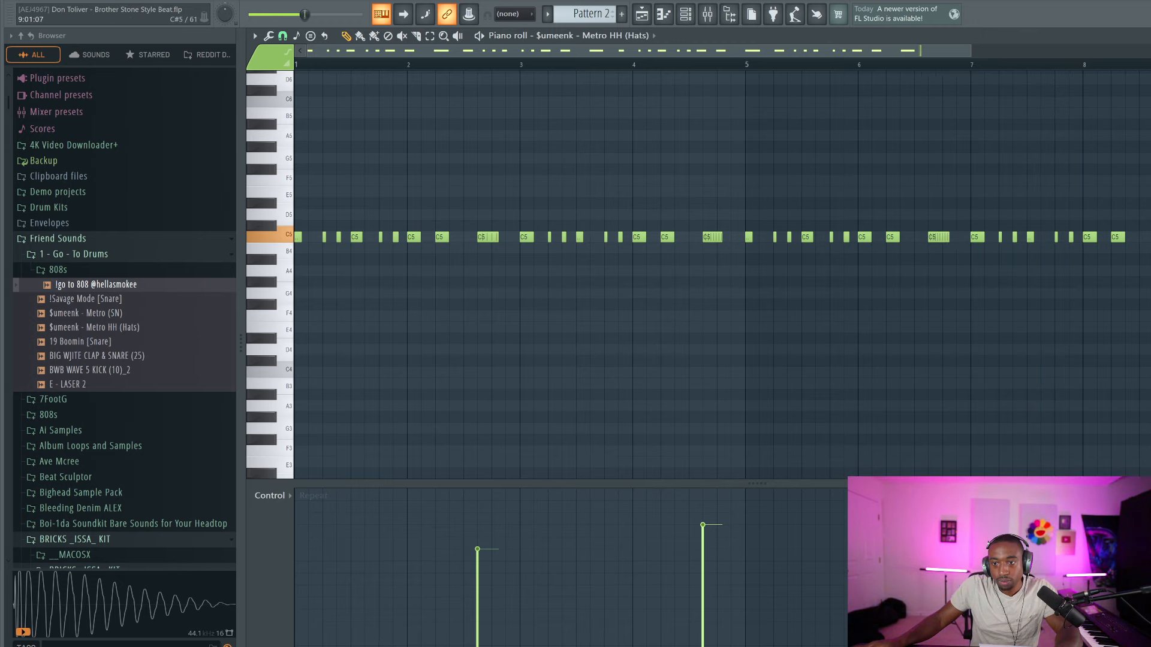
key("space")
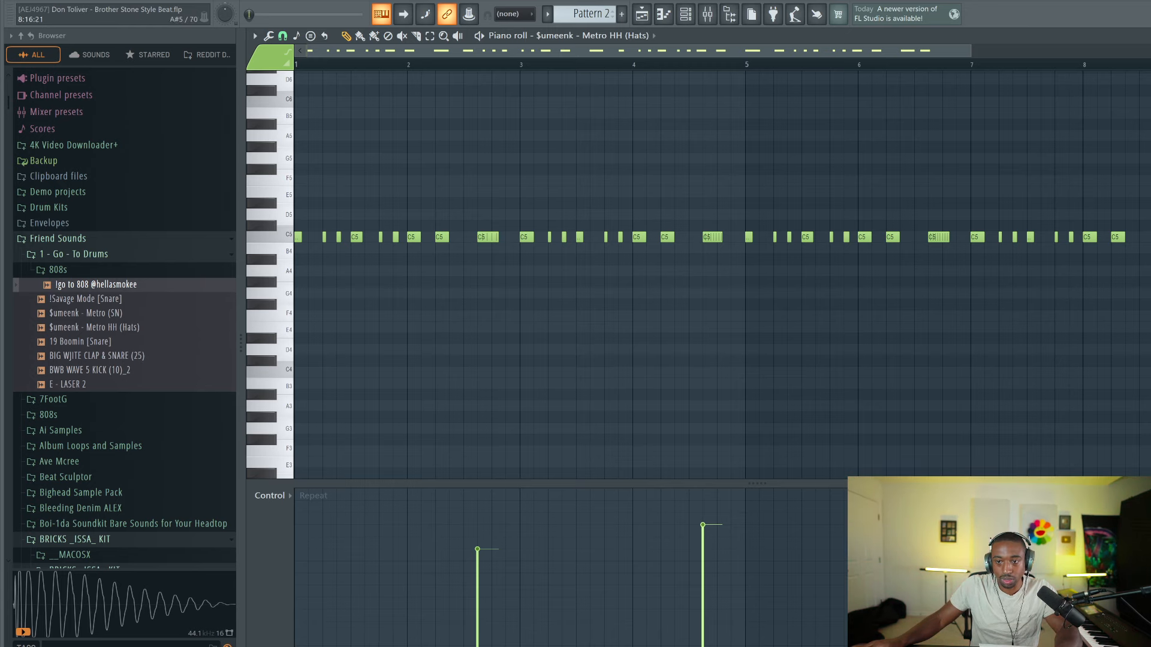
Duplicate the Pattern 2 clip on Track 1 of the playlist into bars 9 to 16 and save the project
key("F7")
key("F6")
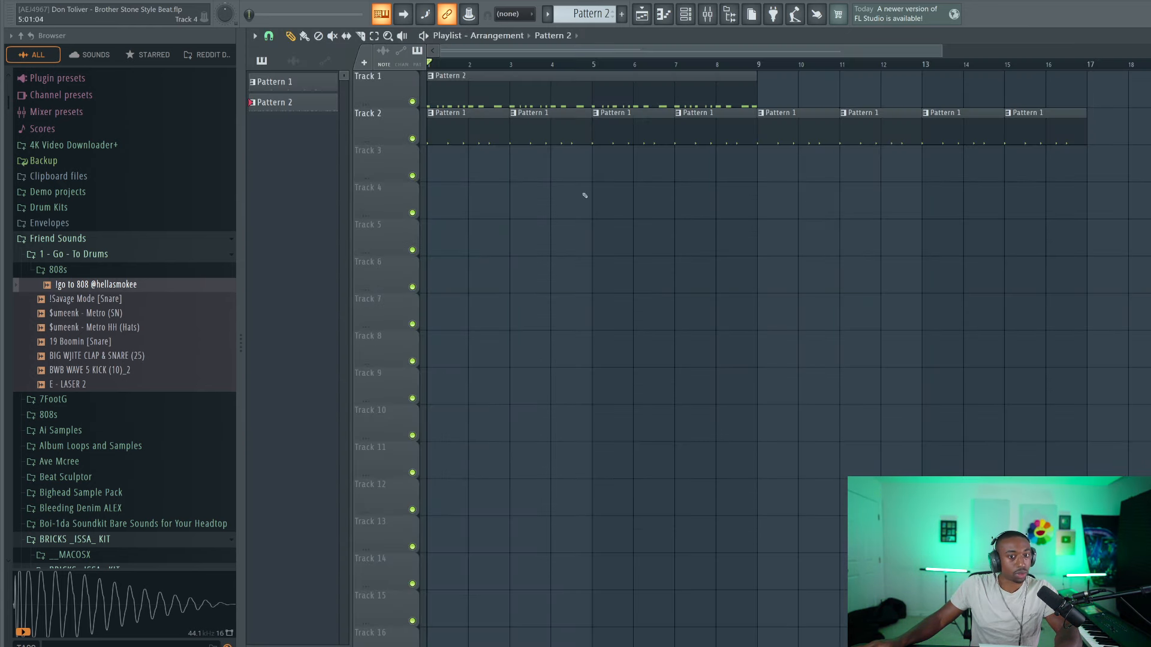
left_click(629, 86)
key("ctrl+b")
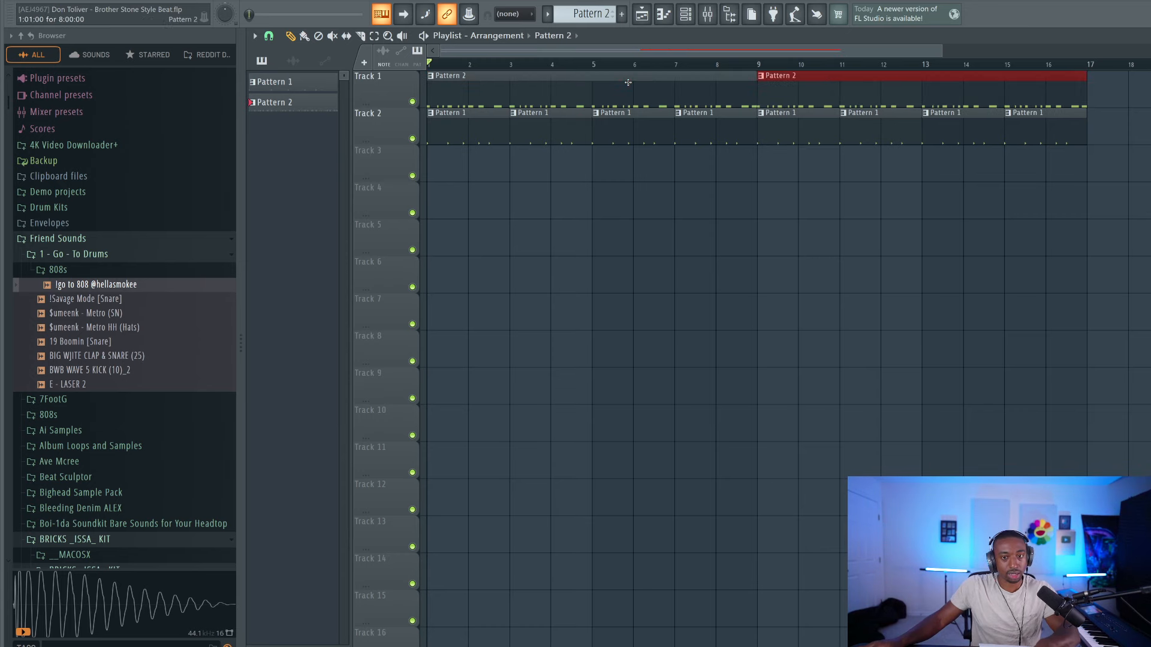
key("ctrl+s")
Create Pattern 3 with Bricks Clap 3 hits on steps 9 and 25
left_click(686, 15)
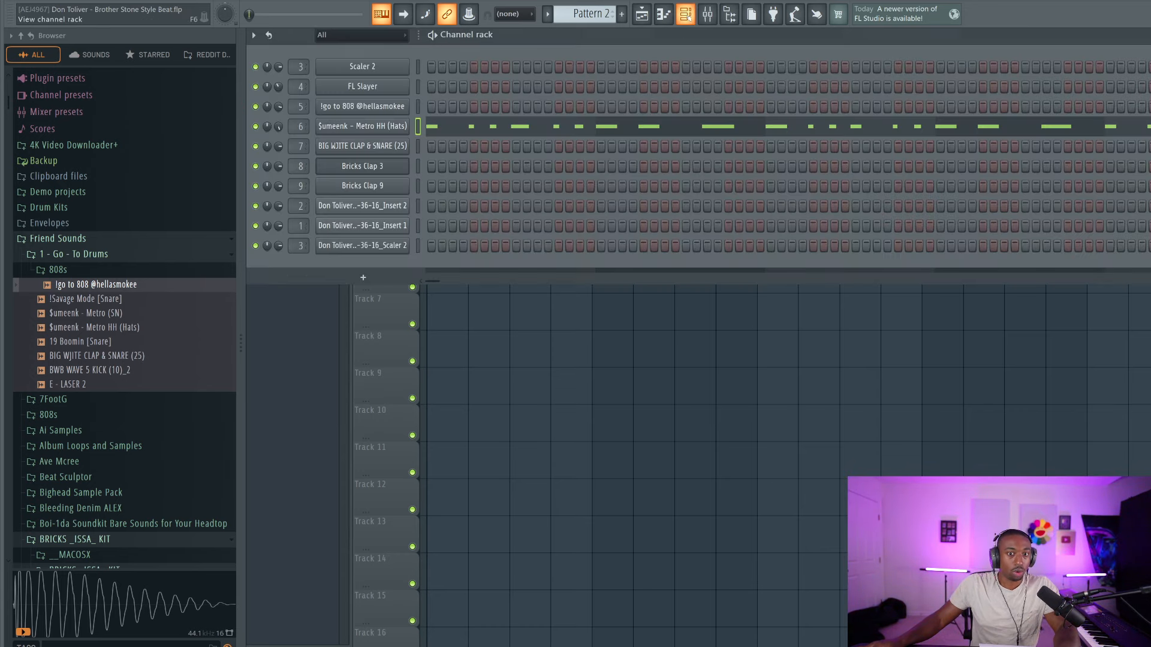
scroll(606, 13, "up", 1)
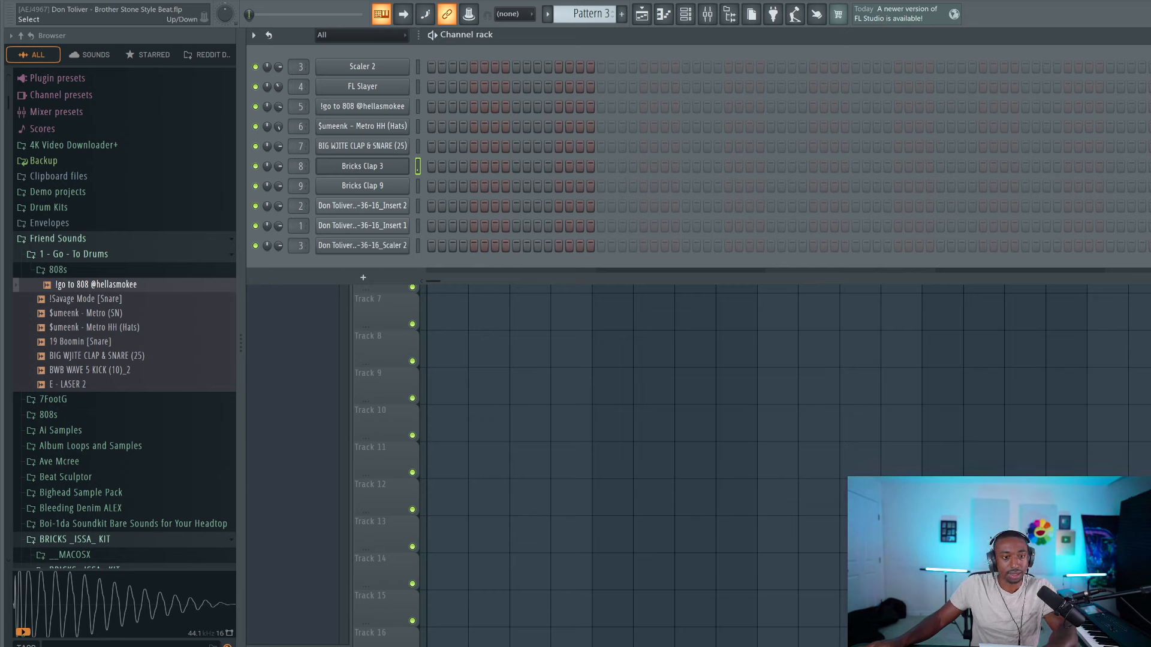
left_click(417, 186)
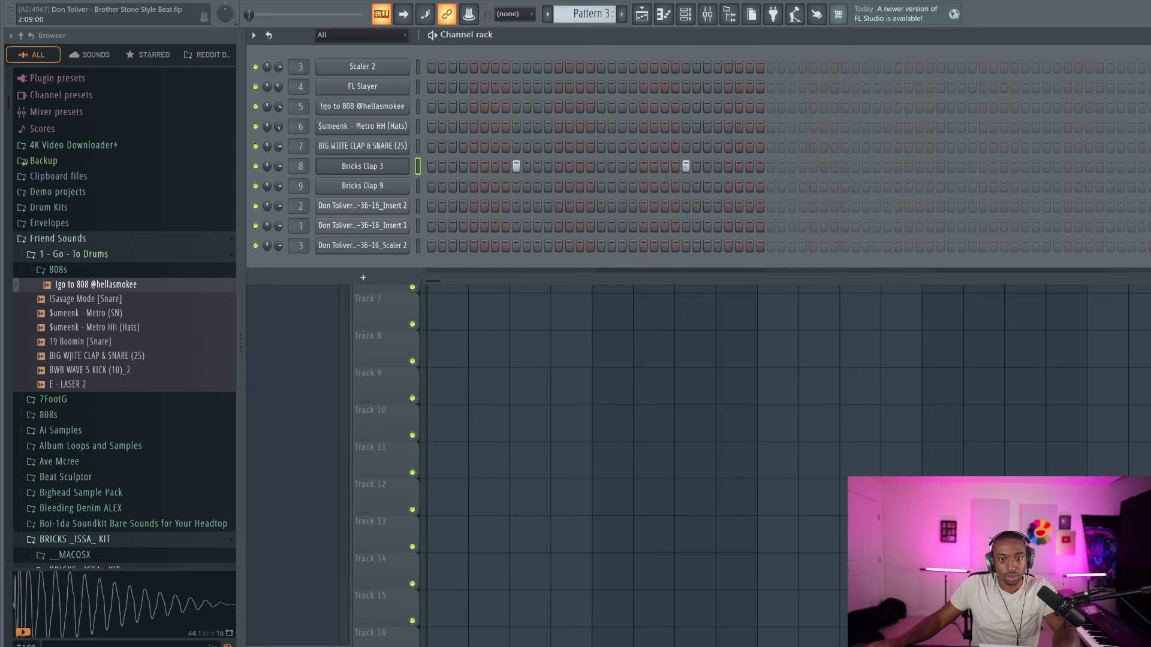
key("F6")
Fill bars 9 to 16 of Track 3 with four two-bar Pattern 3 clips
left_click(819, 165)
left_click_drag(771, 168, 769, 167)
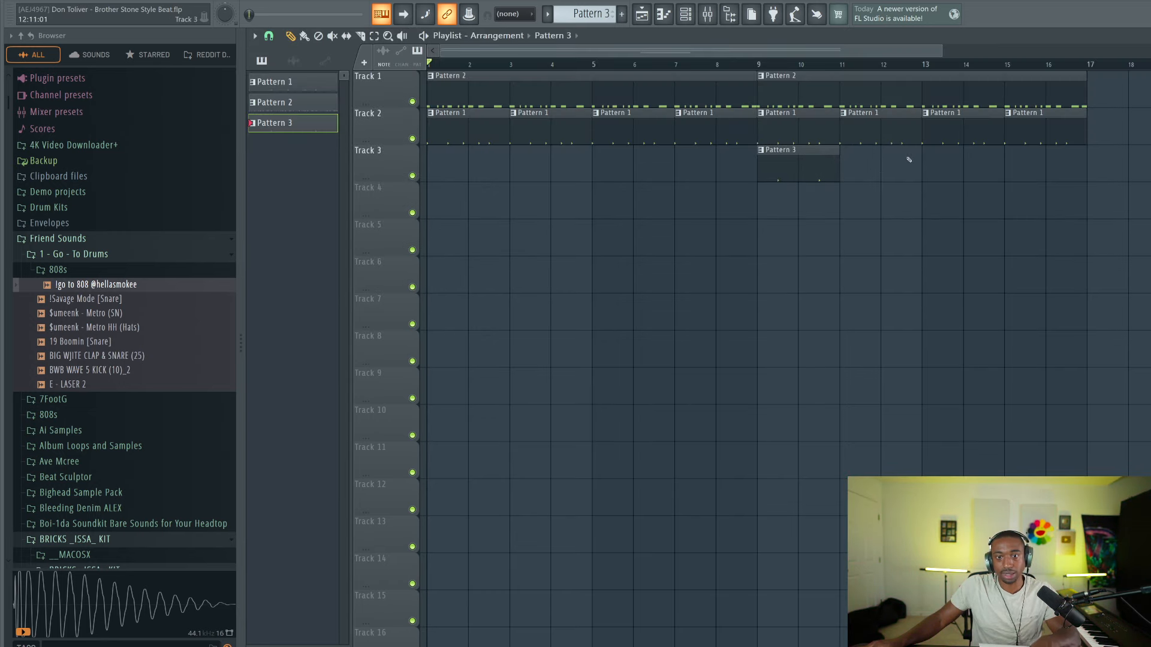
left_click(851, 173)
left_click_drag(992, 213, 759, 147)
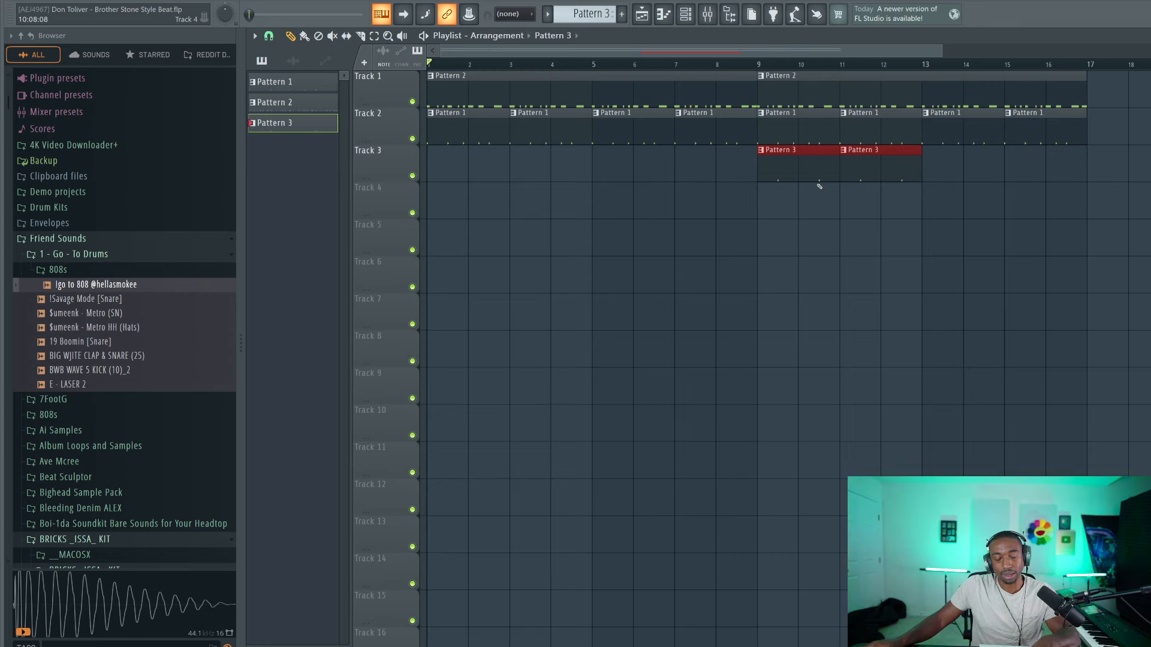
key("ctrl+b")
scroll(635, 67, "down", 2)
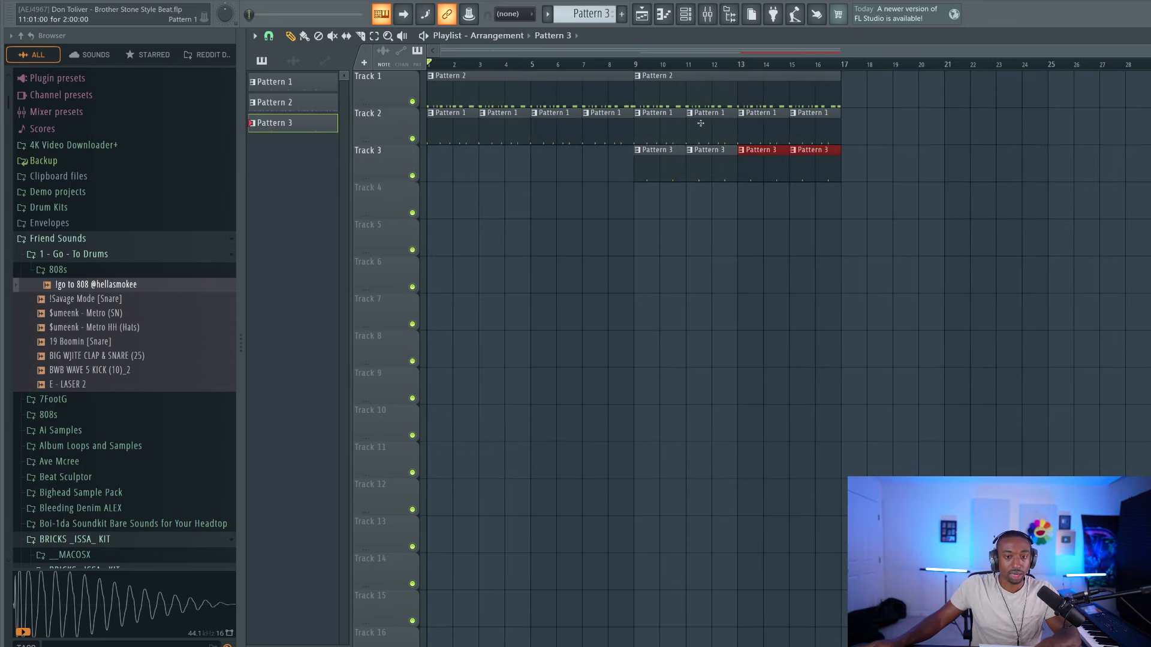
Play the arrangement from bar 9 and move the four Pattern 3 clips on Track 3 to bars 17 to 24
left_click(646, 64)
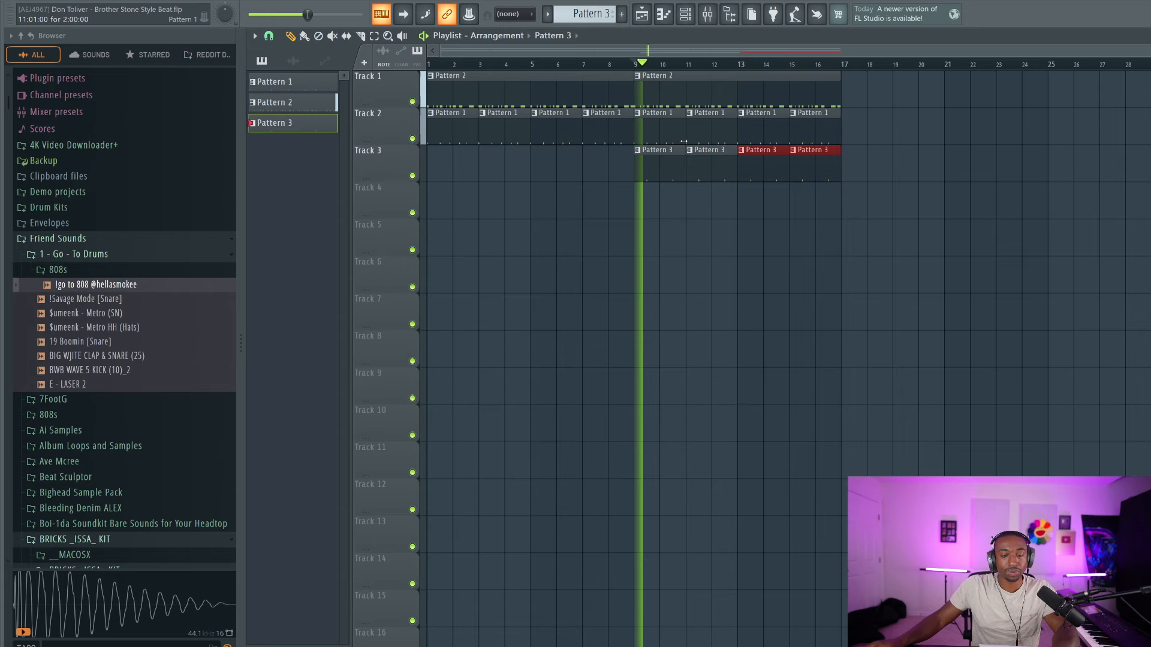
left_click_drag(671, 171, 878, 179)
left_click_drag(803, 170, 1008, 168)
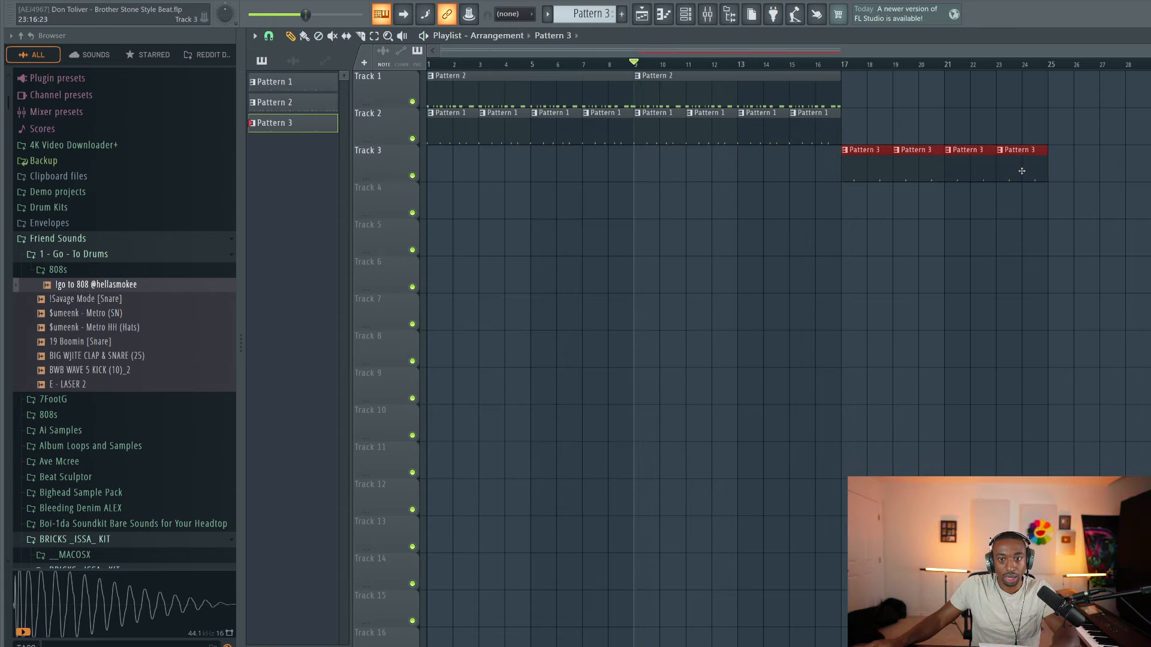
Duplicate the Pattern 2 and Pattern 1 clips of bars 9 to 16 into bars 17 to 24, keeping only the first Pattern 1 copy
left_click_drag(882, 144, 813, 51)
key("ctrl+b")
left_click(794, 198, "ctrl")
right_click(666, 124)
right_click(707, 126)
right_click(759, 127)
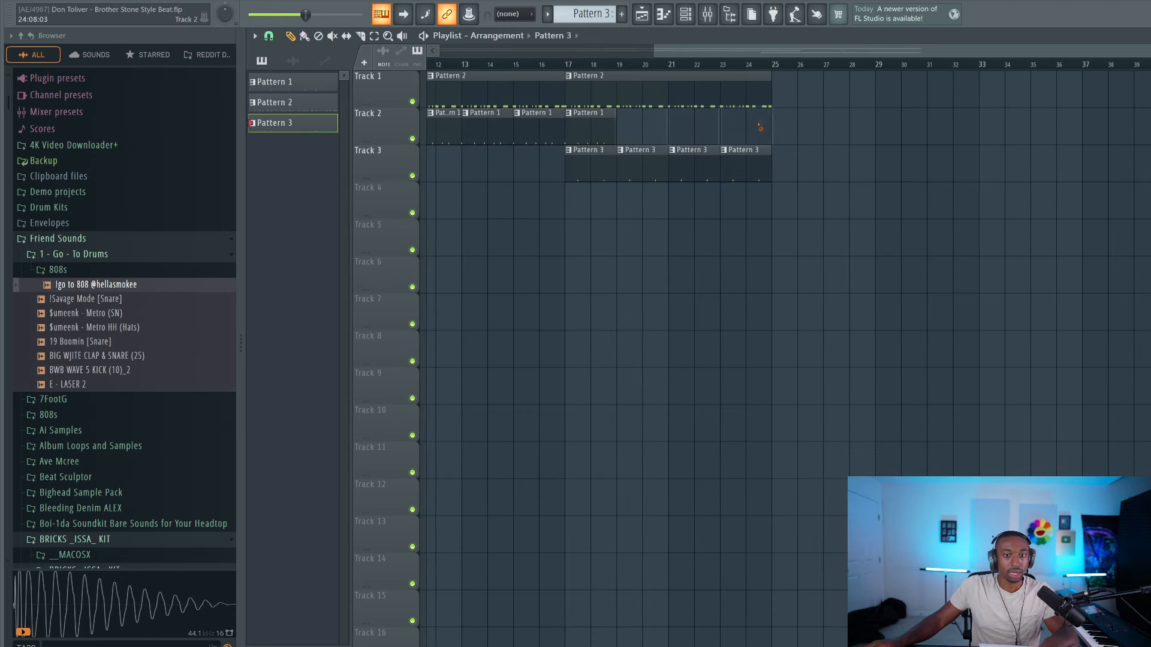
Make a unique copy of Pattern 1 as Pattern 2 and put its clip at bar 17 on Track 2 in place of Pattern 1
left_click(591, 122)
left_click_drag(654, 121, 652, 119)
left_click_drag(652, 120, 637, 120)
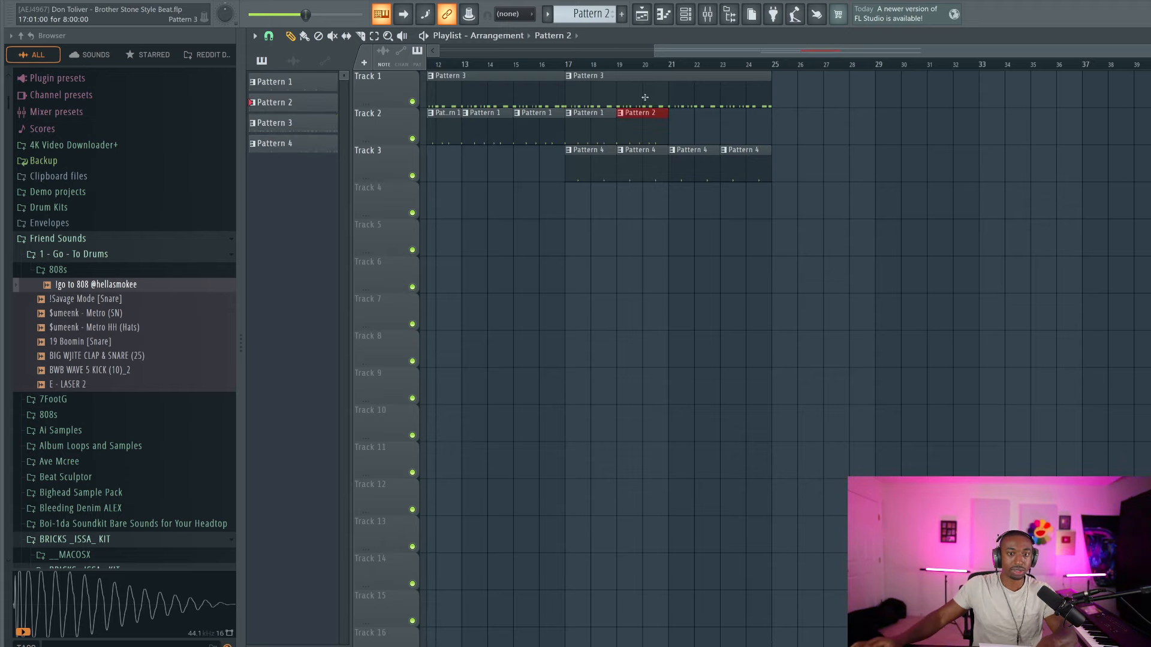
left_click(677, 125, "ctrl")
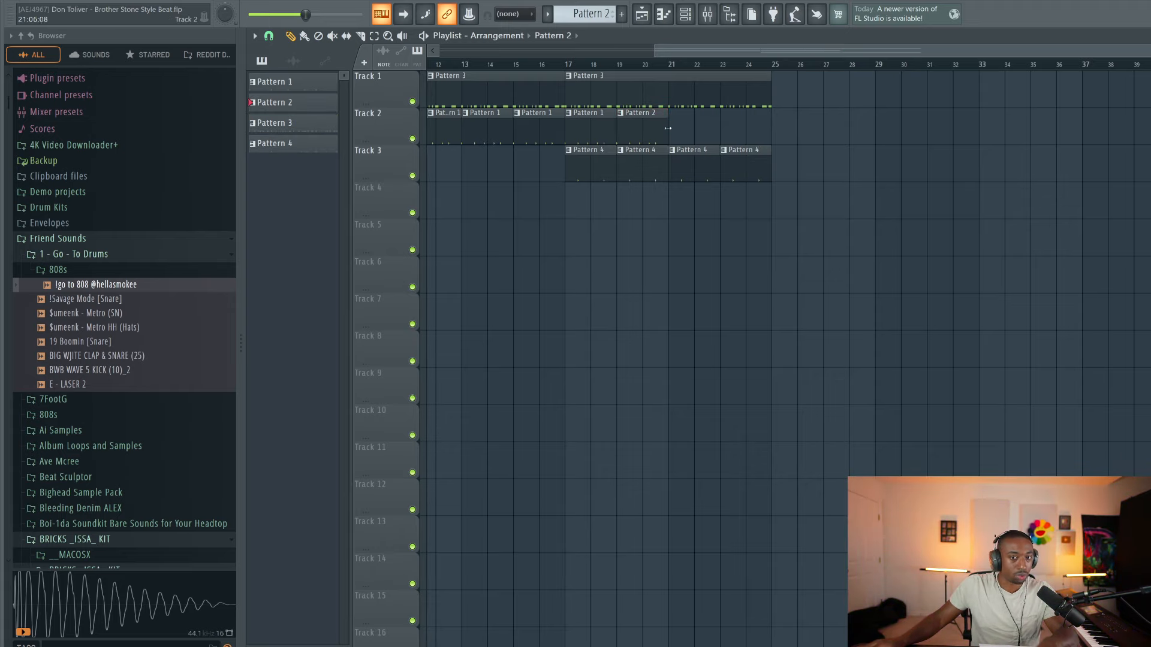
right_click(591, 123)
left_click_drag(629, 130, 594, 125)
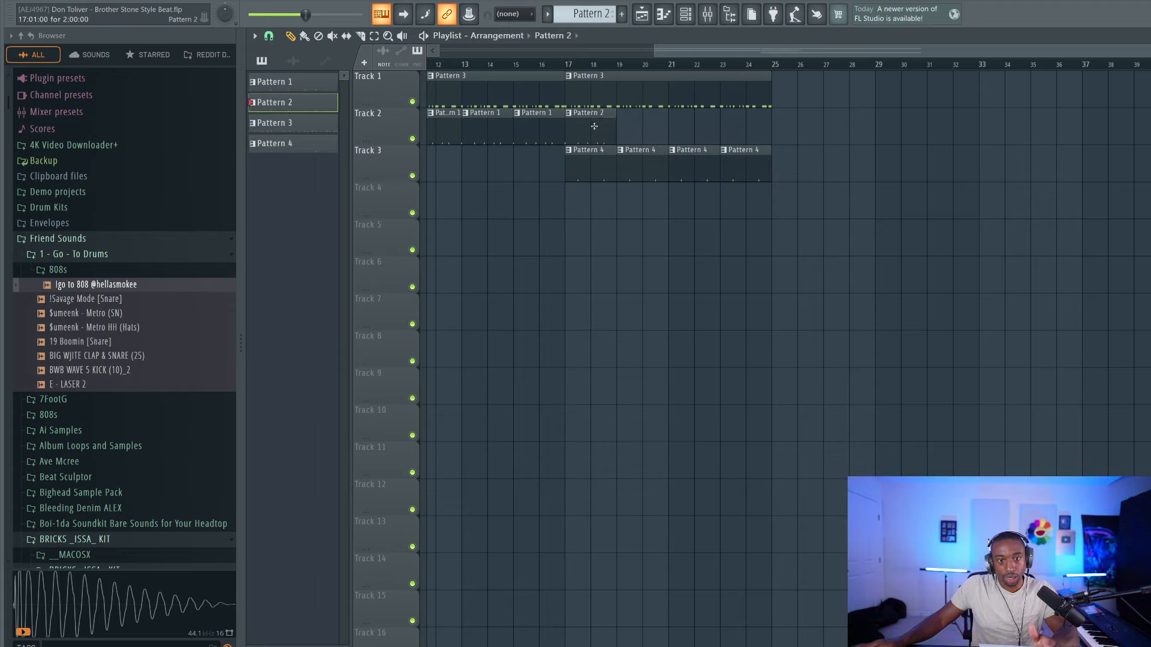
View Pattern 2's steps in the channel rack, and copy a Pattern 1 clip on Track 2 to bar 25 of the playlist
double_click(592, 129)
key("F6")
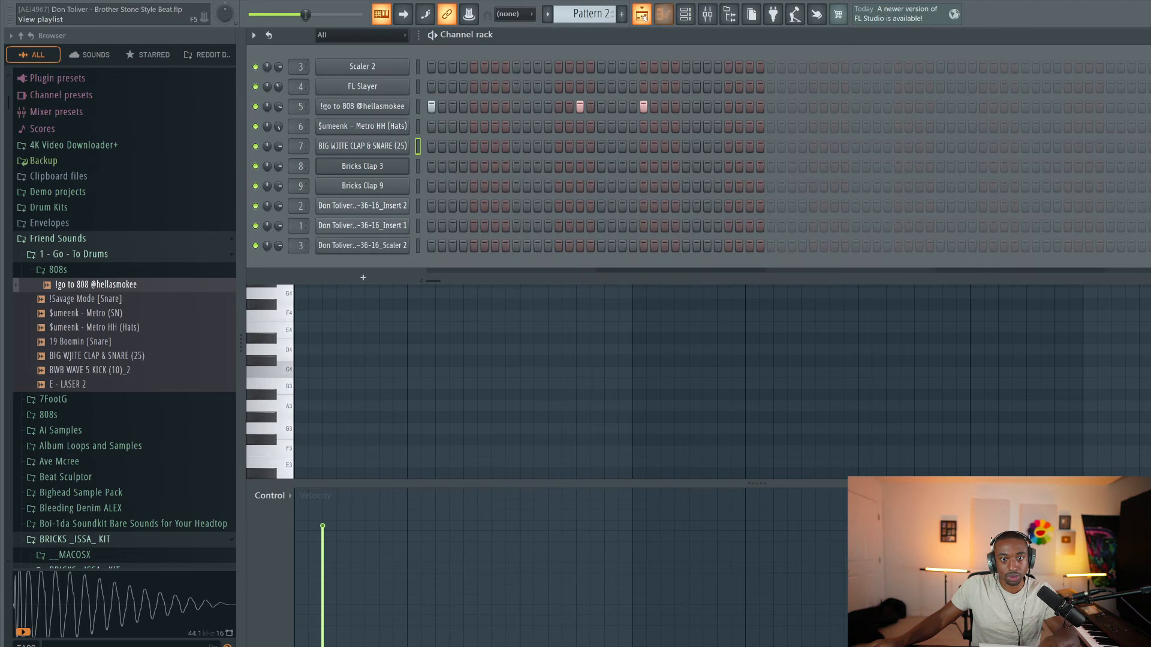
left_click(642, 15)
left_click_drag(533, 136, 791, 126)
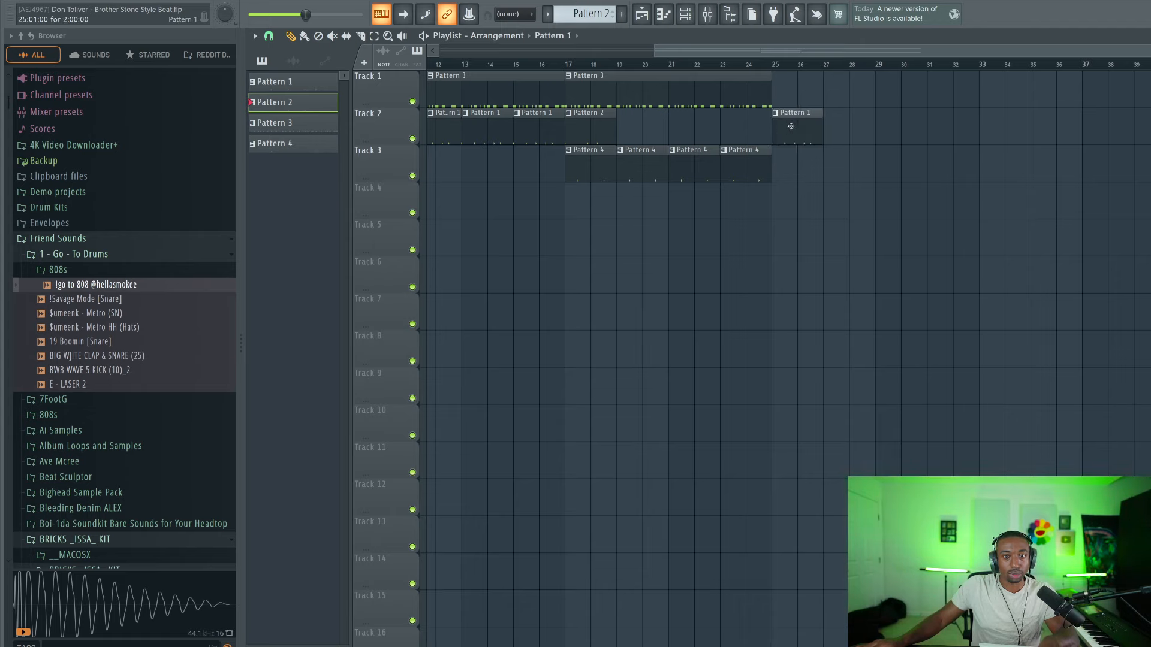
Duplicate the Pattern 2 clip at bar 17 three times to fill Track 2 through bar 24
left_click_drag(765, 170, 583, 123)
key("ctrl+b")
key("ctrl+b")
key("ctrl+b")
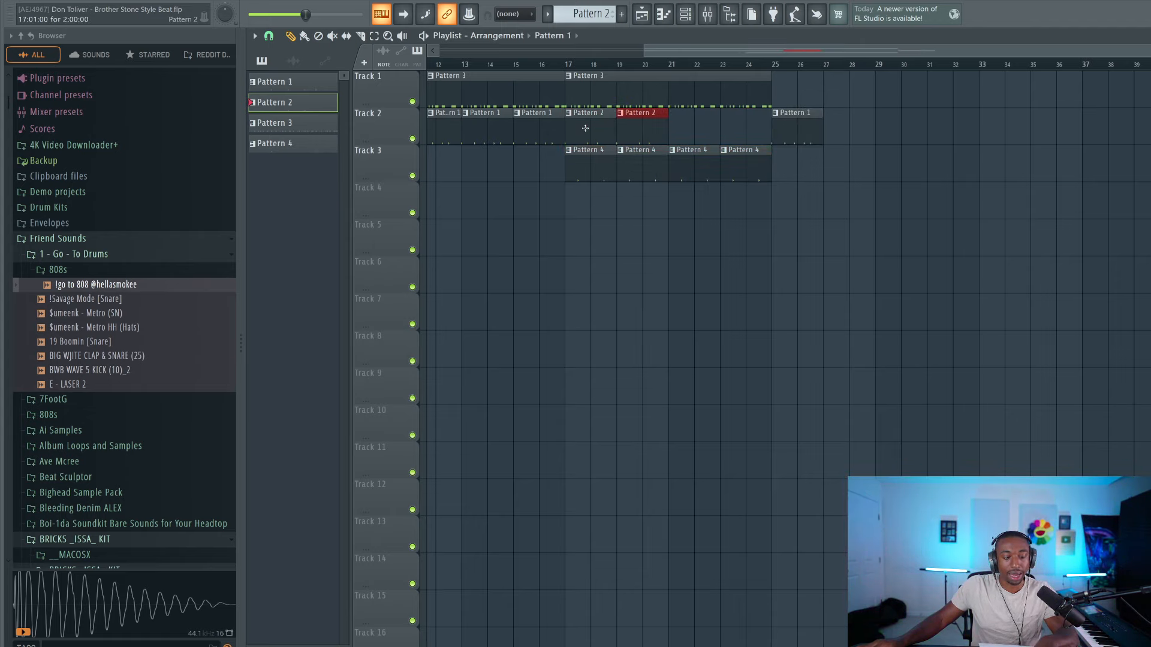
Duplicate the four Pattern 4 clips and the Pattern 3 clip of bars 17 to 24 into bars 25 to 32
left_click_drag(767, 168, 593, 184)
key("ctrl+b")
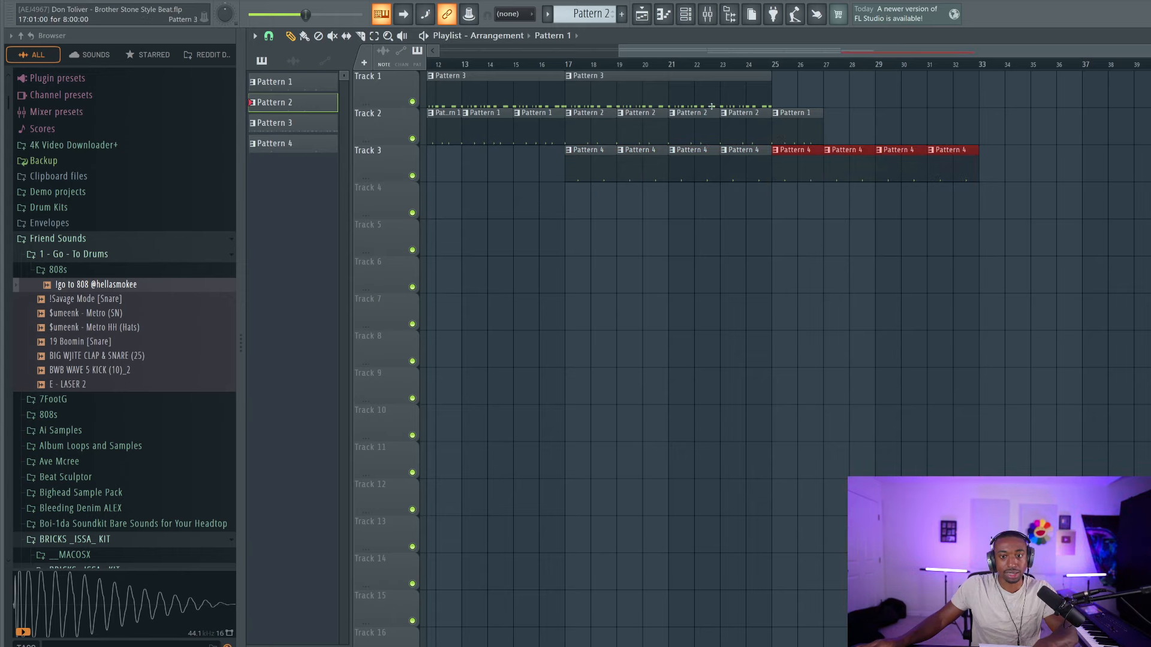
left_click(691, 96, "ctrl")
key("ctrl+b")
Duplicate the Pattern 1 clip at bar 25 three times to fill Track 2 through bar 32
left_click(815, 126, "ctrl")
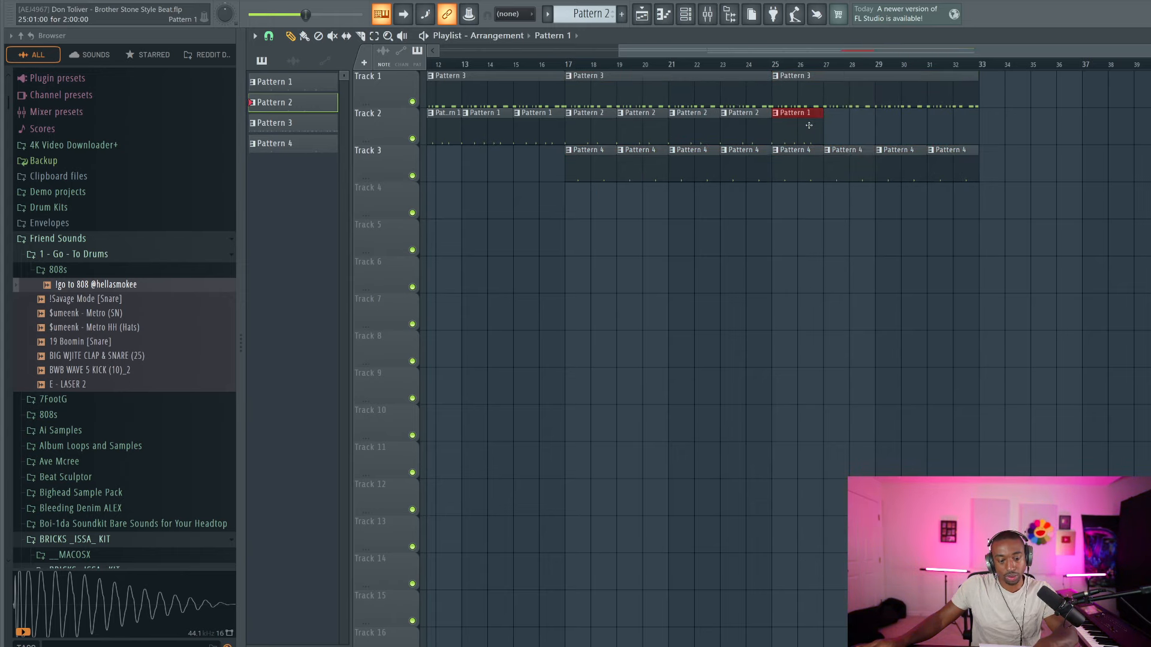
key("ctrl+b")
key("ctrl+b")
key("ctrl+b")
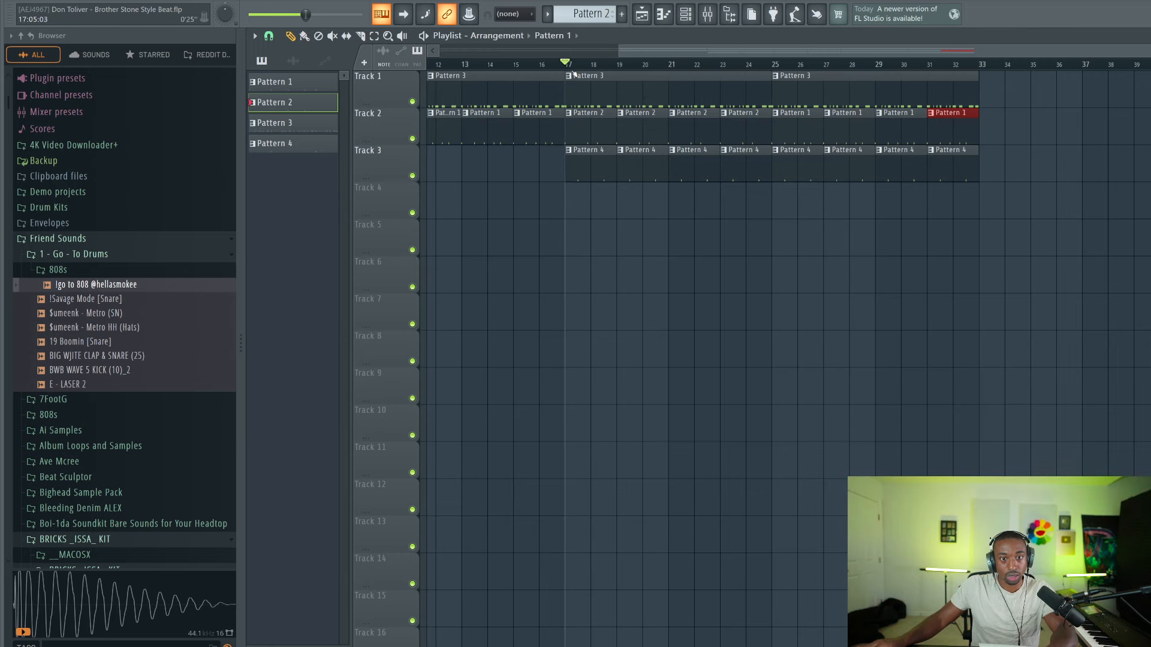
Play the arrangement from bar 17 and delete the Don Toliver Insert 2, Insert 1 and Scaler 2 audio channels from the channel rack
key("space")
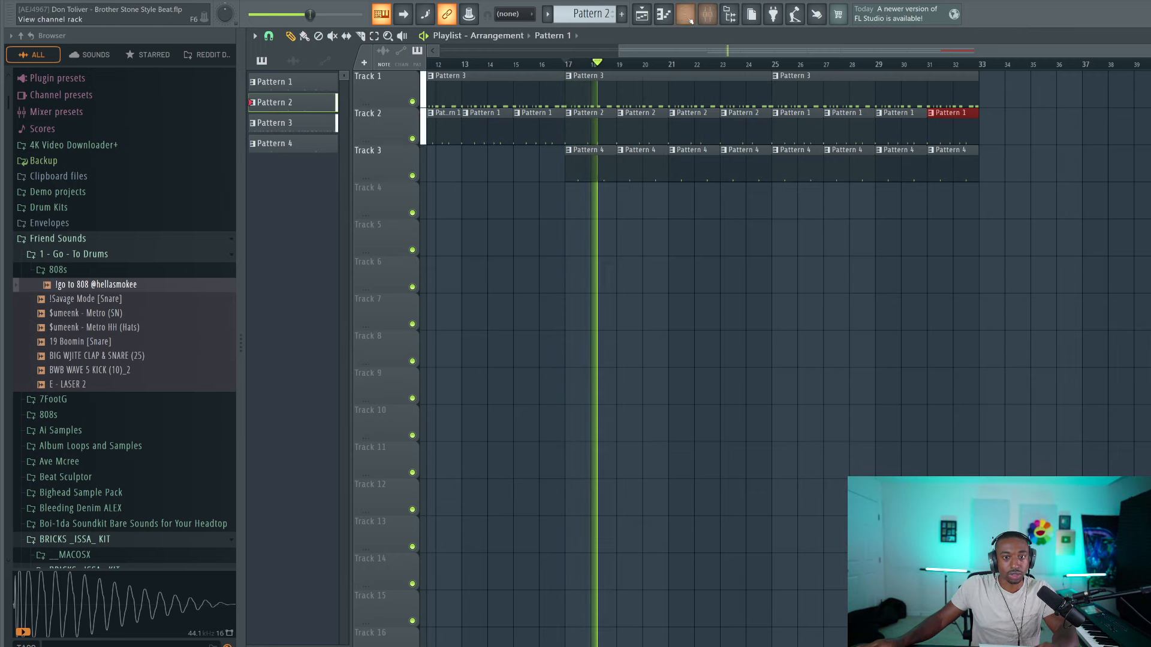
left_click(690, 18)
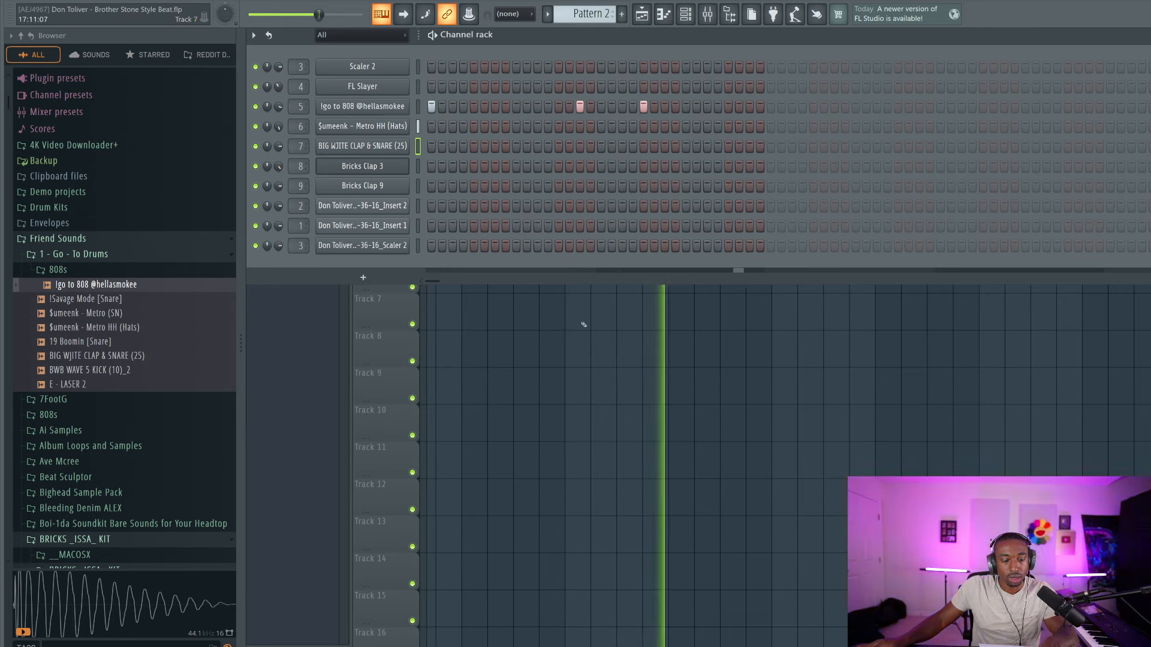
right_click(373, 206)
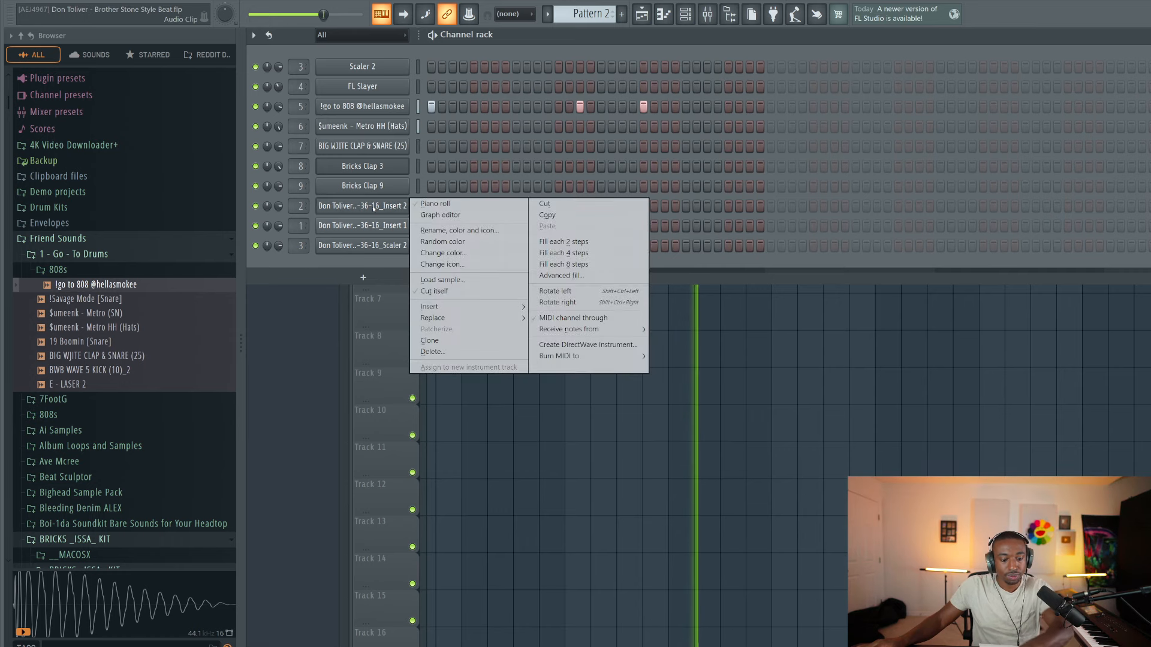
left_click(432, 352)
right_click(372, 206)
left_click(432, 352)
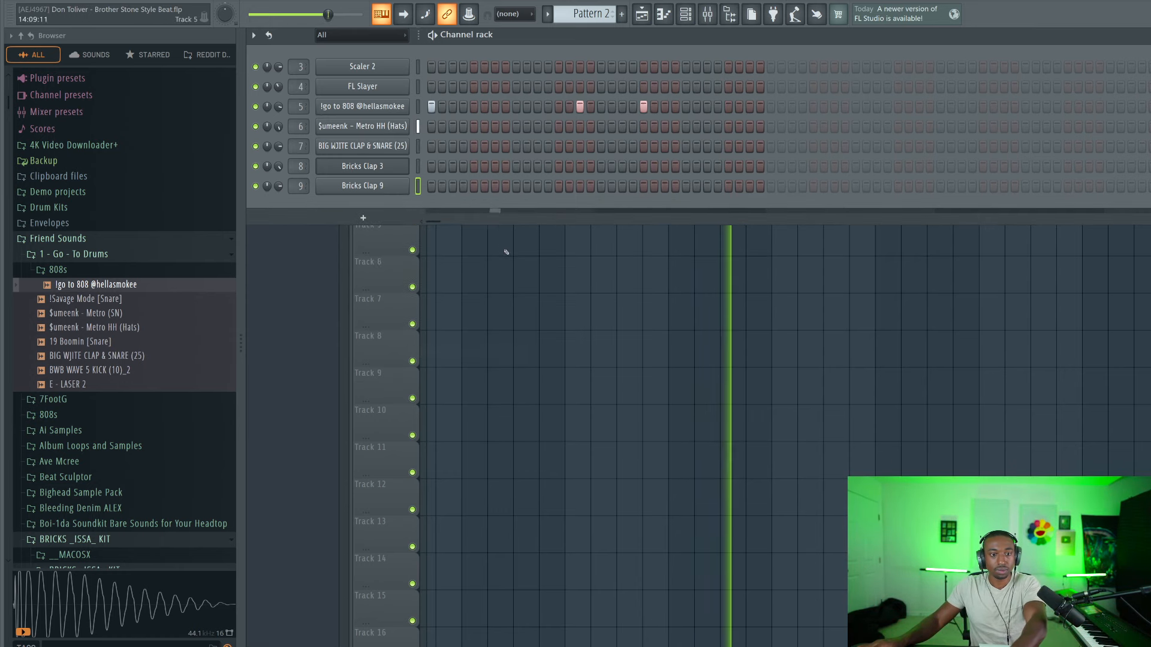
key("F6")
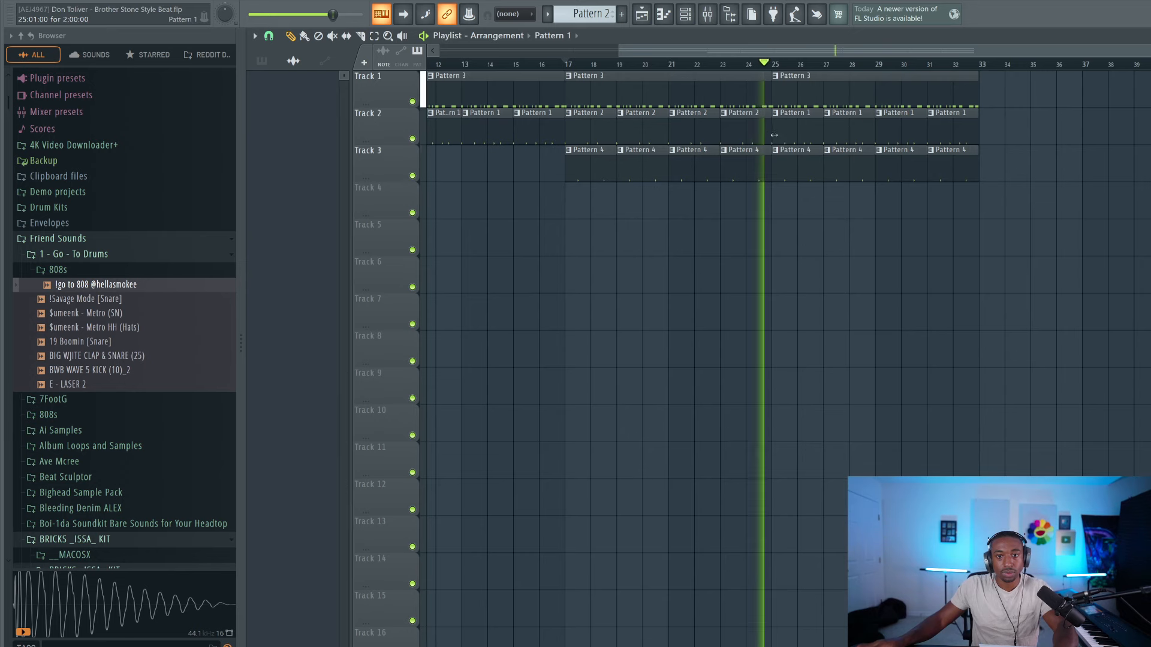
Load Fruity Soft Clipper into the first effect slot of the Master mixer track, then close the plugin and the mixer
left_click(707, 14)
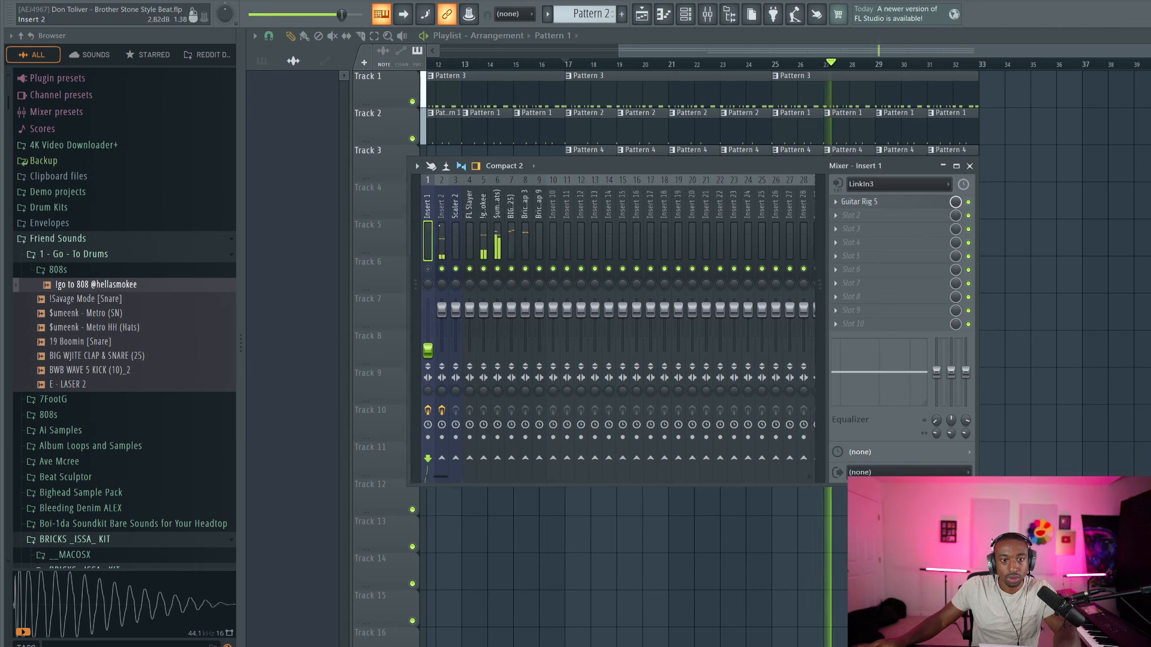
key("Left")
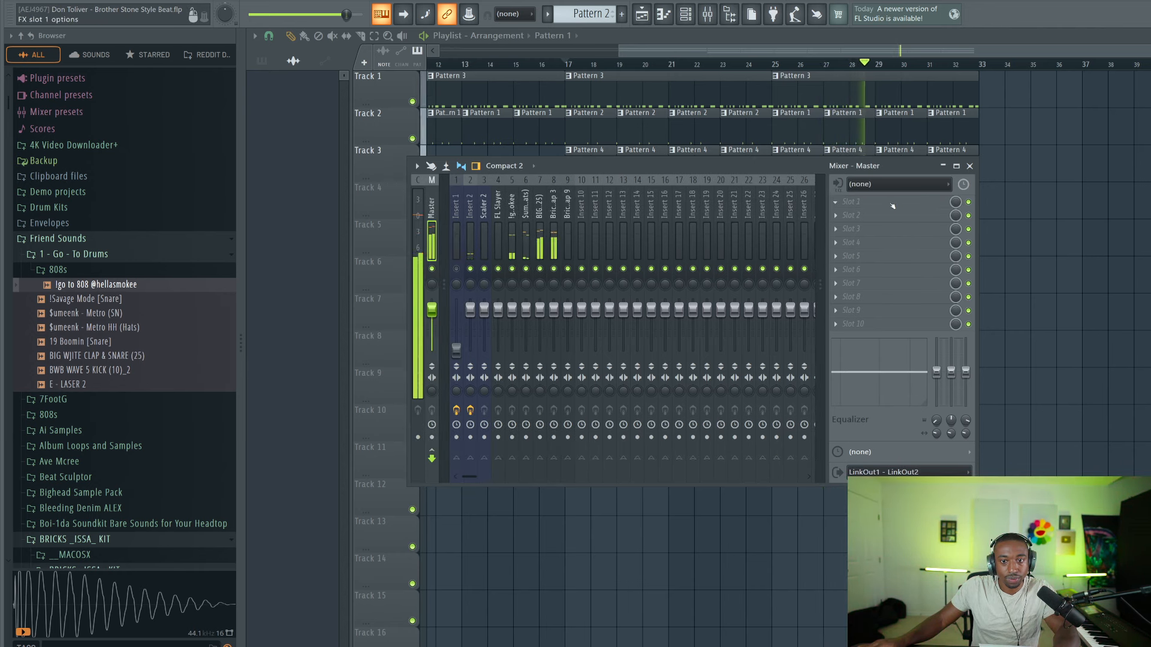
left_click(892, 205)
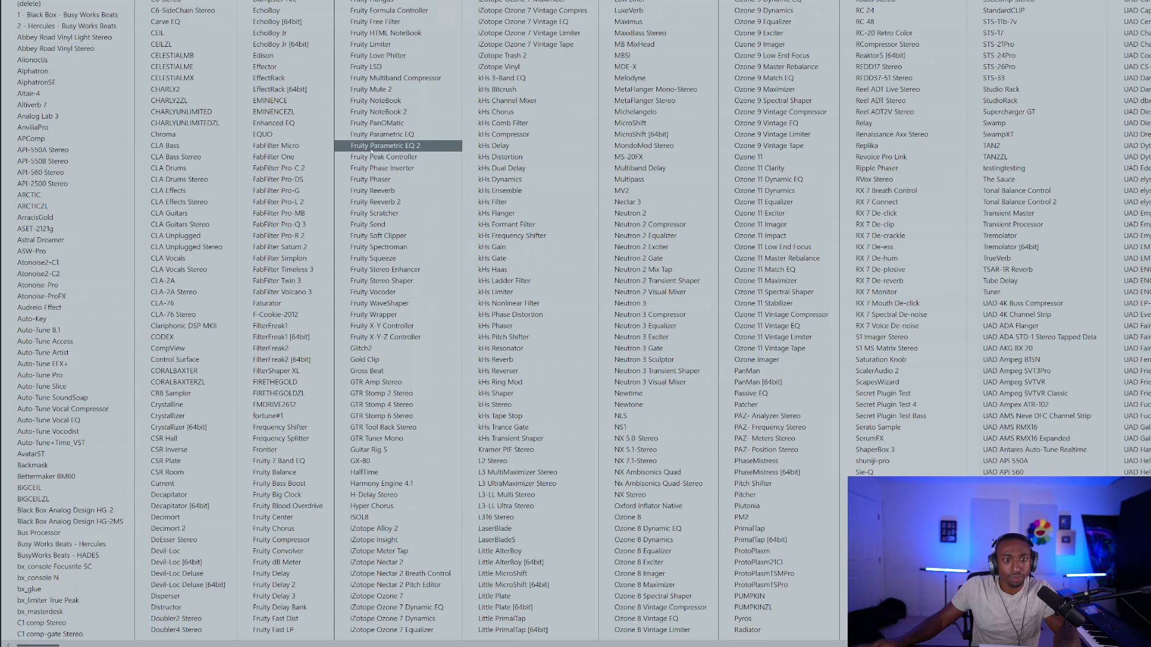
left_click(398, 238)
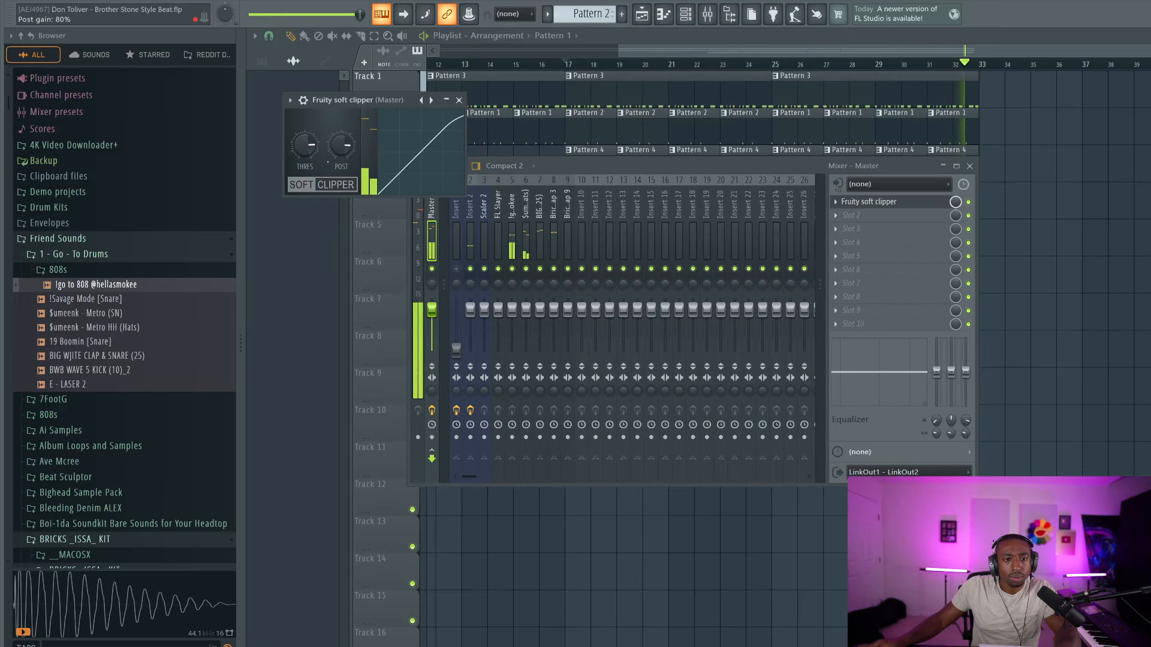
left_click(459, 101)
left_click(970, 166)
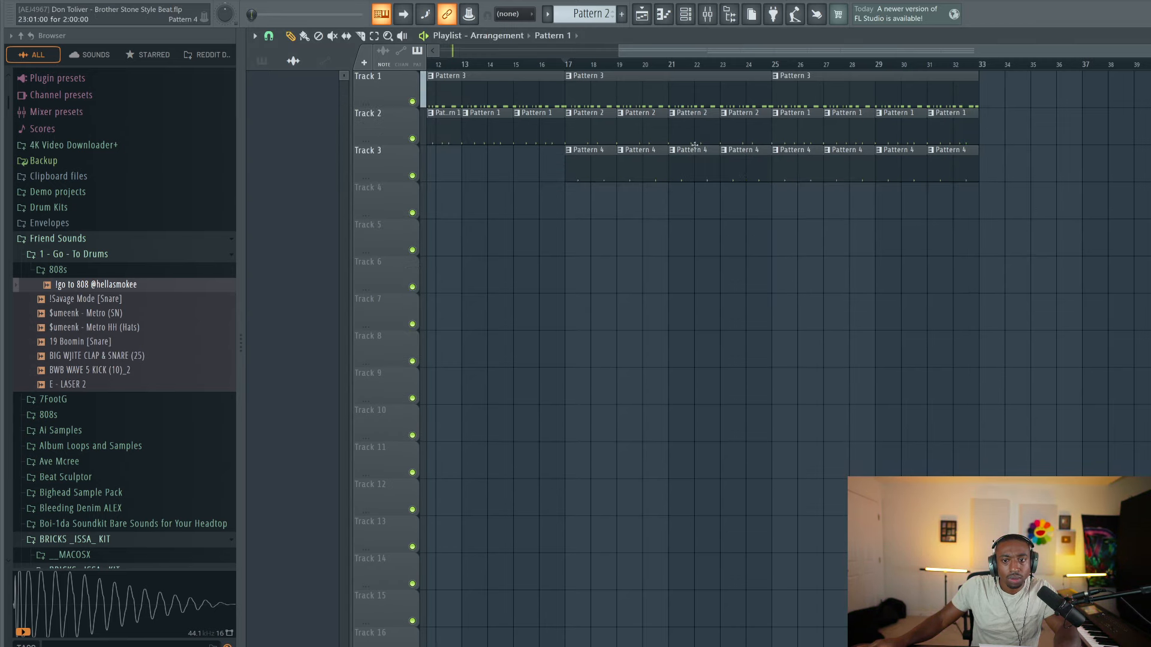
Stop playback, create the empty Pattern 6 and open the piano roll of the FL Slayer channel
left_click(572, 66)
key("space")
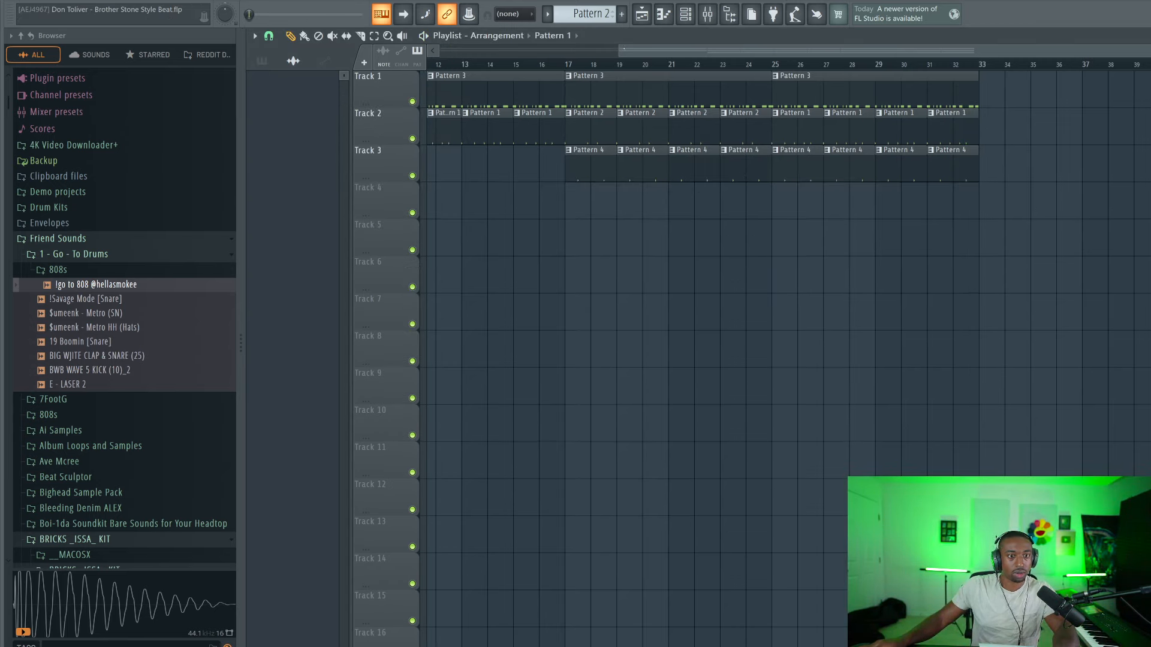
key("F6")
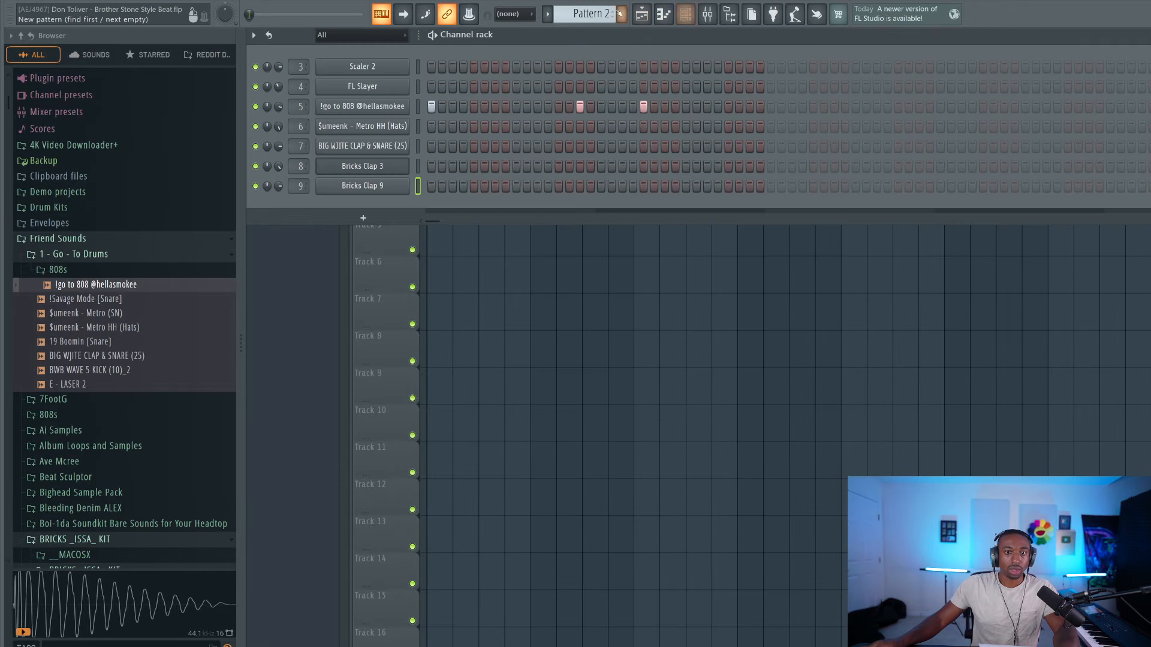
scroll(585, 14, "down", 2)
scroll(584, 14, "down", 2)
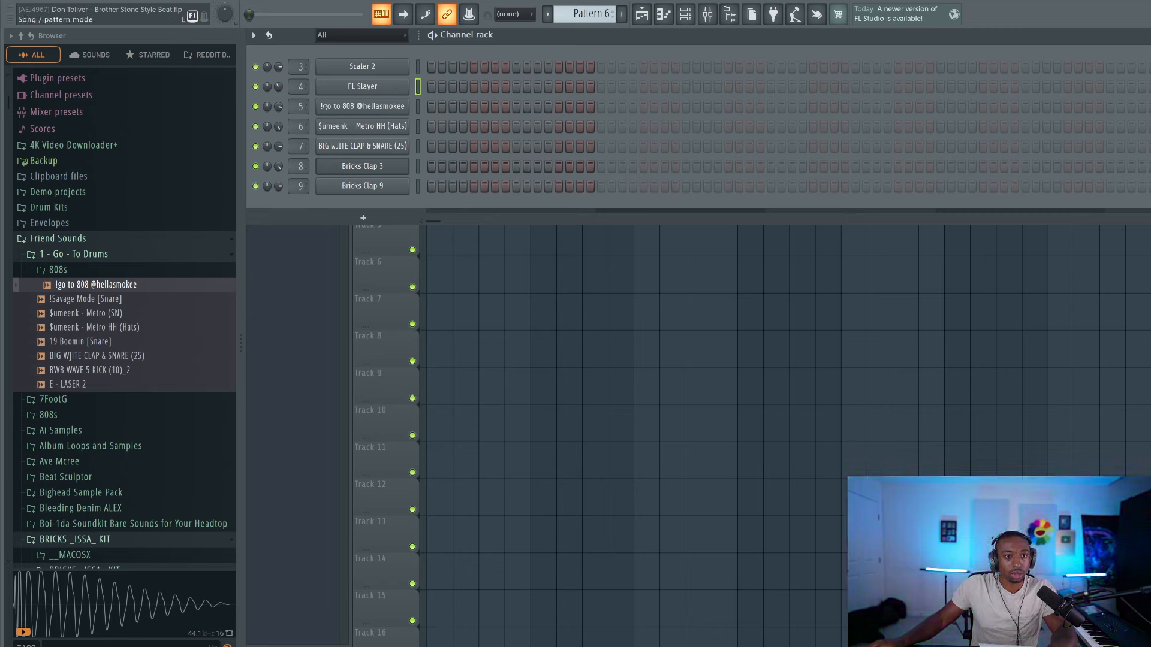
right_click(409, 83)
left_click(437, 85)
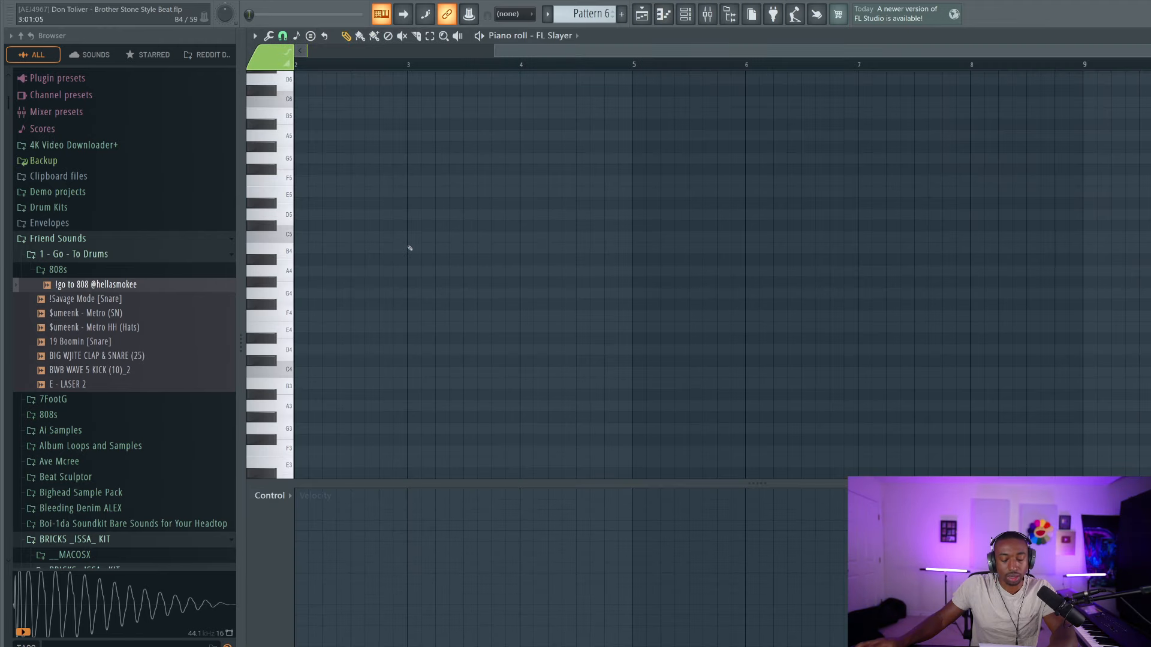
Preview high FL Slayer keys around C#6 and draw a one-bar D6 note at the start of bar 1
scroll(411, 258, "up", 3)
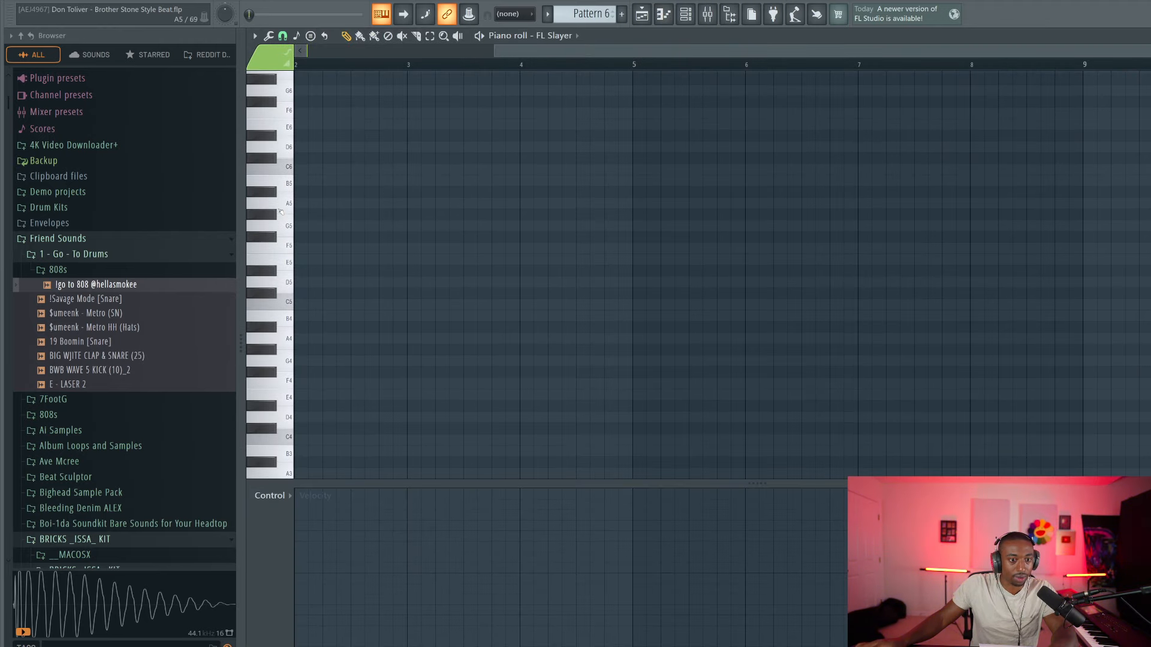
scroll(281, 213, "up", 3)
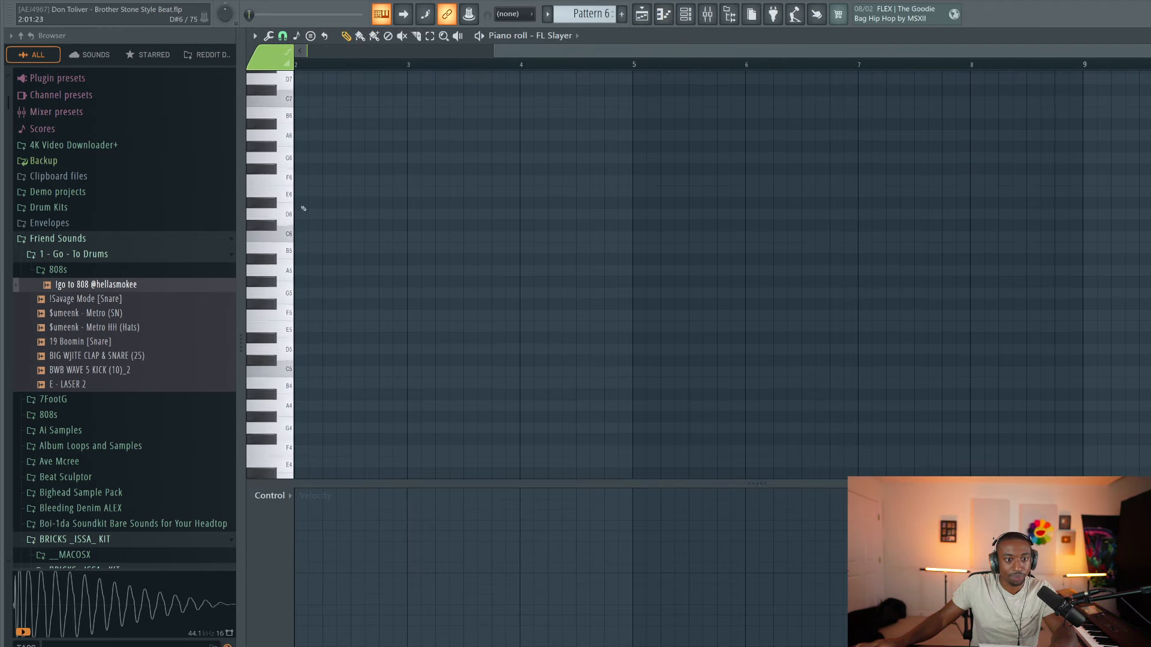
left_click(275, 230)
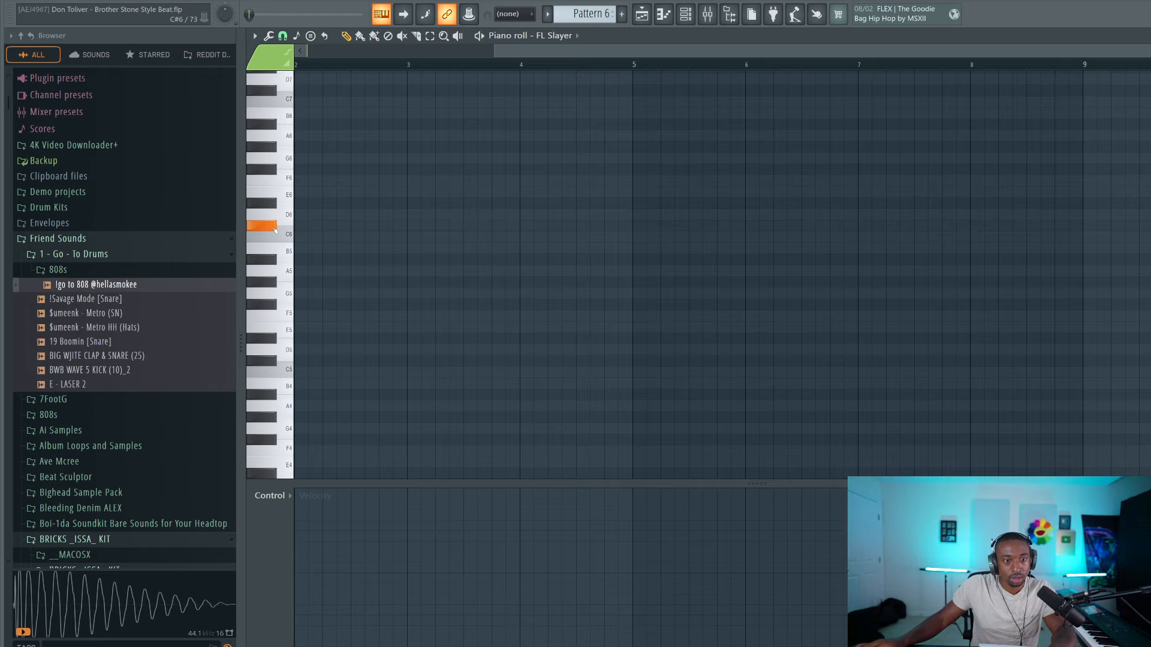
scroll(318, 216, "left", 2)
scroll(390, 132, "left", 2)
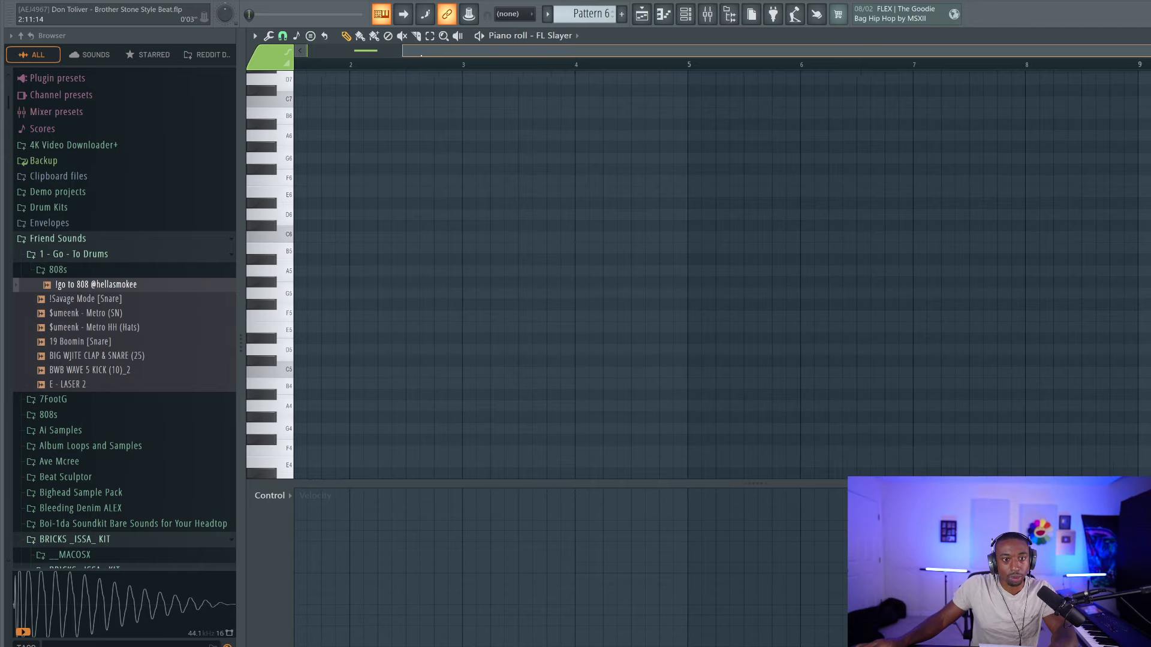
left_click(328, 214)
left_click(306, 216)
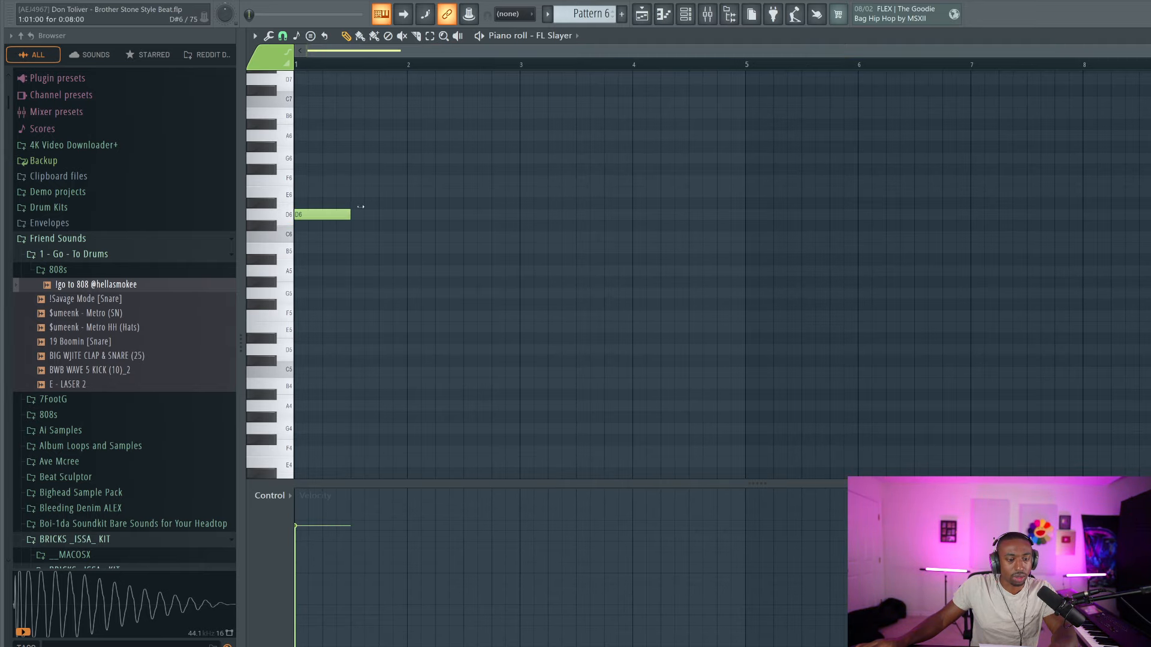
left_click_drag(361, 207, 403, 200)
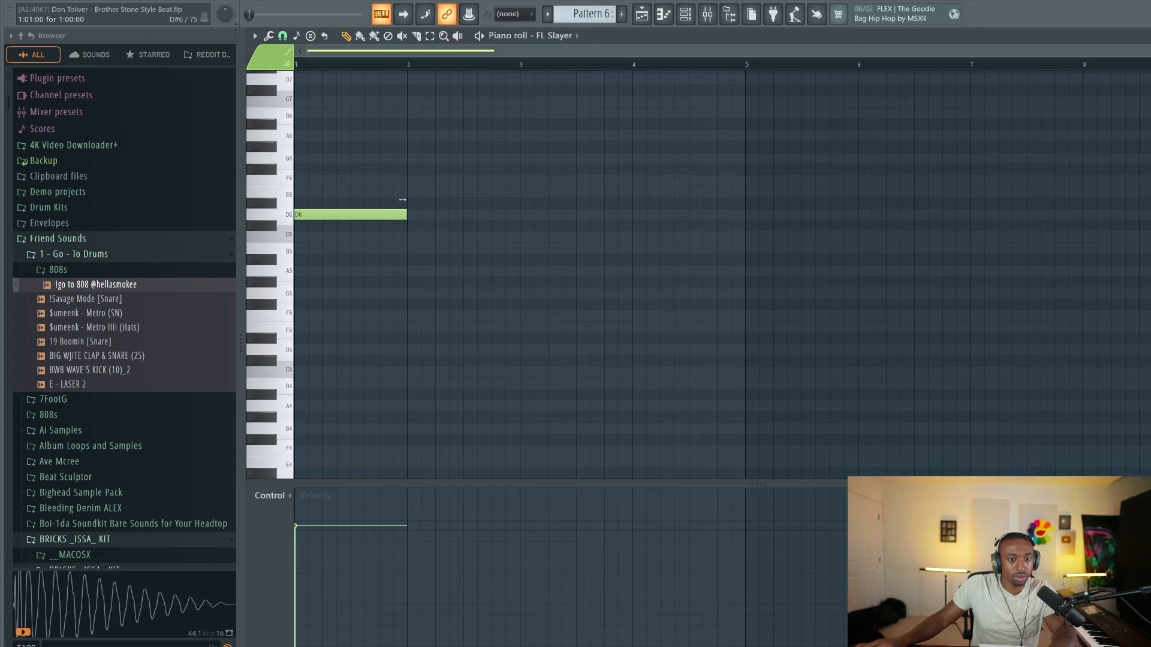
Play the pattern, add a one-bar C#6 note on the second beat of bar 2 and extend the D6 note to meet it
key("space")
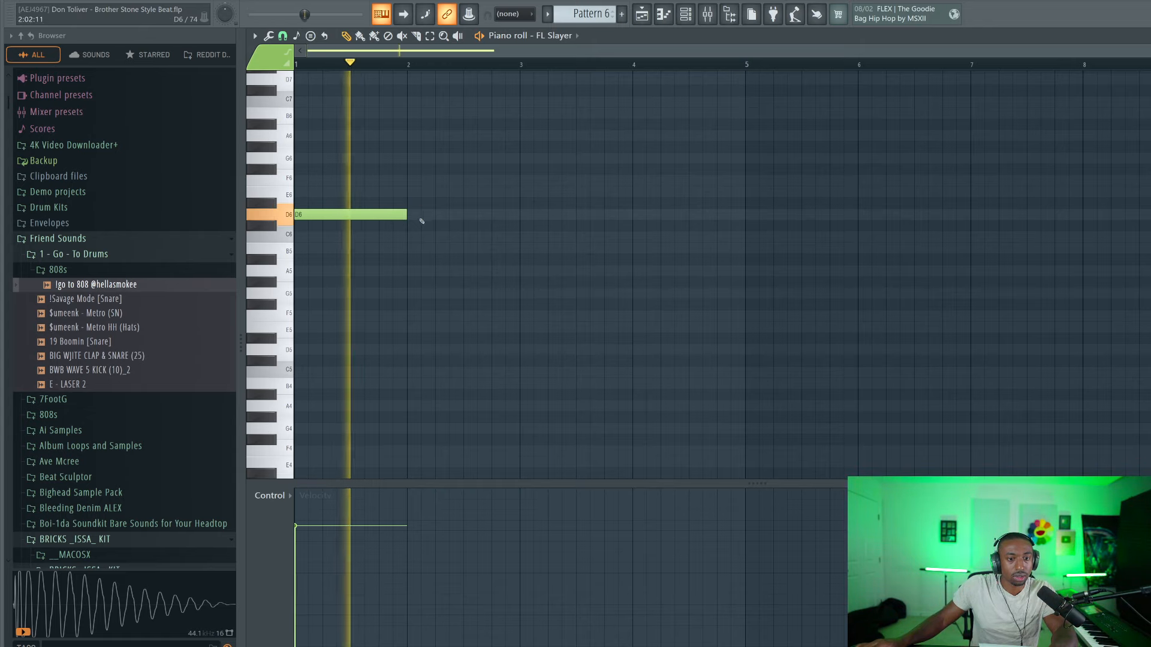
left_click(436, 226)
left_click_drag(406, 215, 436, 213)
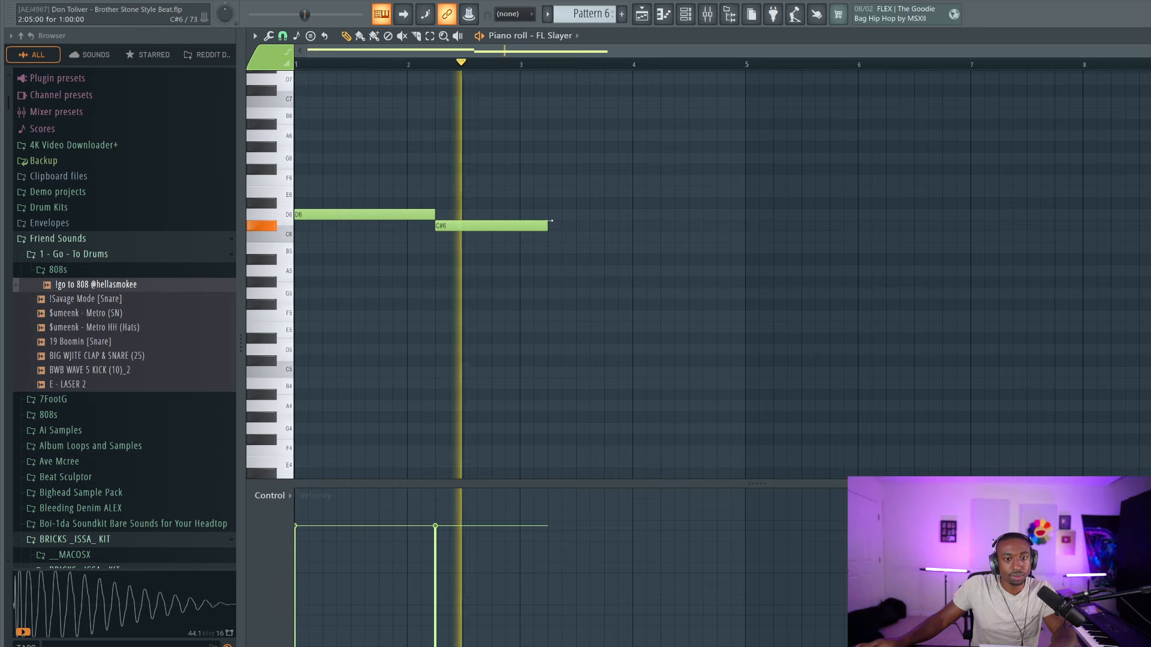
Shorten the C#6 note to end at bar 3, copy both notes two octaves down to D4 and C#4, and play the result
key("space")
left_click_drag(533, 242, 372, 199)
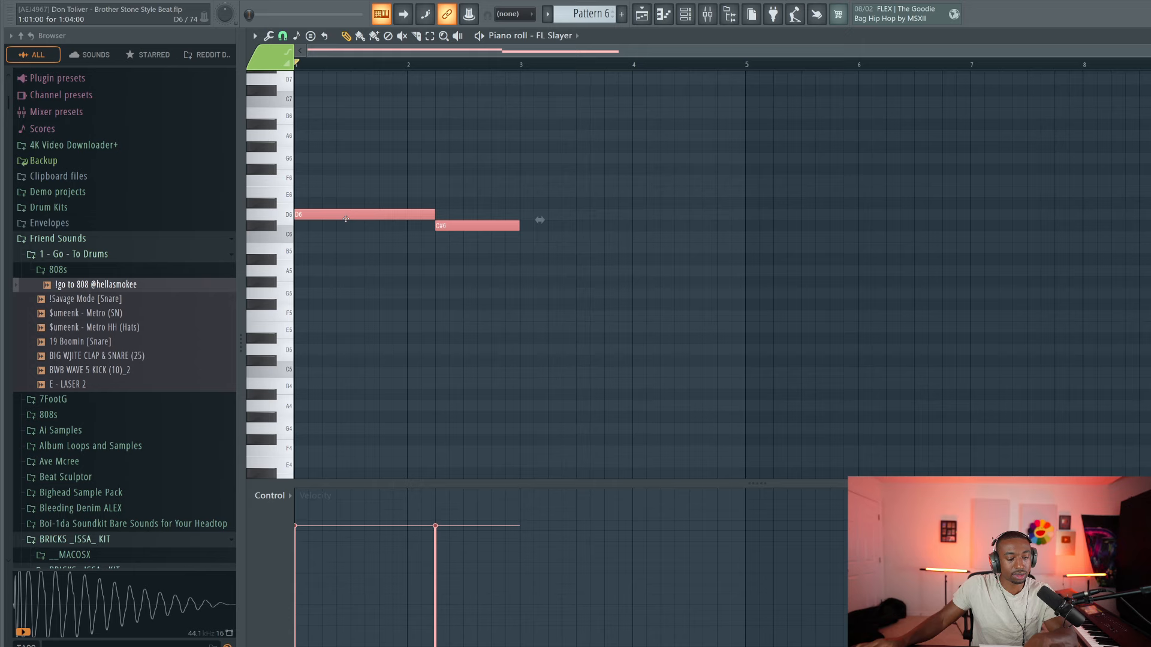
left_click_drag(299, 212, 300, 456)
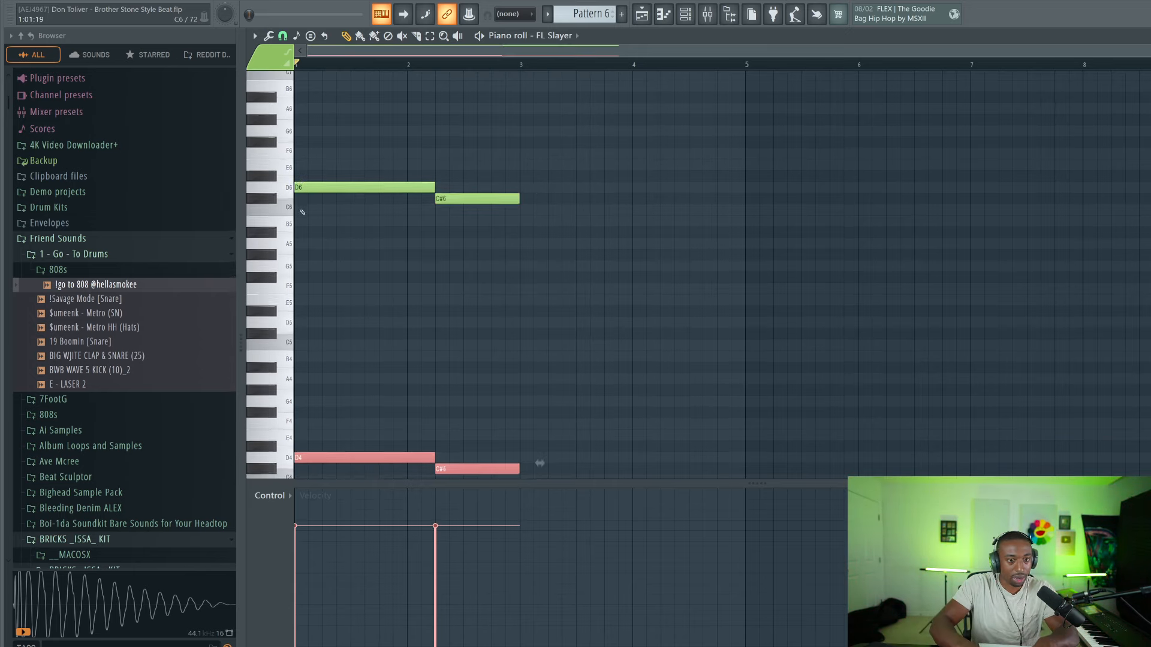
key("space")
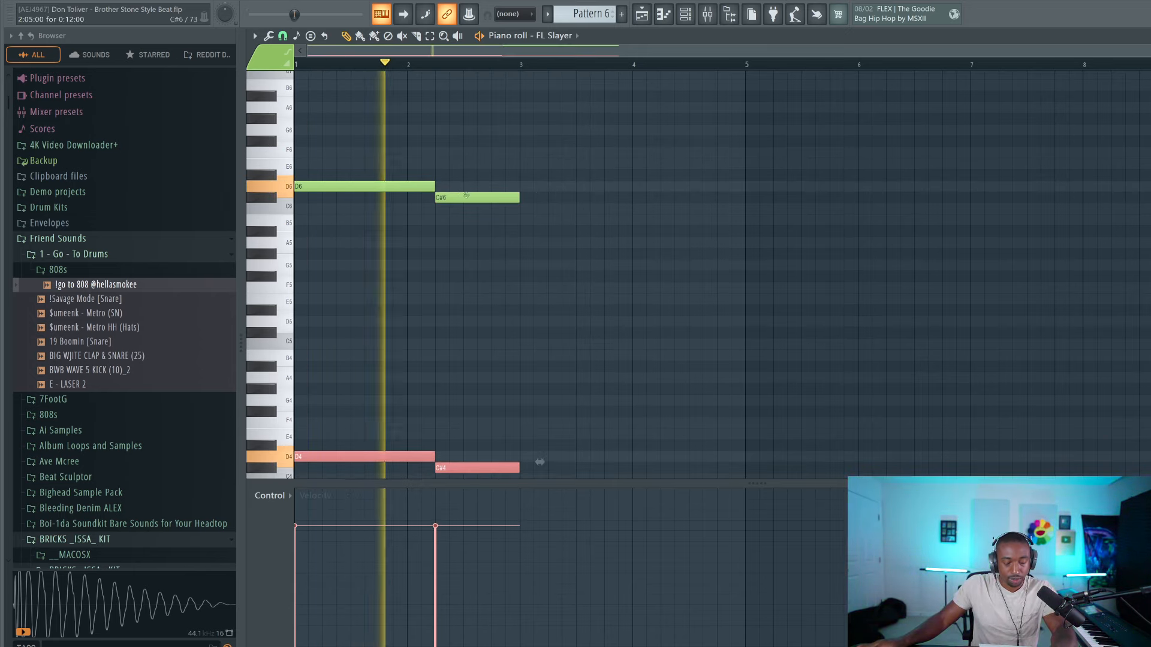
Deselect the notes, play the pattern, and check the ASIO Link Pro device in the audio settings before closing its windows
key("ctrl+d")
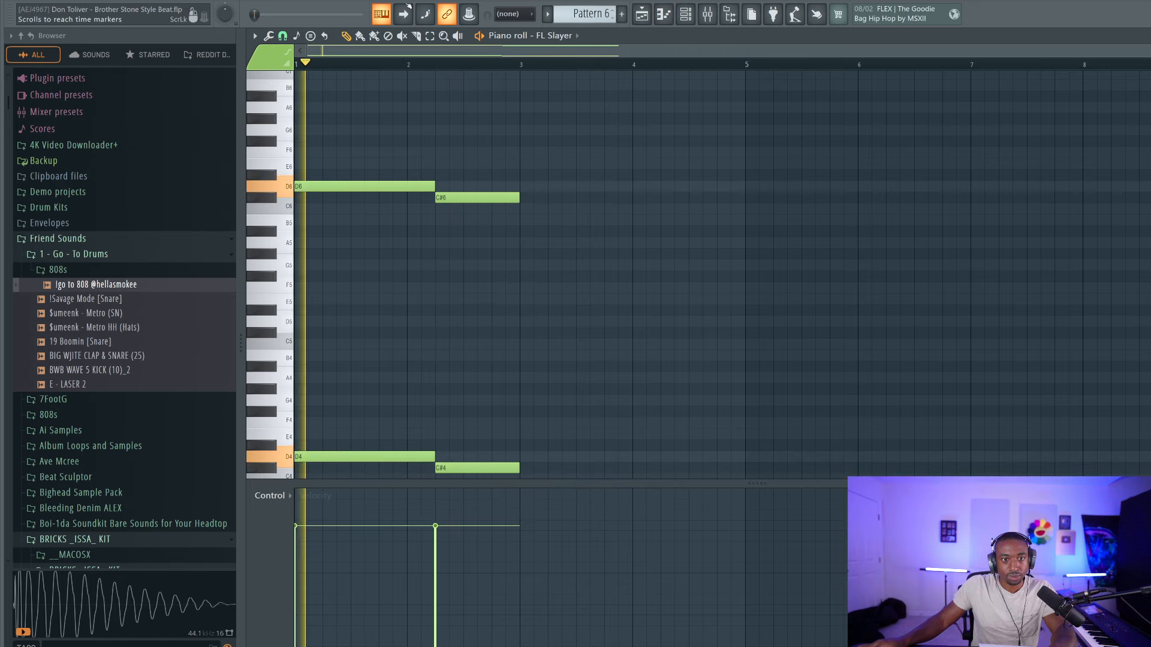
key("space")
left_click(685, 14)
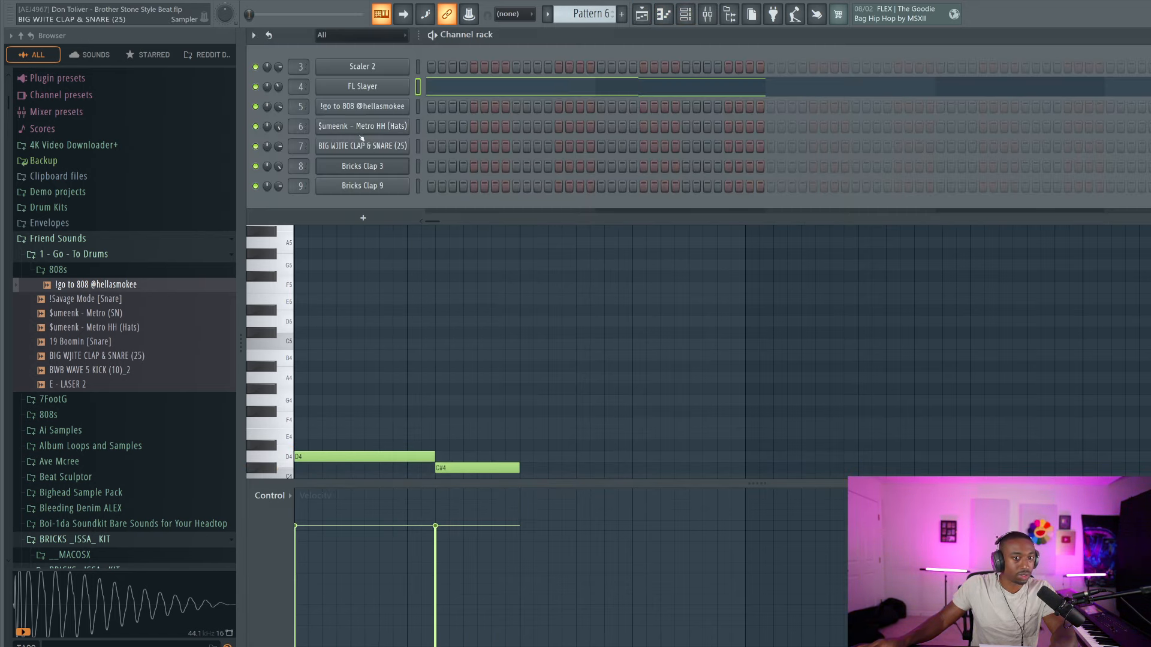
left_click(145, 0)
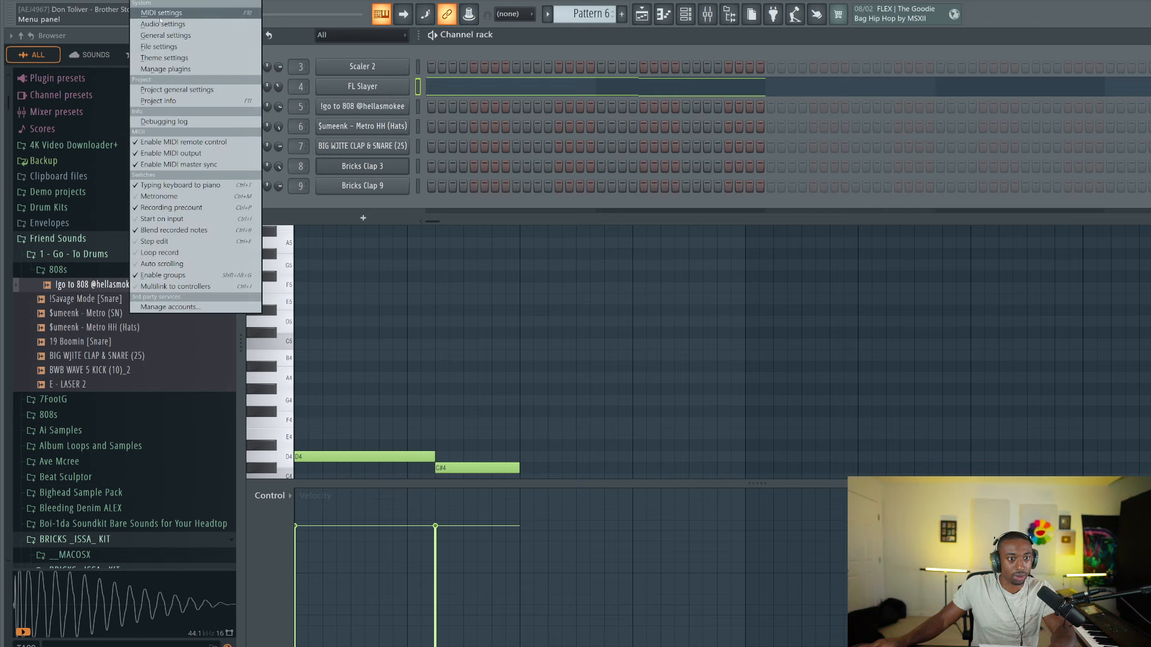
left_click(162, 24)
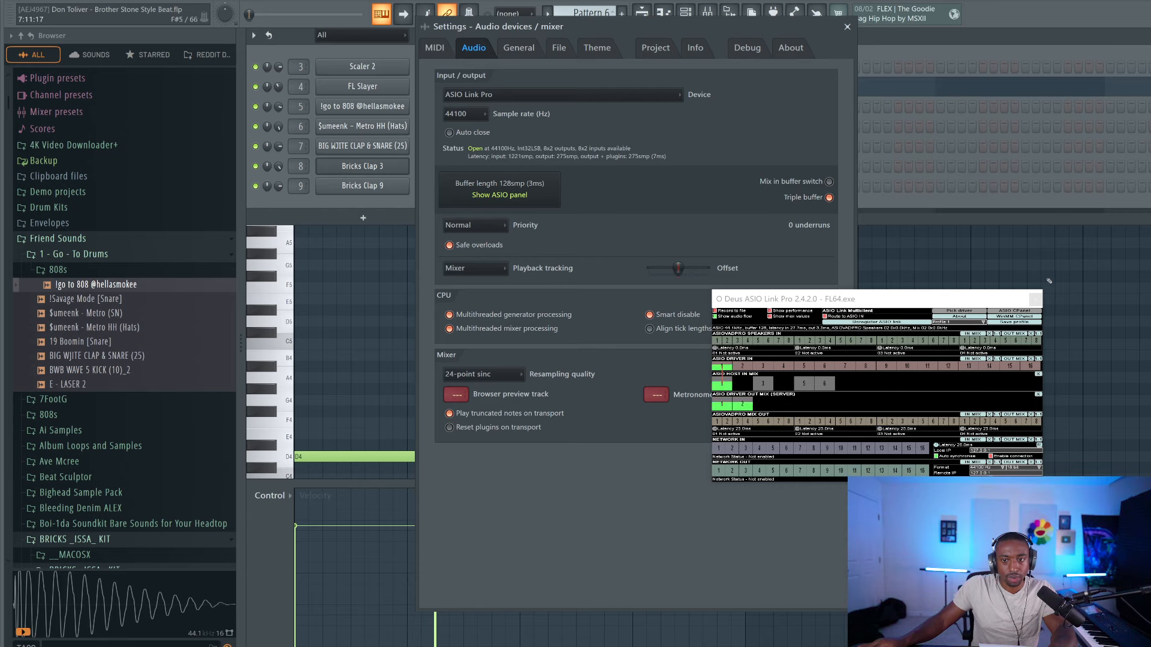
left_click(1036, 299)
left_click(847, 26)
Play the pattern while checking the ASIO Link Pro levels, close that window and return to the FL Slayer piano roll
key("space")
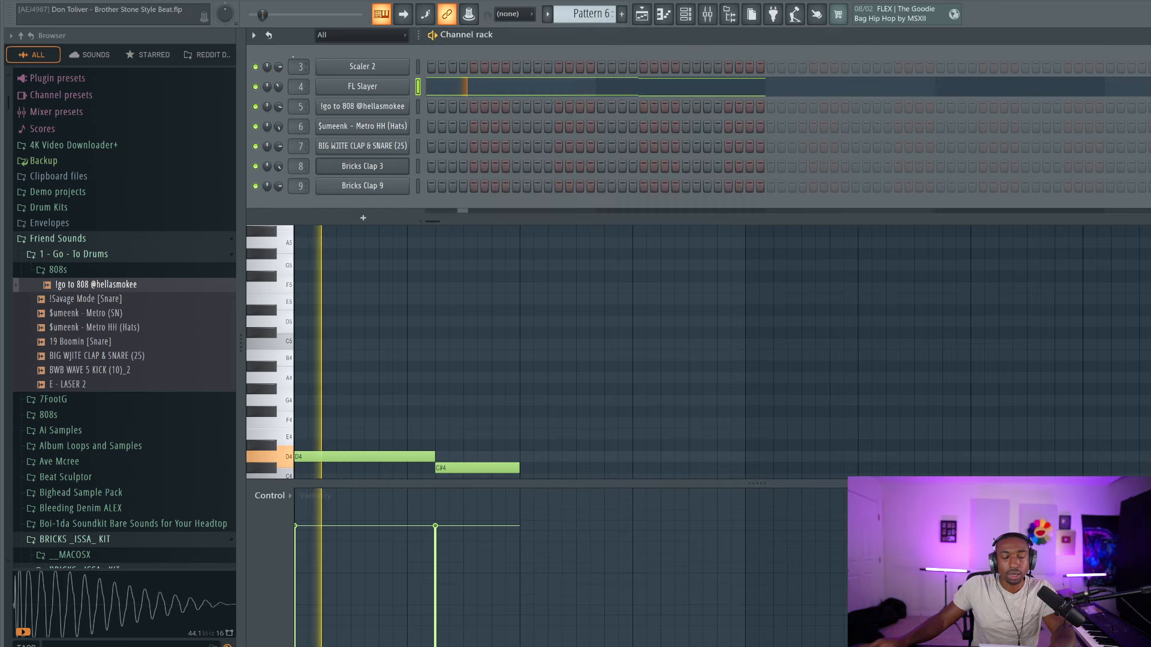
key("alt+o")
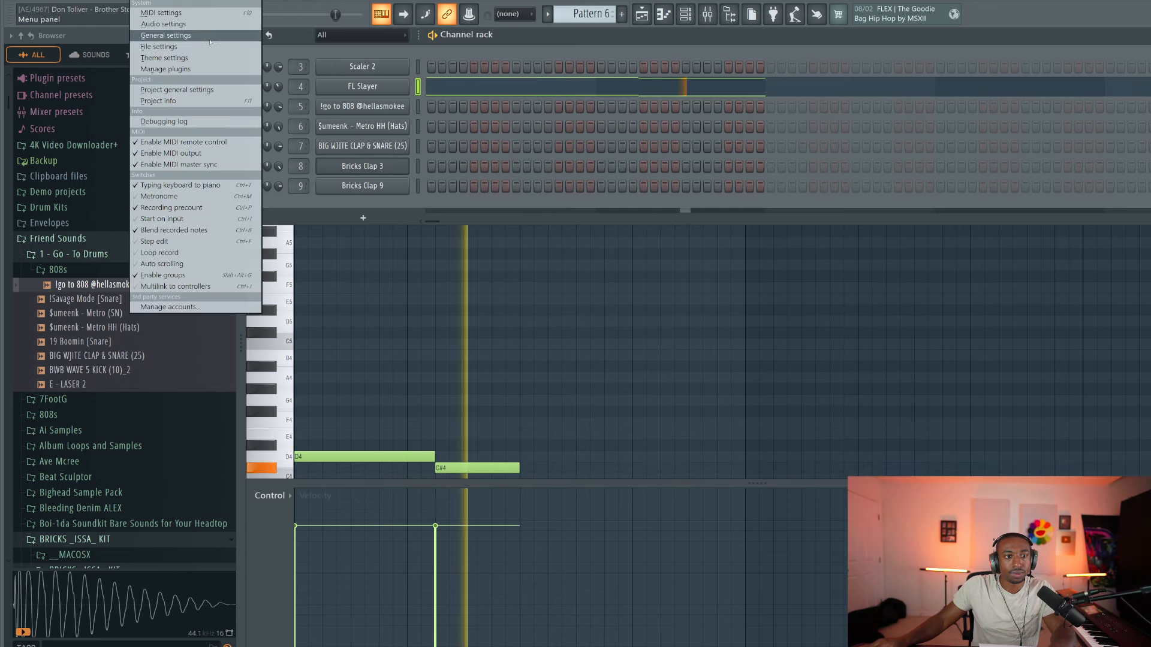
left_click(899, 645)
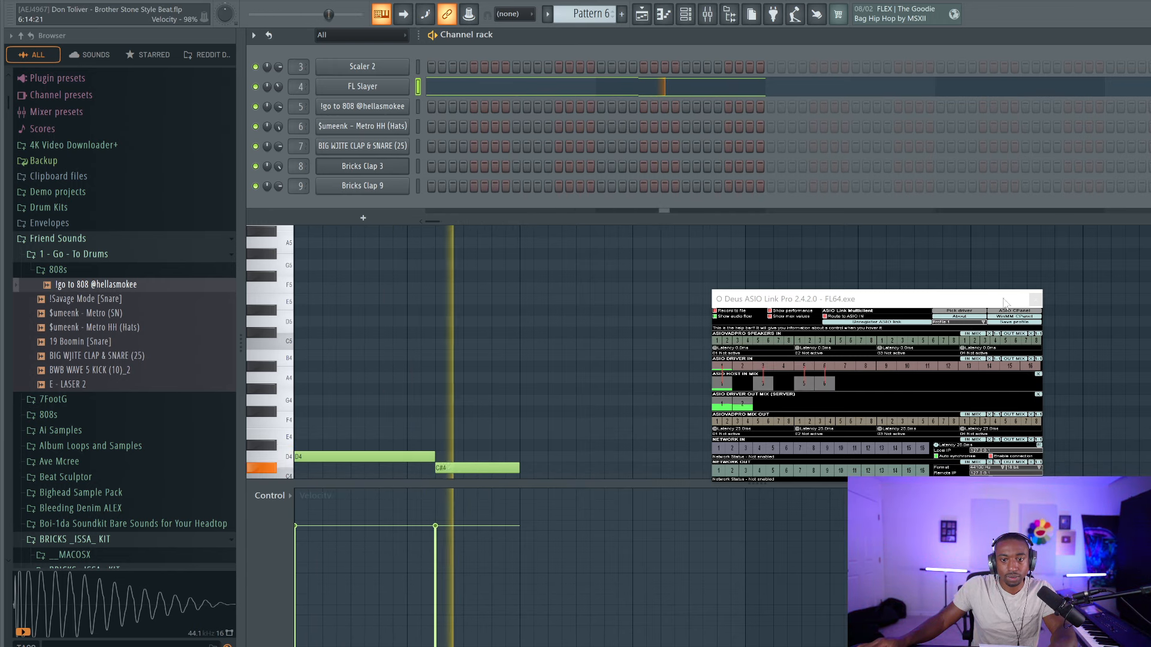
left_click(1036, 300)
key("F6")
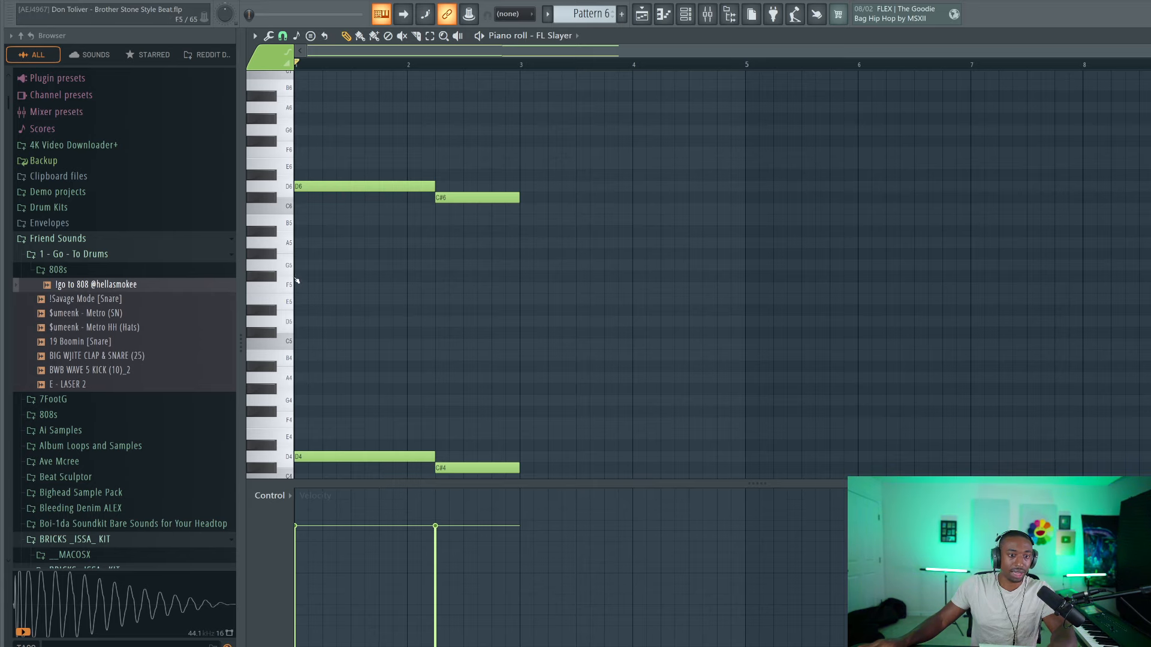
Try harmony notes beneath the high melody: G#5 matching the D6 note's length and A5 matching the C#6 note's length
left_click_drag(309, 249, 280, 264)
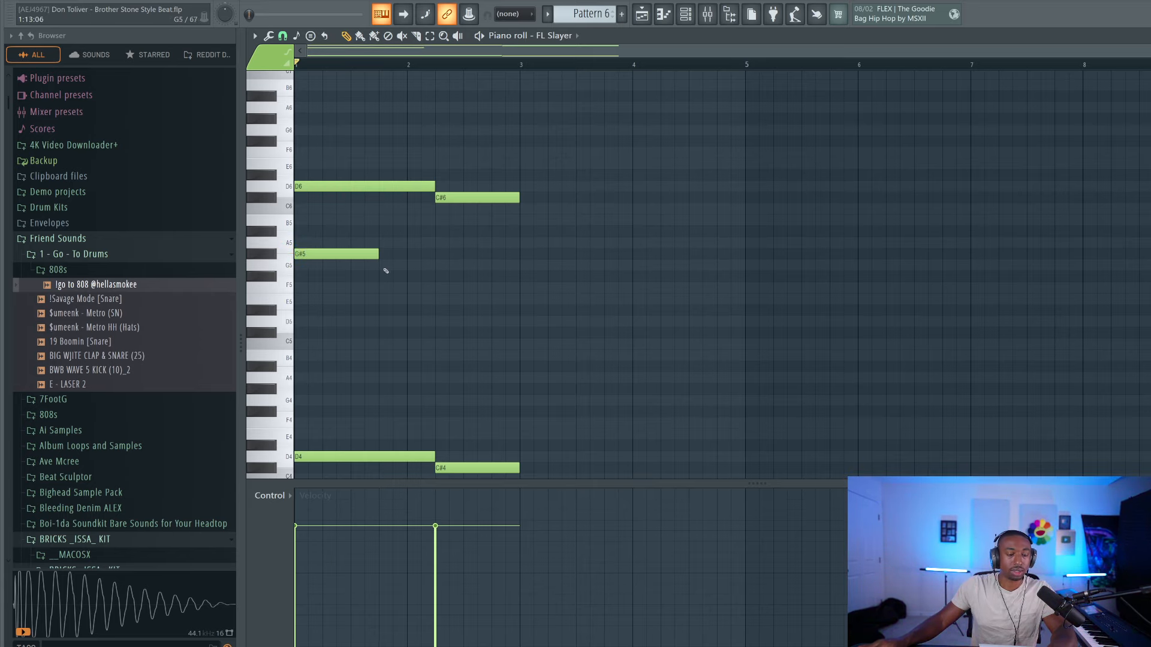
left_click(443, 243)
left_click_drag(564, 249, 519, 247)
left_click_drag(373, 226, 474, 292)
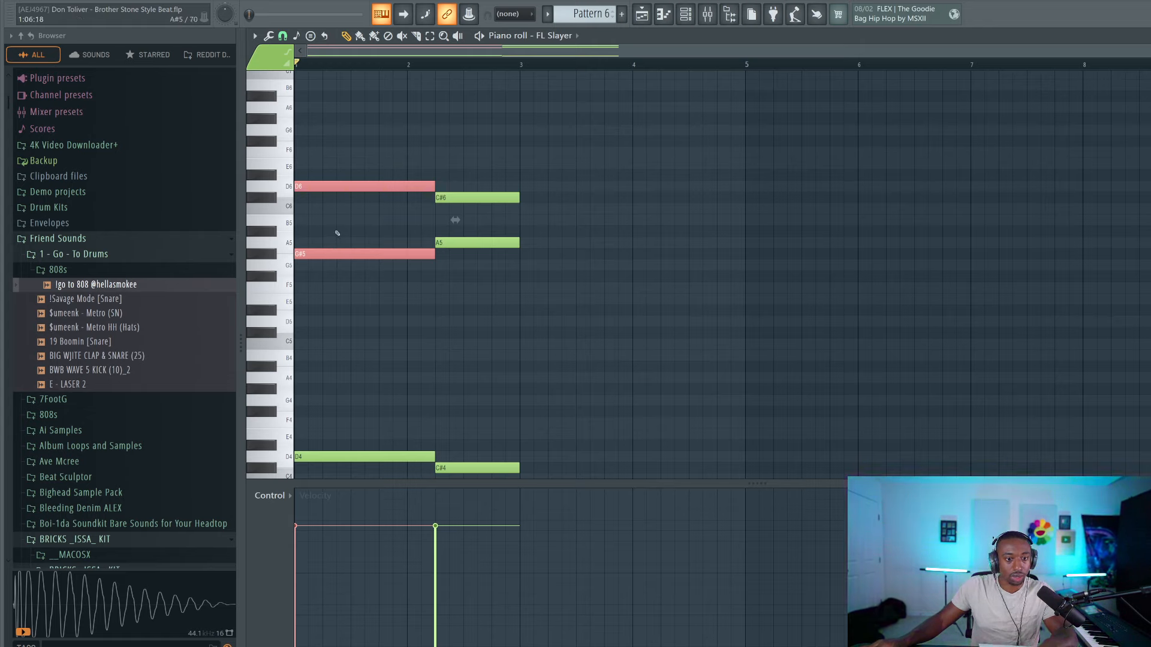
Examine the D6–G#5 and C#6–A5 note pairs by selecting each in turn, and briefly play the pattern
left_click_drag(334, 170, 346, 271)
left_click(441, 331, "ctrl")
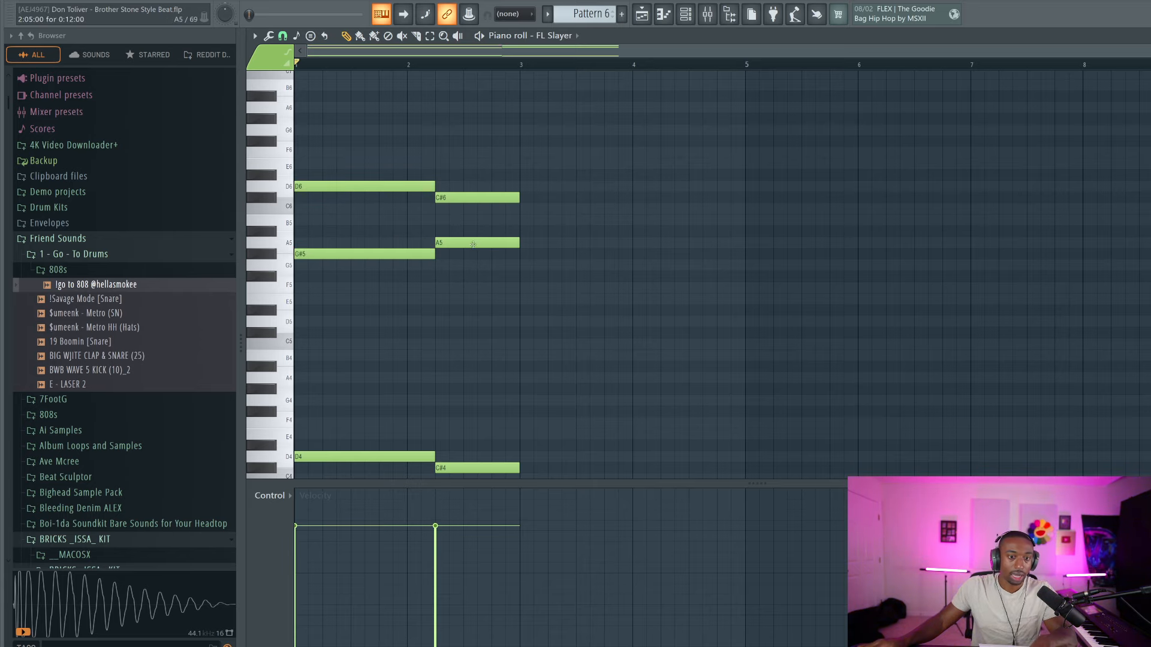
left_click_drag(453, 149, 462, 245)
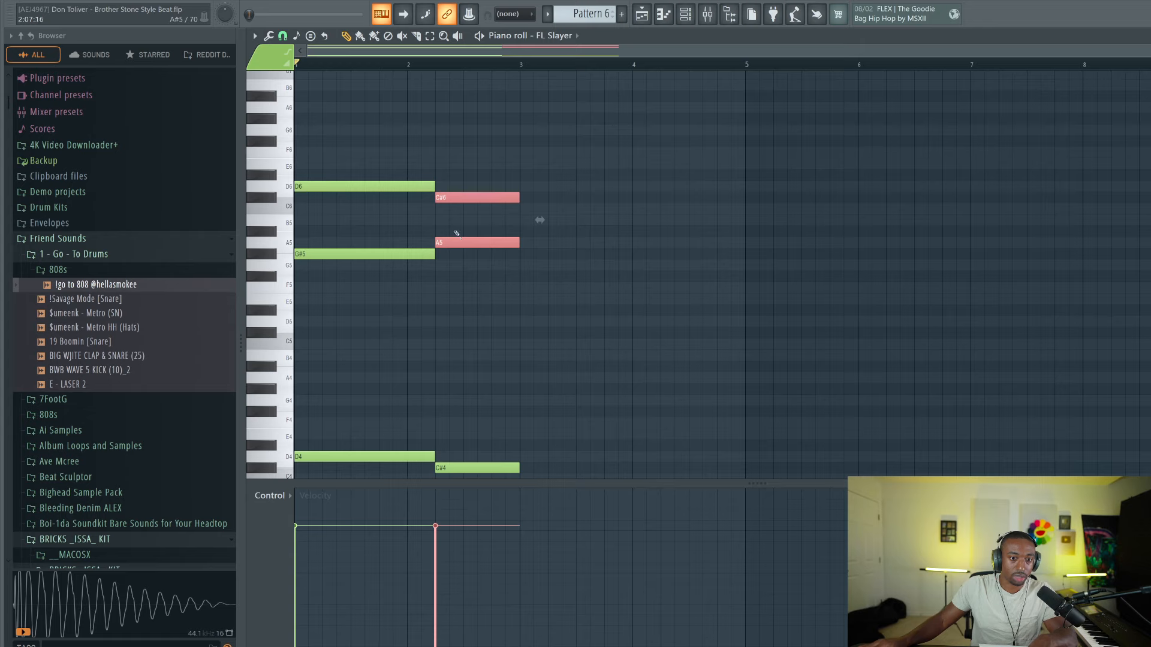
left_click(460, 202)
left_click(477, 280, "ctrl")
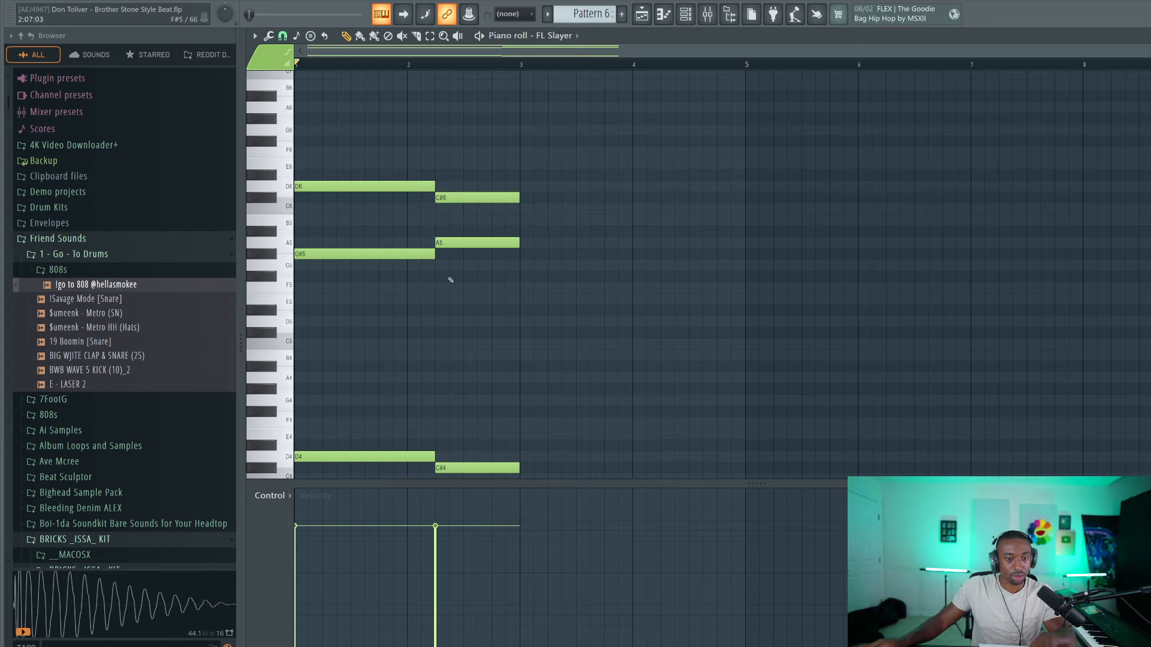
key("space")
key("space")
Select the G#5 and A5 harmony notes and move them one octave down to G#4 and A4
left_click_drag(409, 251, 539, 247)
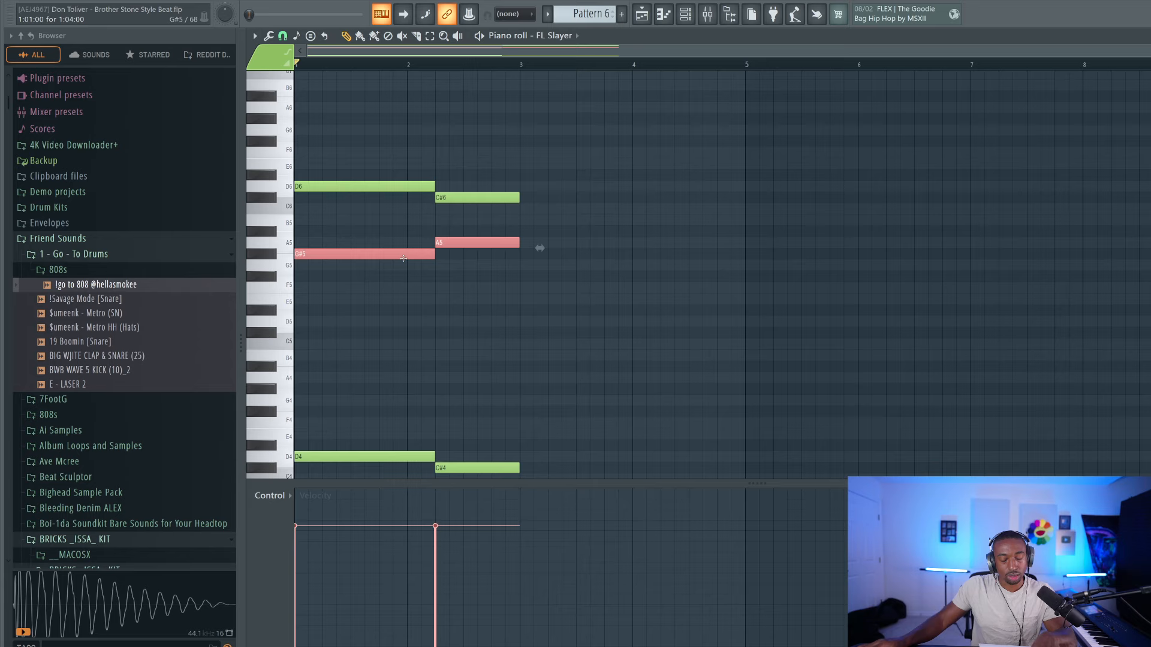
key("ctrl+Up")
key("ctrl+Down")
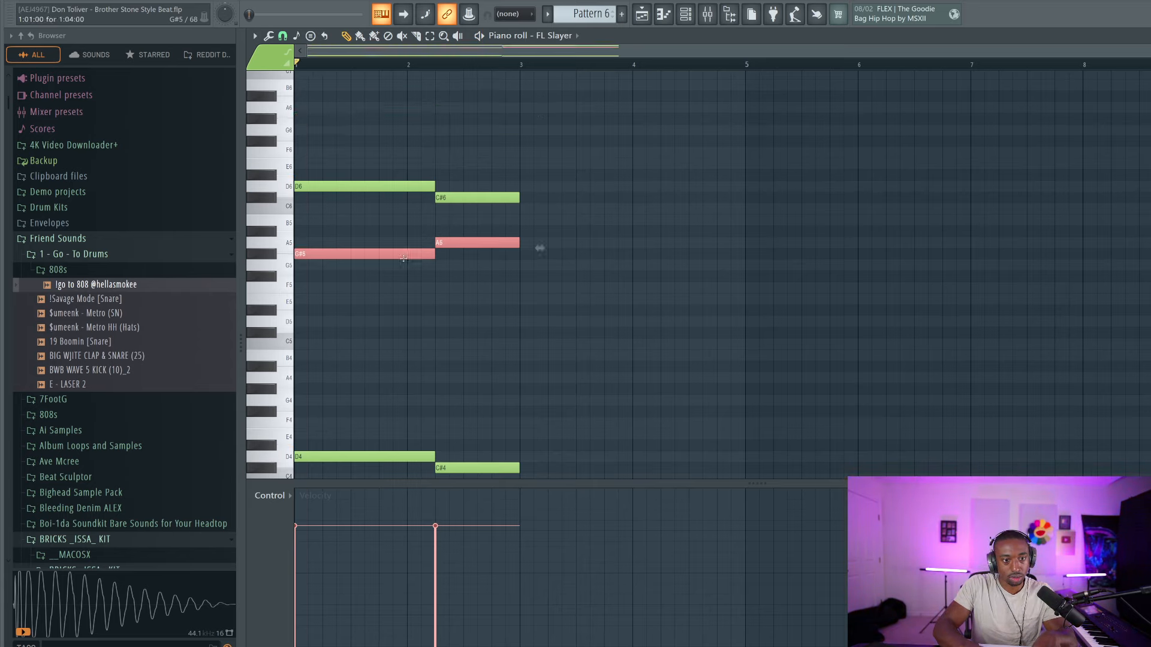
key("ctrl+Down")
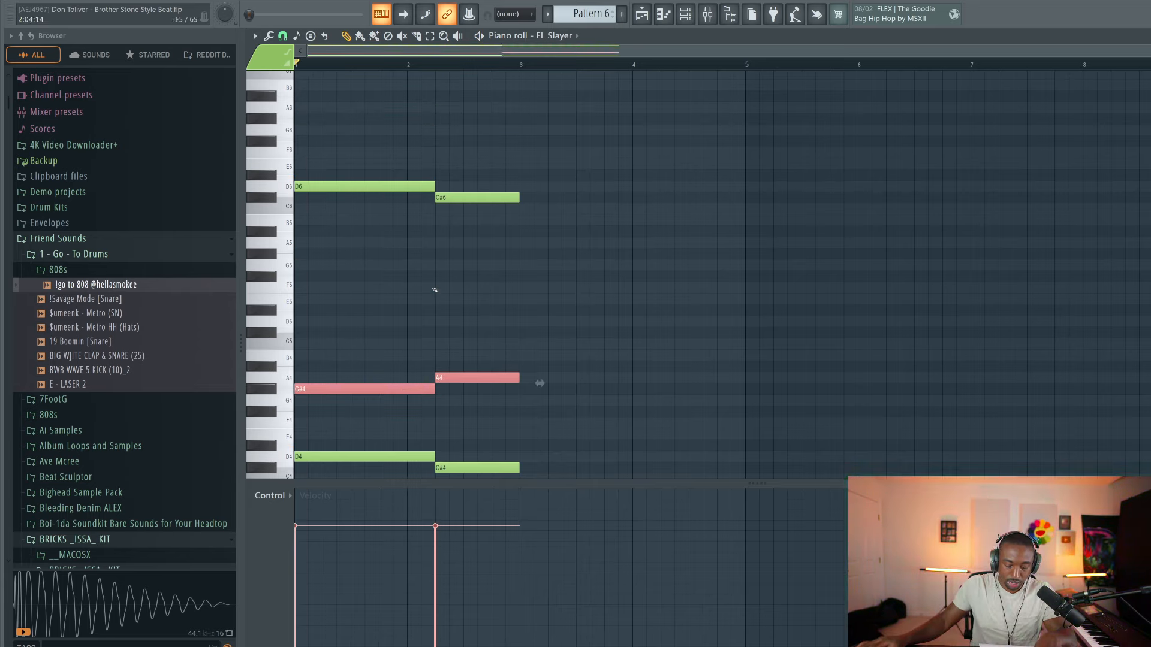
Delete the G#4 and A4 notes and play the pattern with only the D and C# notes
right_click(372, 388)
key("space")
right_click(468, 379)
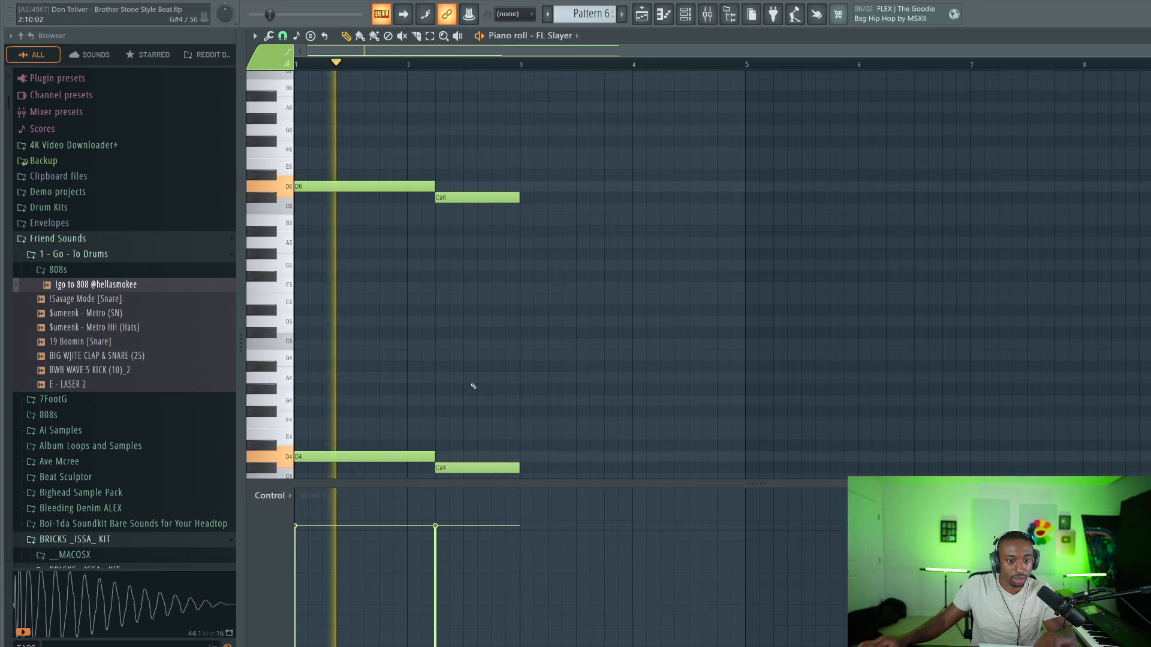
key("space")
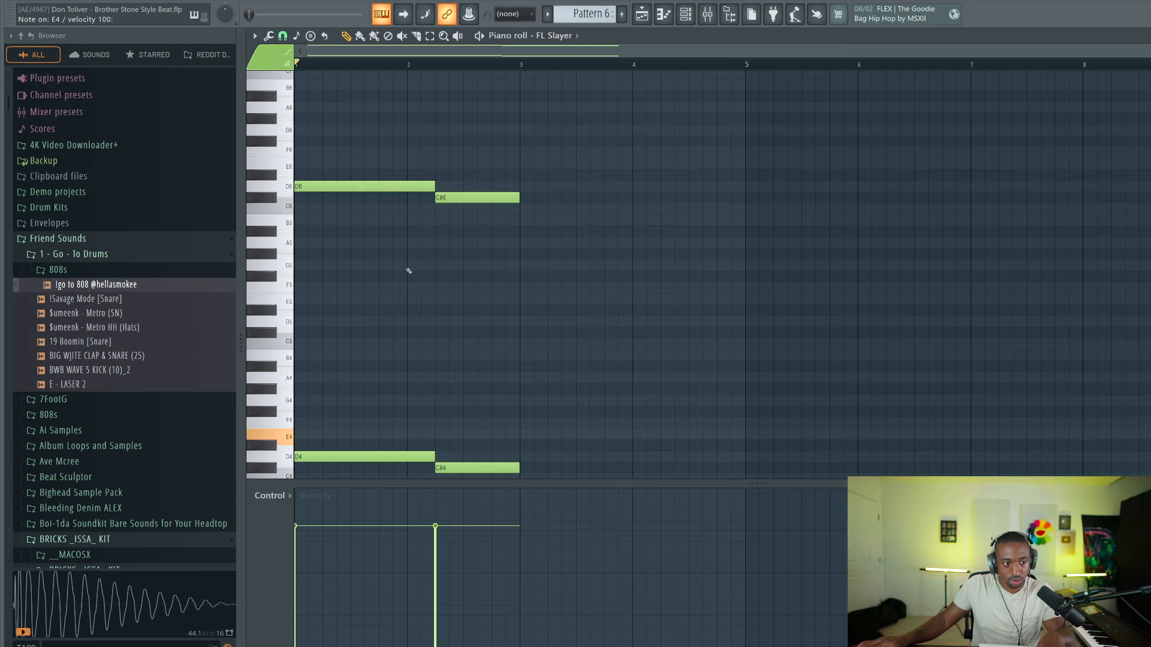
key("space")
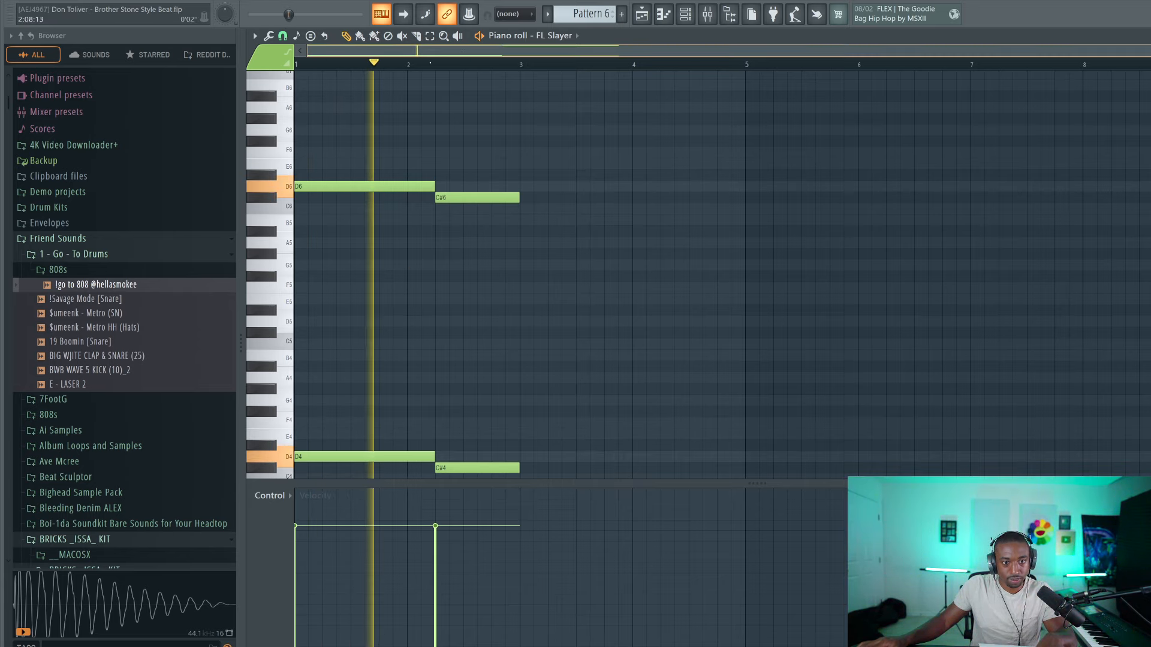
scroll(481, 257, "down", 3)
key("space")
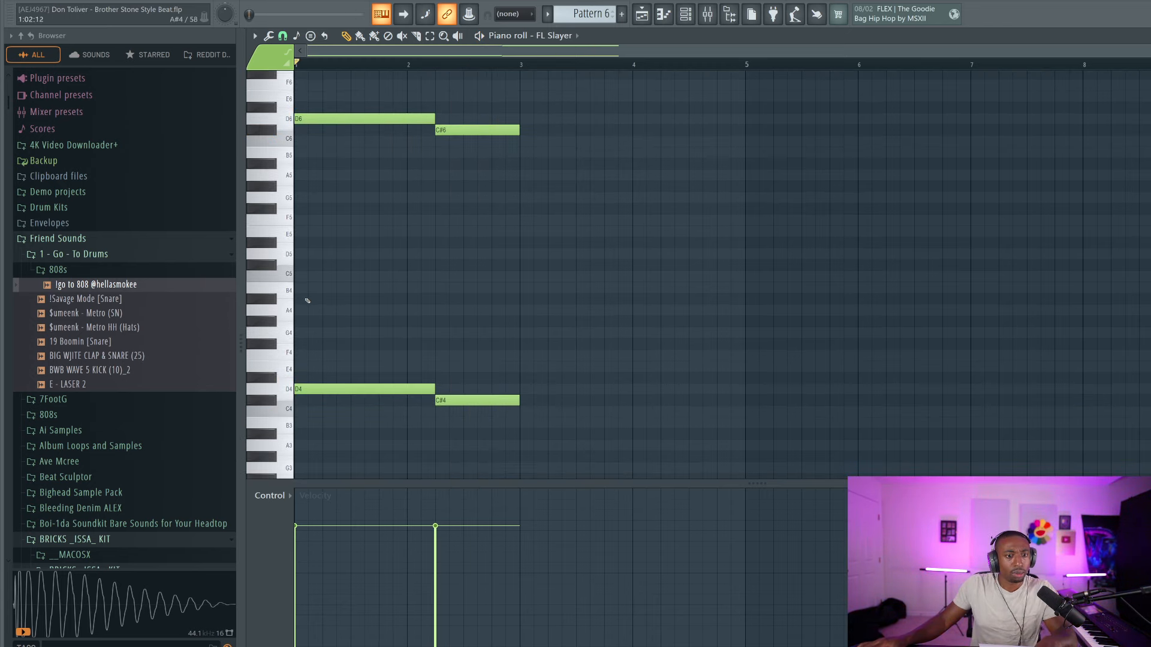
Add an A5 note matching the D6 note's length, play the pattern, and add a G#5 note beneath C#6 ending at bar 3
mouse_move(308, 321)
left_mouse_down()
mouse_move(287, 210)
mouse_move(277, 256)
mouse_move(288, 175)
left_mouse_up()
key("space")
left_click_drag(371, 173, 422, 170)
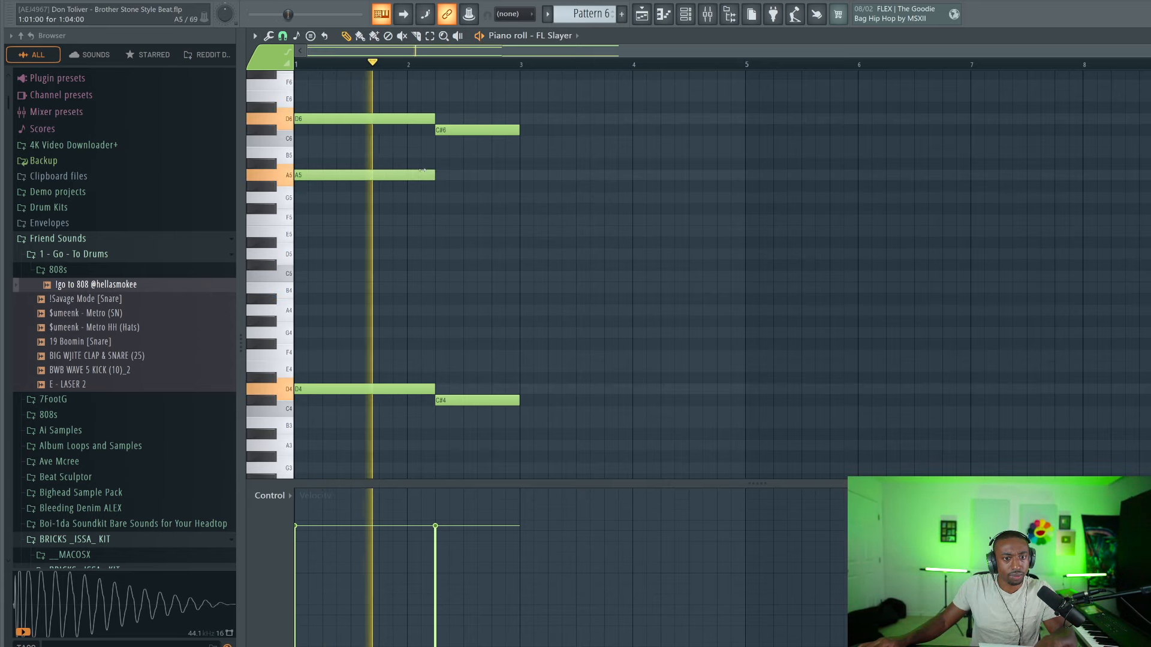
key("space")
left_click(439, 187)
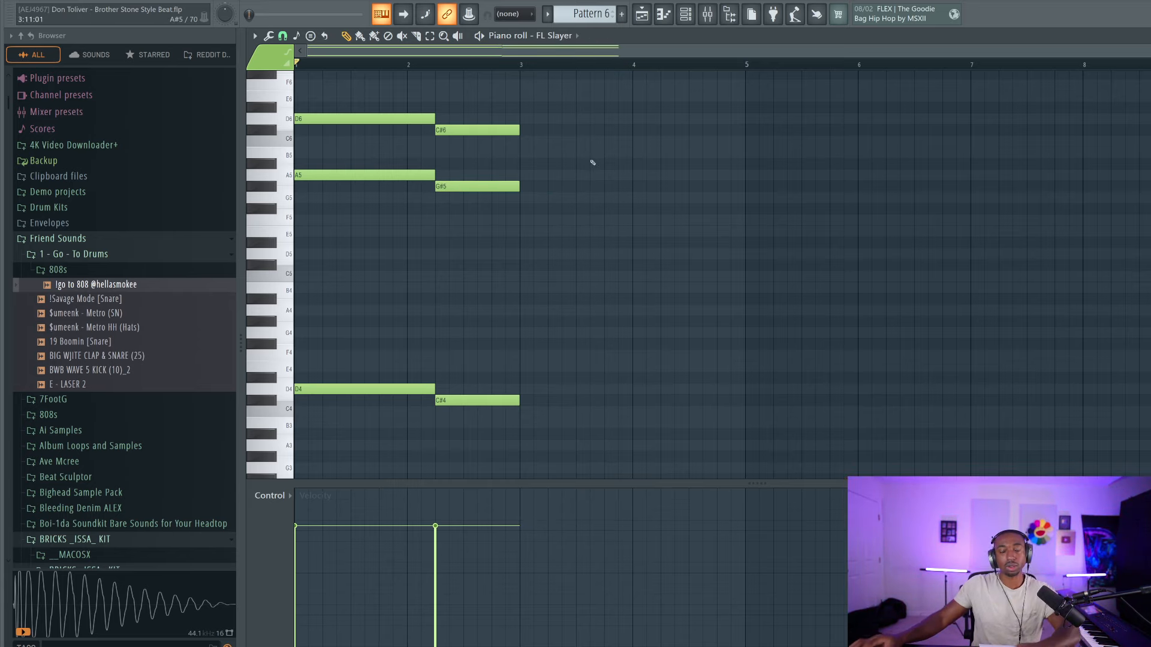
Play the pattern and examine how the high D6, A5, C#6 and G#5 notes pair up by selecting them in groups
left_click_drag(344, 102, 333, 206)
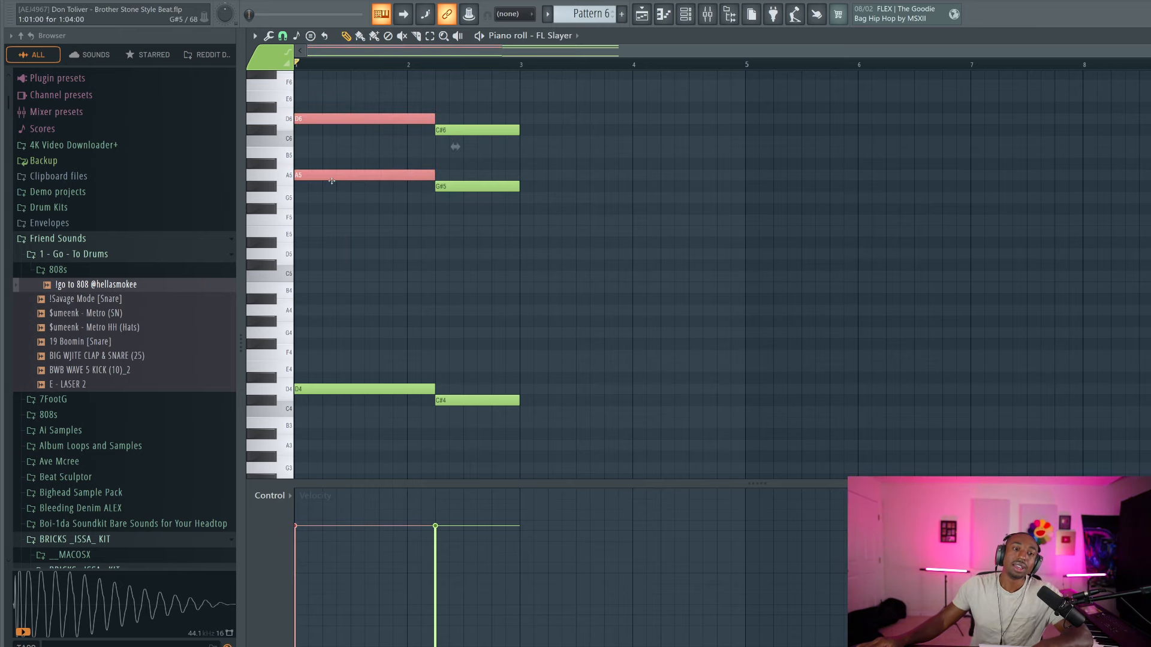
left_click(368, 211, "ctrl")
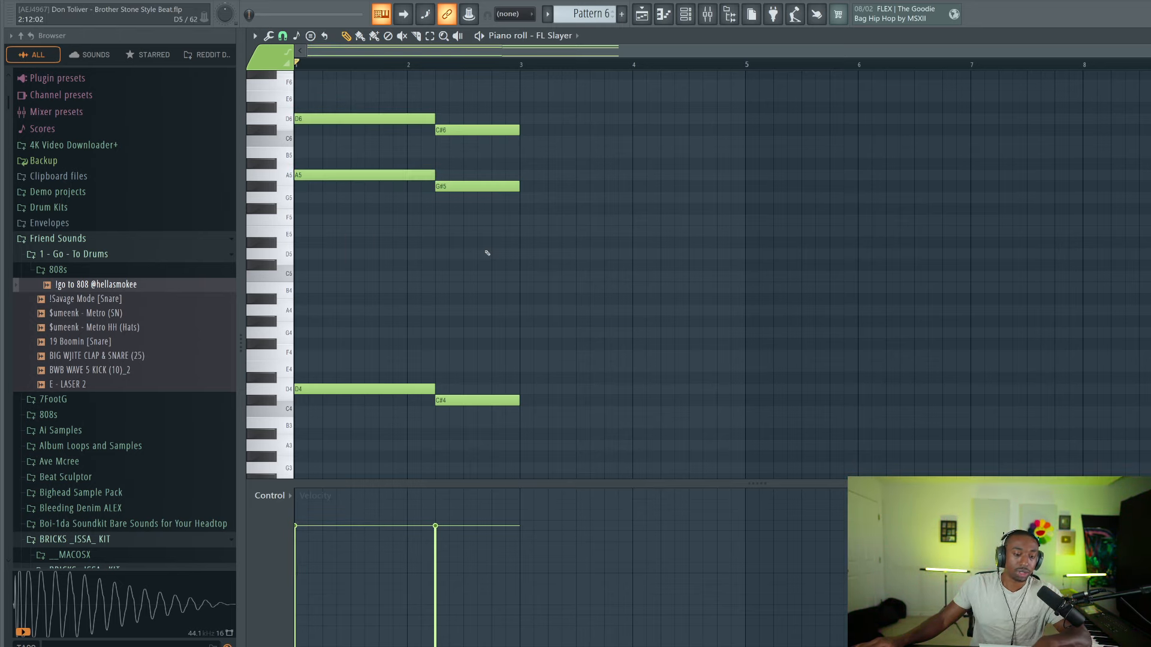
key("space")
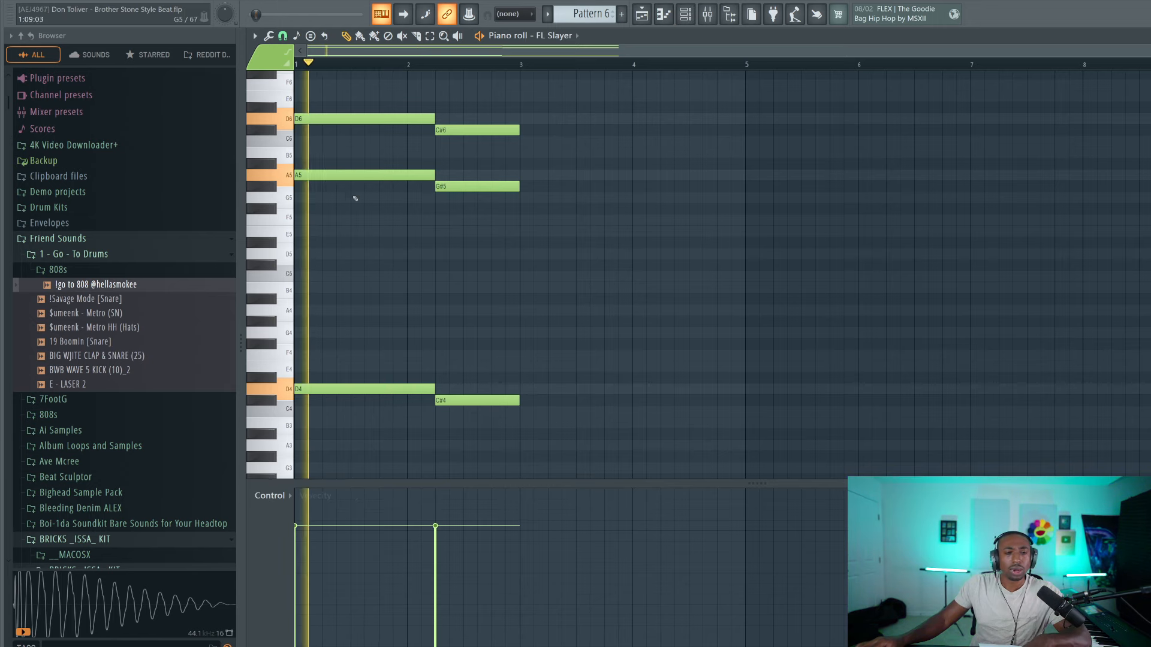
key("space")
left_click_drag(353, 201, 341, 116)
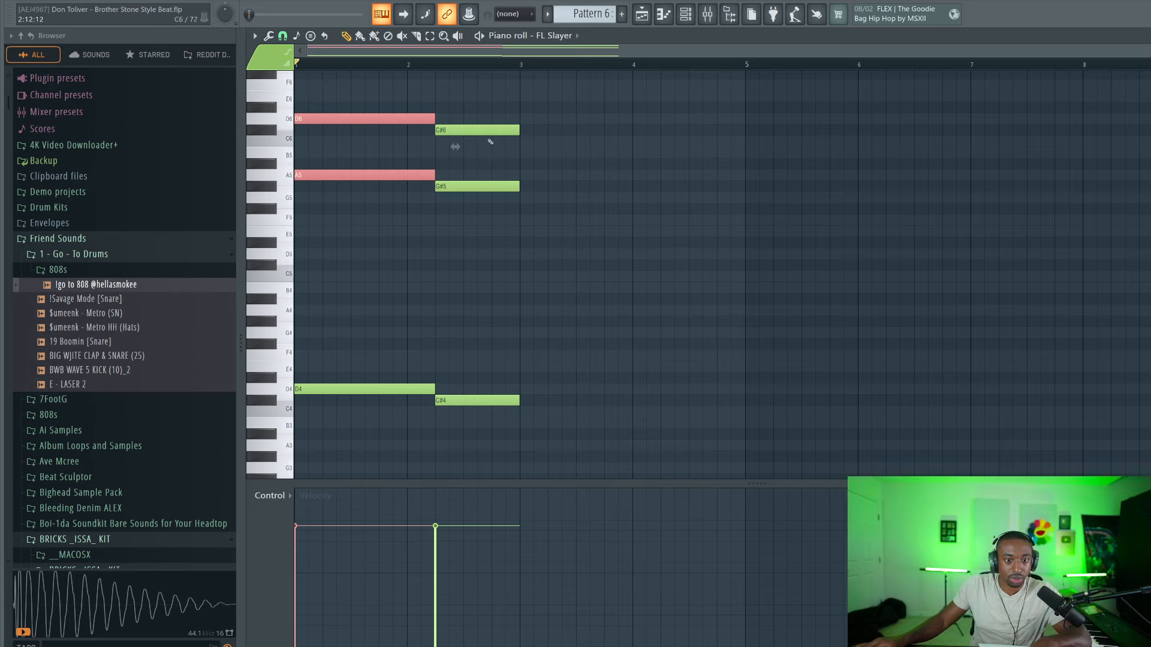
left_click_drag(481, 112, 422, 258)
right_click(544, 253)
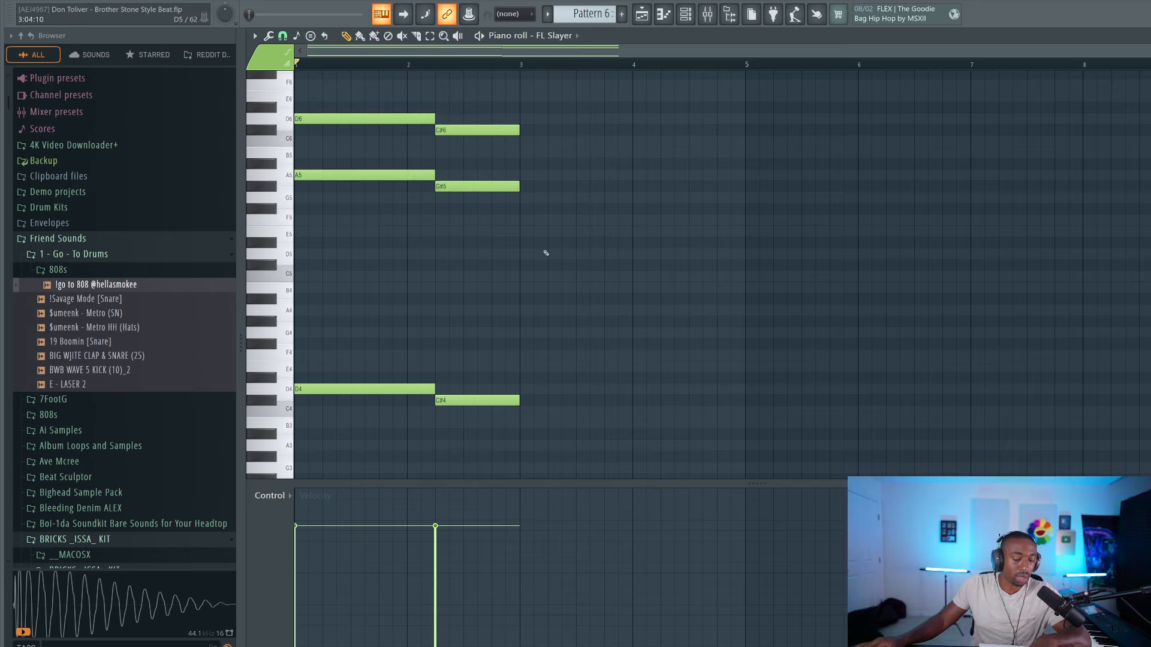
left_click_drag(534, 236, 501, 133)
right_click(473, 229)
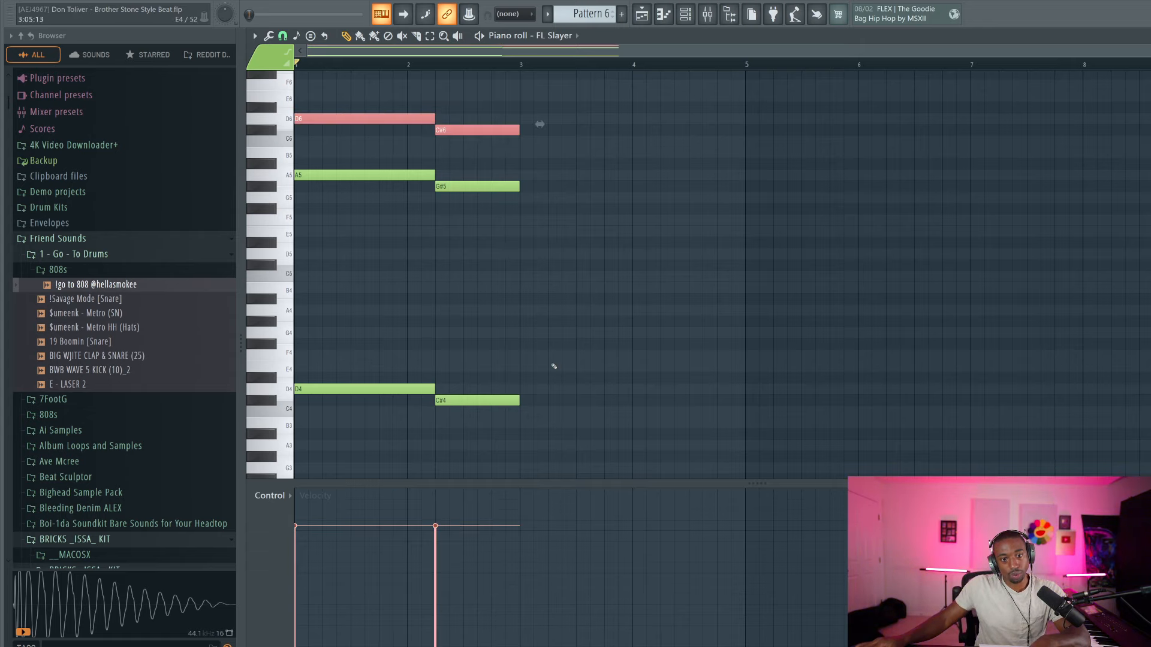
right_click(483, 281)
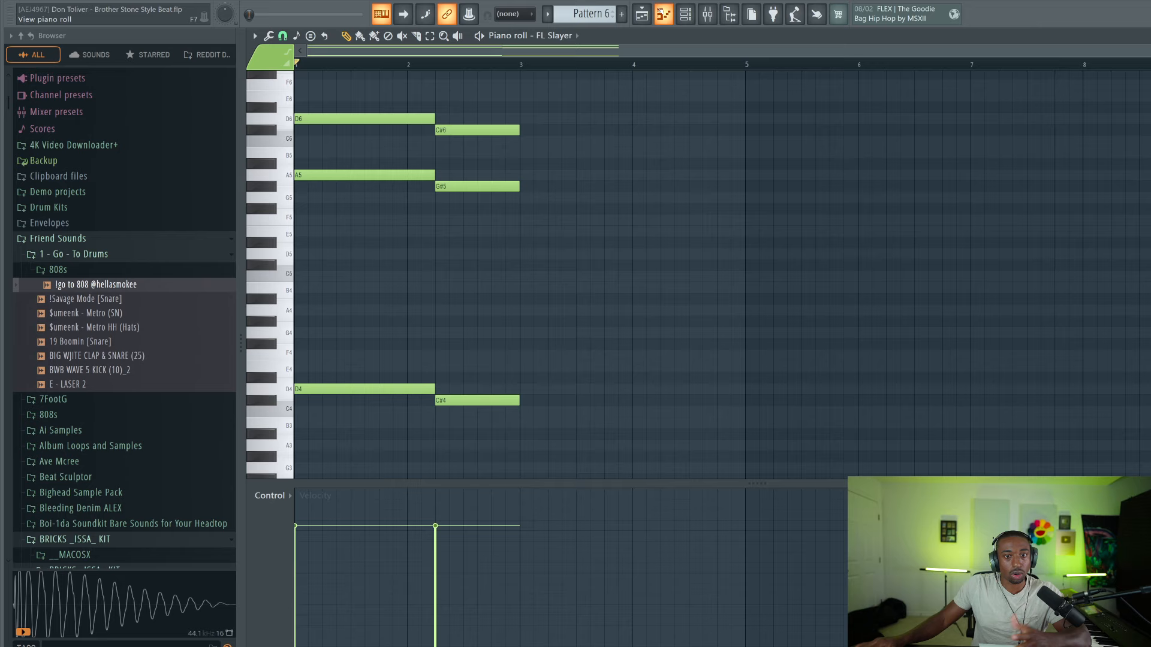
Place Pattern 6 clips on playlist Track 5 from bar 9 to bar 17, remove those before bar 13, and play from bar 13
left_click(641, 14)
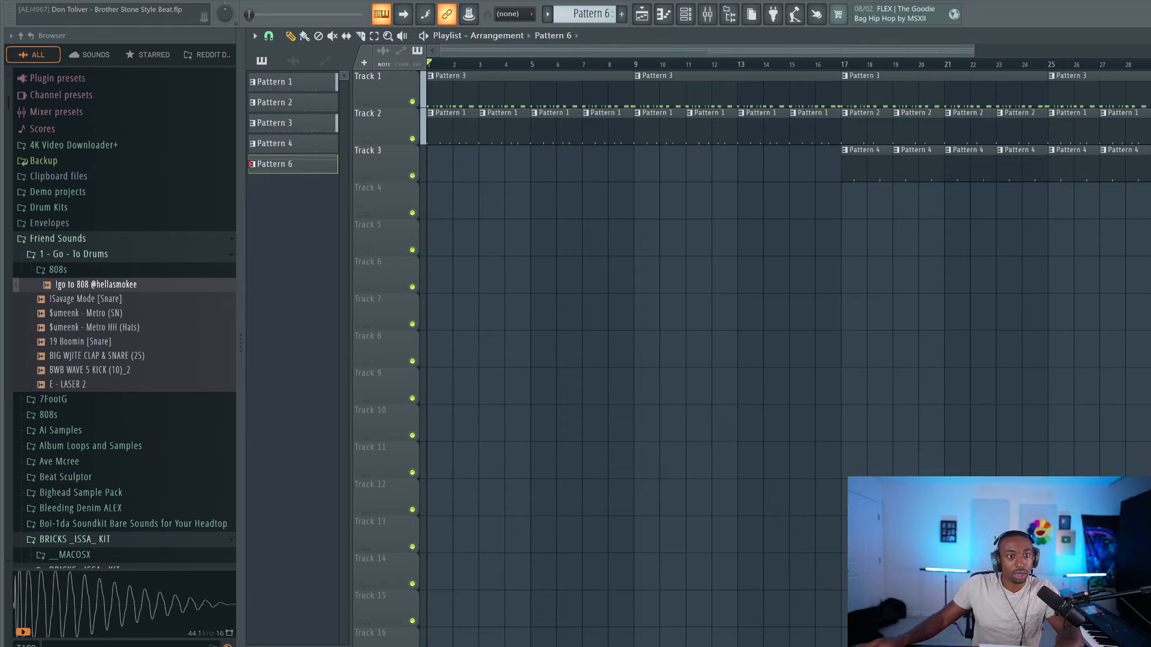
left_click(634, 226)
left_click_drag(717, 228, 692, 228)
left_click(757, 230)
left_click(805, 232)
right_click(713, 232)
right_click(660, 233)
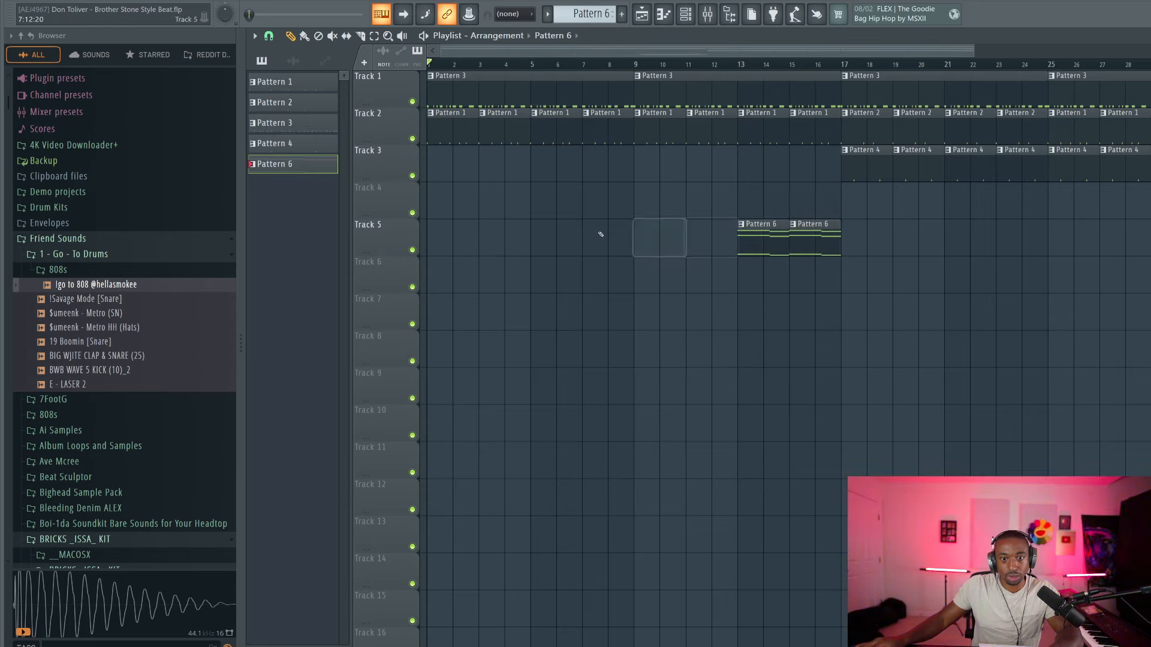
key("space")
left_click(734, 64)
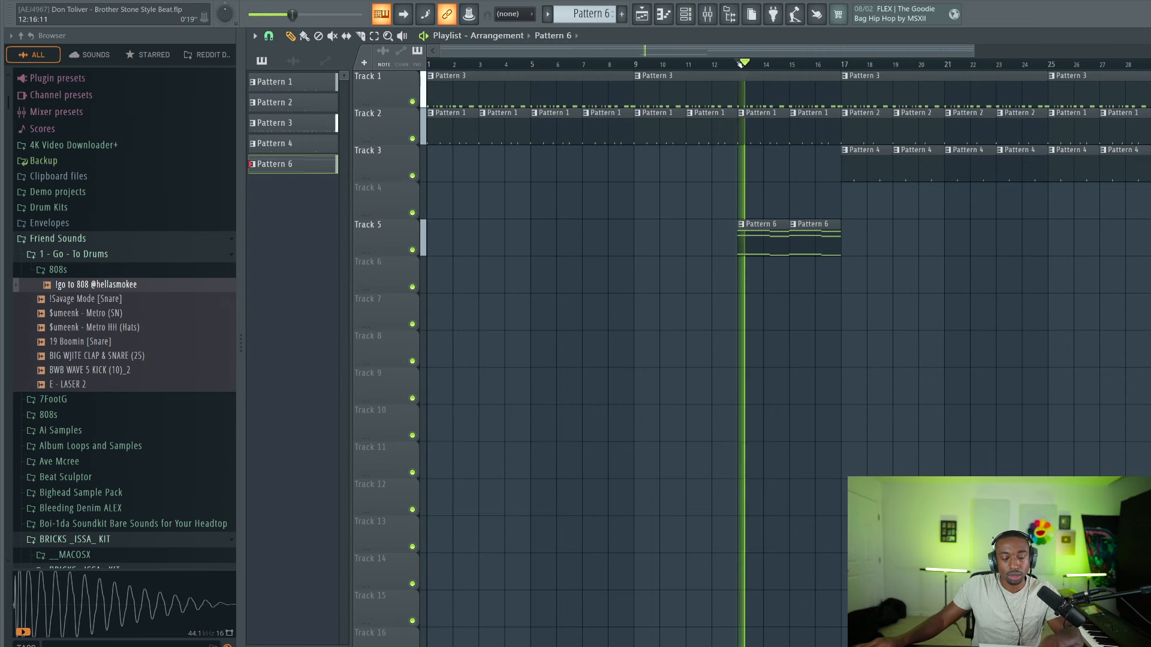
Try FL Slayer's PowerChords mode and play the arrangement from bar 13
left_click(685, 13)
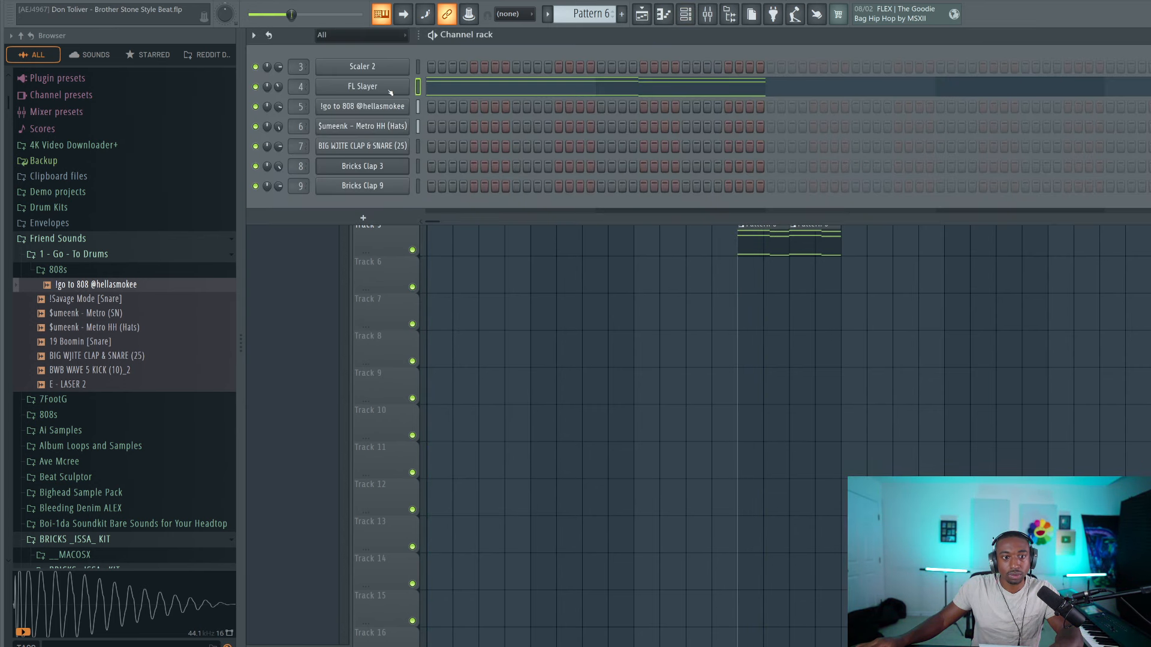
left_click(362, 87)
left_click(495, 150)
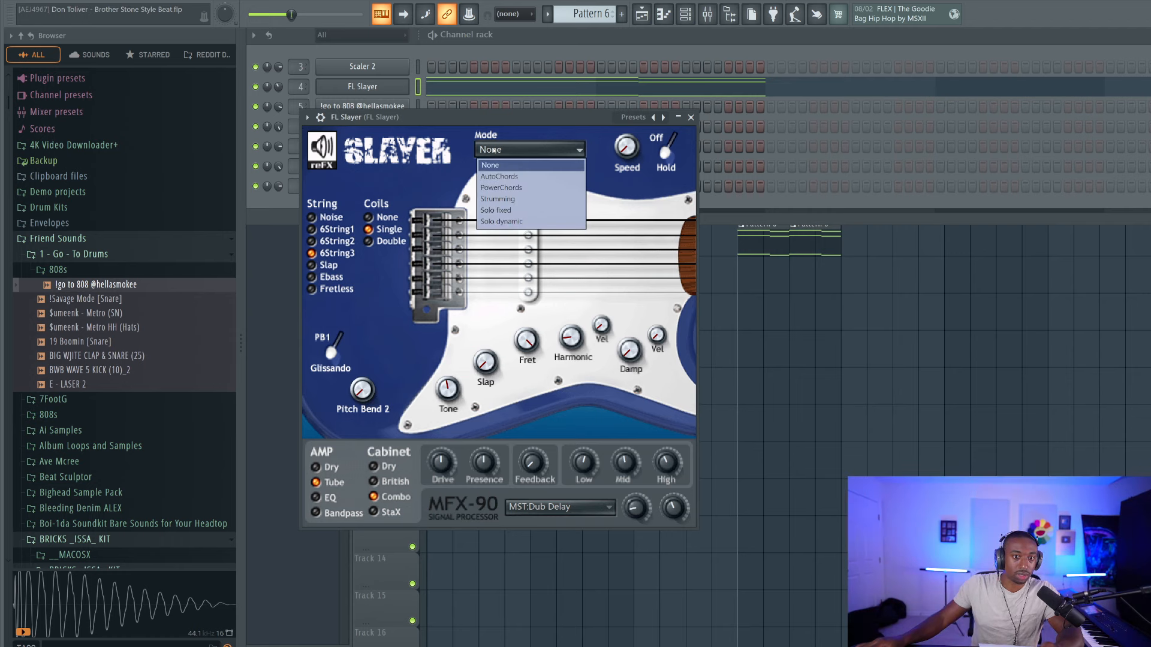
left_click(493, 150)
left_click(493, 149)
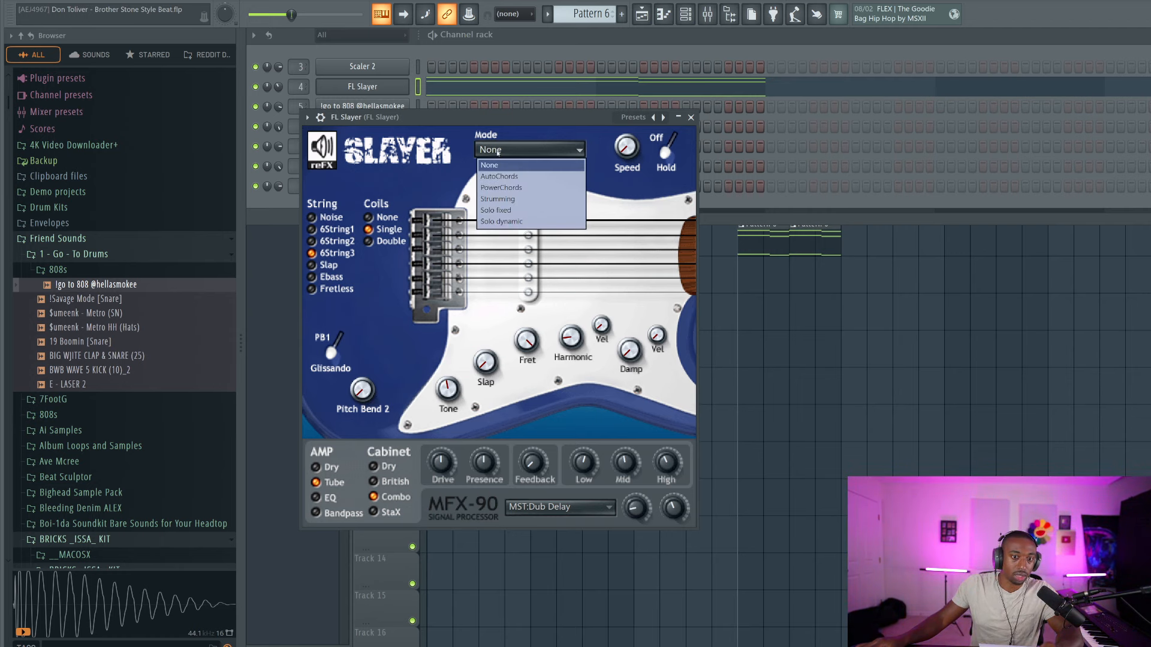
left_click(500, 188)
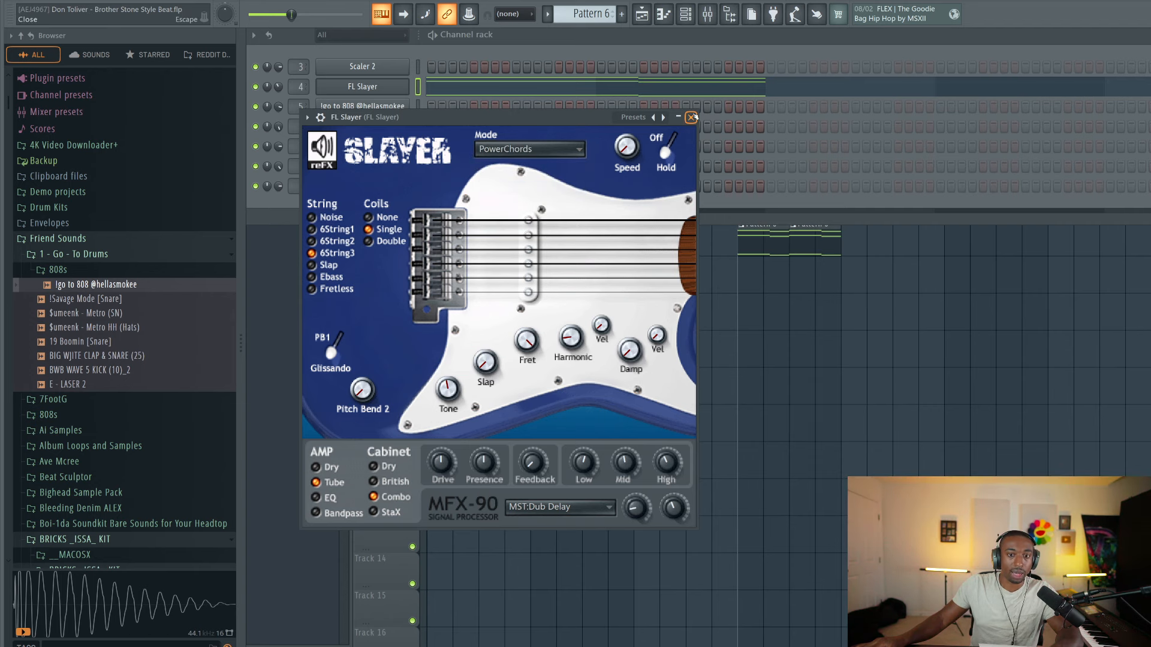
left_click(690, 118)
left_click(363, 87)
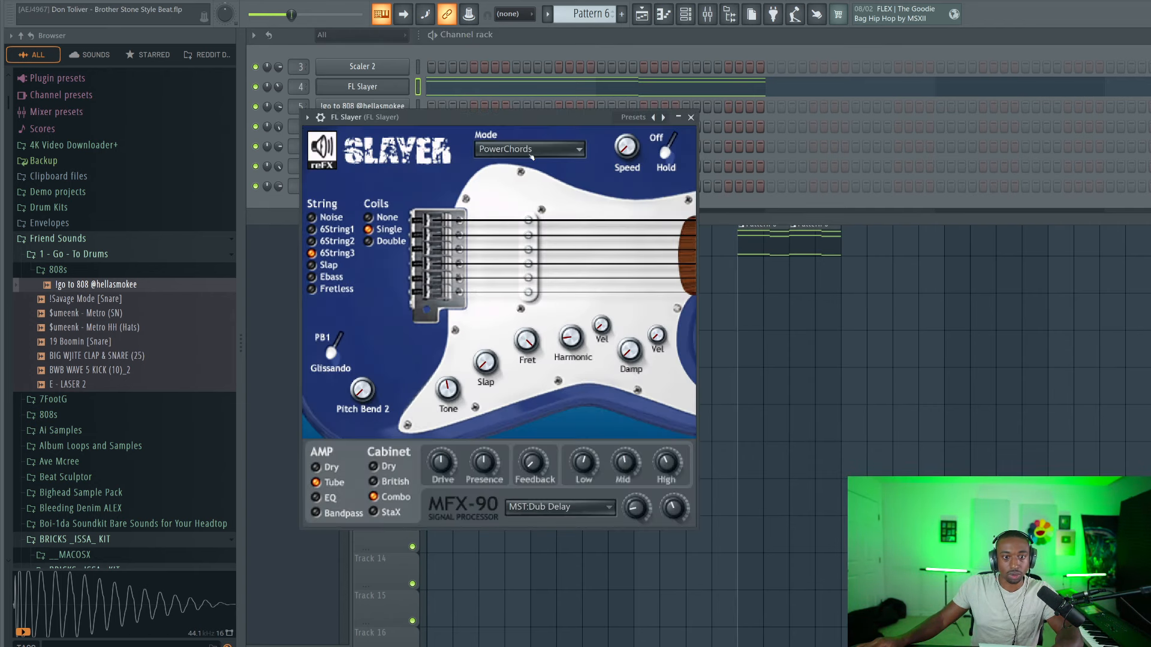
key("space")
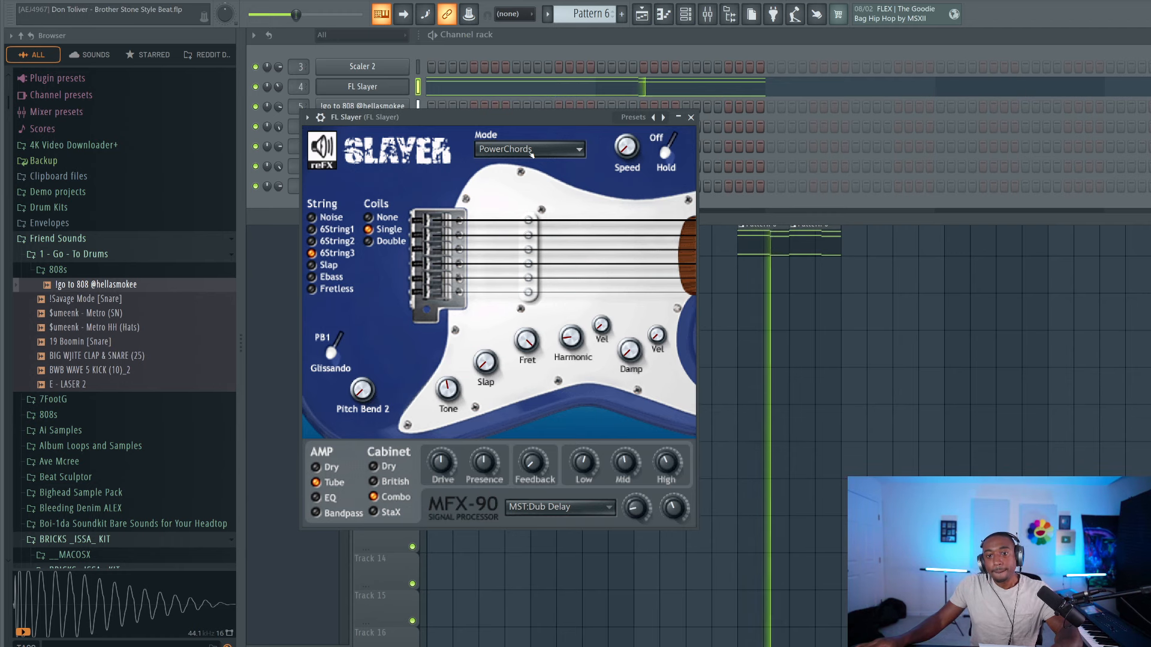
Set FL Slayer's mode back to None and close the plugin
left_click(542, 149)
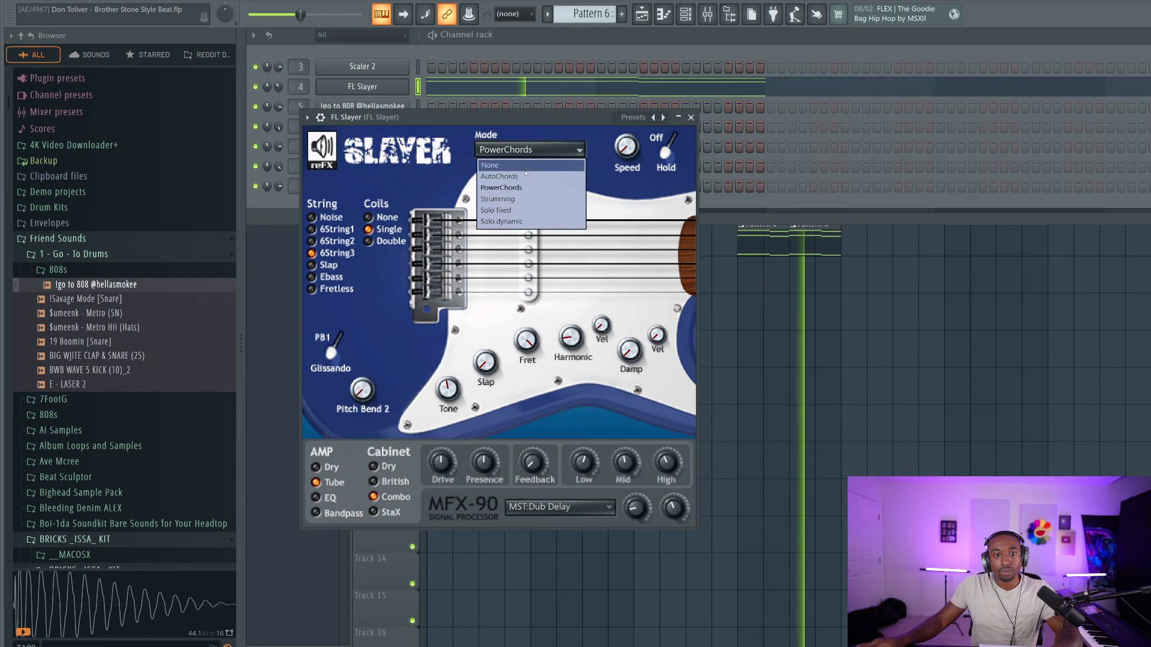
left_click(515, 162)
key("space")
left_click(690, 117)
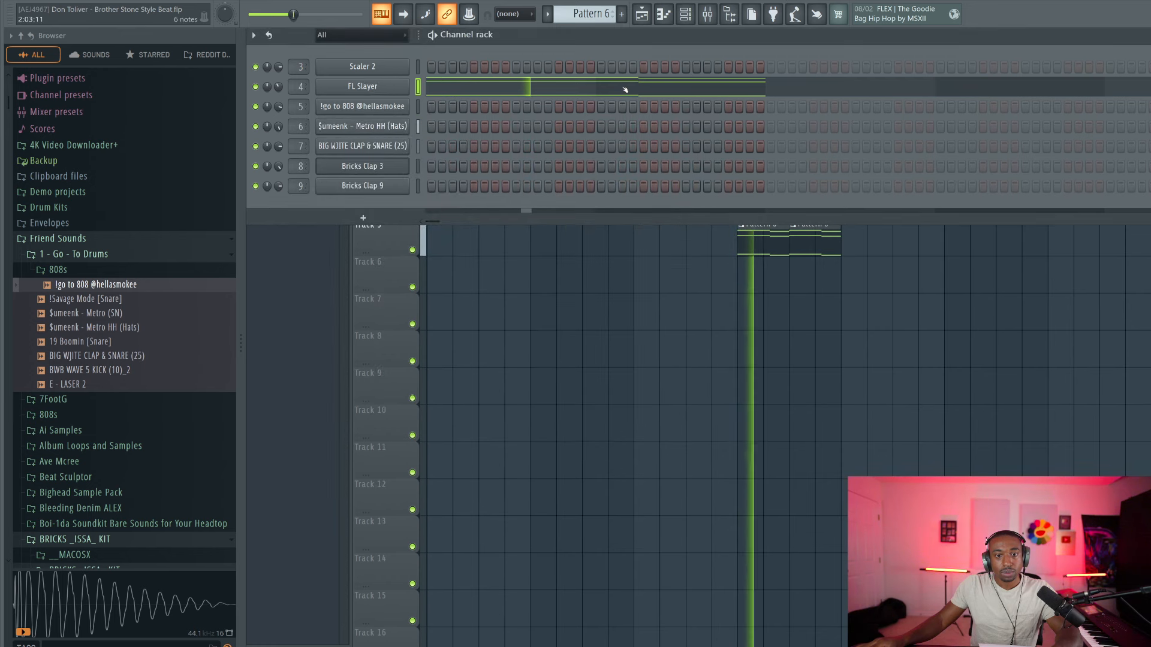
Transpose the FL Slayer notes in Pattern 6 down one octave and play the arrangement from bar 13
left_click(623, 91)
key("ctrl+Down")
key("space")
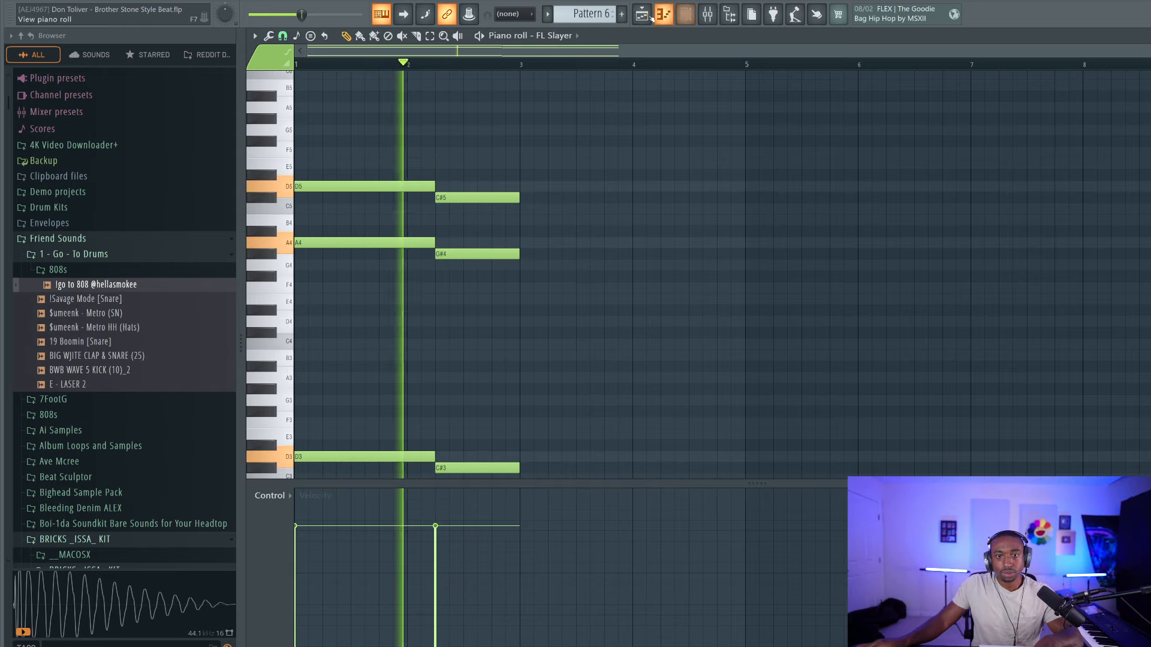
key("F5")
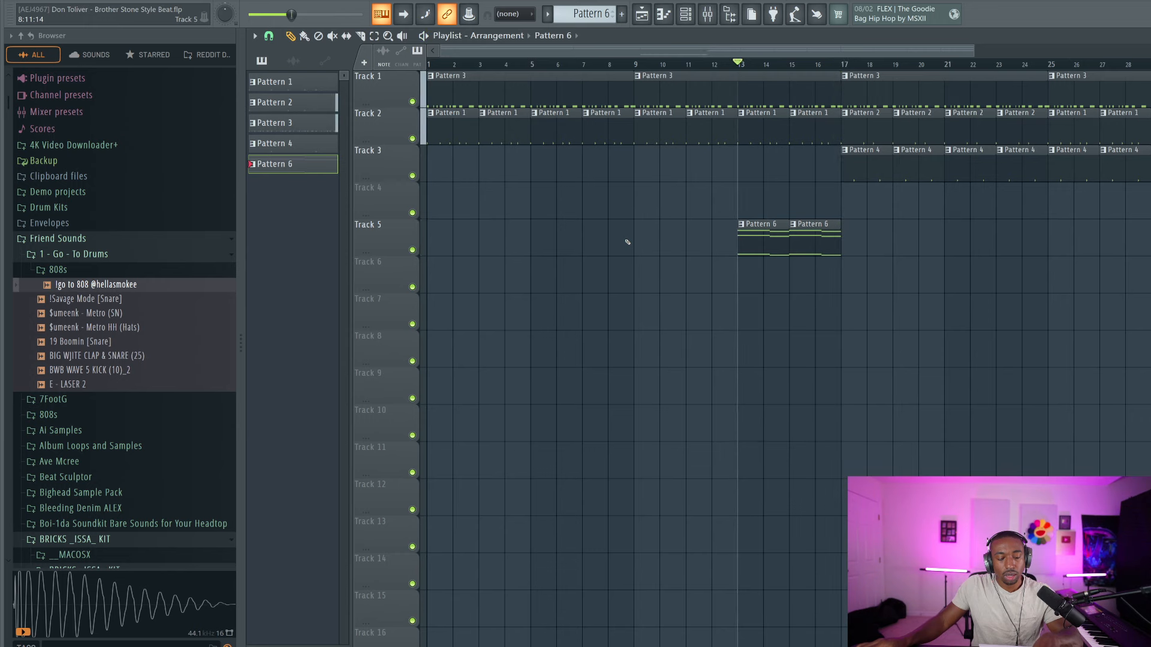
left_click(686, 15)
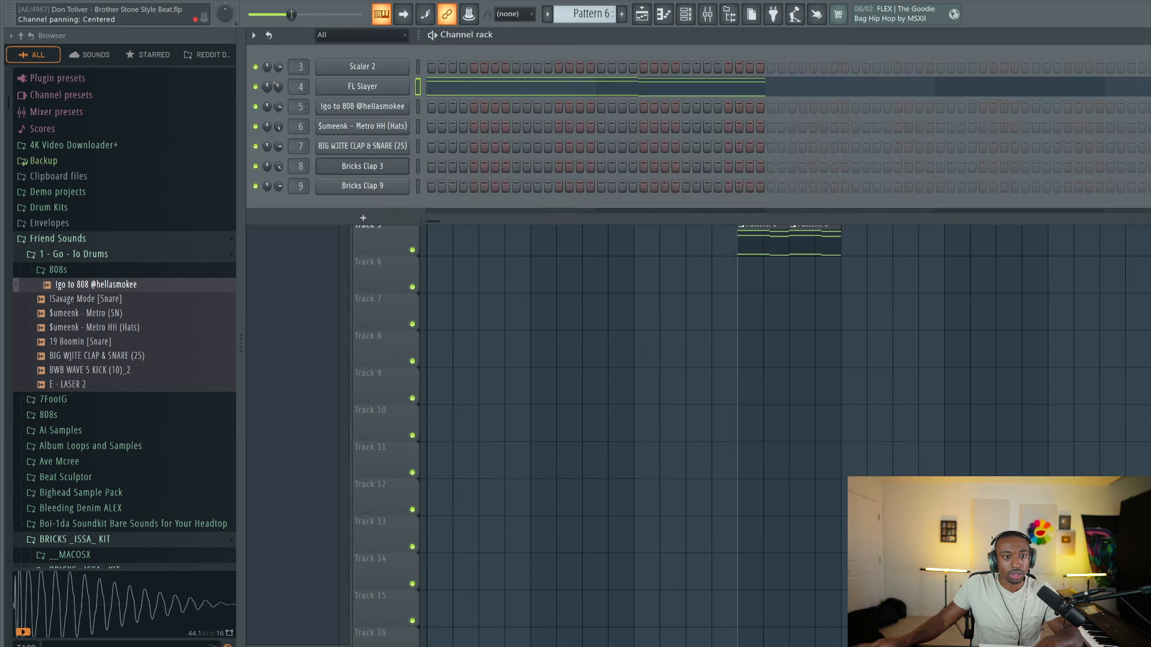
left_click(687, 16)
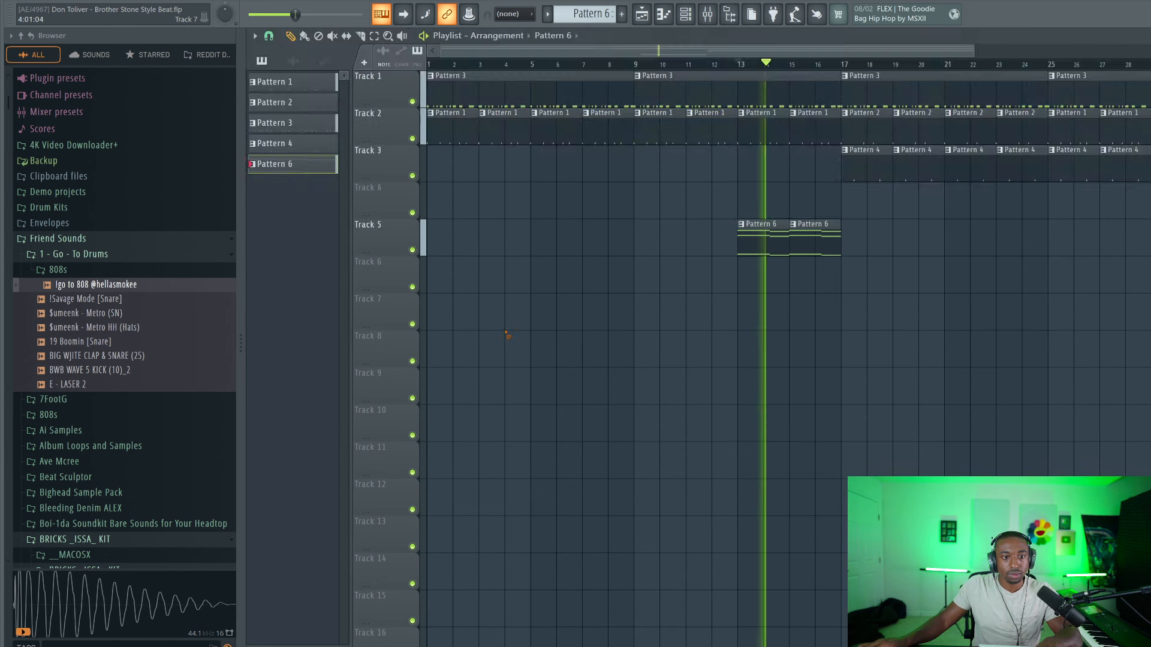
Examine the sampler settings of the 808 and Metro HH hi-hat channels, playing the arrangement in between
left_click(689, 21)
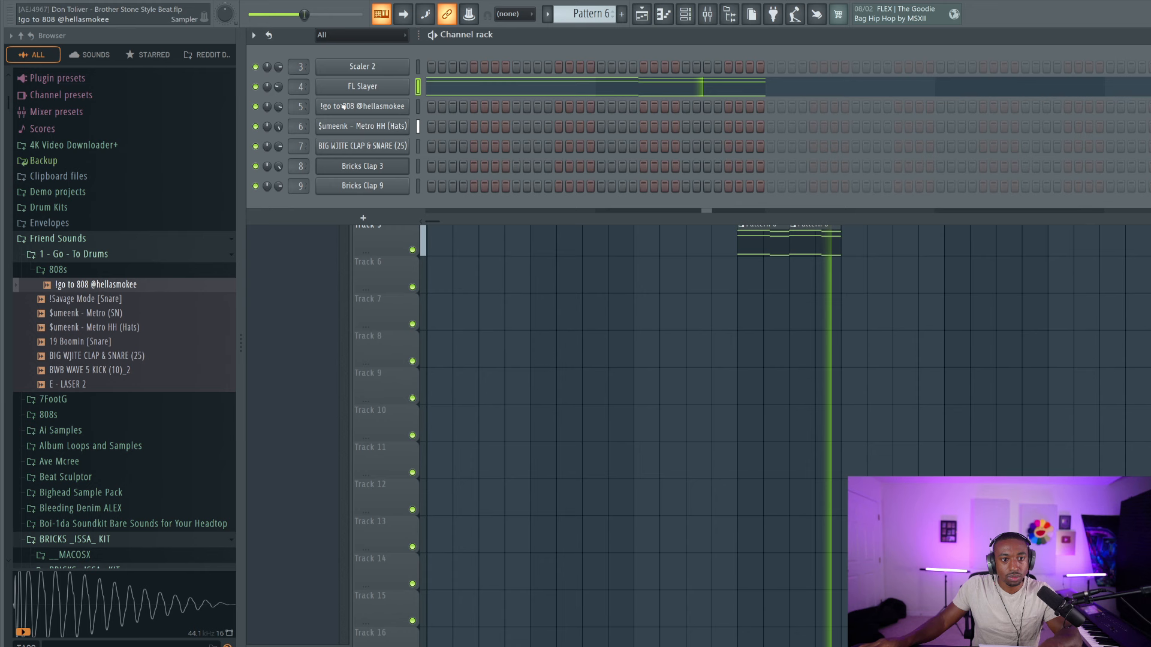
left_click(363, 106)
left_click(684, 134)
left_click(363, 126)
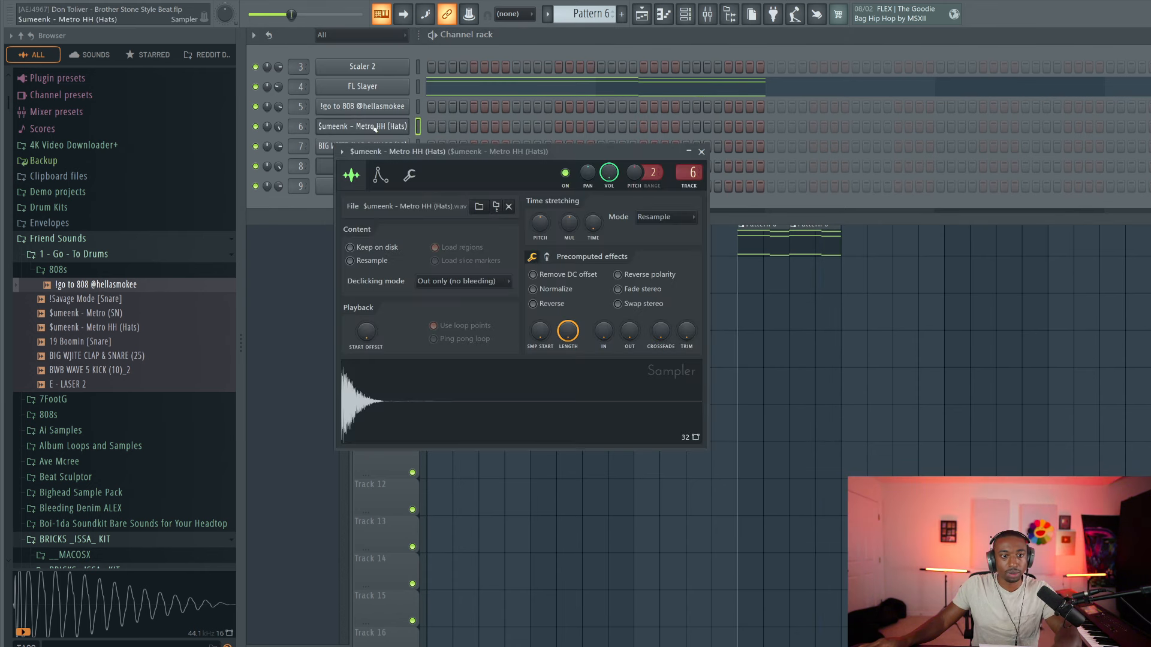
left_click(408, 177)
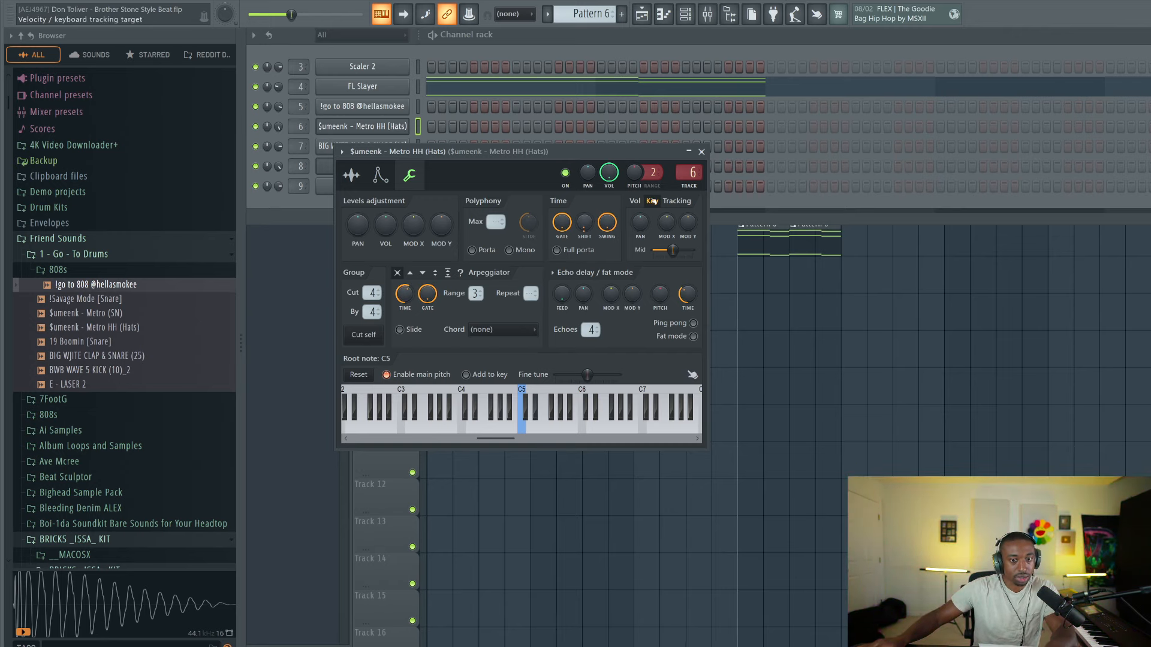
left_click(703, 154)
key("space")
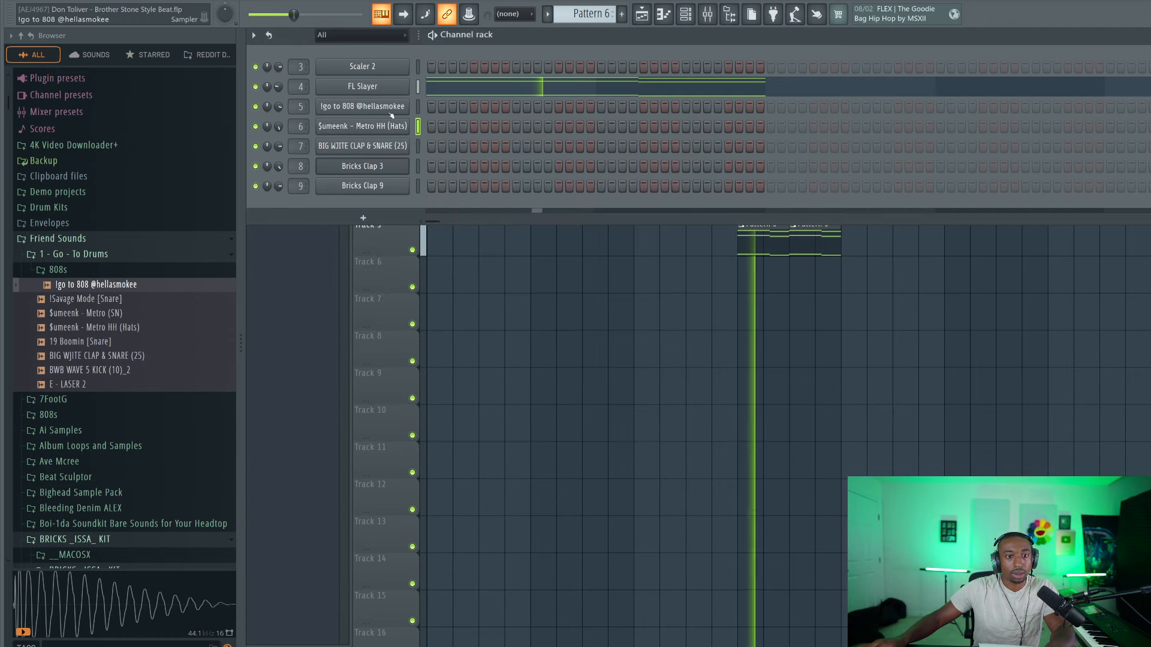
left_click(362, 106)
left_click(393, 157)
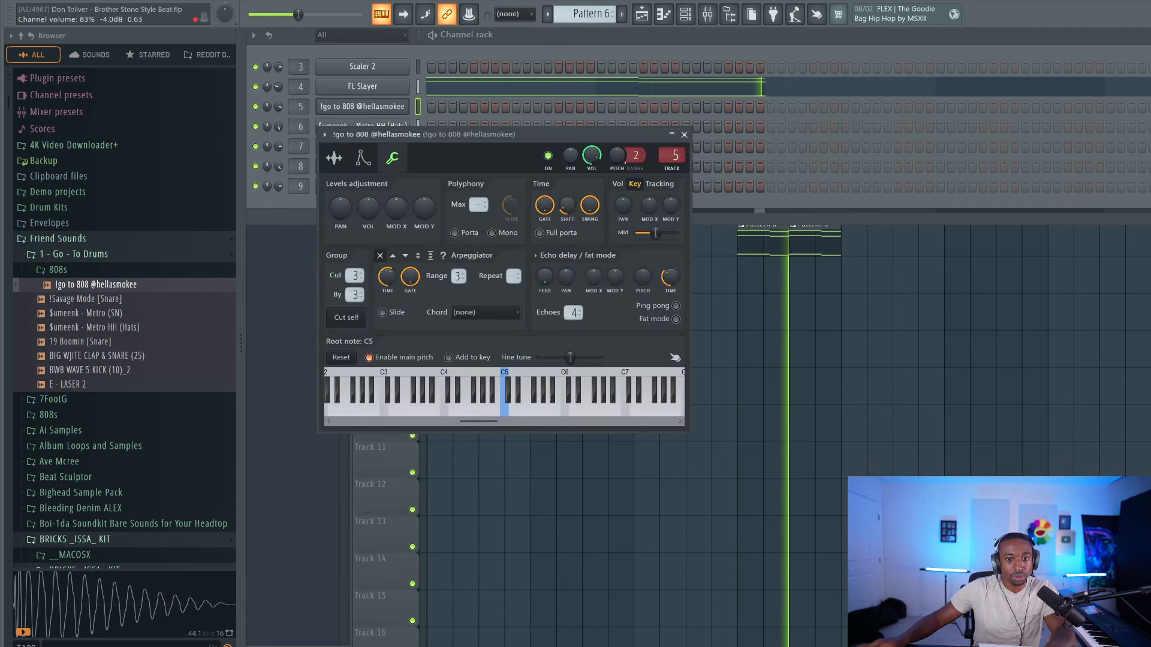
left_click(685, 135)
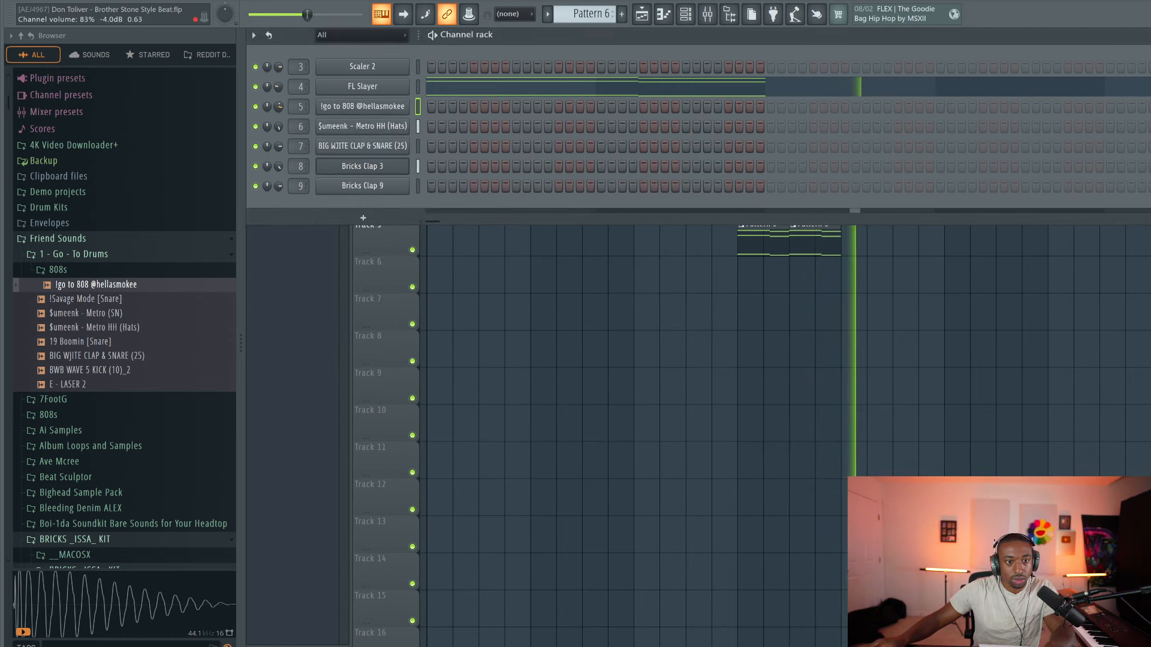
key("F6")
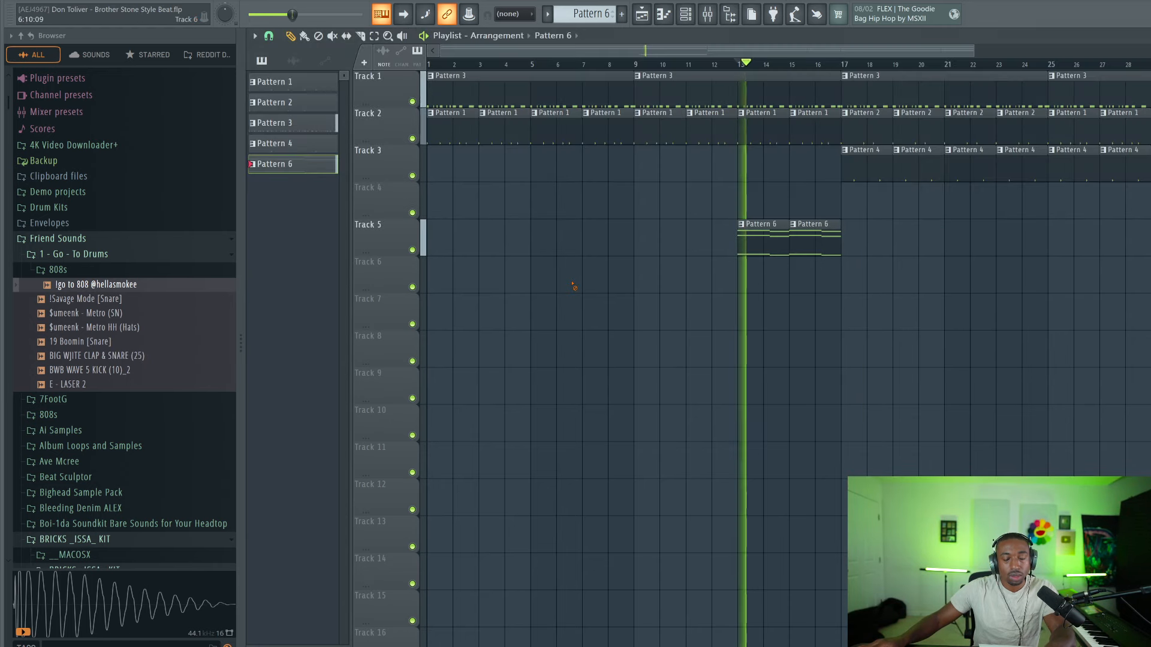
key("space")
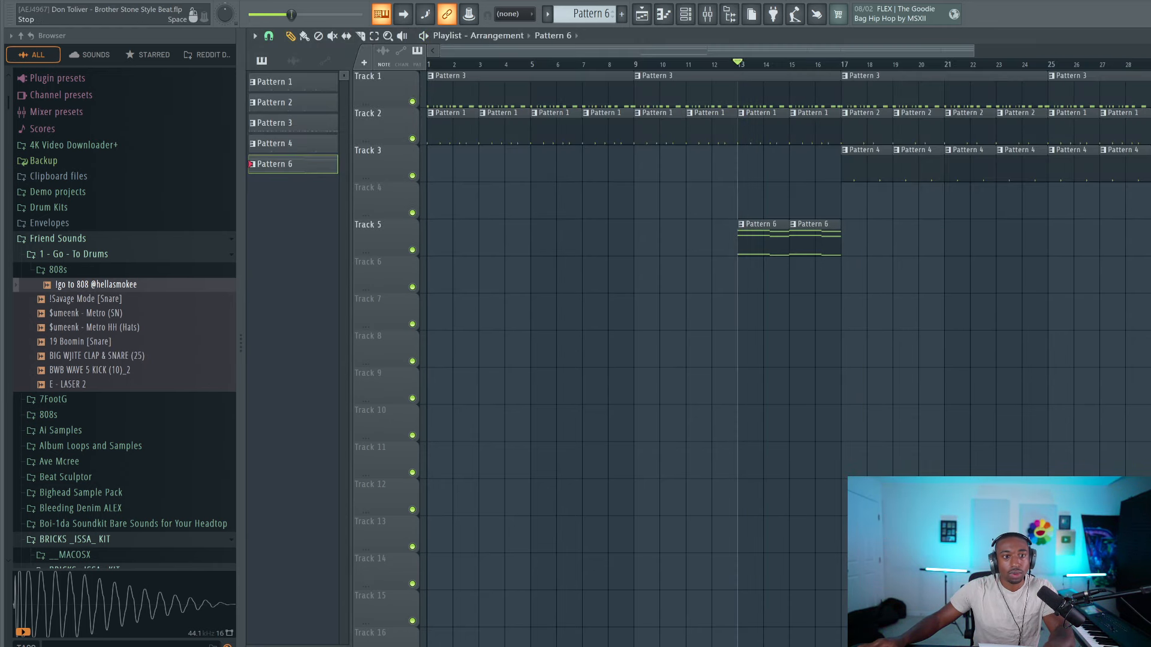
Merge the two Pattern 6 clips on Track 5 into a single pattern and open it in the piano roll
left_click(663, 14)
left_click(685, 14)
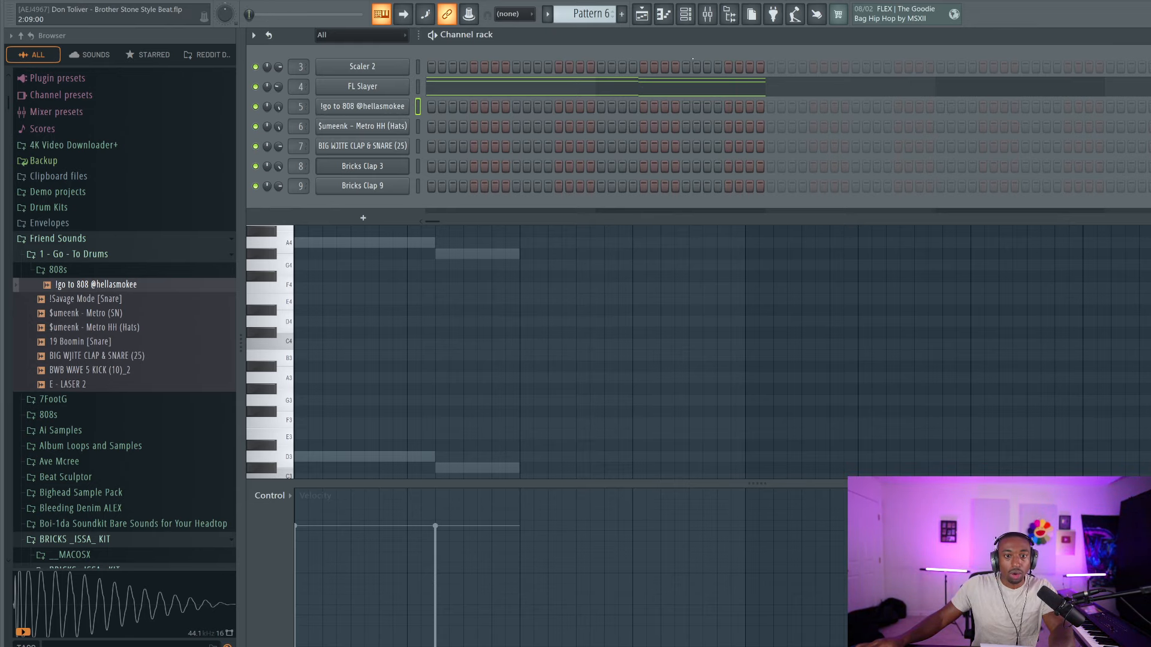
left_click(663, 15)
left_click(642, 15)
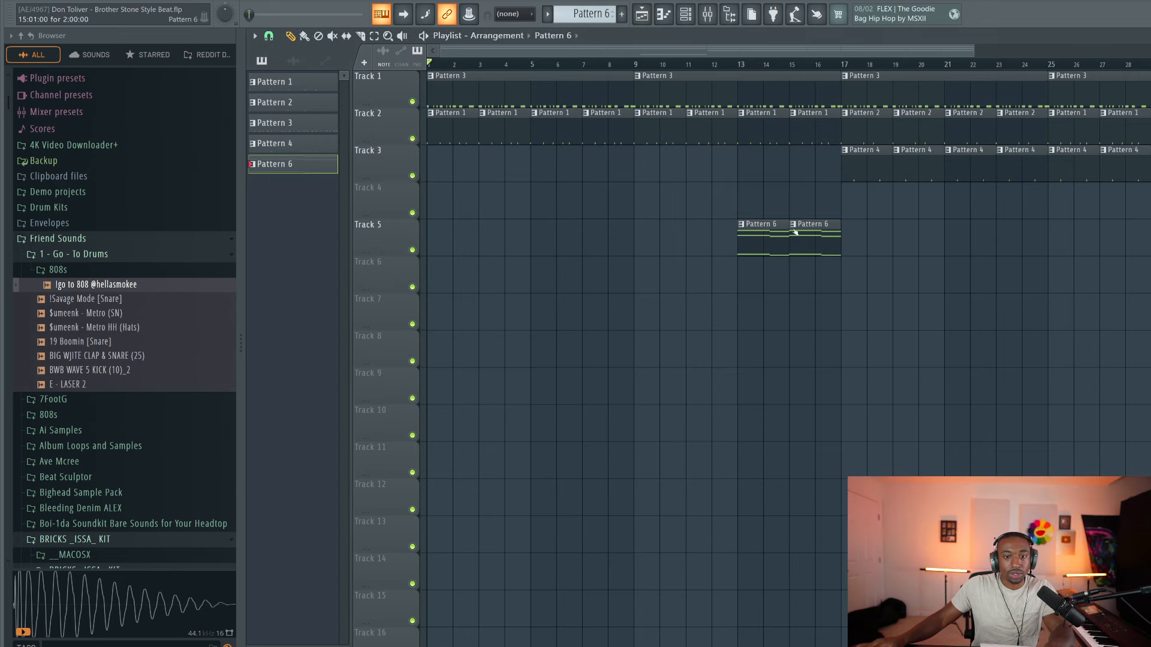
left_click_drag(843, 227, 726, 253)
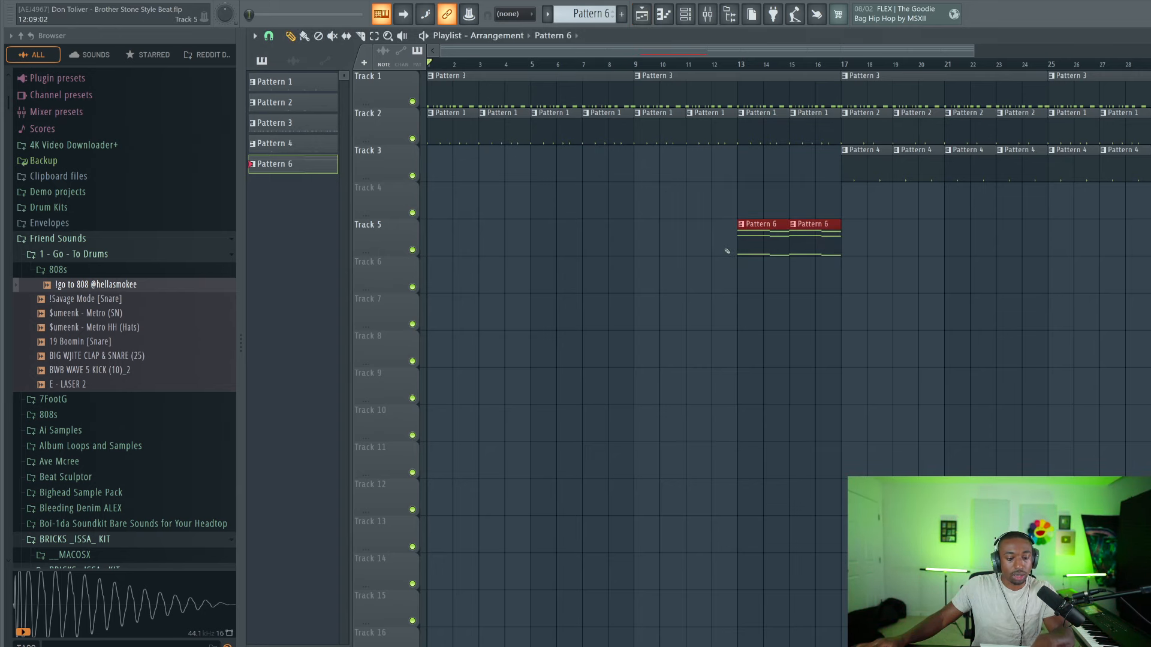
key("ctrl+g")
double_click(805, 232)
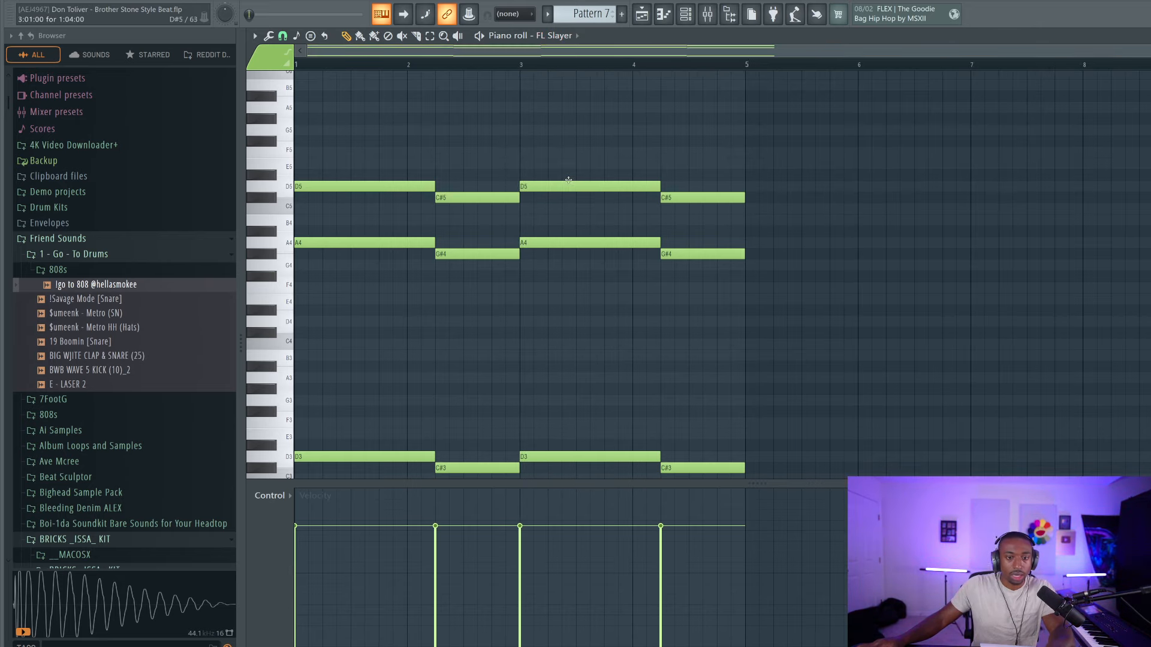
Assign the D5 note at bar 3 to color group 9
double_click(600, 182)
left_click(718, 298)
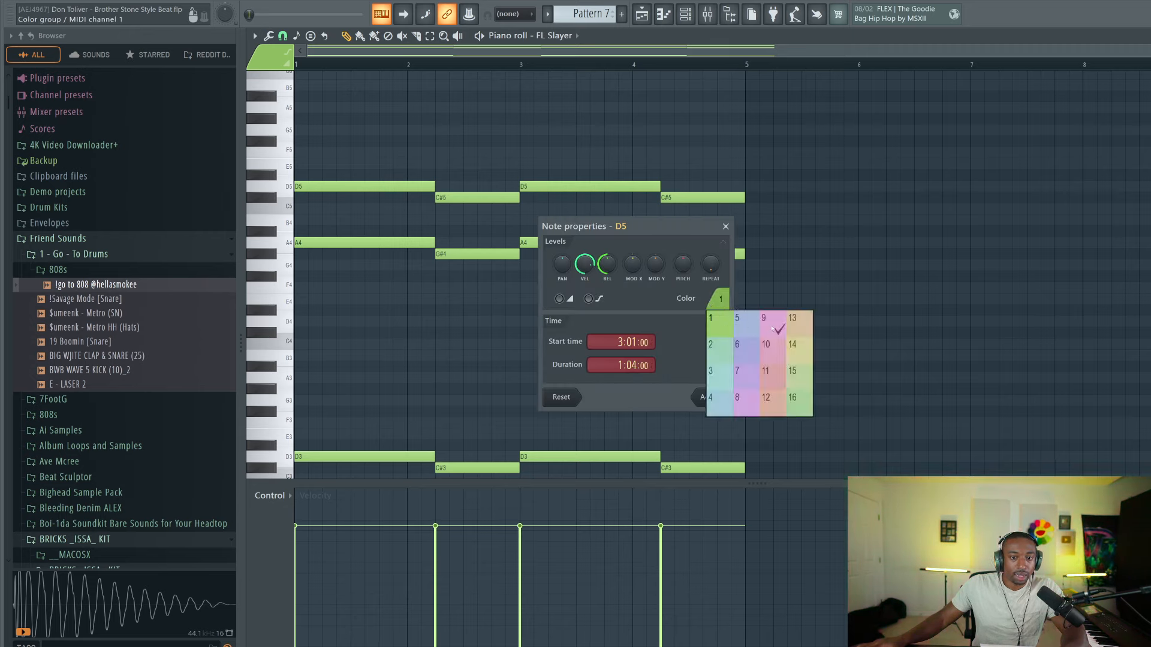
left_click(772, 327)
left_click(712, 398)
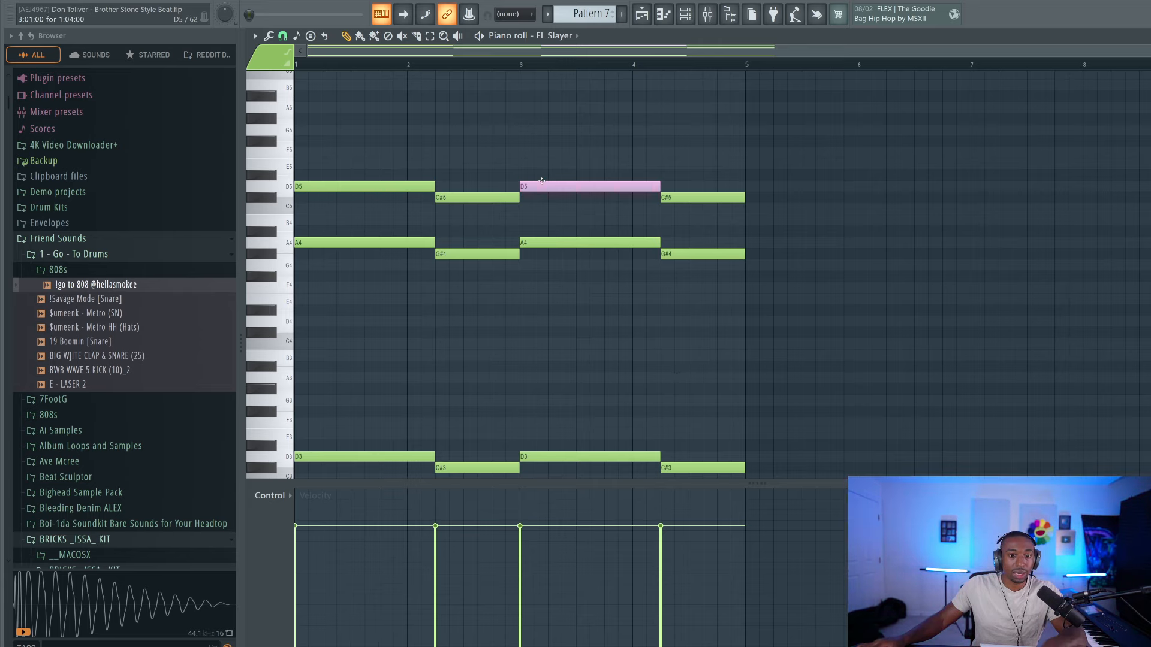
Duplicate the bar 3 D5 note down to G4, starting at 3:13:00, and shorten the copy to 0:08:00
left_click_drag(542, 181, 607, 221)
left_click(573, 183, "ctrl")
left_click(618, 148, "ctrl")
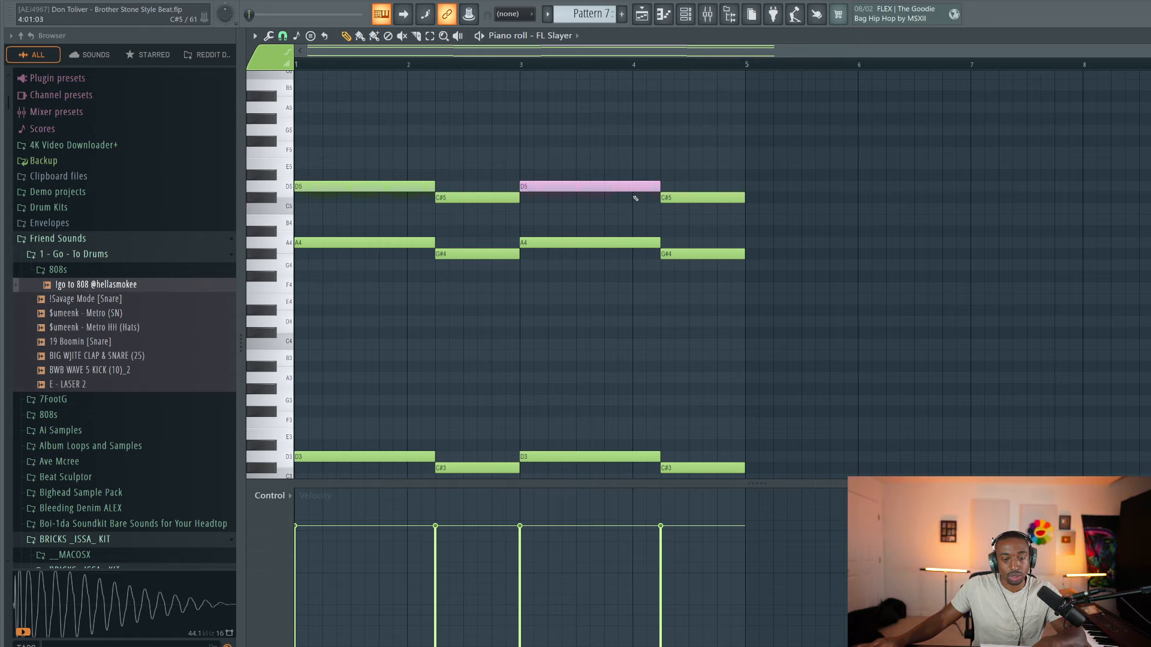
left_click_drag(562, 189, 608, 192)
key("shift+Down")
key("shift+Down")
key("shift+Down")
key("shift+Down")
key("shift+Down")
key("shift+Down")
key("shift+Down")
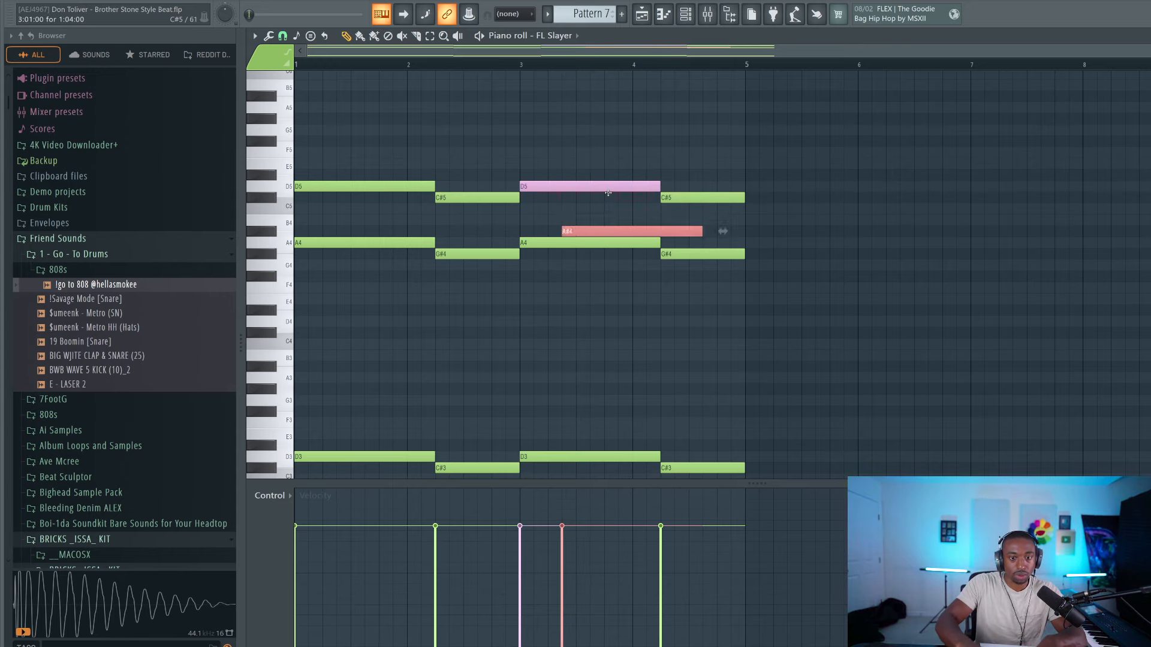
left_click_drag(592, 266, 633, 267)
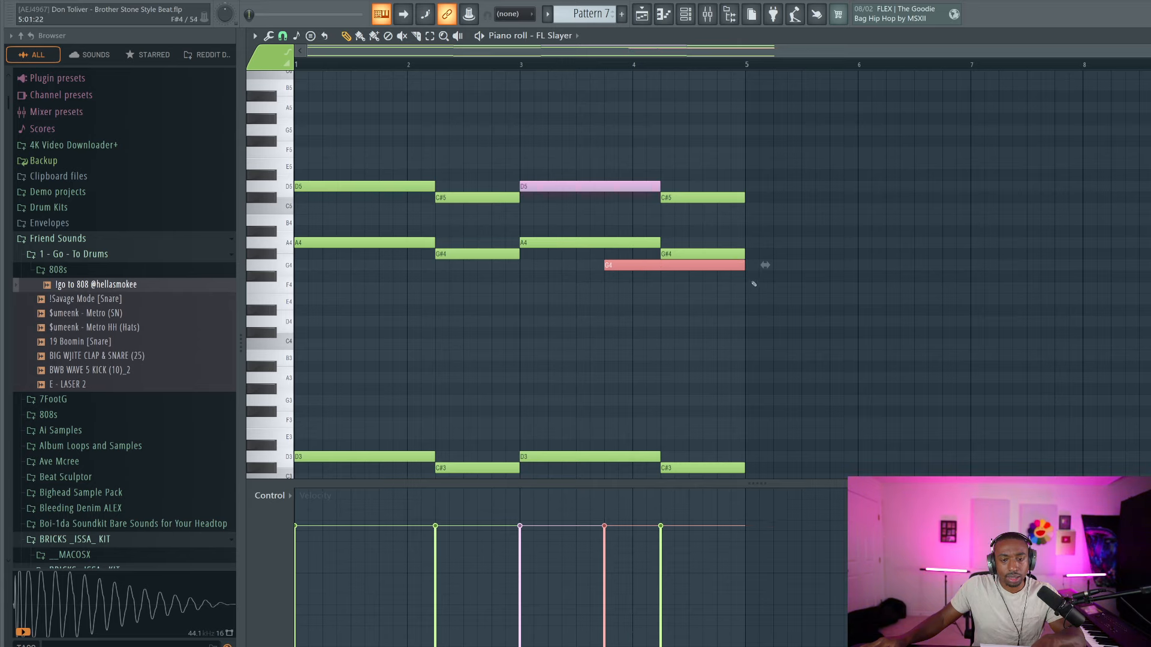
left_click_drag(765, 265, 680, 265)
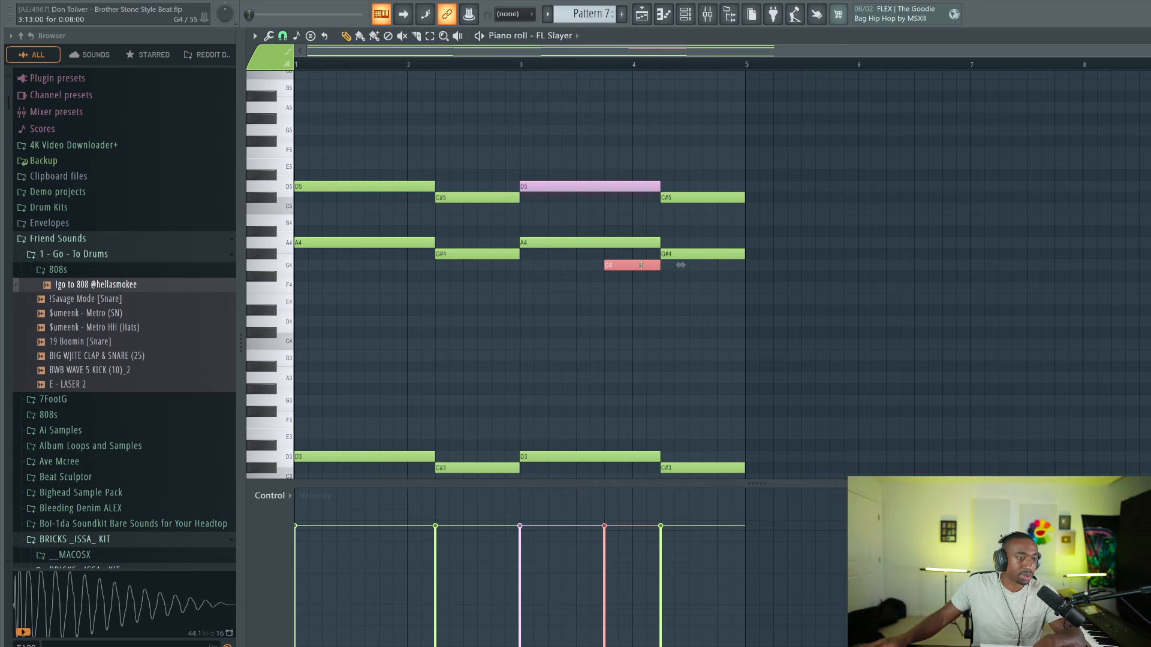
Turn the short G4 note into a slide note and check its note properties
double_click(641, 265)
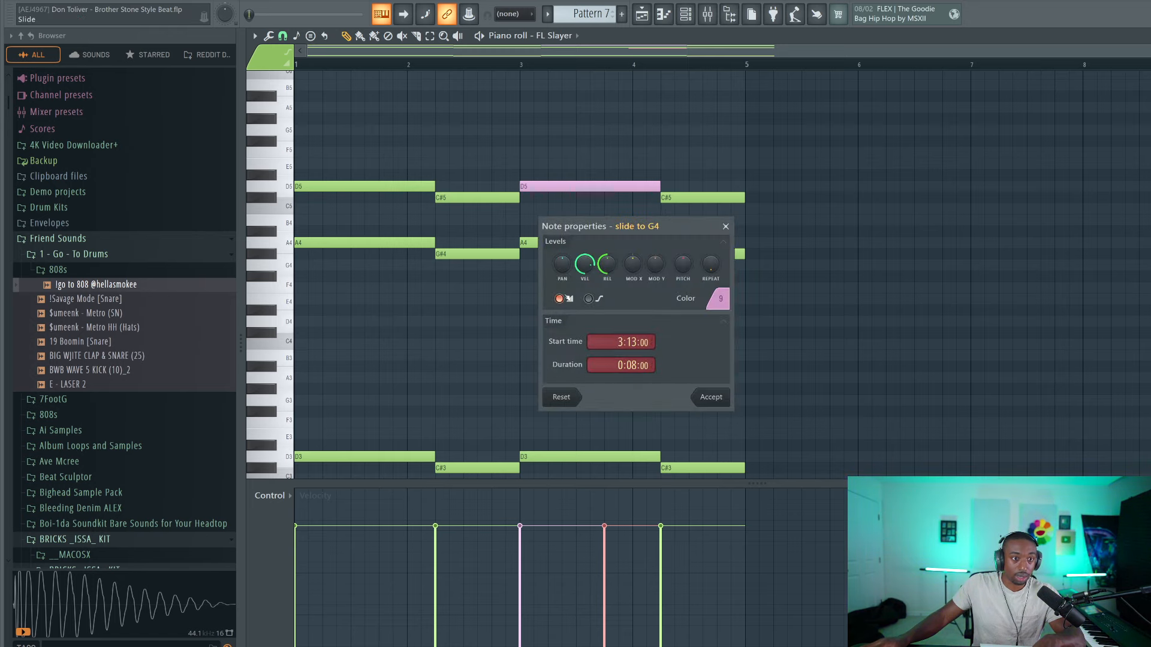
key("Return")
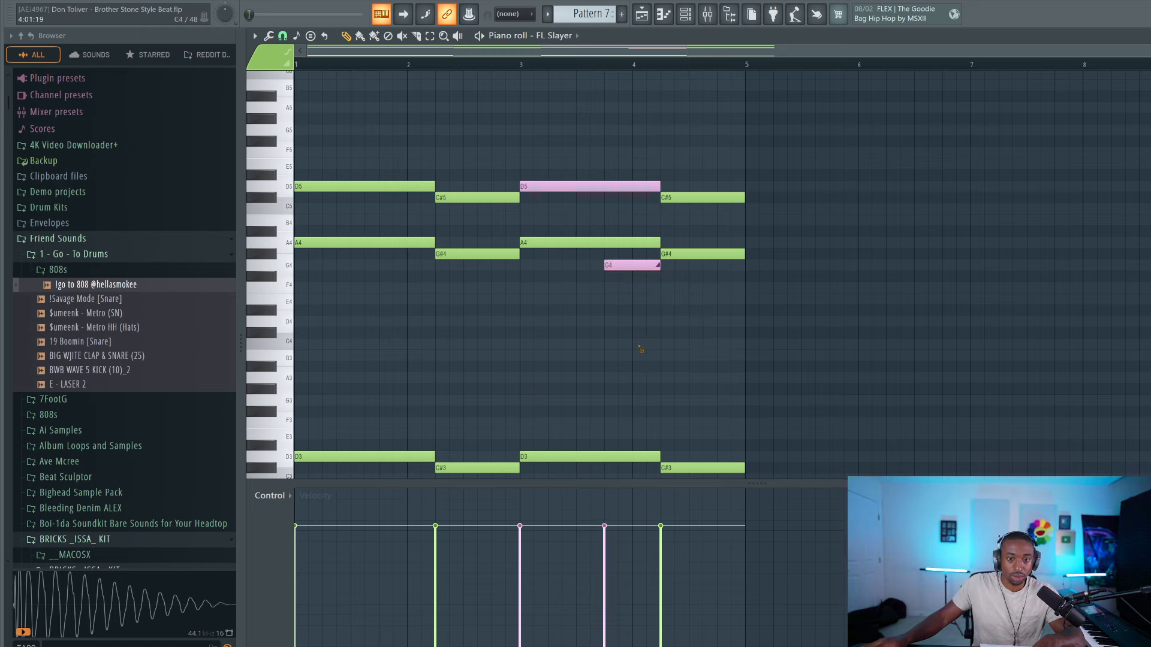
double_click(626, 266)
left_click_drag(668, 224, 595, 207)
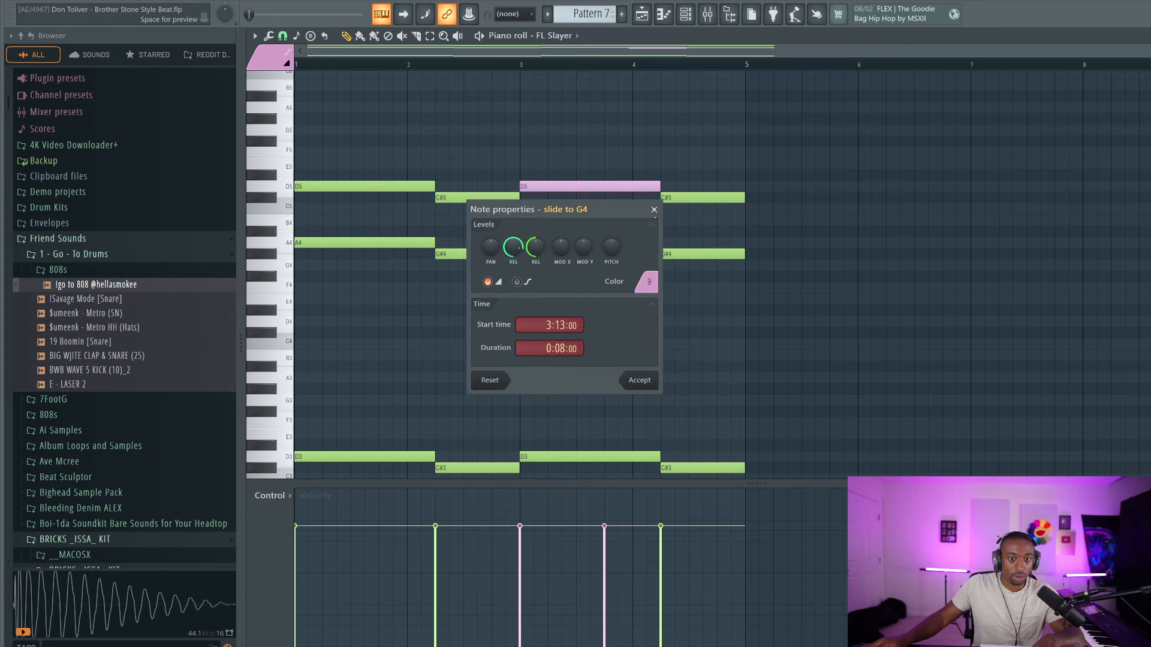
key("Return")
Review the D5 note and the G4 slide note, and play the merged pattern to hear the slide
left_click_drag(586, 167, 680, 186)
left_click(631, 265, "ctrl+shift")
left_click(618, 319, "ctrl")
left_click_drag(556, 227, 562, 474)
left_click(524, 364, "ctrl")
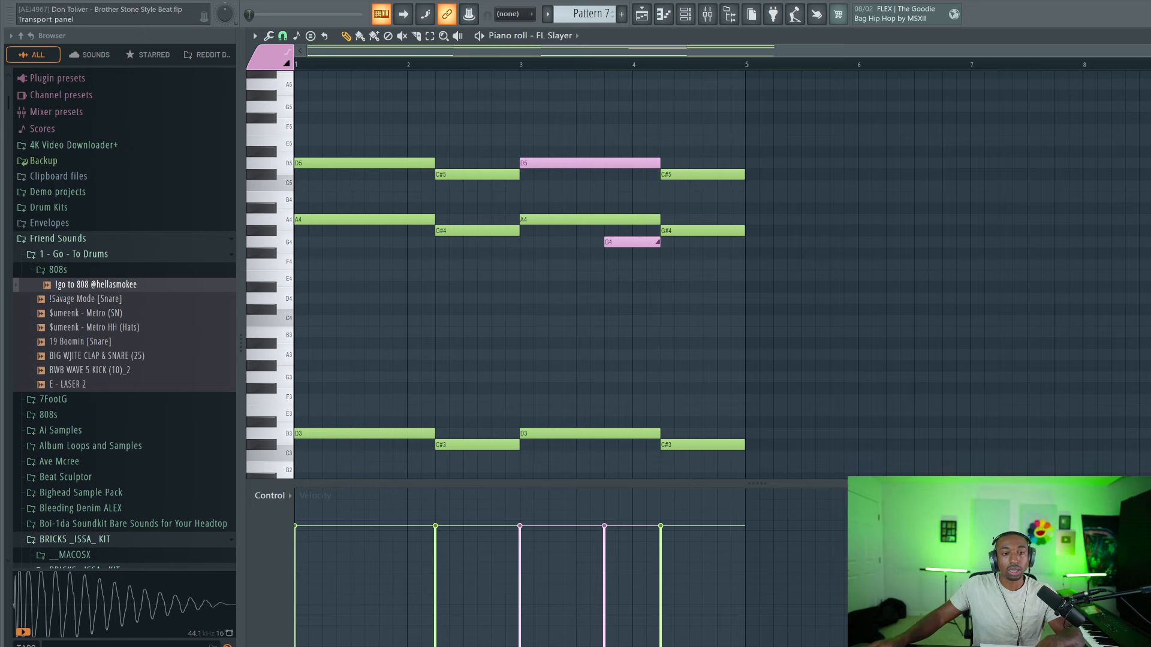
key("space")
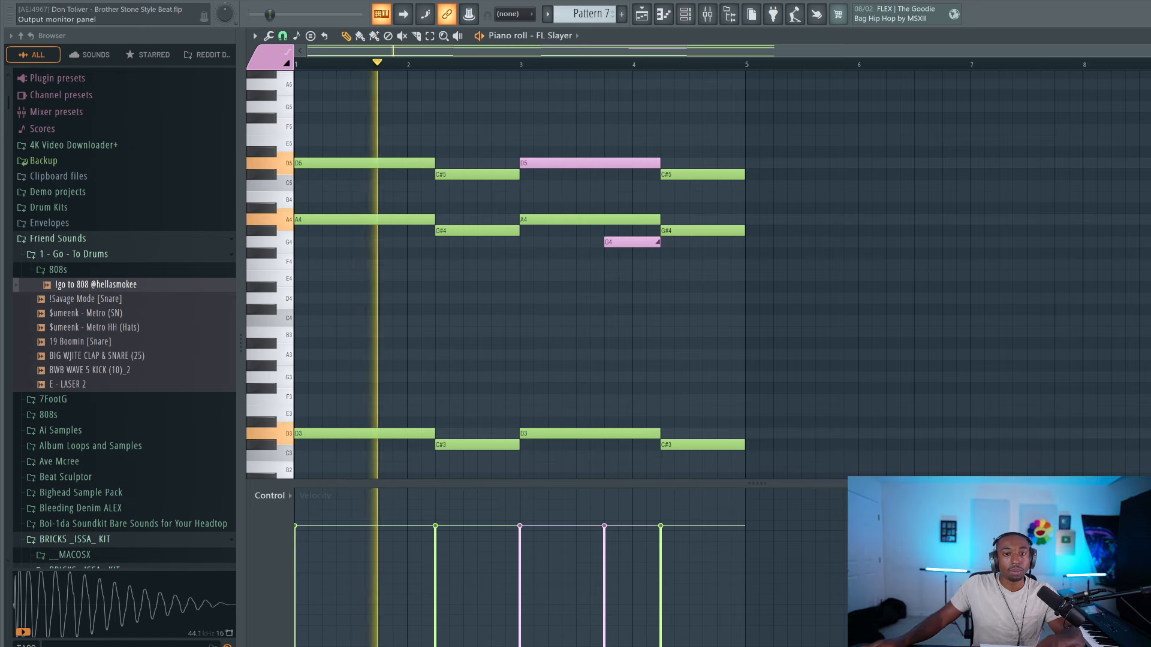
Play the FL Slayer pattern from bar 3 to hear the pitch slide
key("F6")
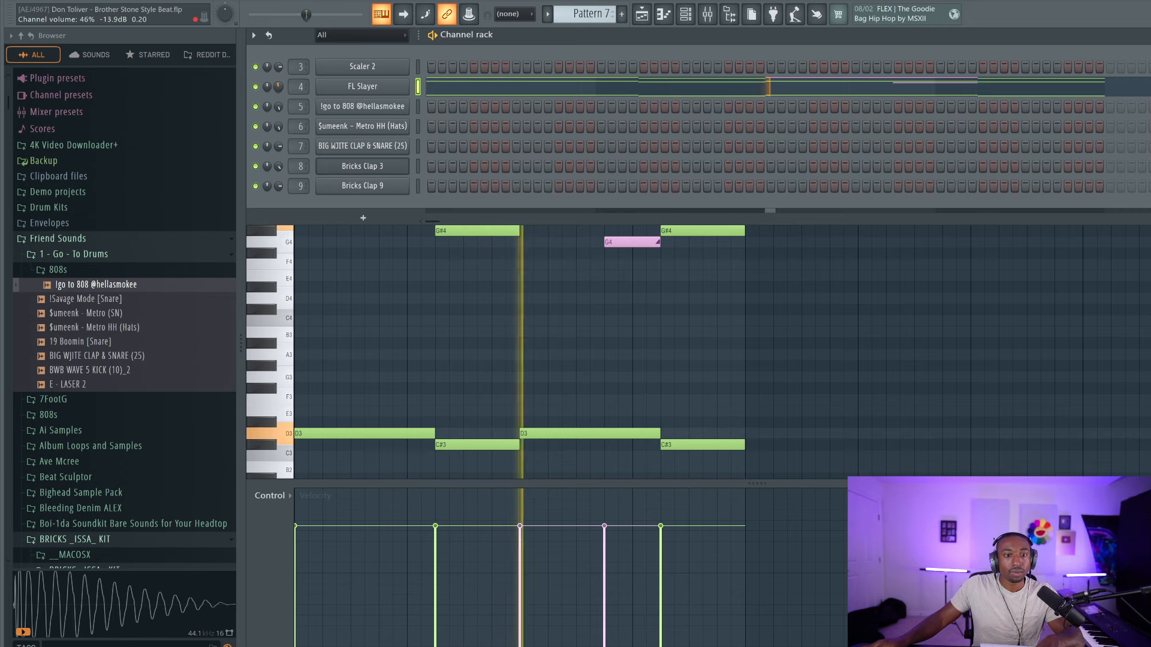
key("F6")
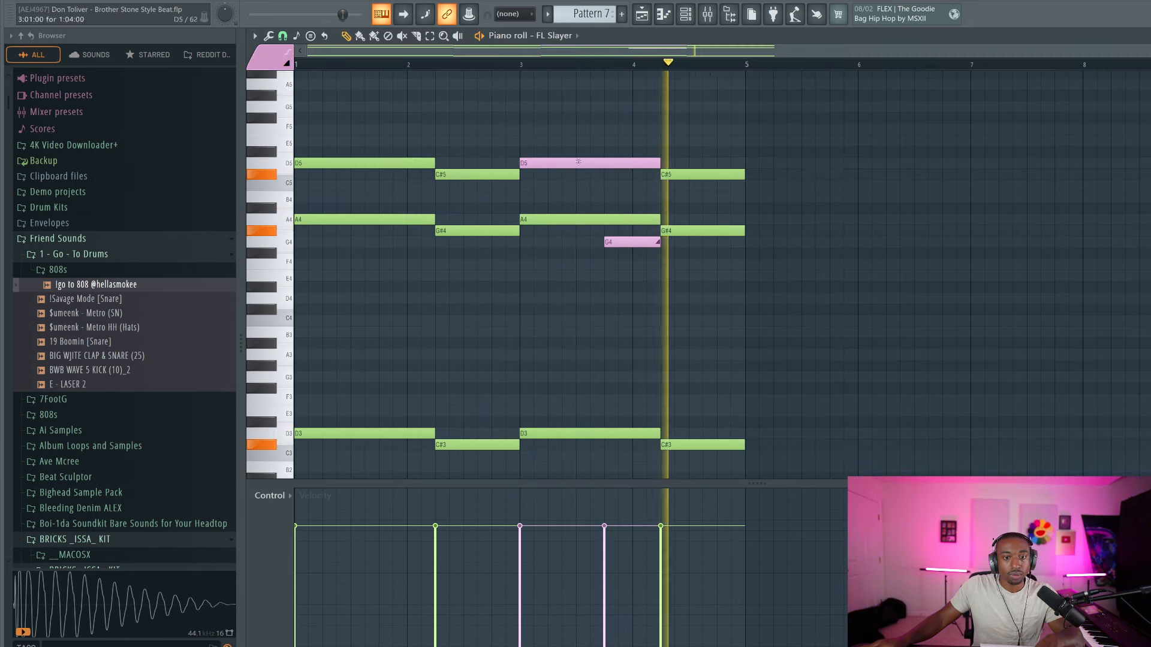
left_click(522, 63)
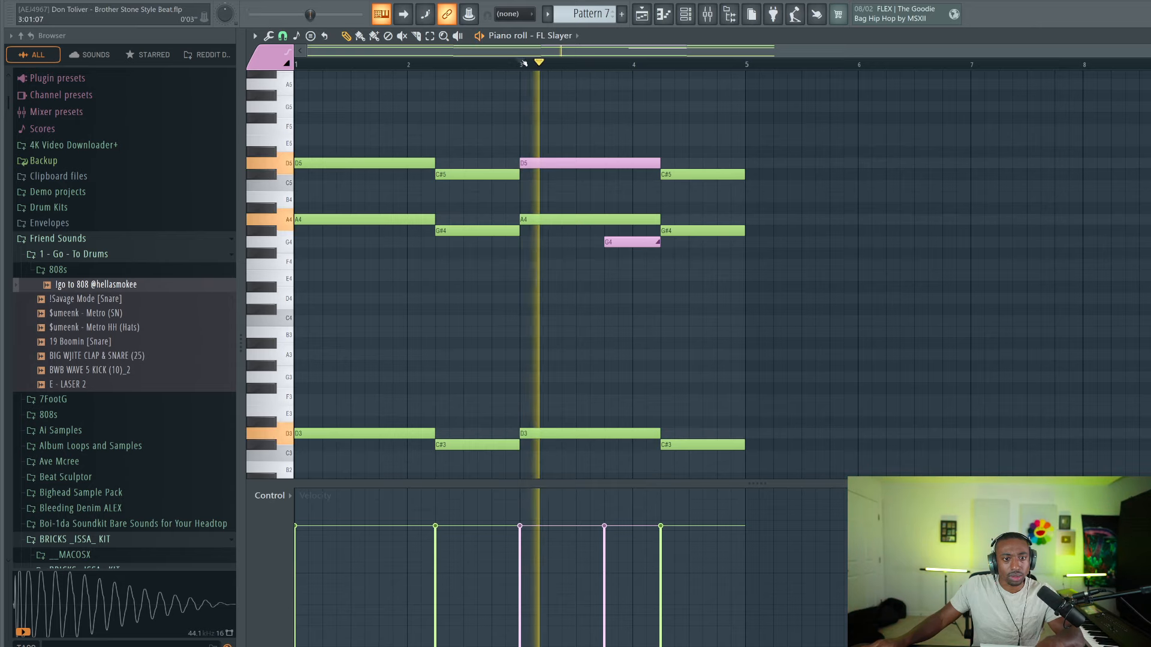
key("space")
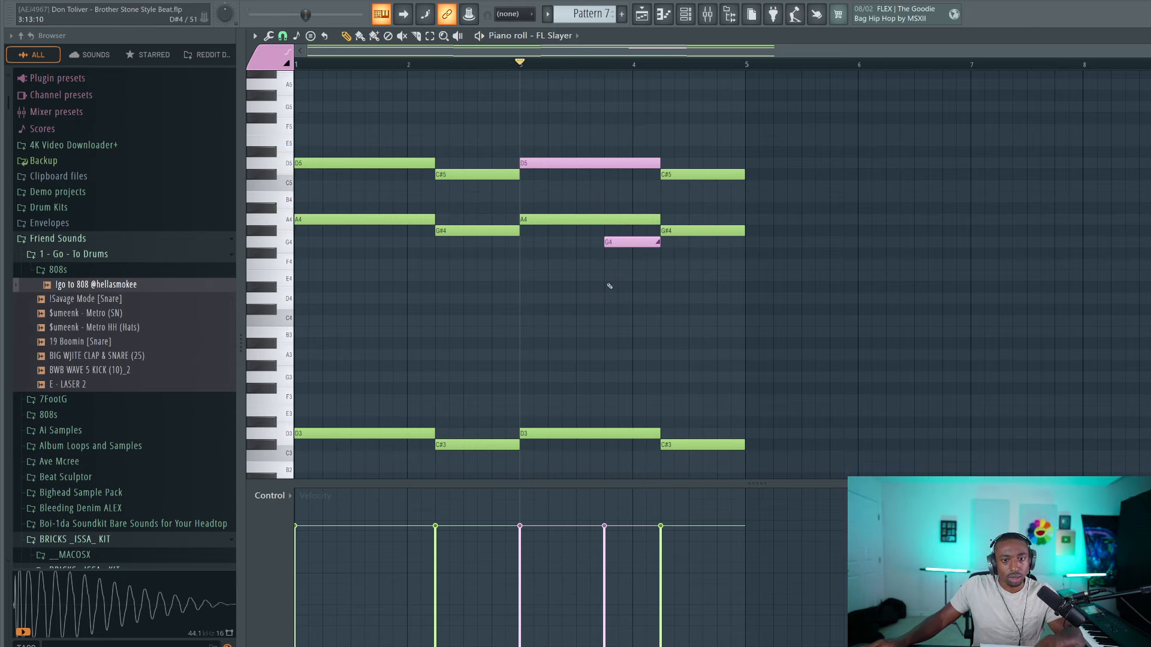
Transpose all FL Slayer notes up one octave, play from bar 3, and select the G5 slide note
key("ctrl+Up")
scroll(639, 302, "up", 2)
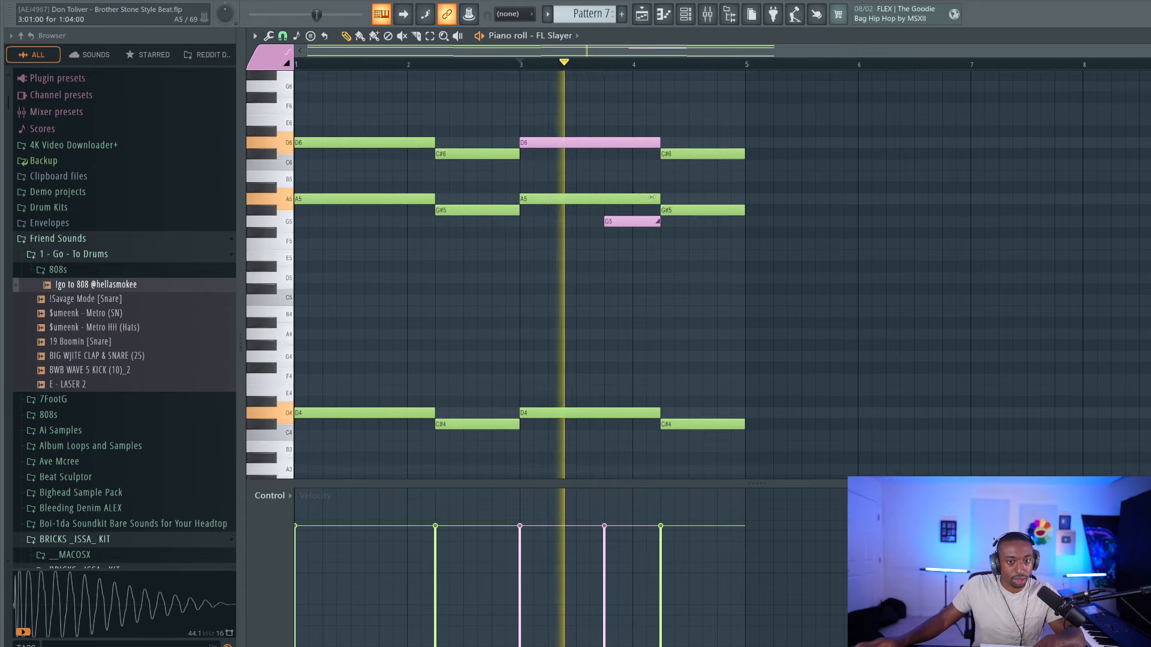
key("space")
left_click_drag(641, 226, 634, 231)
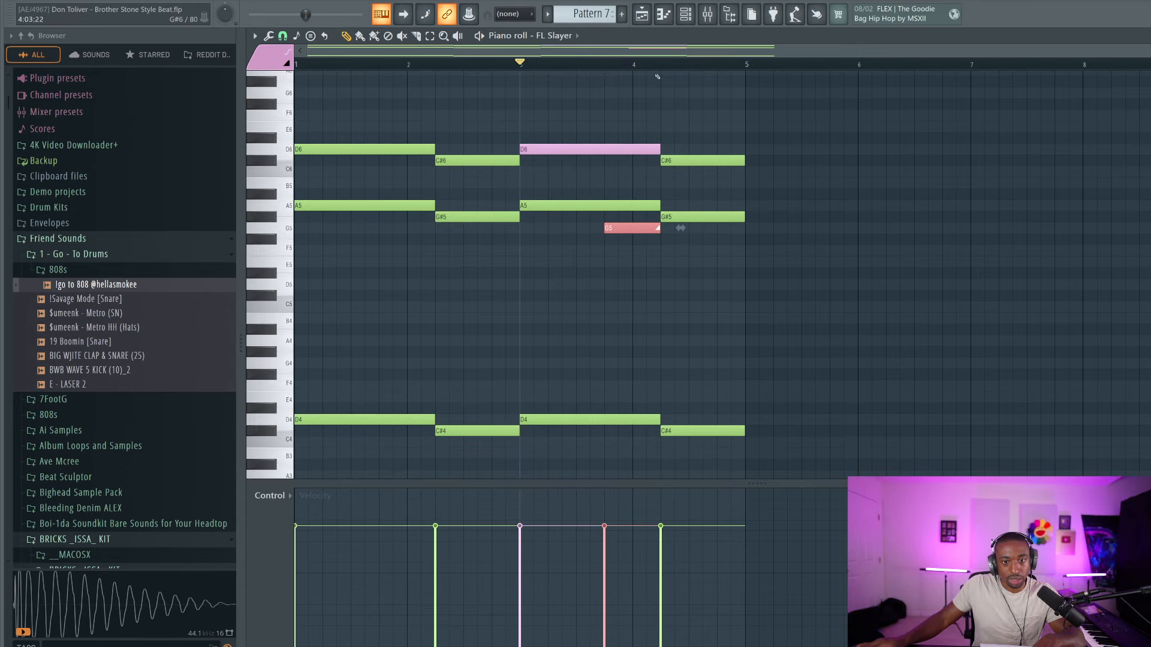
Open the FL Slayer instrument and switch its glissando pitch bend mode to PB2
left_click(685, 13)
right_click(376, 96)
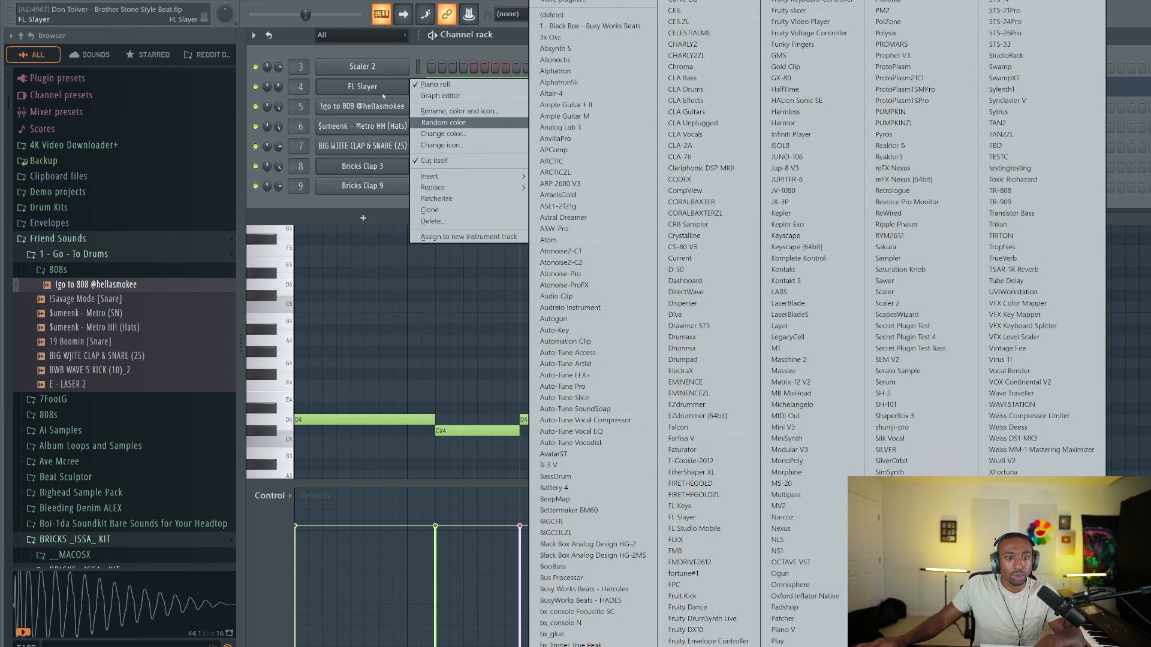
left_click(376, 87)
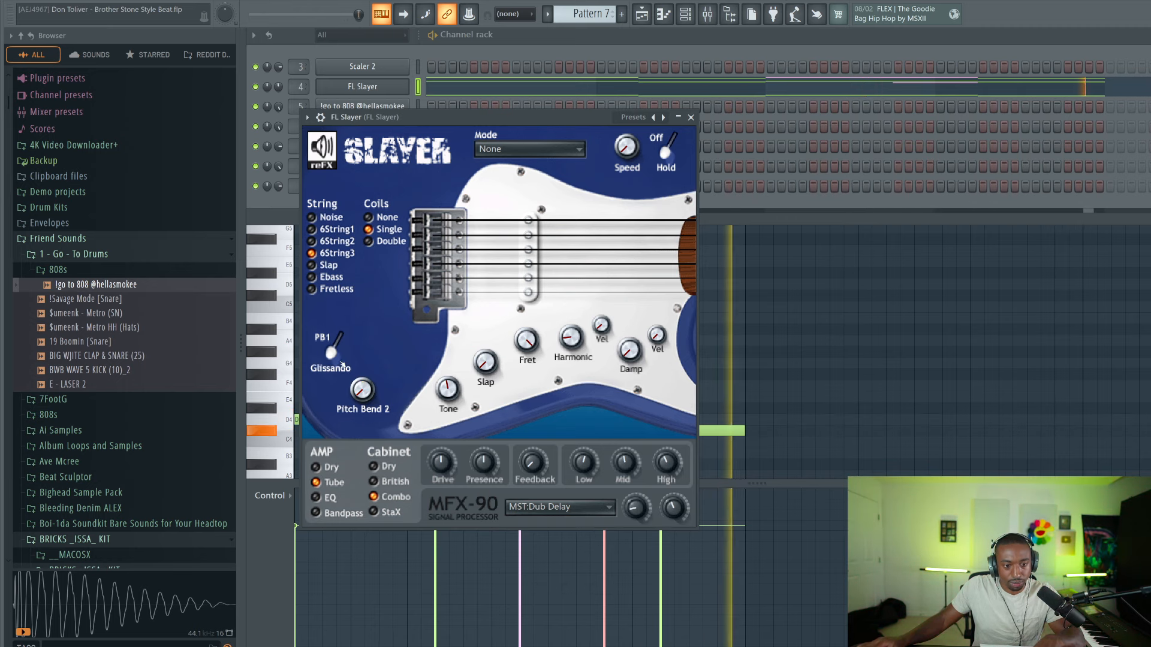
left_click(334, 351)
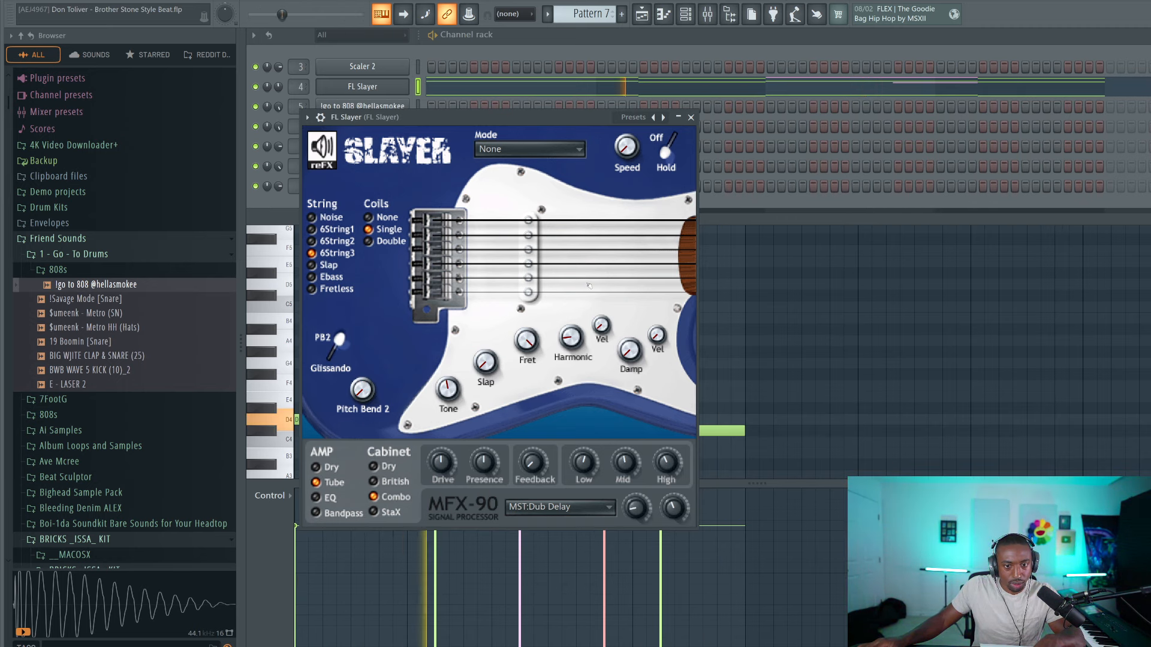
Enable portamento for the FL Slayer channel with a slide time of 2:16, and close the instrument window
left_click(321, 118)
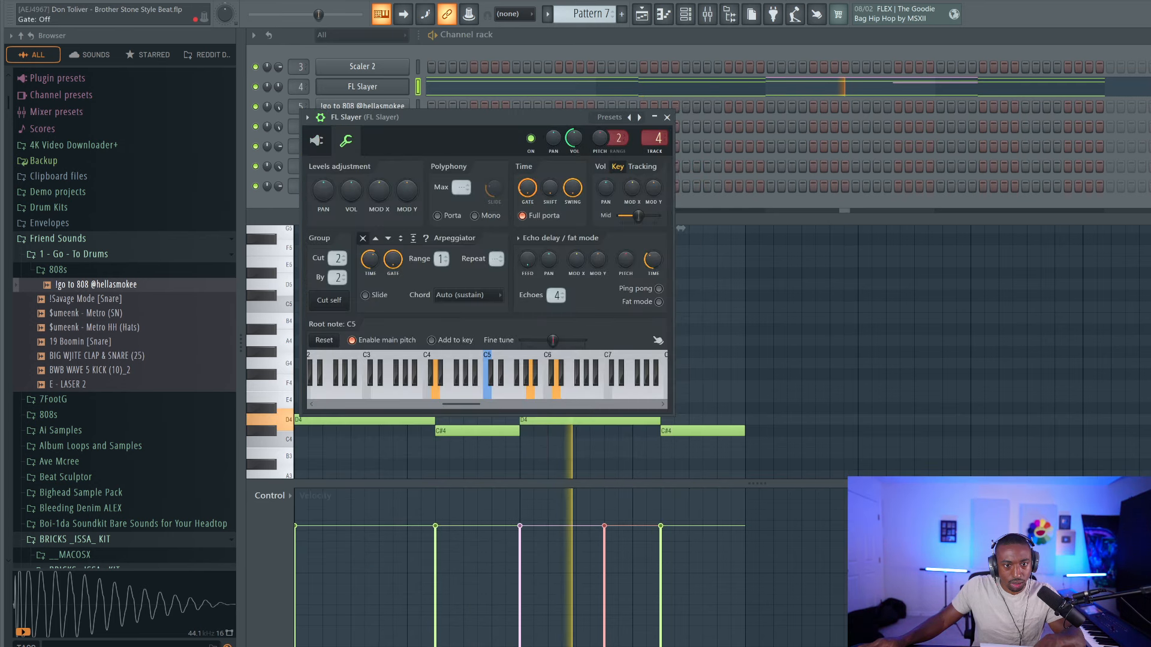
left_click(449, 216)
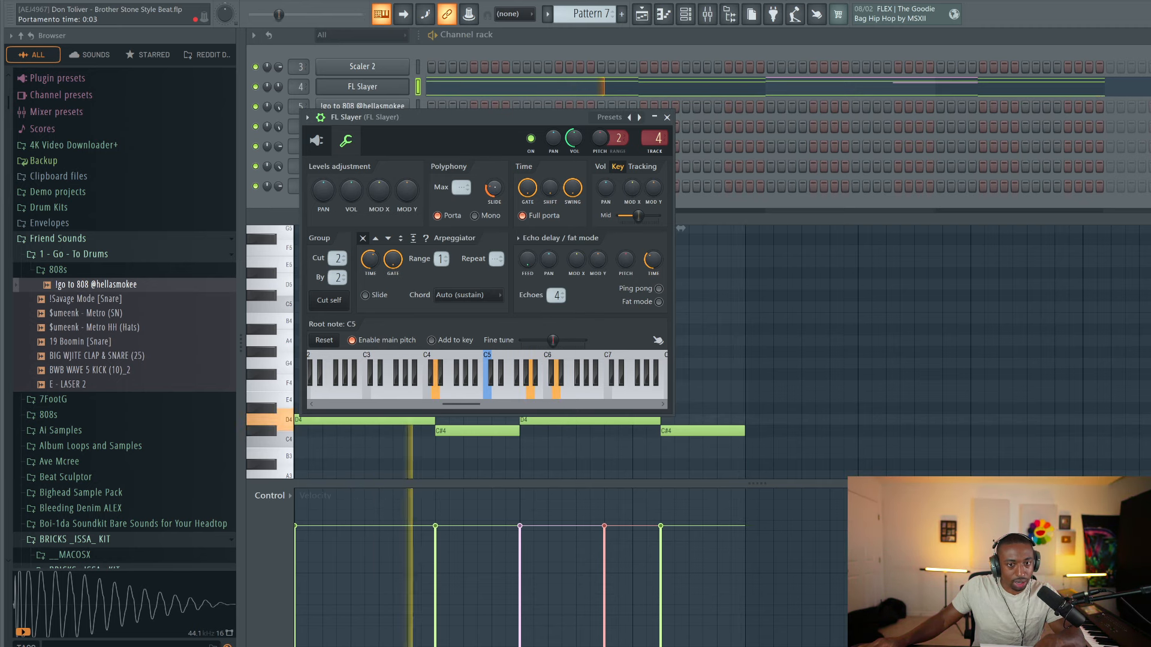
left_click_drag(495, 187, 495, 168)
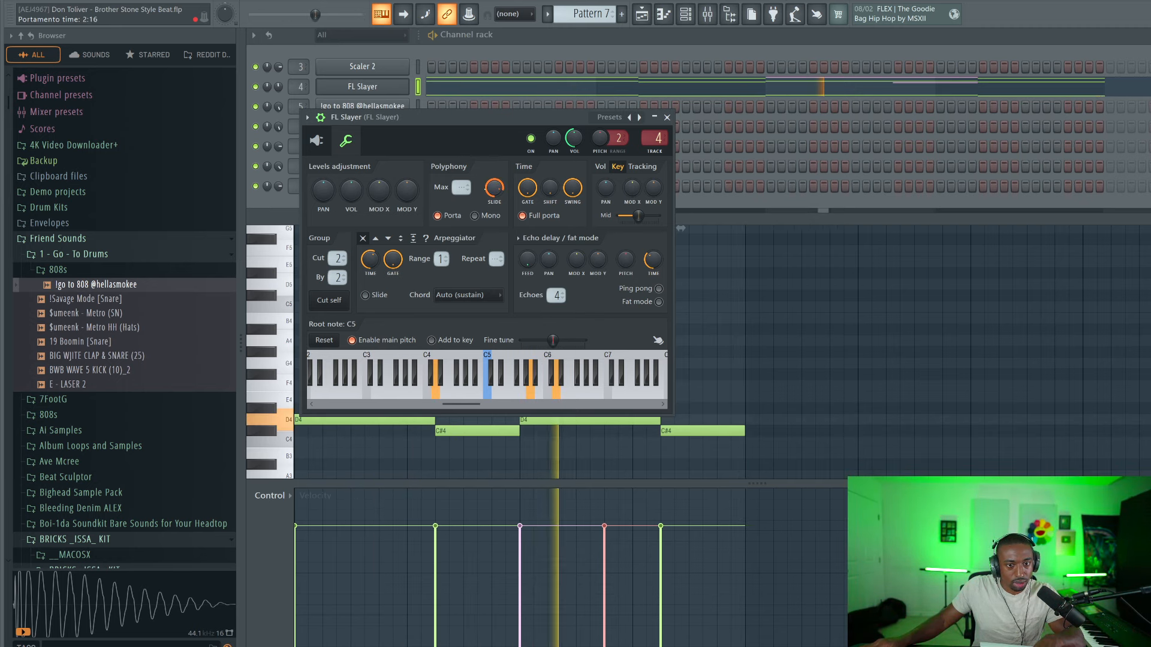
key("space")
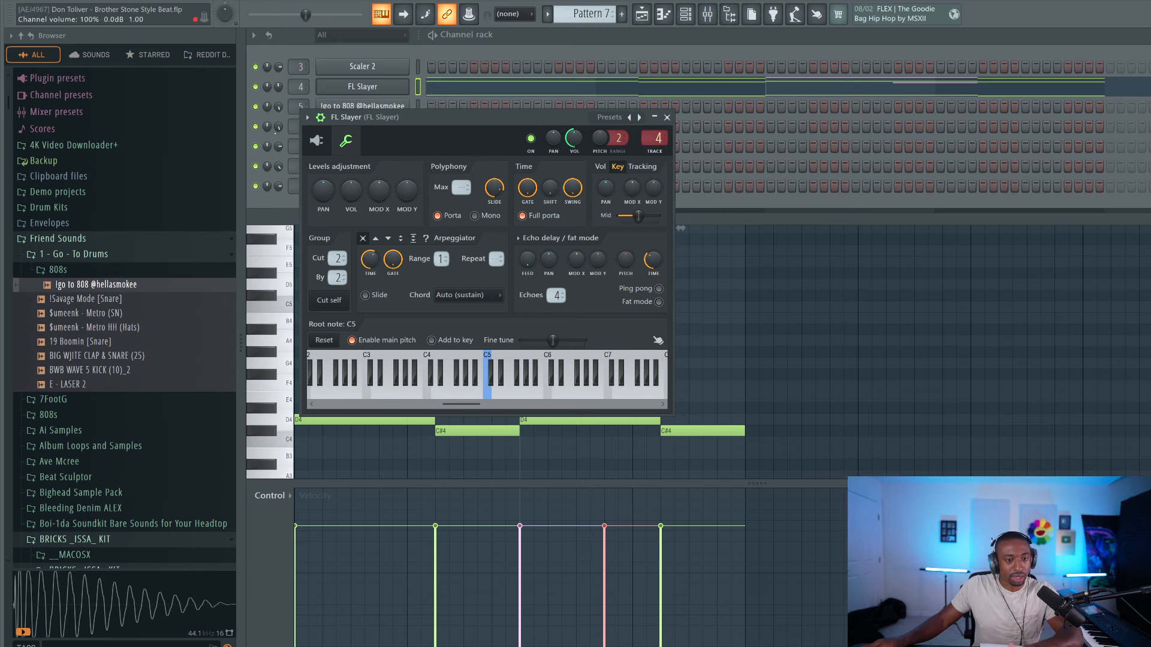
left_click(316, 141)
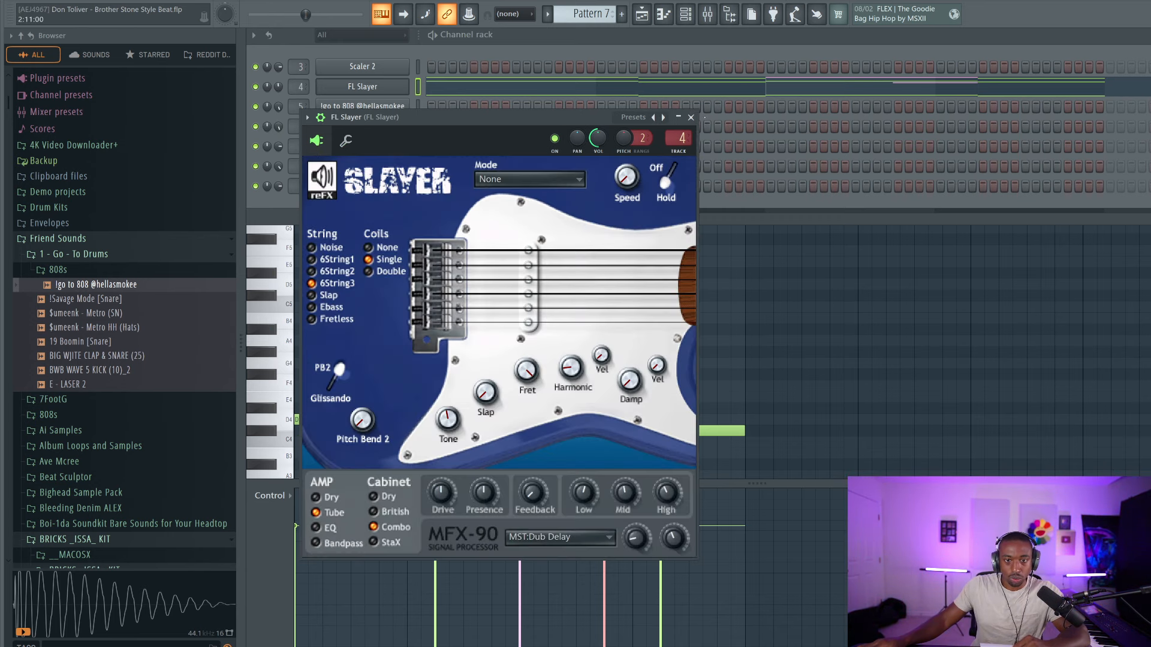
left_click(692, 118)
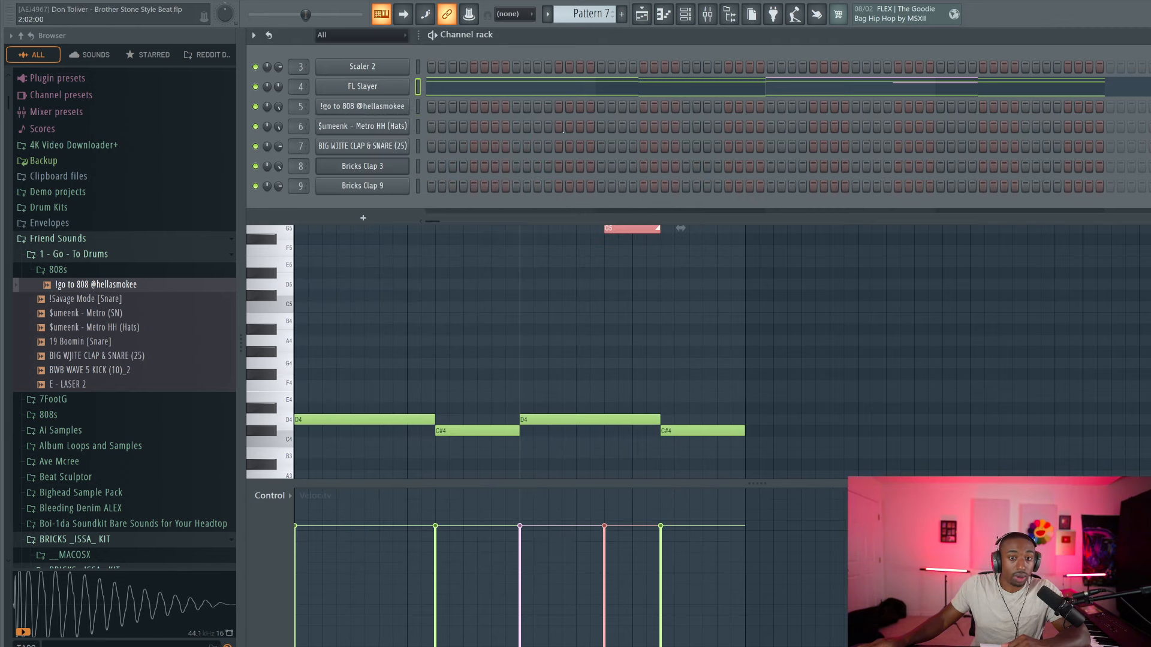
Clone the FL Slayer channel and replace the clone's instrument with GMS
right_click(386, 96)
left_click(429, 211)
left_click(418, 87)
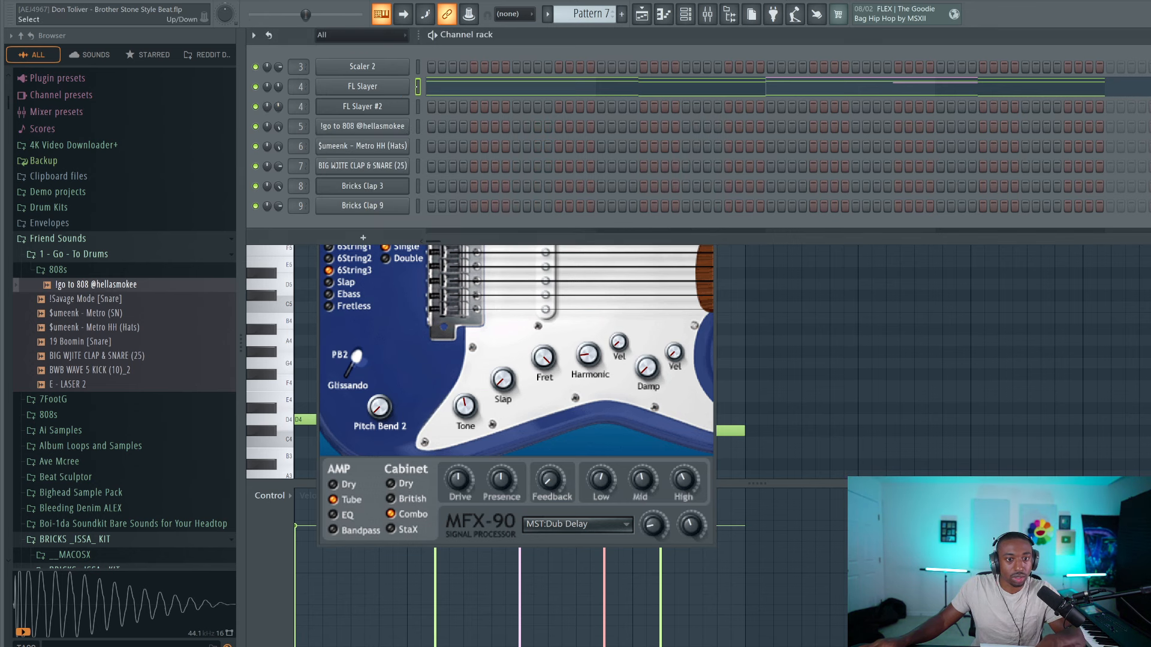
right_click(409, 102)
mouse_move(468, 207)
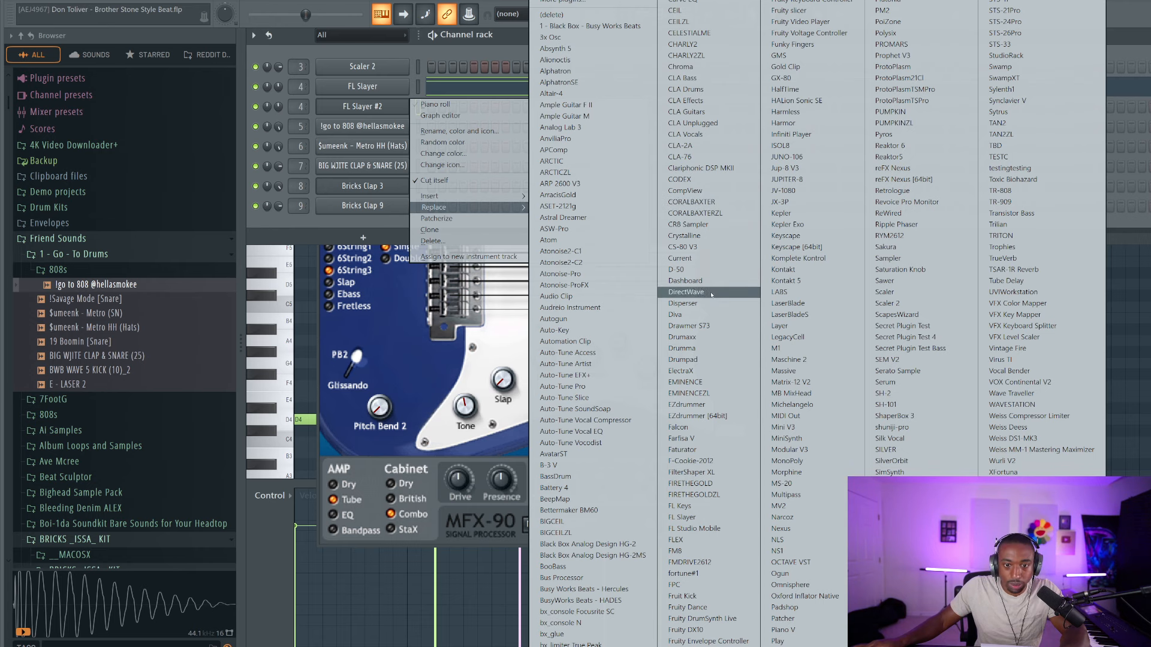
left_click(780, 55)
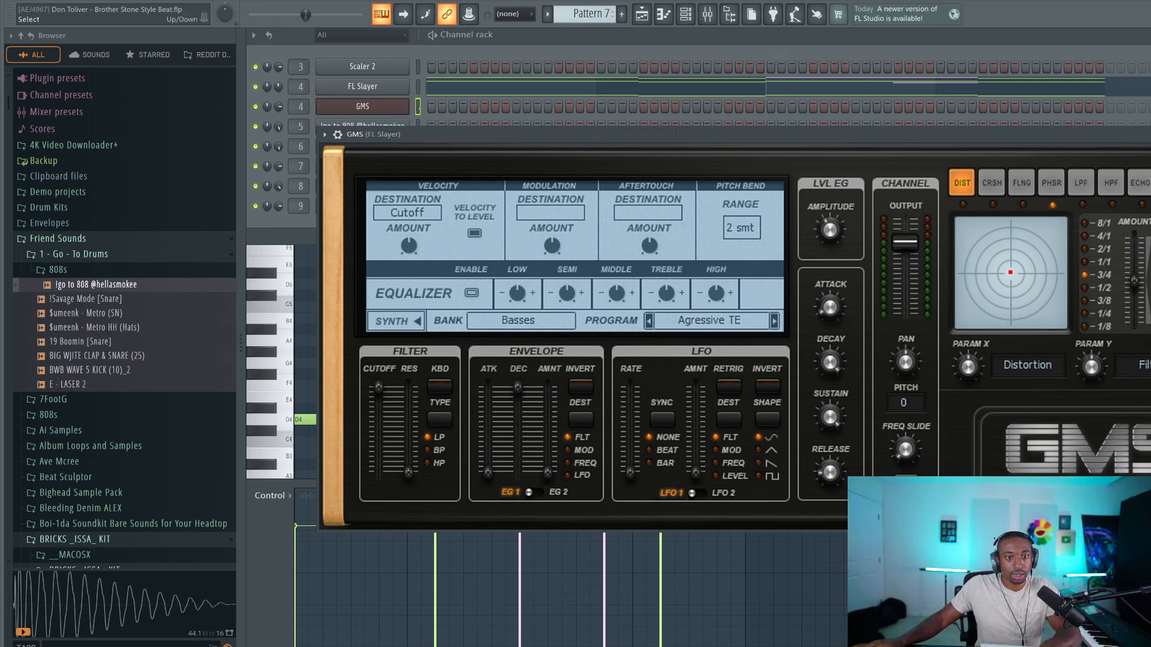
Copy the FL Slayer notes into the GMS channel and play the pattern with FL Slayer muted
left_click(418, 87)
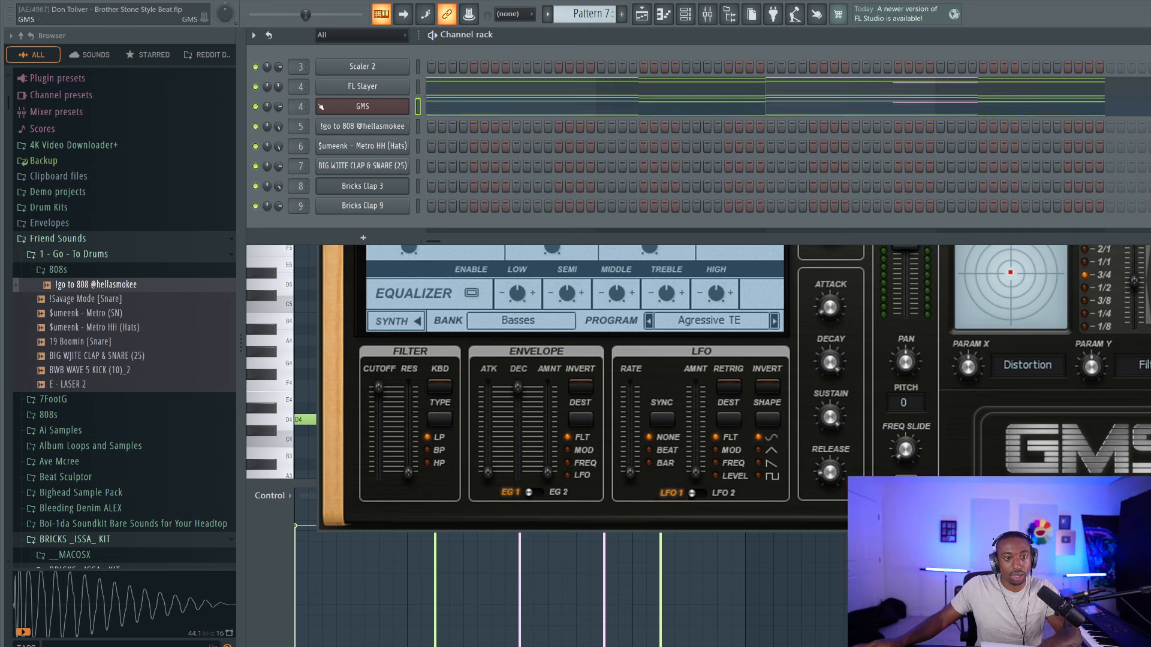
key("space")
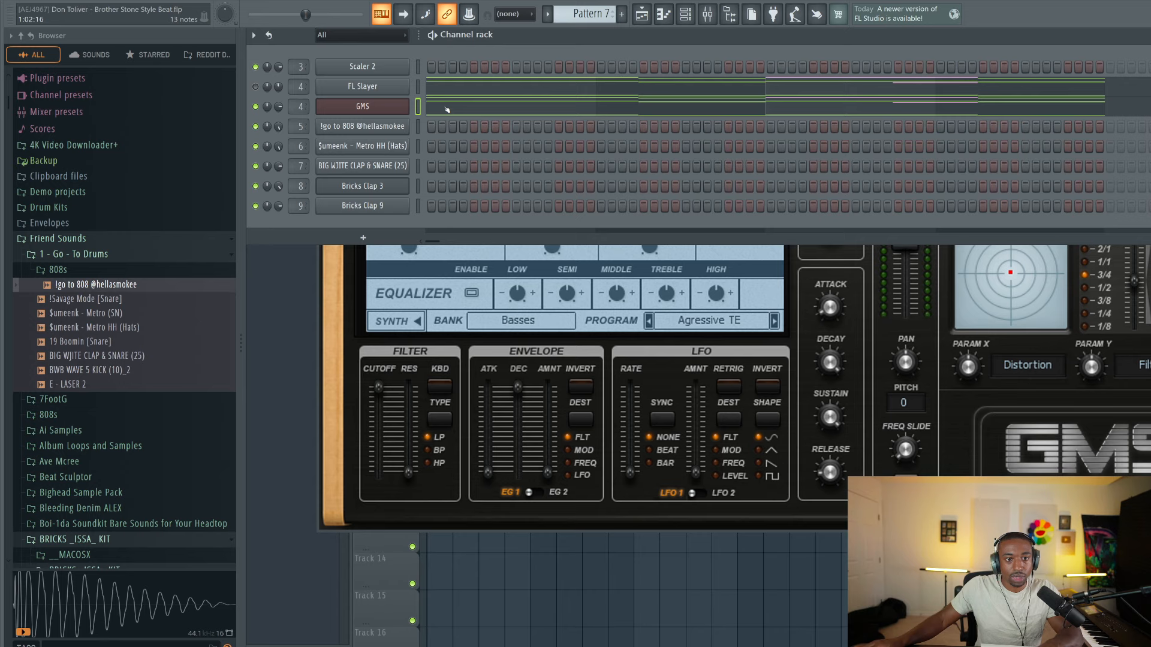
left_click(446, 110)
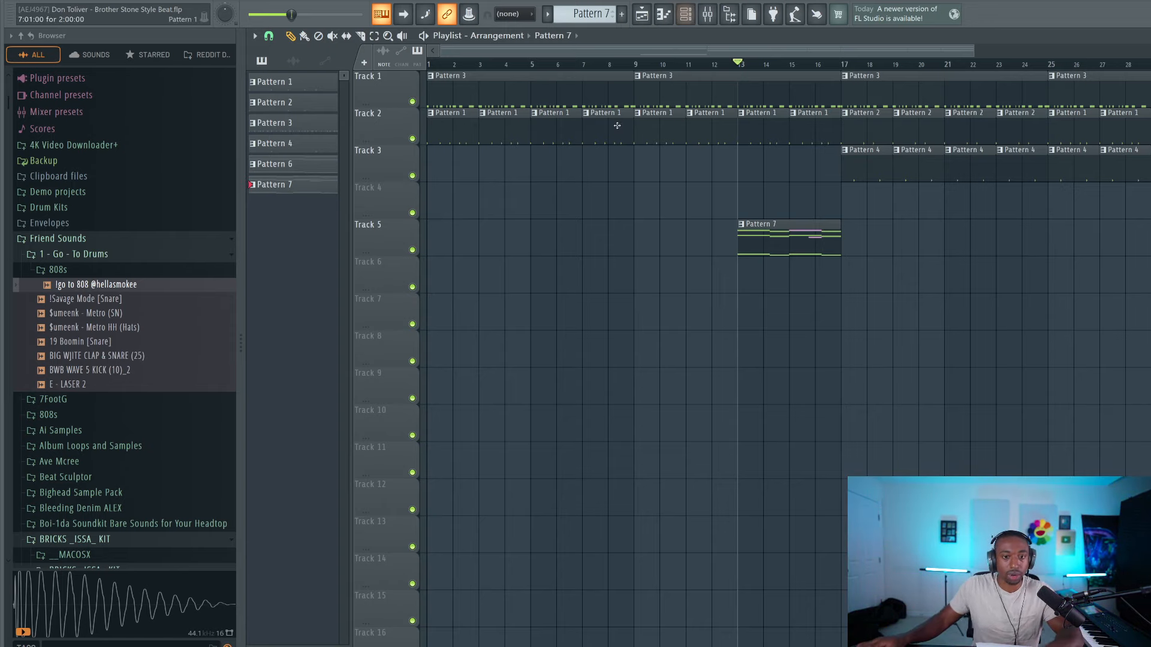
Save the project, play the song from the start, and create an empty Pattern 9
key("ctrl+space")
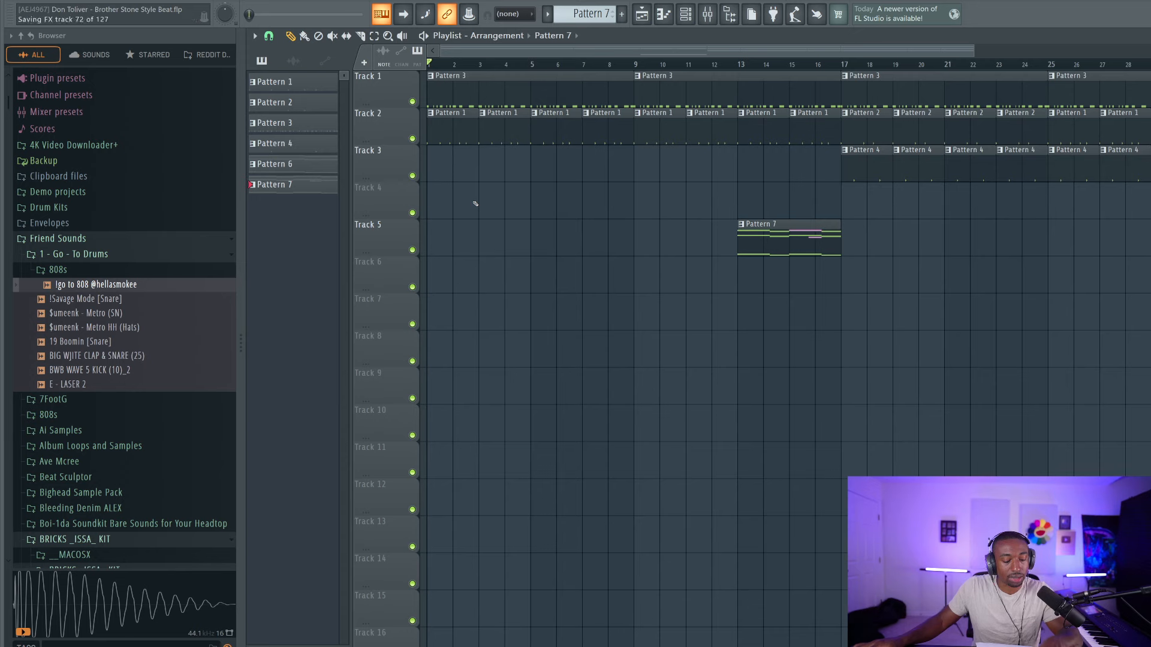
key("space")
left_click(686, 14)
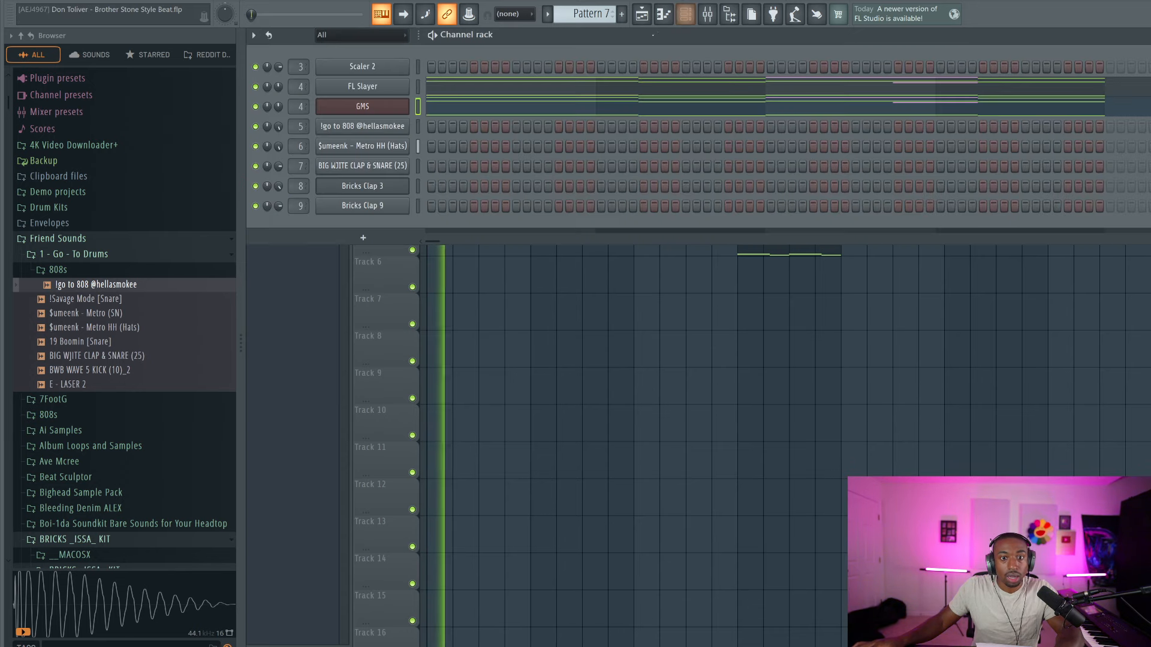
left_click(622, 14)
key("space")
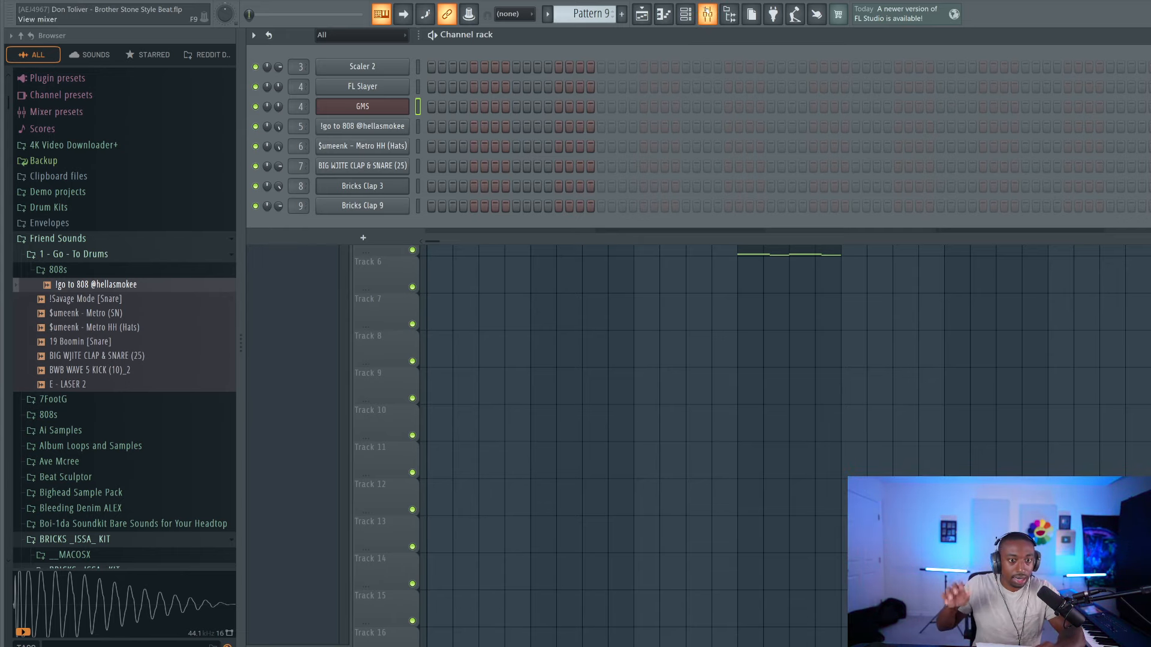
Set the Scaler 2 mixer track's audio input to LinkIn5 - LinkIn6 and arm the track for recording
left_click(707, 13)
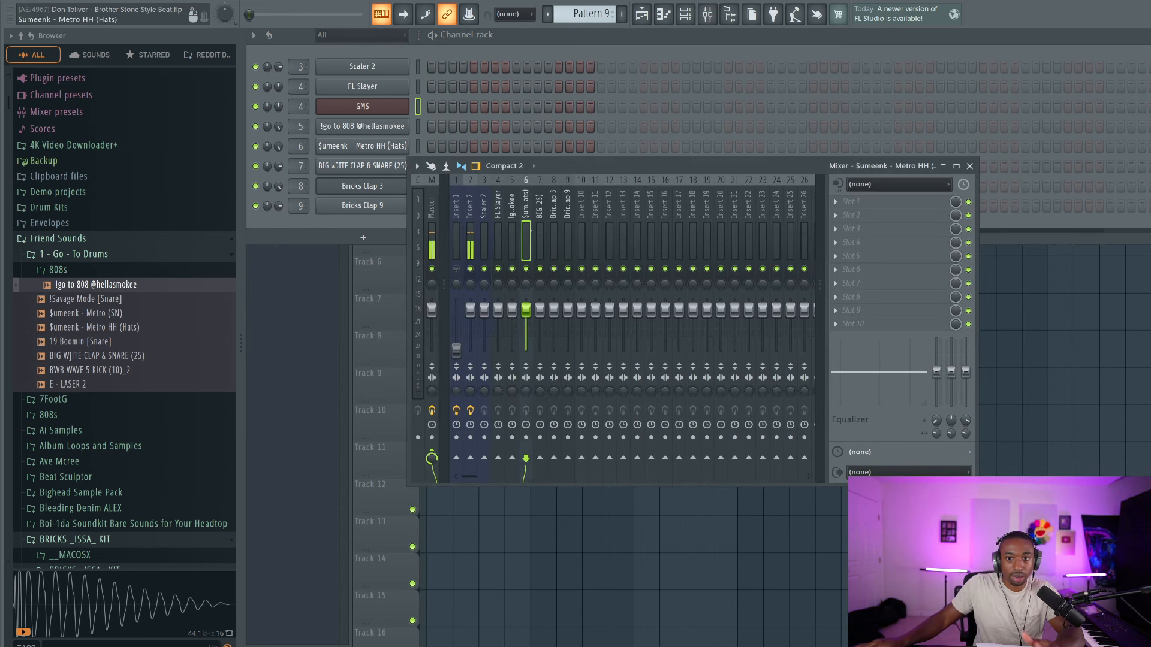
left_click(479, 228)
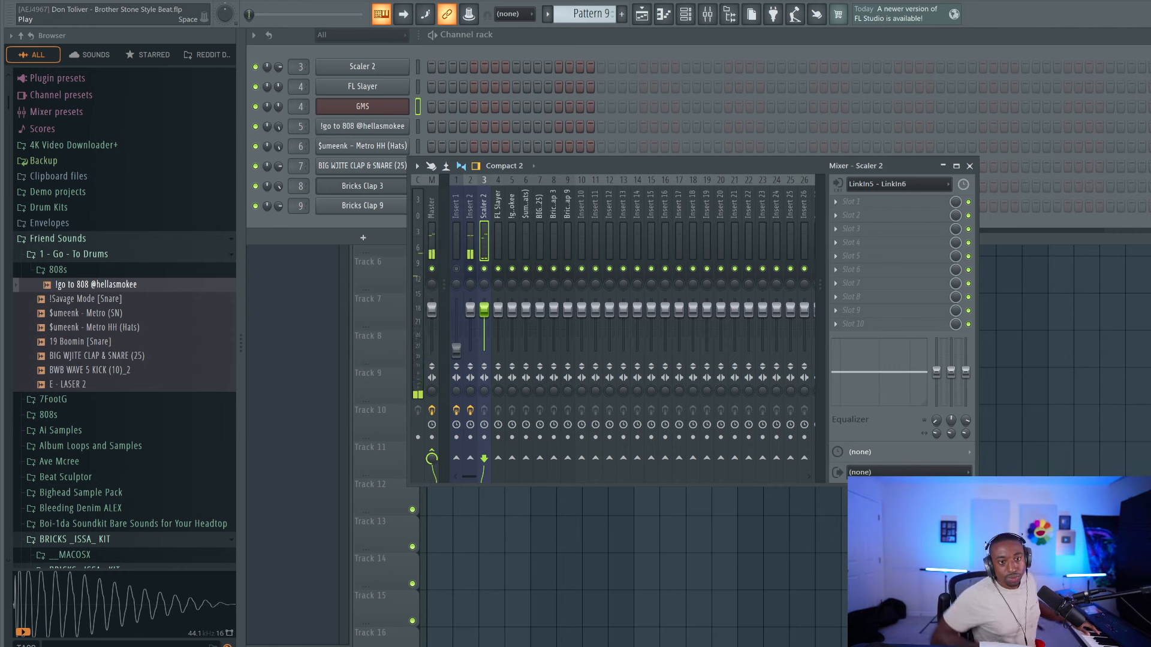
left_click(484, 437)
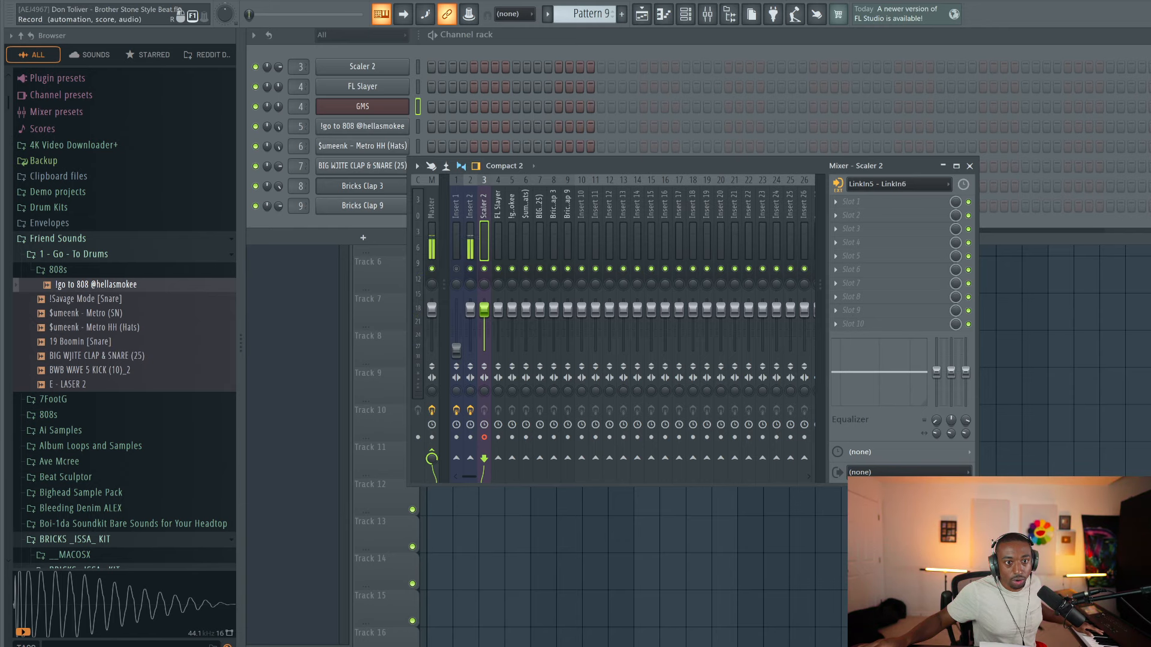
Record the armed Scaler 2 input as an audio clip on playlist Track 4, from bar 1 to about bar 17
left_click(1111, 289)
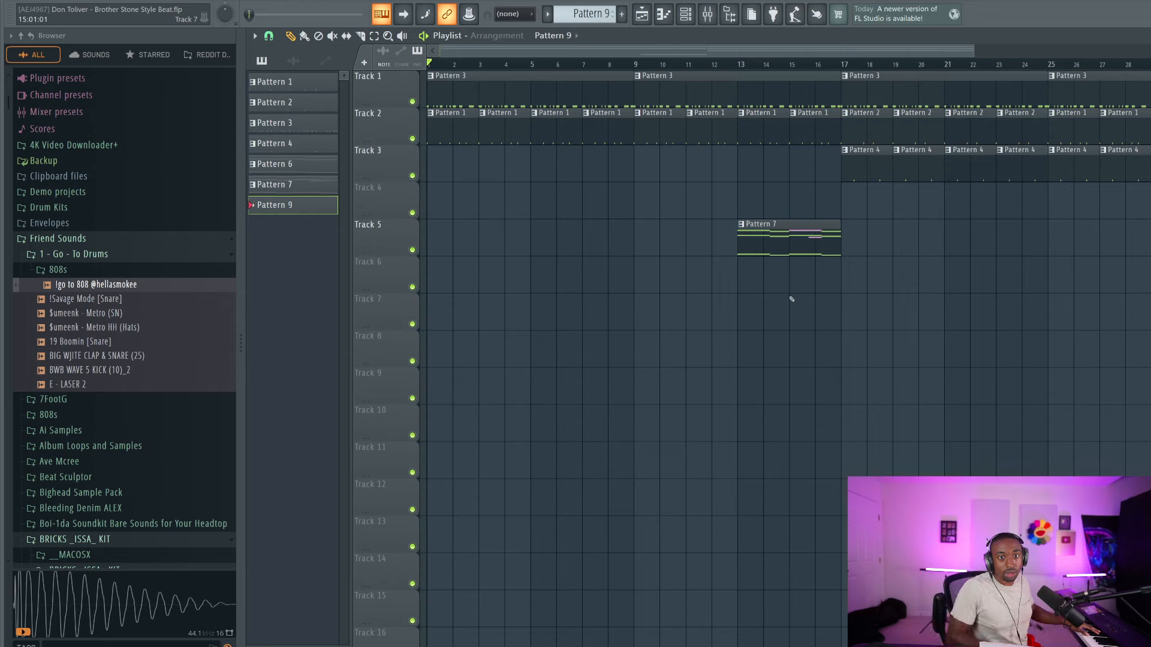
key("space")
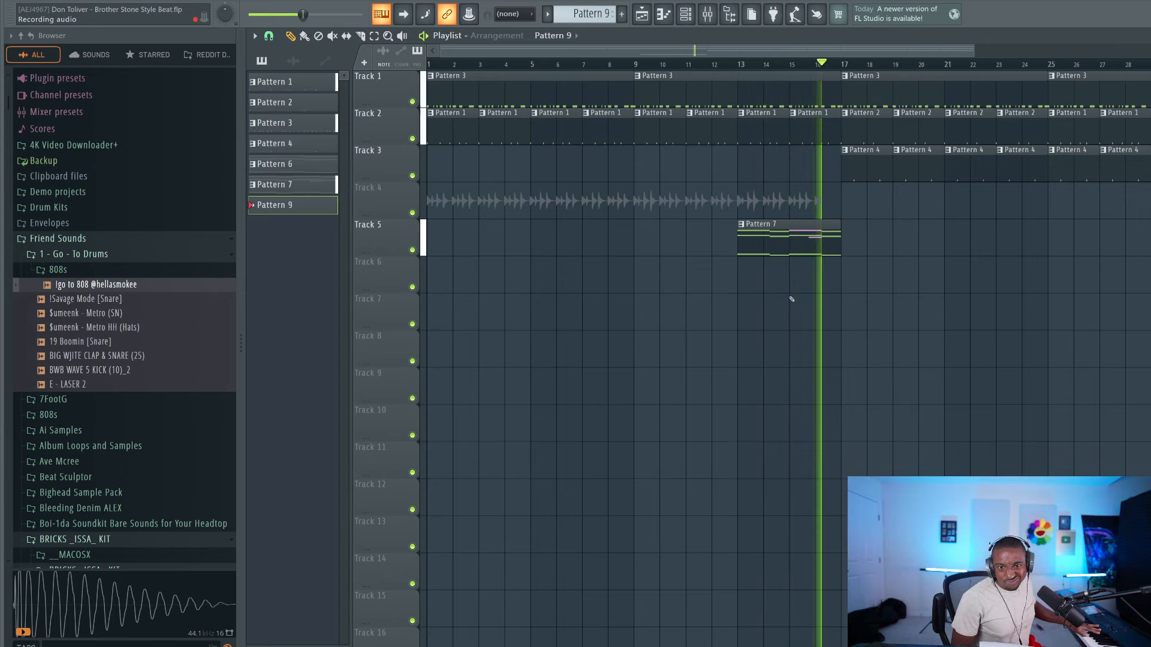
key("space")
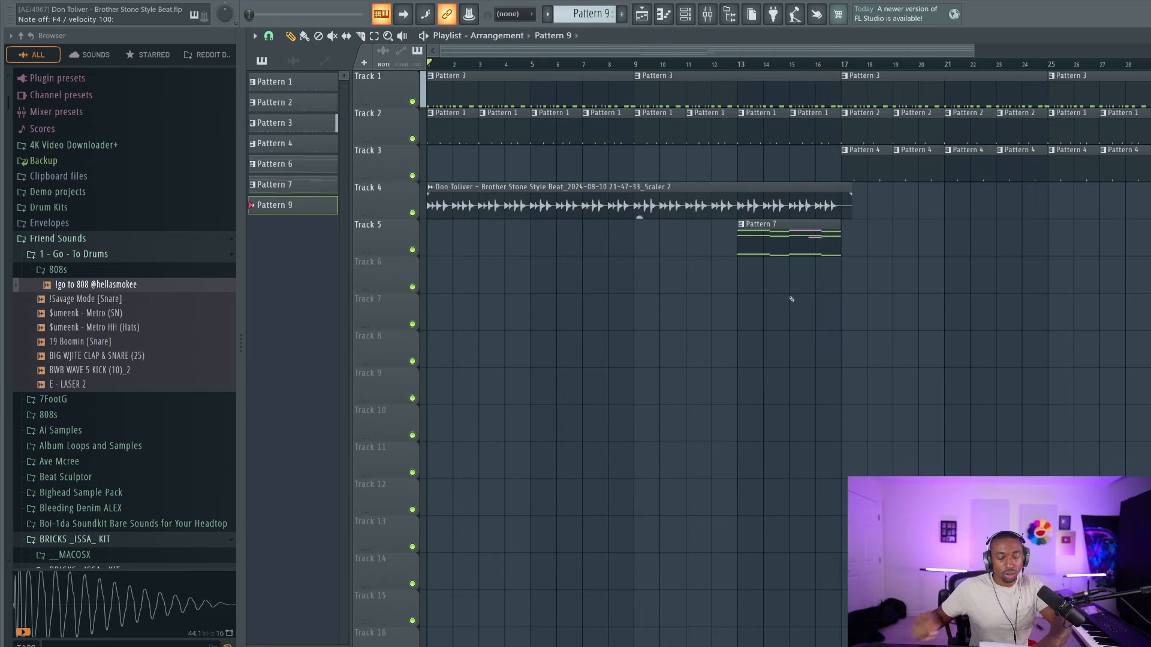
Save the project and play the arrangement from bar 1 with the recorded audio clip
key("ctrl+s")
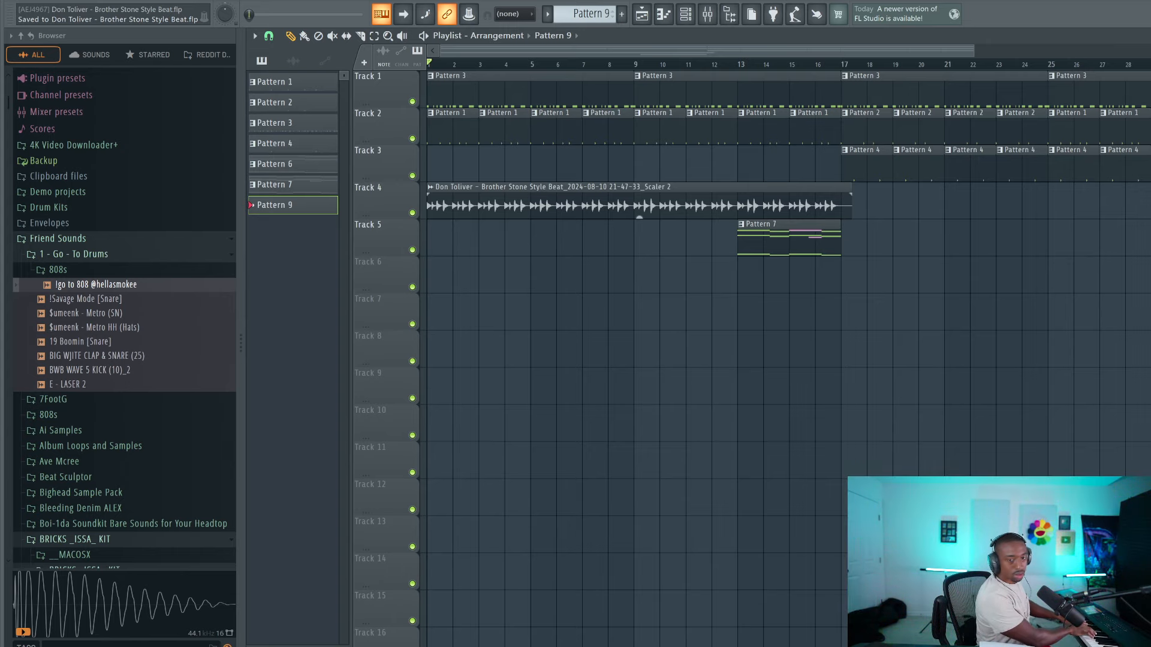
key("space")
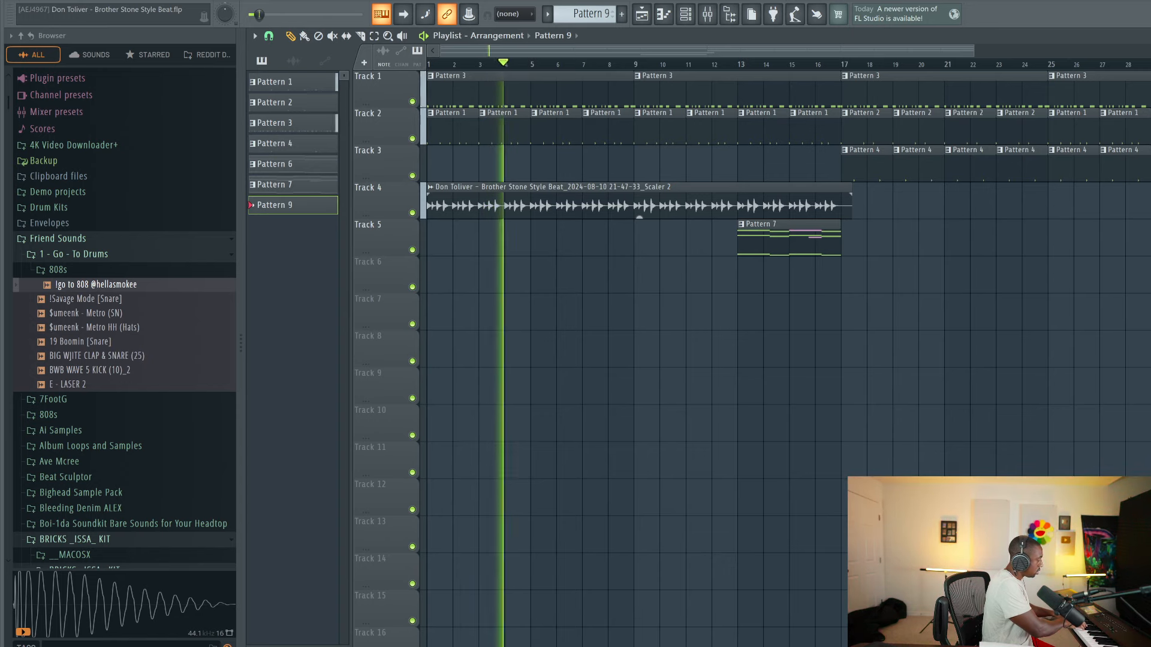
key("space")
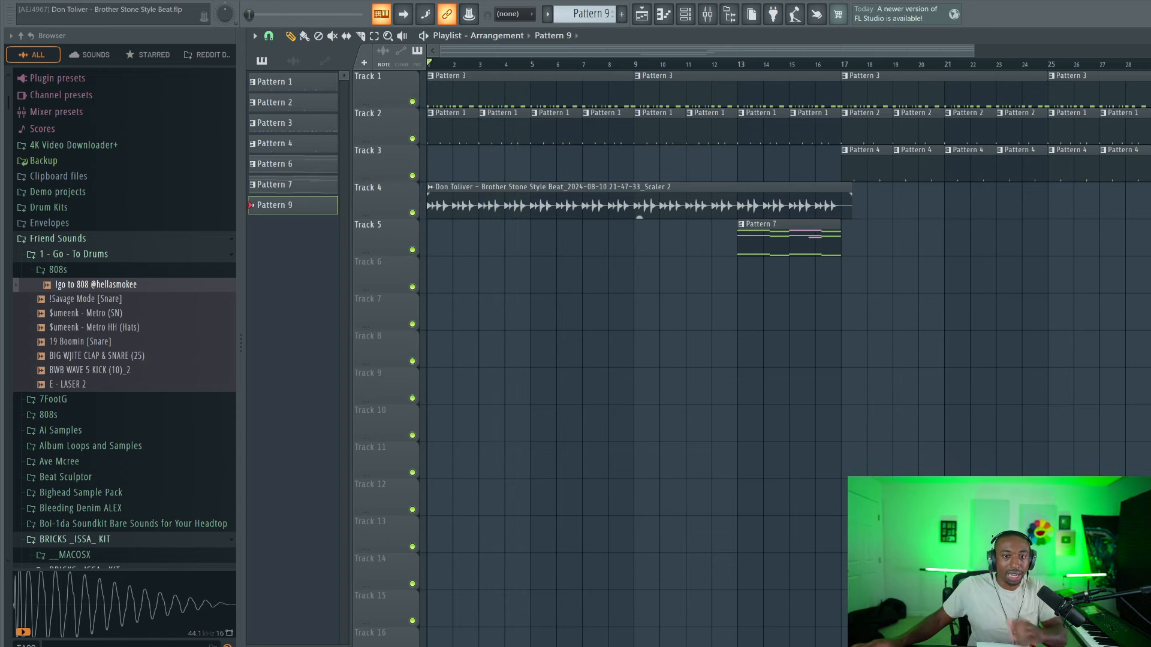
left_click(709, 16)
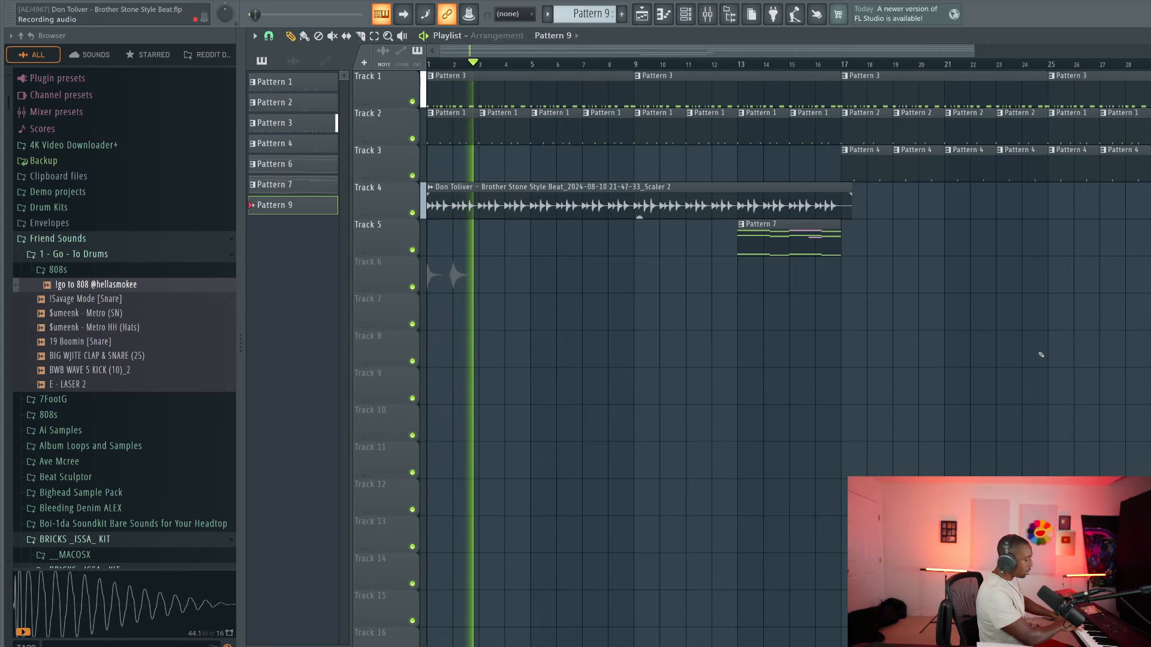
key("space")
right_click(472, 289)
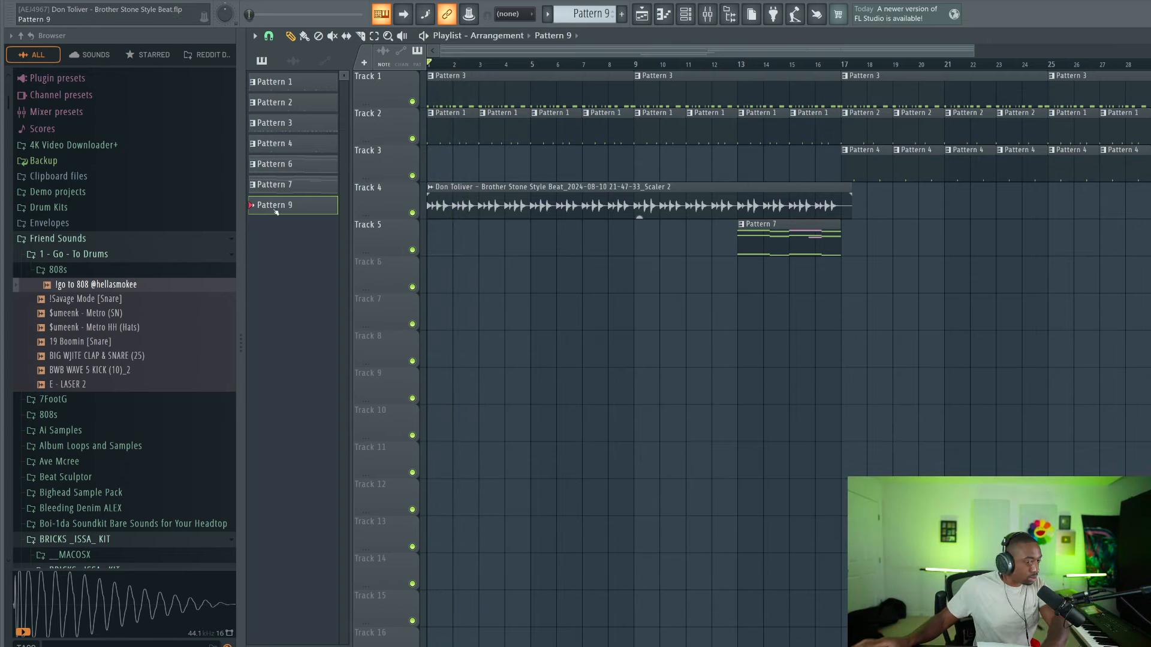
Record a second Scaler 2 input take as an audio clip on playlist Track 6, from bar 1 to about bar 17, and play it back
key("space")
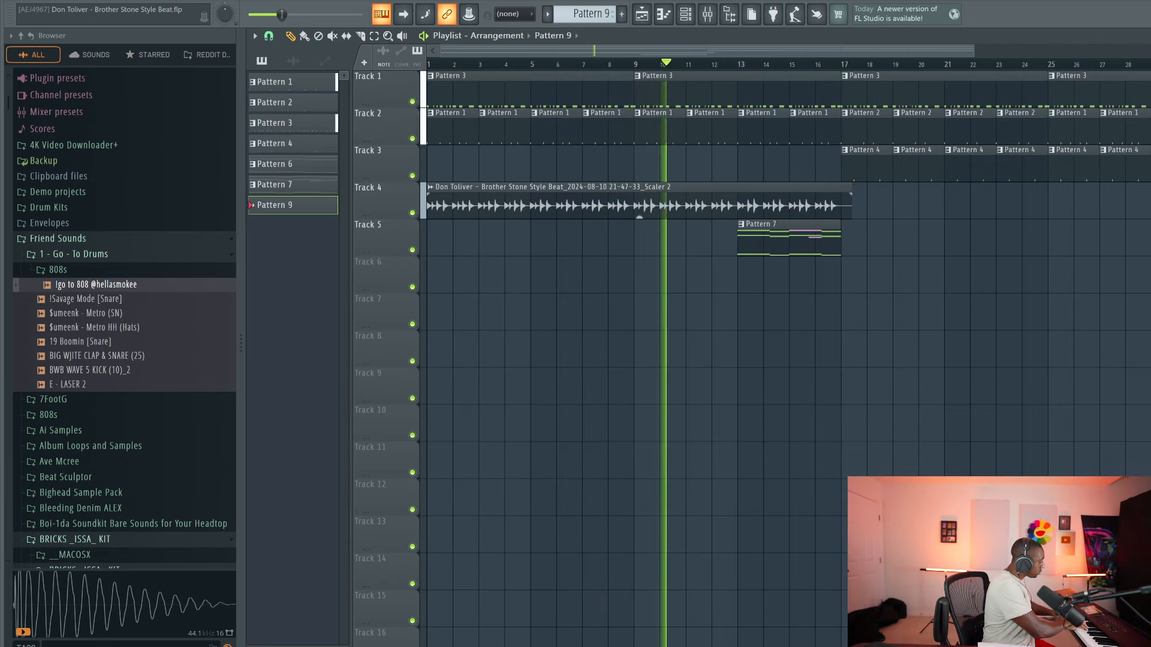
key("space")
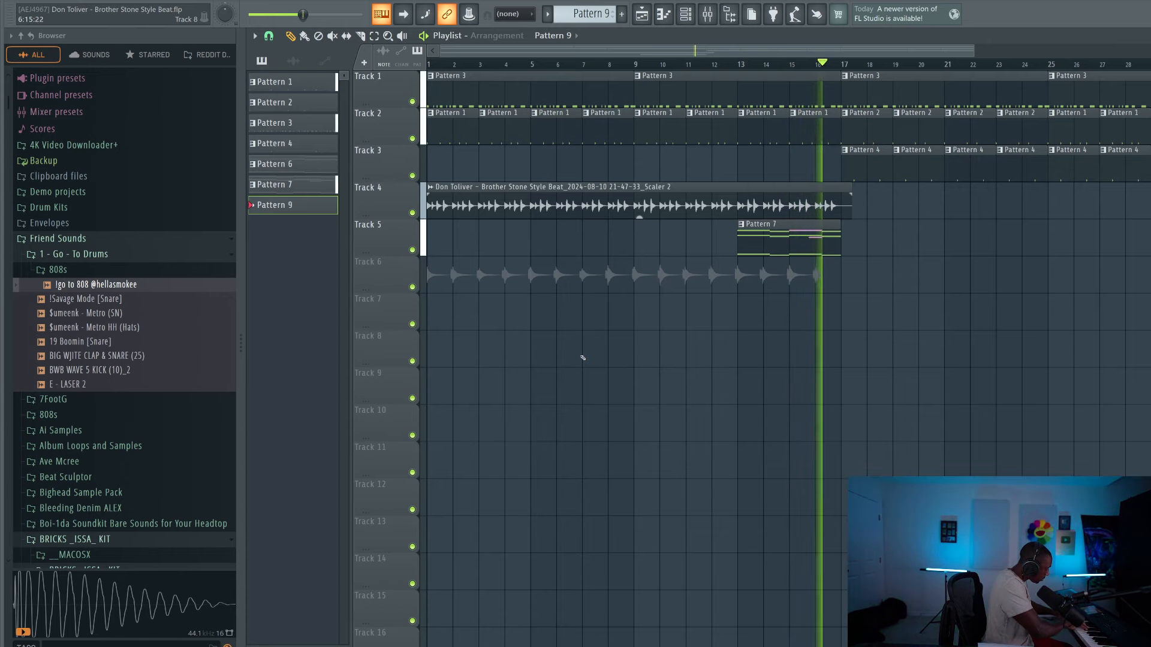
key("space")
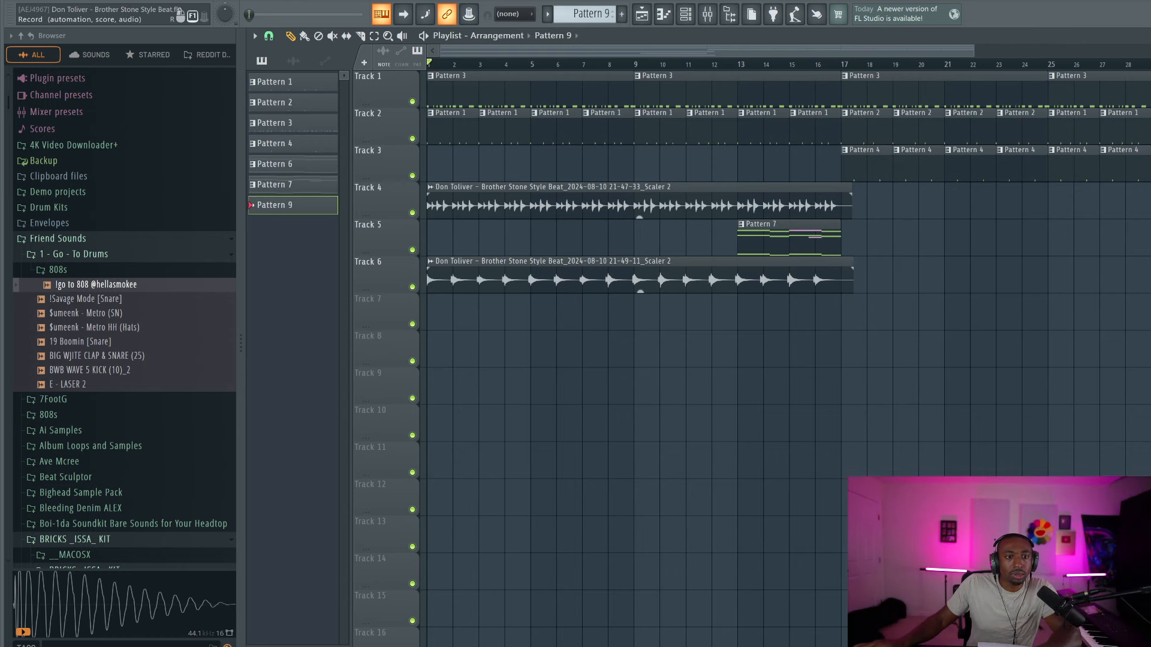
key("F6")
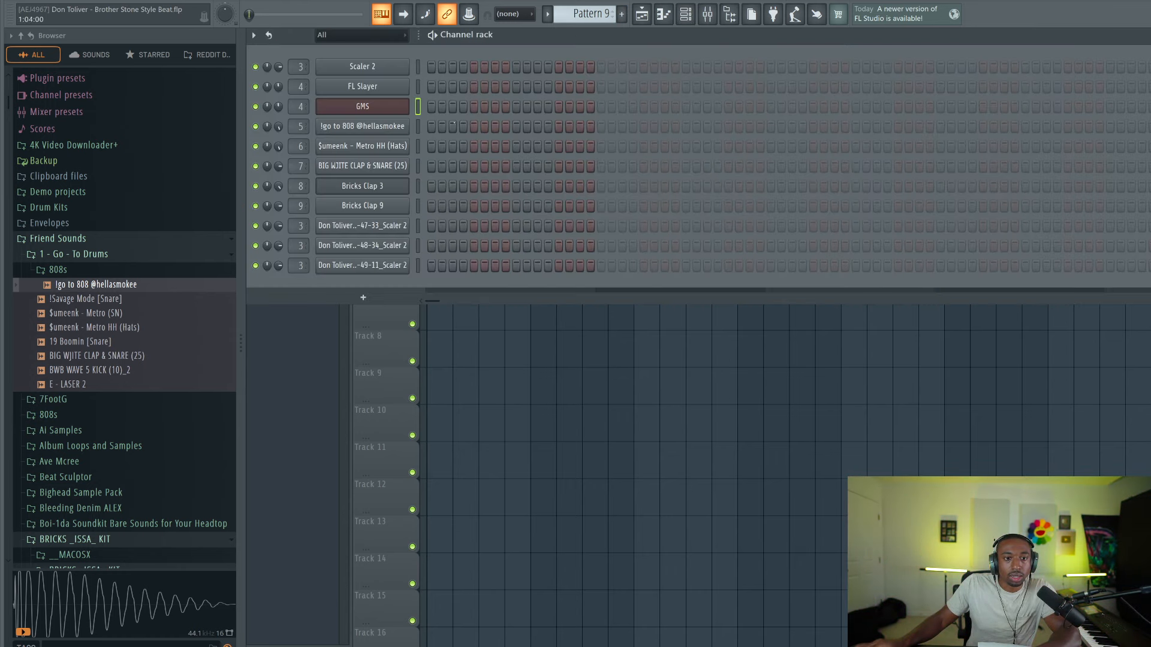
key("F6")
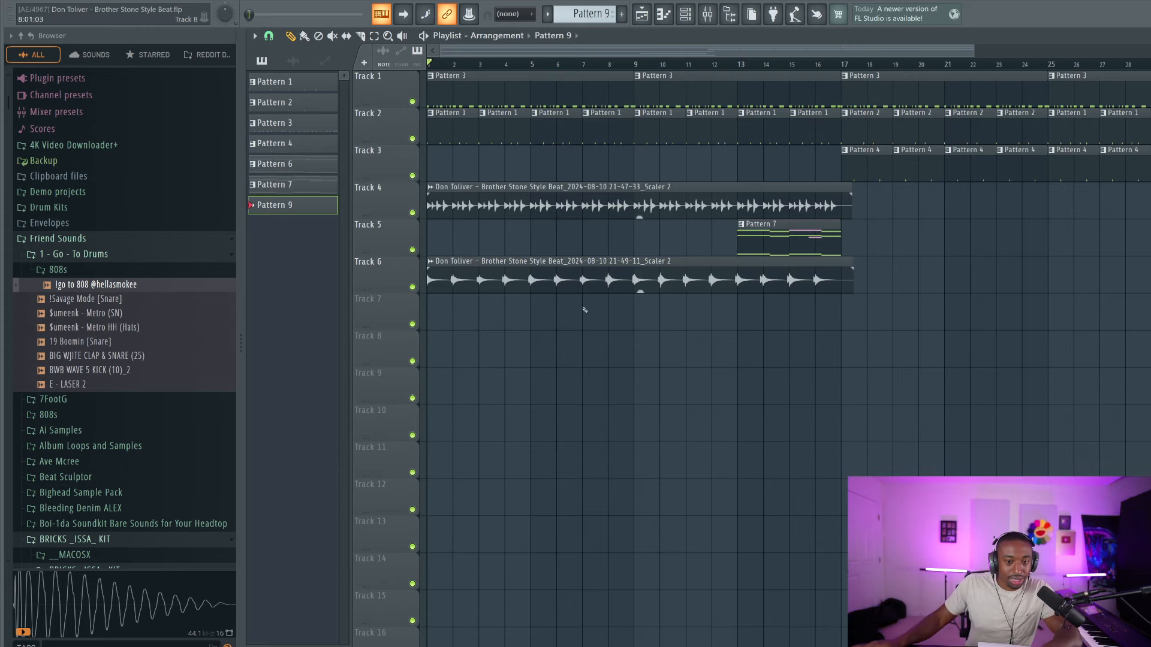
key("space")
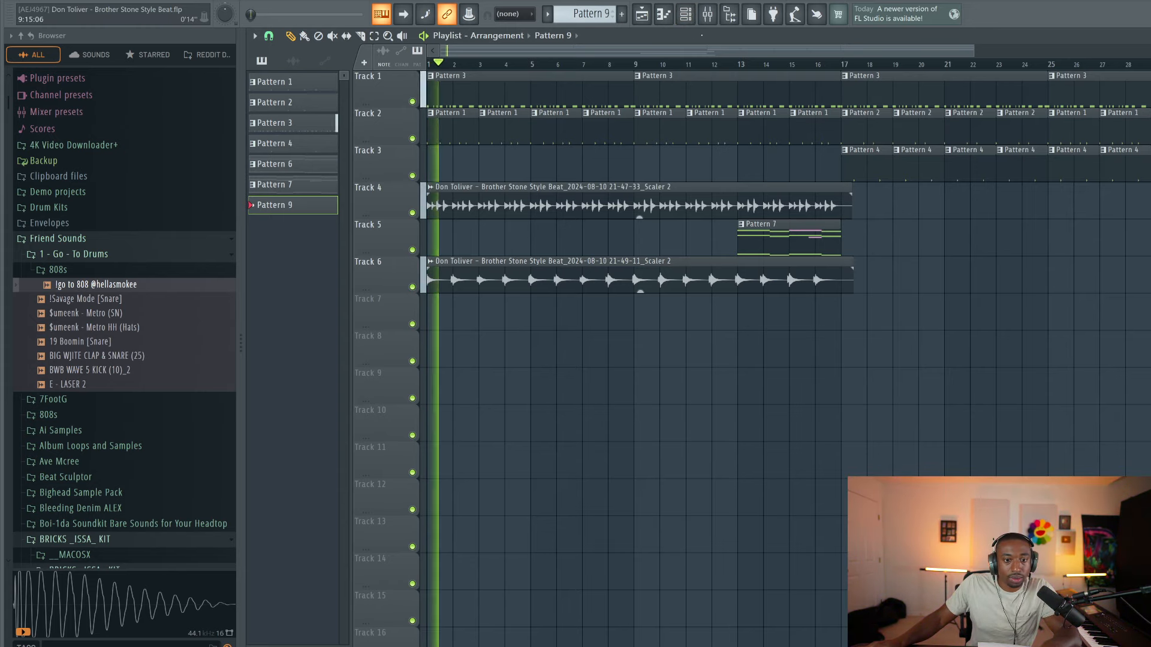
Route the three recorded Scaler 2 audio clip channels to their own mixer tracks 10, 11 and 12
left_click(685, 13)
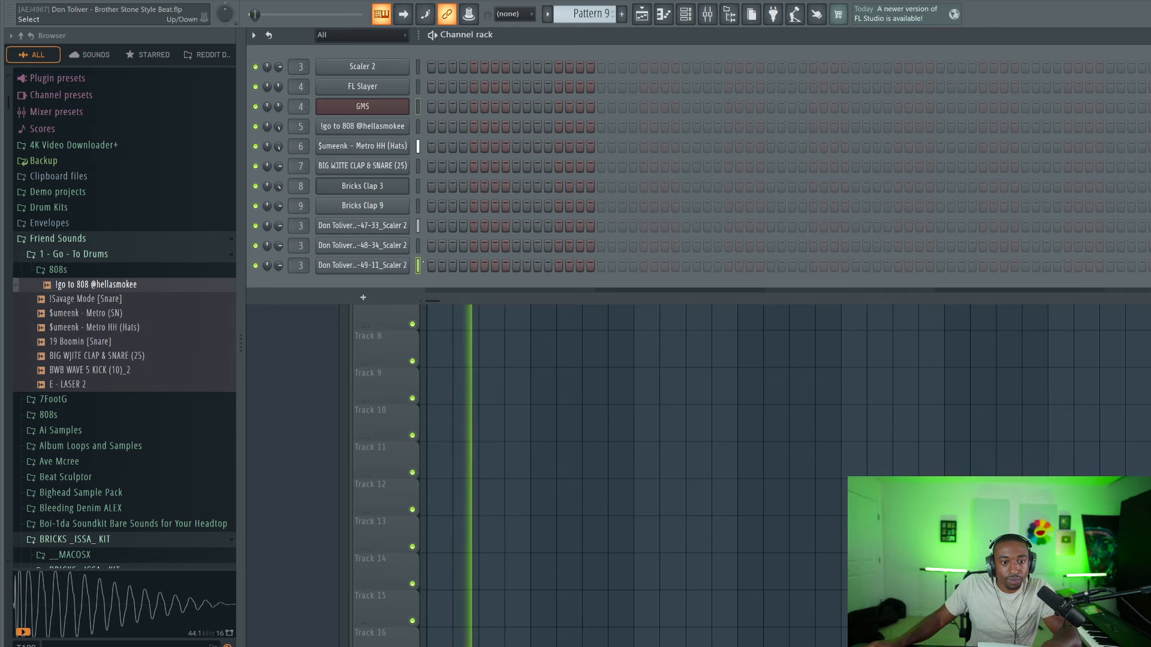
left_click(419, 266)
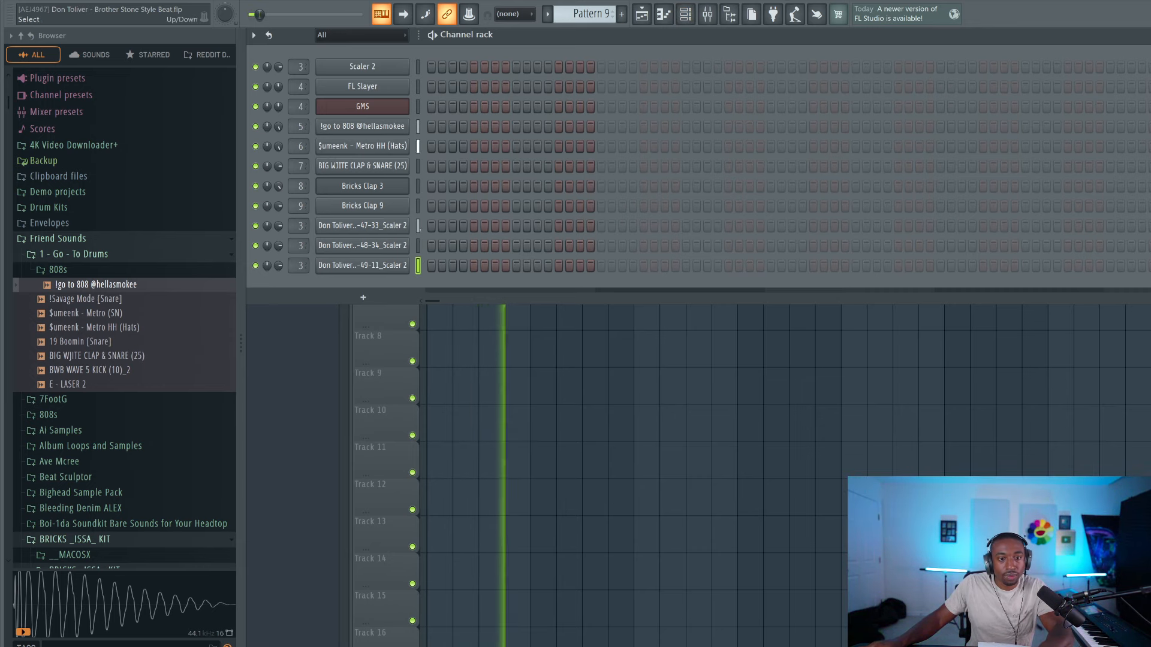
left_click_drag(419, 226, 419, 265)
key("space")
key("ctrl+l")
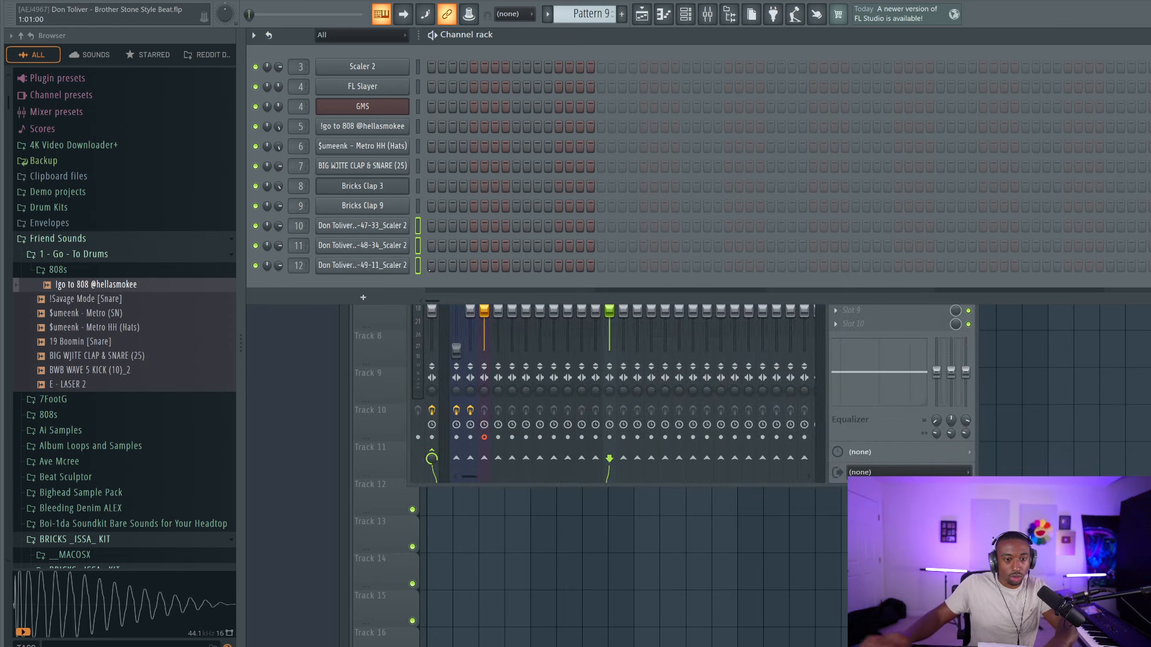
left_click(1108, 413)
Select the Track 4 and Track 6 audio clips and nudge them slightly later so Track 4's hits line up with bar 2
scroll(496, 71, "up", 6)
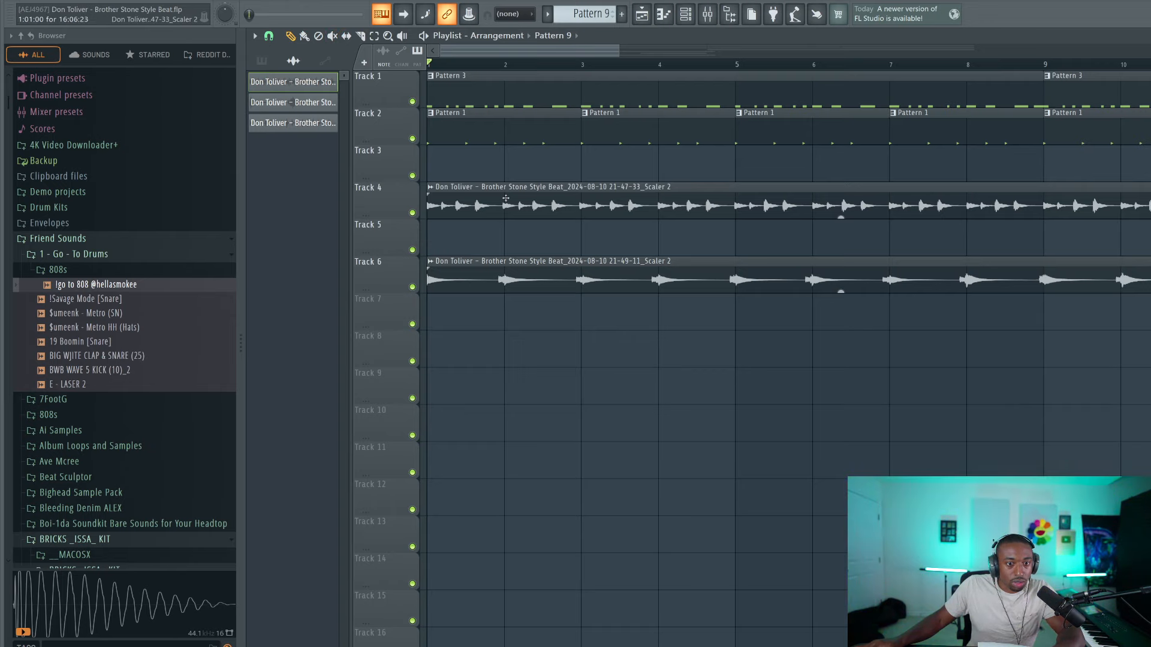
key("space")
key("ctrl+a")
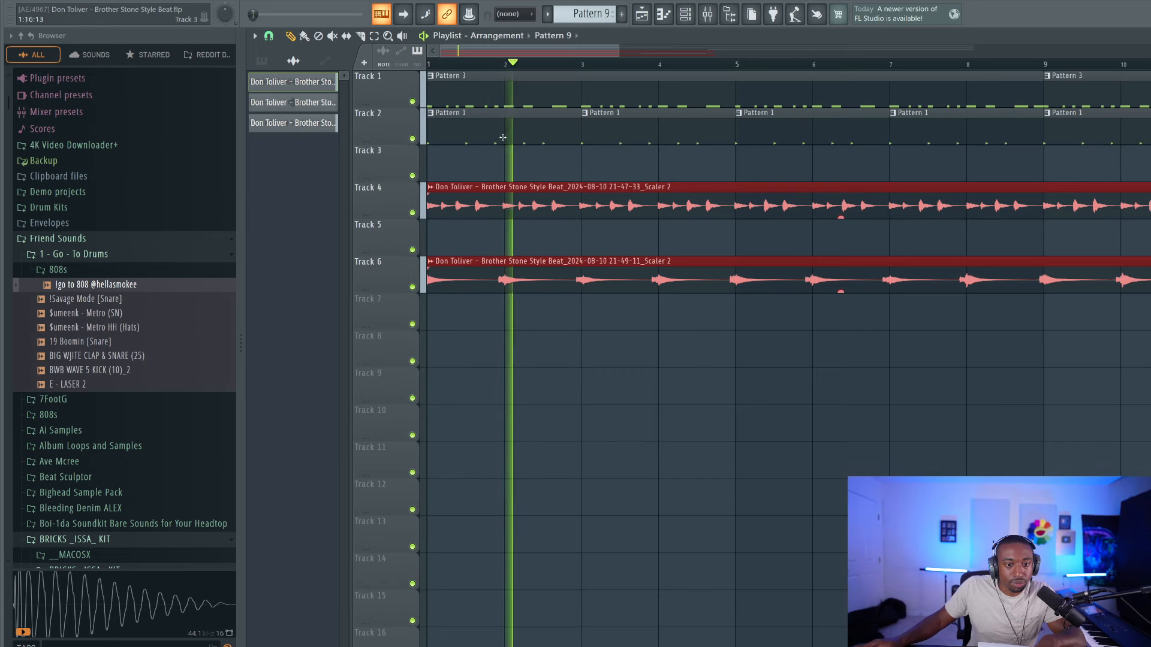
key("space")
scroll(505, 198, "up", 5)
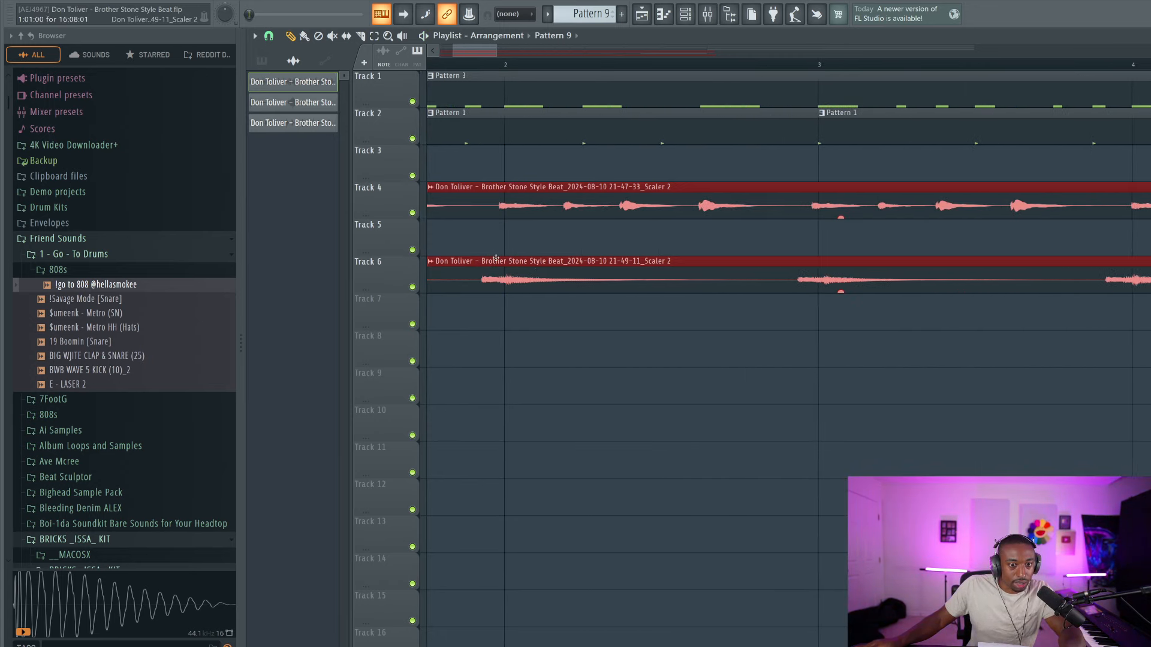
left_click_drag(501, 259, 505, 261)
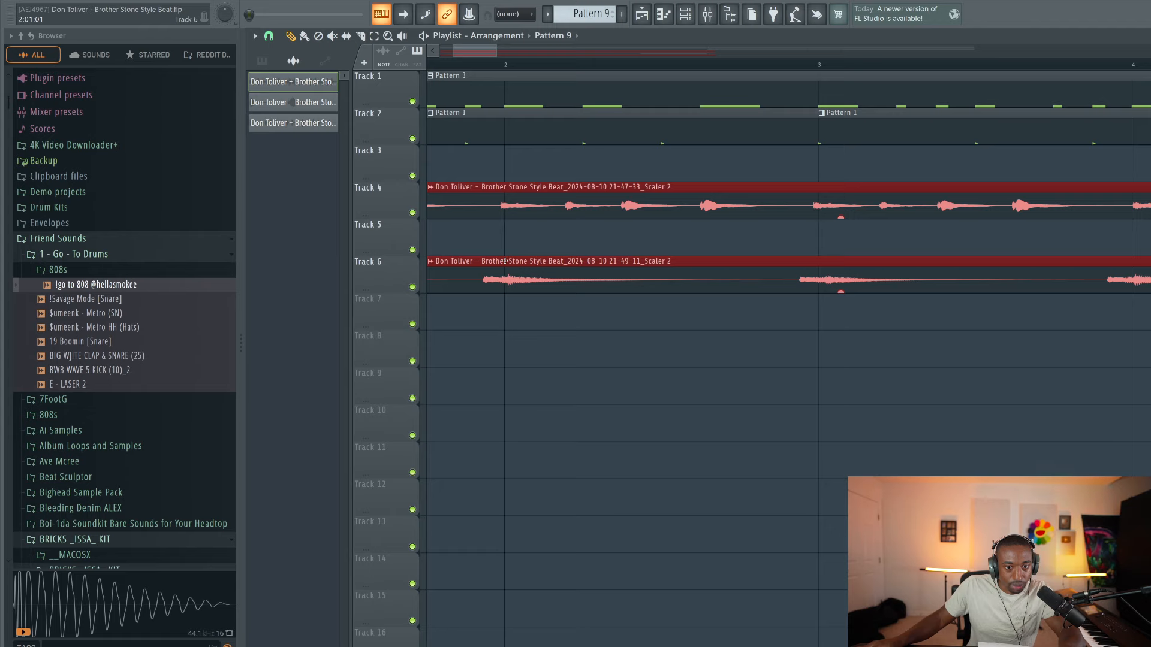
key("space")
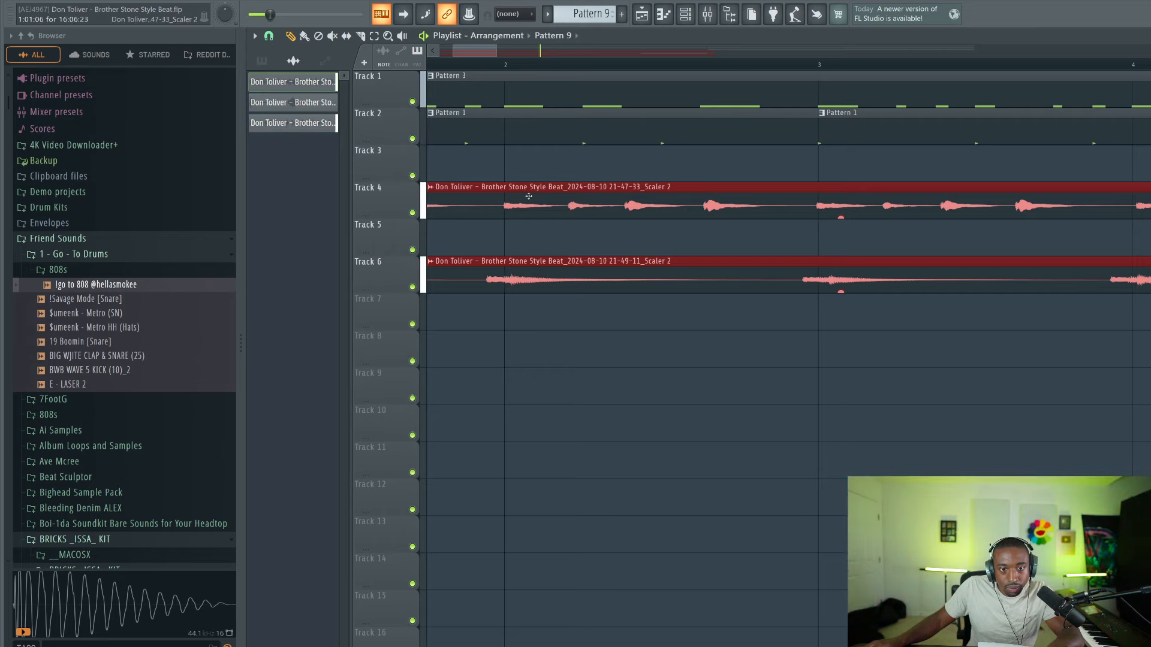
Fine-tune the timing of the two selected audio clips against the bar 2 line during playback
scroll(503, 64, "down", 8)
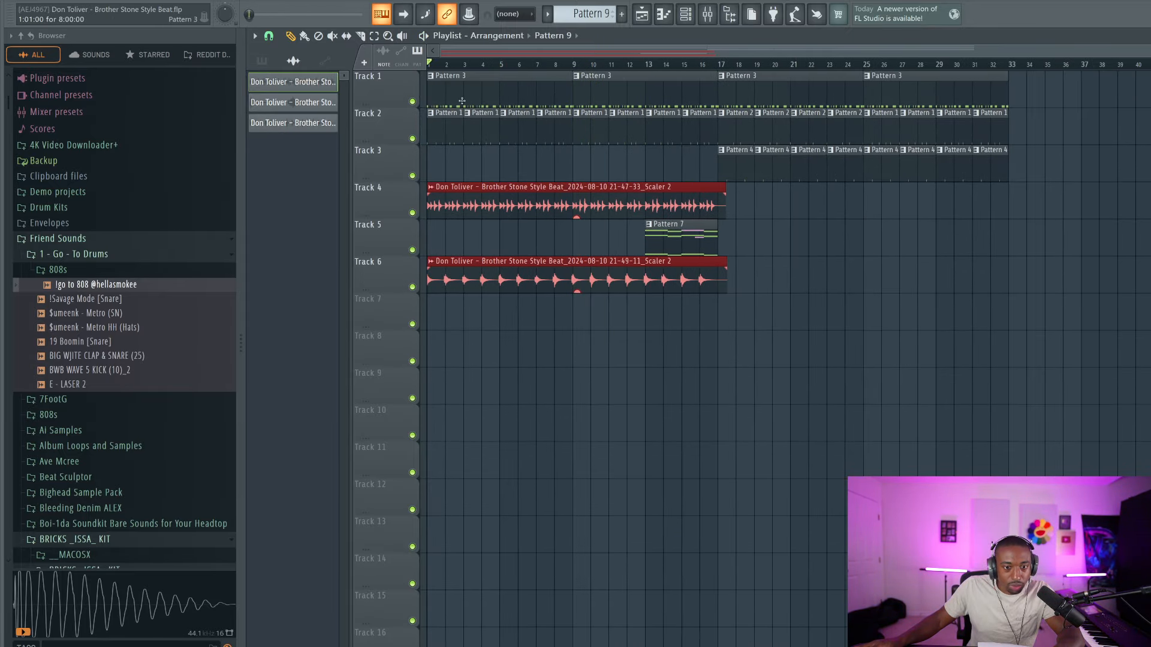
scroll(465, 70, "up", 5)
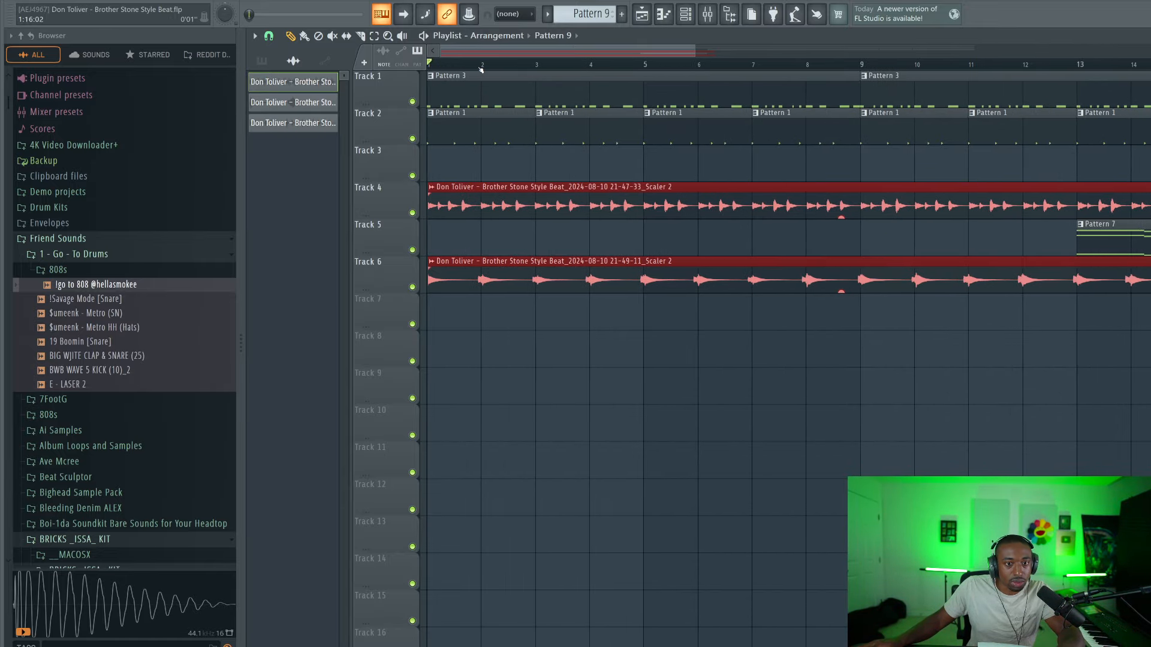
scroll(480, 69, "up", 6)
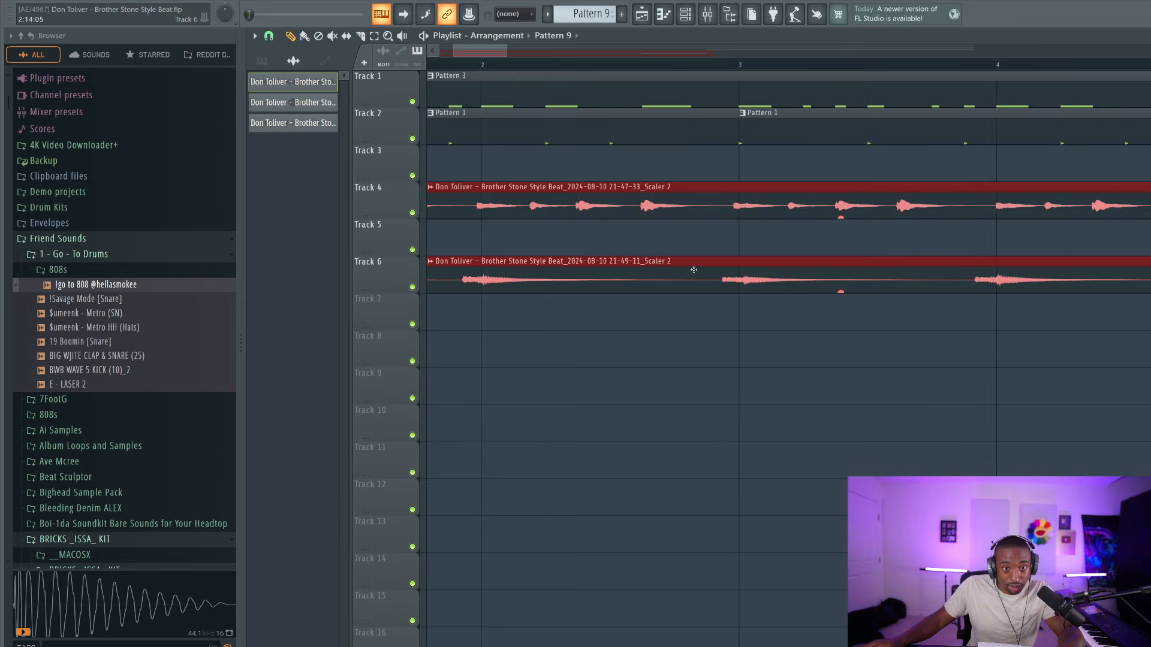
scroll(491, 197, "up", 3)
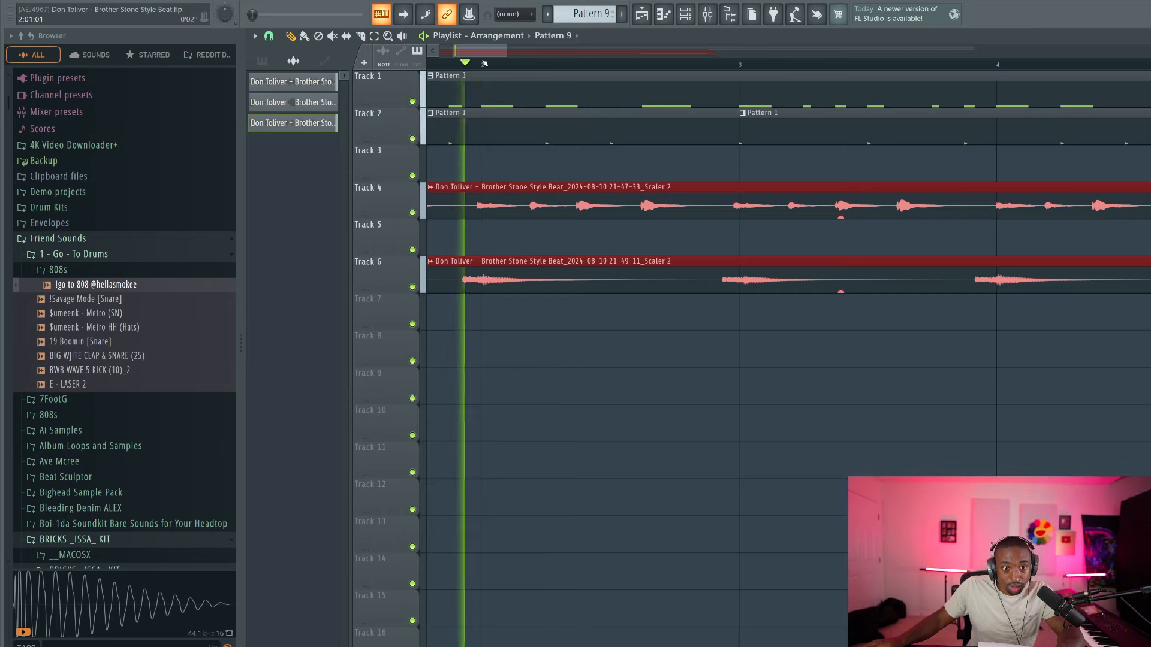
left_click_drag(498, 215, 490, 215)
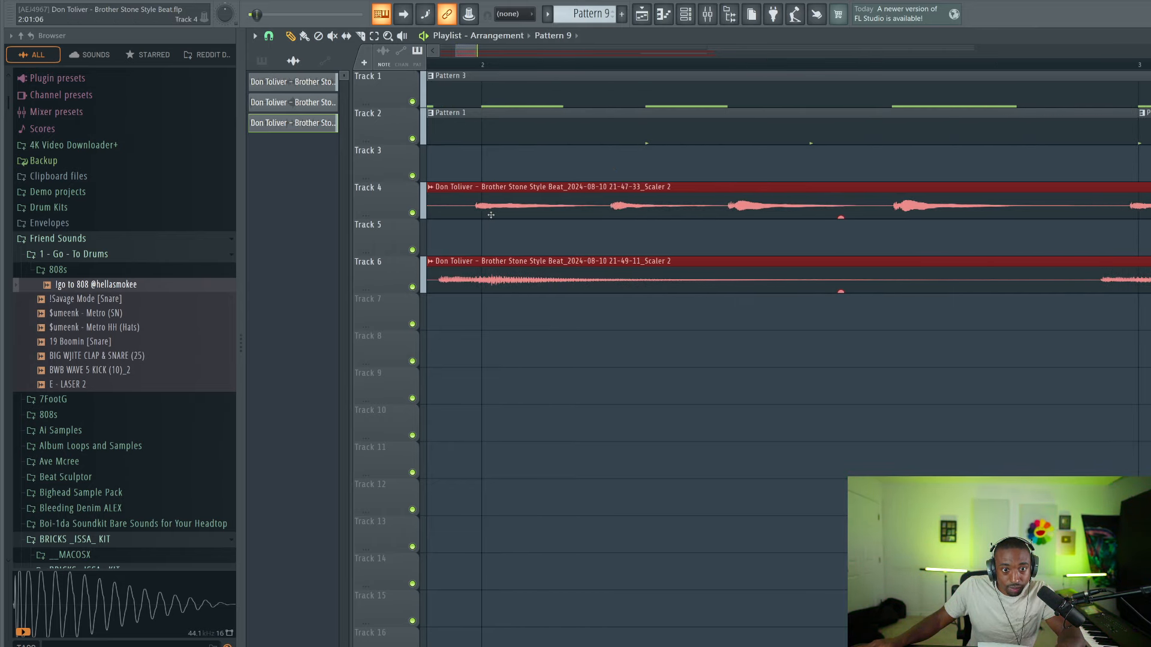
scroll(539, 64, "down", 5)
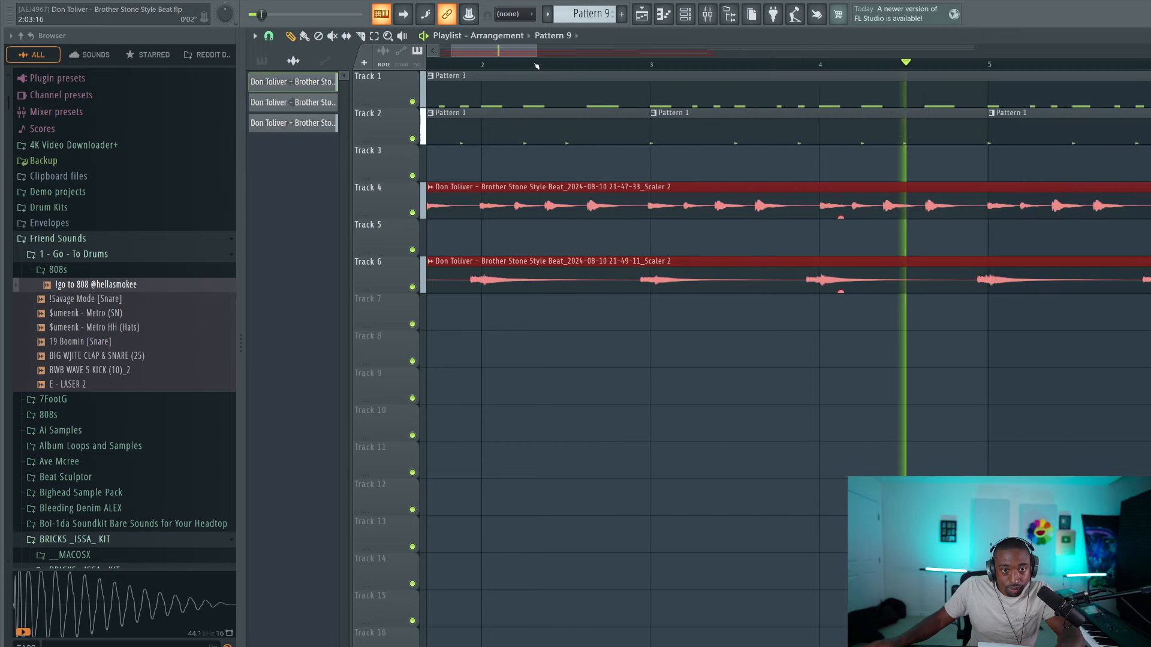
Lower the fader of mixer track 12 slightly and raise the 808's mixer track 5 to 112% volume
left_click(685, 13)
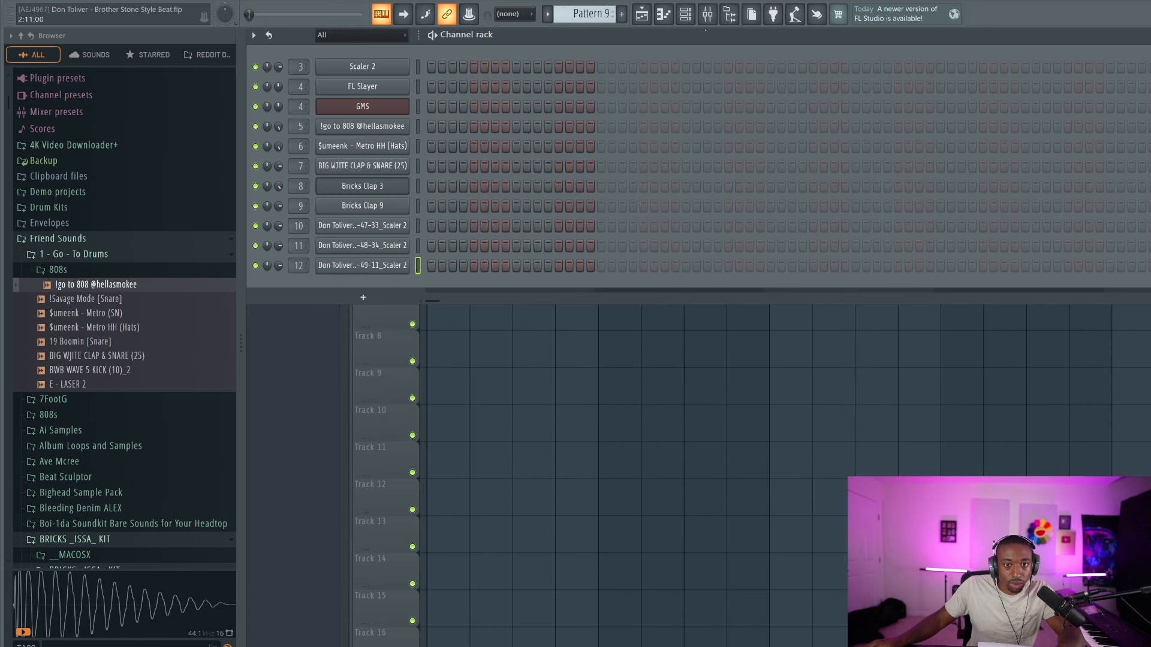
left_click(707, 14)
key("space")
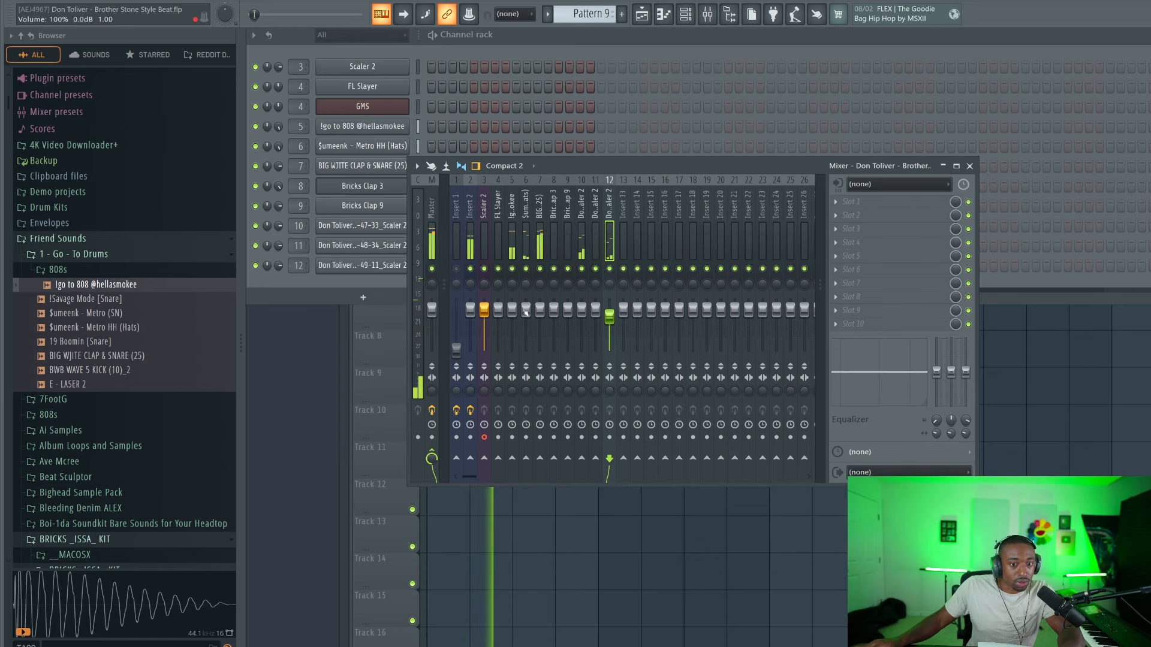
left_click_drag(512, 310, 512, 305)
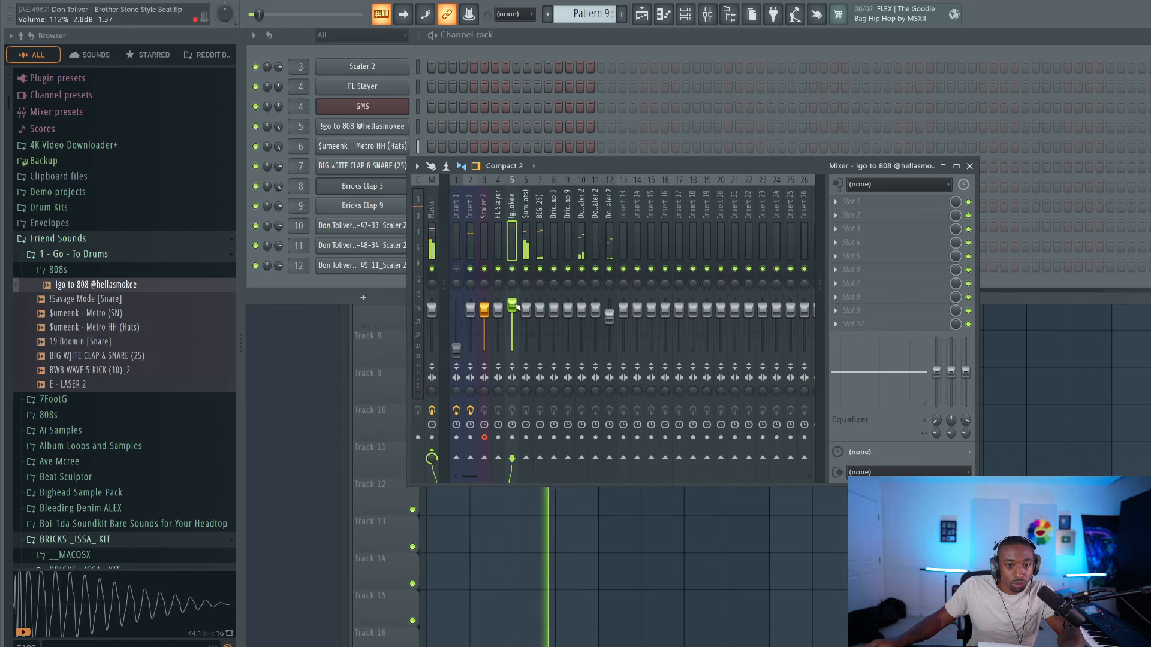
key("F5")
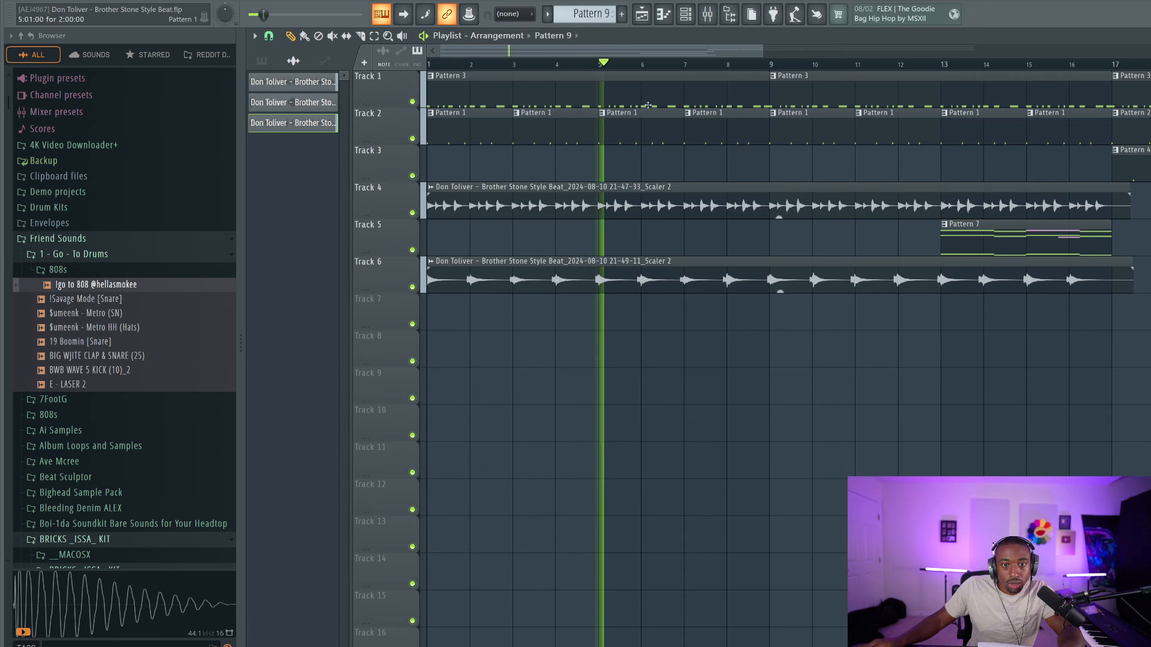
key("space")
key("F6")
key("space")
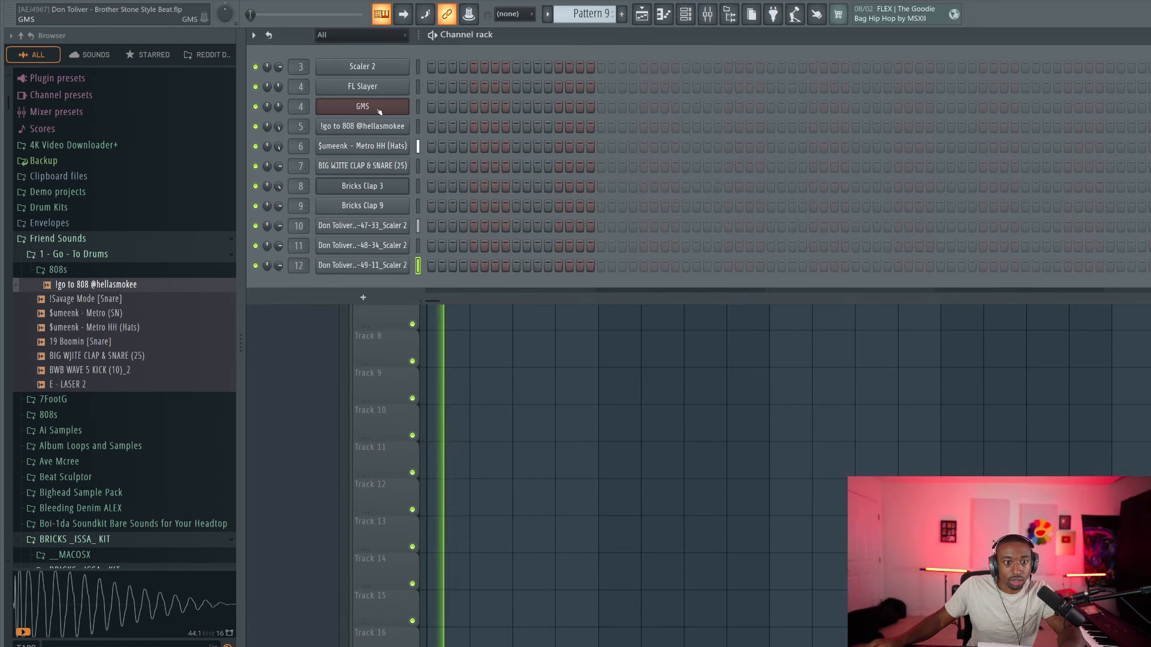
left_click(368, 125)
left_click_drag(637, 157, 592, 149)
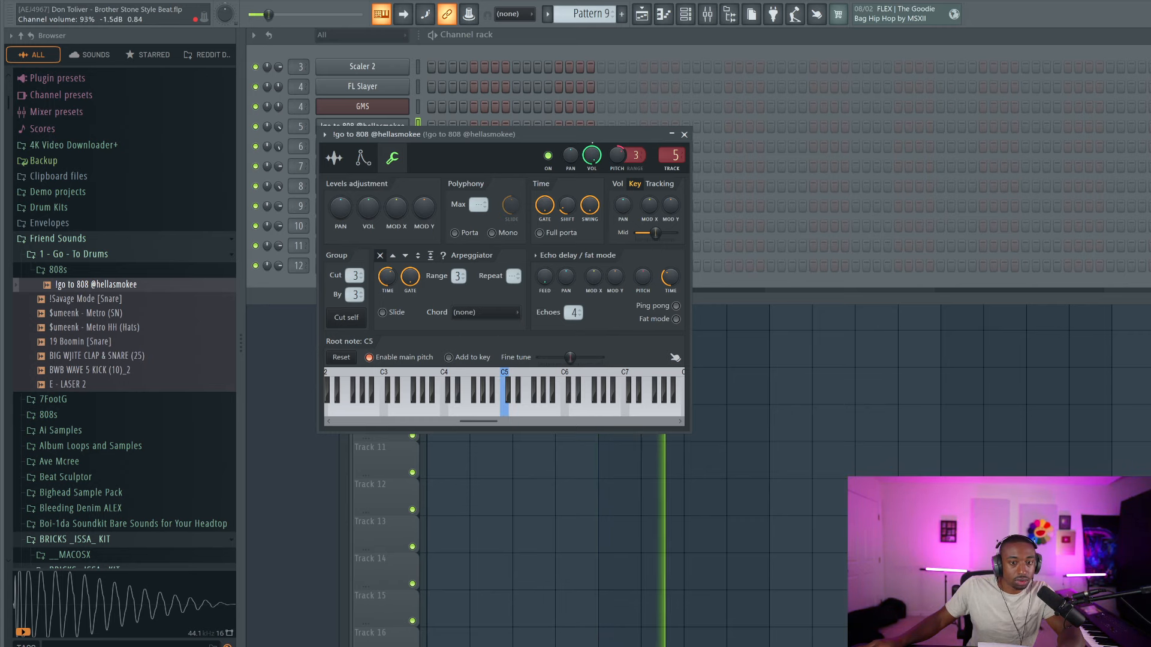
left_click(684, 136)
left_click(714, 365)
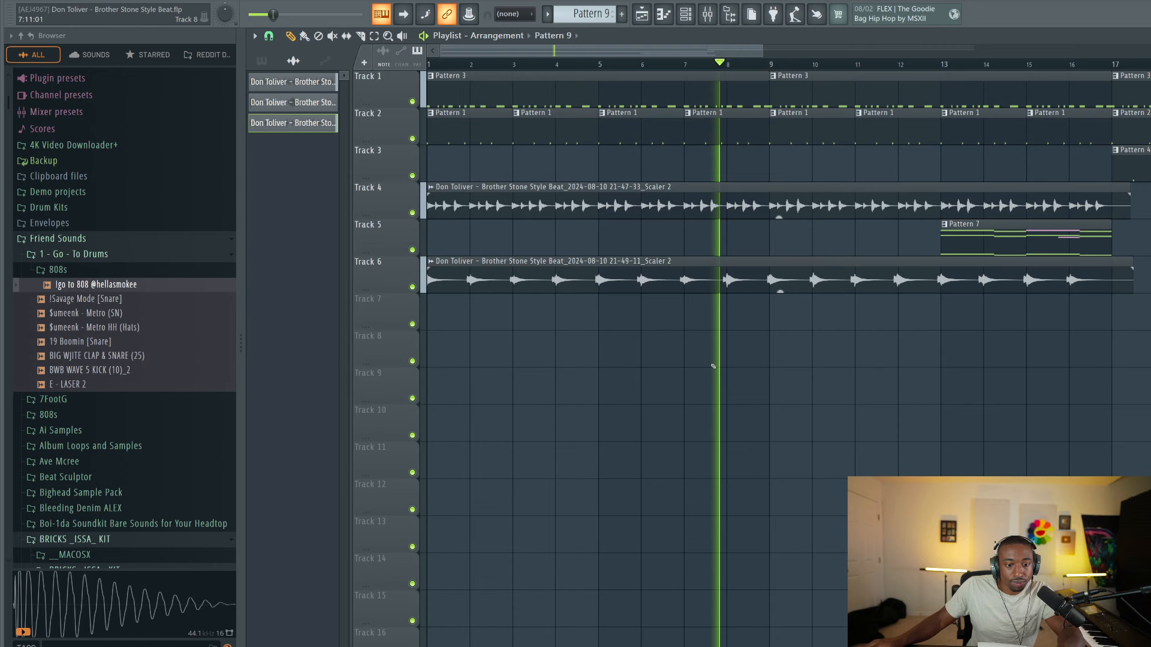
key("space")
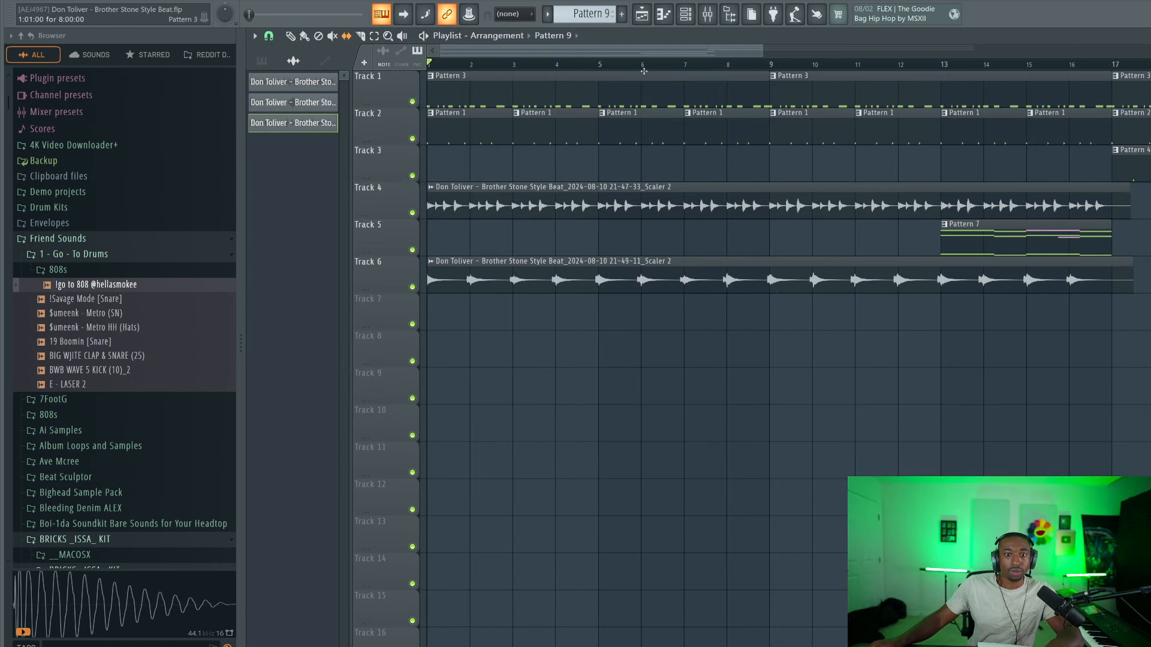
Make the Pattern 1 clip at bar 15 unique as Pattern 2 and remove its last two 808 hits
scroll(644, 71, "down", 2)
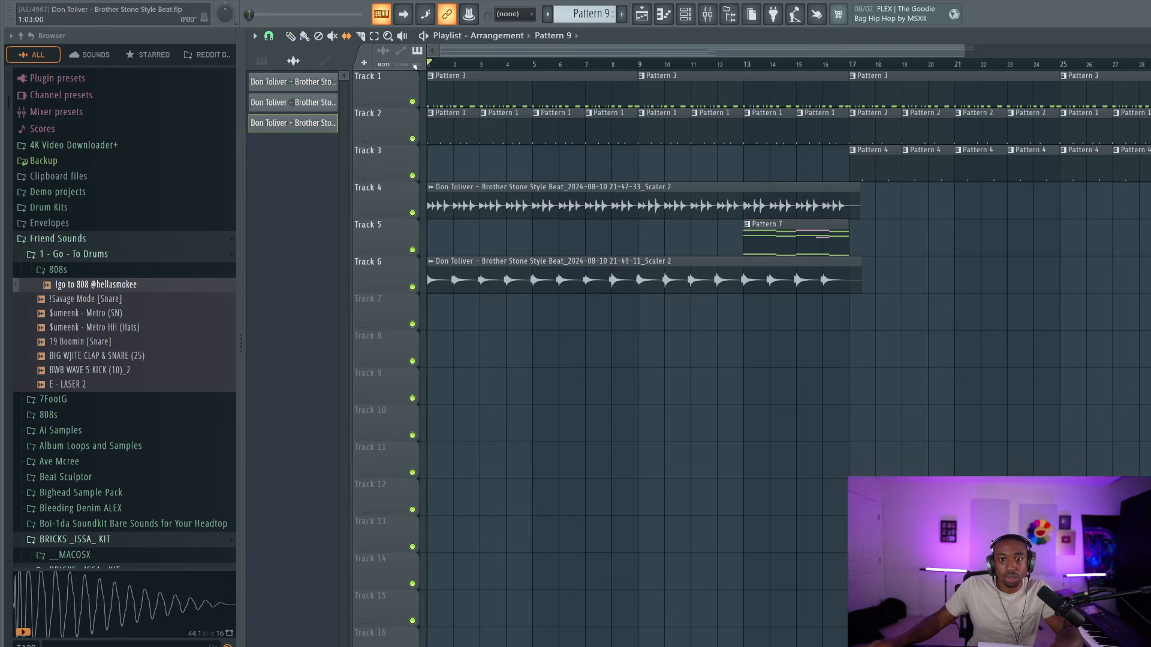
left_click(799, 112)
left_click(833, 225)
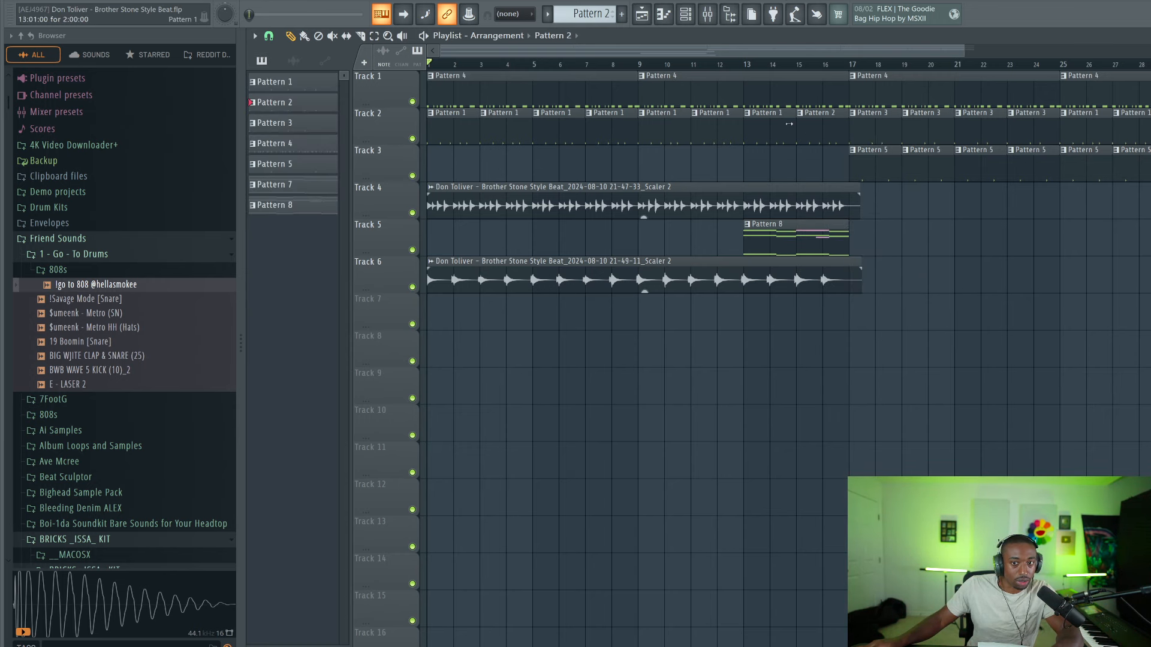
double_click(806, 122)
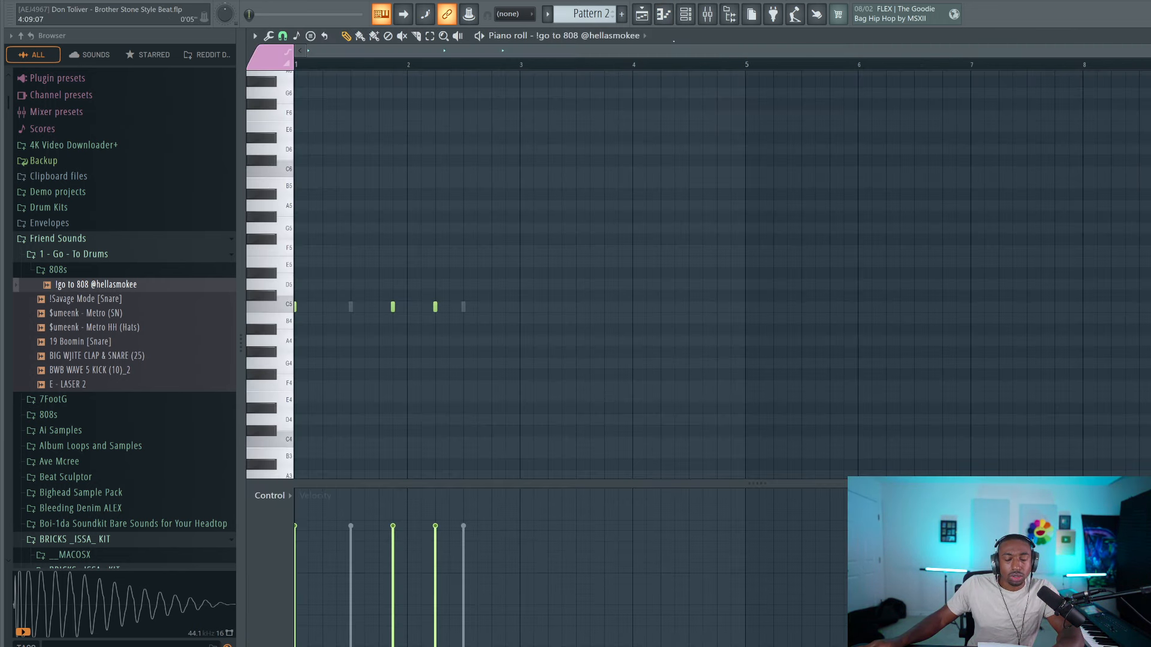
left_click(685, 13)
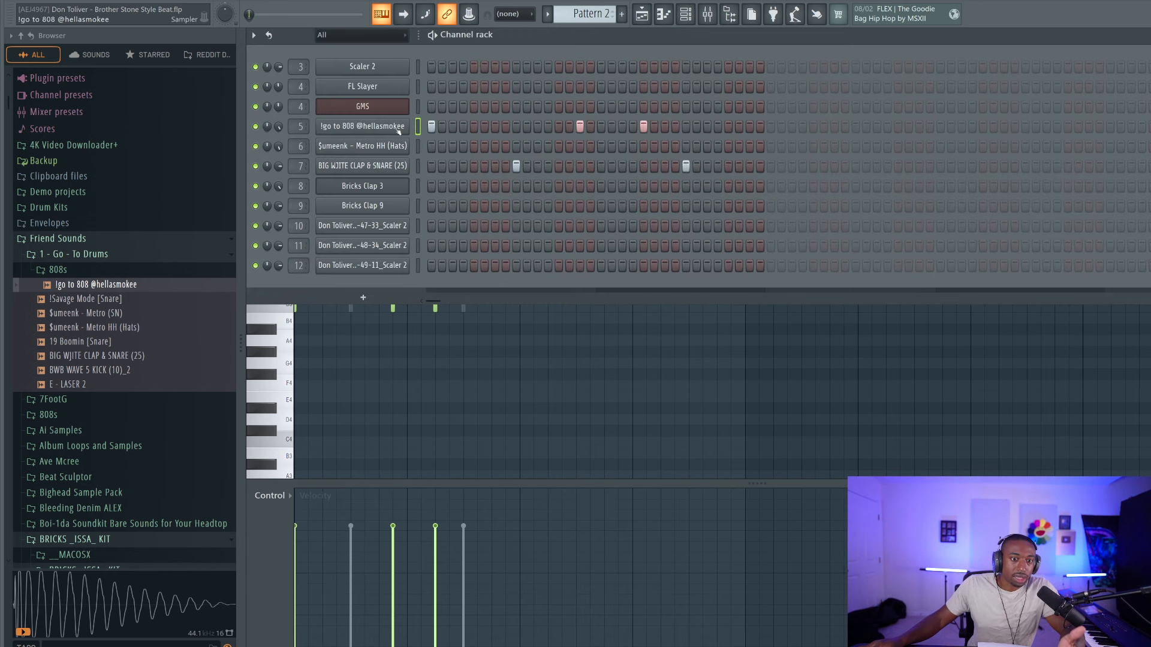
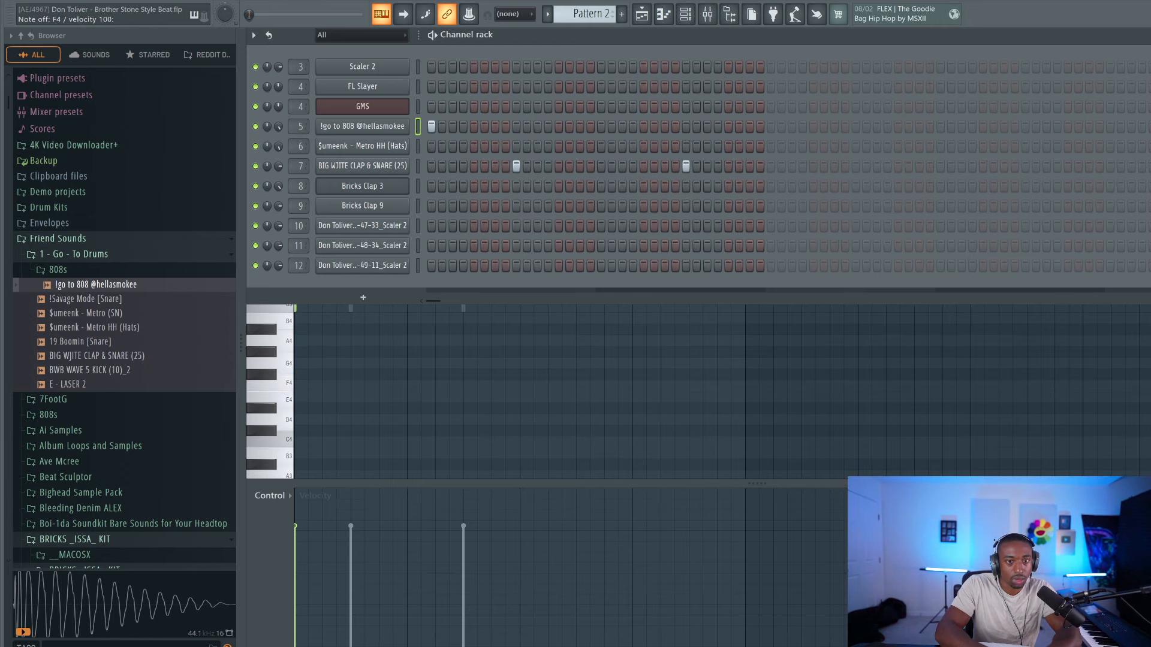
Record a descending 808 run of C5, C5, B4, A4 and F4 in bar 2 of Pattern 2
key("n")
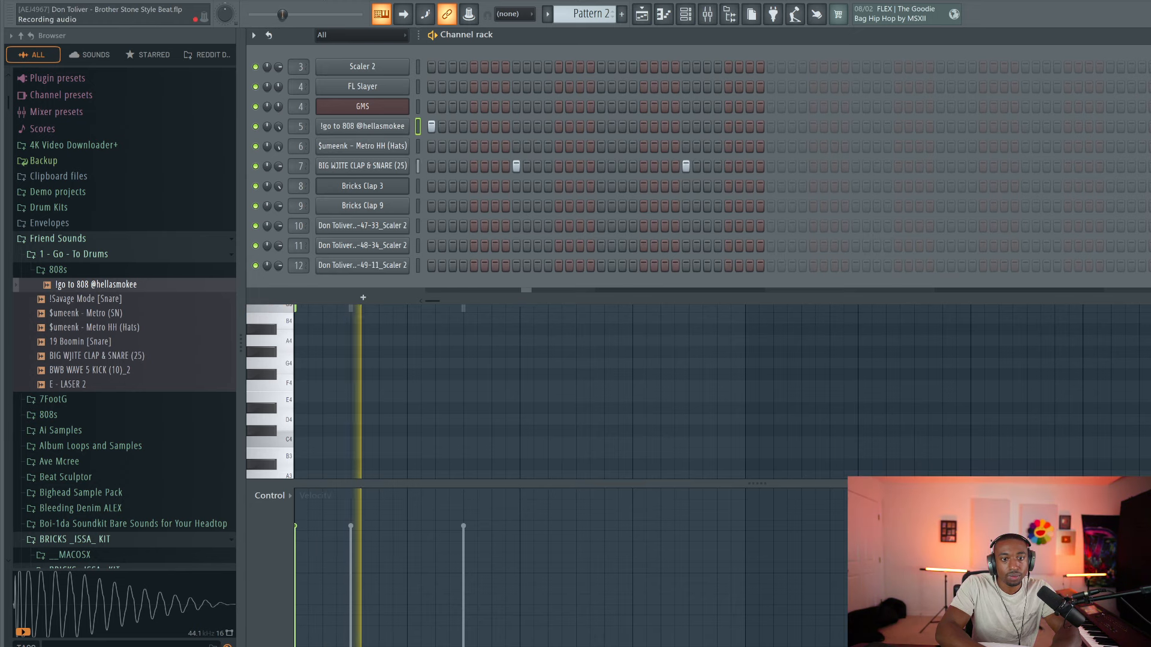
key("q")
key("q")
key("n")
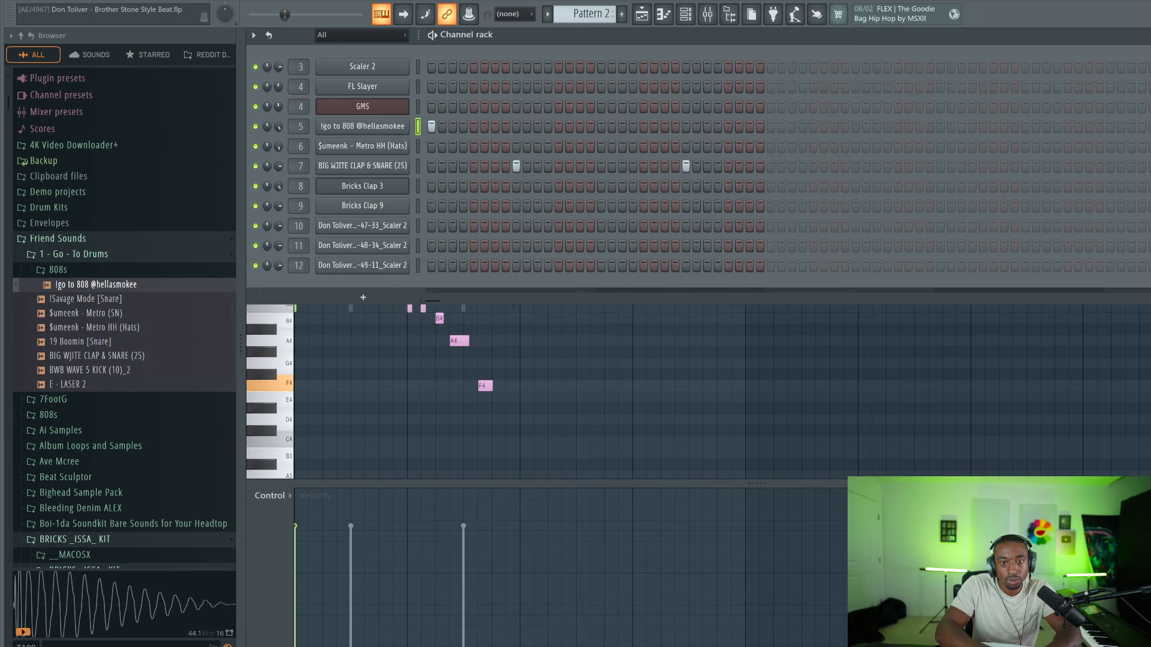
key("space")
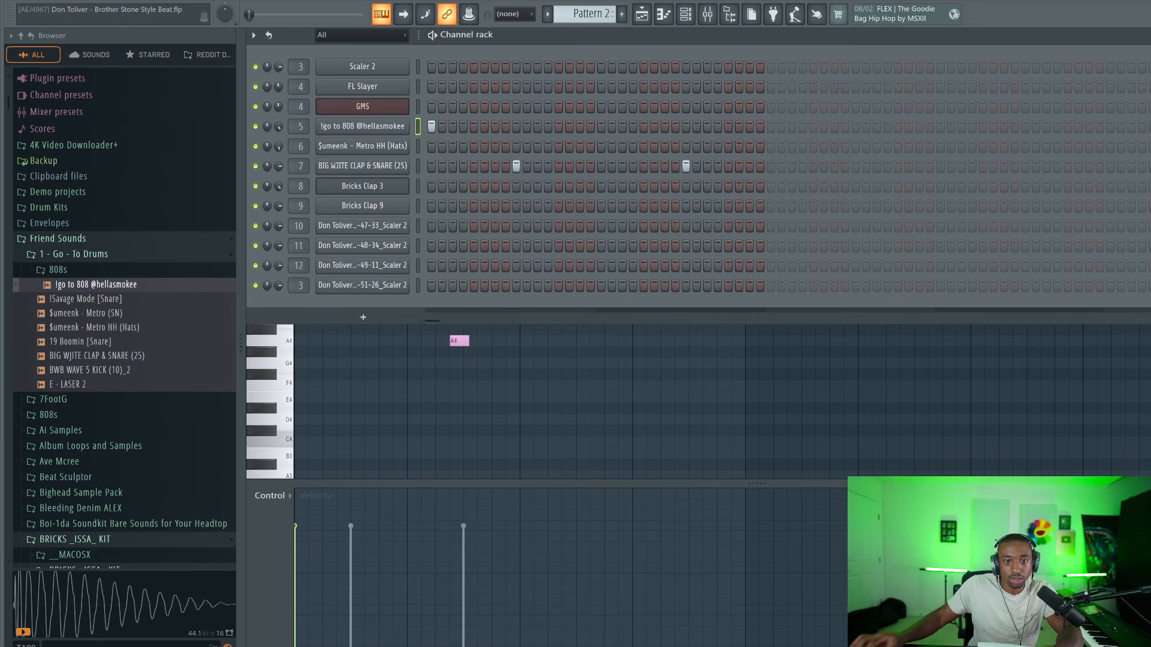
right_click(395, 133)
left_click(436, 123)
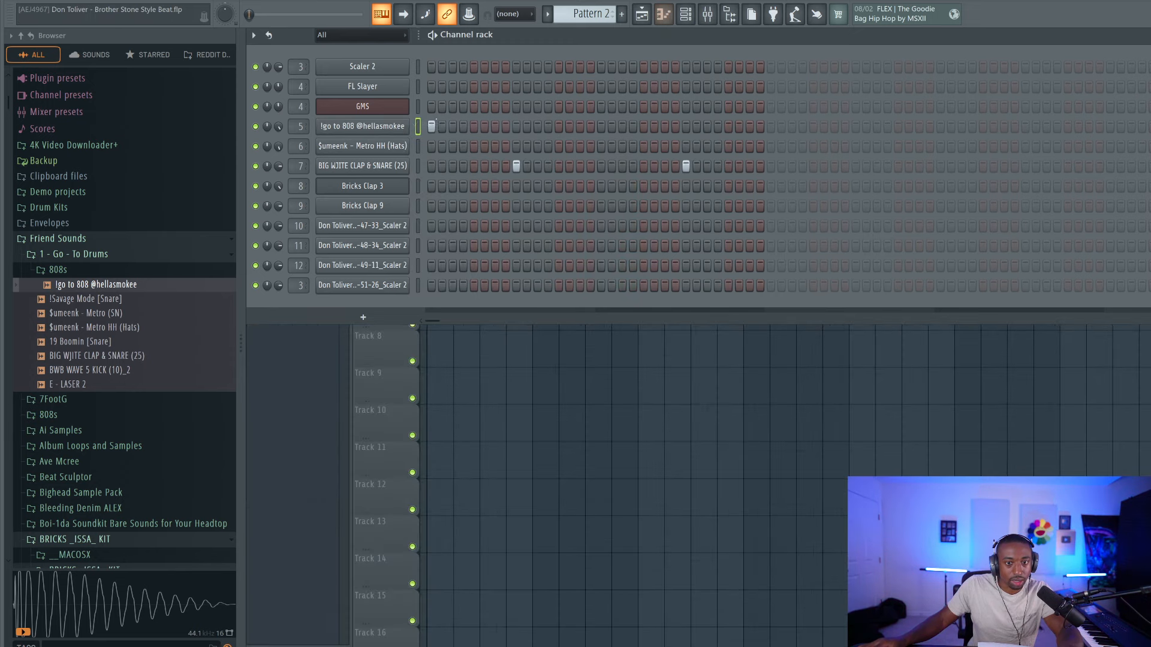
right_click(403, 125)
left_click(436, 123)
key("alt+q")
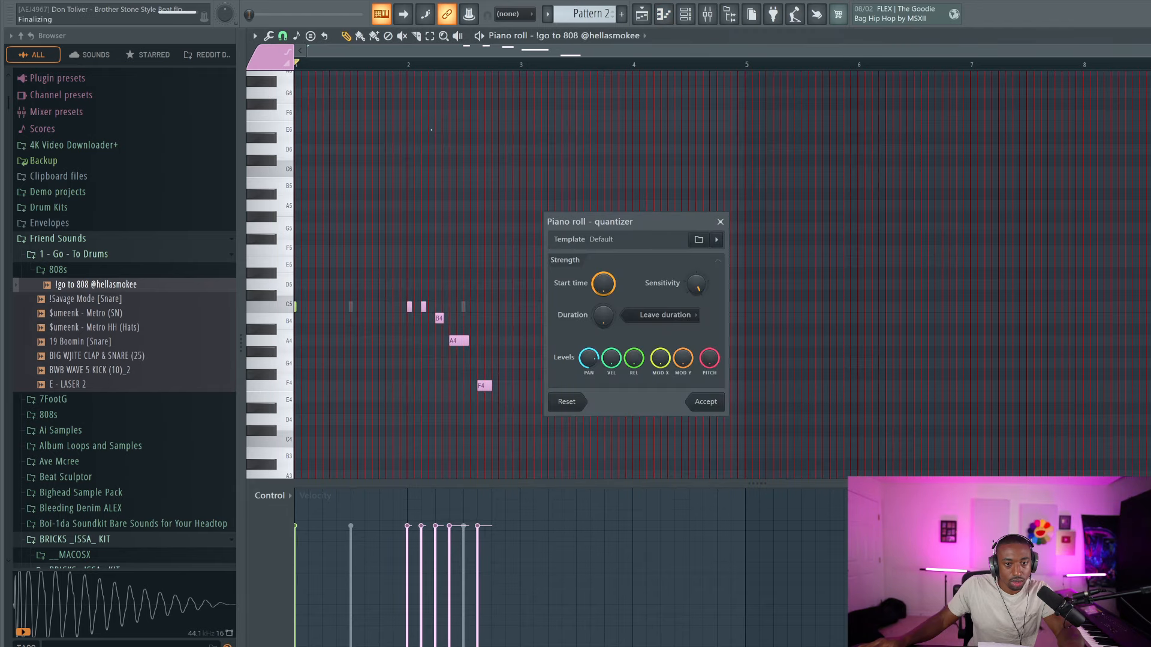
key("Return")
key("space")
Play the arrangement from the start and set the volume of mixer track 12 to 83%
left_click(642, 15)
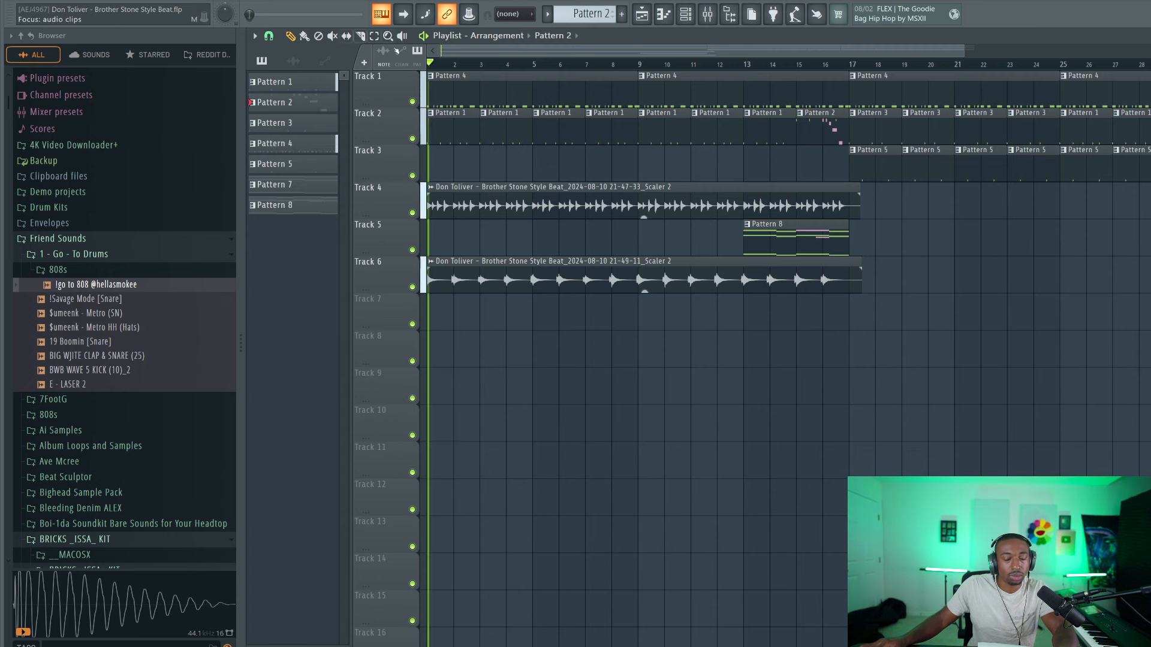
key("space")
key("F9")
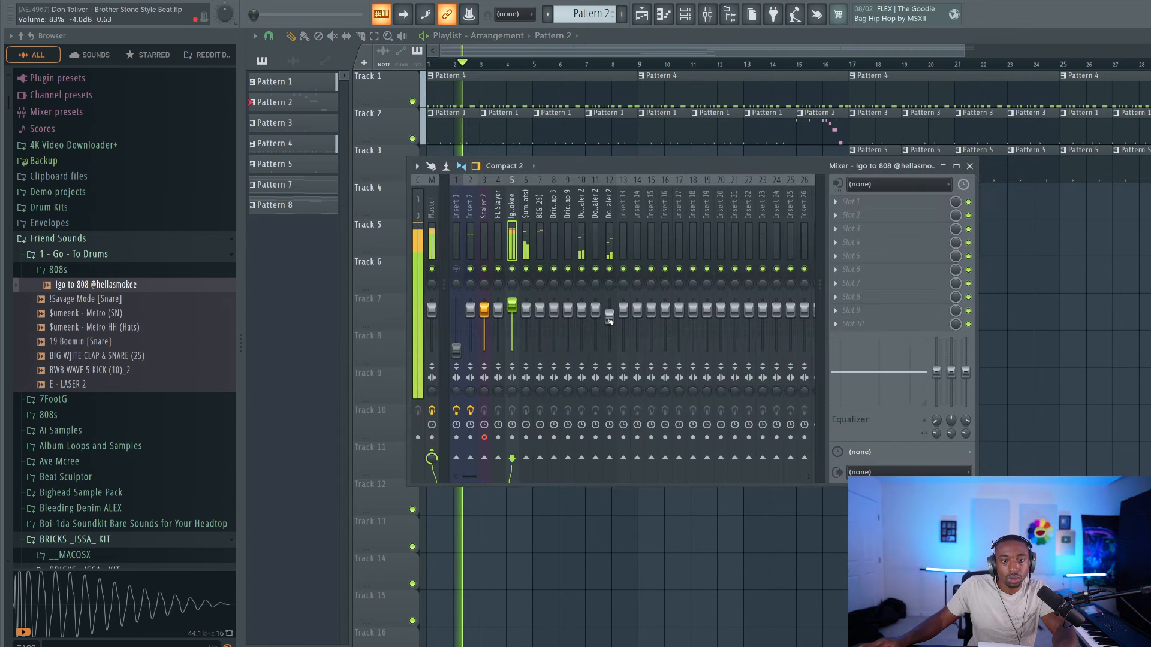
key("F9")
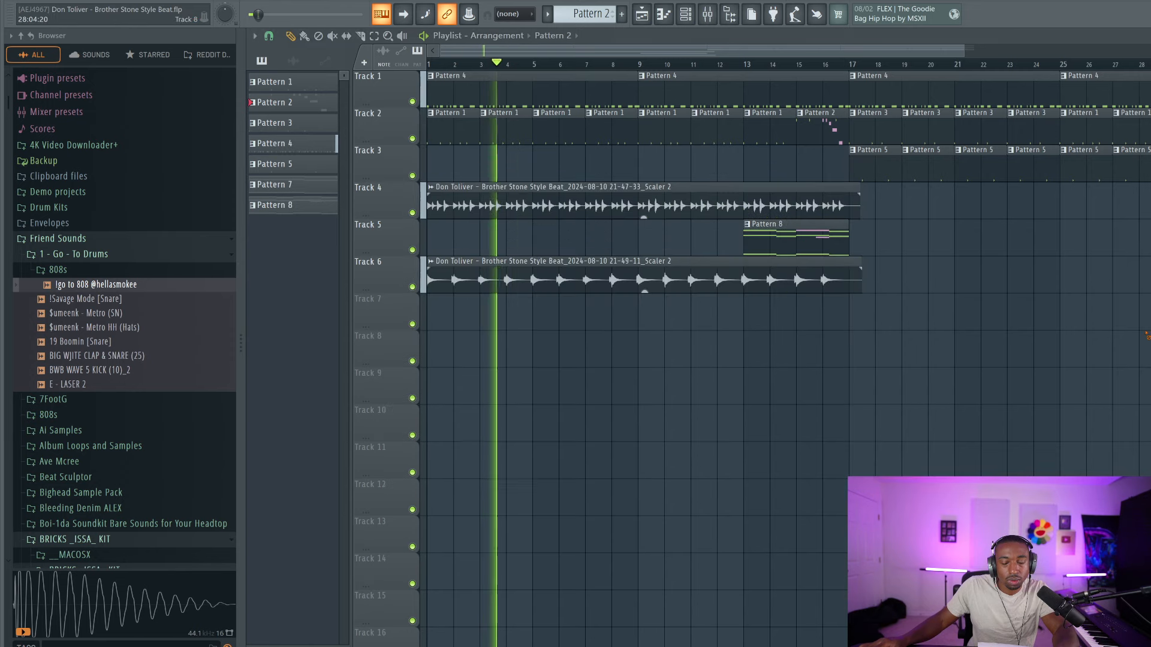
Slice the 21-47-33 Scaler 2 audio clip on Track 4 at bar 4
scroll(489, 66, "up", 5)
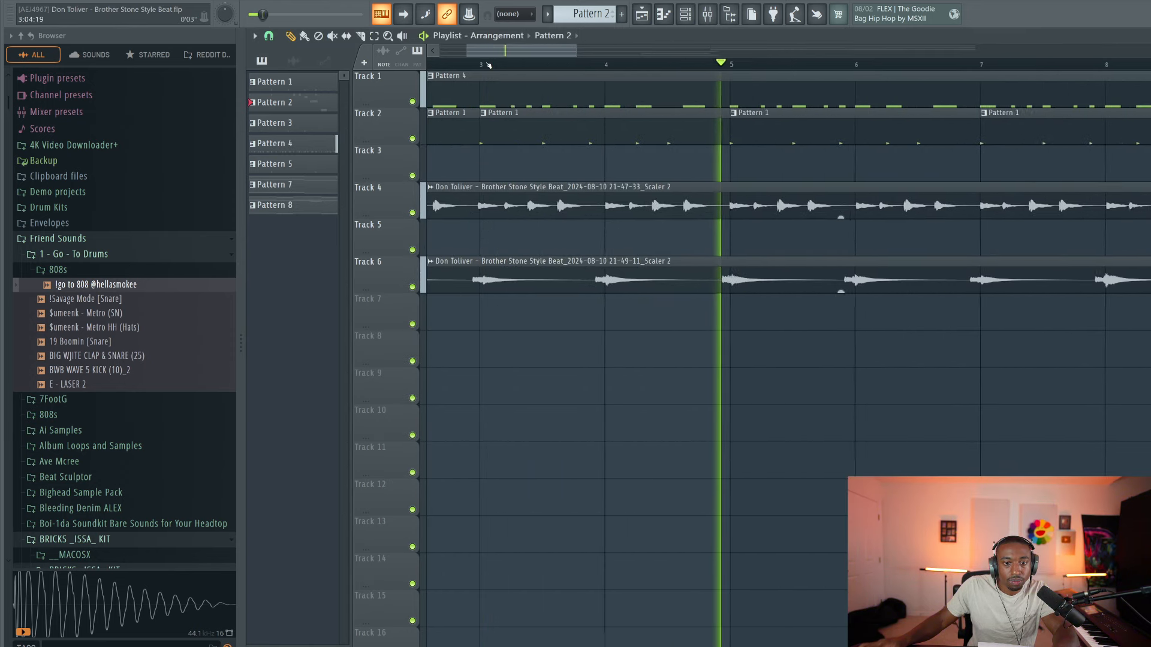
scroll(489, 65, "up", 2)
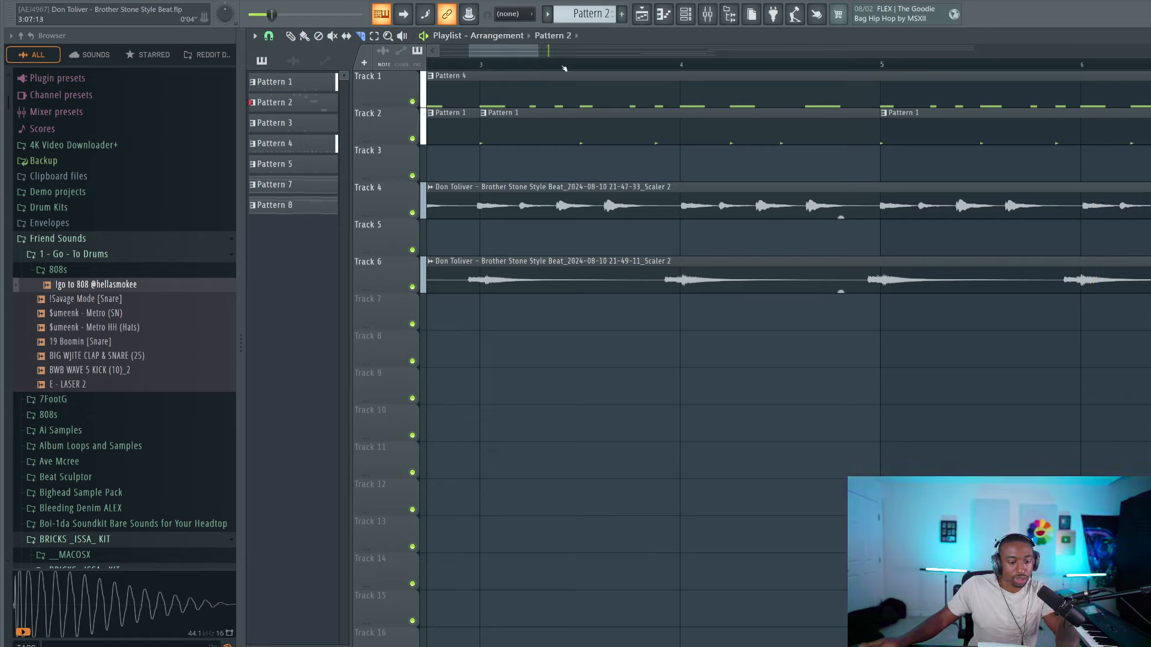
left_click_drag(690, 214, 683, 215)
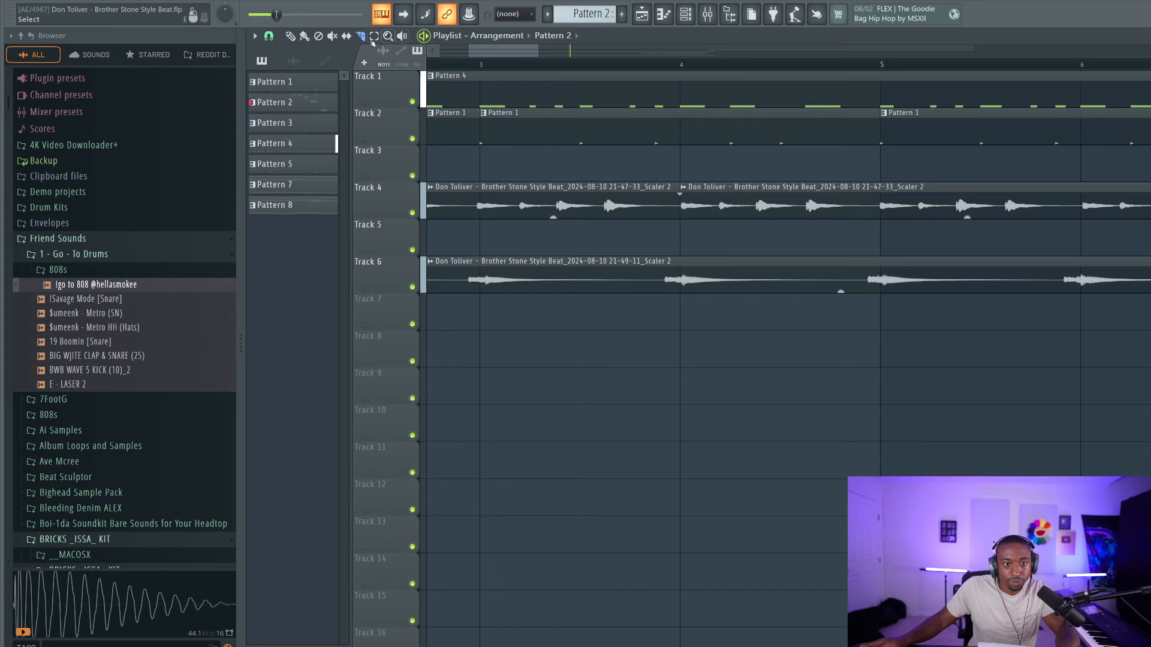
key("space")
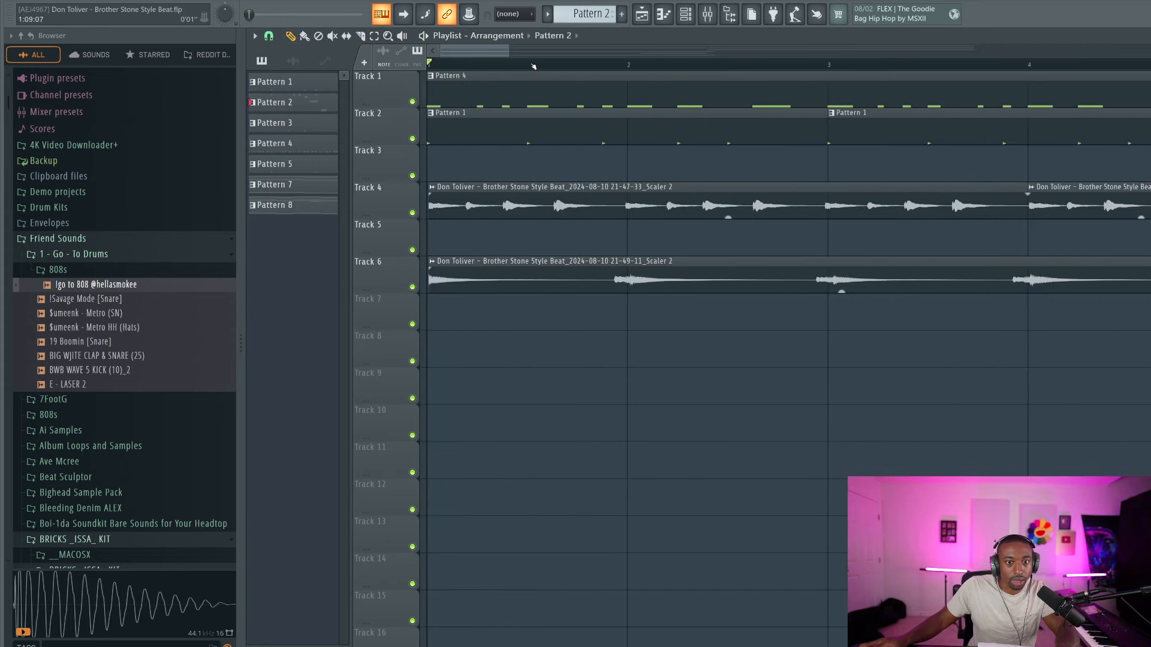
Nudge the first segment of the Track 4 audio clip slightly later so its chord lines up with bar 2
left_click_drag(597, 68, 633, 139)
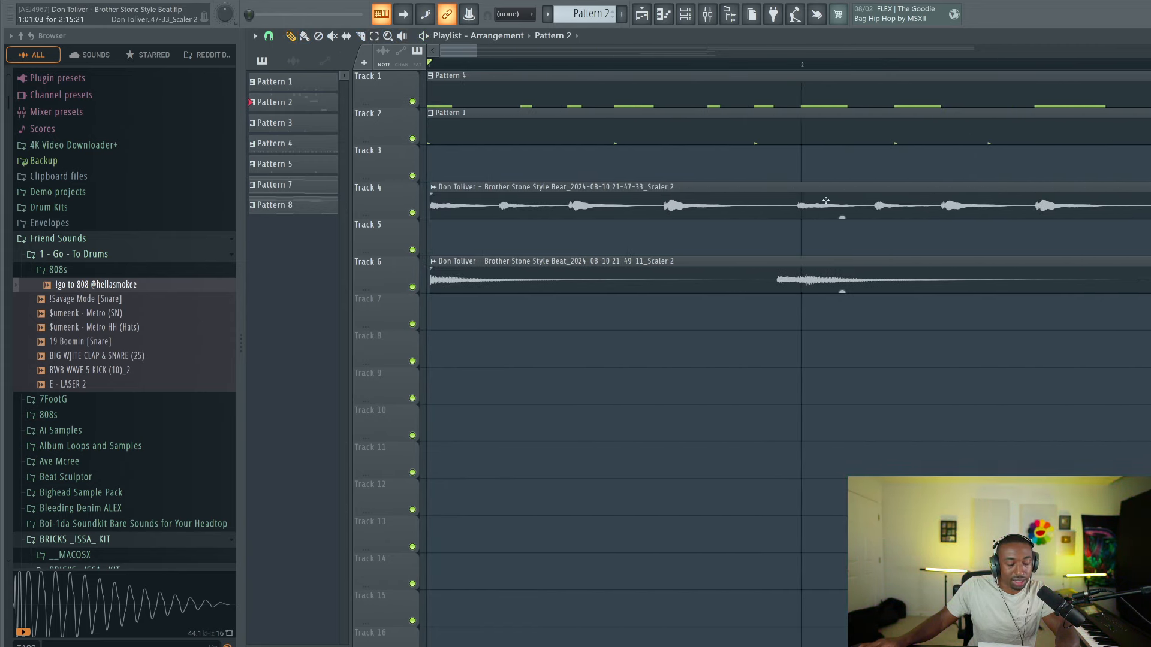
left_click_drag(826, 200, 830, 202)
key("space")
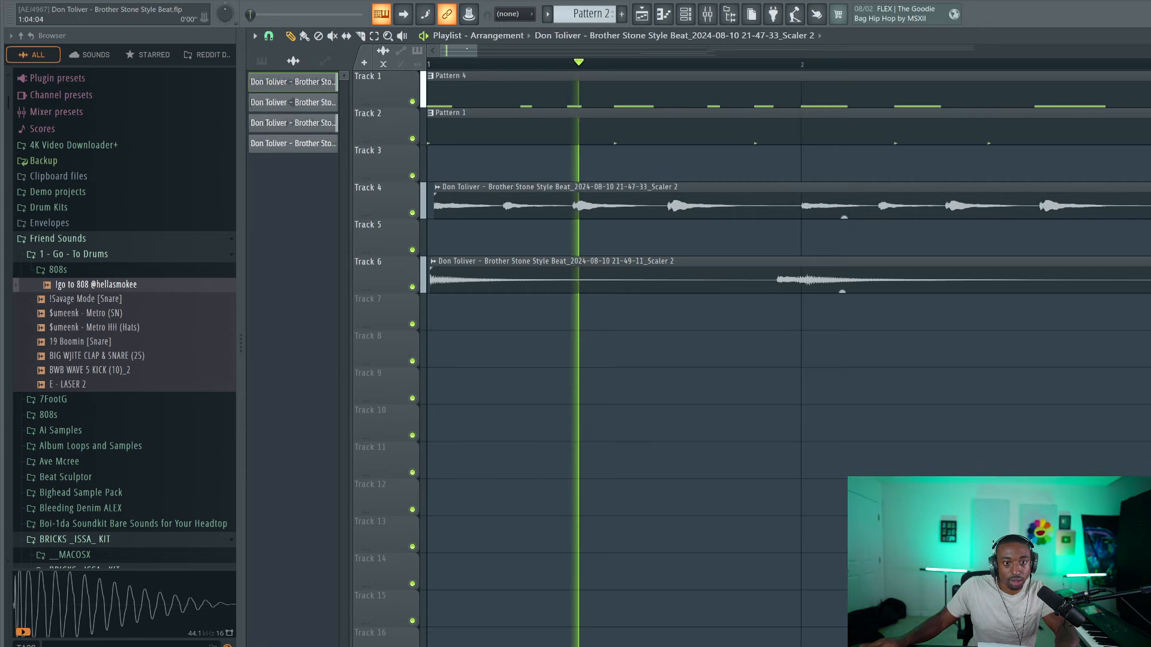
scroll(482, 204, "right", 5)
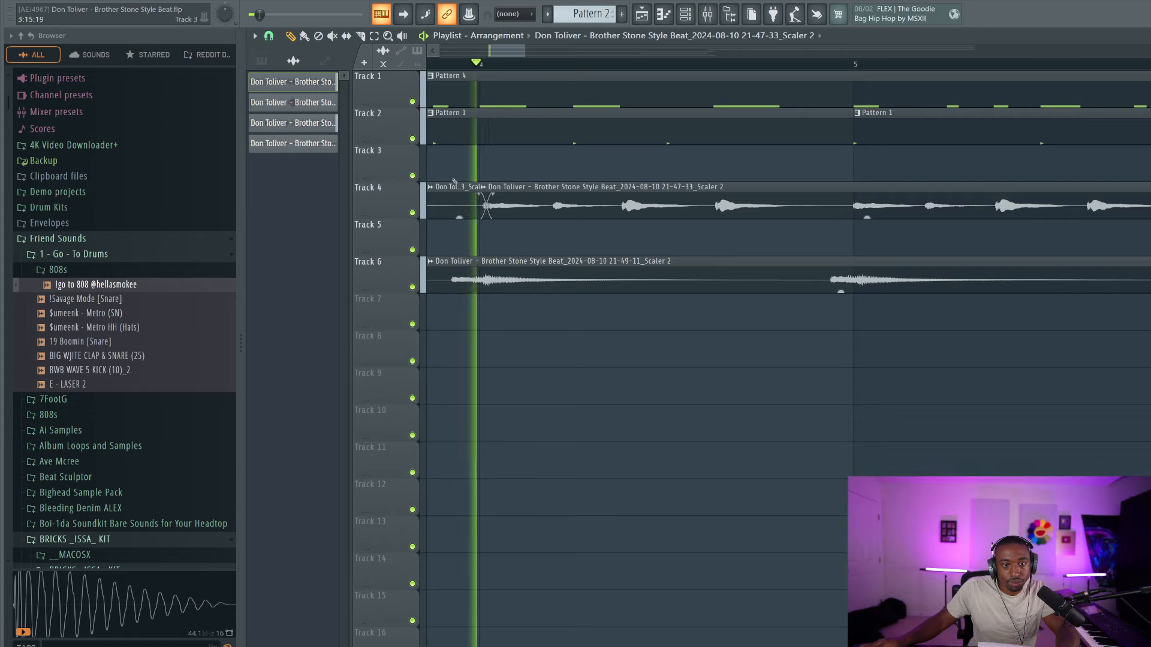
right_click(474, 201)
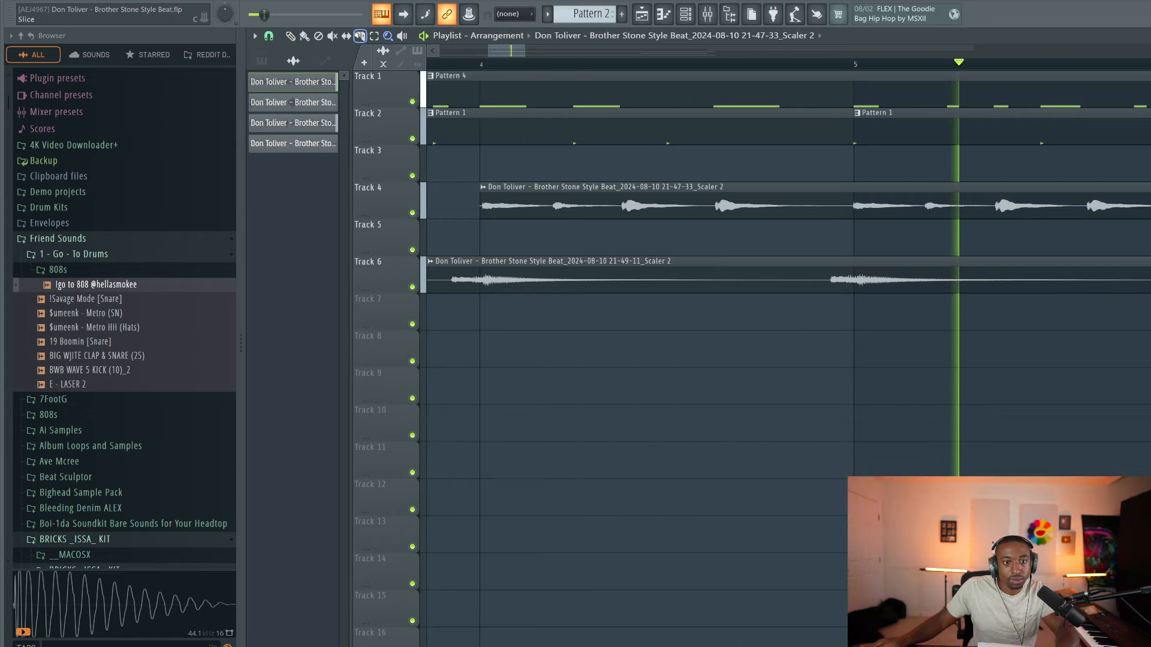
left_click(360, 37)
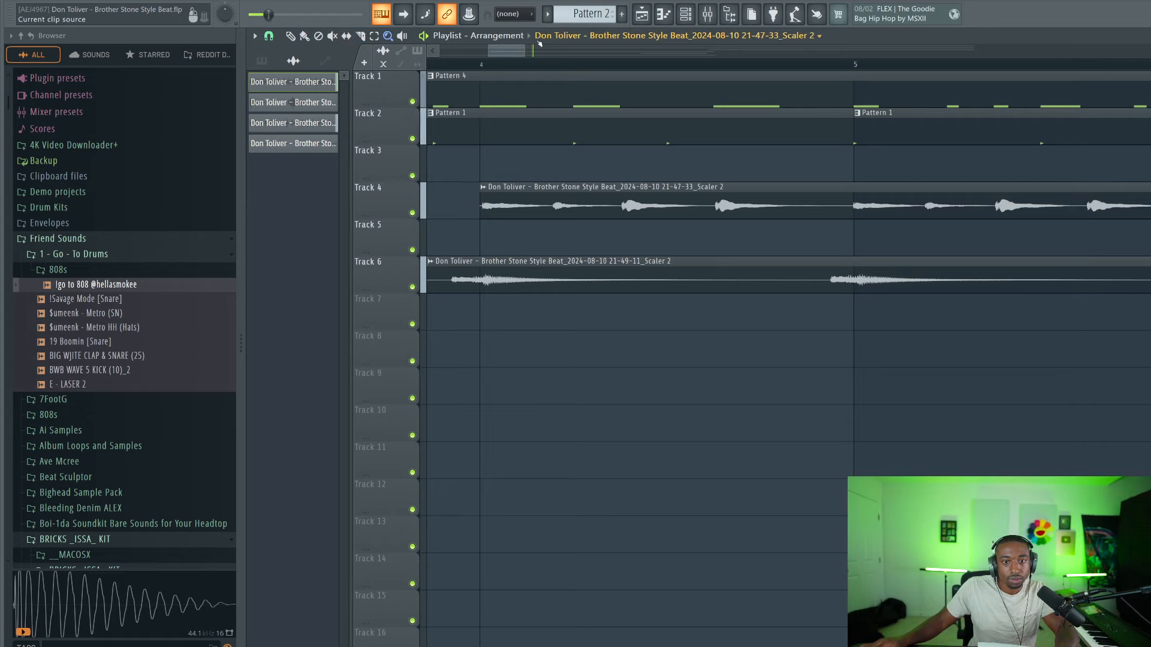
key("space")
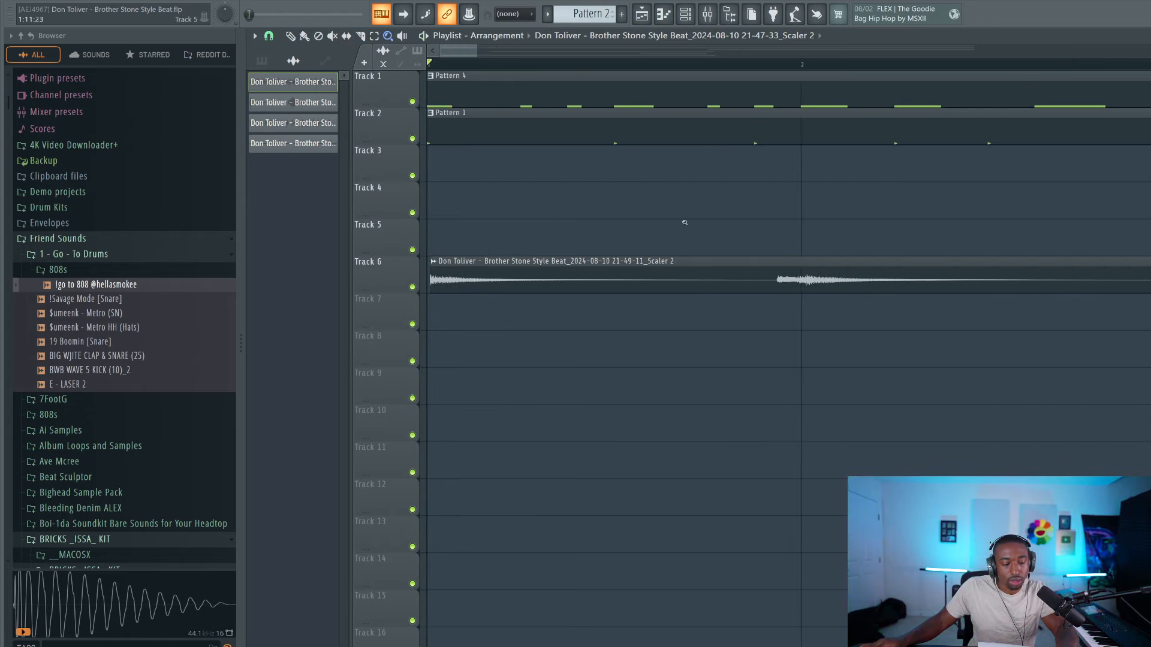
key("ctrl+z")
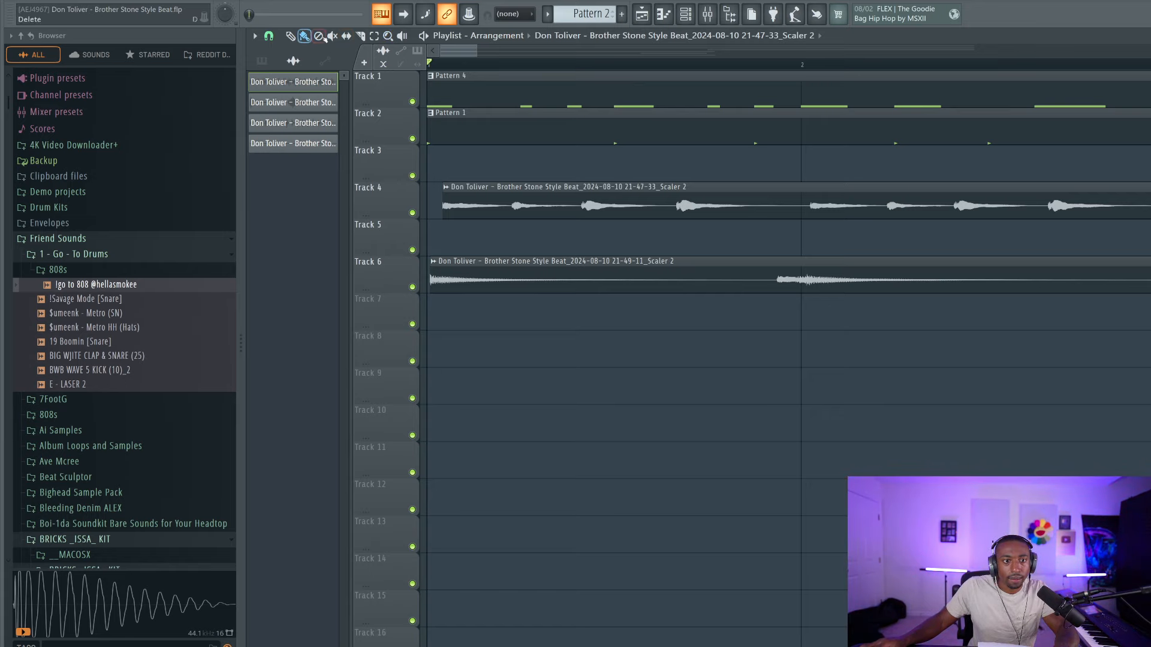
Play the arrangement and nudge the first Track 4 audio segment slightly earlier so its chords line up with bars 2 and 3
key("space")
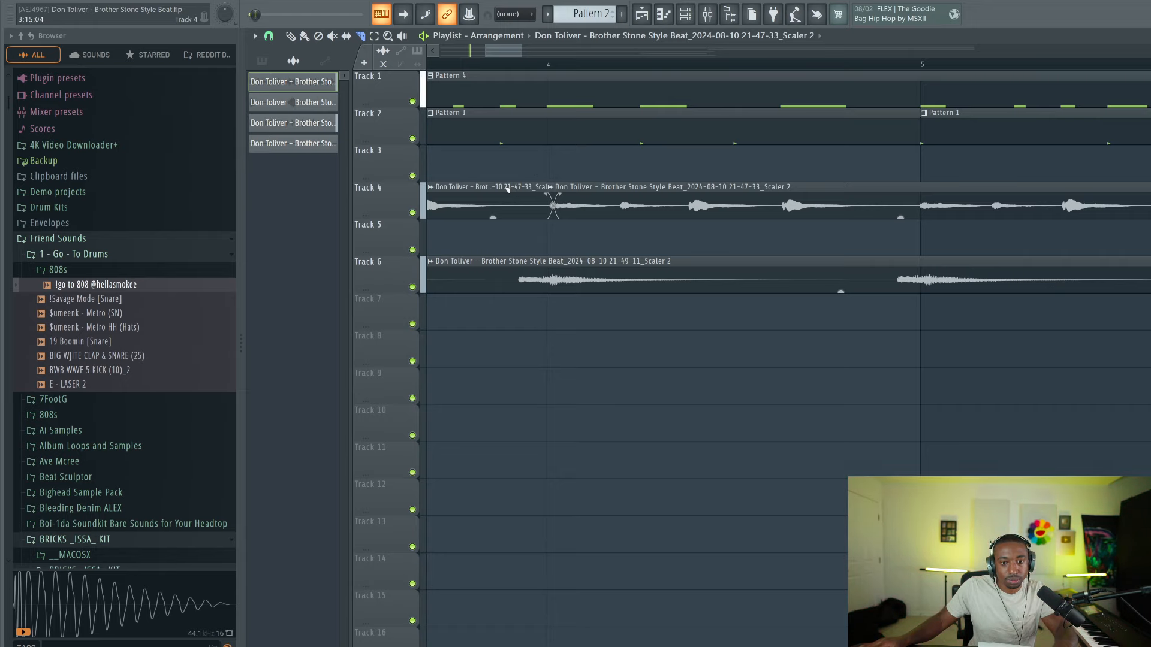
key("space")
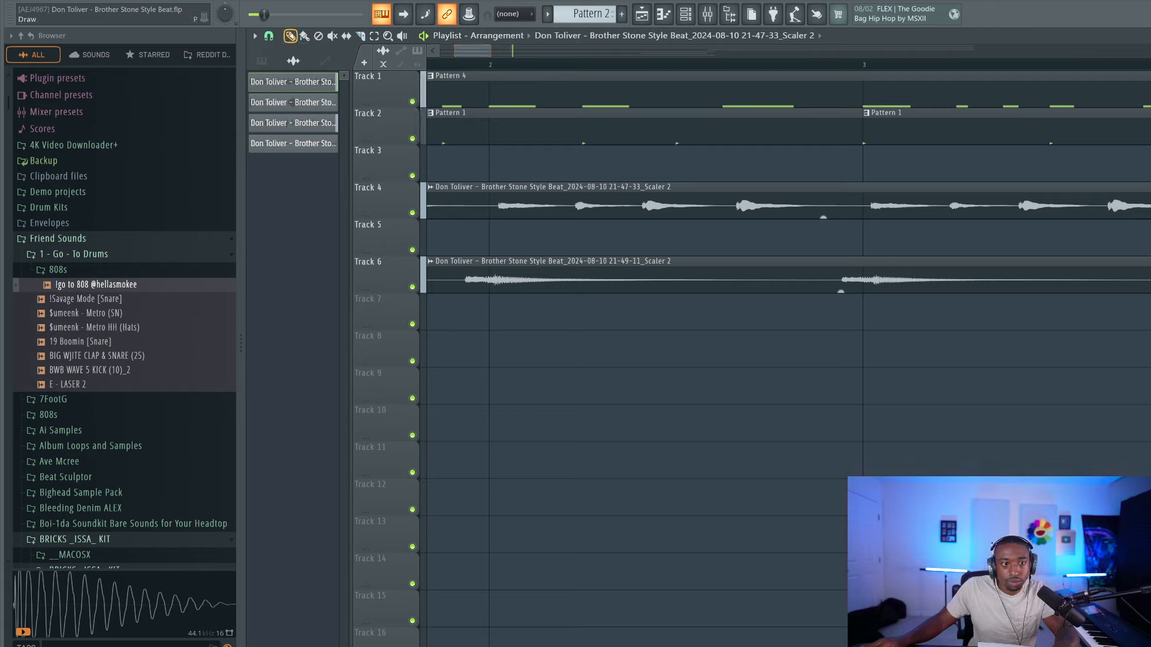
left_click_drag(865, 206, 861, 207)
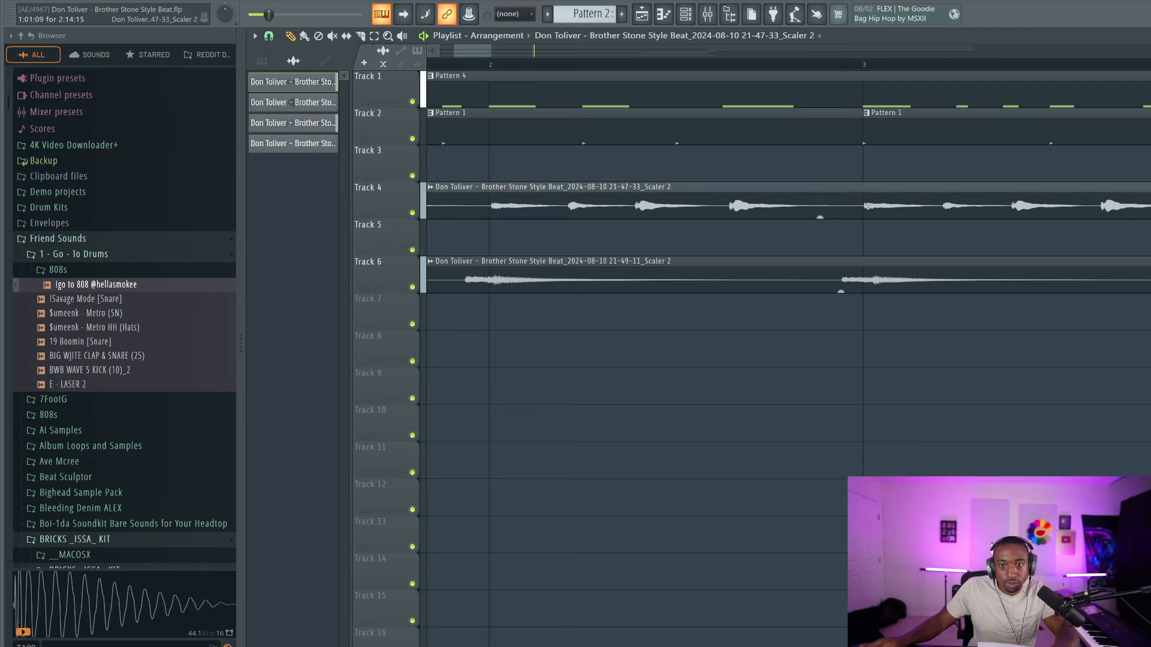
left_click(364, 37)
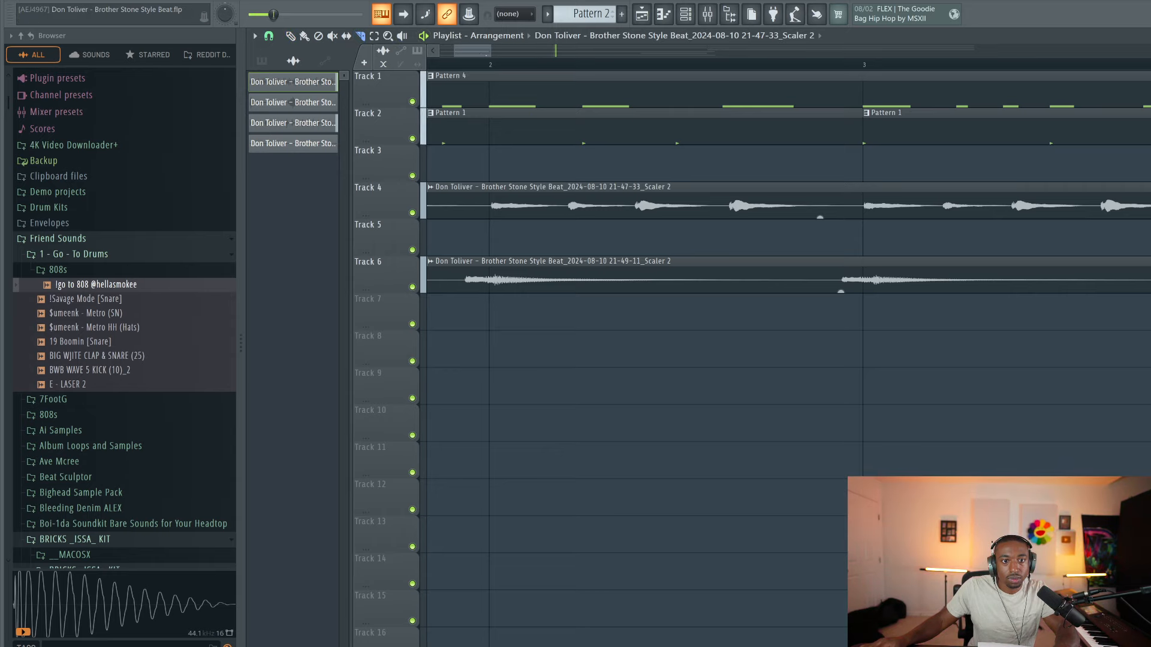
Check the timing of the melody clips between bars 13 and 17 and save the project
left_click_drag(475, 52, 690, 71)
key("space")
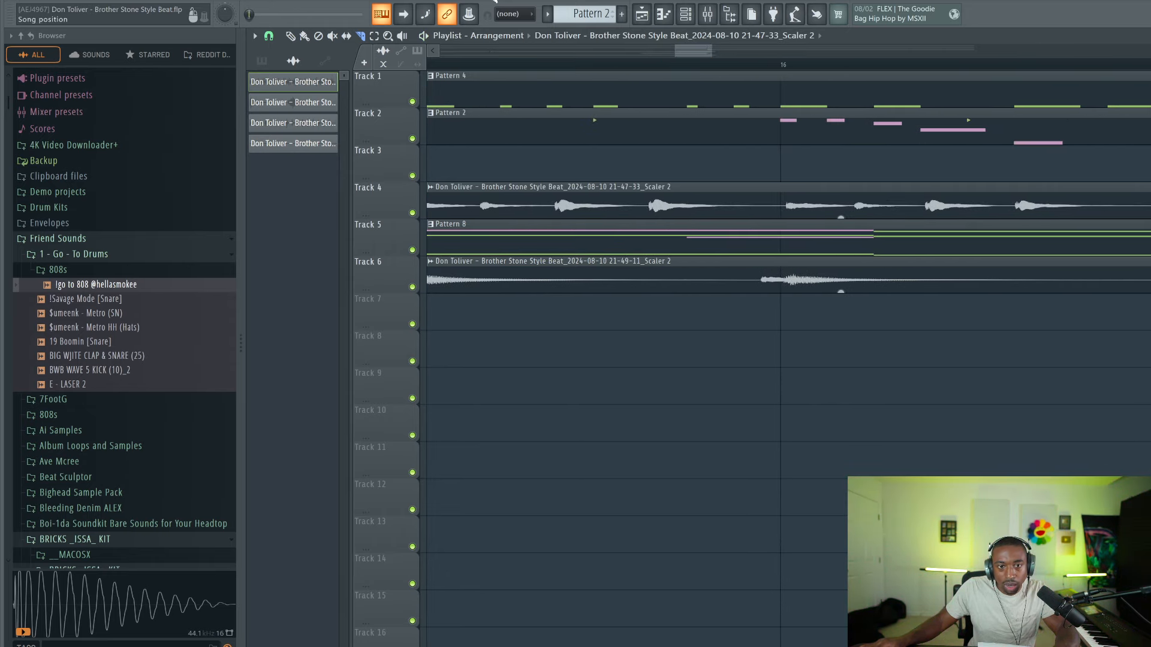
scroll(516, 65, "down", 2)
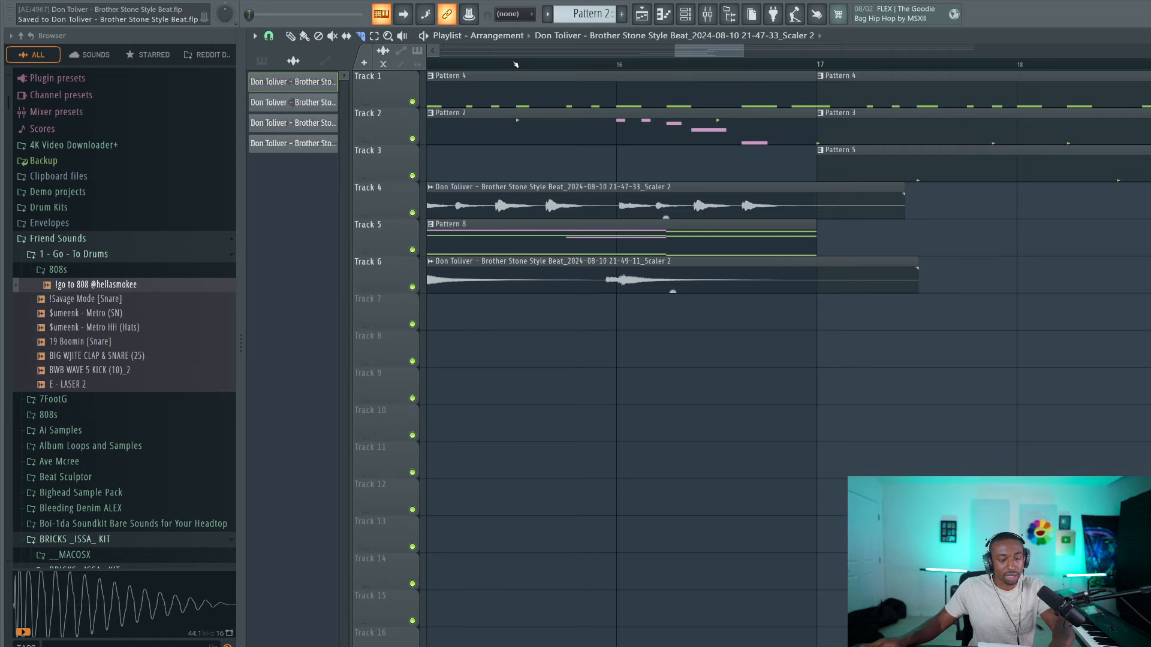
left_click_drag(713, 52, 624, 65)
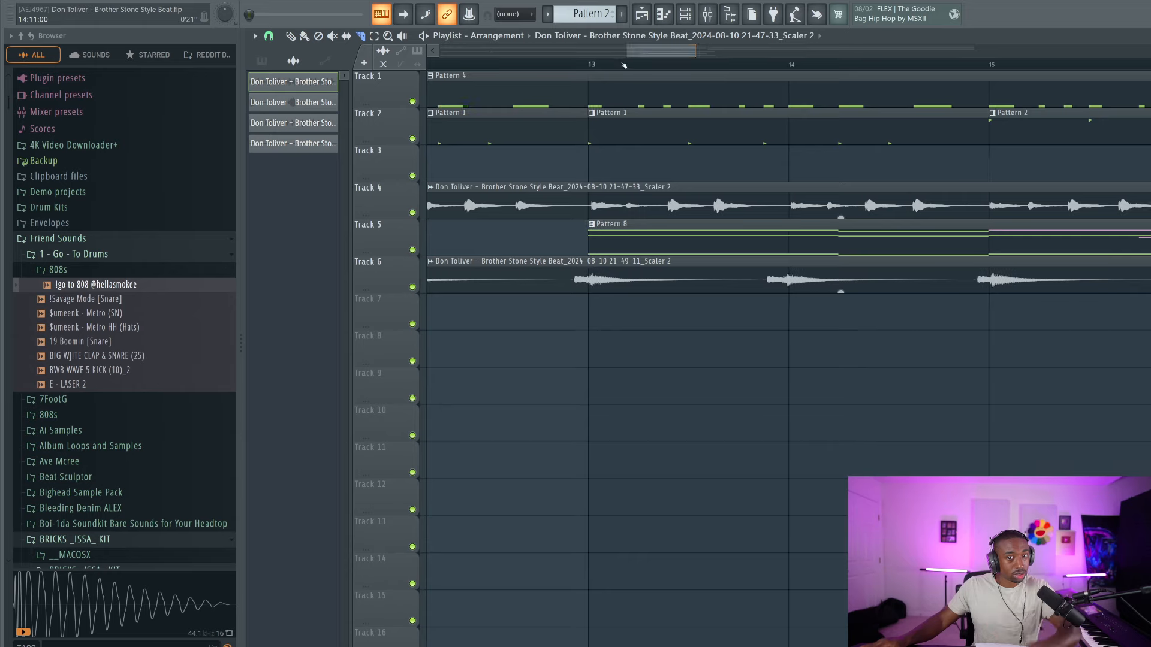
Open Pattern 8's FL Slayer notes in the piano roll, select the opening D6, A5 and D4 chord, and play it back
left_click(293, 36)
double_click(630, 249)
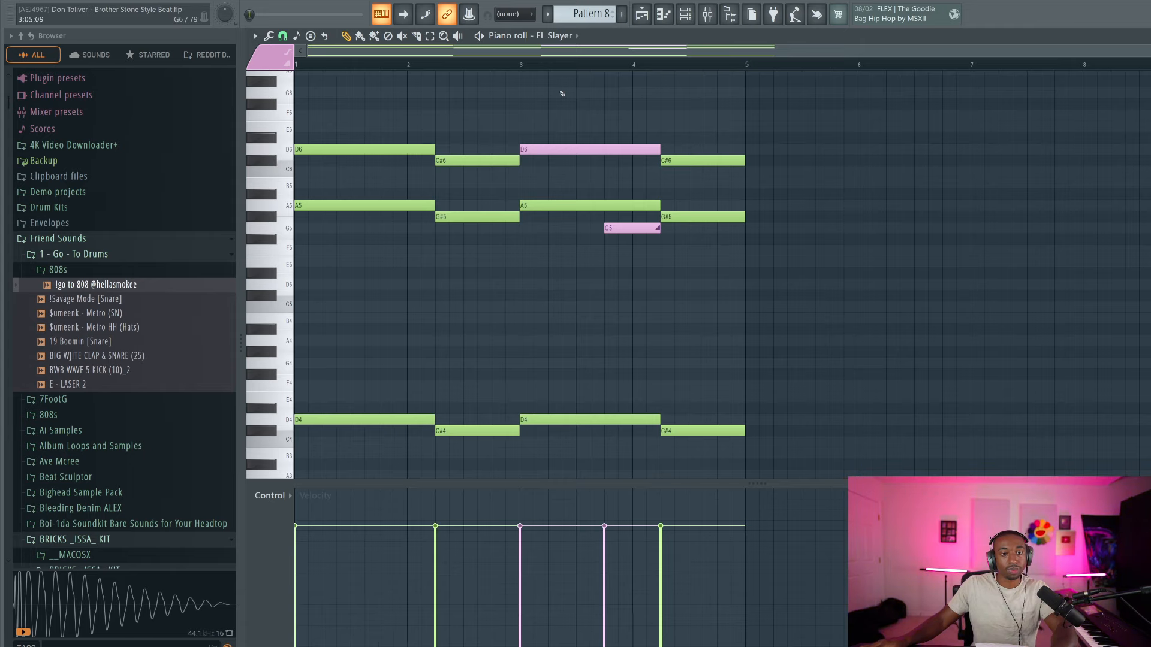
key("space")
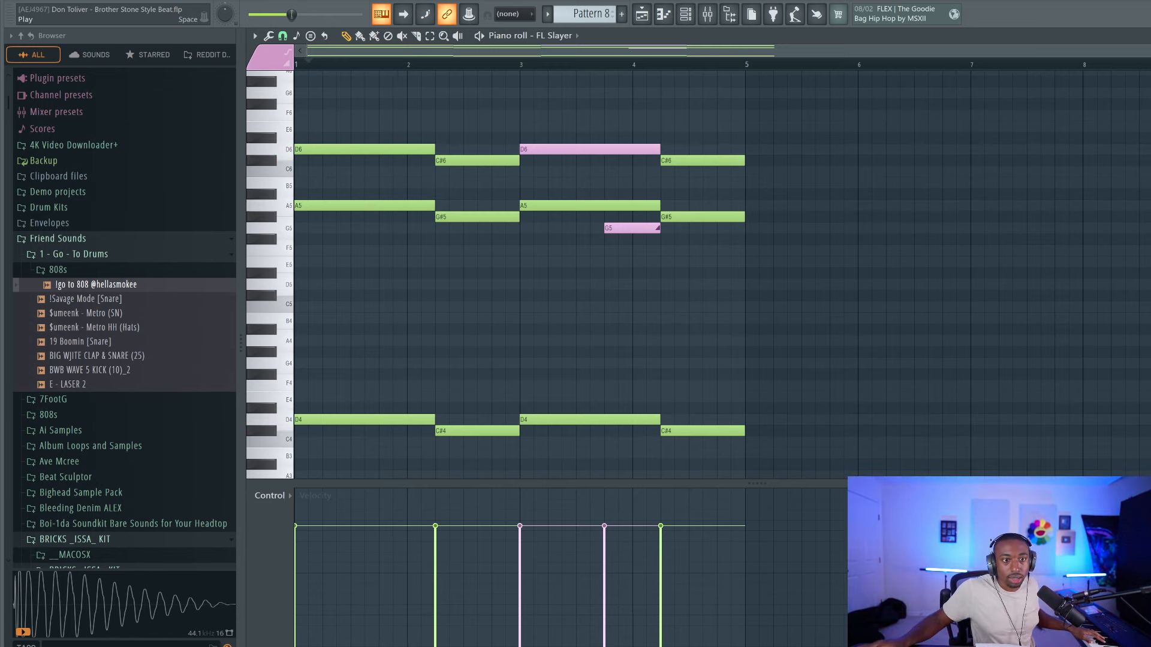
key("space")
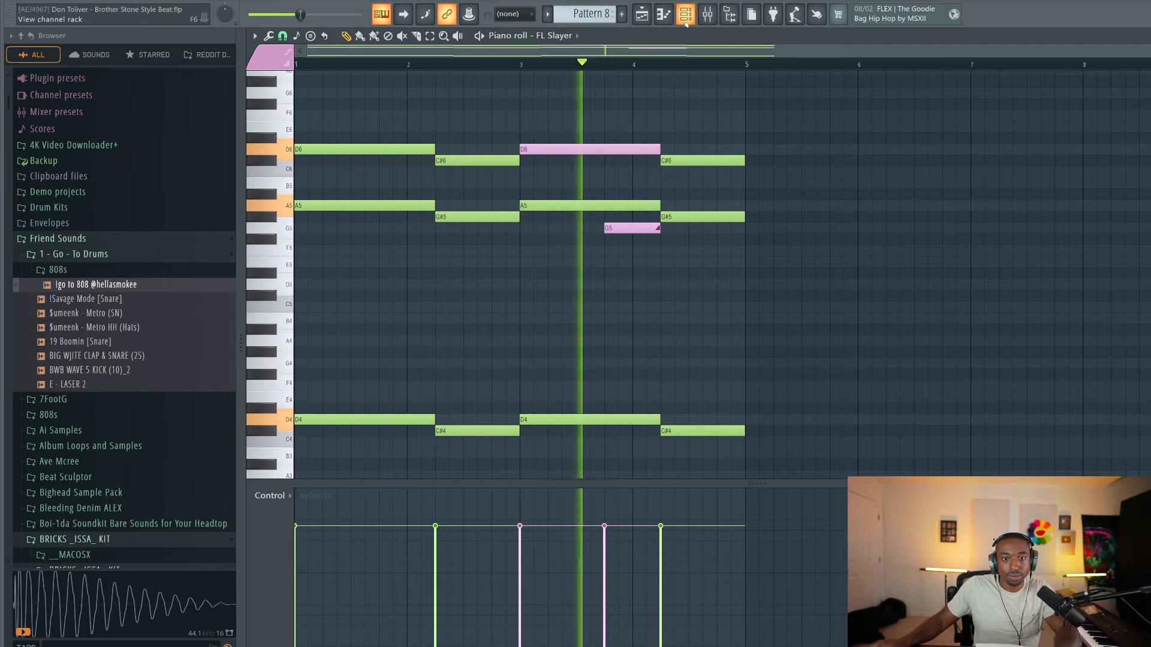
key("space")
left_click_drag(353, 130, 313, 283)
left_click(369, 306, "ctrl")
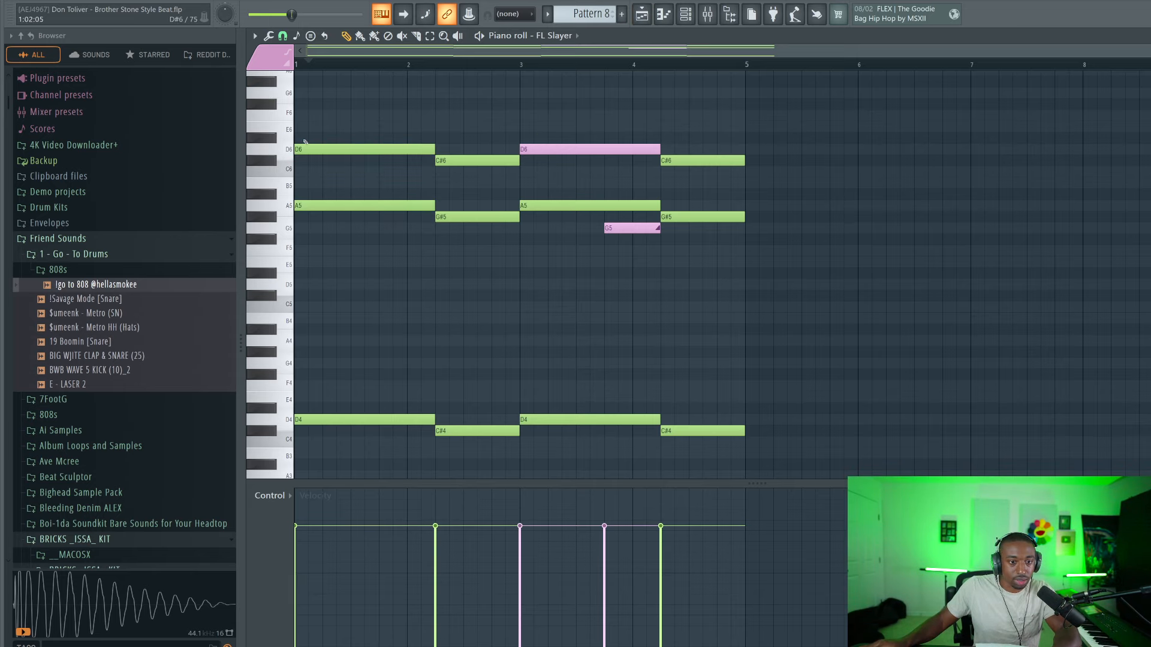
left_click_drag(316, 113, 353, 431)
key("space")
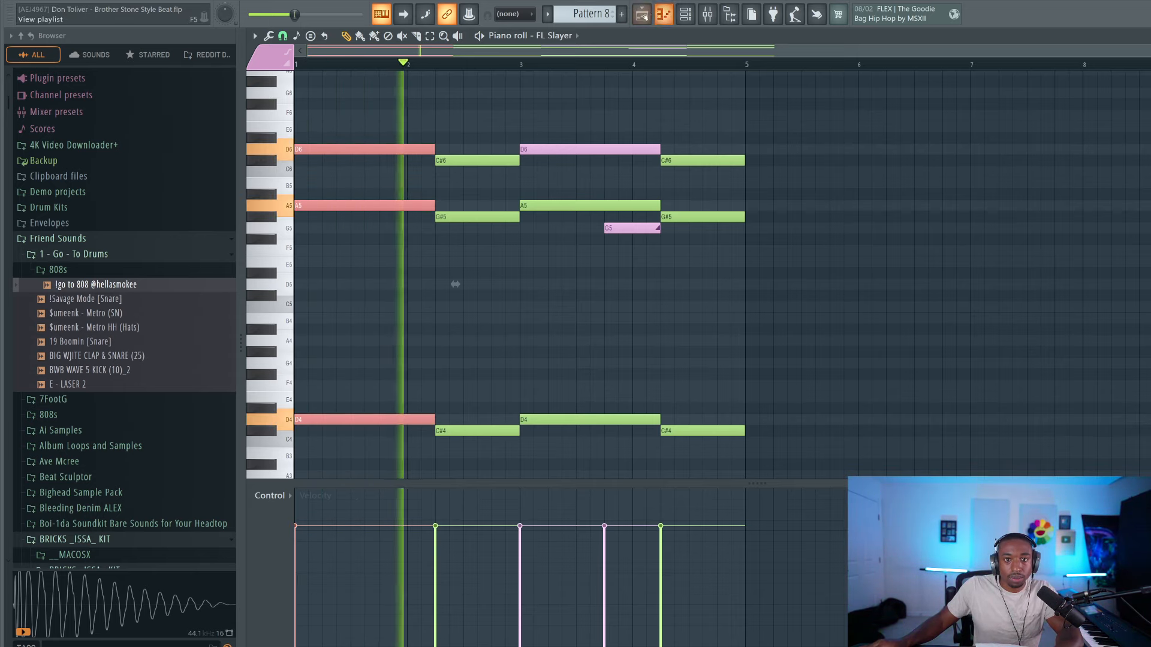
Play the arrangement around bars 13 to 16 in the playlist and set the FL Slayer channel volume to 35%
key("F5")
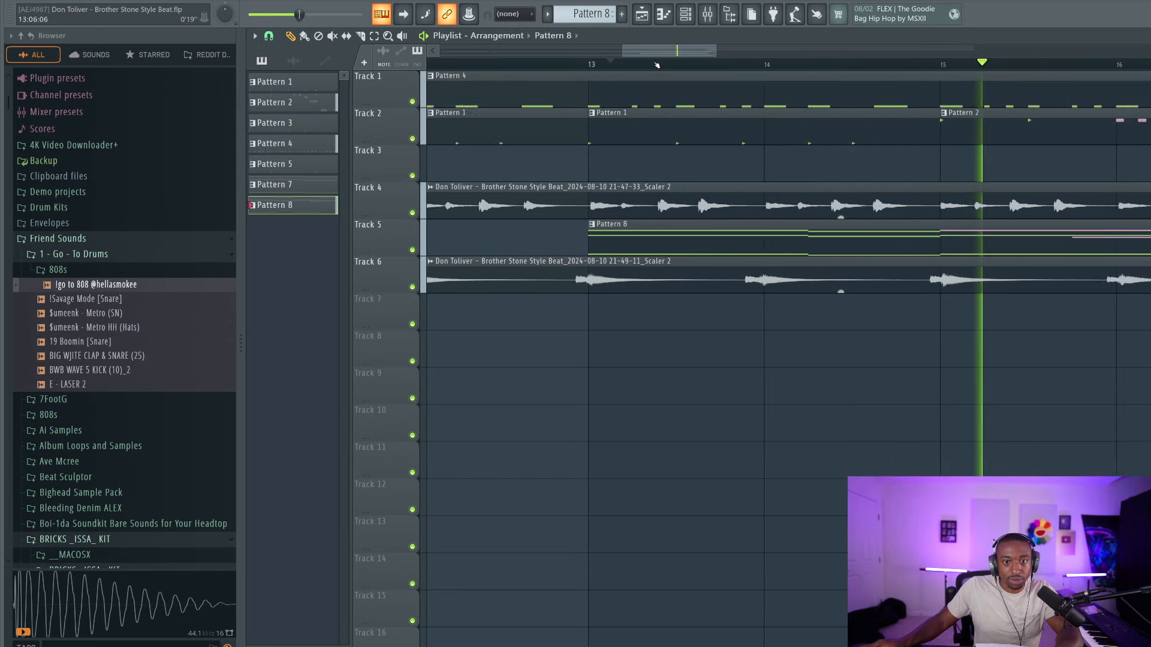
scroll(687, 90, "down", 4)
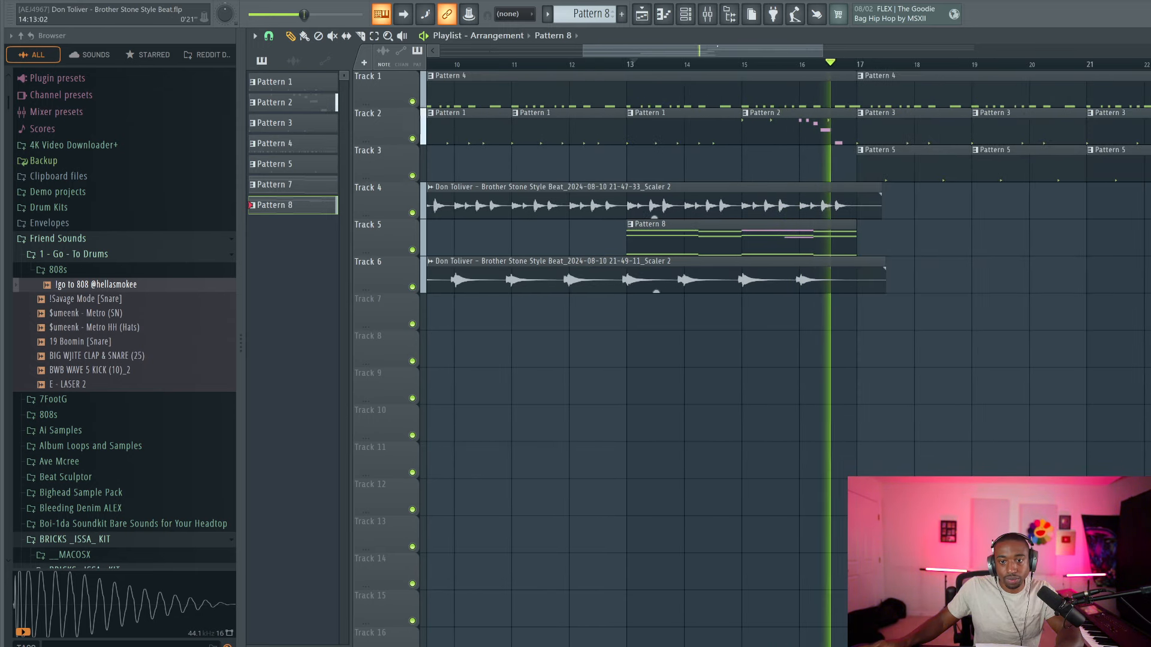
key("F6")
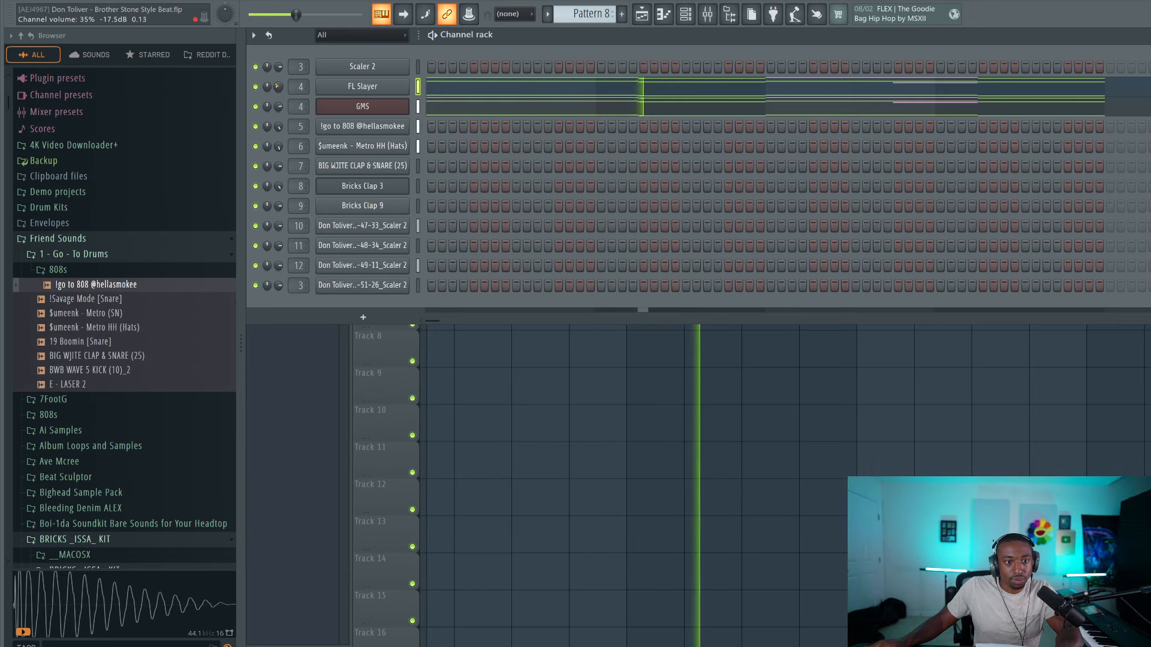
key("F6")
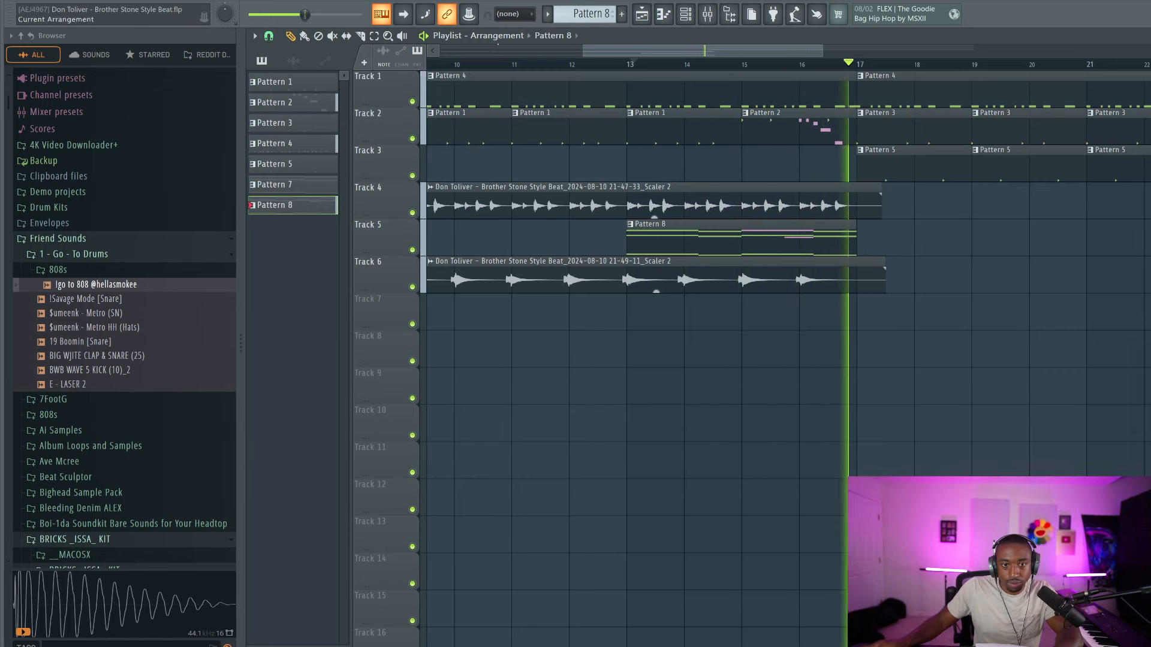
Slice the audio clips on Tracks 4 and 6 at bar 17 and remove the tails extending past it
key("c")
left_click_drag(859, 179, 851, 267)
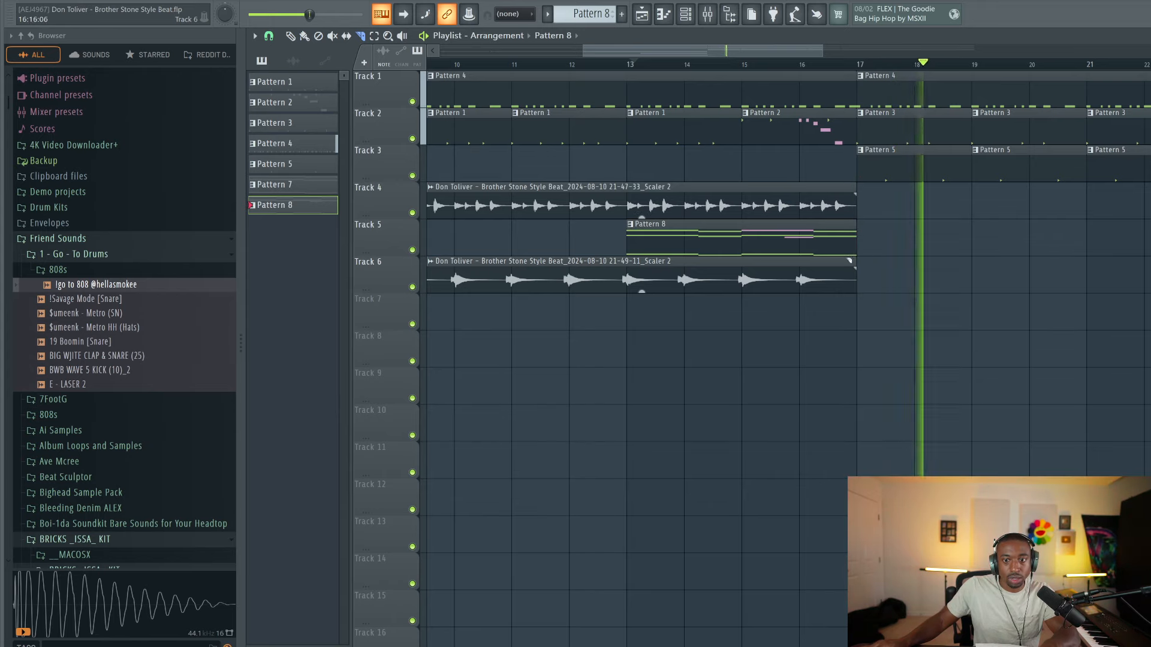
key("space")
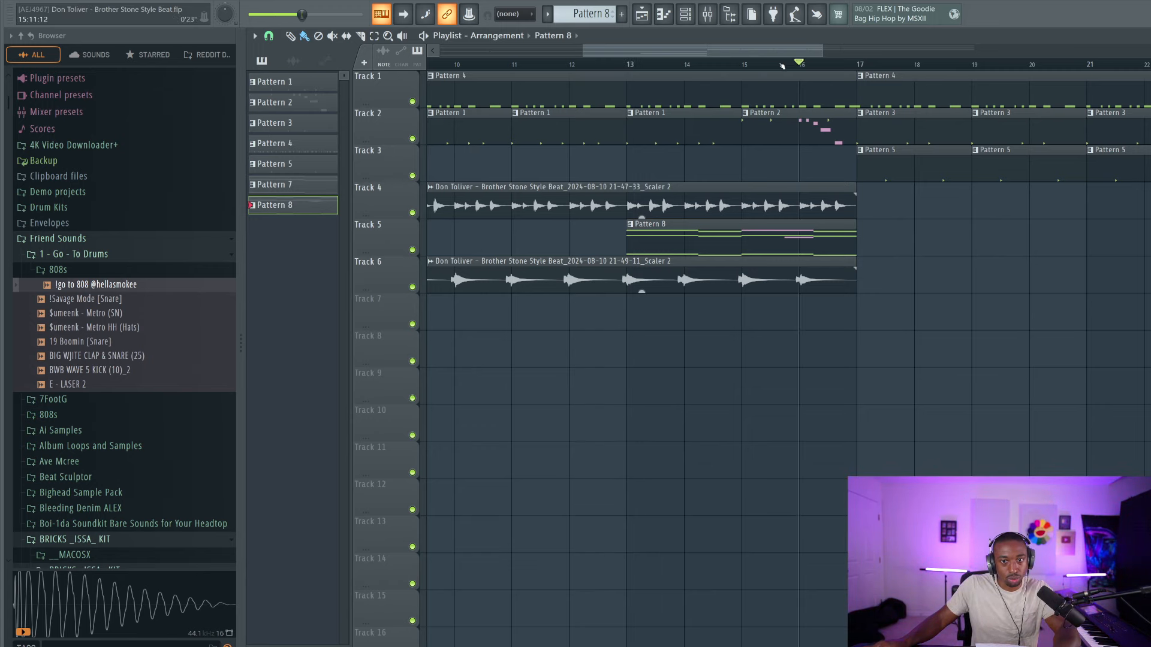
key("F6")
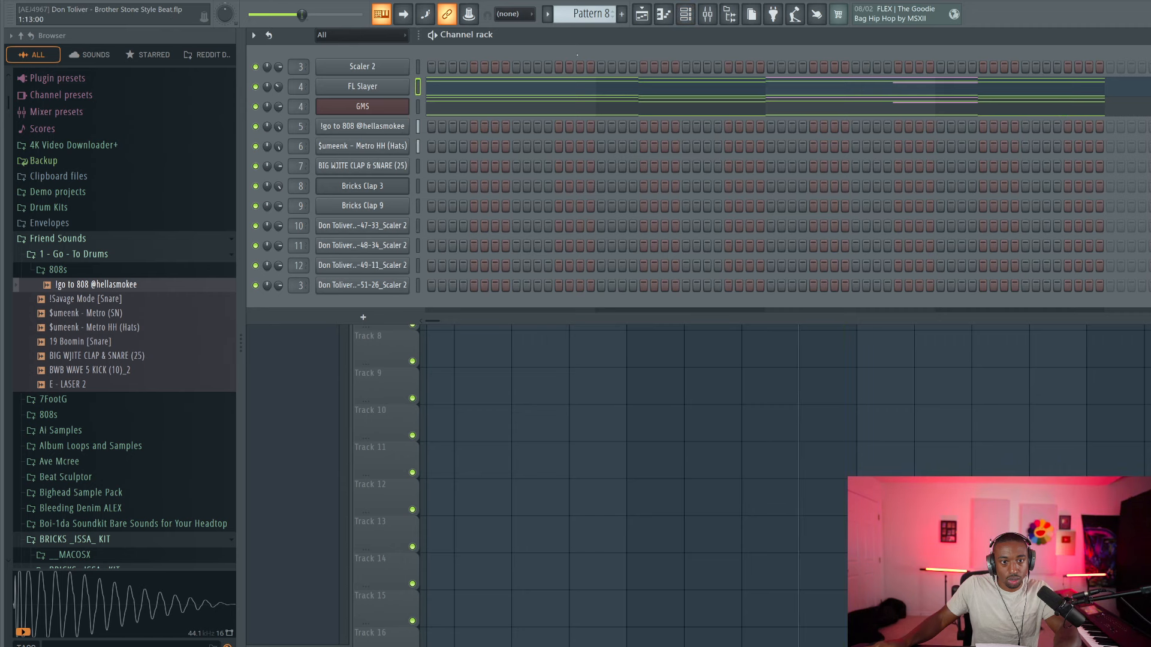
key("F6")
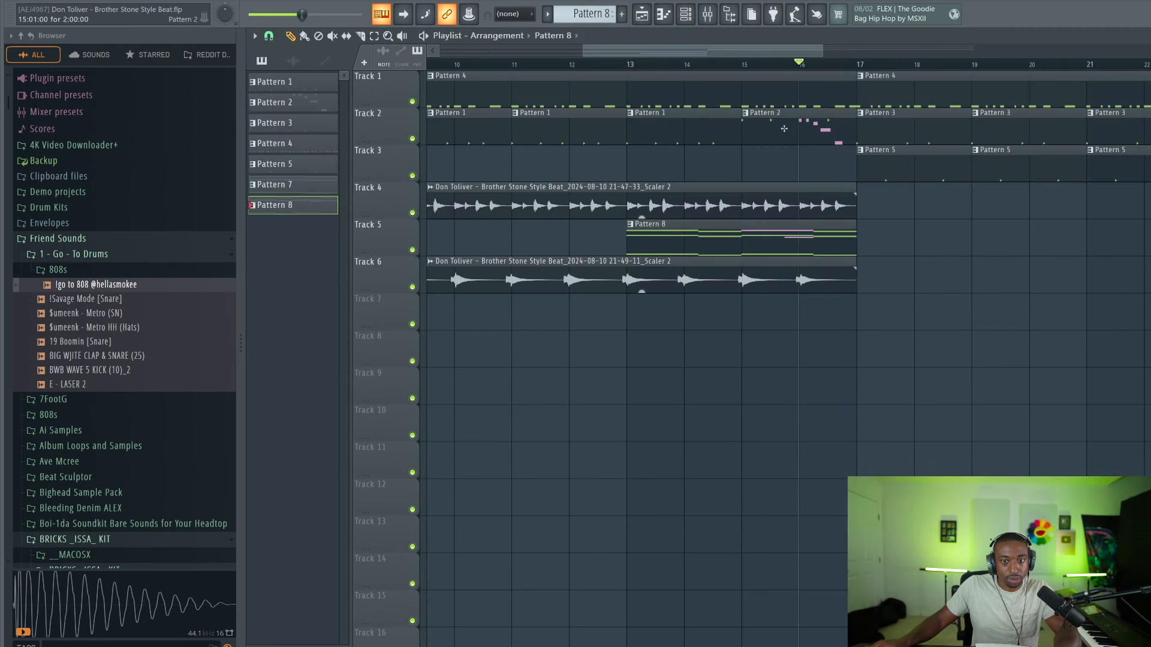
Delete the A4 note from the 808 part in Pattern 2 and return to the arrangement
left_click_drag(743, 64, 841, 71)
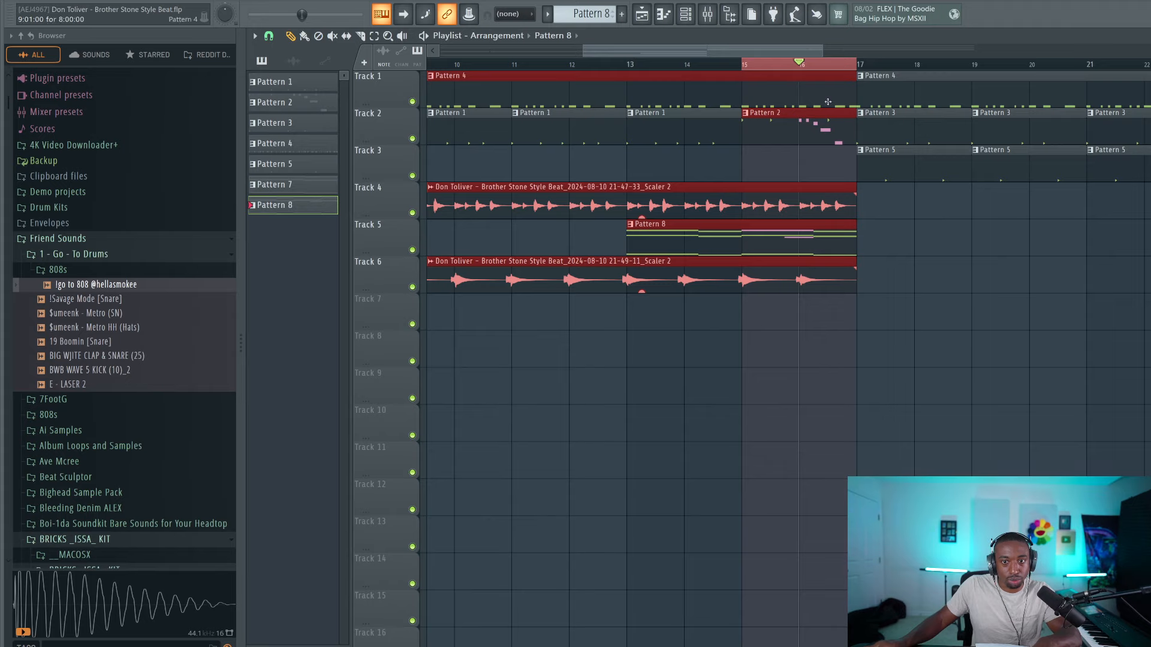
double_click(812, 123)
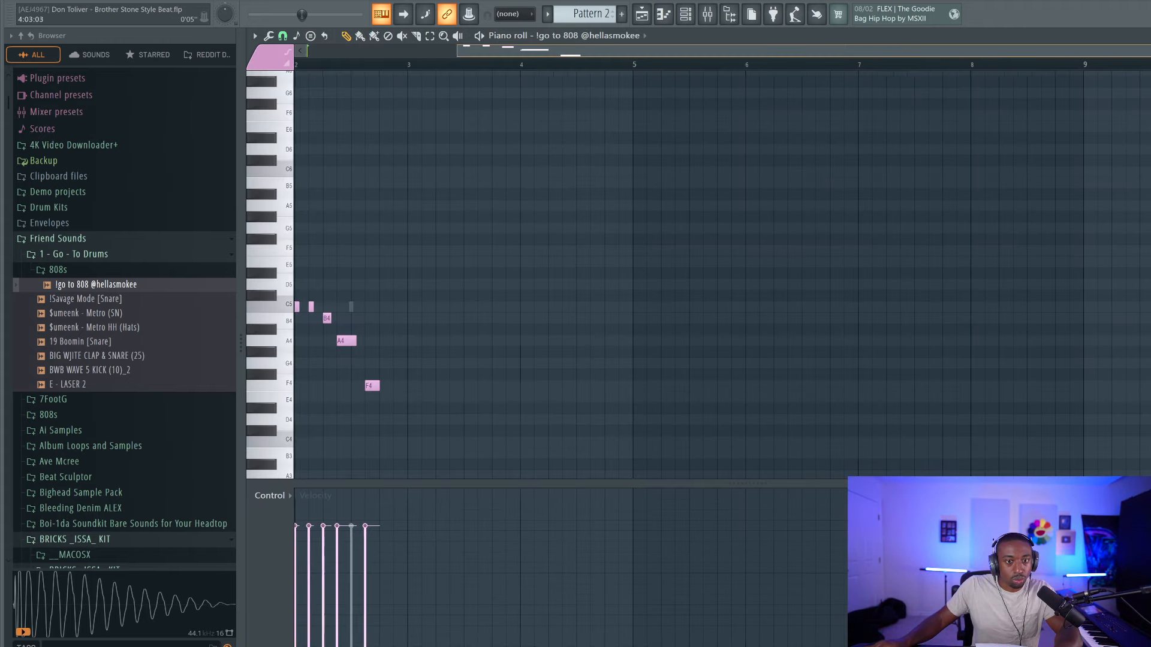
key("space")
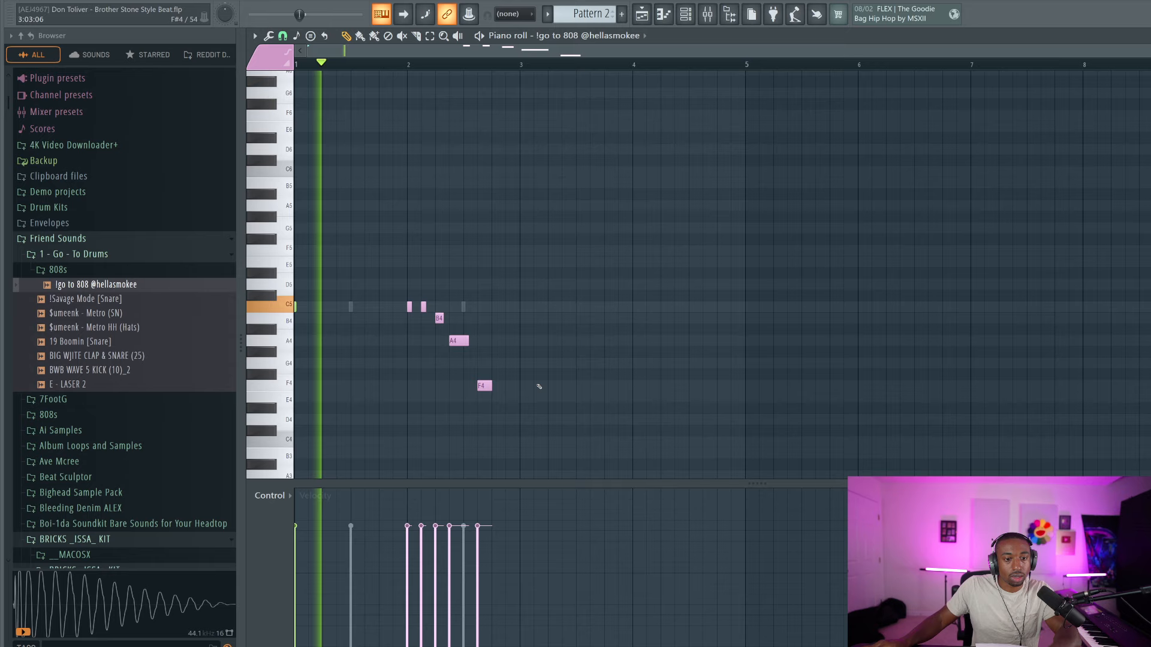
left_click_drag(535, 397, 398, 266)
left_click(459, 331)
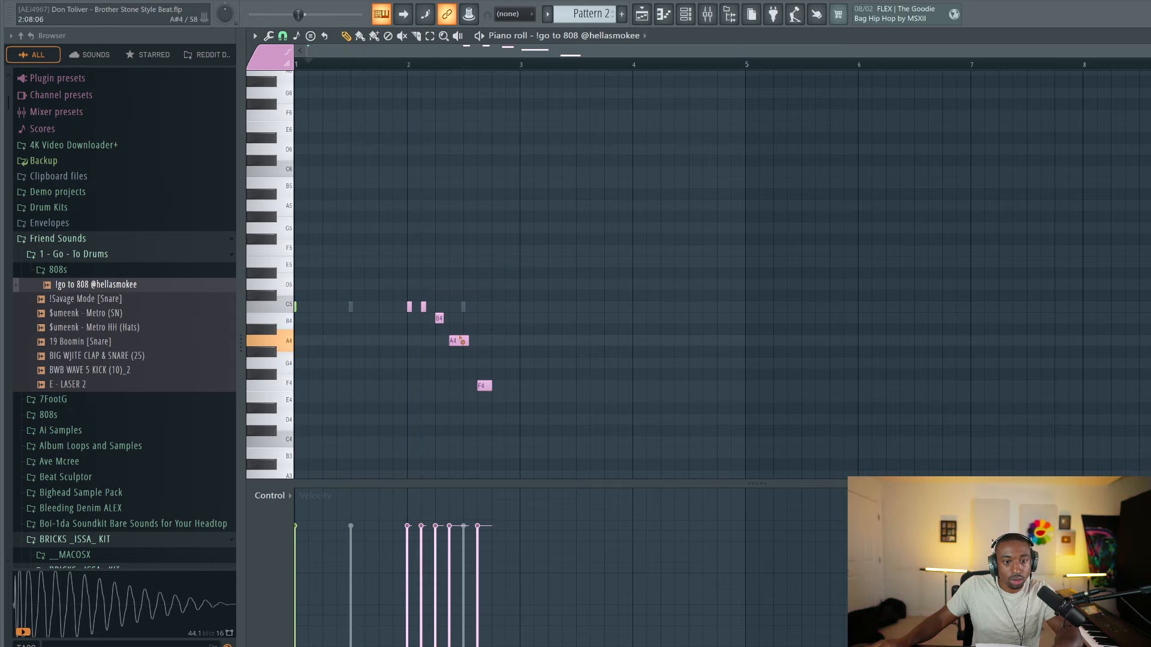
right_click(459, 341)
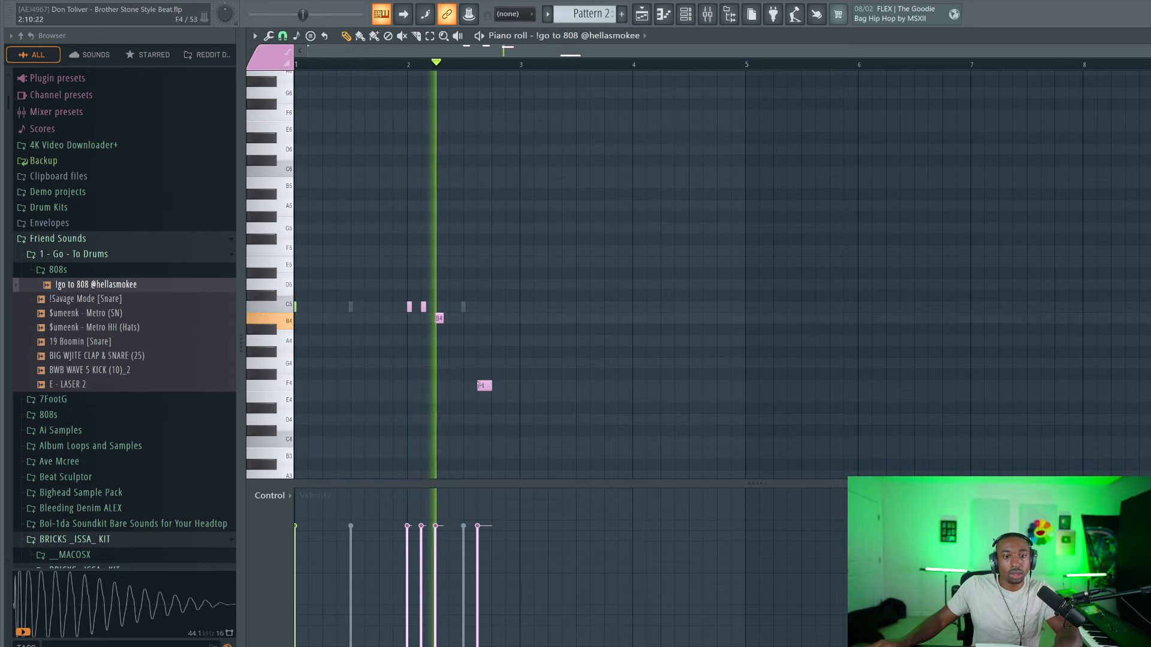
left_click(642, 15)
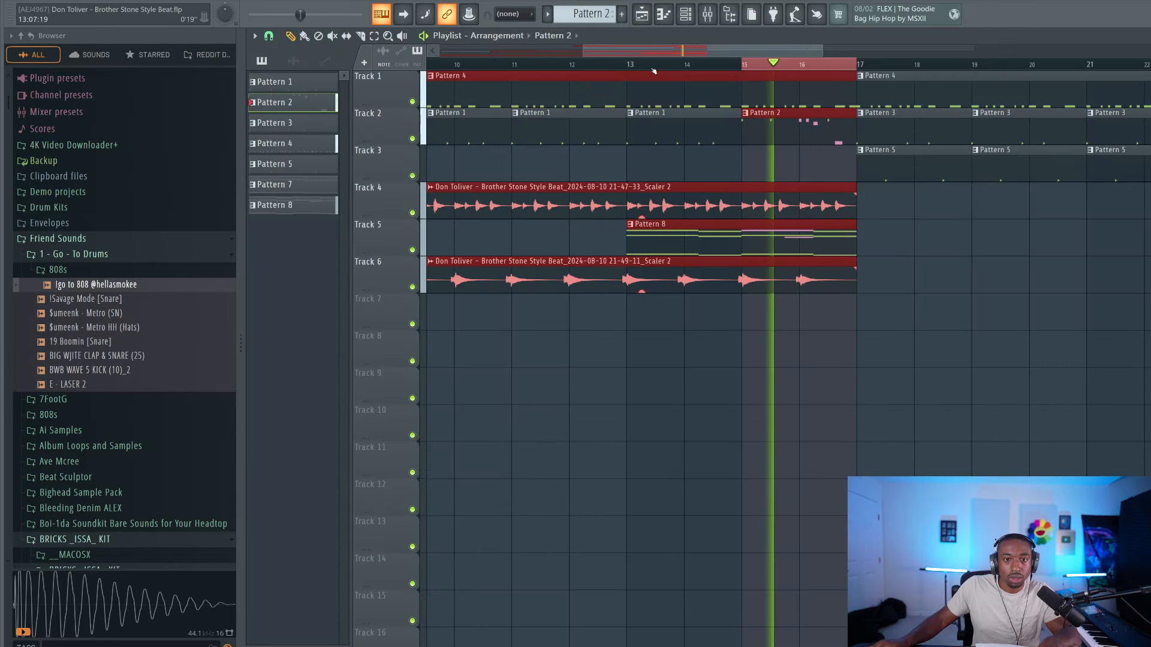
Split the Pattern 4 clip on Track 1 at bar 15 and make the piece from bar 15 to 17 a unique pattern
scroll(654, 71, "down", 3)
scroll(654, 72, "up", 3)
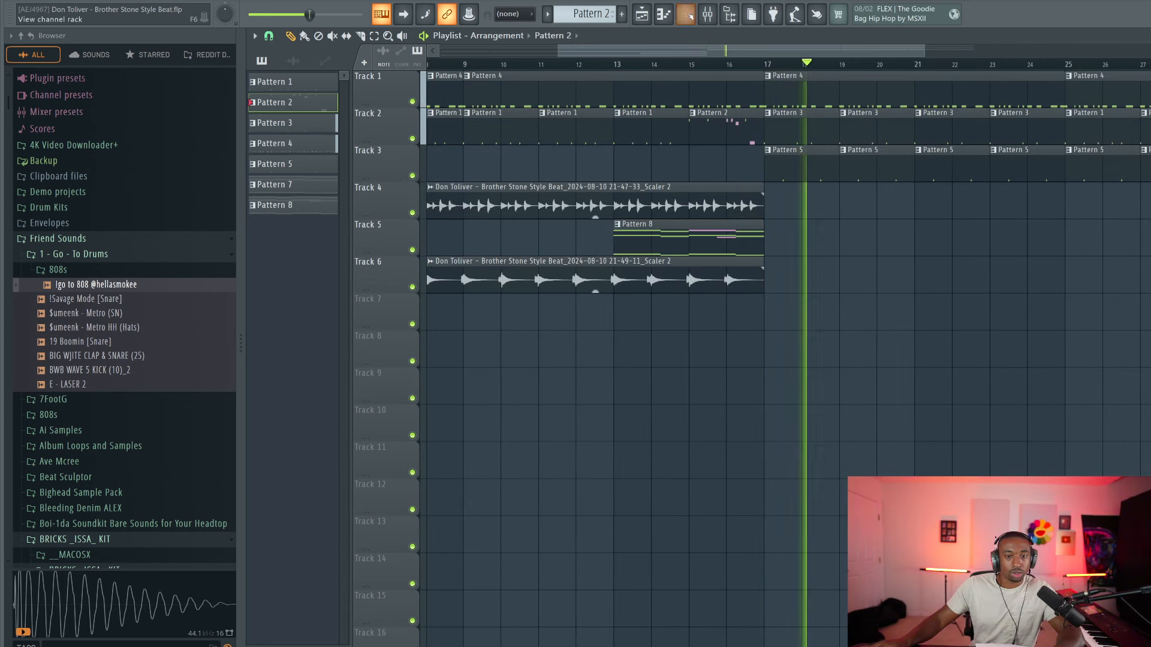
key("space")
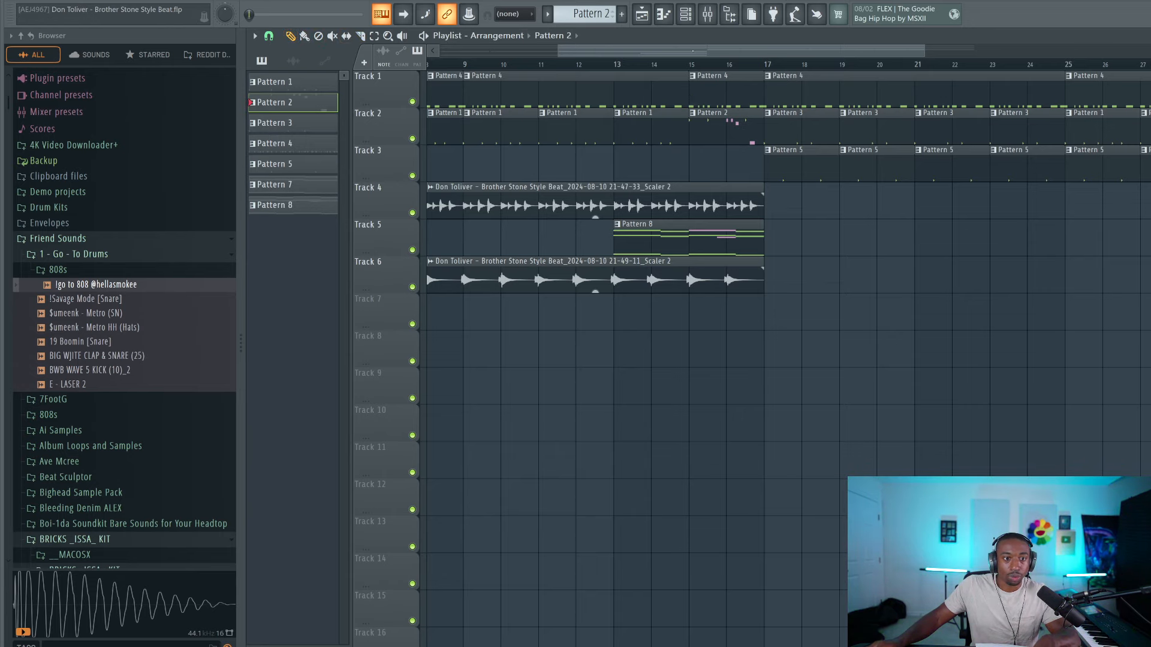
left_click(693, 76)
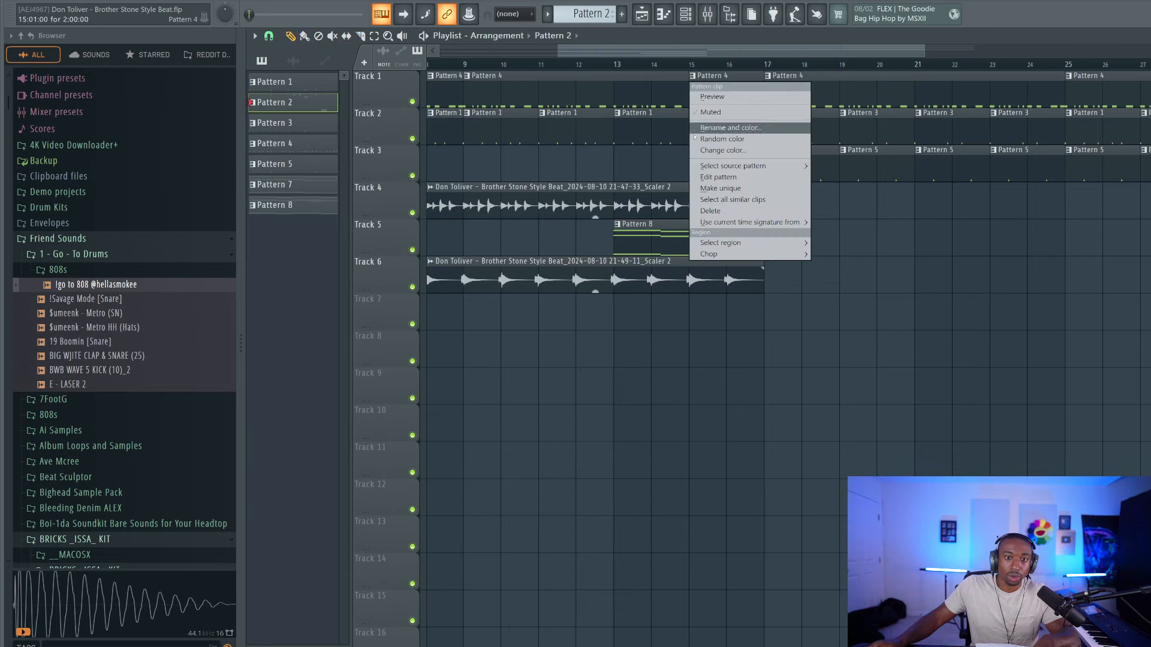
left_click(709, 187)
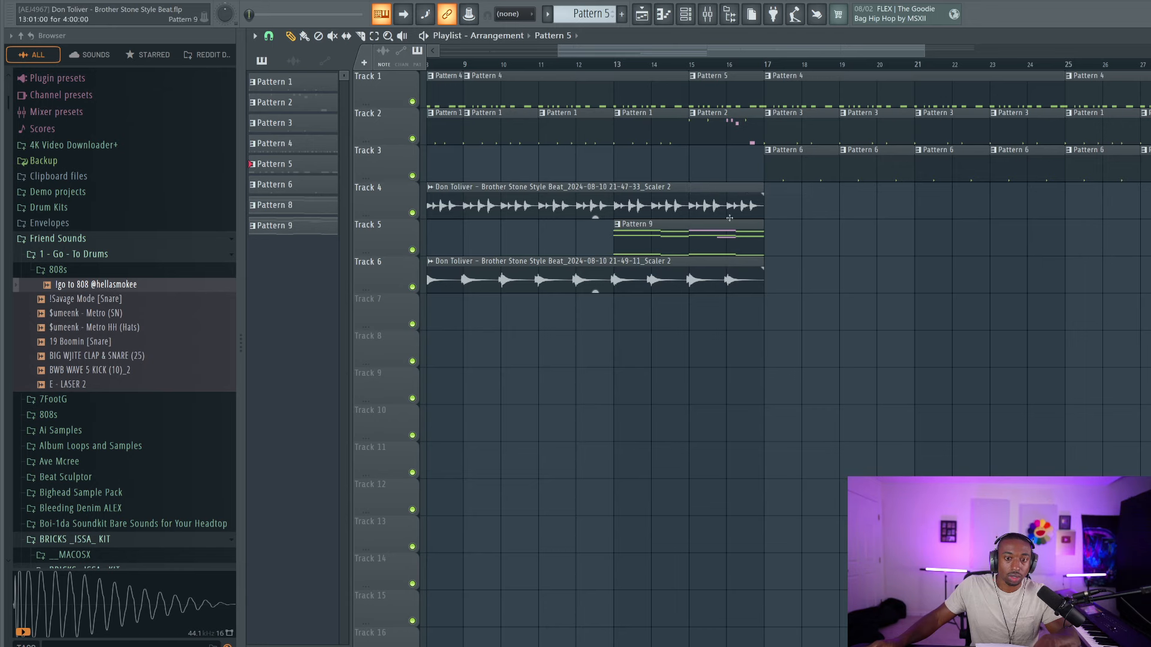
Add a 1/64 dotted note repeat to the hi-hat note at bar 2 of Pattern 5
double_click(715, 90)
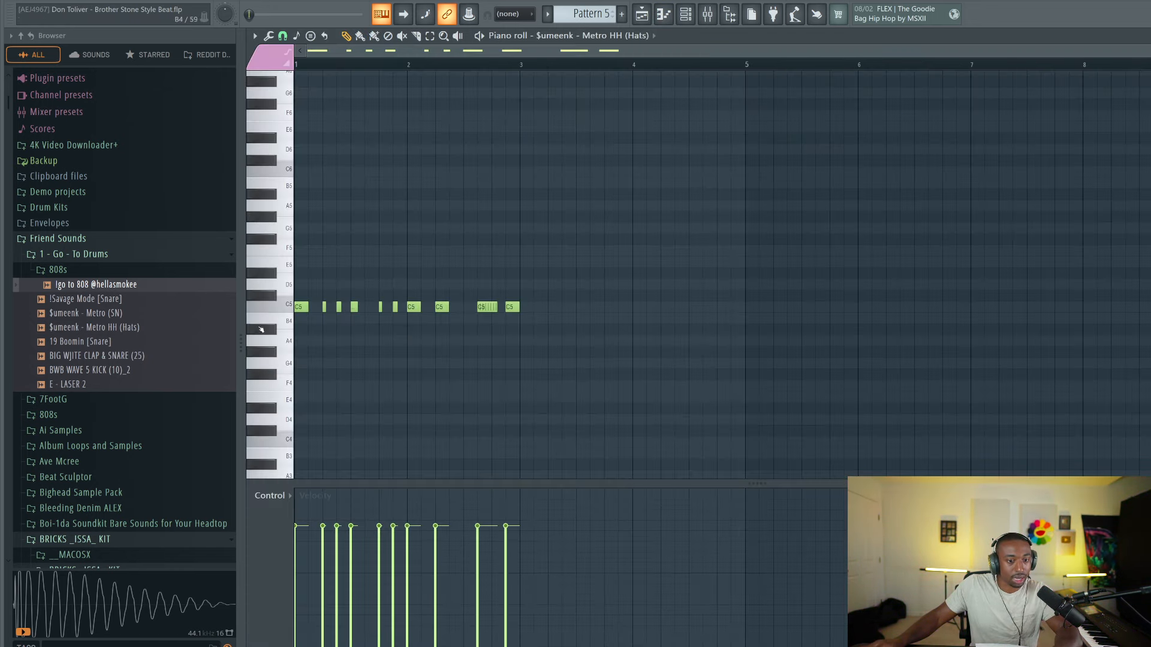
left_click(273, 496)
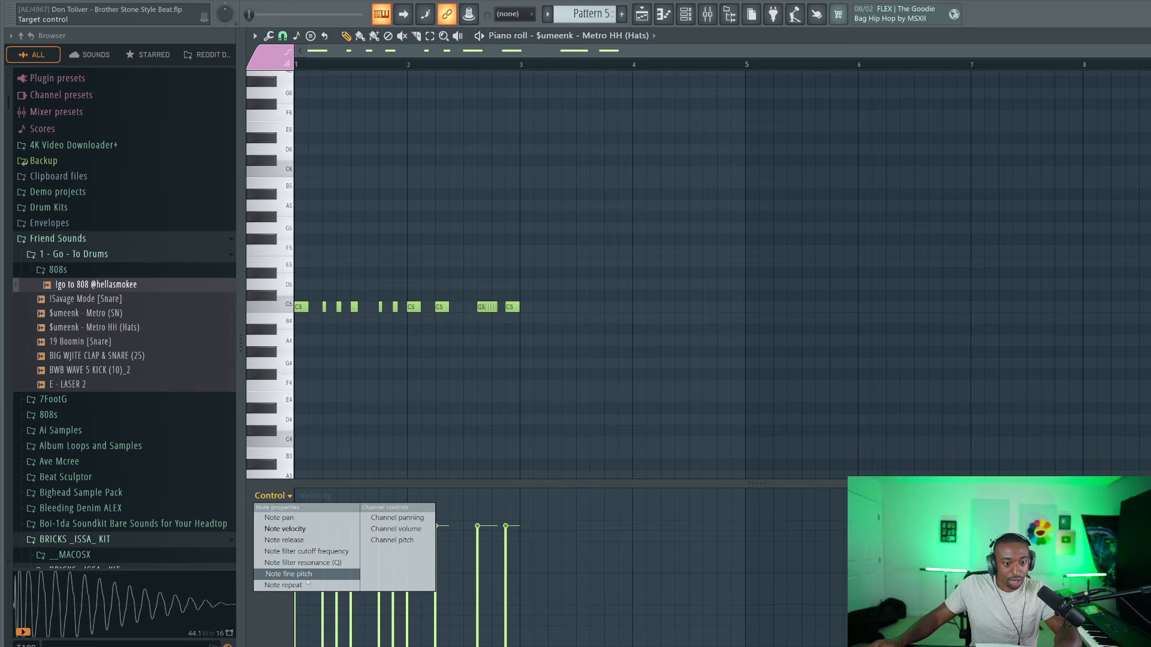
left_click(310, 586)
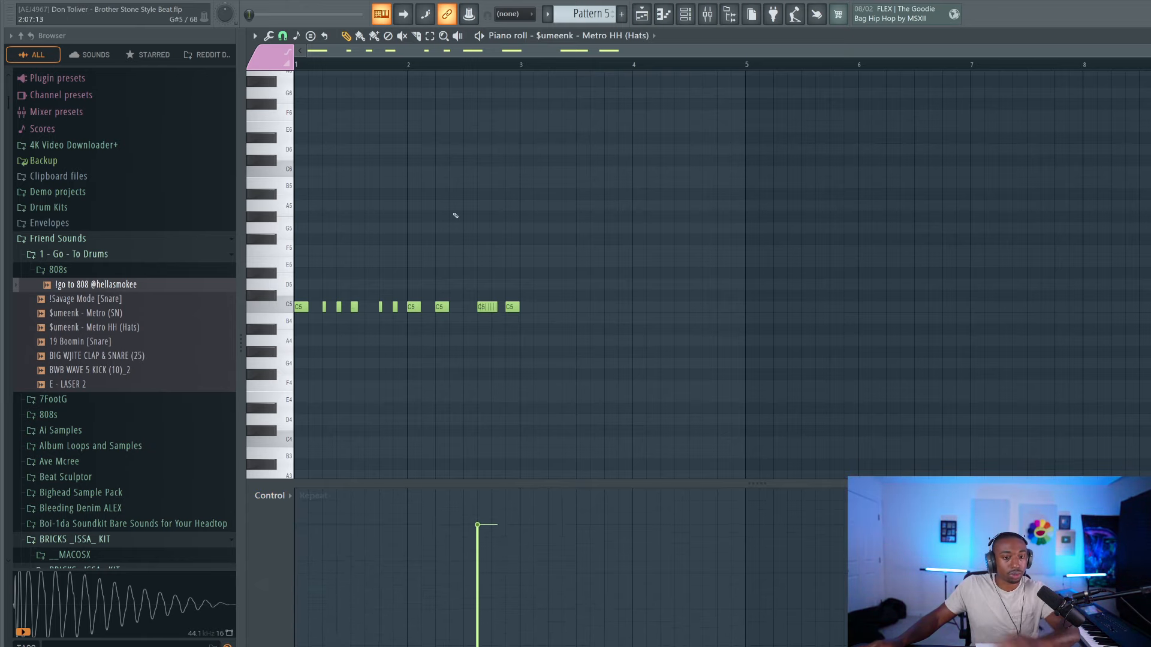
left_click(649, 19)
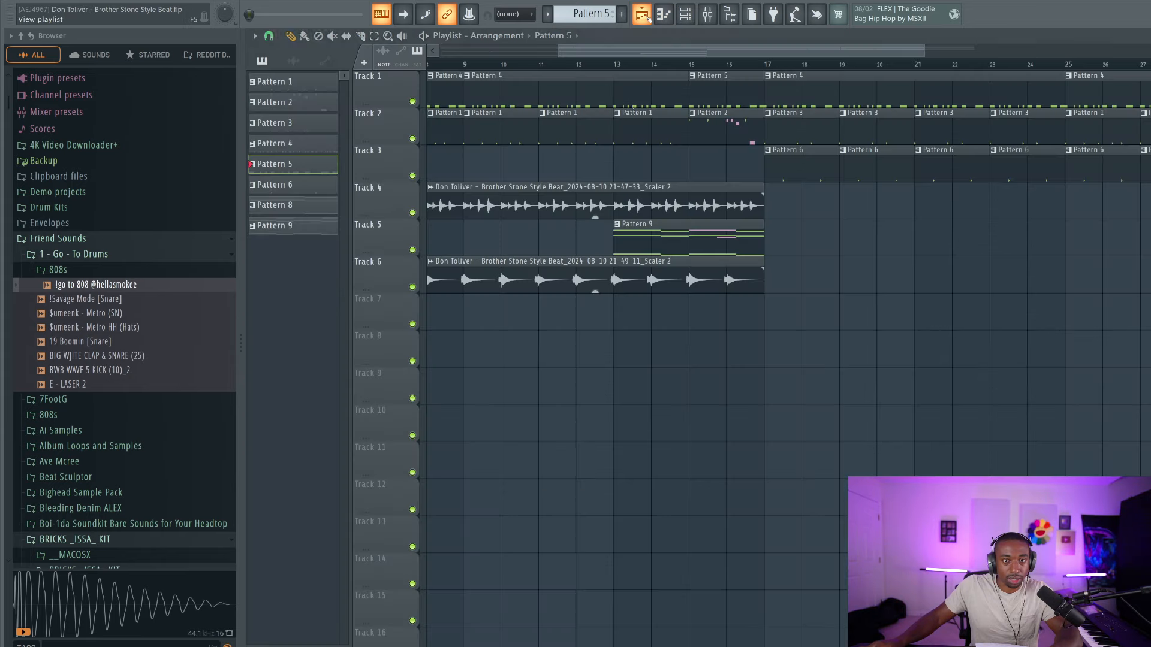
key("space")
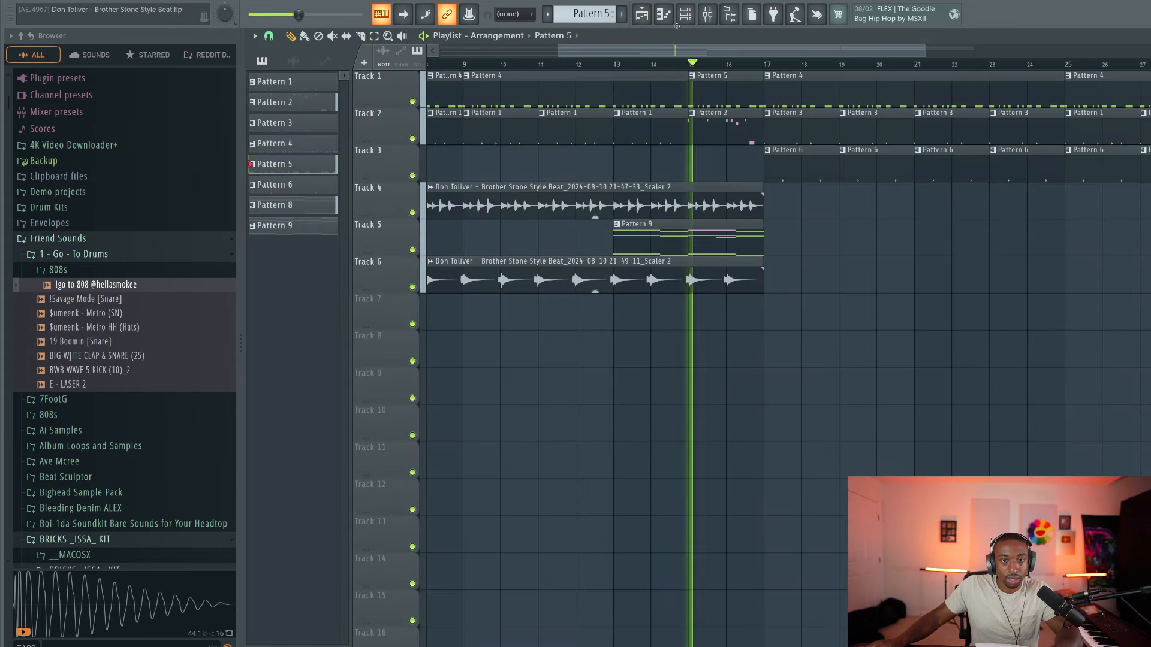
key("F7")
left_click(407, 525)
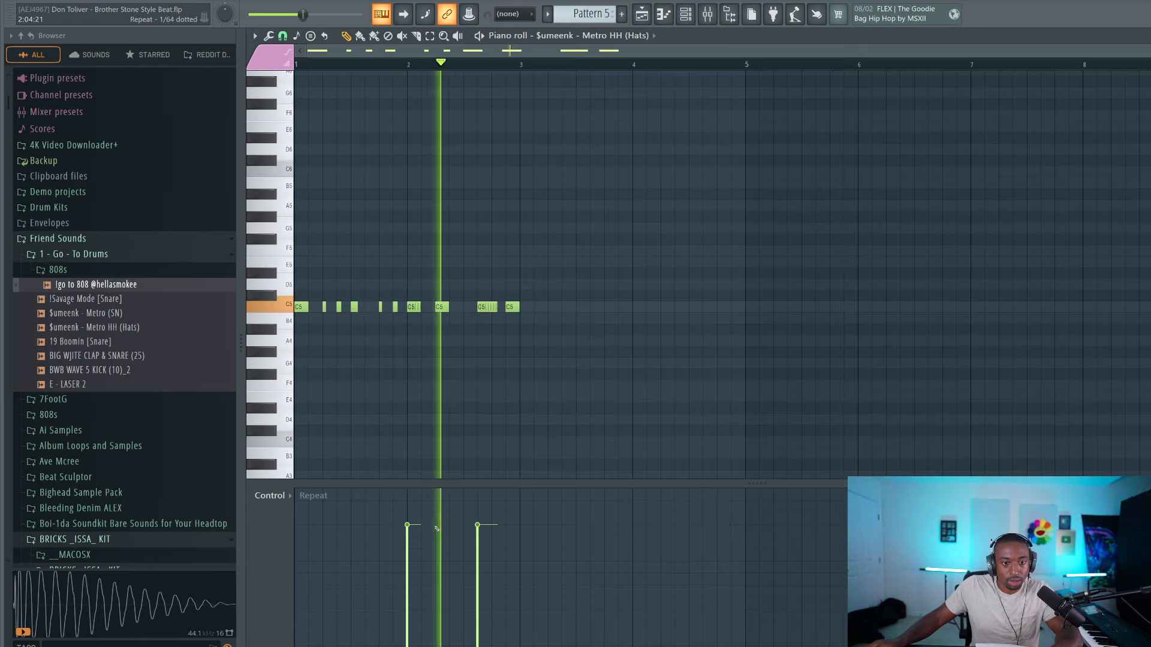
left_click(455, 305)
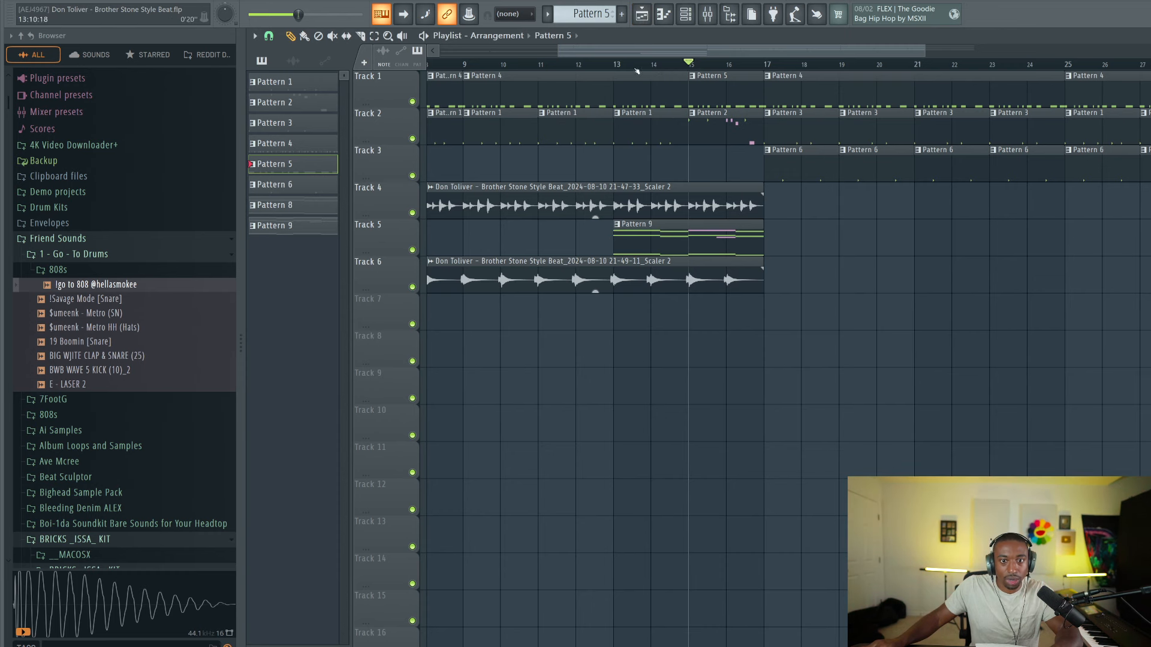
Load Fruity WaveShaper on the Master track ahead of the soft clipper and set its mix level to 49%
left_click(615, 64)
key("F9")
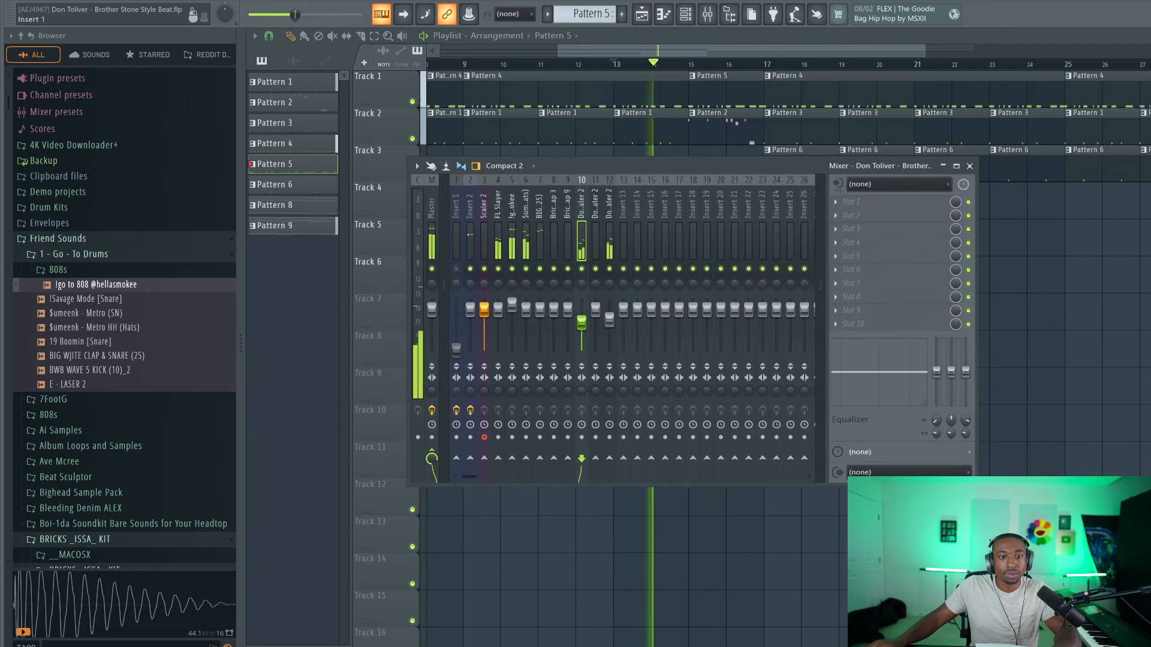
left_click(431, 240)
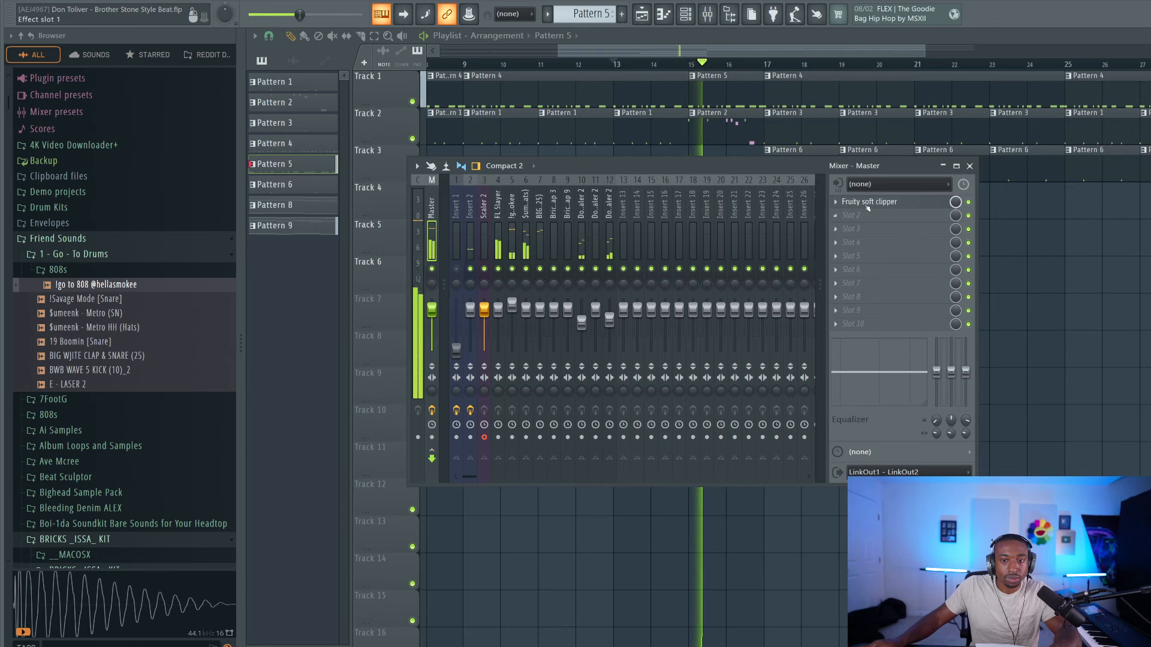
left_click(863, 213)
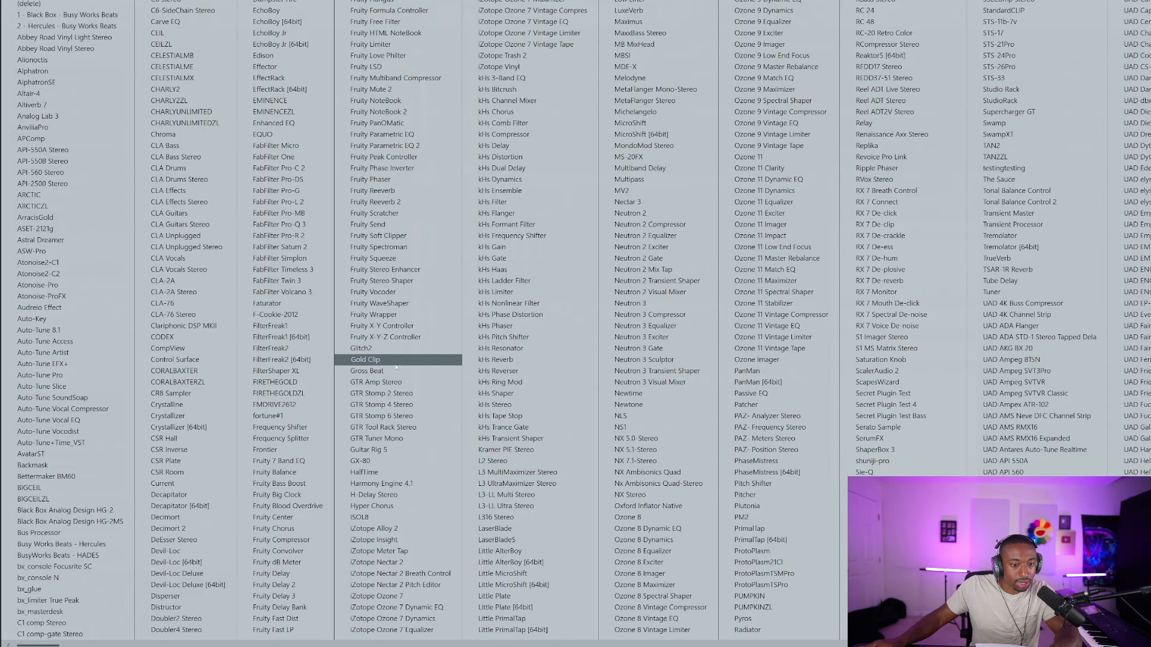
left_click(411, 303)
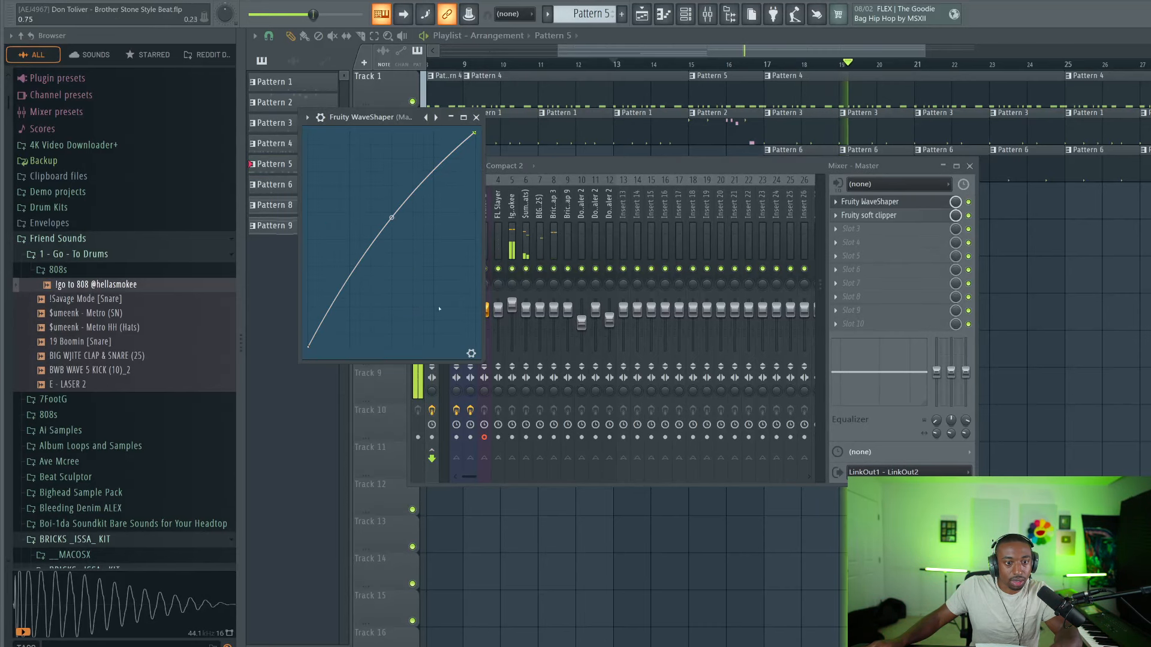
left_click(471, 353)
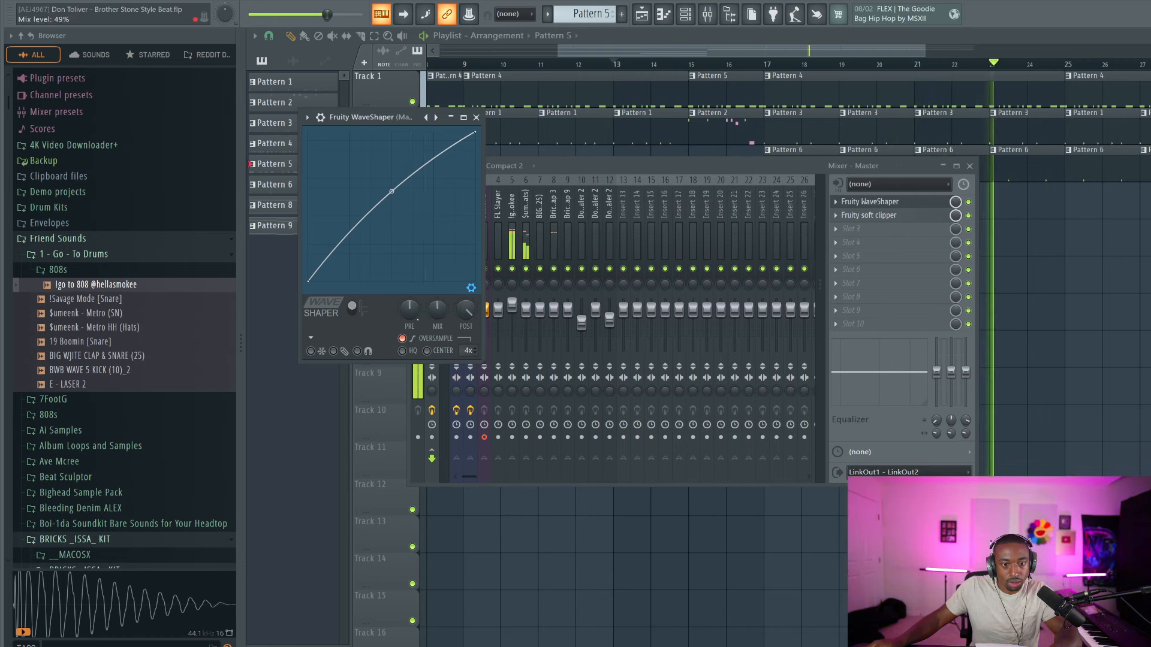
key("F12")
Select mixer tracks 1 to 12 and lower their volumes together, bringing Bricks Clap 3 to 79%, during playback from bar 13
key("space")
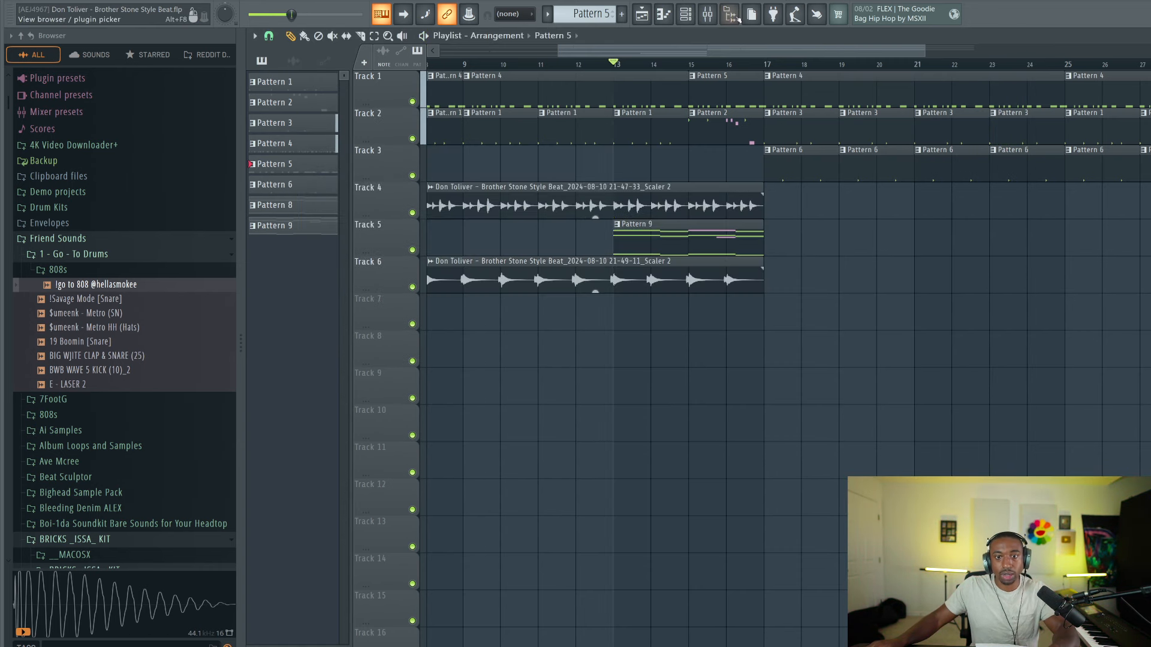
left_click(709, 14)
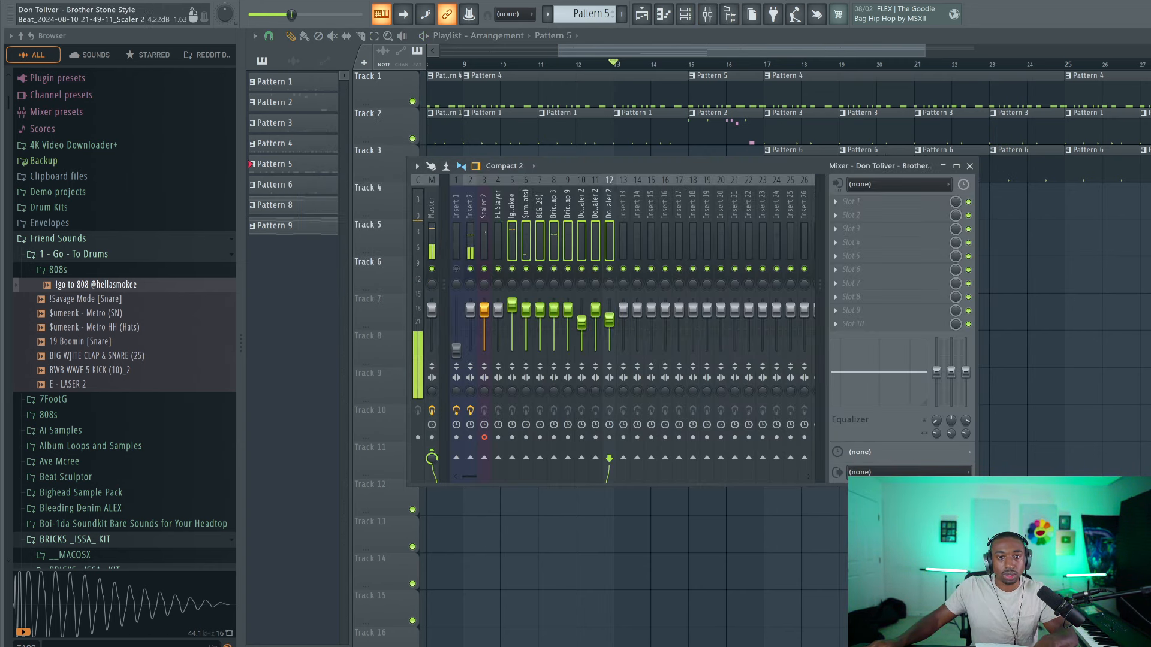
left_click(485, 297)
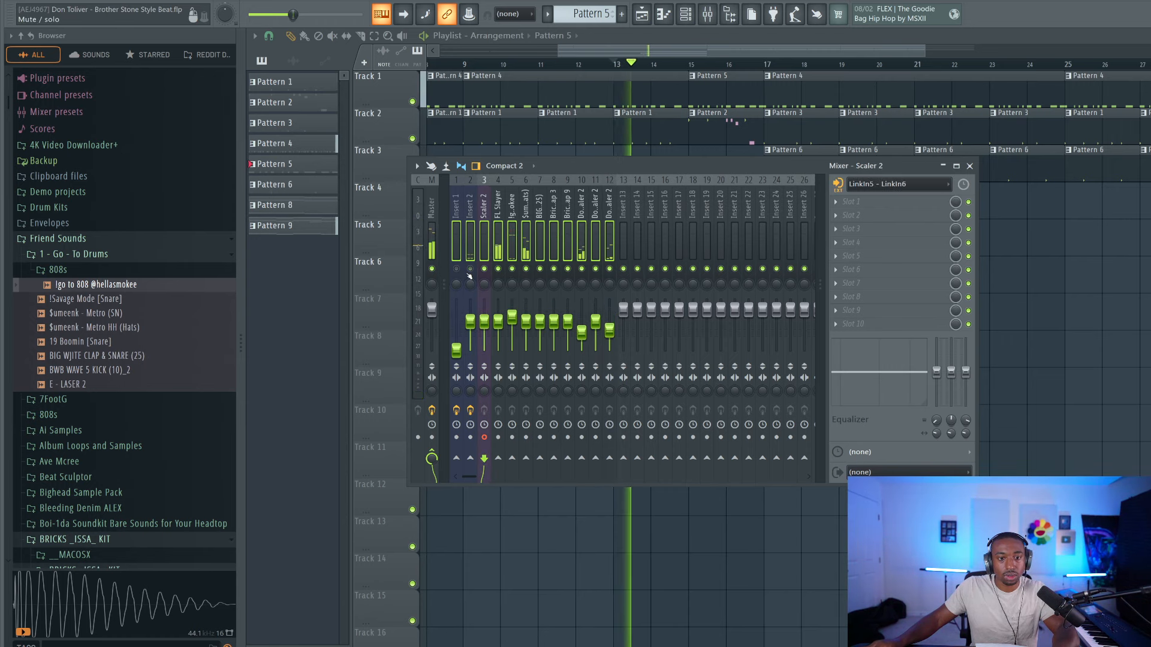
left_click(553, 318)
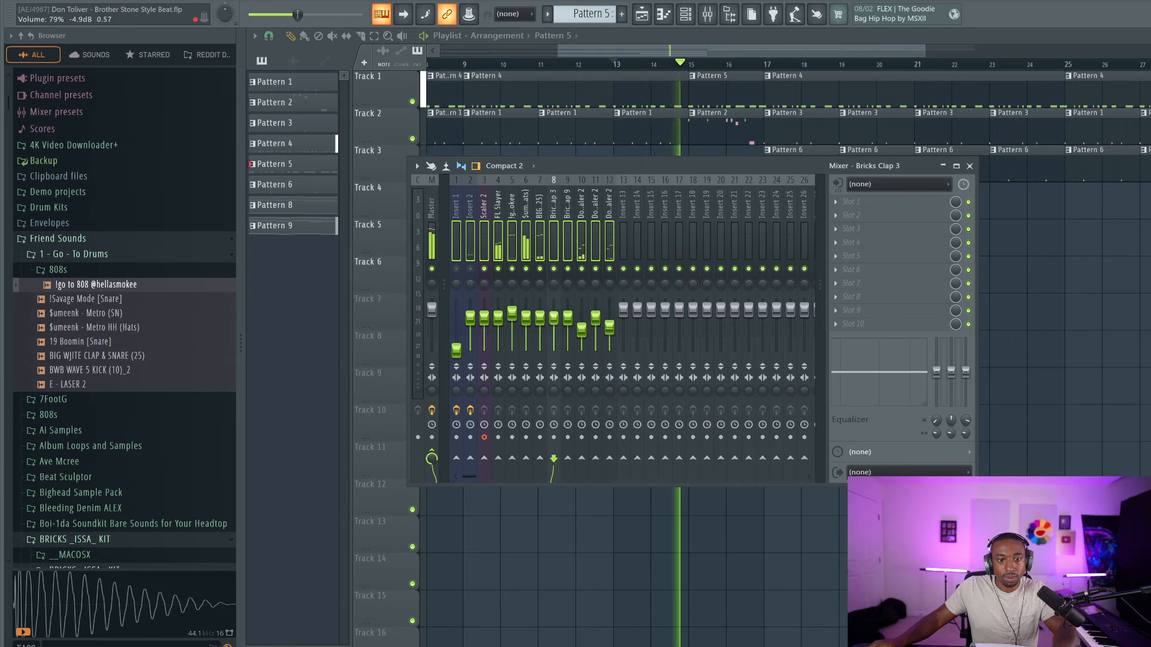
key("F9")
Duplicate the audio clips on Track 4 and Track 6 so the copies start at bar 17
scroll(648, 78, "down", 5)
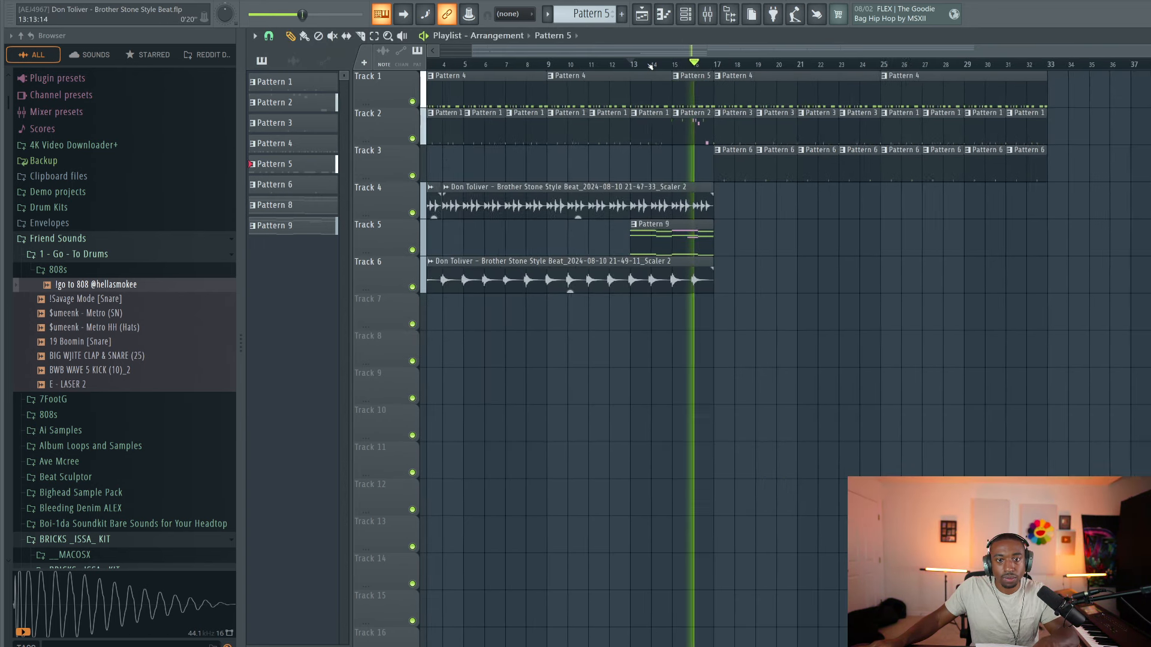
left_click_drag(675, 203, 415, 205)
left_click_drag(716, 257, 603, 288)
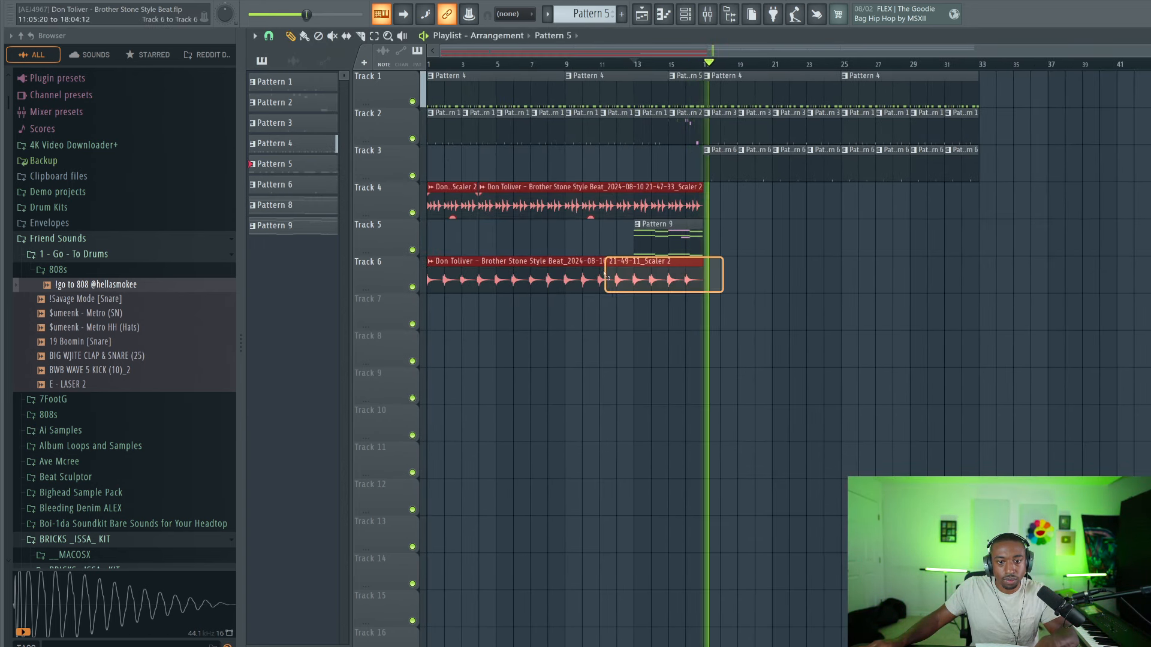
key("ctrl+b")
key("space")
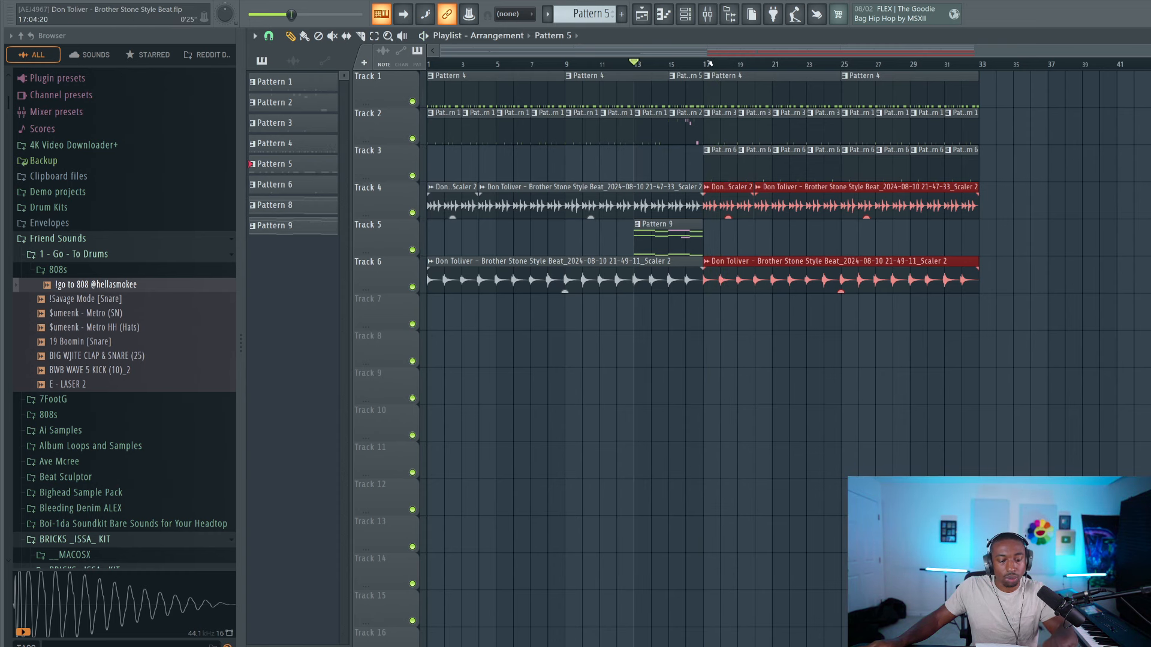
Record an audio take from the Scaler 2 mixer track onto Track 7 from bar 1 and trim its end to bar 13
left_click(710, 17)
left_click(470, 317)
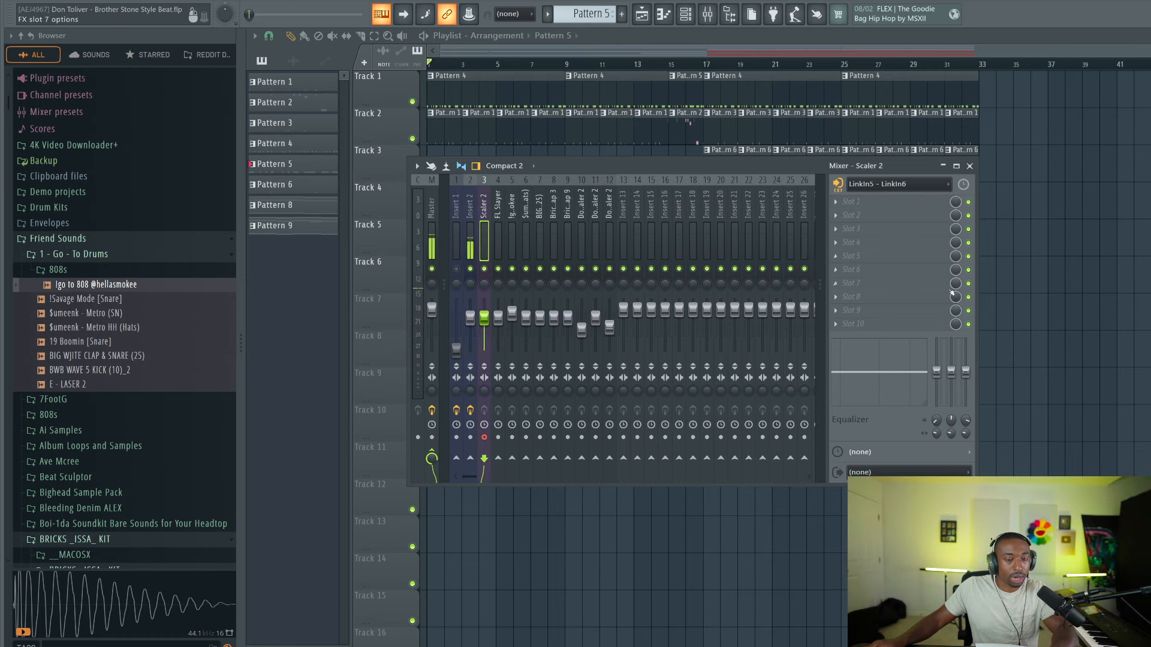
key("F9")
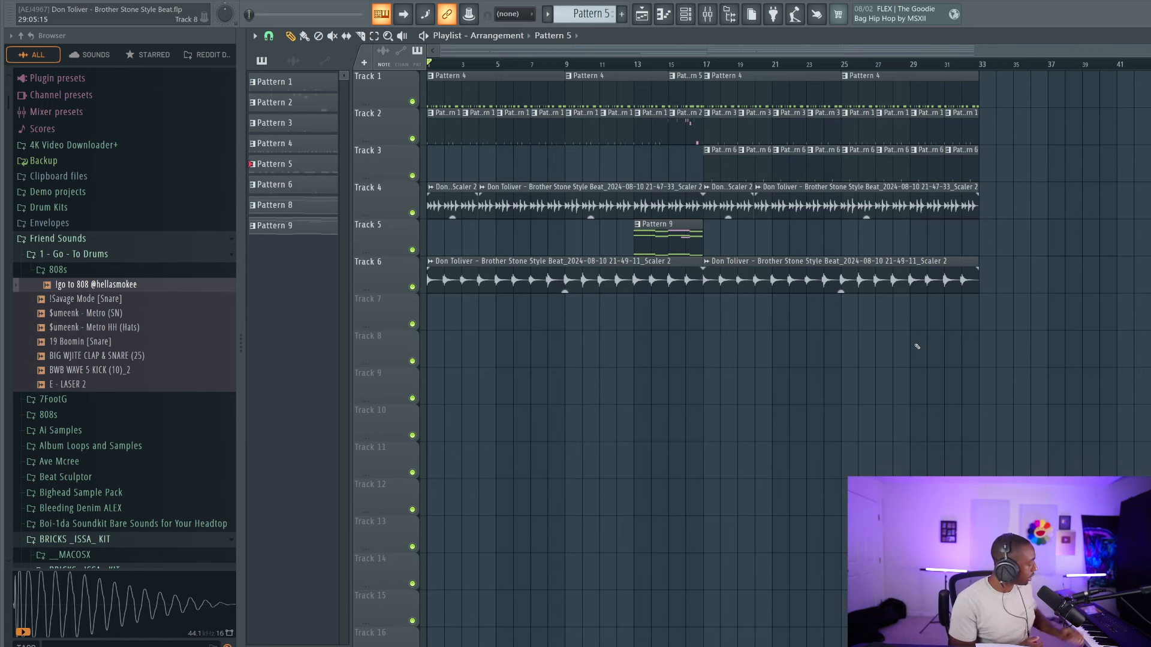
key("space")
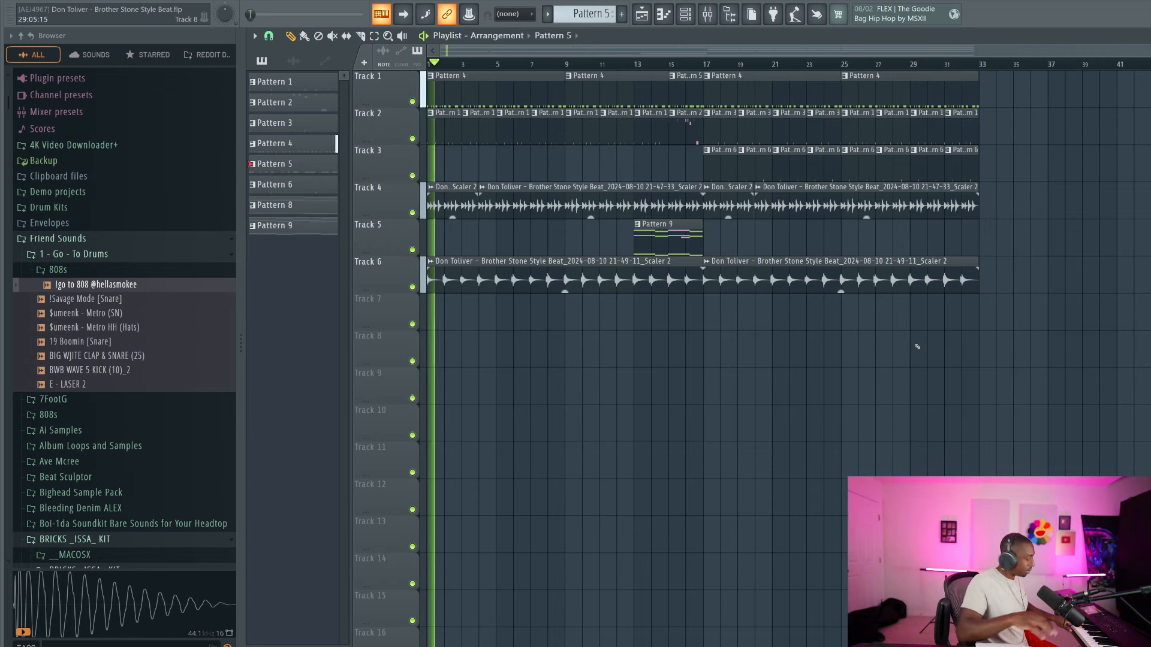
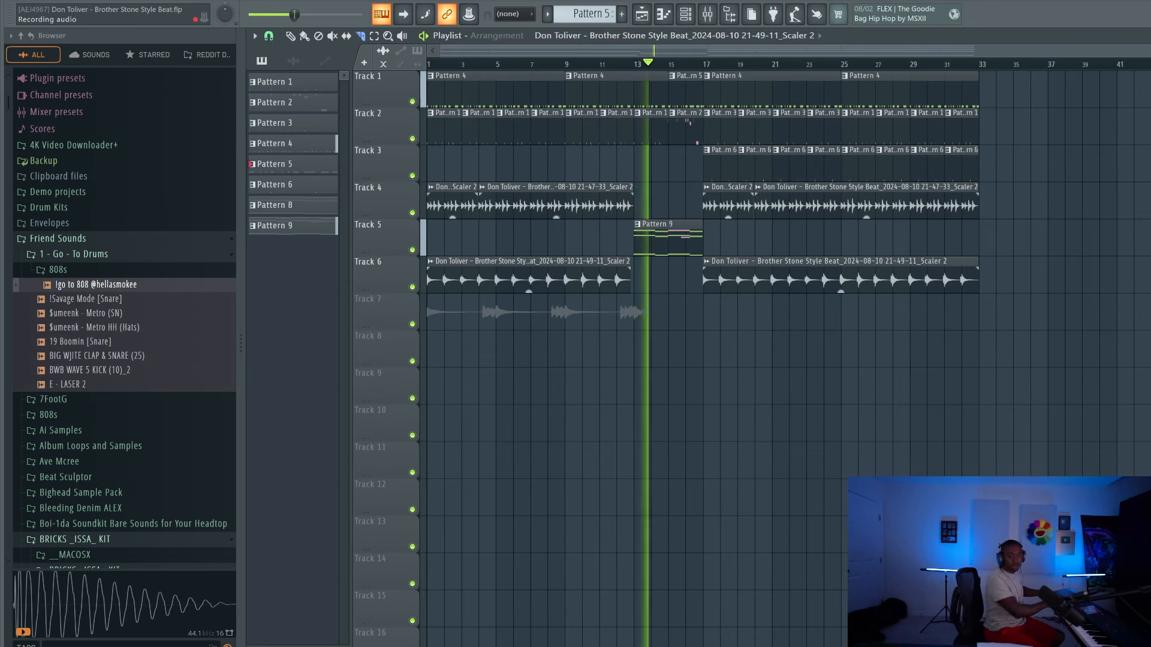
key("space")
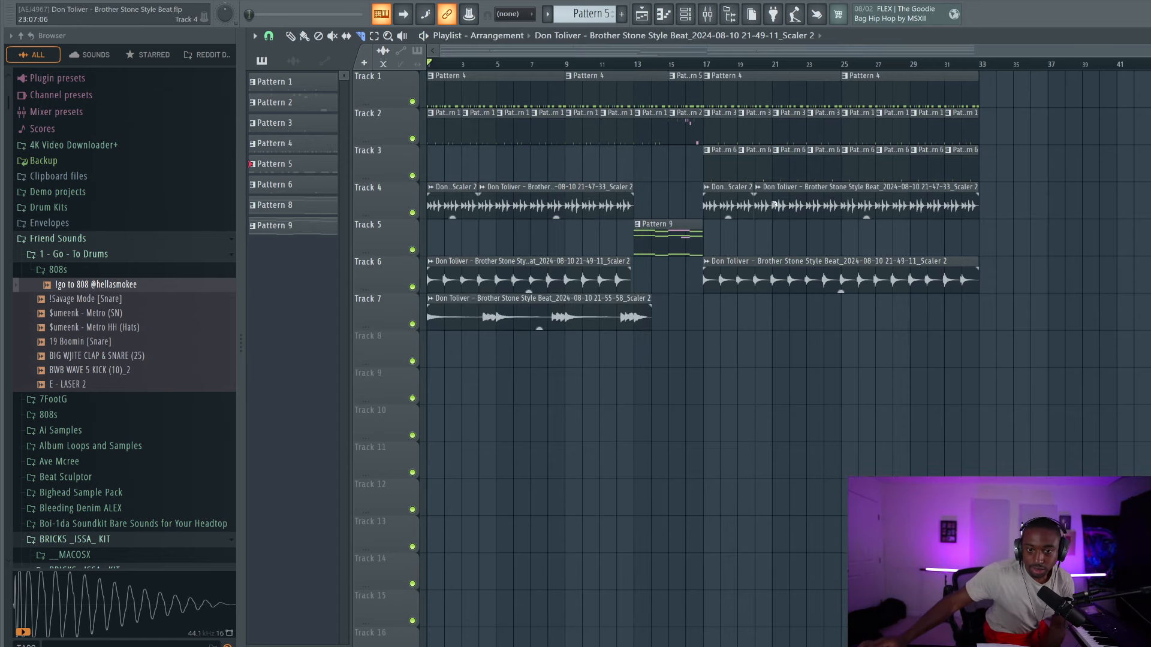
scroll(798, 314, "up", 3)
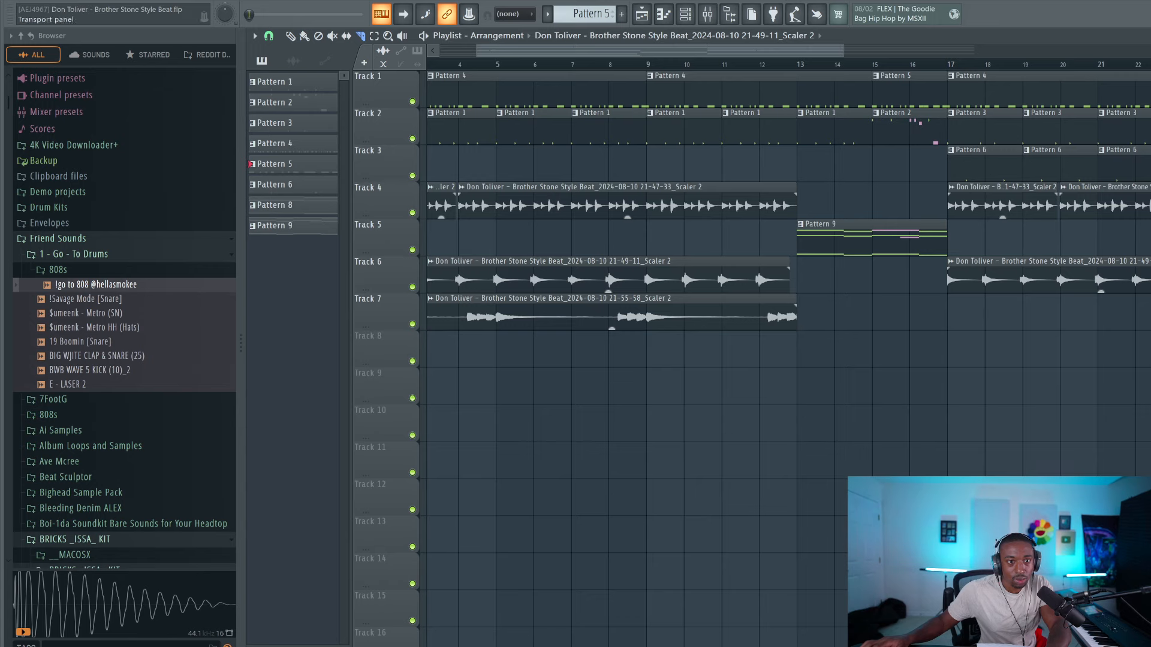
Shorten the end of the audio clip on Track 7 so it stops just before bar 13
scroll(830, 72, "up", 5)
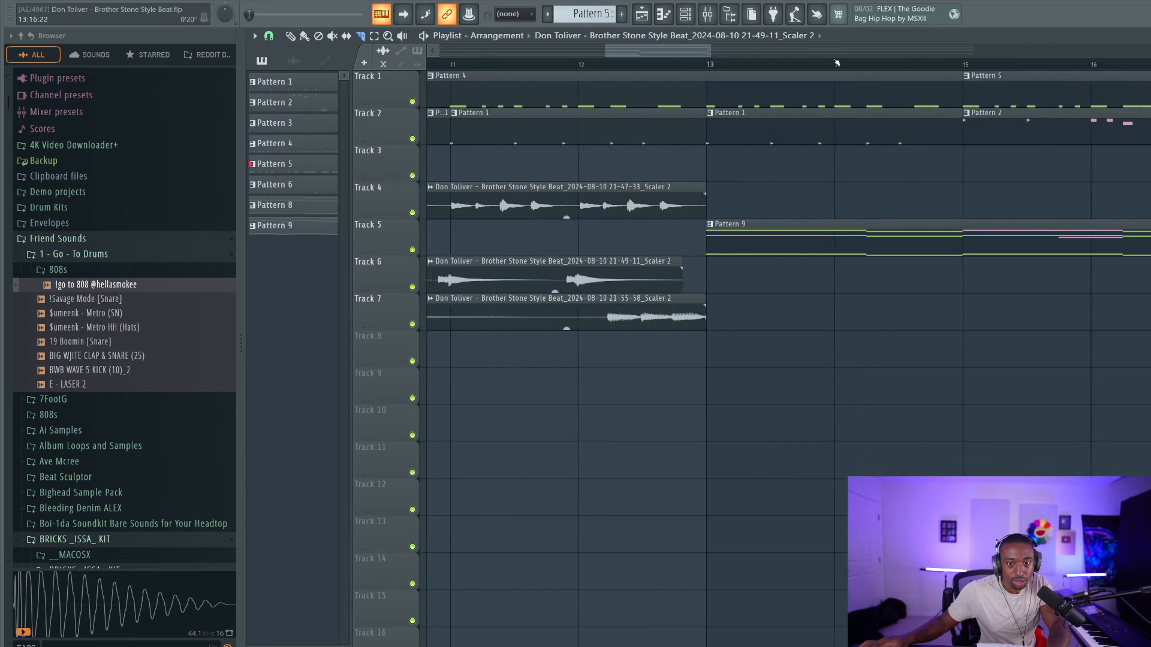
right_click(702, 307)
left_click(755, 290)
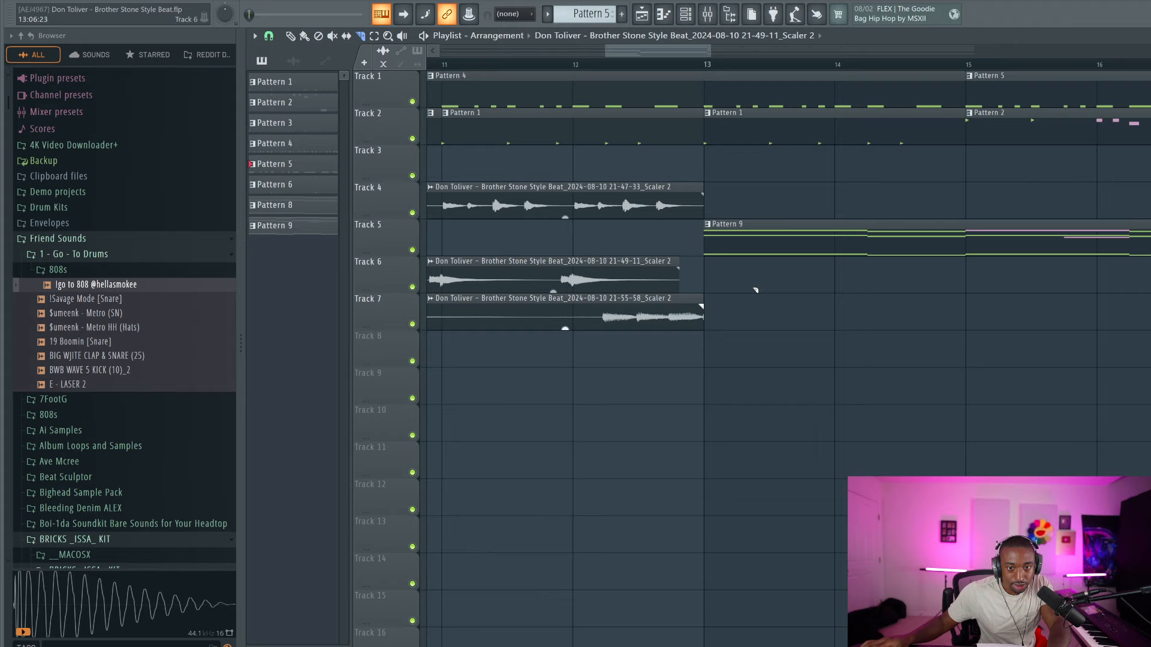
left_click_drag(755, 295, 723, 293)
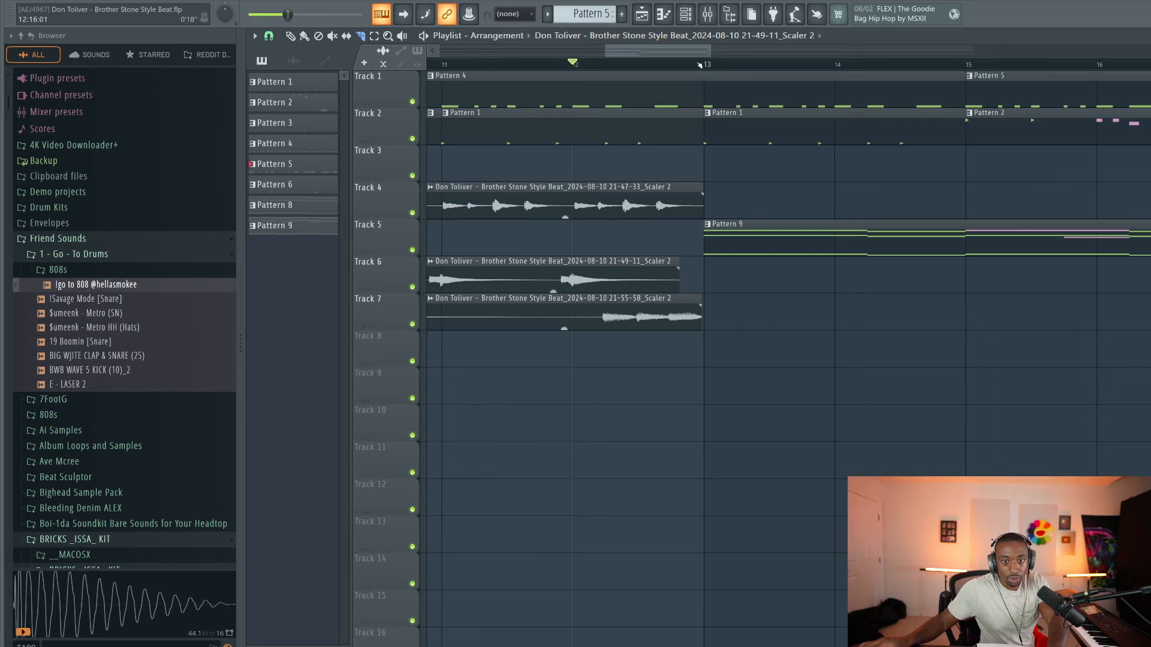
Select bars 13 to 17 as the loop range and record a Scaler 2 audio take across them
left_click_drag(705, 66, 1150, 65)
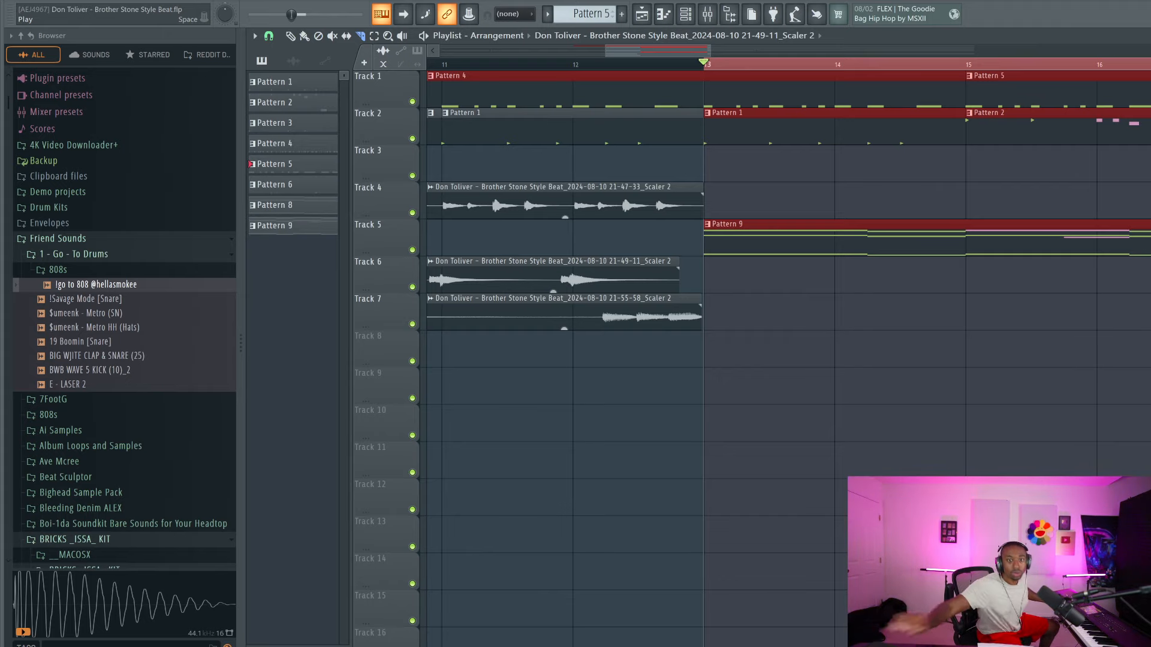
key("space")
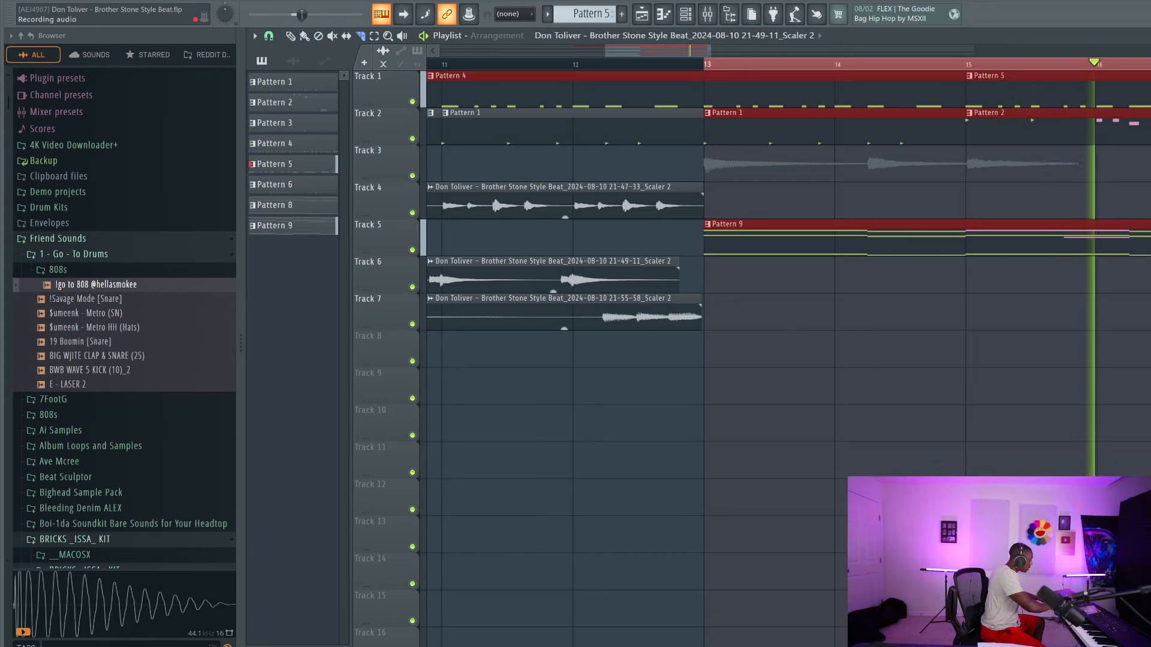
key("space")
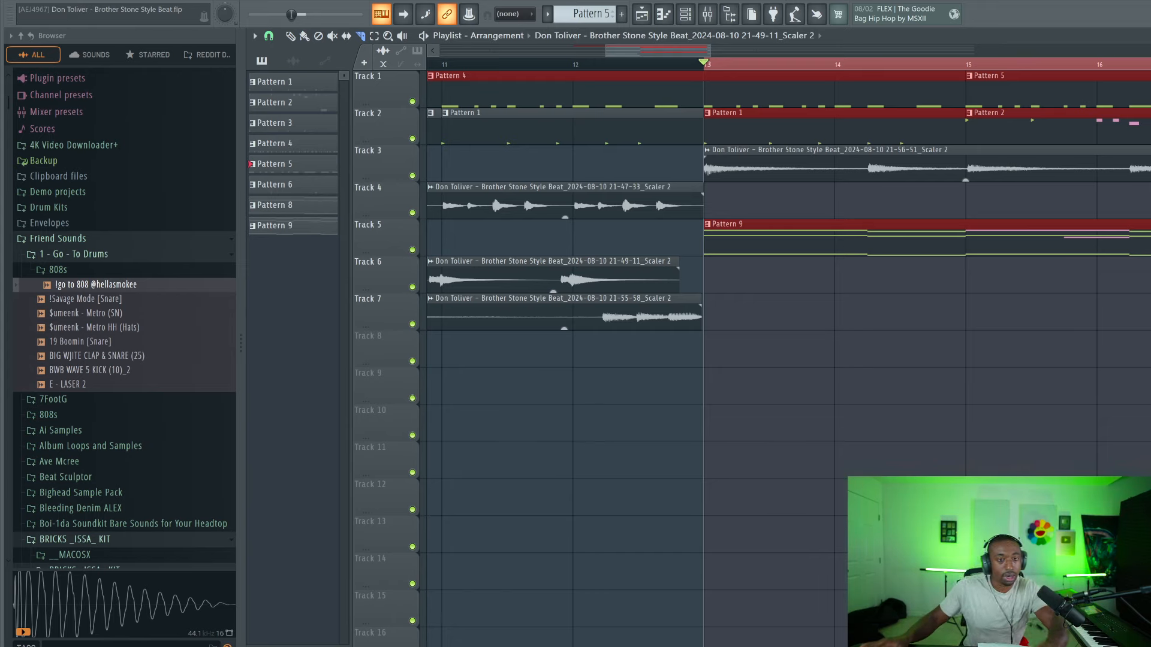
Move the newly recorded take from Track 3 down to Track 7 at bar 13 during playback
key("space")
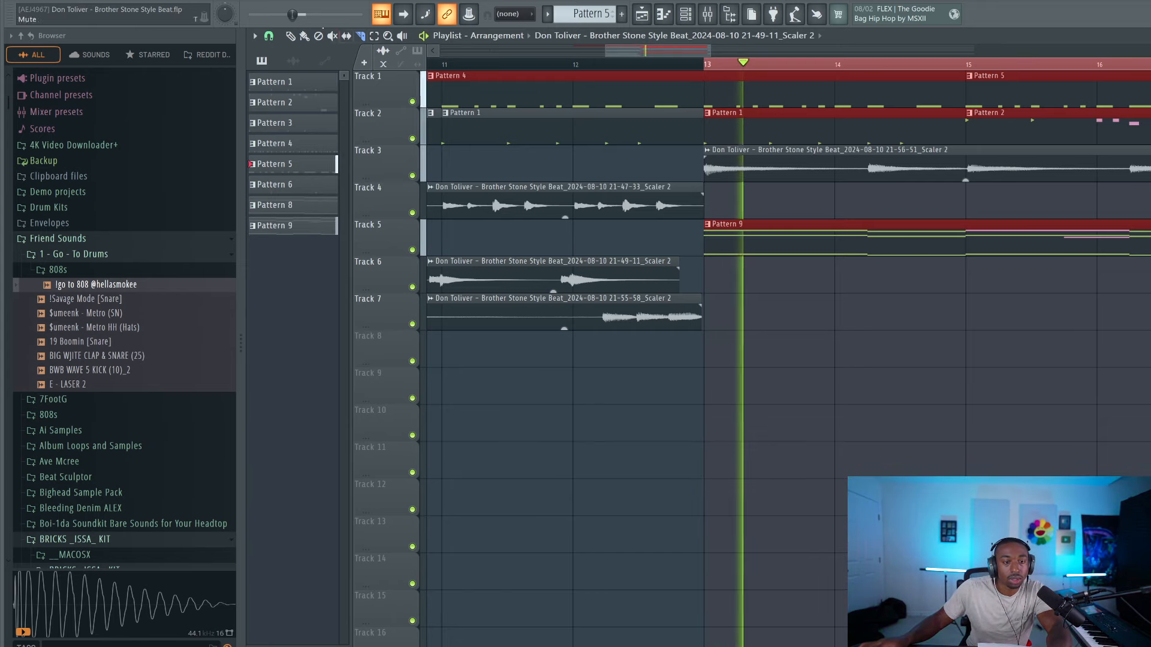
left_click(809, 172)
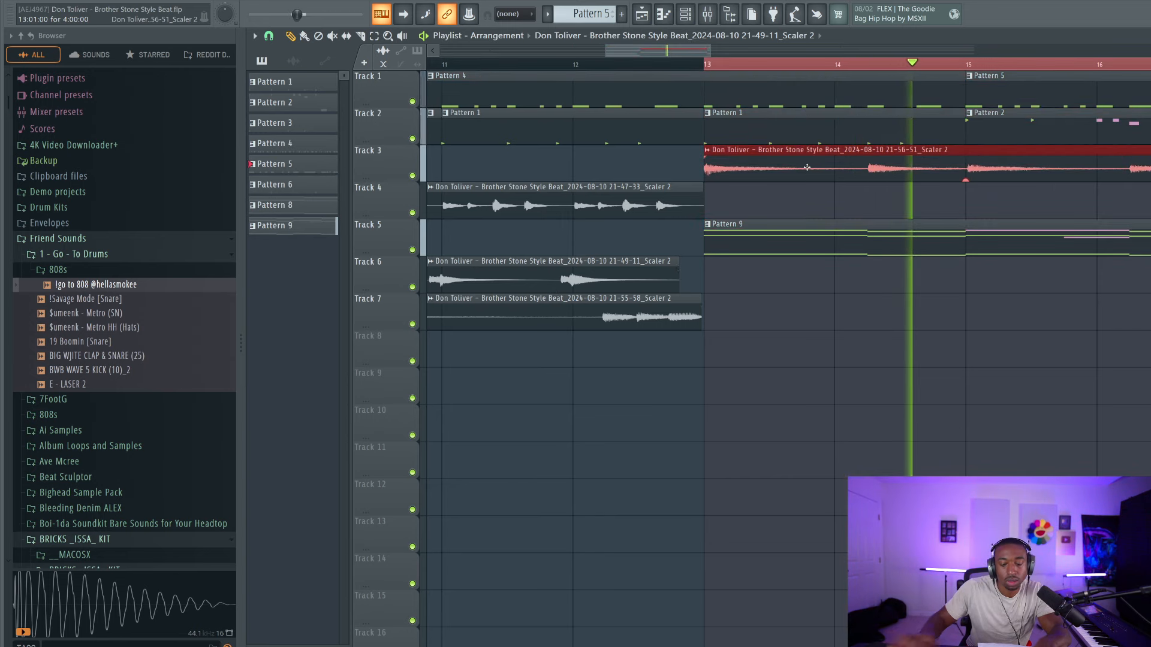
key("shift+Down")
key("shift+Down")
key("shift+Down")
key("shift+Down")
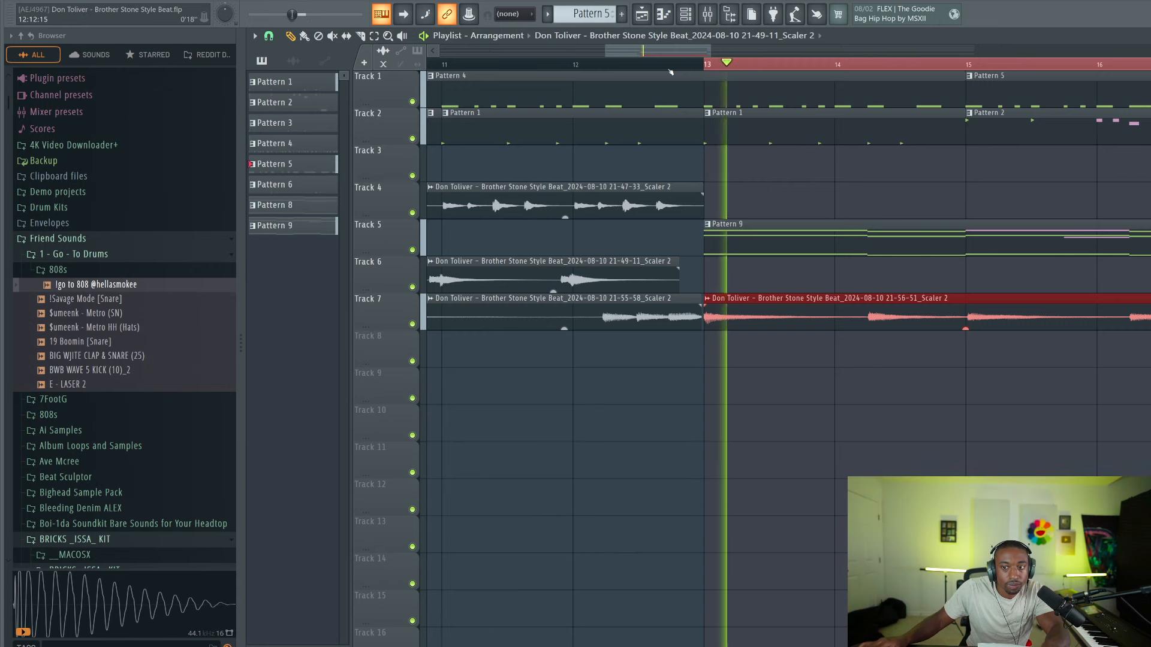
scroll(671, 70, "down", 2)
key("space")
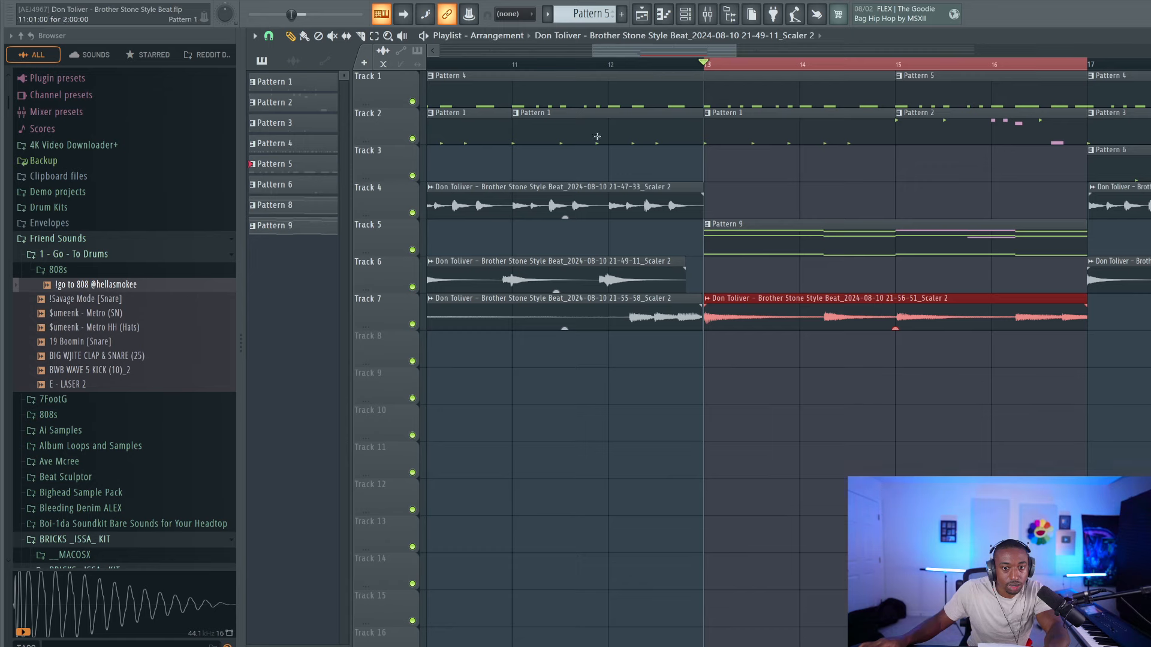
Solo Track 6 to listen to its audio clip from bar 11, restoring all tracks at the end
right_click(412, 287)
left_click(510, 75)
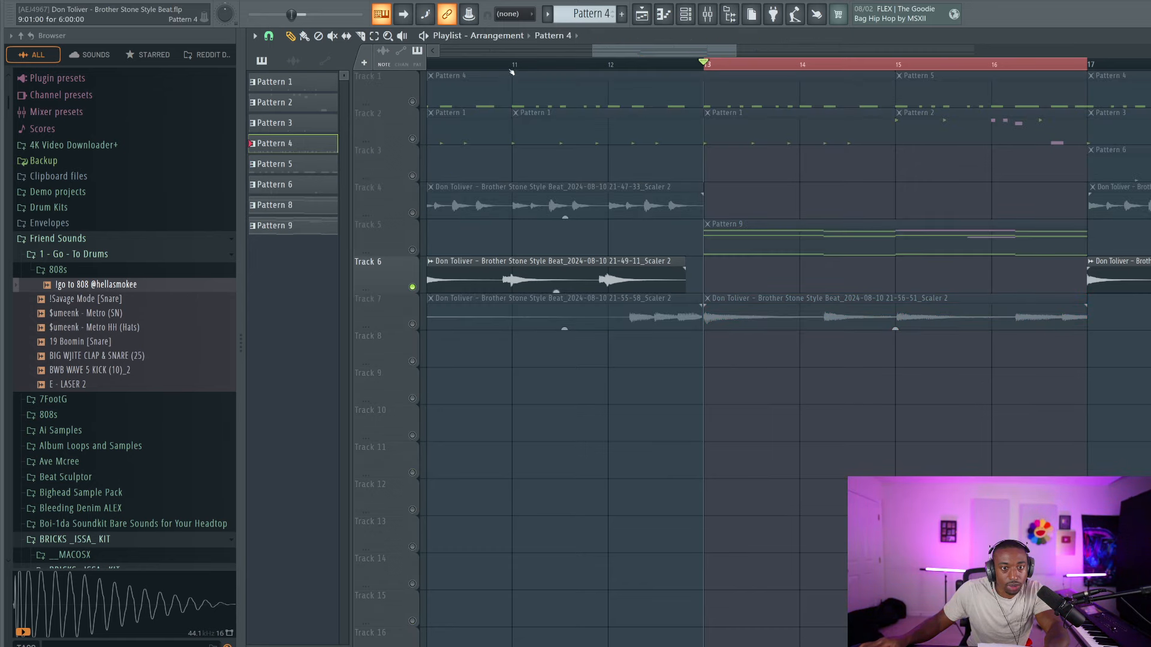
left_click(512, 64)
key("space")
key("space")
right_click(413, 287)
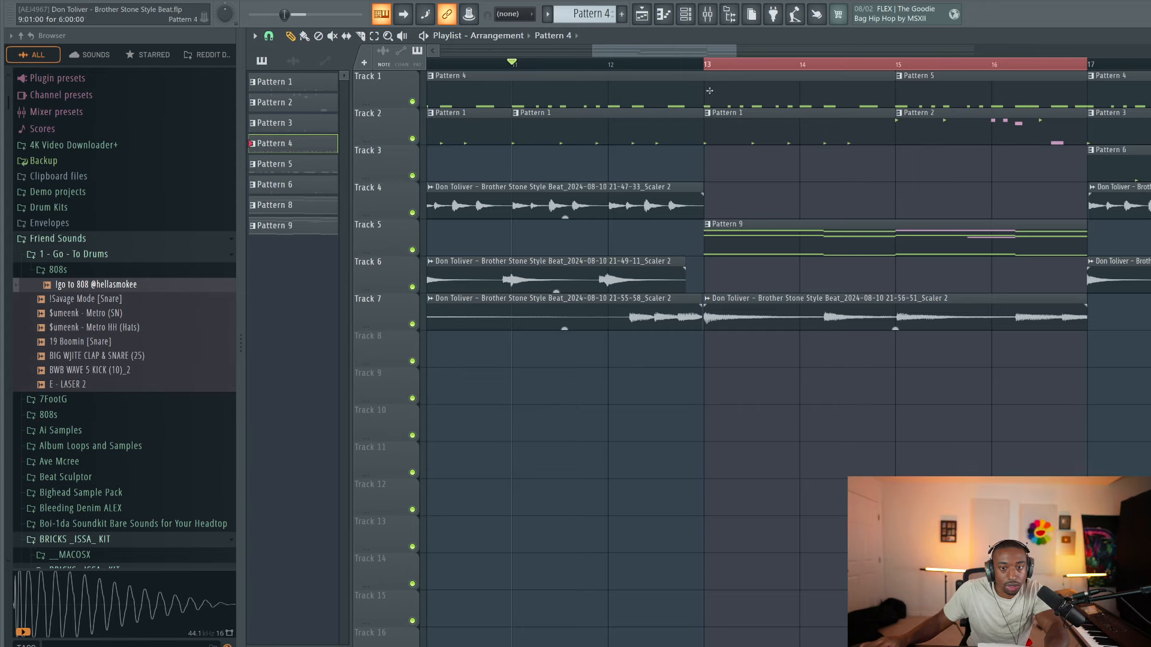
Play the bar 13 to 17 section to rehearse the next melodic layer over it
left_click(708, 66)
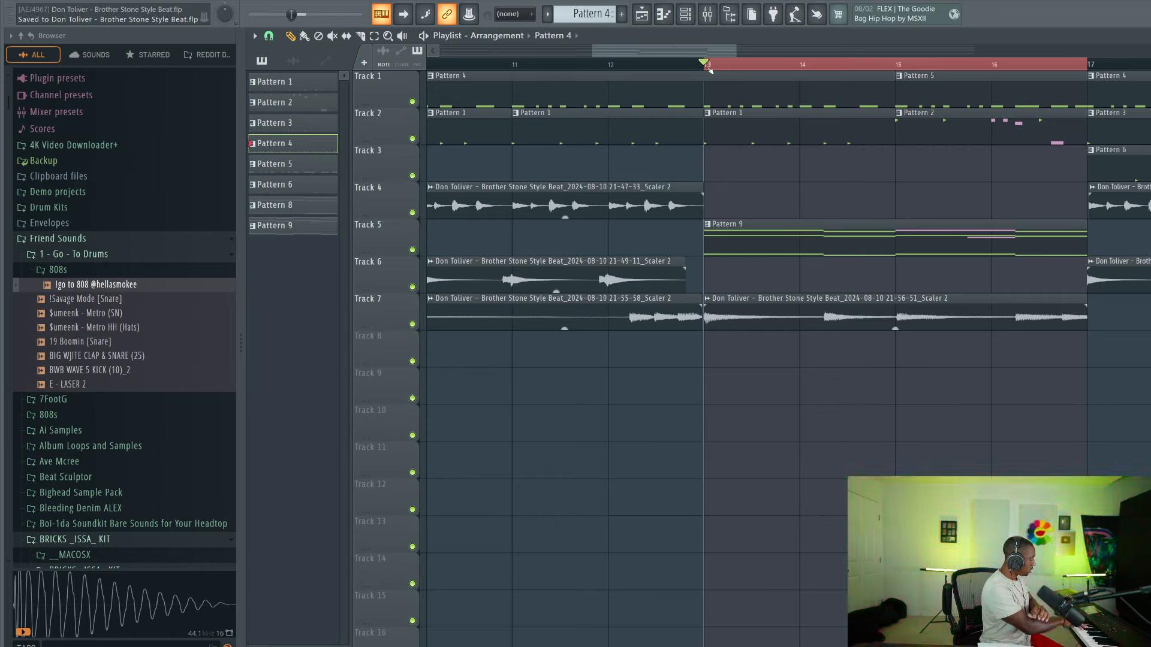
key("space")
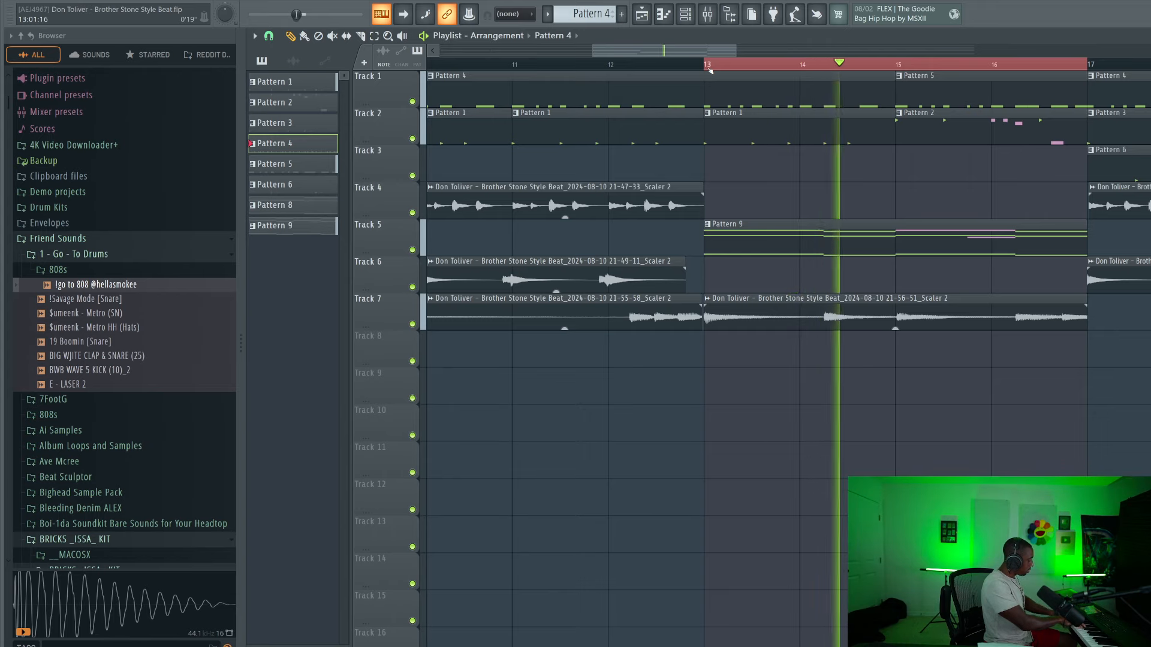
key("space")
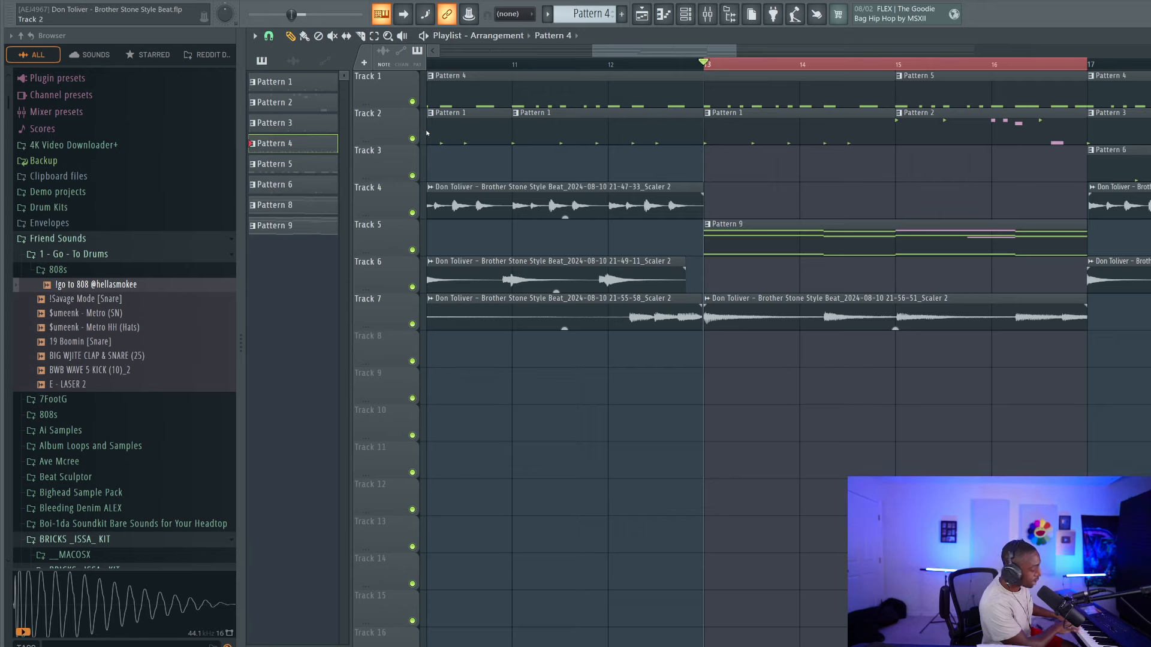
key("space")
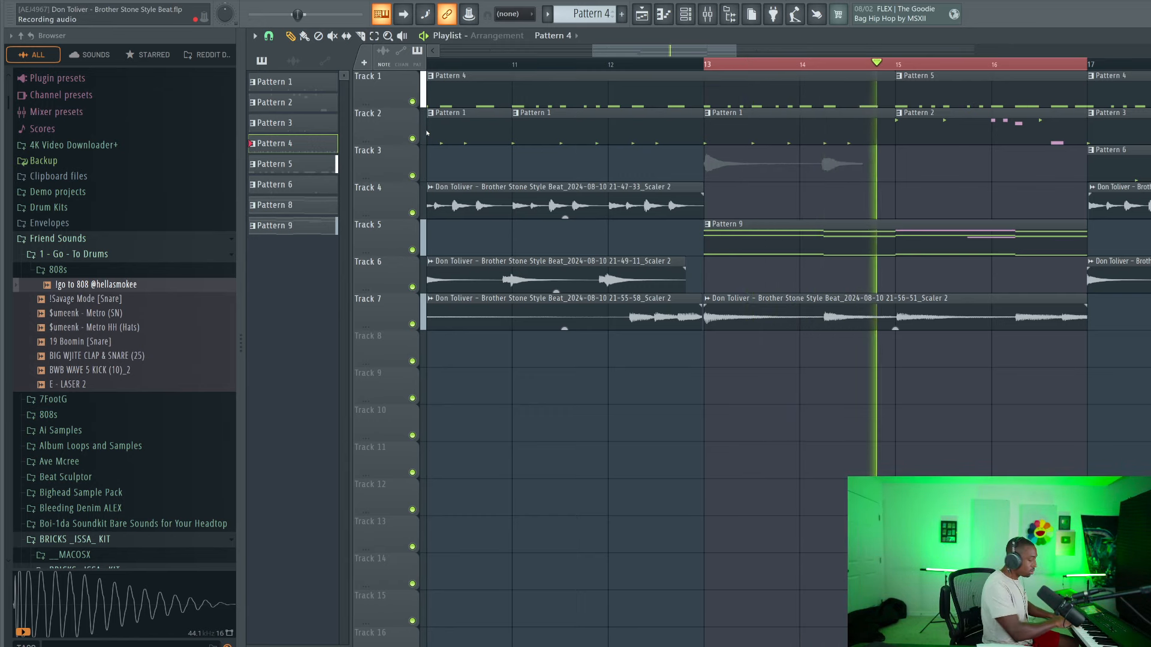
key("space")
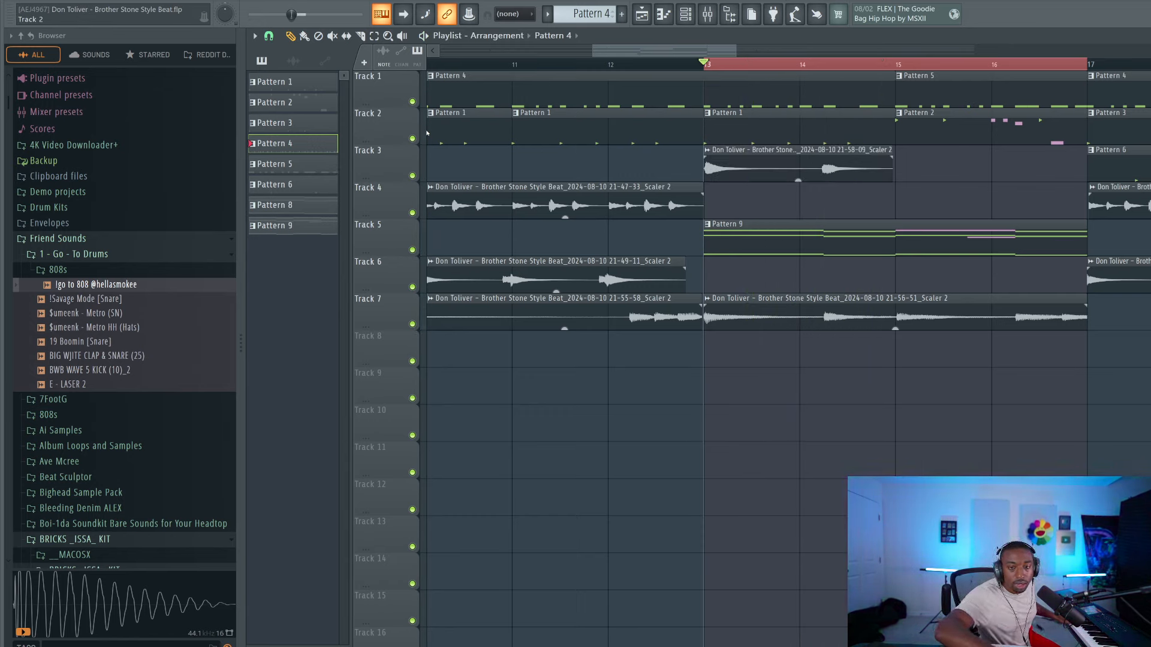
key("ctrl+z")
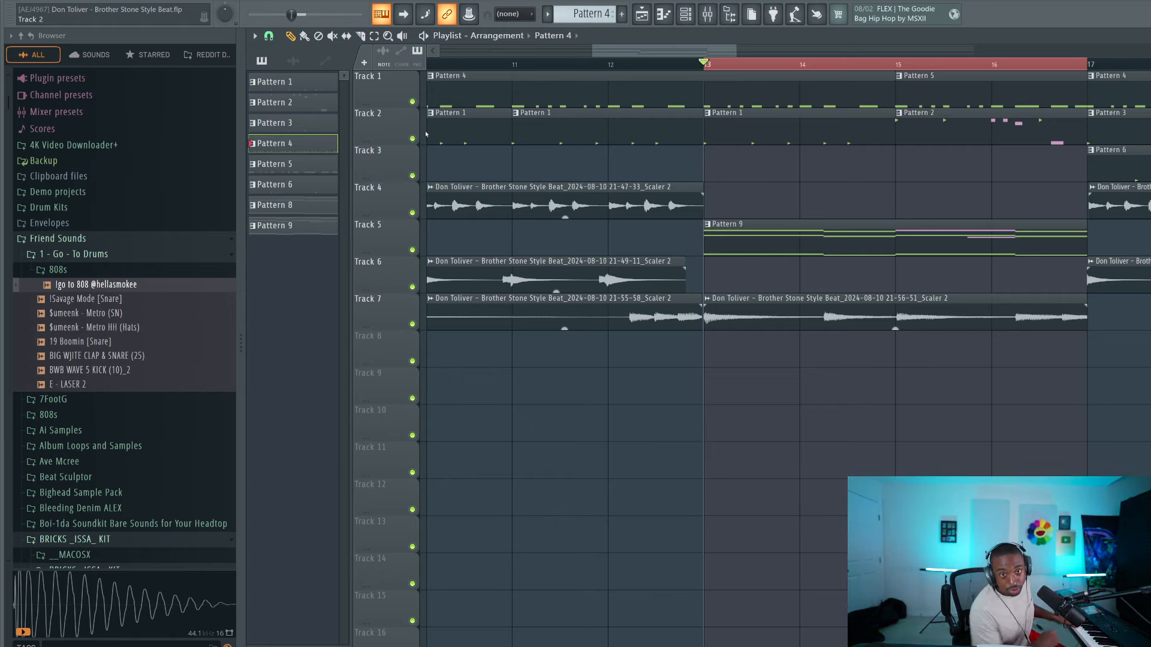
key("space")
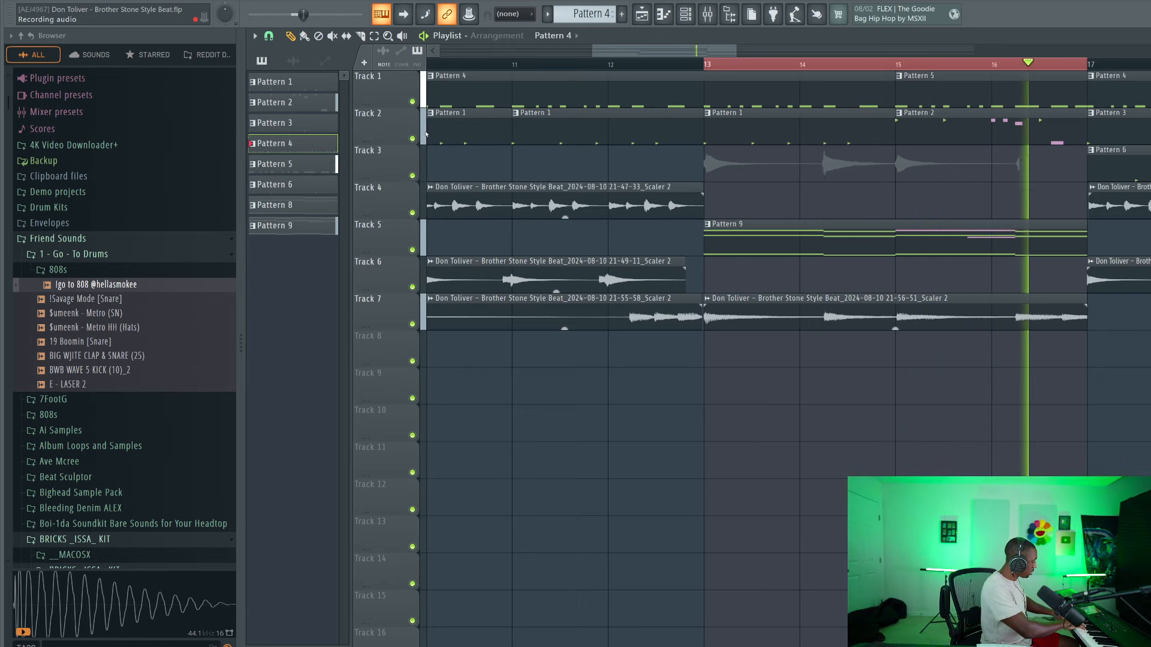
key("space")
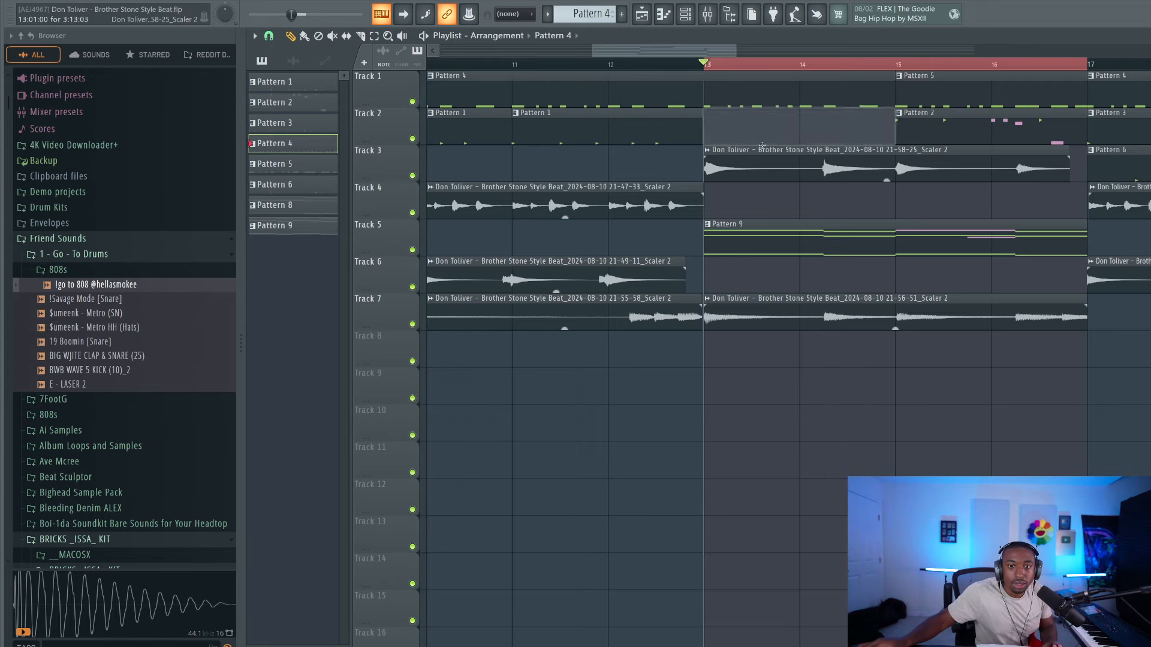
right_click(793, 164)
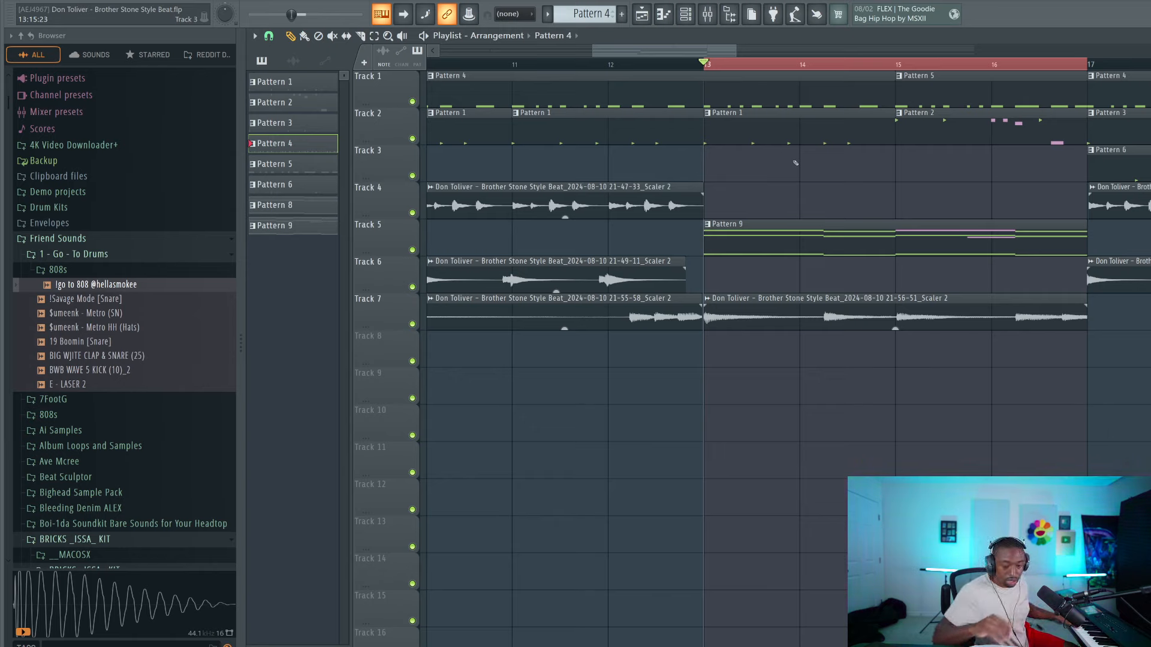
Record a Scaler 2 audio take over bars 13 to 17 and move its clip from Track 3 to Track 6
key("space")
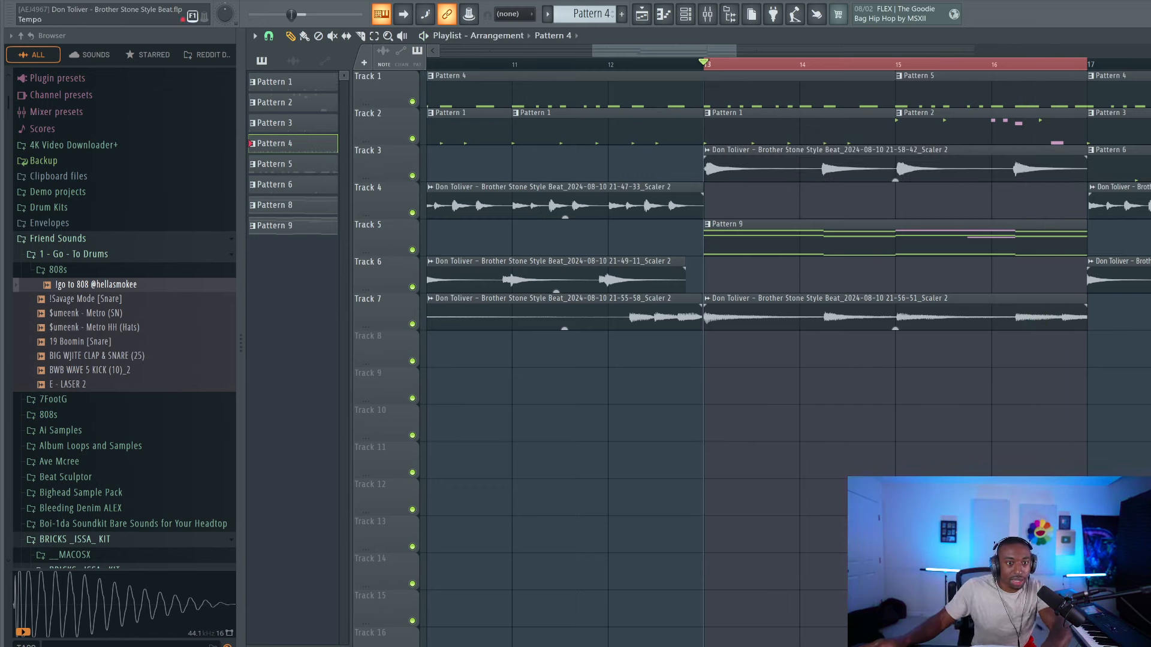
left_click(756, 155, "ctrl")
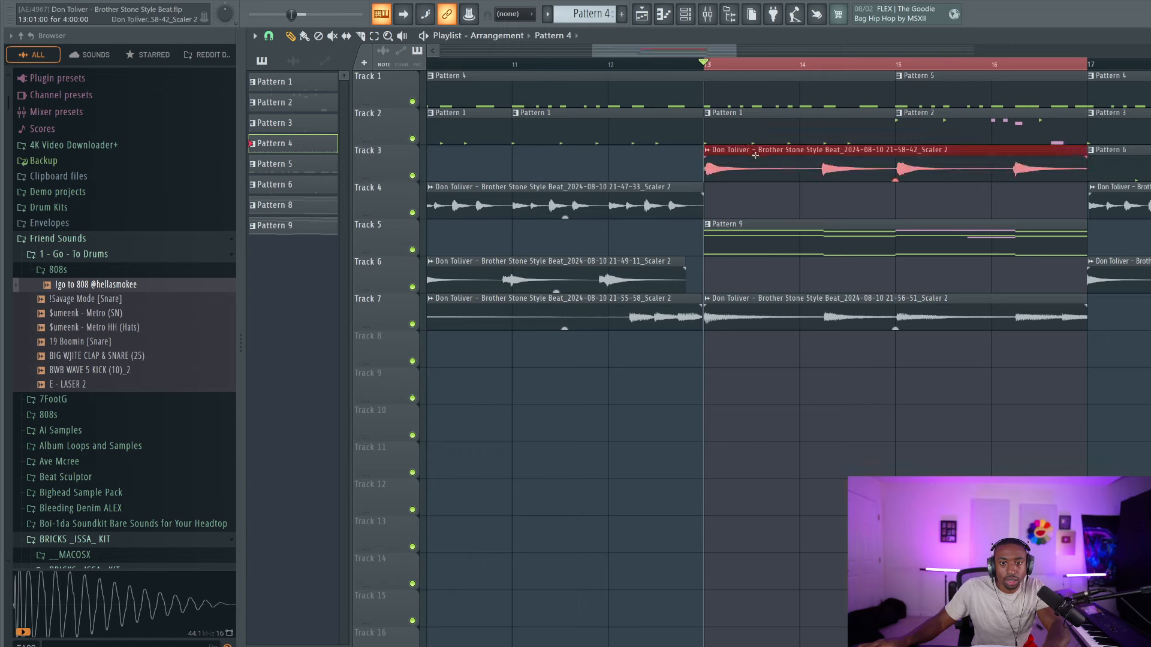
key("shift+Down")
key("shift+Down")
key("shift+Down")
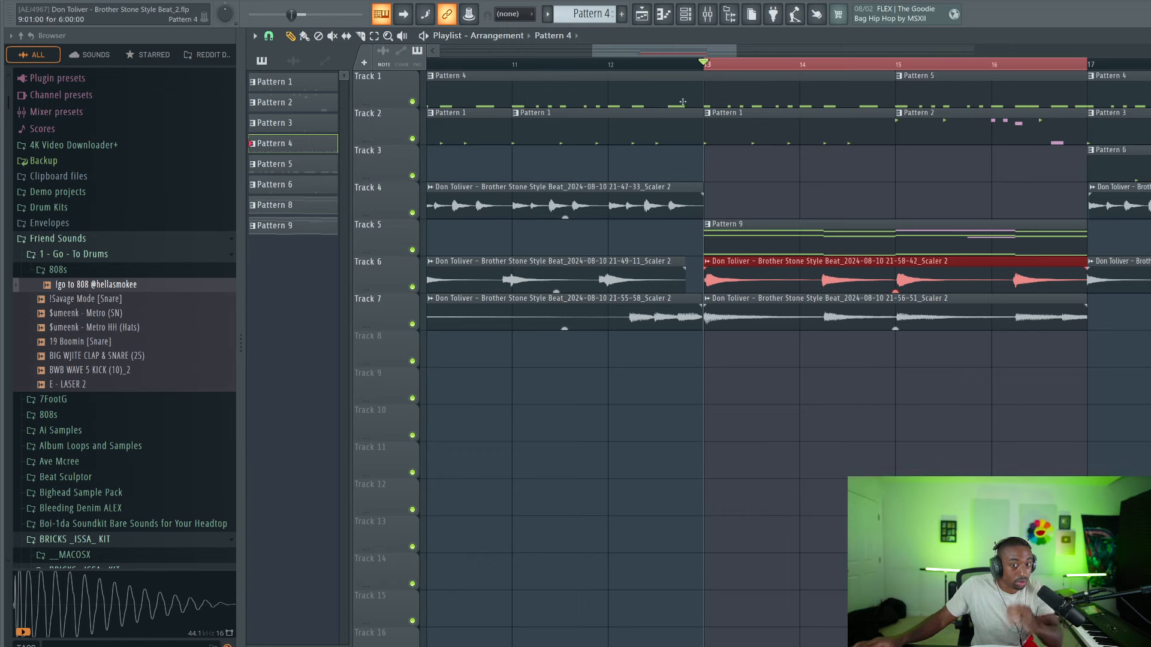
Listen to the arrangement from bar 11, and play the section from bar 13 to rehearse another layer
left_click(514, 66)
key("space")
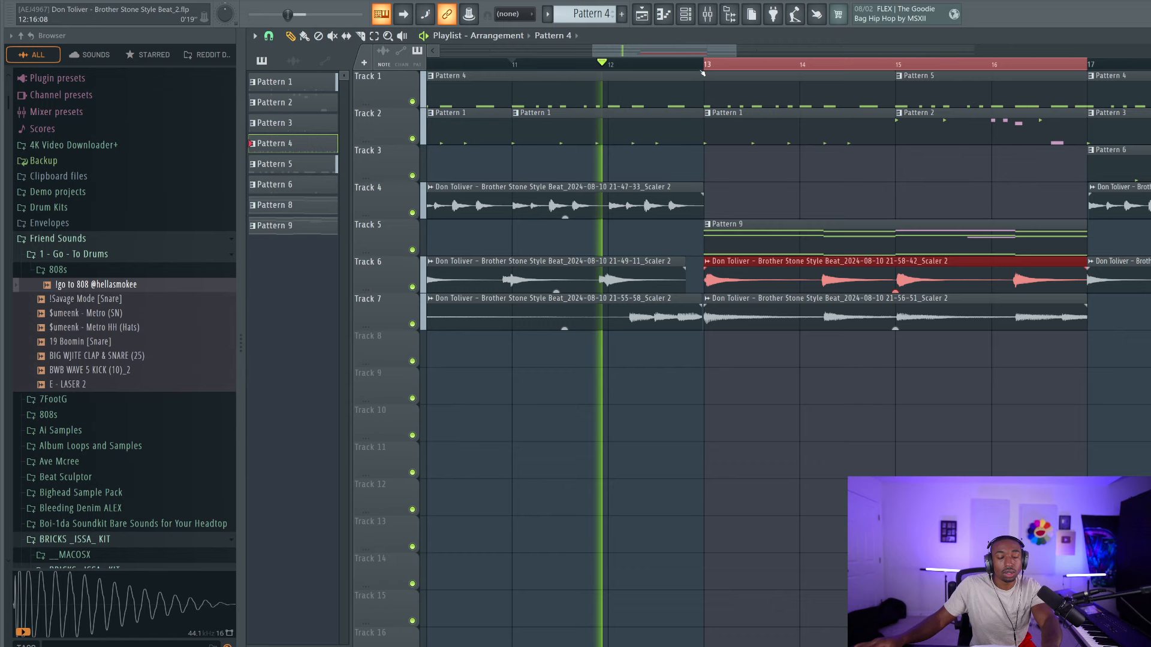
key("space")
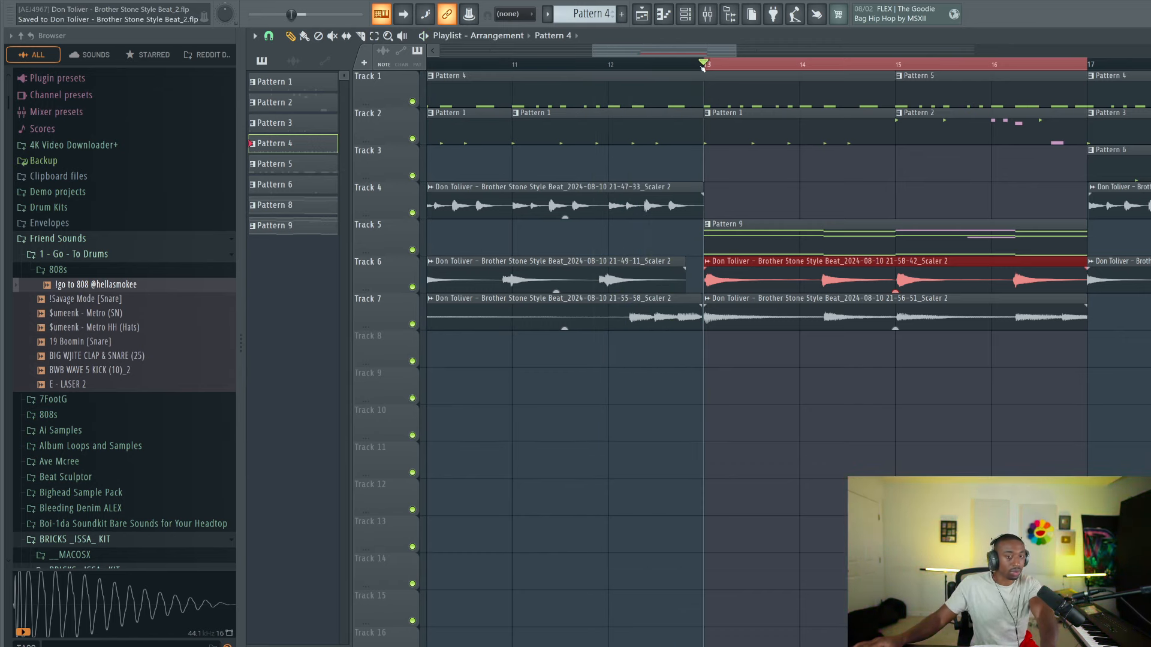
left_click(702, 66)
key("space")
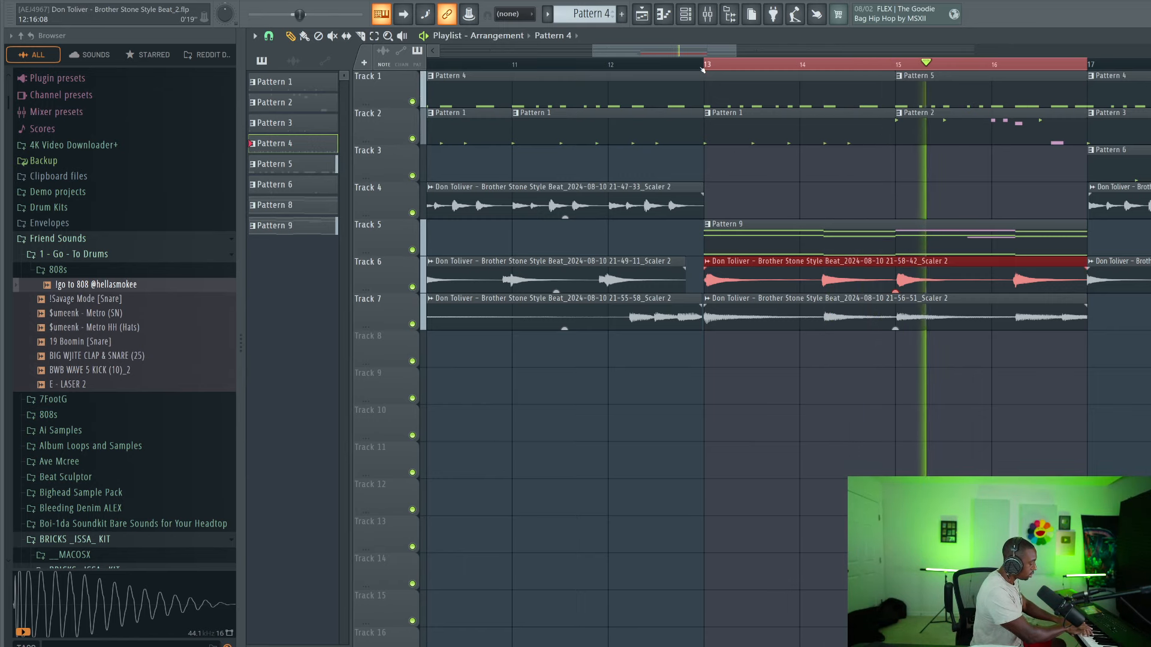
key("space")
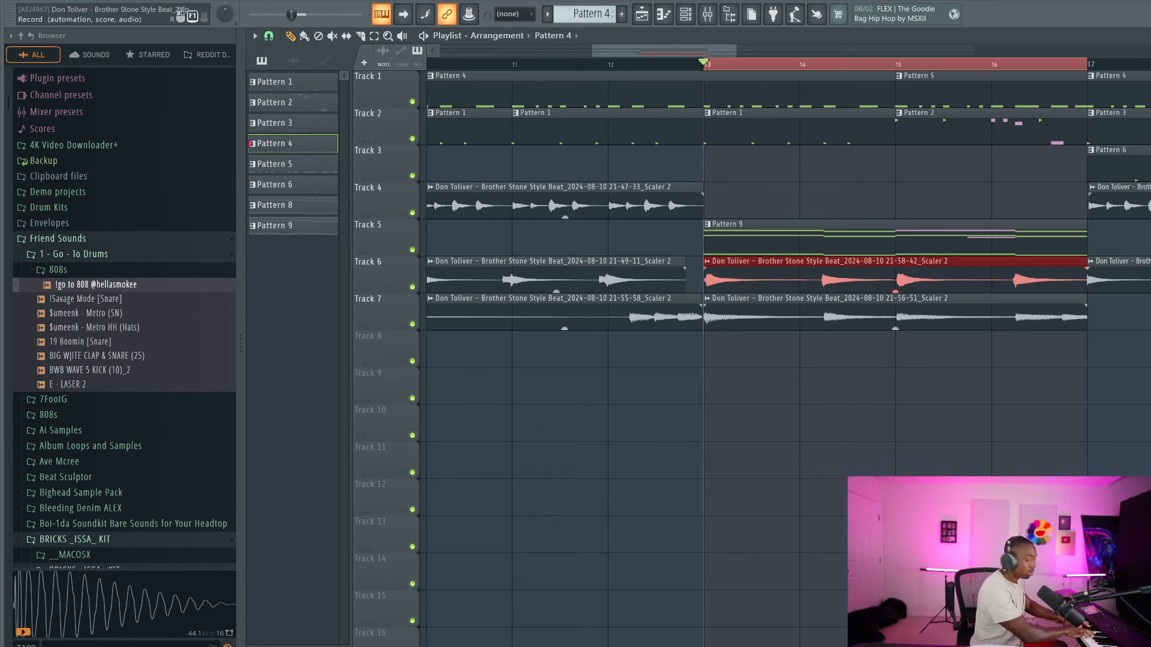
key("space")
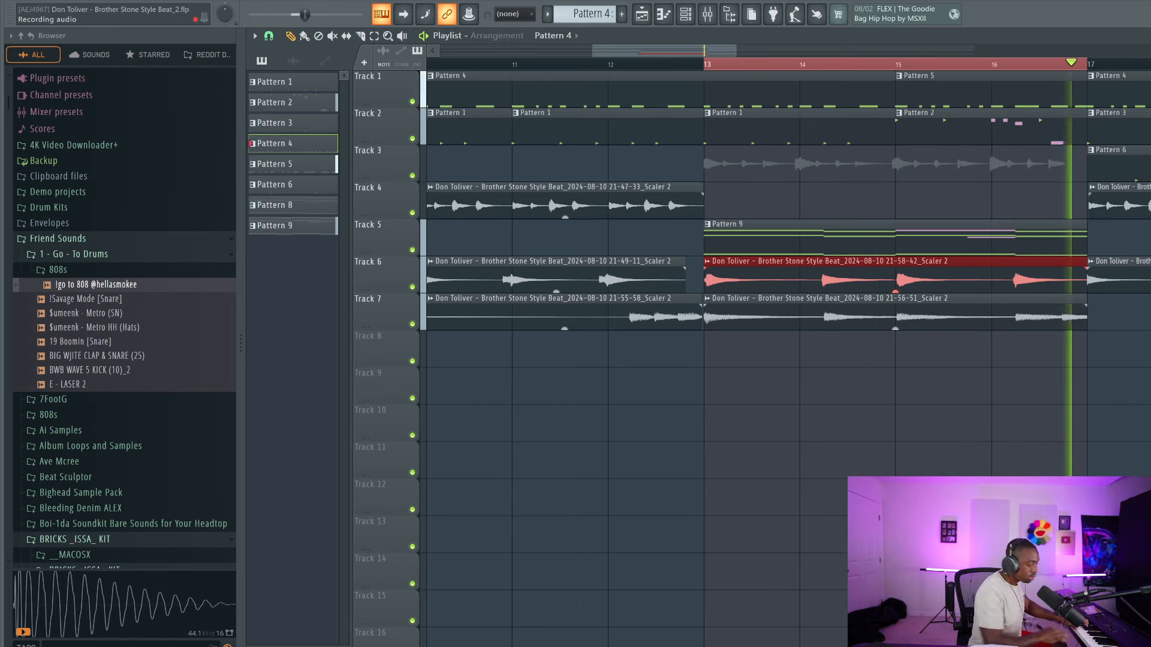
key("space")
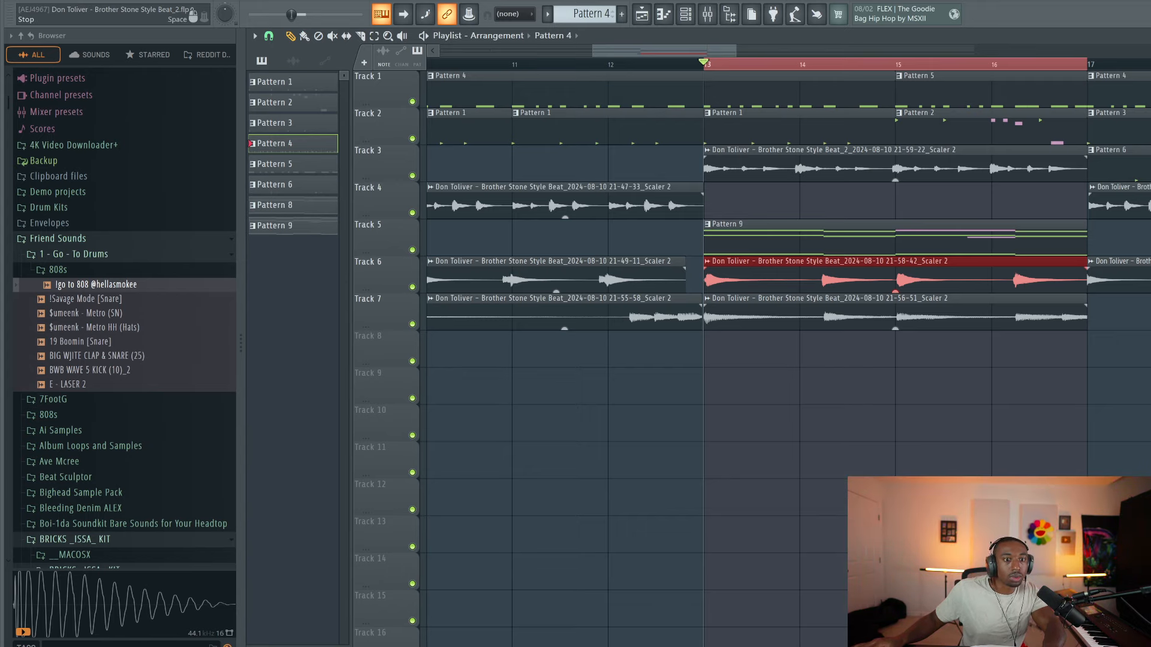
left_click_drag(722, 150, 722, 185)
key("space")
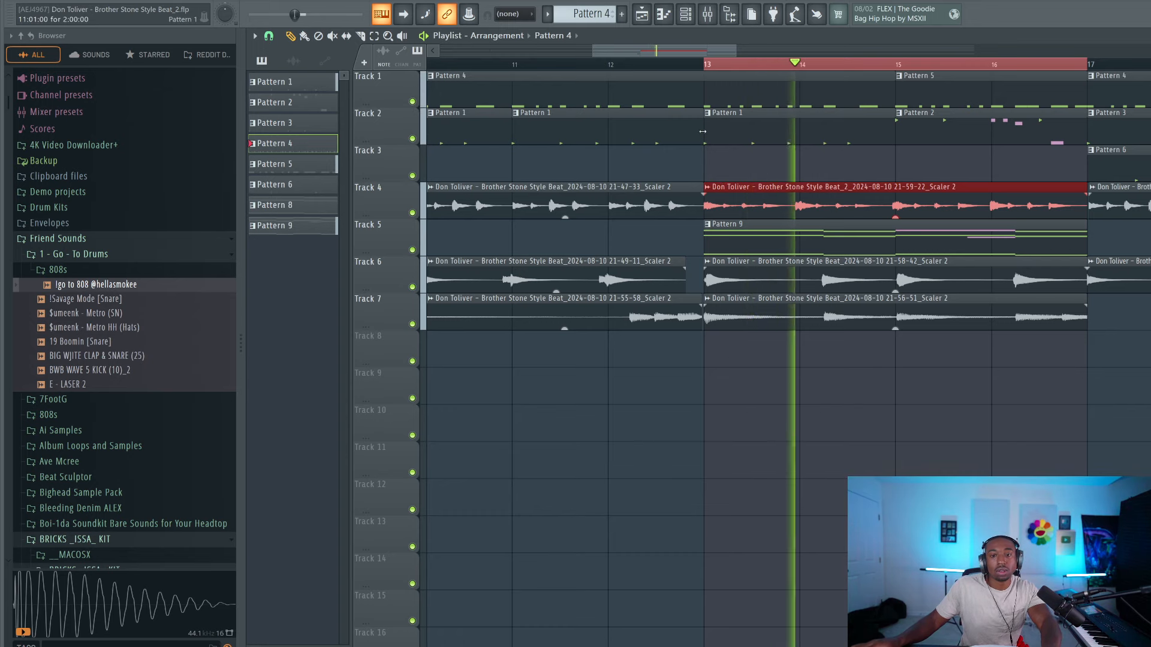
key("space")
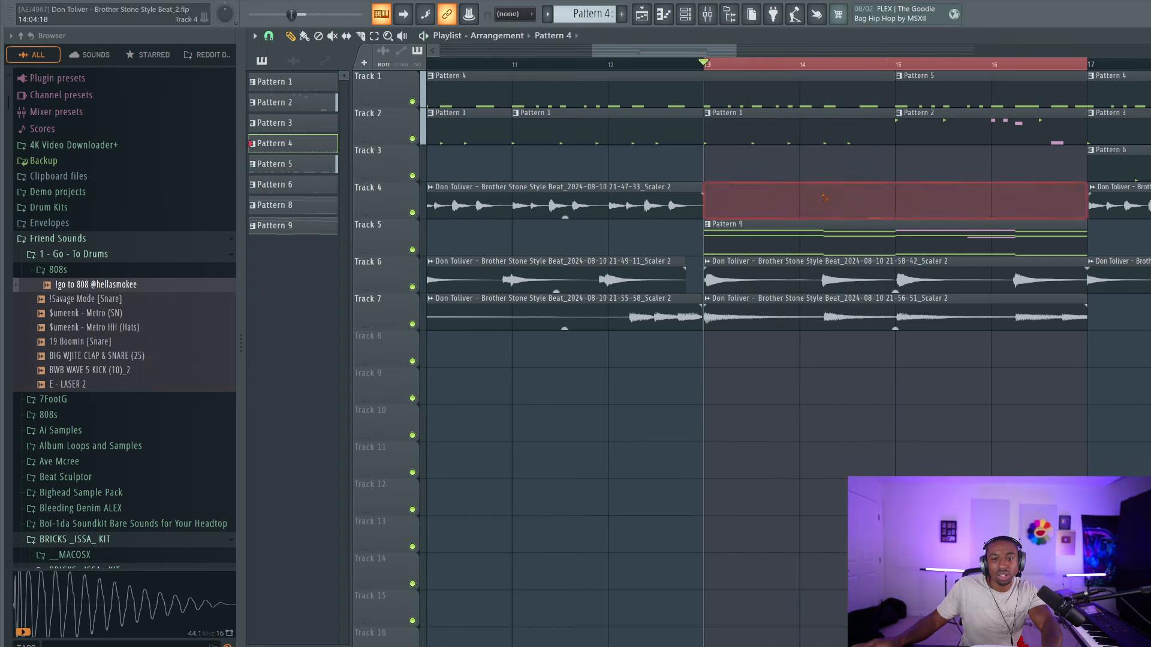
right_click(824, 196)
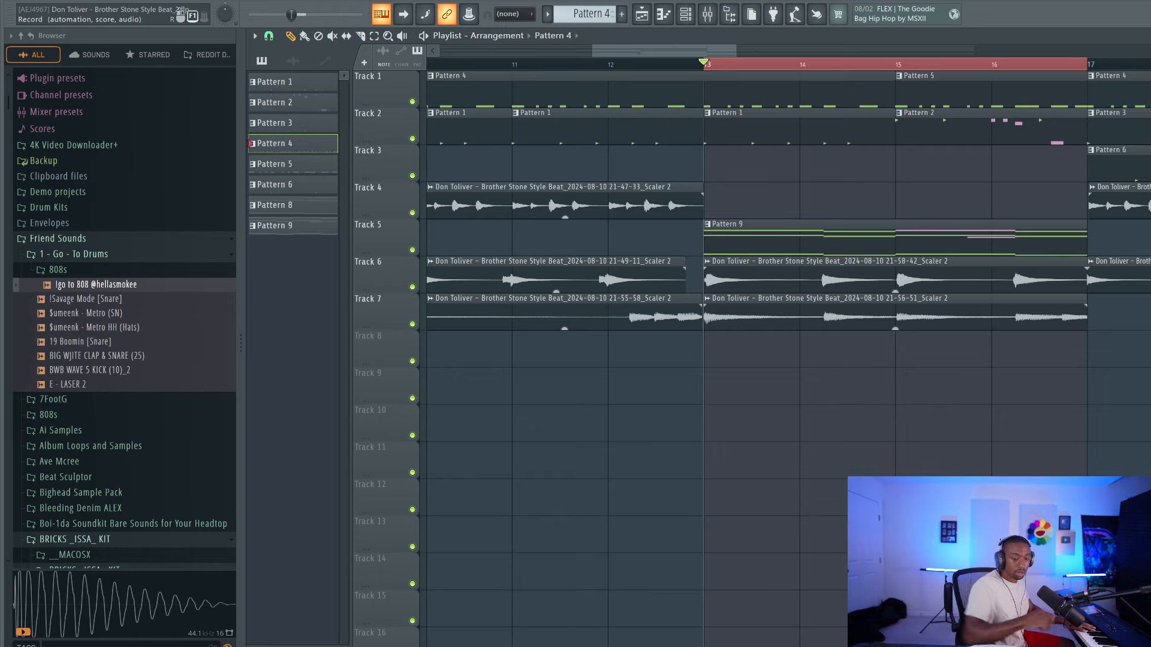
key("space")
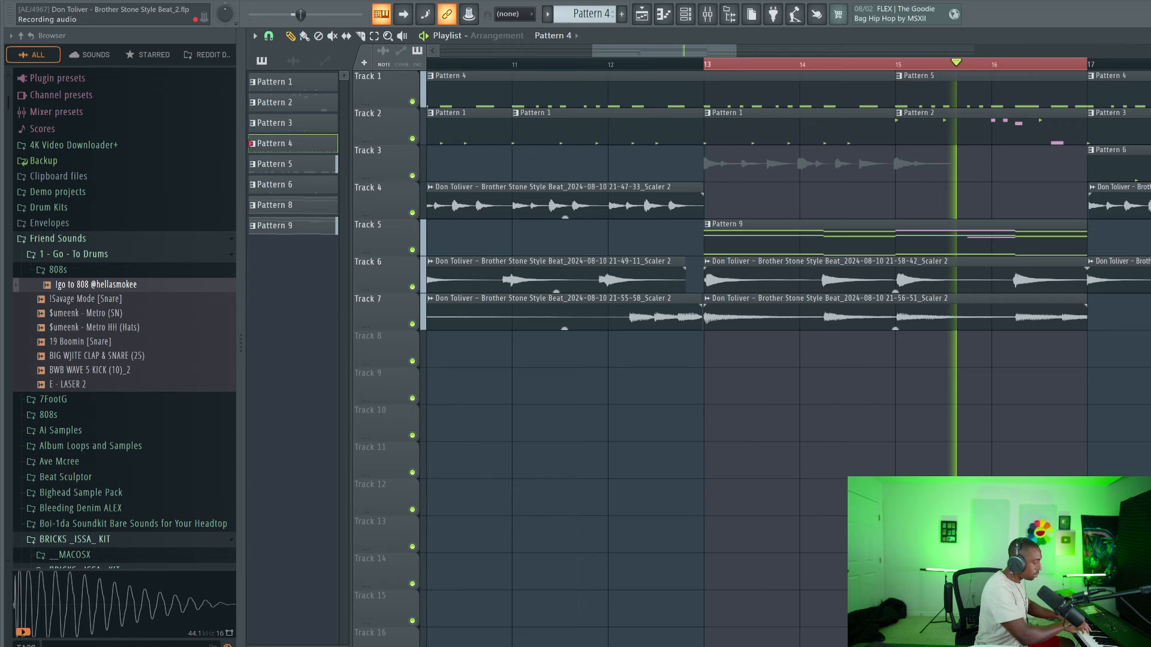
key("space")
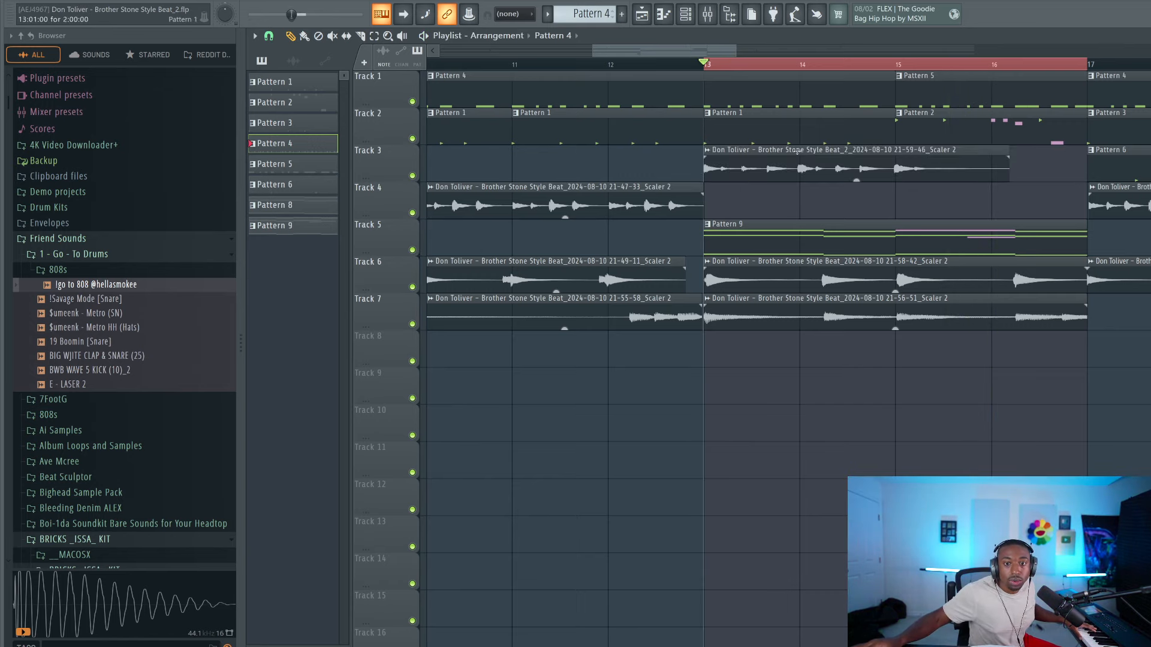
right_click(798, 152)
Record a fresh Scaler 2 audio take over bars 13 to 17 on Track 3 and play it back
key("space")
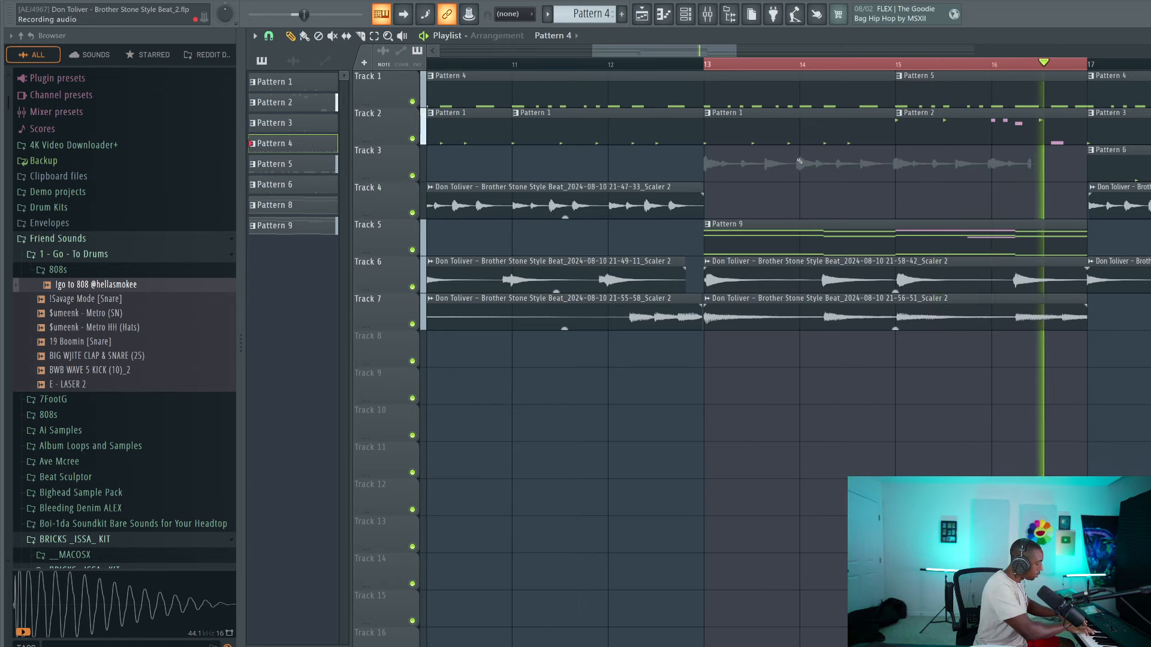
key("space")
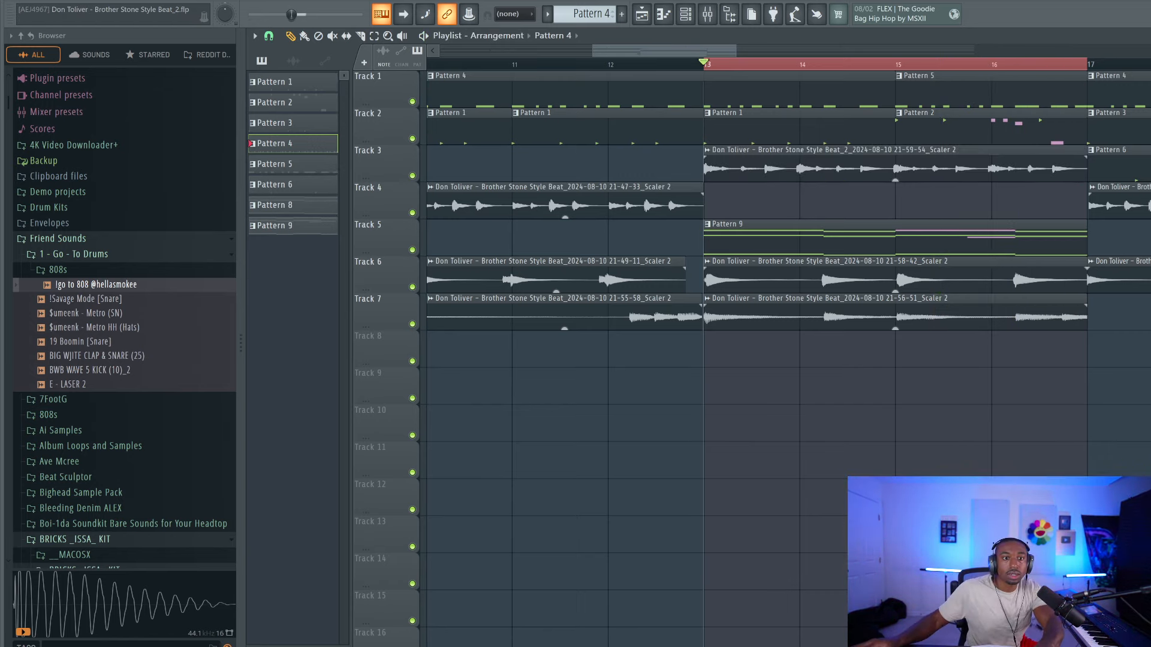
key("space")
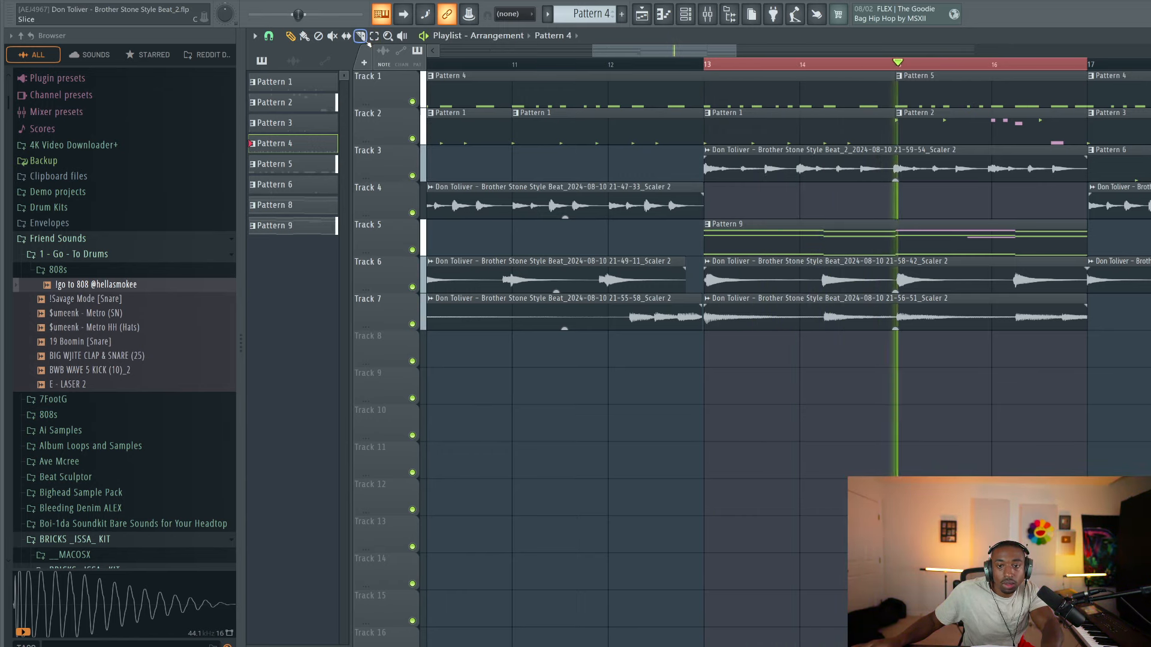
Check the new take's waveform against the other layers and move its clip from Track 3 down to Track 4
left_click(811, 163)
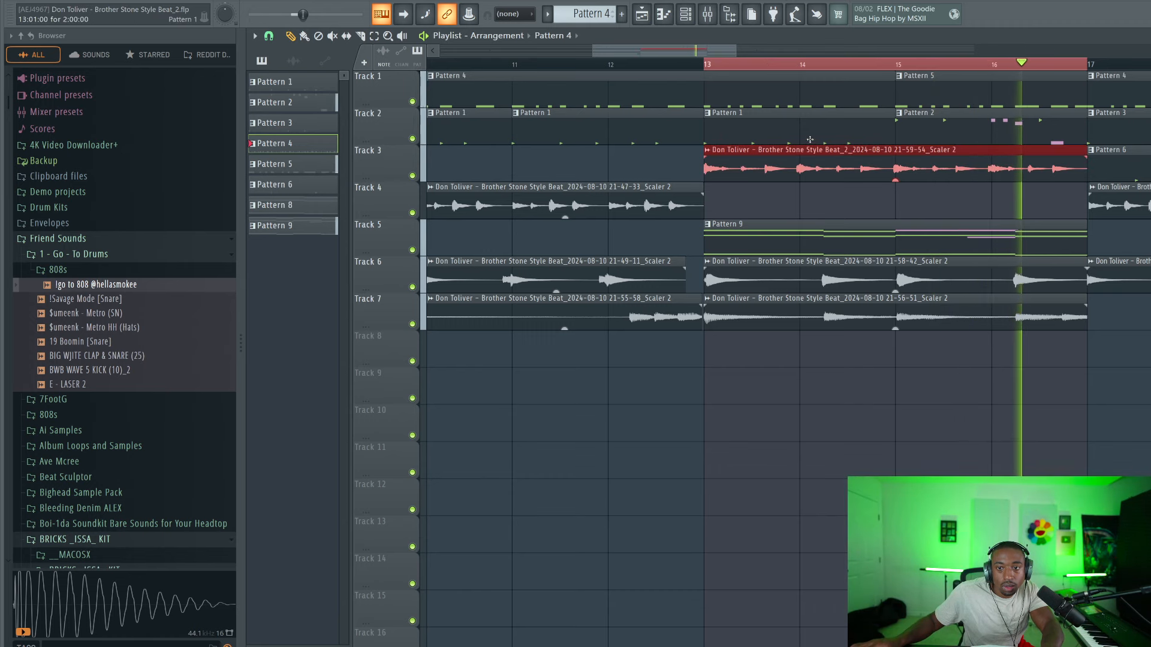
key("space")
scroll(748, 66, "up", 4)
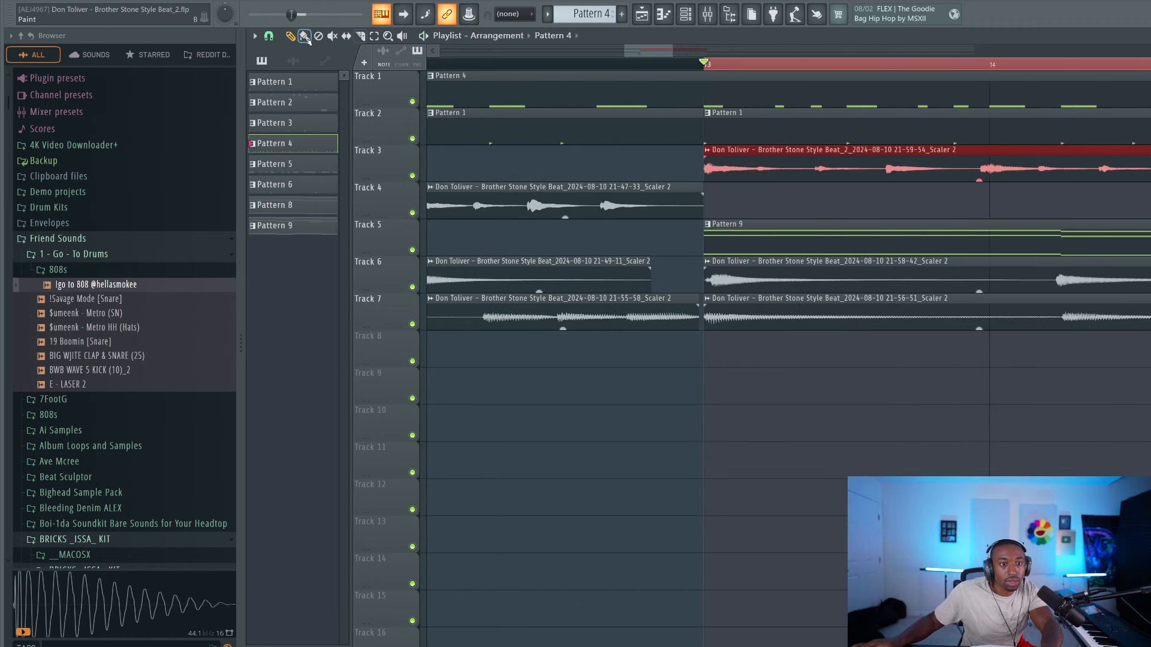
left_click_drag(664, 51, 684, 53)
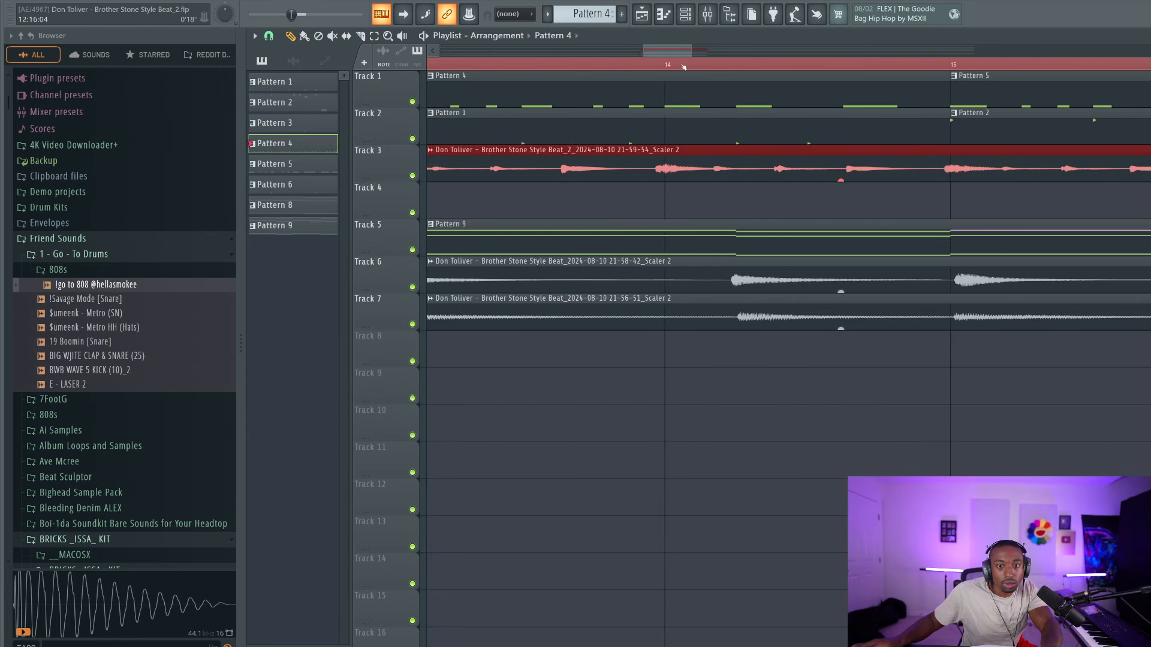
scroll(660, 164, "right", 3)
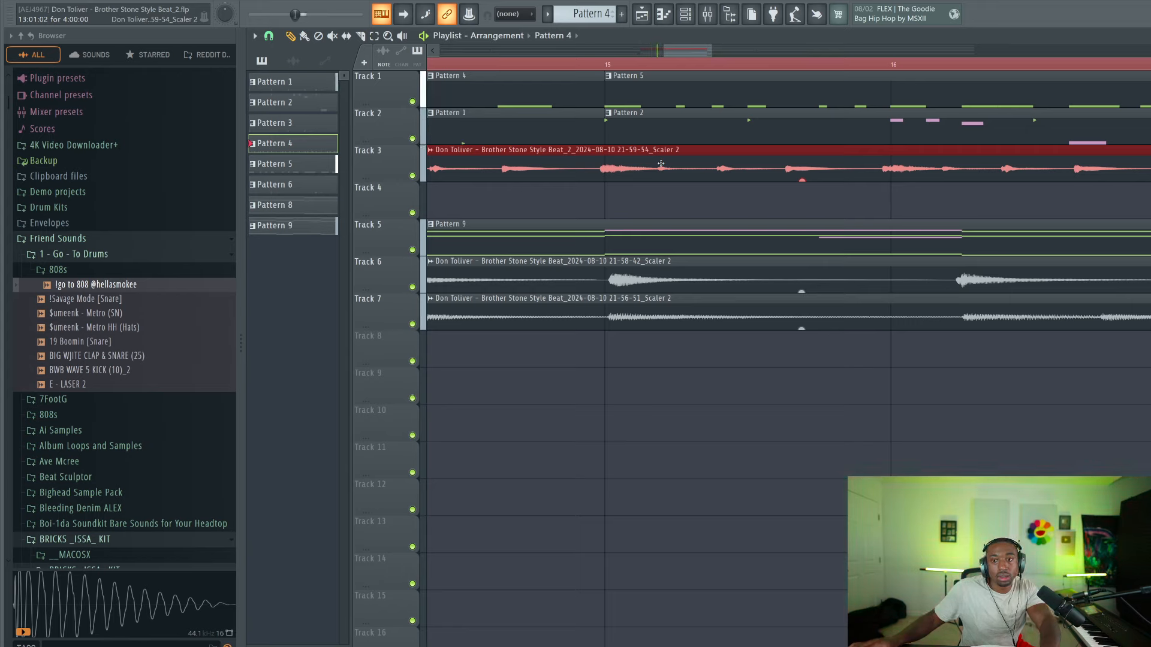
key("space")
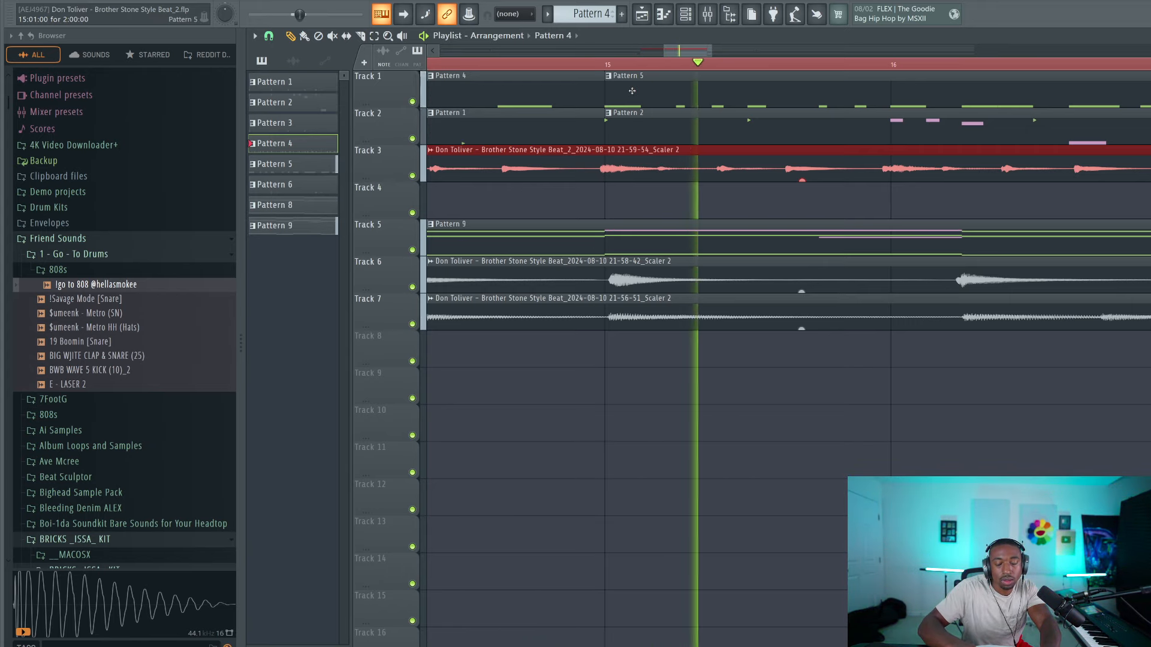
scroll(618, 88, "down", 3)
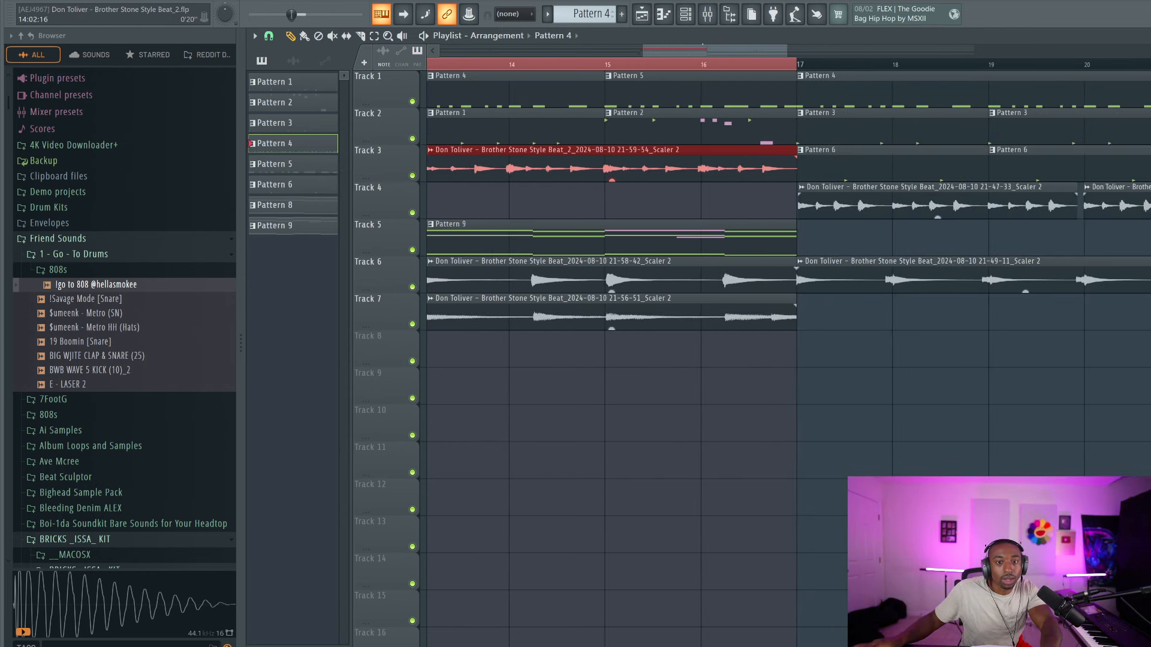
scroll(674, 157, "left", 3)
key("shift+Down")
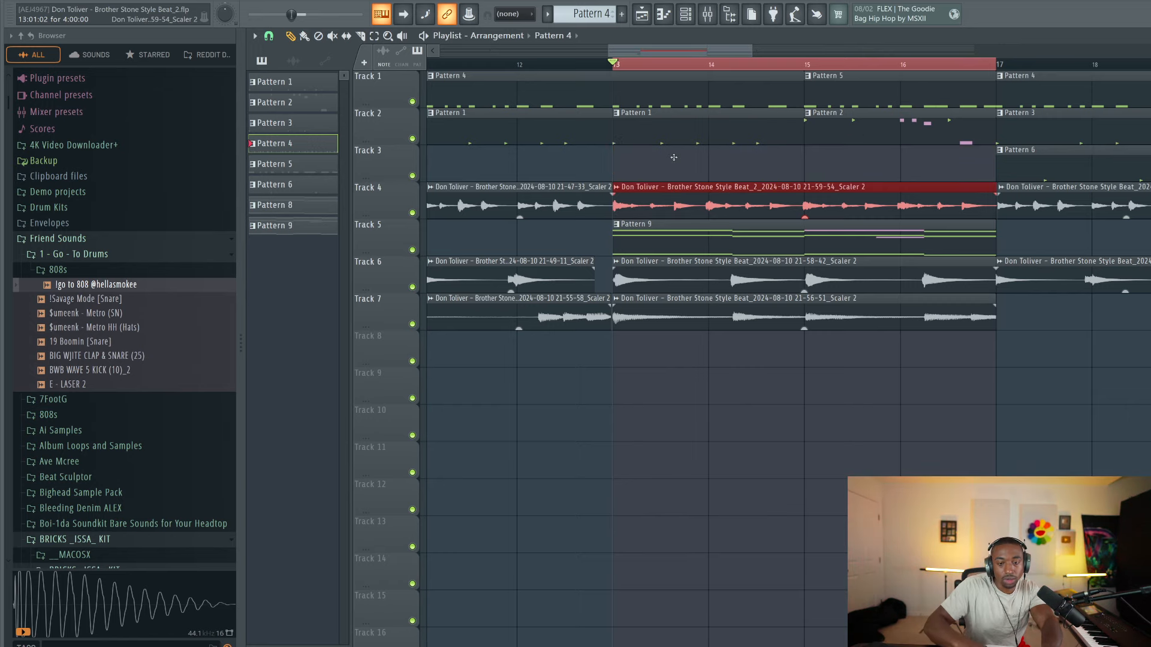
Clear the bar 13 to 17 time selection and play the whole arrangement
double_click(608, 61)
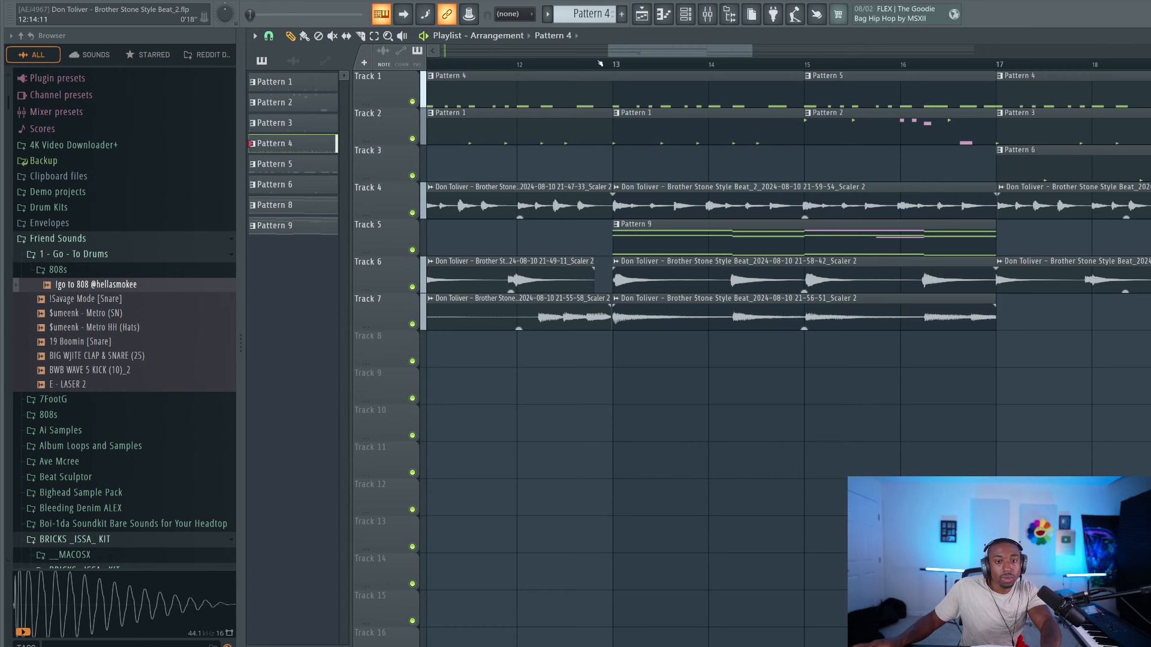
scroll(601, 63, "down", 5)
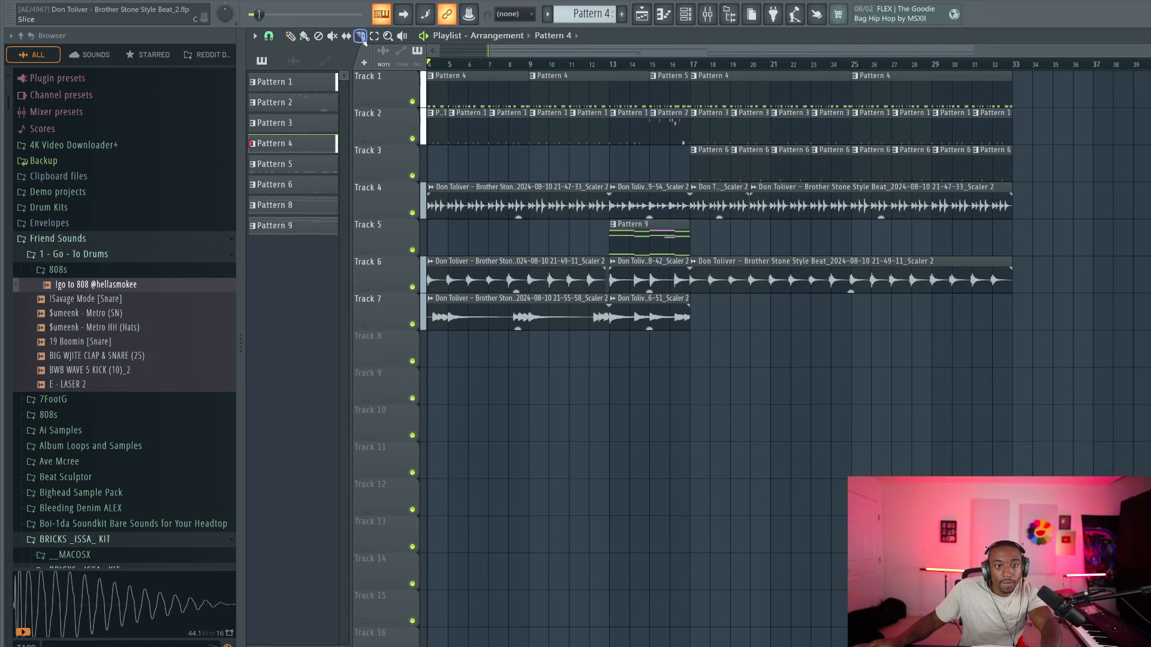
key("space")
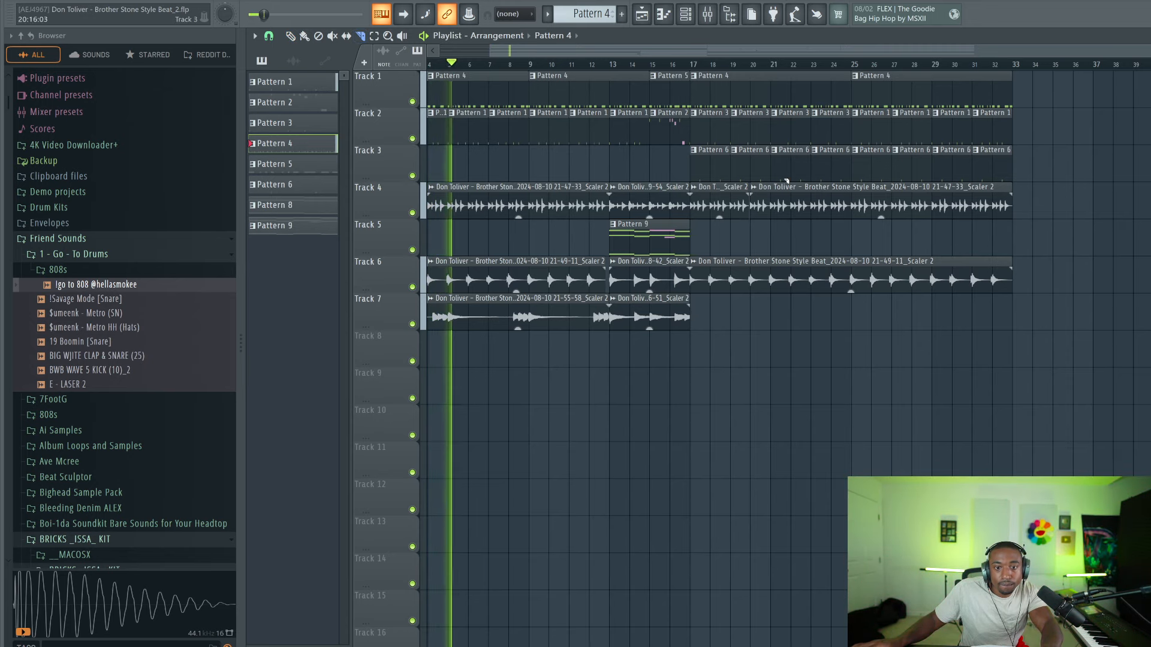
Slice the long audio clips on Tracks 4 and 6 at bar 29 and delete the clips from there to bar 33 on Tracks 2 to 6
right_click(933, 118)
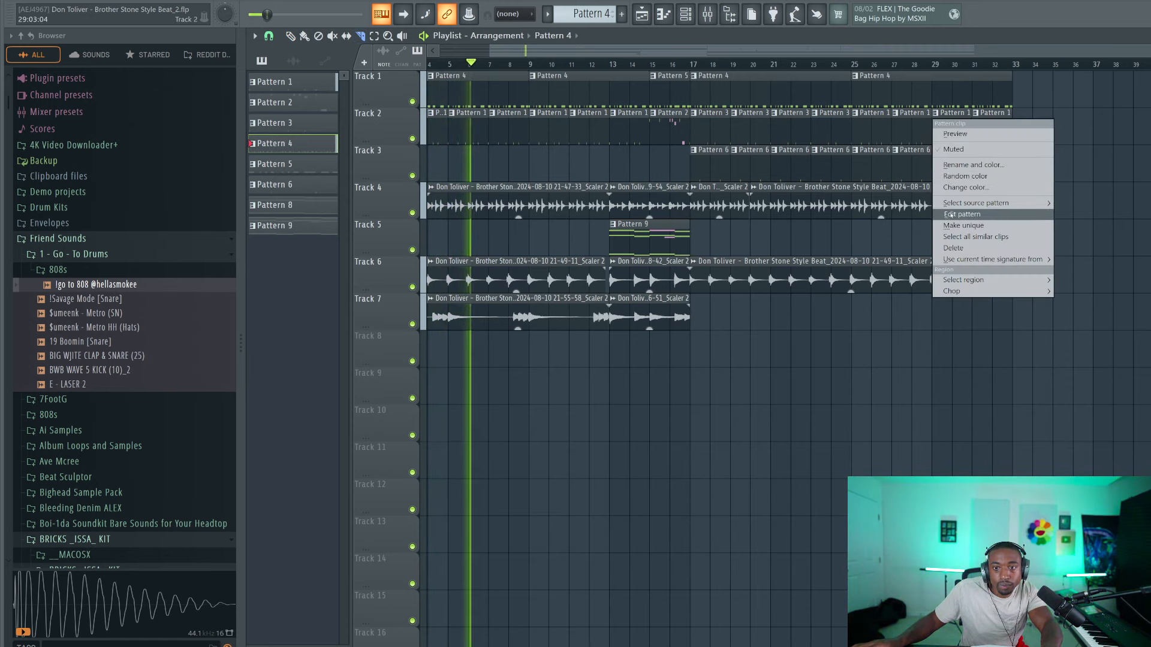
left_click(866, 405)
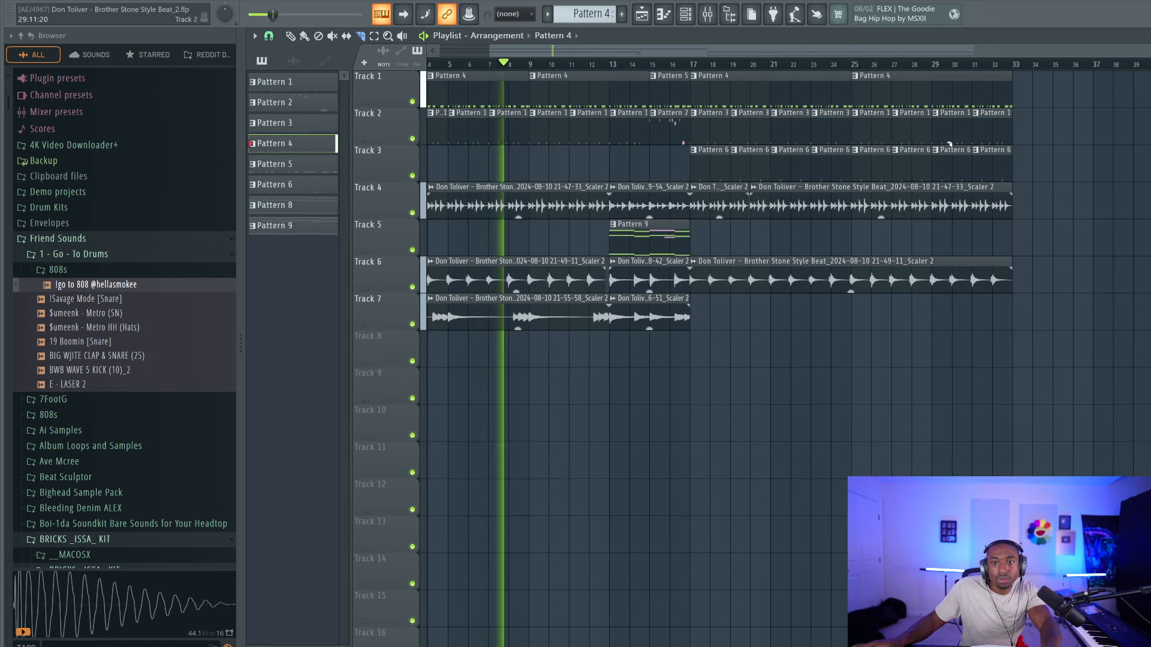
left_click_drag(932, 333, 933, 153)
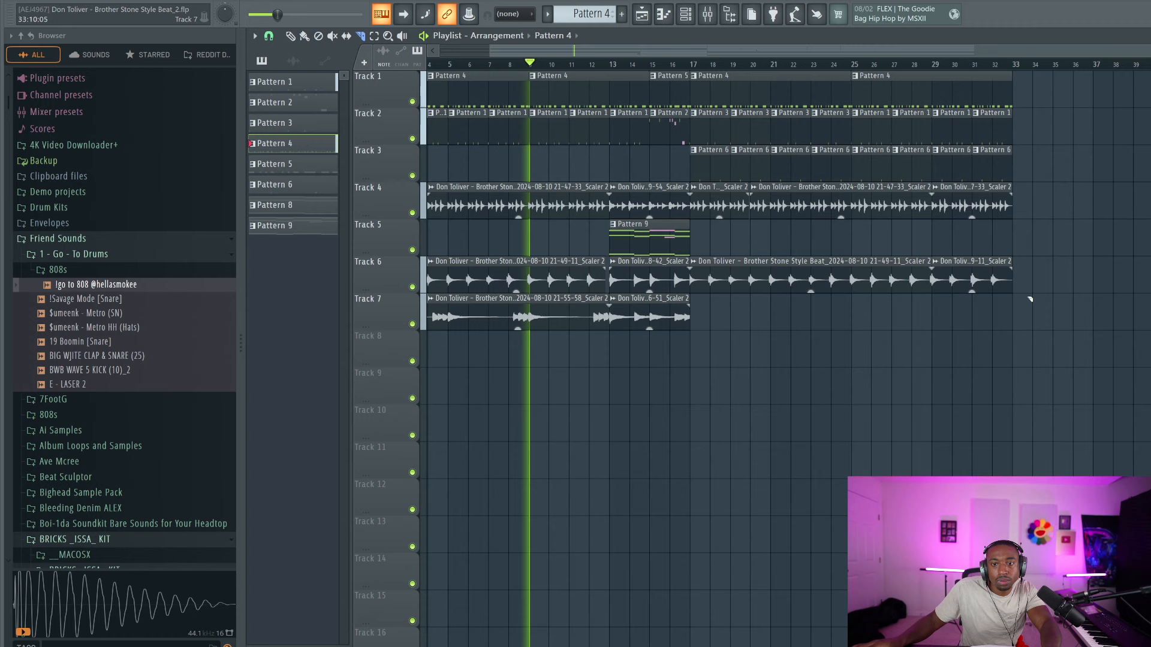
left_click_drag(1030, 300, 939, 119)
key("Delete")
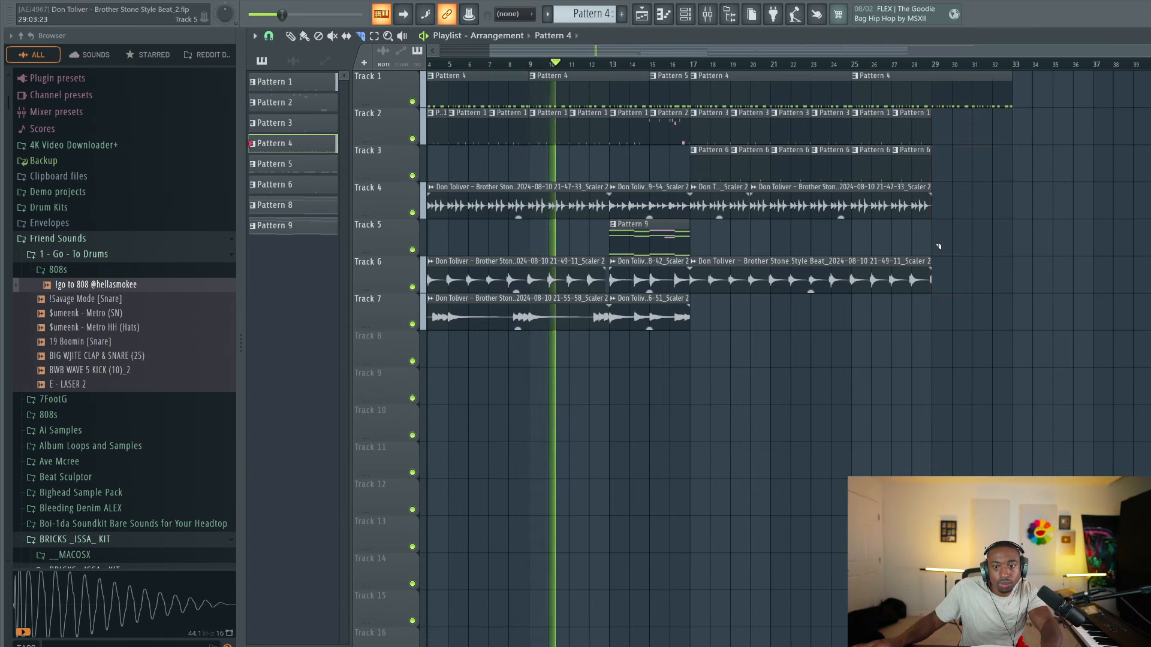
Select the clips between bars 13 and 17 on Track 2 and Tracks 4 to 7
left_click_drag(917, 292, 658, 112)
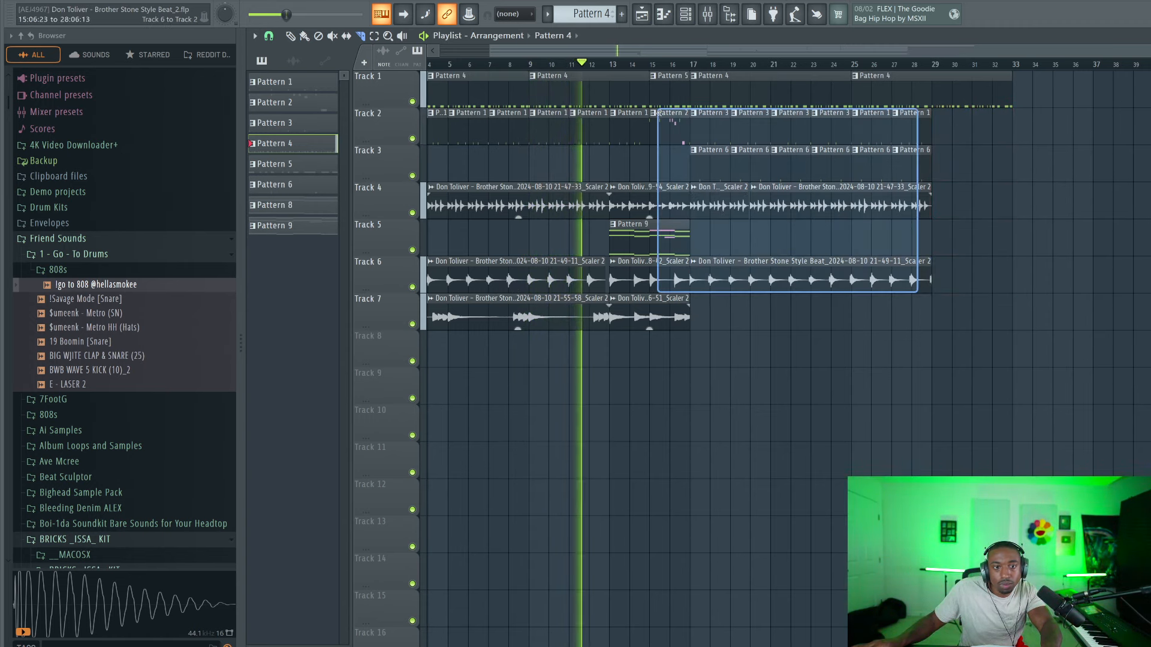
scroll(715, 158, "up", 8)
scroll(663, 62, "down", 6)
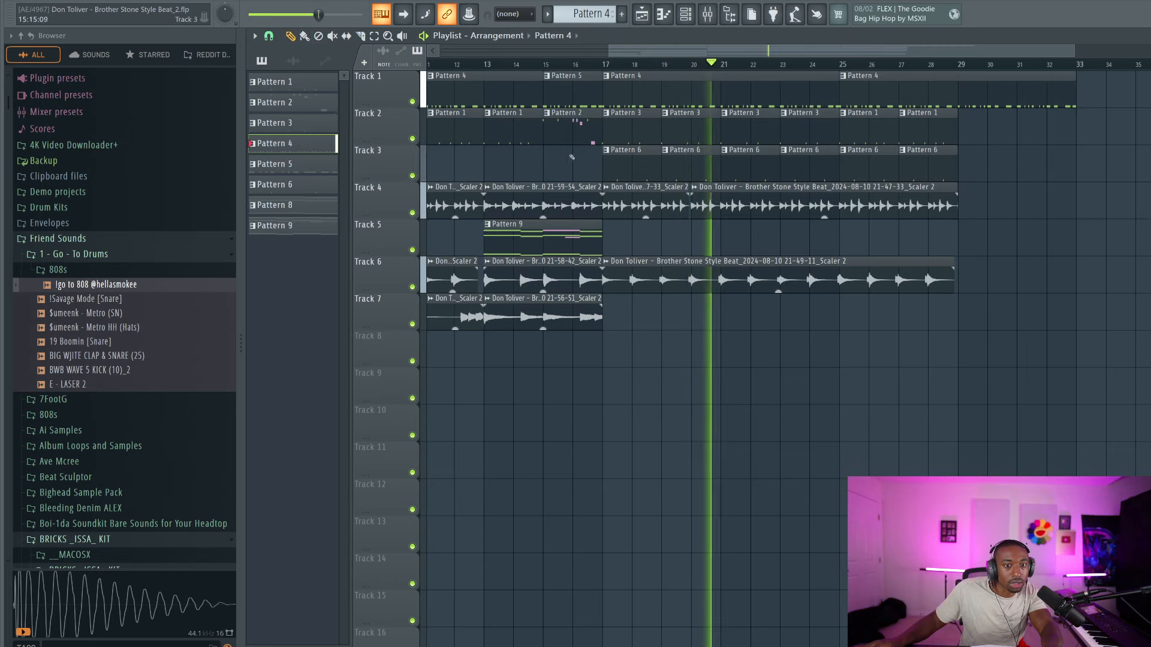
left_click_drag(577, 133, 522, 141)
left_click_drag(579, 200, 509, 324)
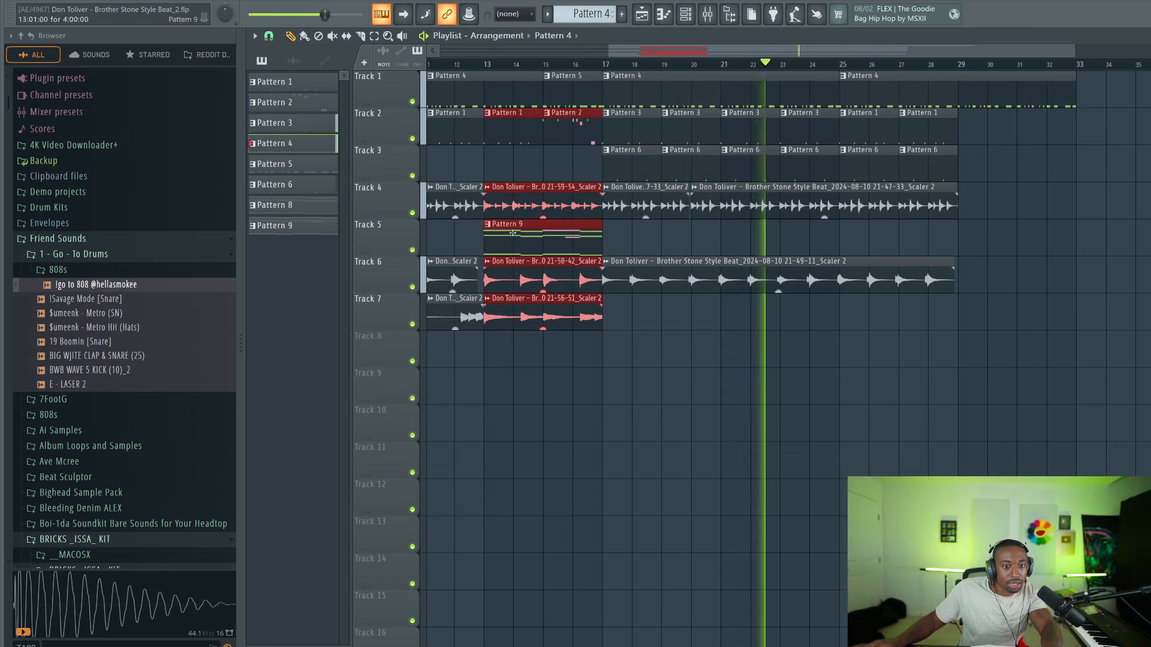
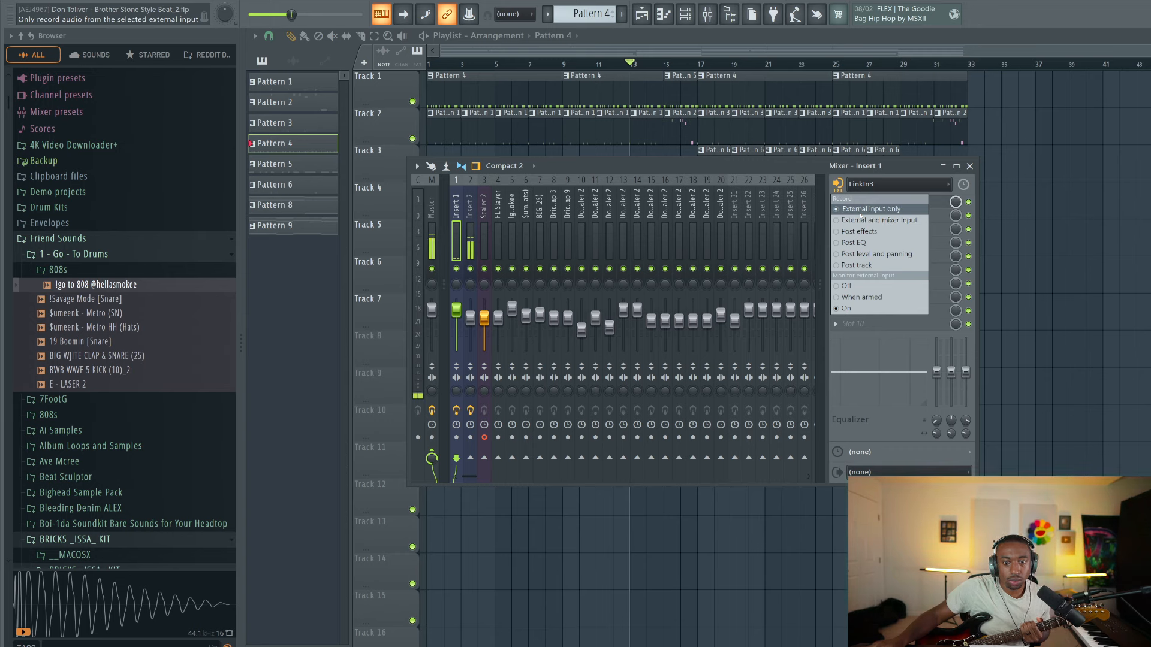
Load the Metal style preset Cheesy 80s Metal Lead in Guitar Rig 5 on mixer Insert 1
left_click(861, 205)
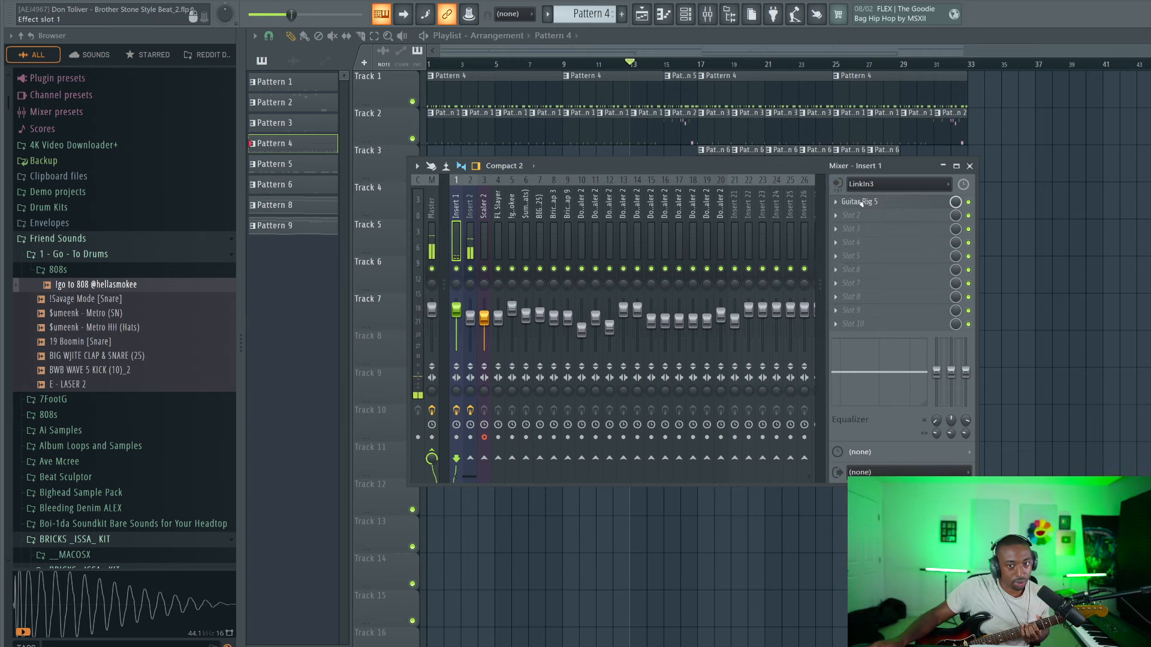
left_click(864, 205)
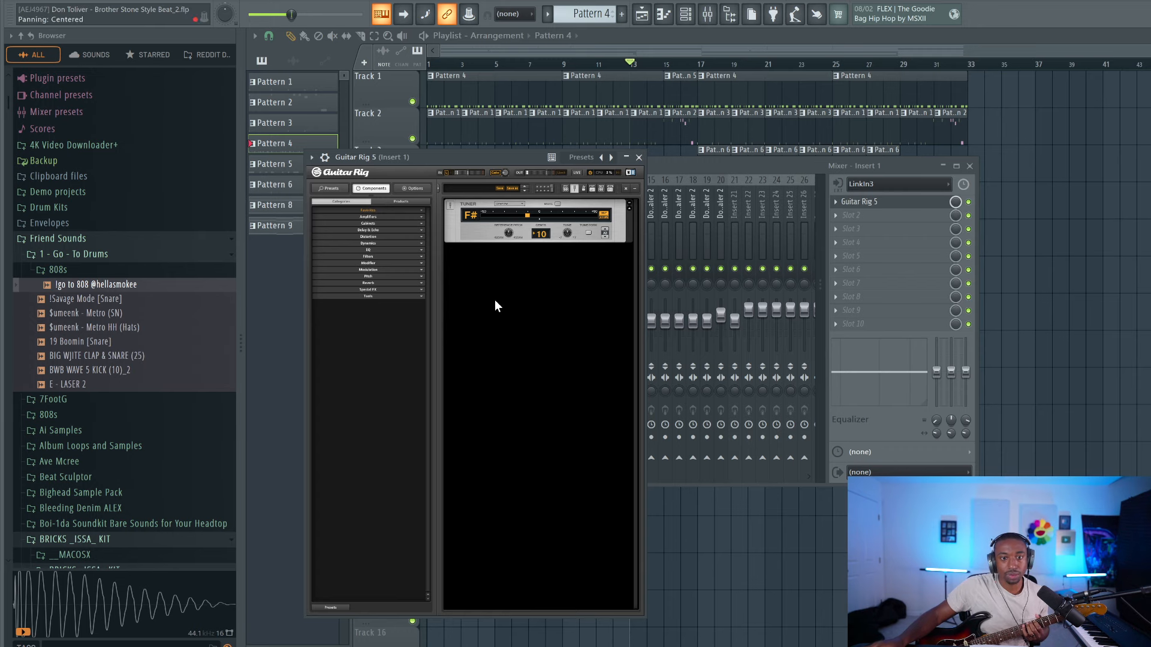
left_click(339, 187)
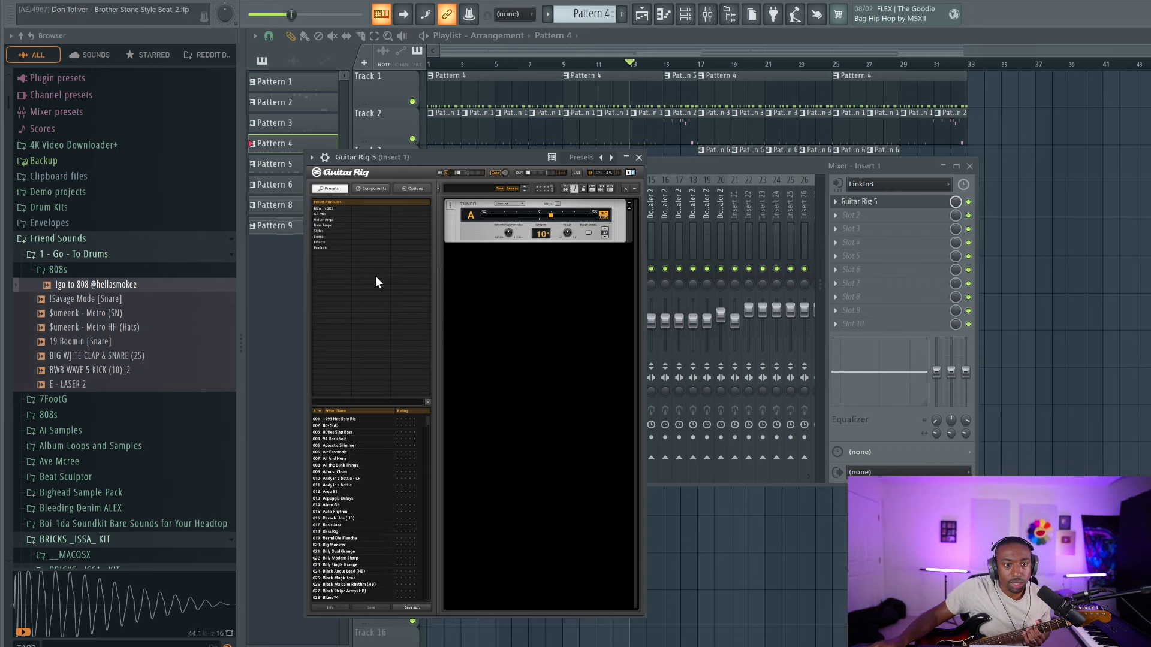
left_click(318, 231)
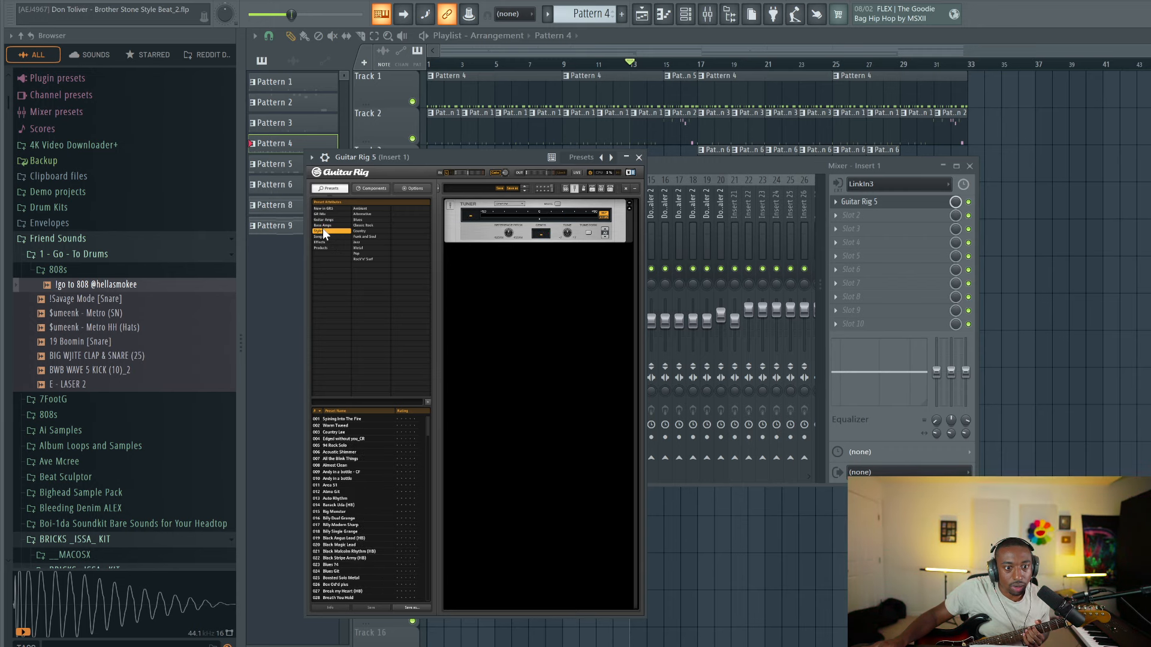
left_click(370, 243)
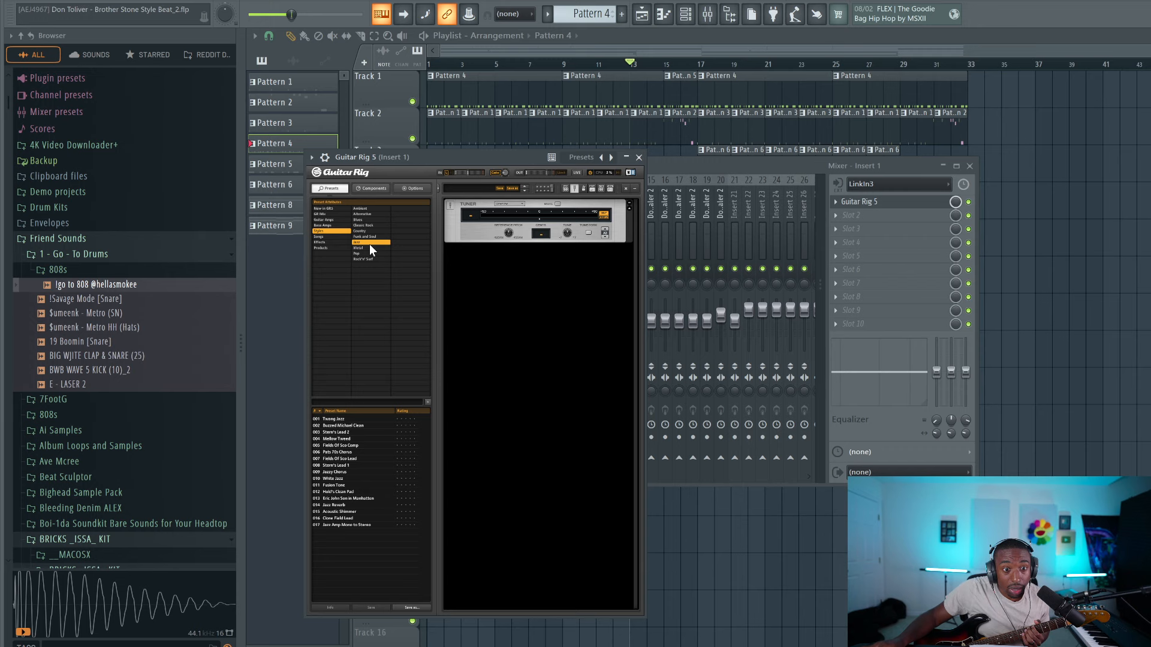
left_click(358, 248)
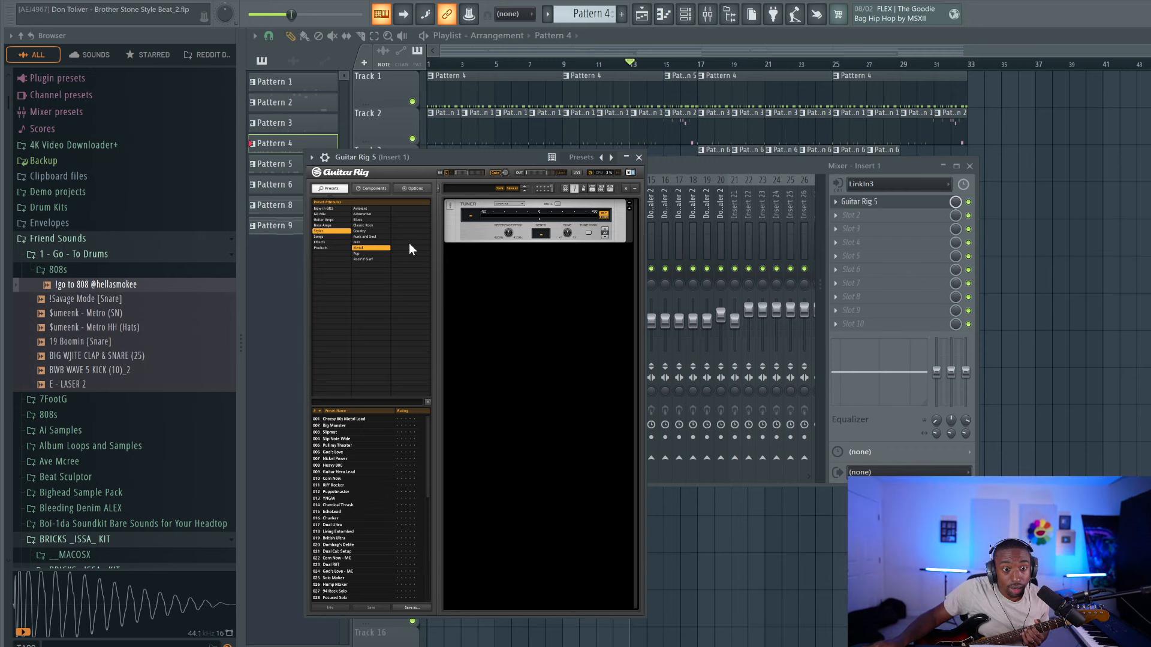
left_click(344, 418)
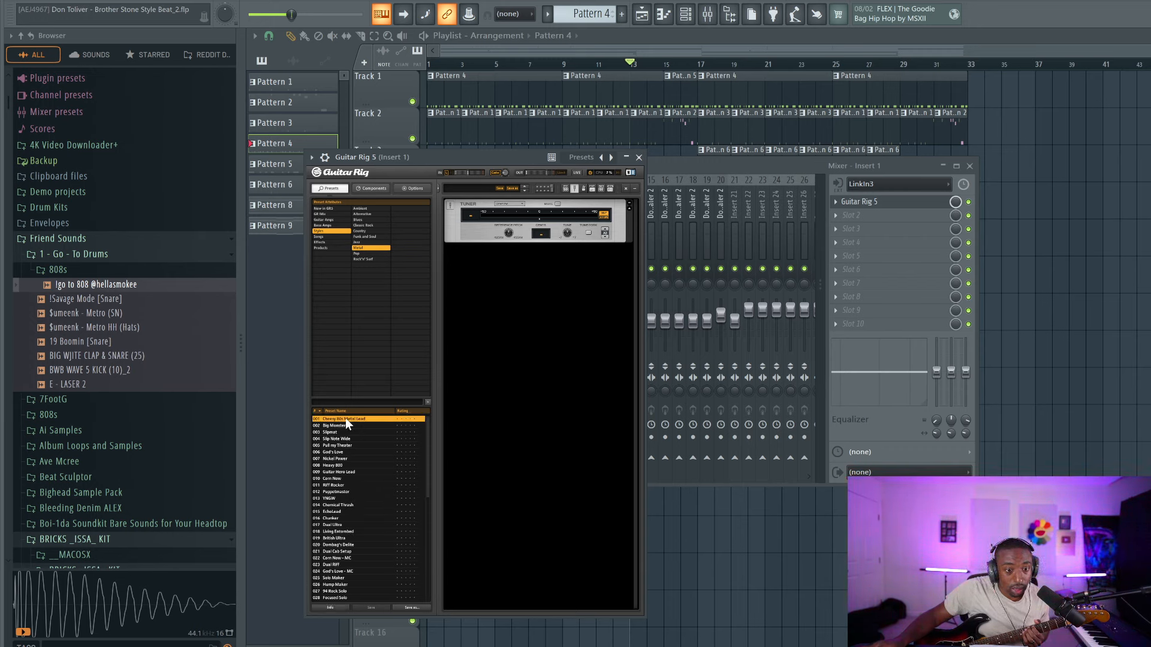
Lower Insert 1's volume to about 28%, and readjust its fader after checking the Guitar Rig 5 effect chain
left_click(639, 157)
left_click_drag(457, 315, 457, 340)
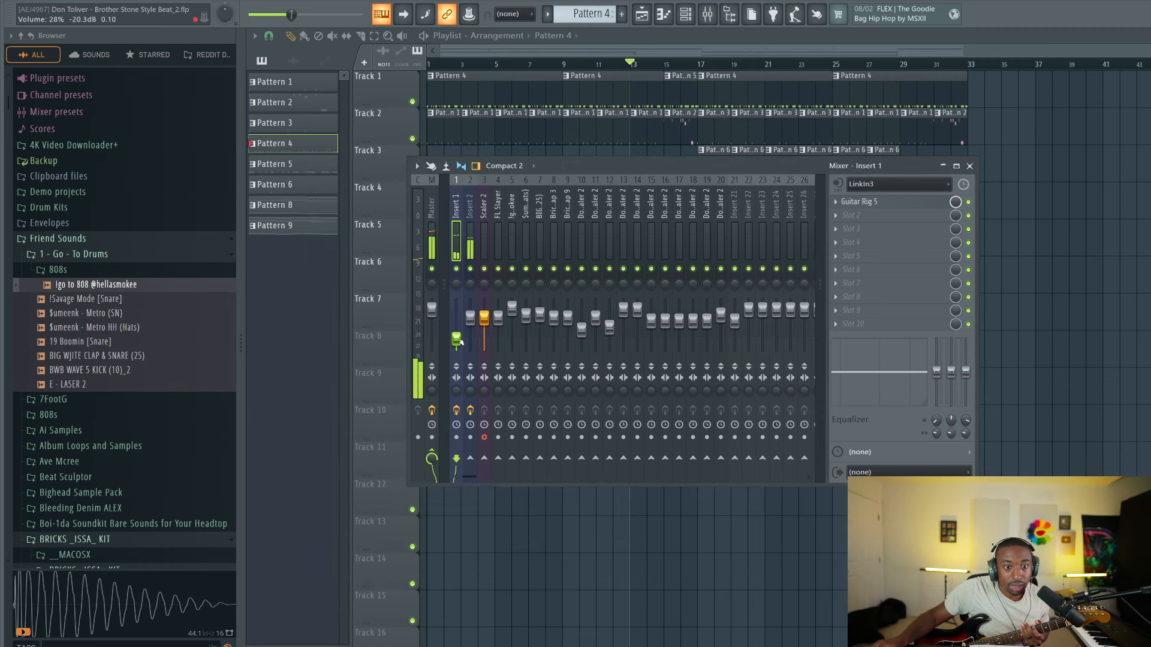
left_click(880, 202)
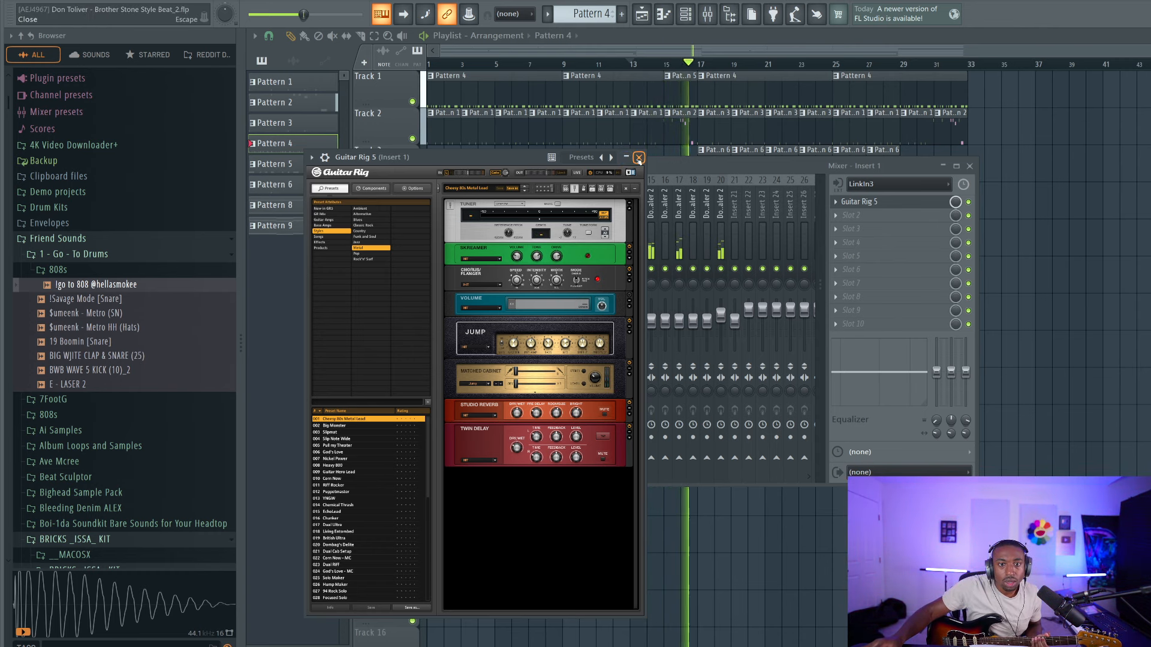
left_click(625, 158)
left_click_drag(460, 326, 446, 298)
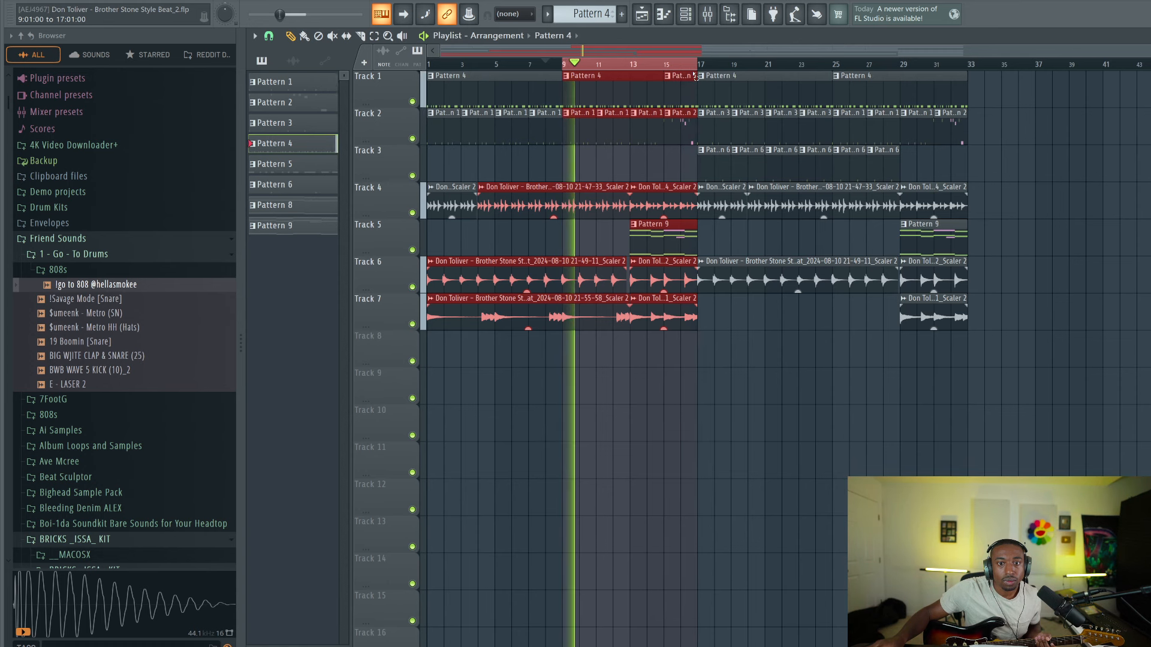
Arm mixer Insert 1 for recording the guitar input
left_click(708, 14)
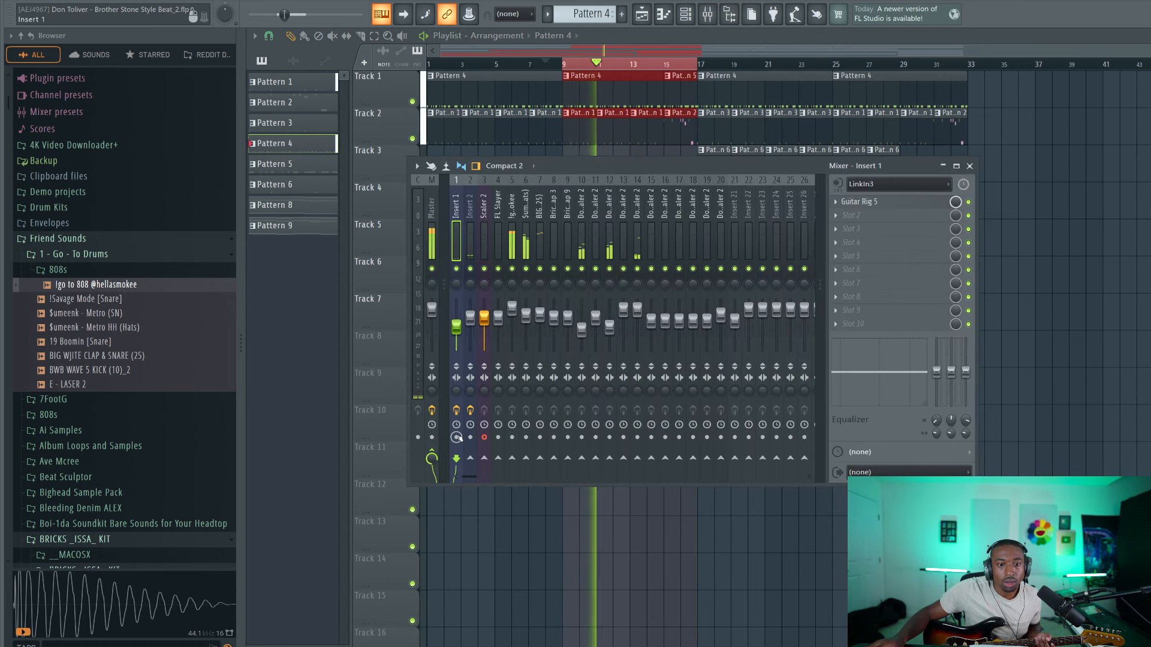
left_click(456, 437)
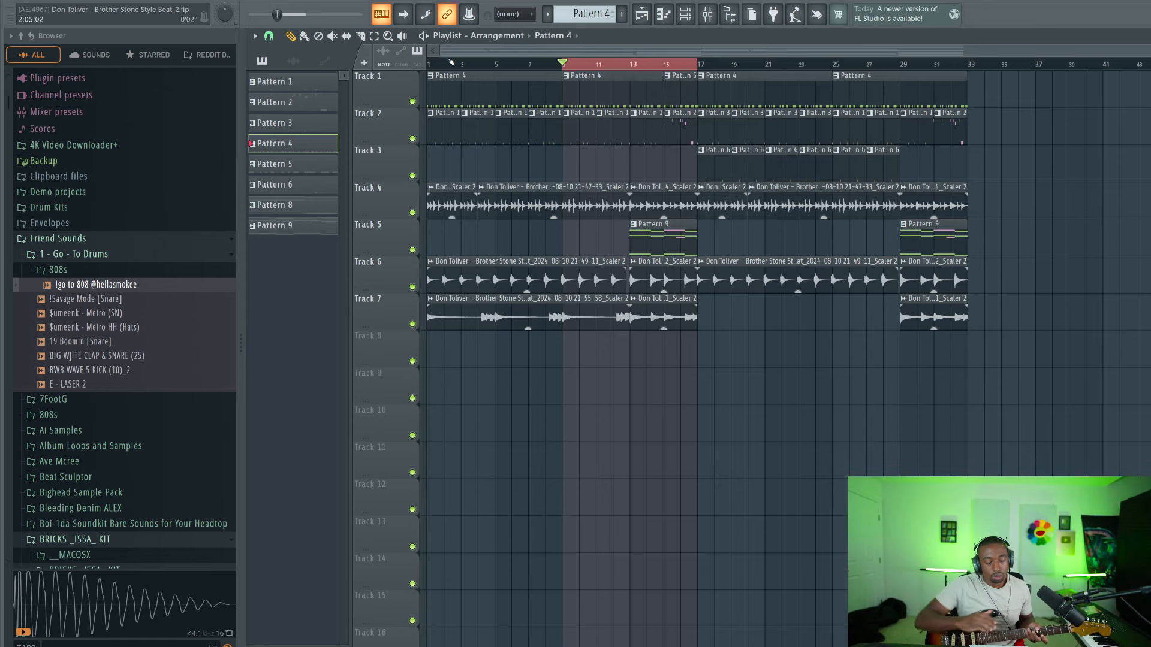
Record a guitar take through Insert 1 over bars 9 to 17, and try recording a second take
key("space")
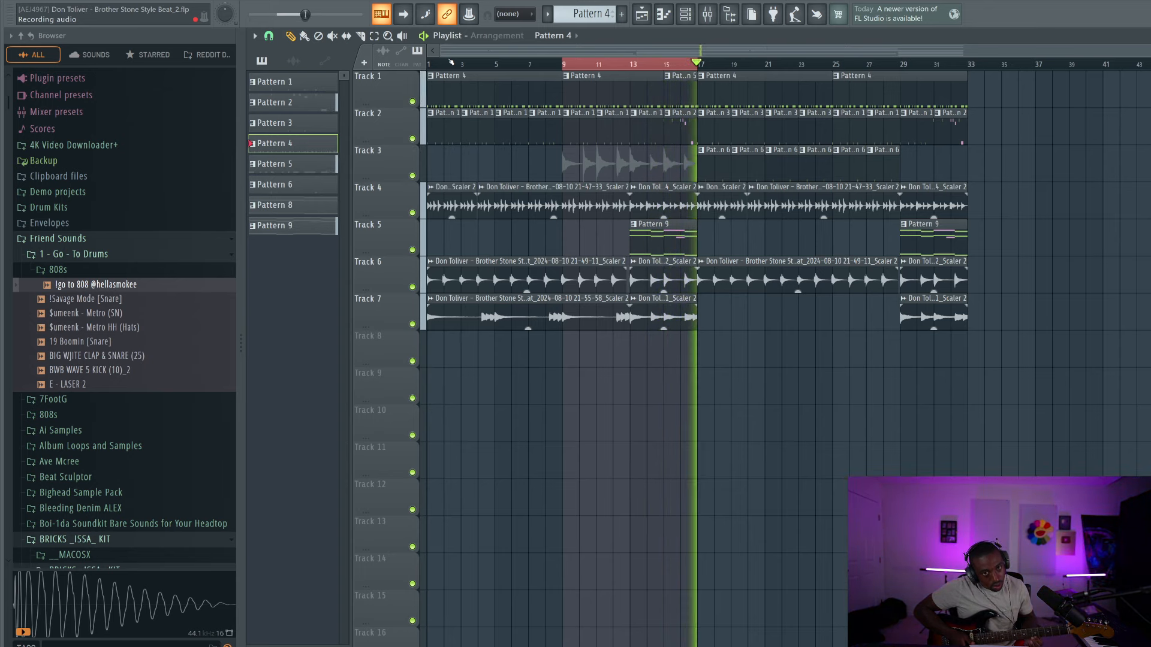
key("space")
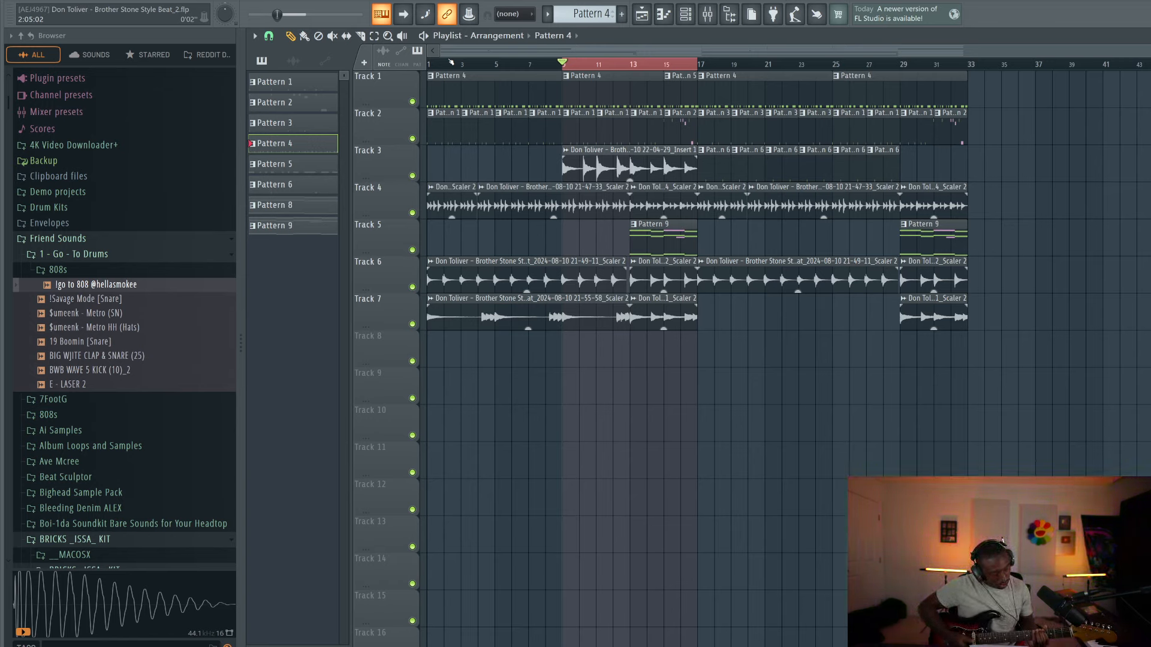
key("space")
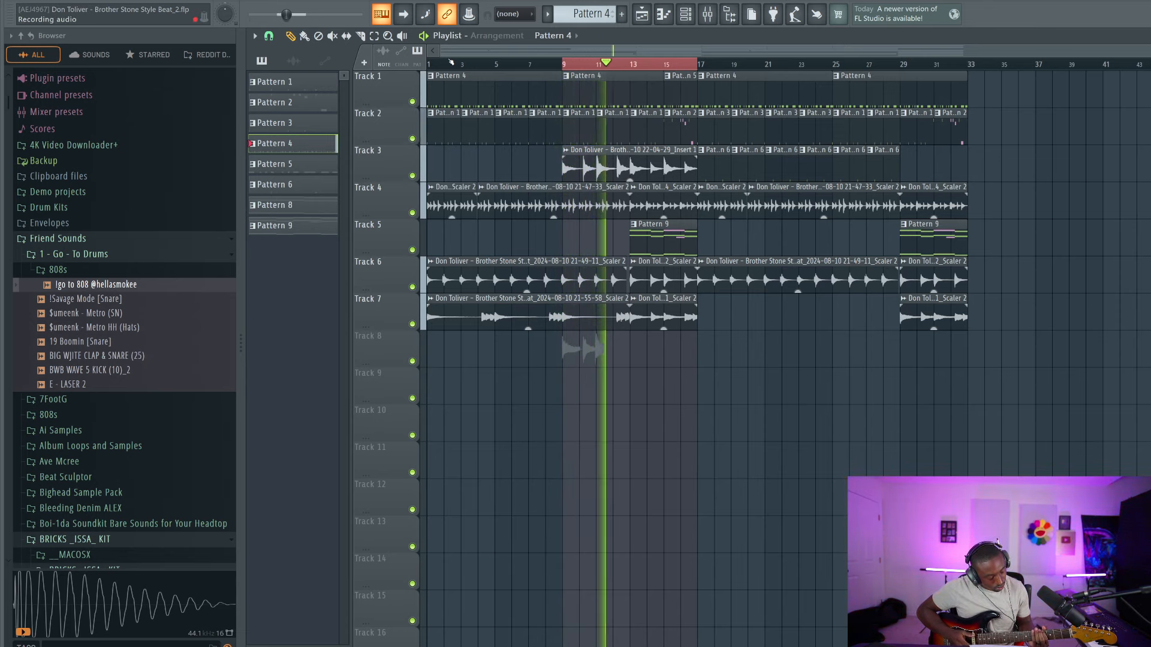
key("space")
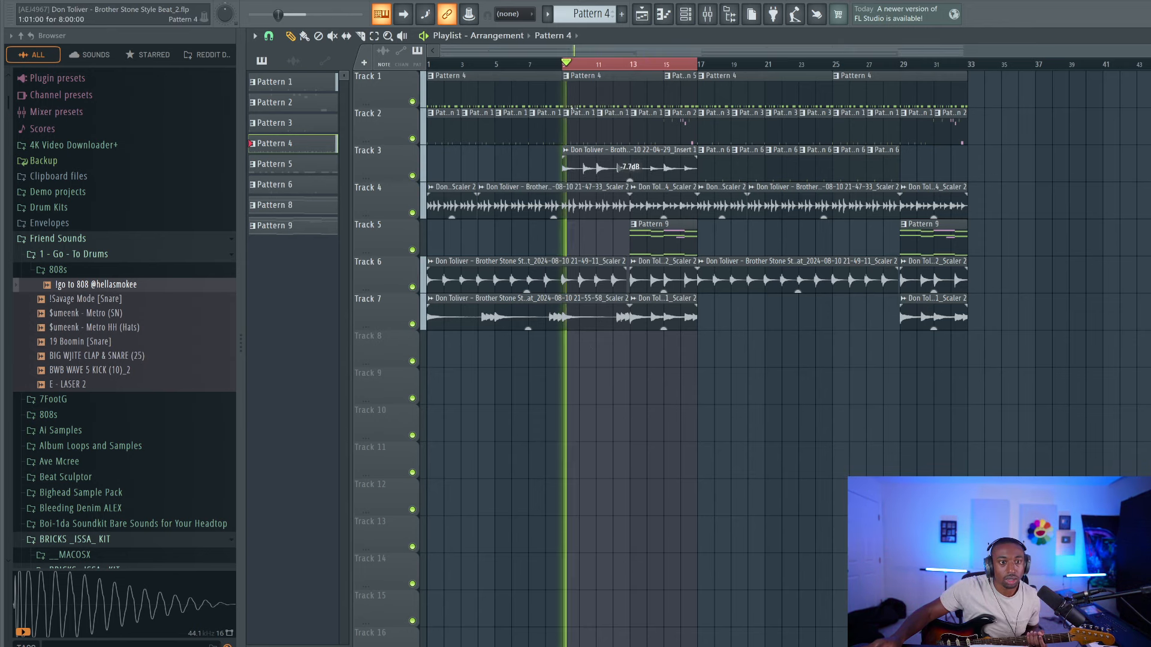
Lower the recorded guitar clip's channel volume to 38% and route it to free mixer track 21
double_click(623, 168)
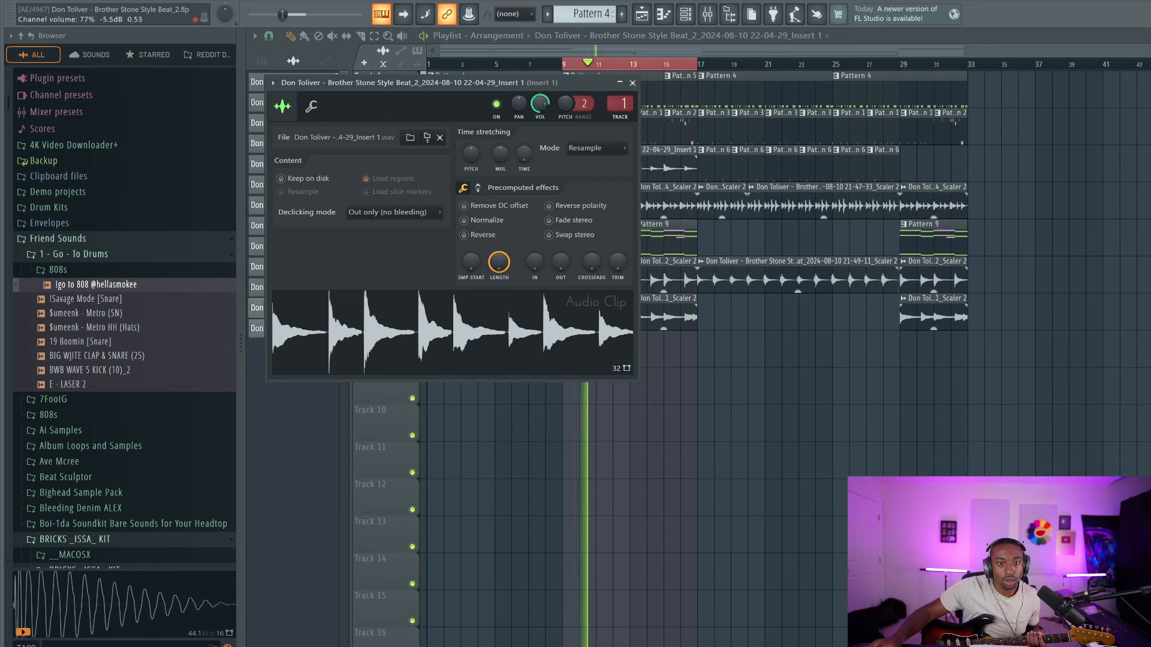
left_click_drag(539, 104, 539, 113)
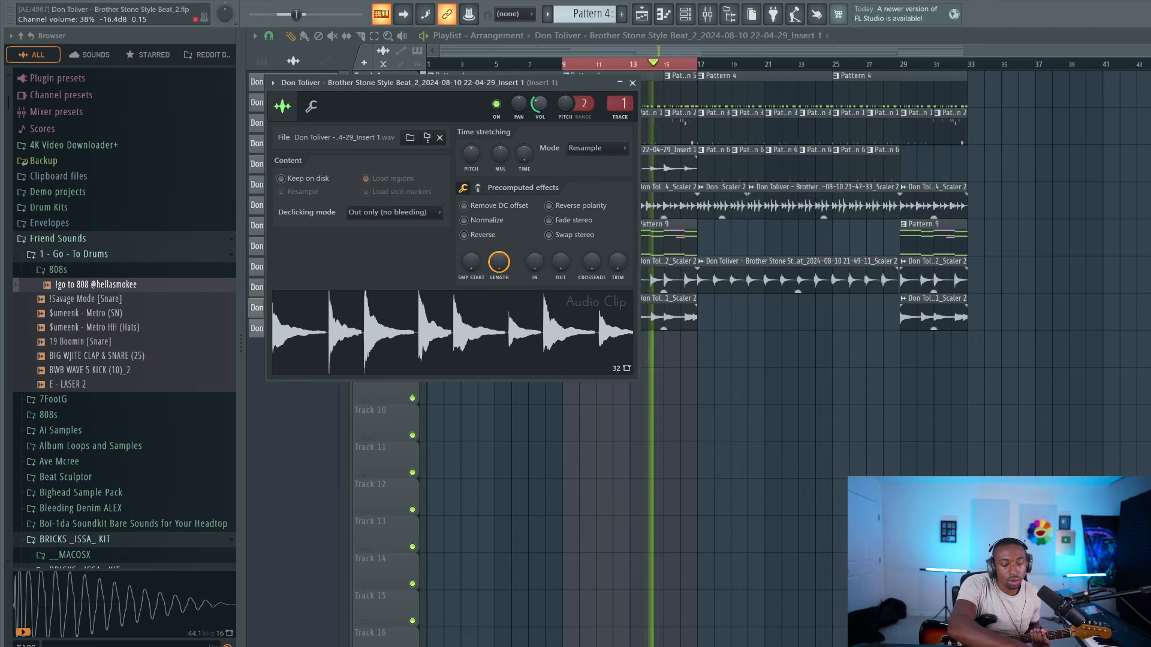
key("ctrl+l")
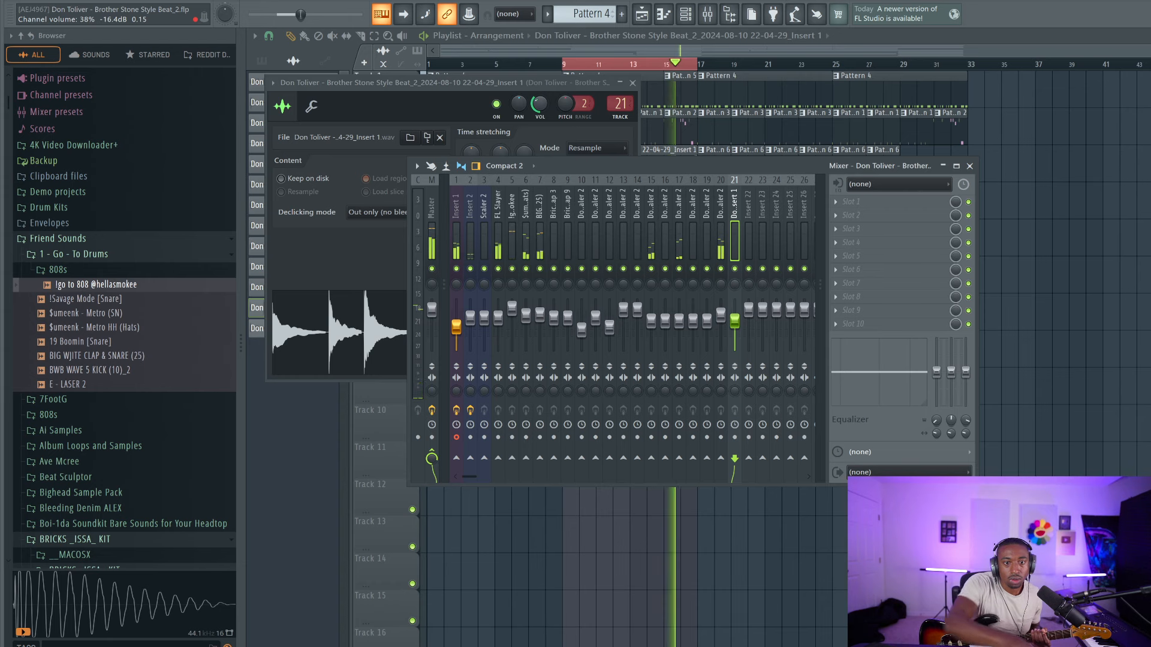
Copy Guitar Rig 5 with its current preset from mixer Insert 1 to the first effect slot of track 21
left_click(456, 239)
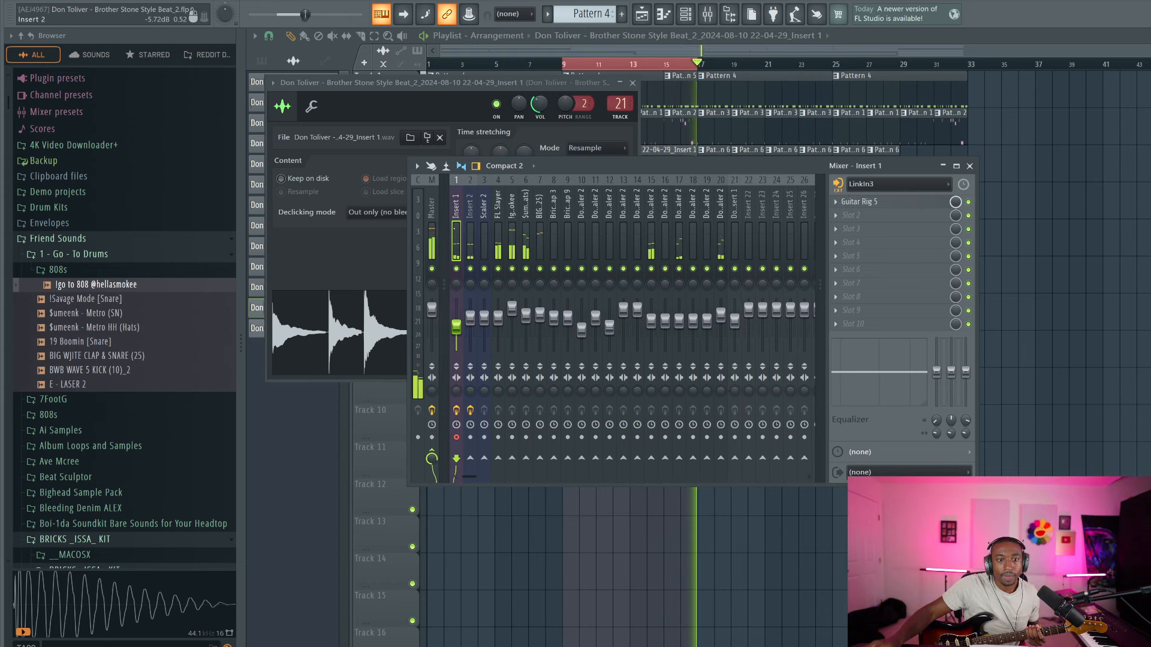
left_click(845, 206)
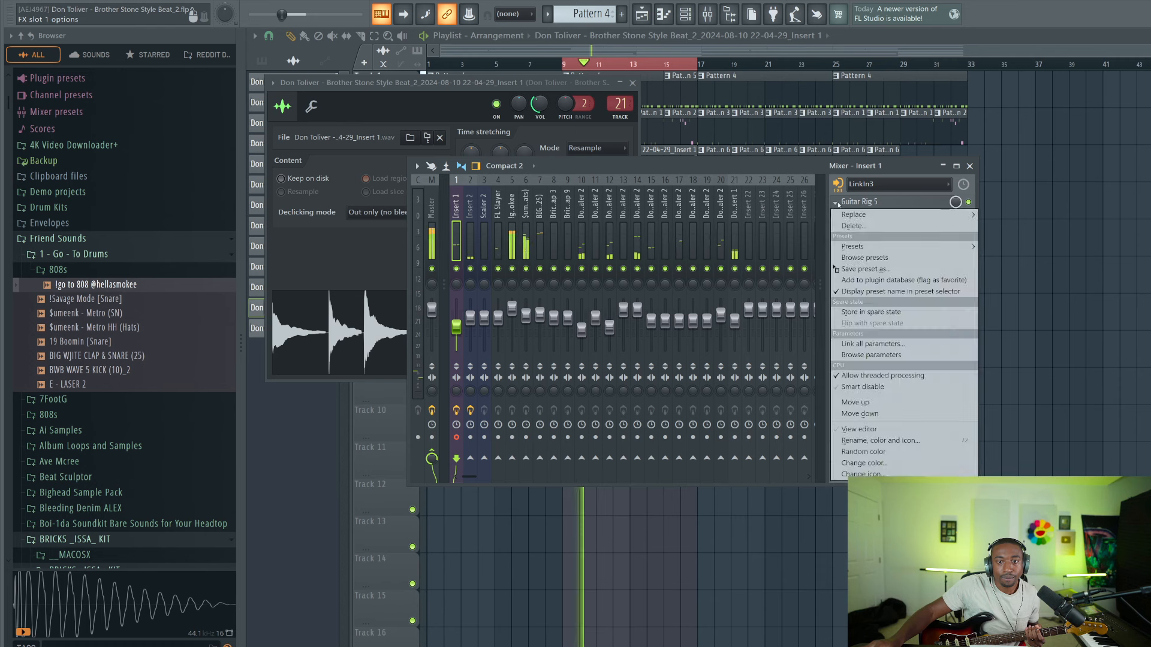
left_click_drag(863, 264, 738, 232)
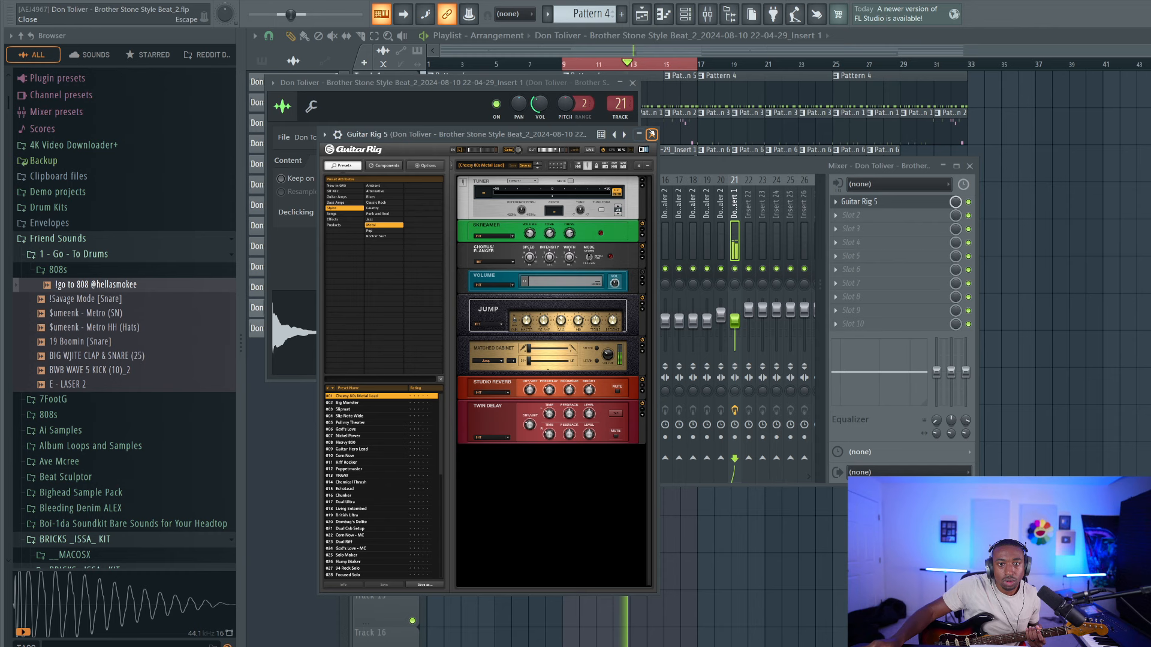
left_click(643, 134)
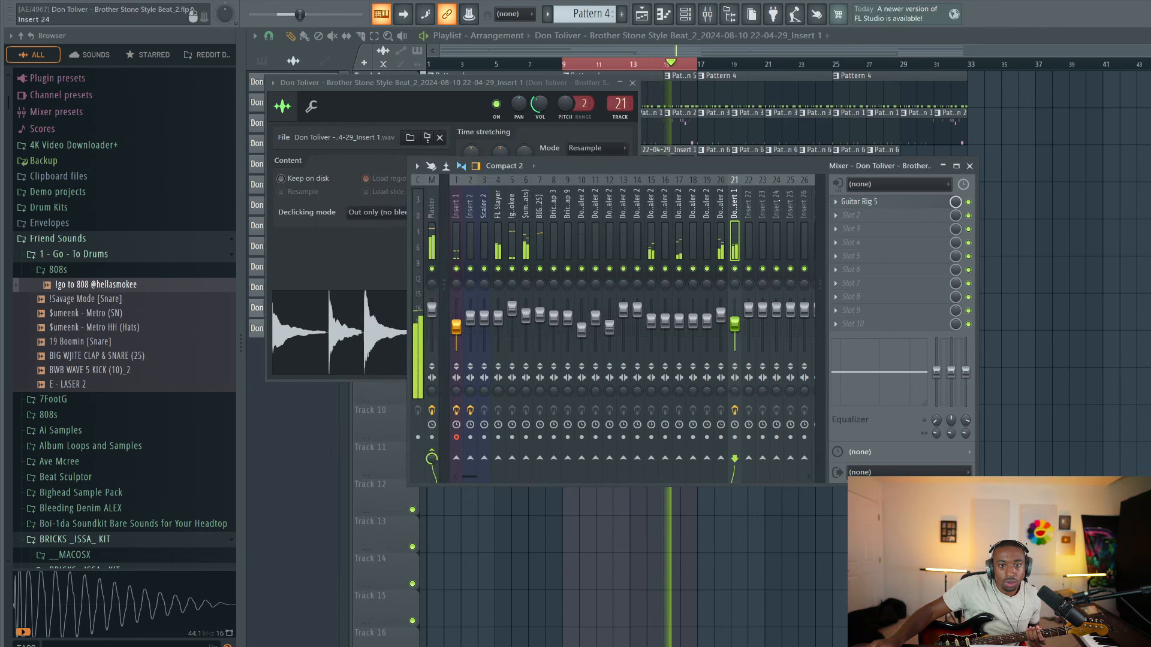
Check Guitar Rig 5 on mixer track 21, lower that track's volume, and return to the playlist
left_click(867, 202)
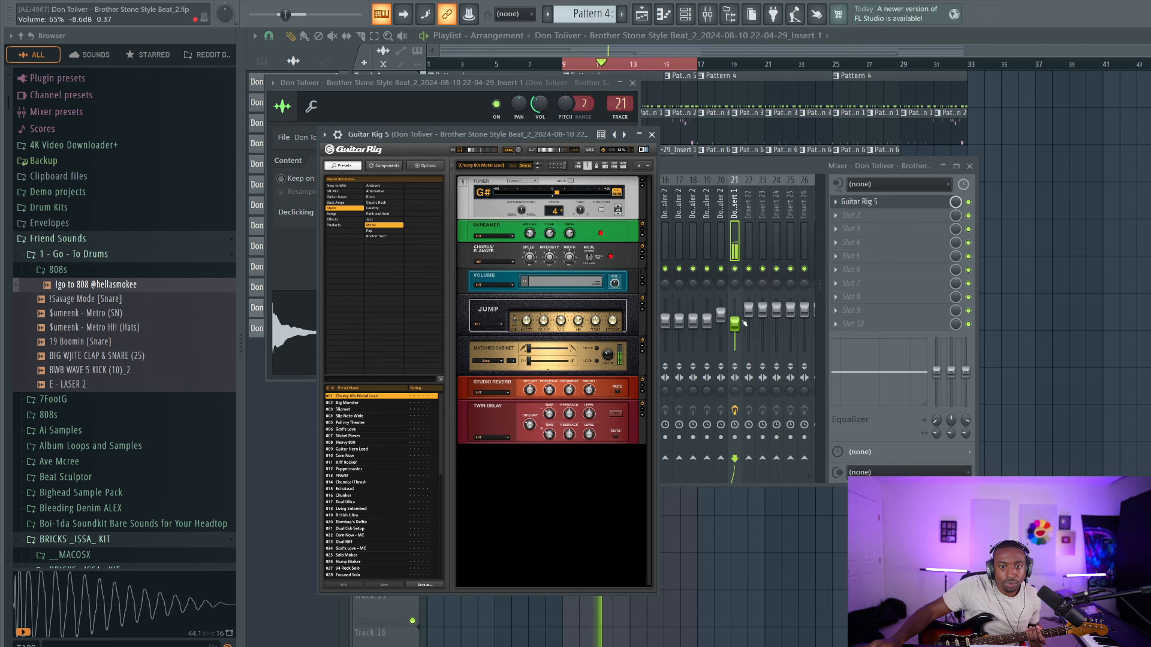
left_click_drag(744, 323, 743, 332)
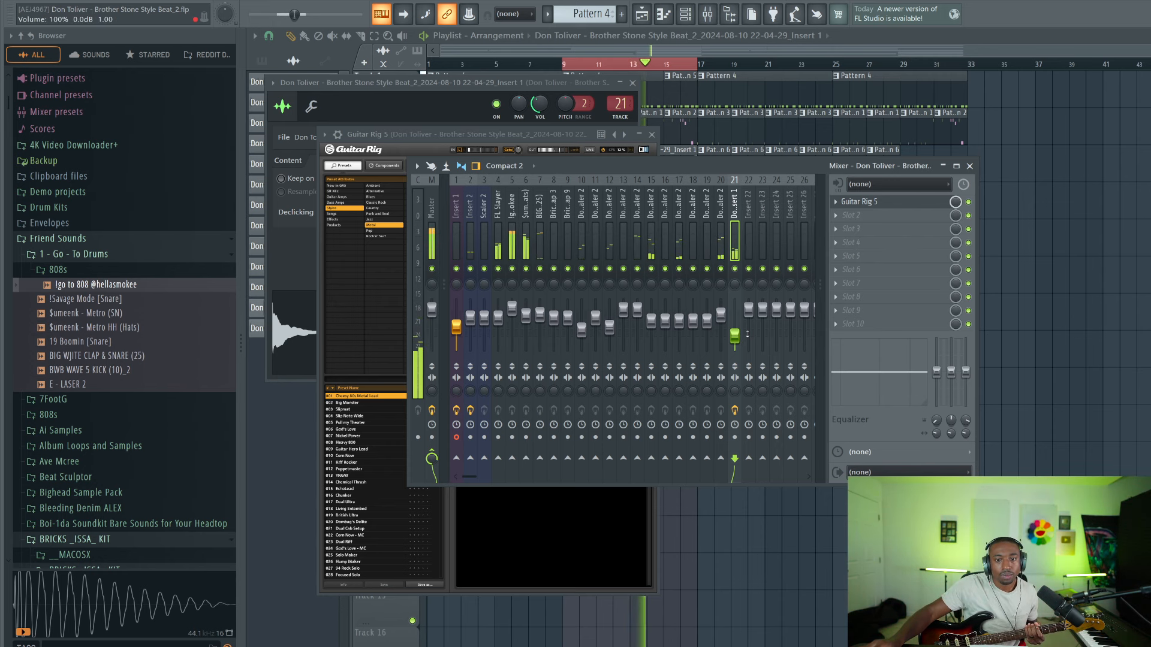
key("F12")
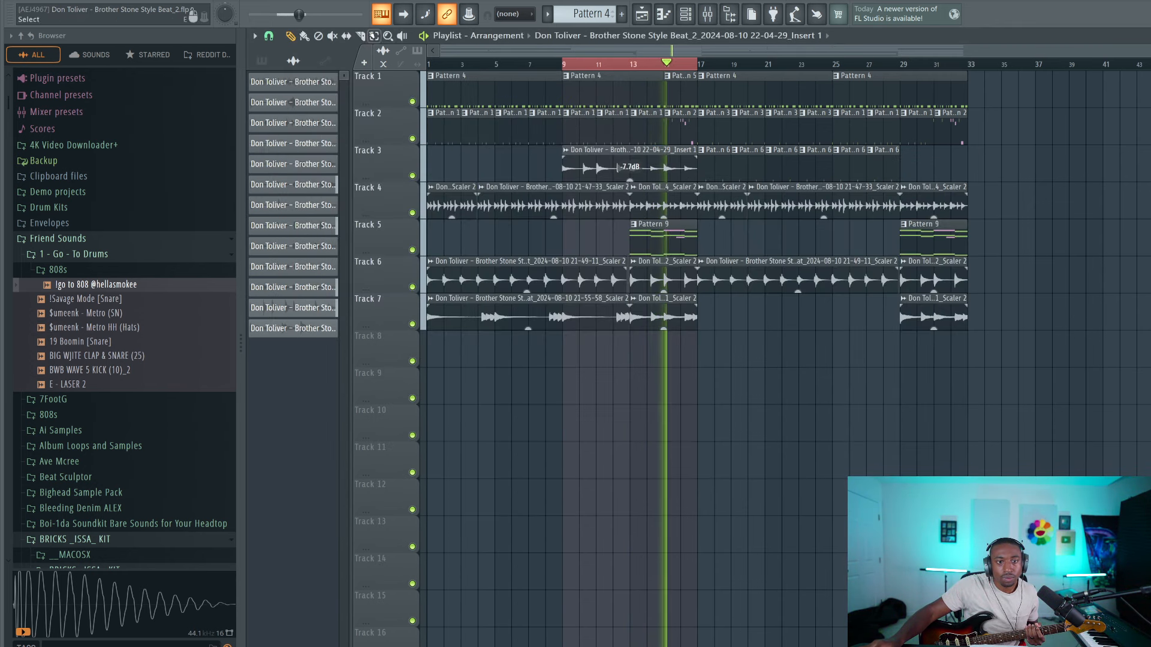
Slice the guitar clip on Track 3 at bar 13, delete the part before it, and stop playback
left_click(630, 173)
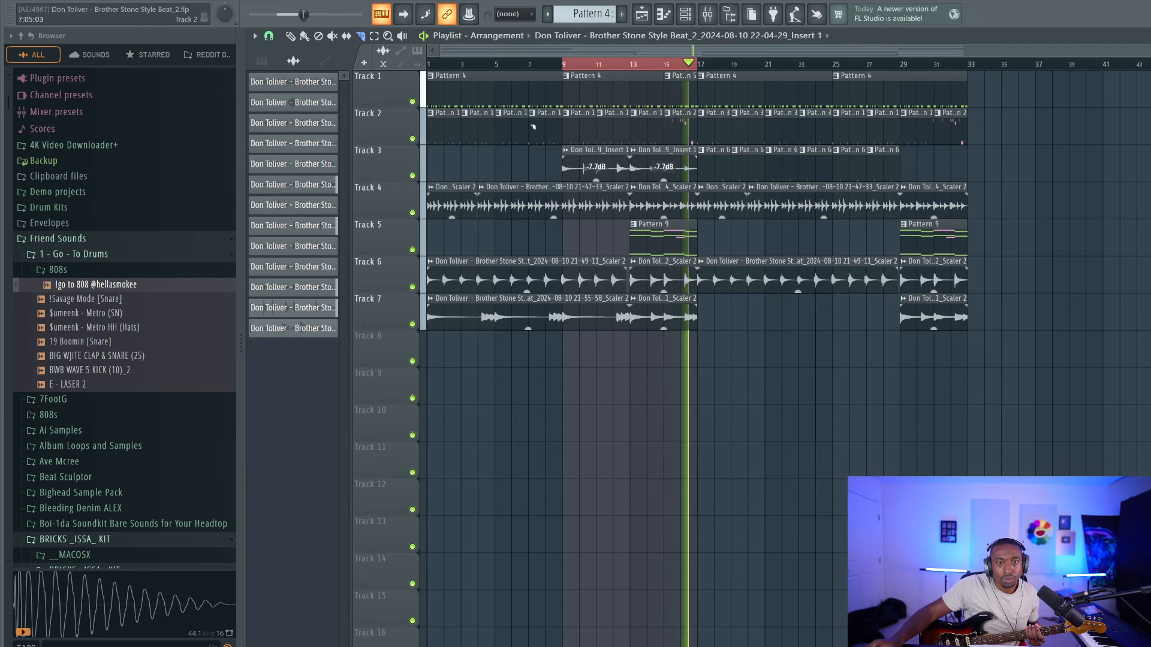
key("b")
right_click(596, 168)
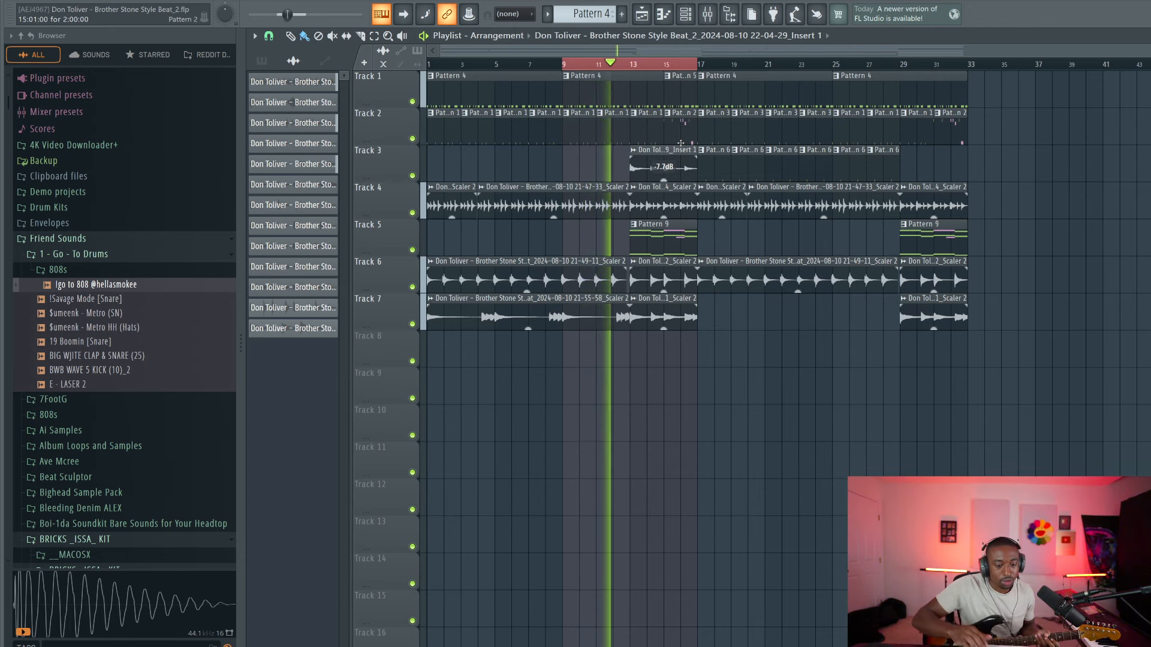
key("space")
Select mixer Insert 1 and record another guitar take over bars 9 to 17
left_click(706, 14)
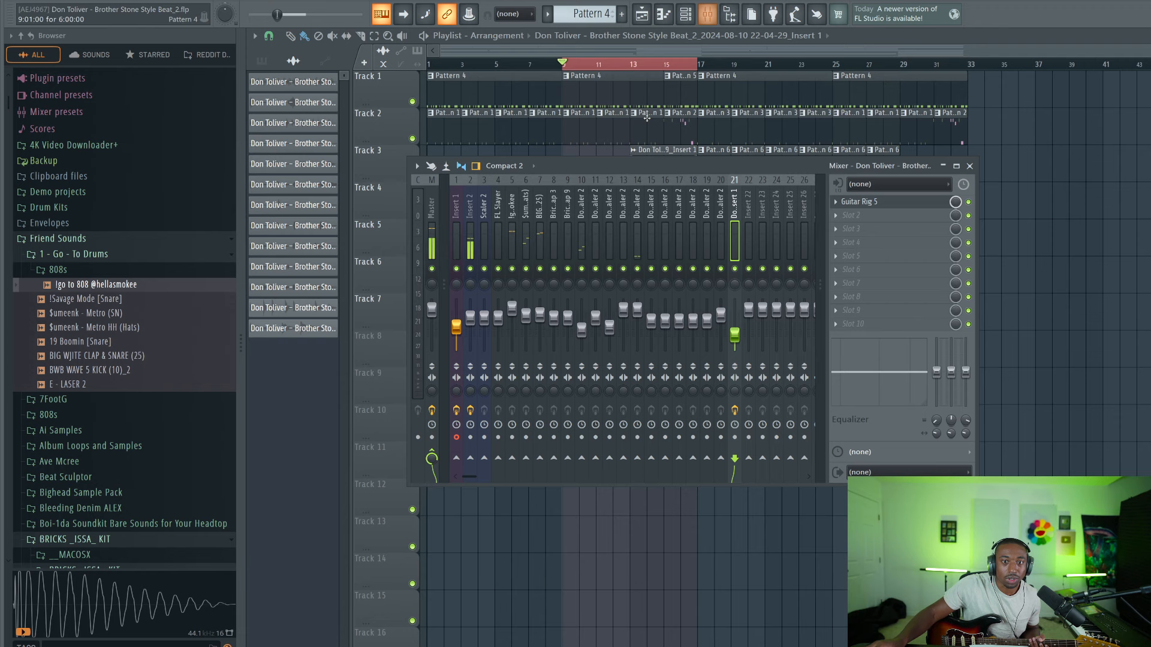
left_click(456, 246)
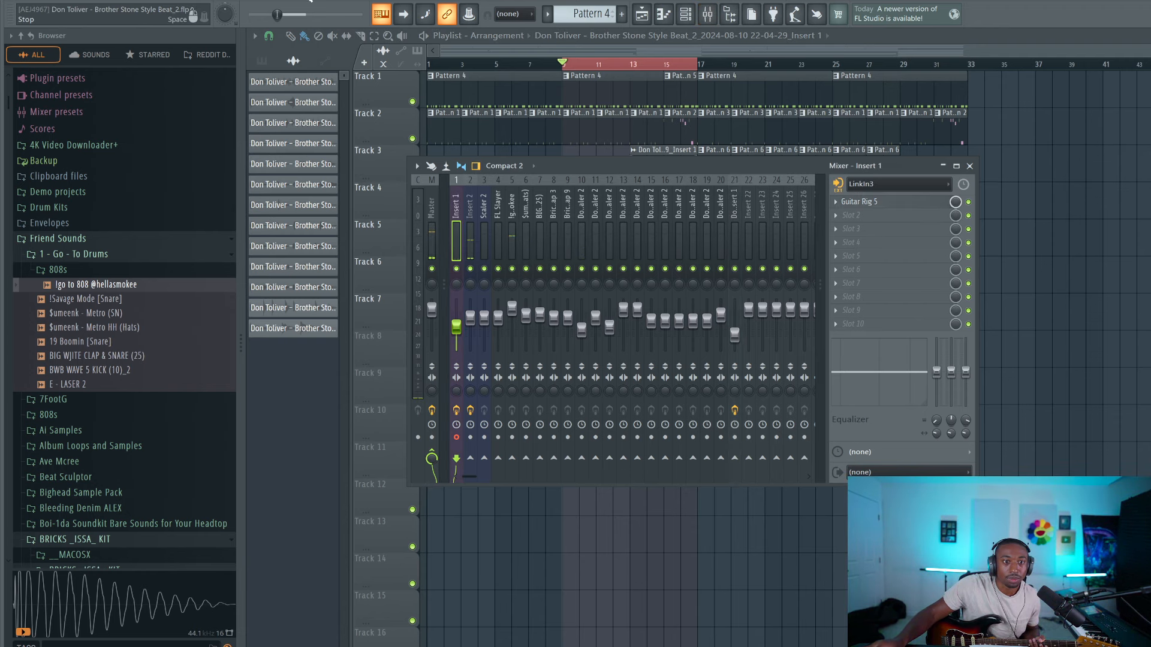
key("F9")
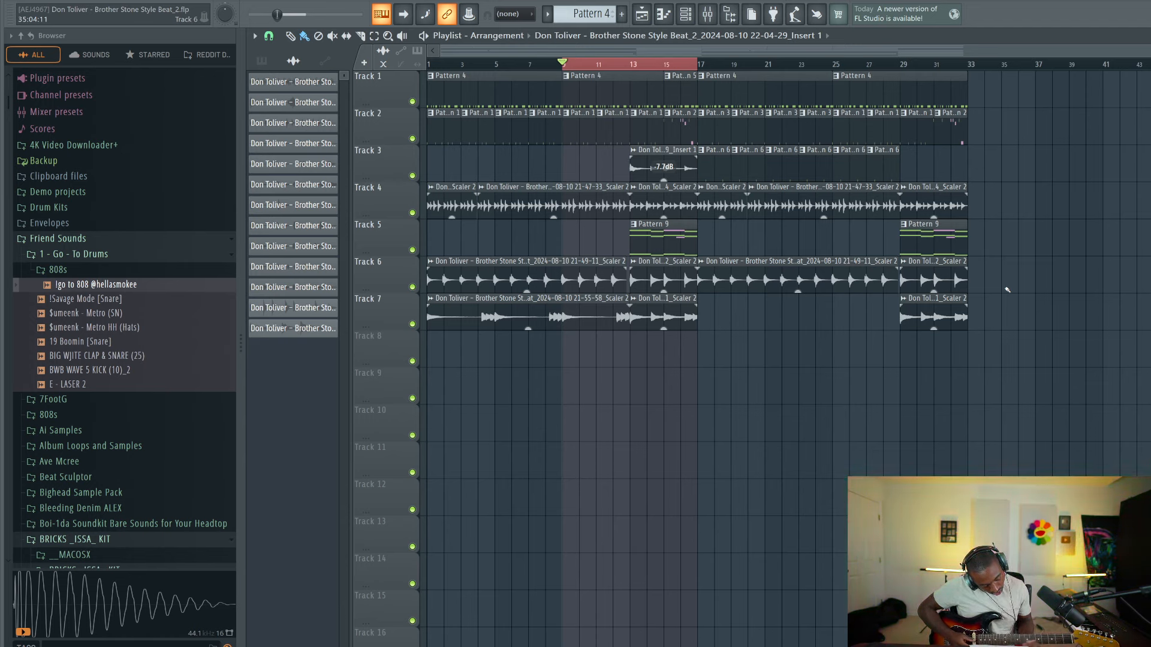
key("space")
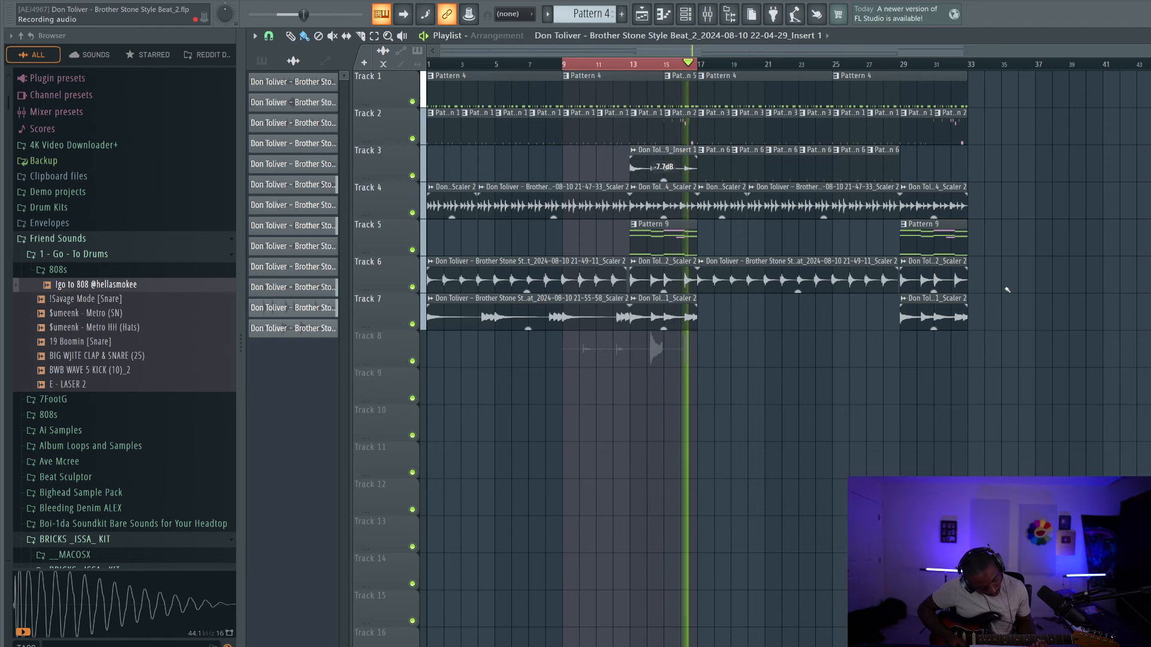
key("space")
Trim the new guitar take on Track 8 to start at bar 14, and move it to start at bar 10
key("space")
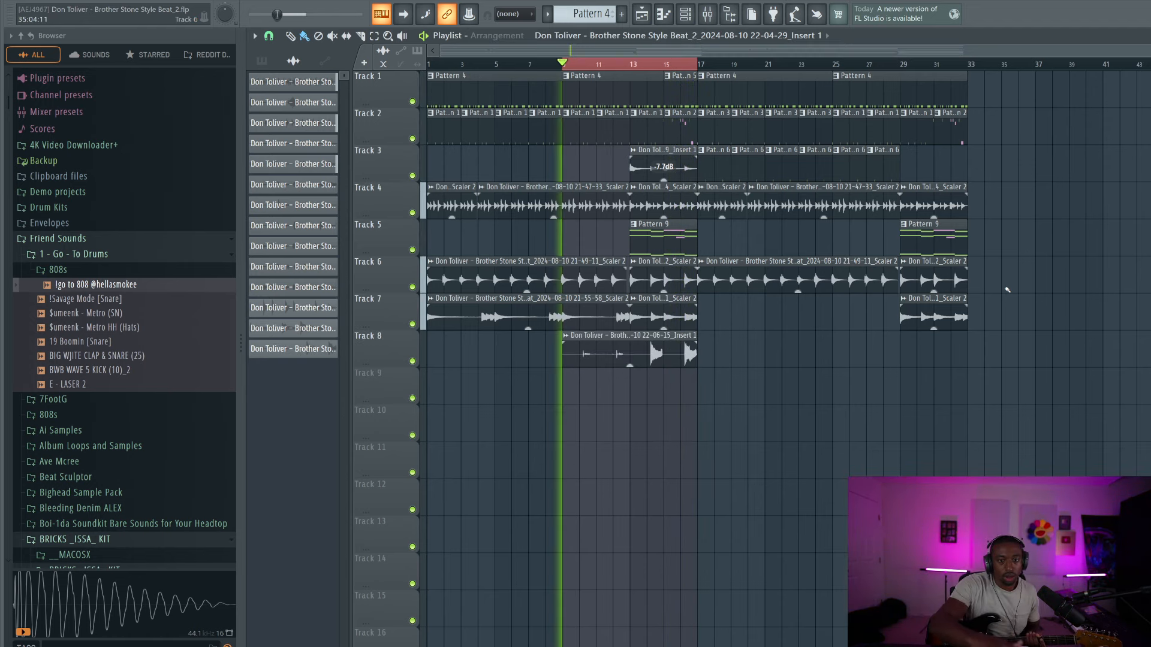
key("space")
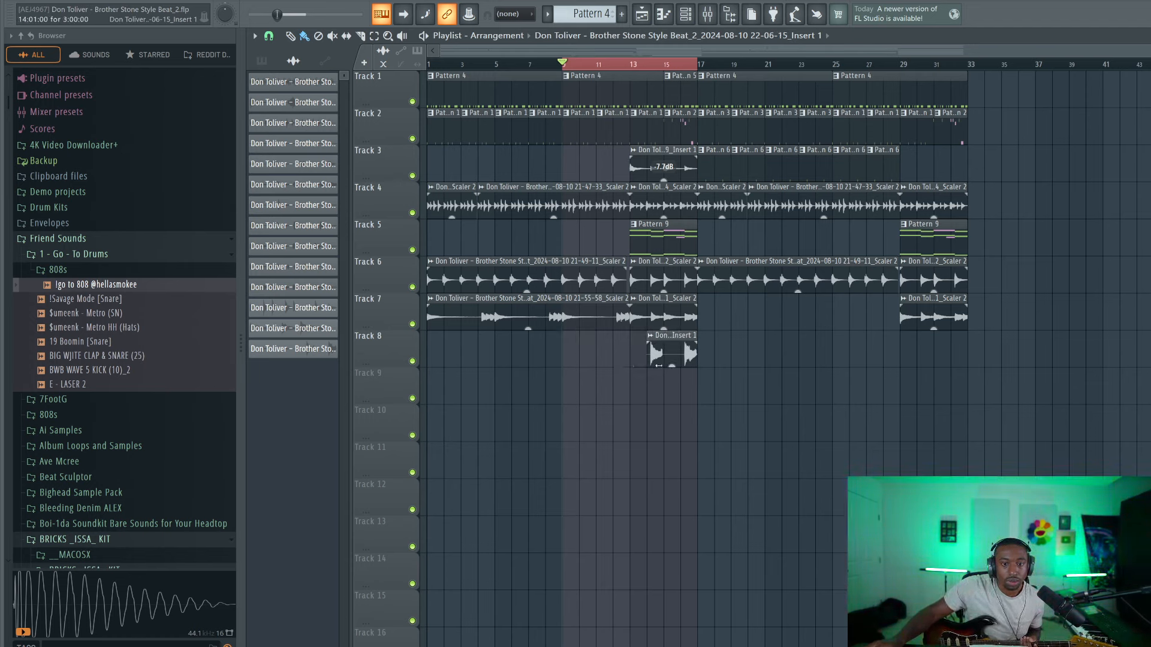
left_click_drag(674, 353, 606, 354)
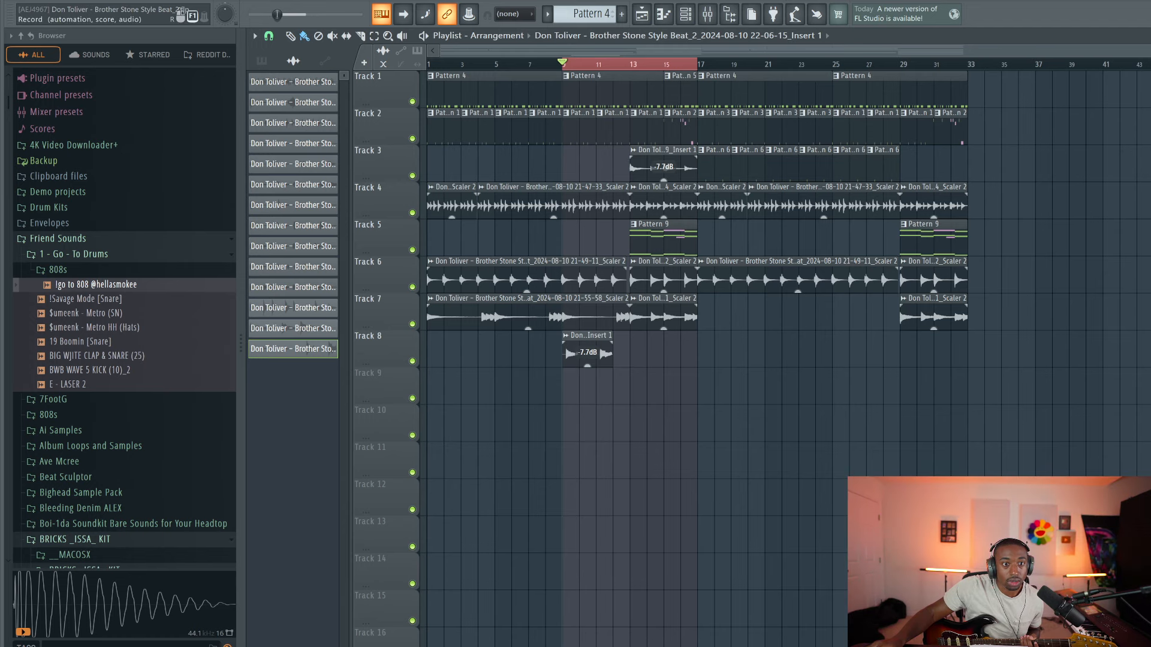
key("space")
left_click_drag(586, 354, 603, 354)
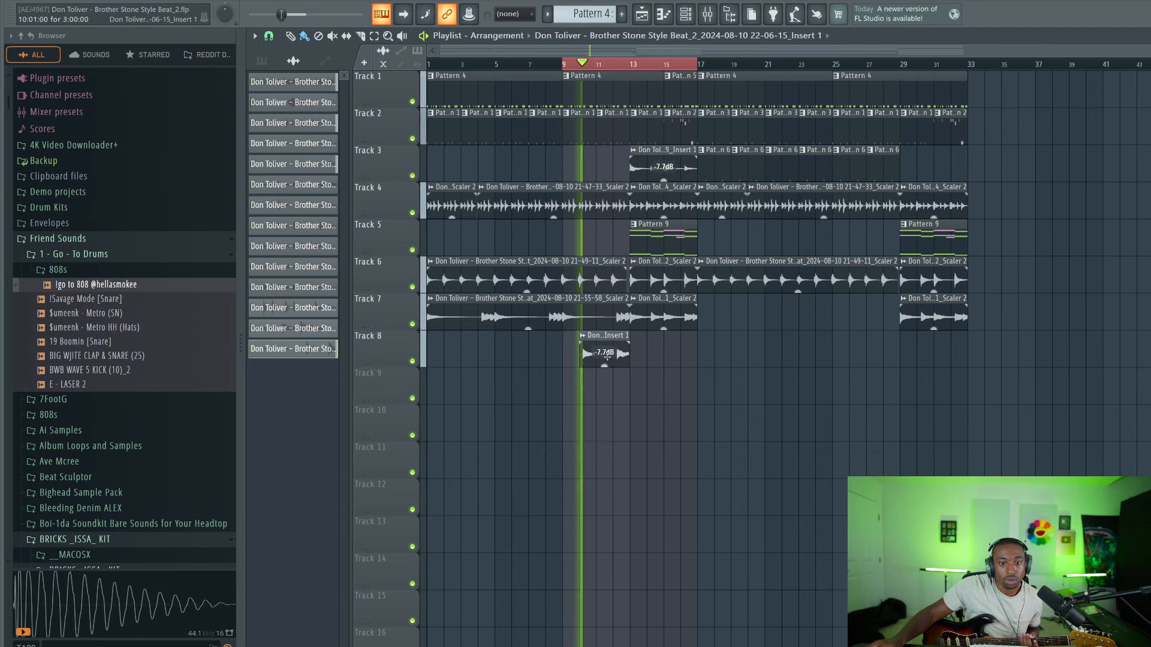
Set the Track 8 clip's gain to -19.8 dB, and move the Track 3 guitar clip beside it at -12.1 dB
left_click_drag(604, 364, 604, 373)
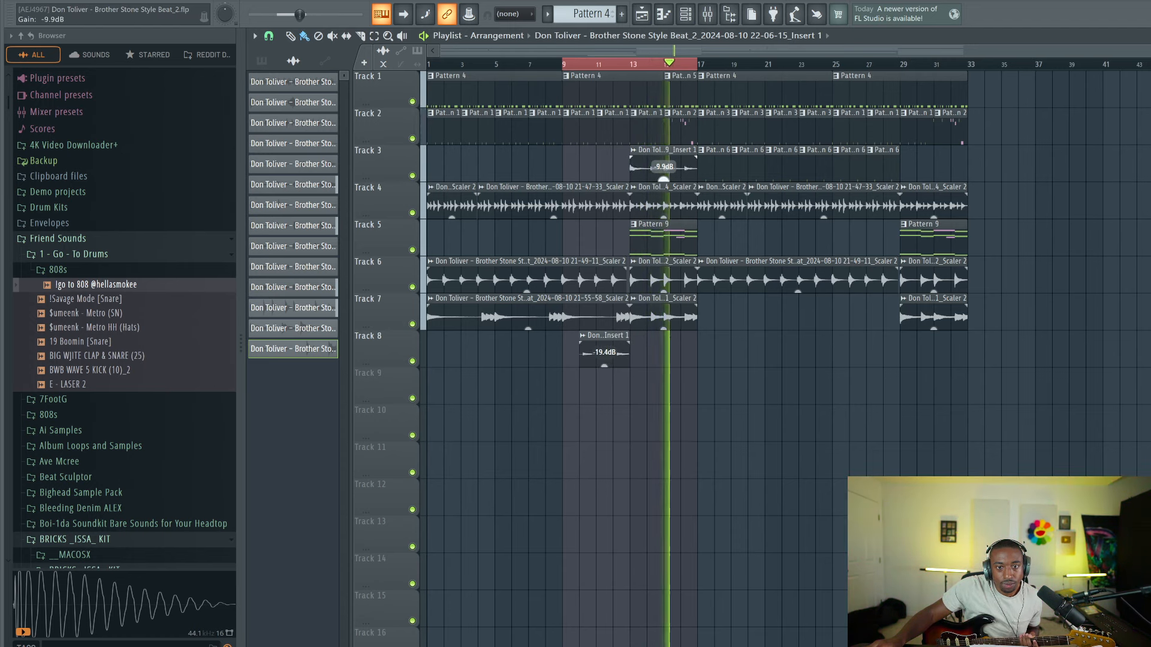
left_click_drag(662, 170, 663, 391)
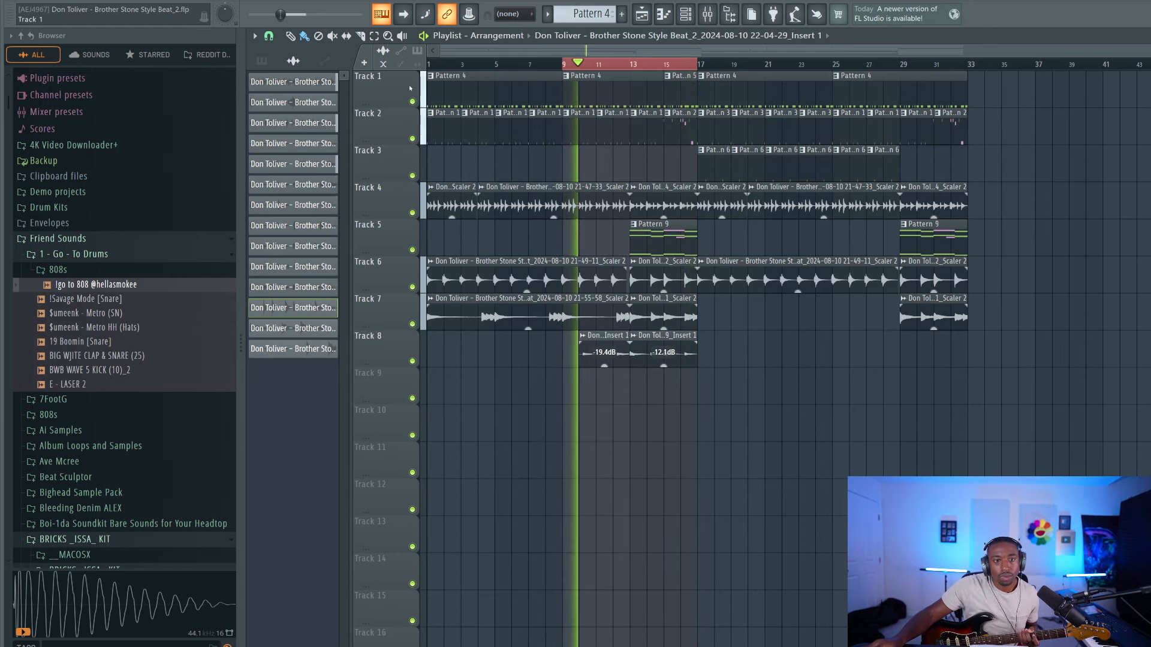
left_click_drag(604, 366, 605, 370)
key("space")
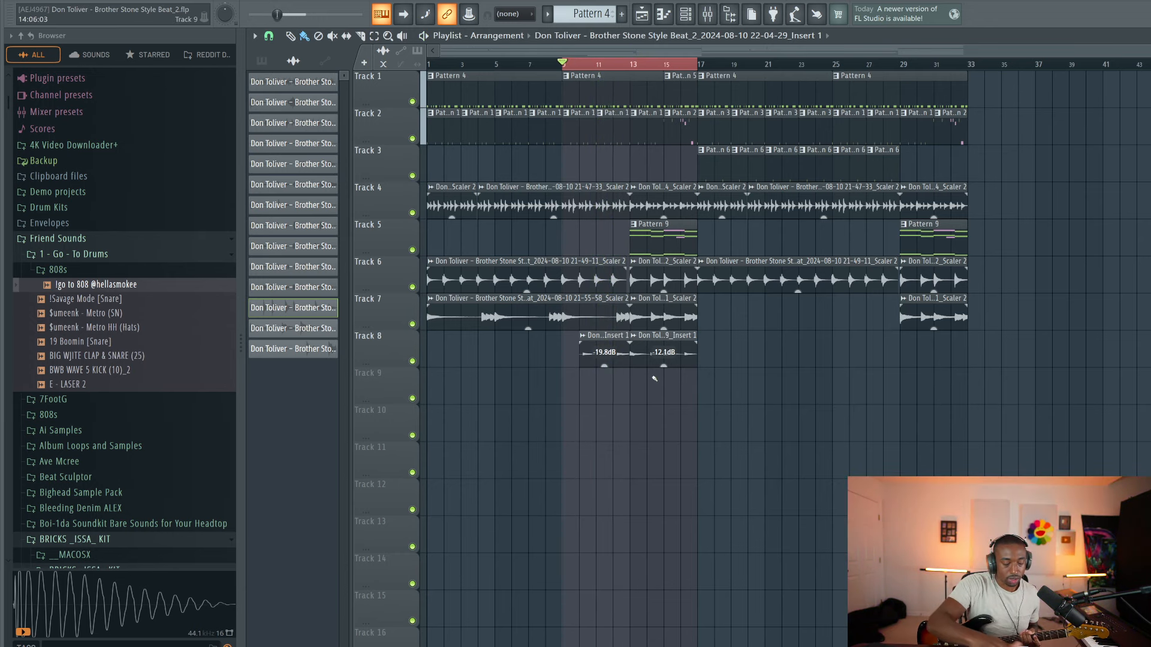
Mute mixer Insert 1 and clear the bar 9 to 17 time selection in the playlist
left_click(707, 14)
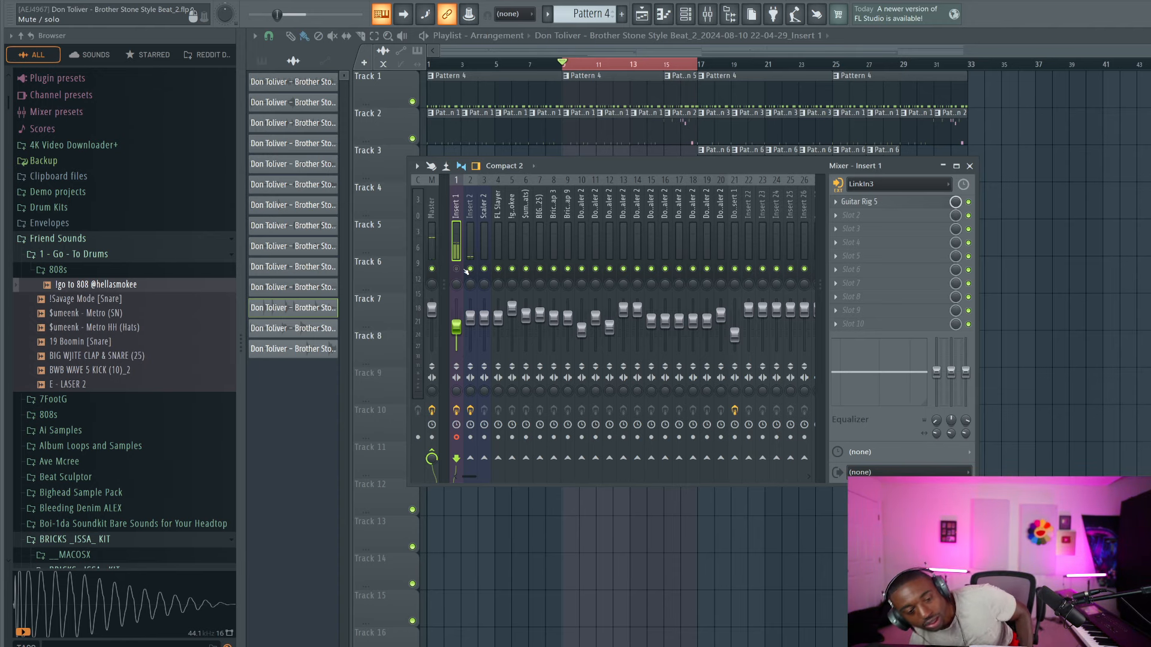
key("F9")
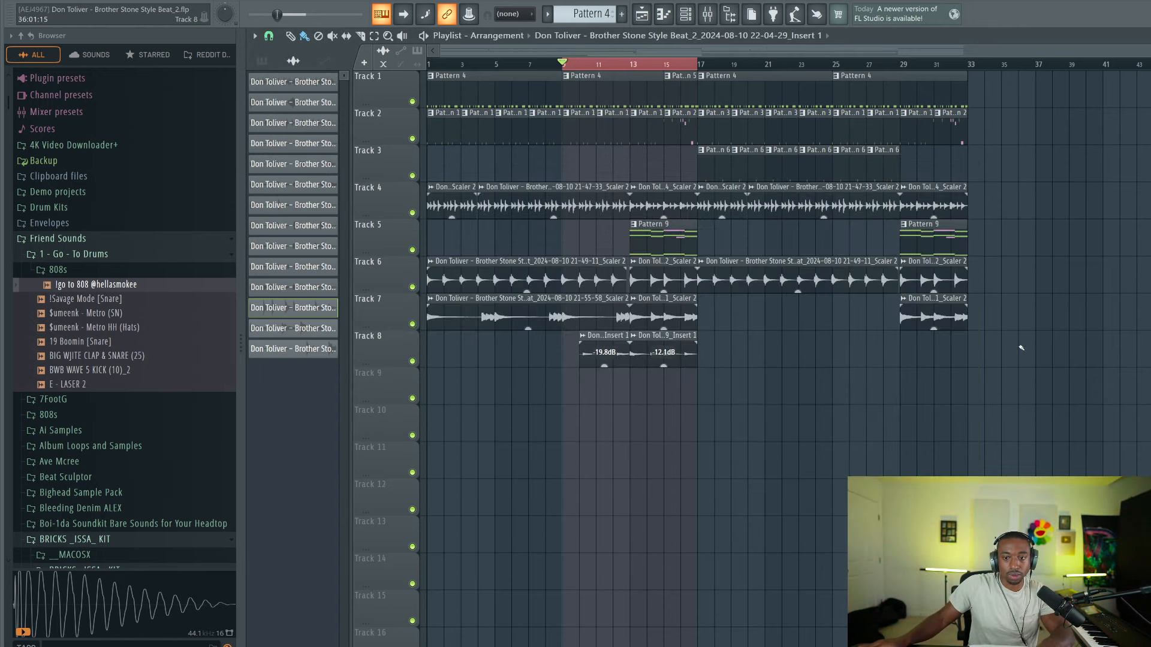
right_click(586, 69)
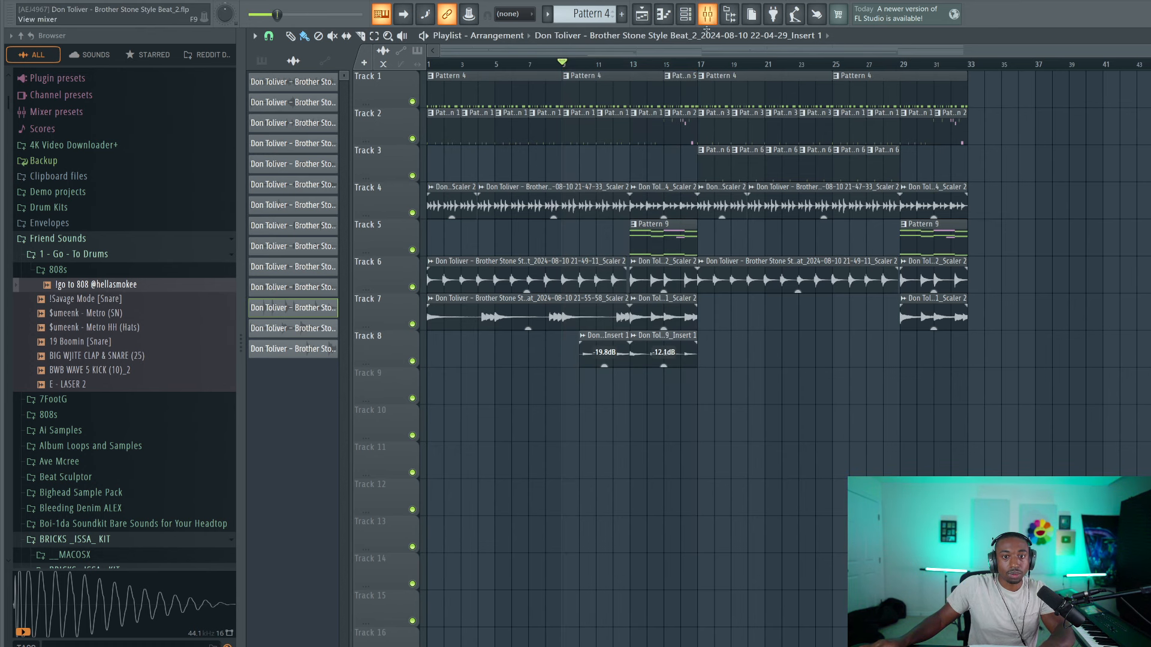
Hide the browser and reposition the mixer window while playing the arrangement from the start
left_click(707, 18)
key("space")
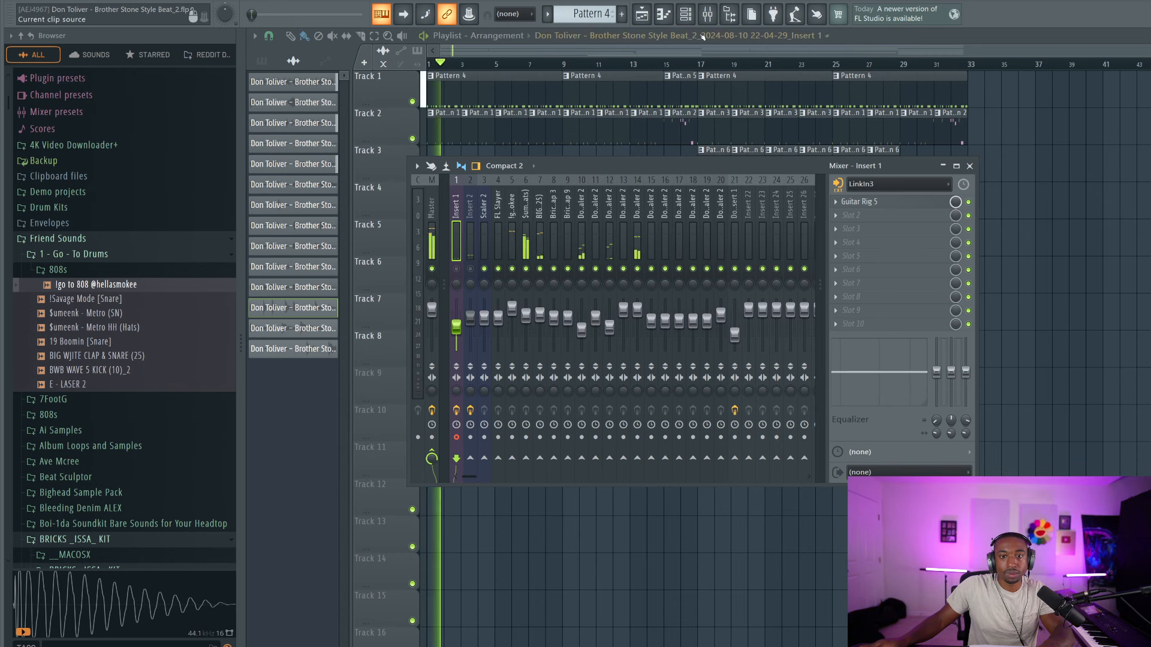
left_click(729, 15)
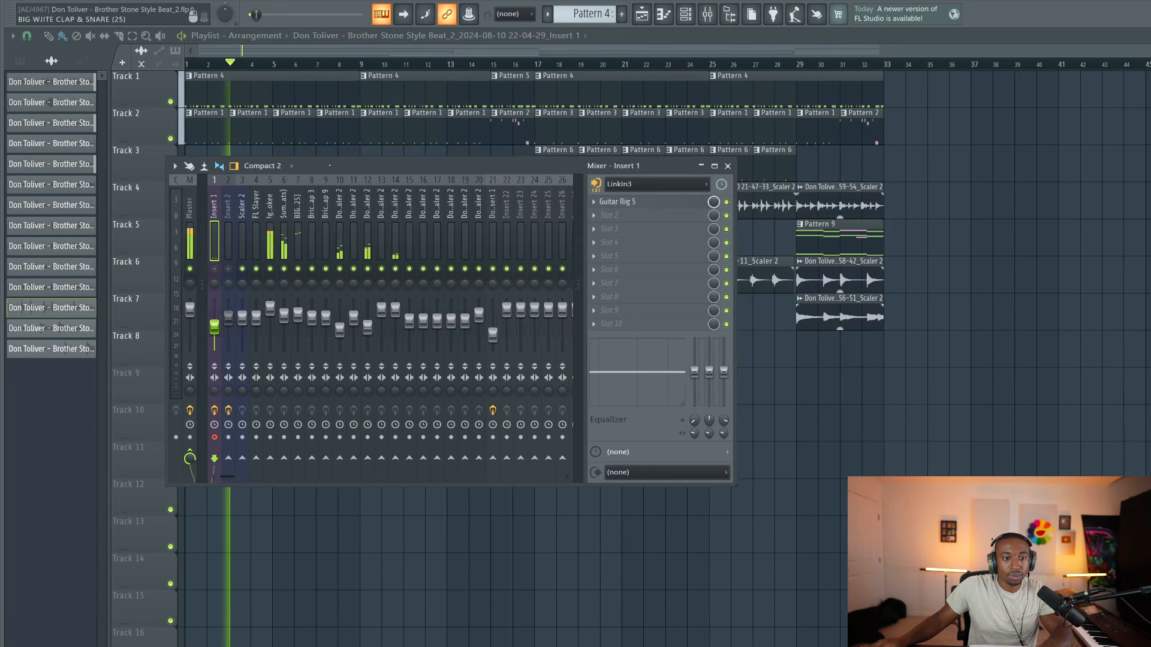
left_click_drag(408, 166, 495, 176)
left_click(372, 237)
key("space")
Rename mixer Insert 22 as melody
left_click(315, 279)
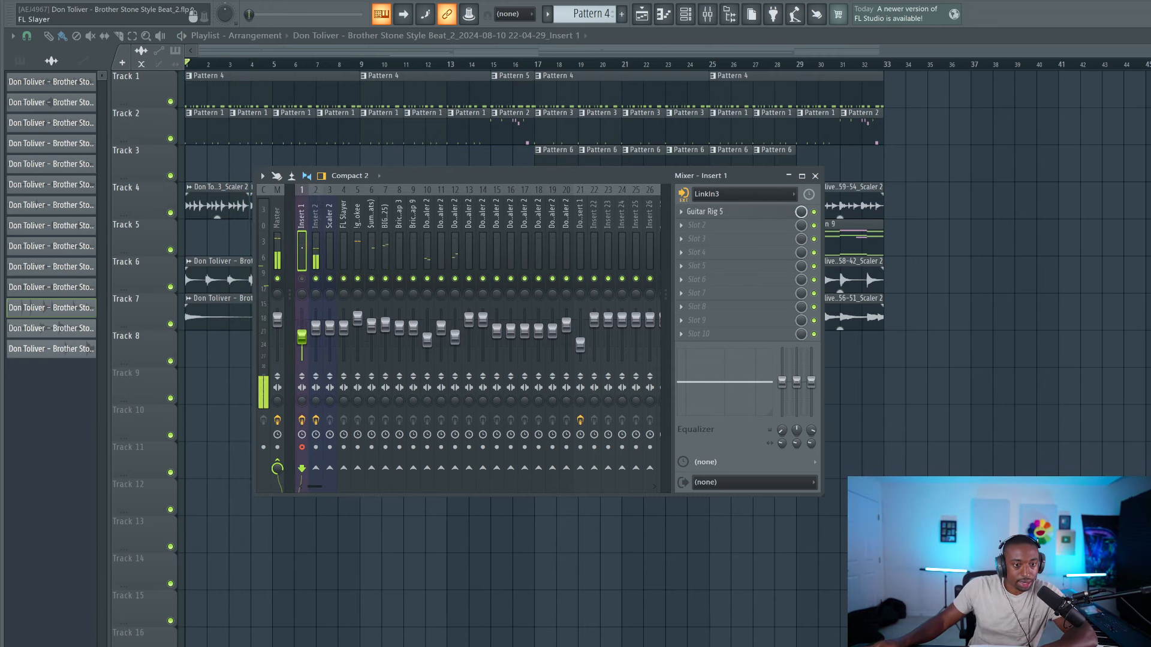
right_click(594, 228)
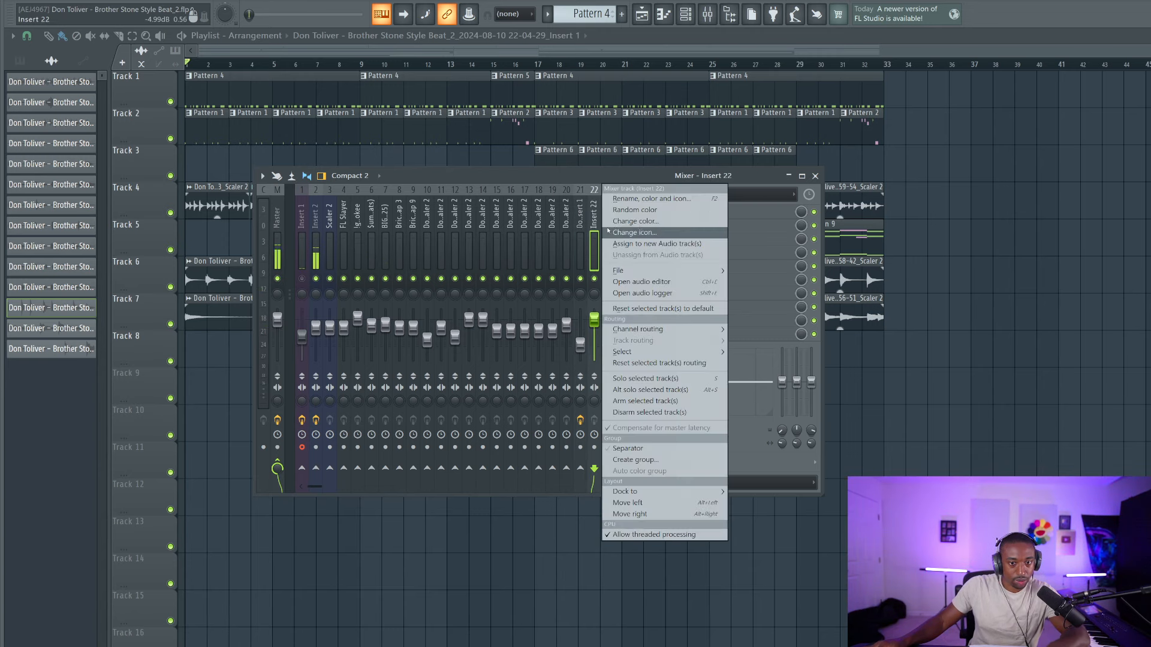
left_click(624, 199)
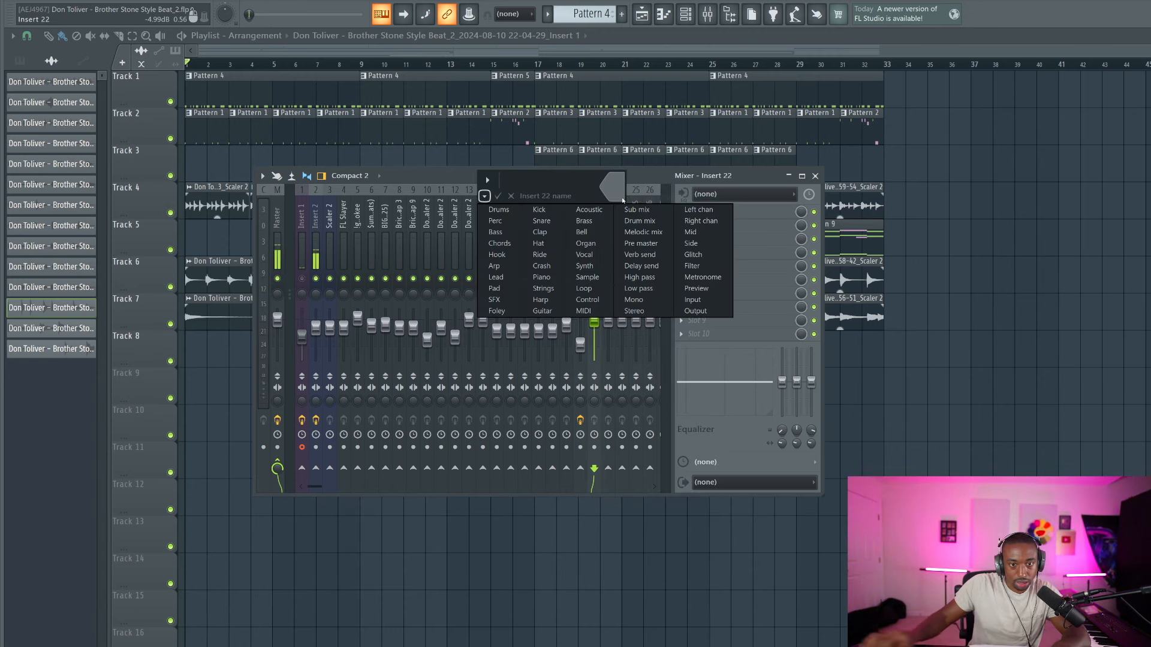
key("Escape")
type("melod")
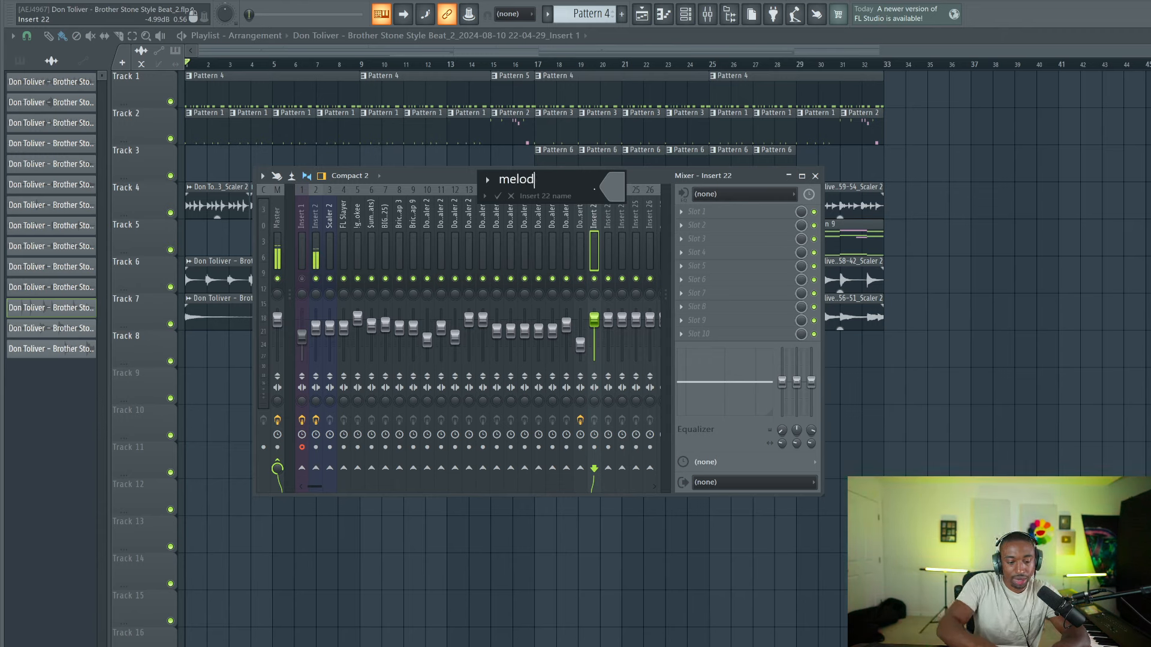
type("y")
key("Return")
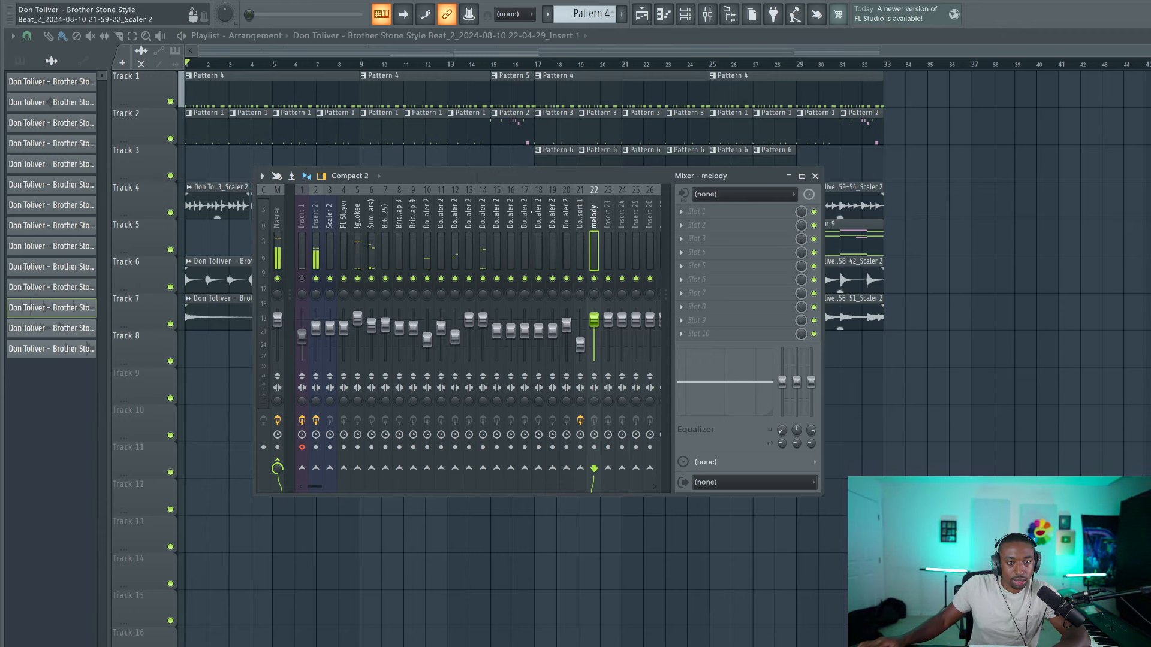
Hide the mixer and leave only Tracks 4, 6 and 7 audible in the playlist
key("F9")
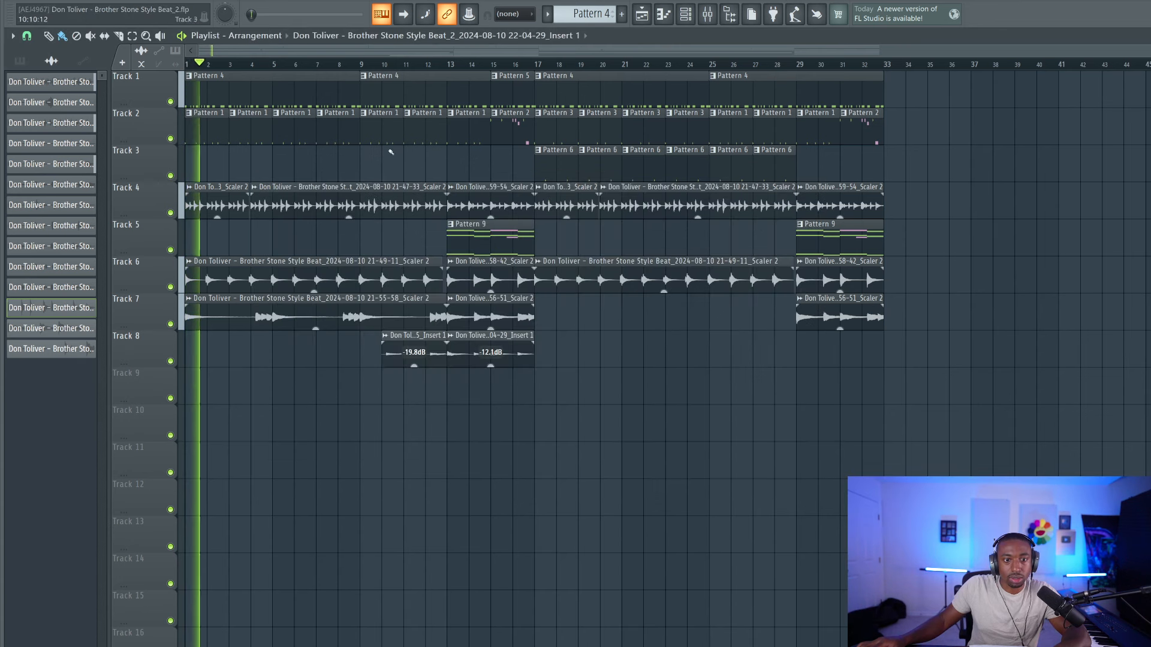
right_click(171, 213)
left_click(171, 287)
left_click(171, 324)
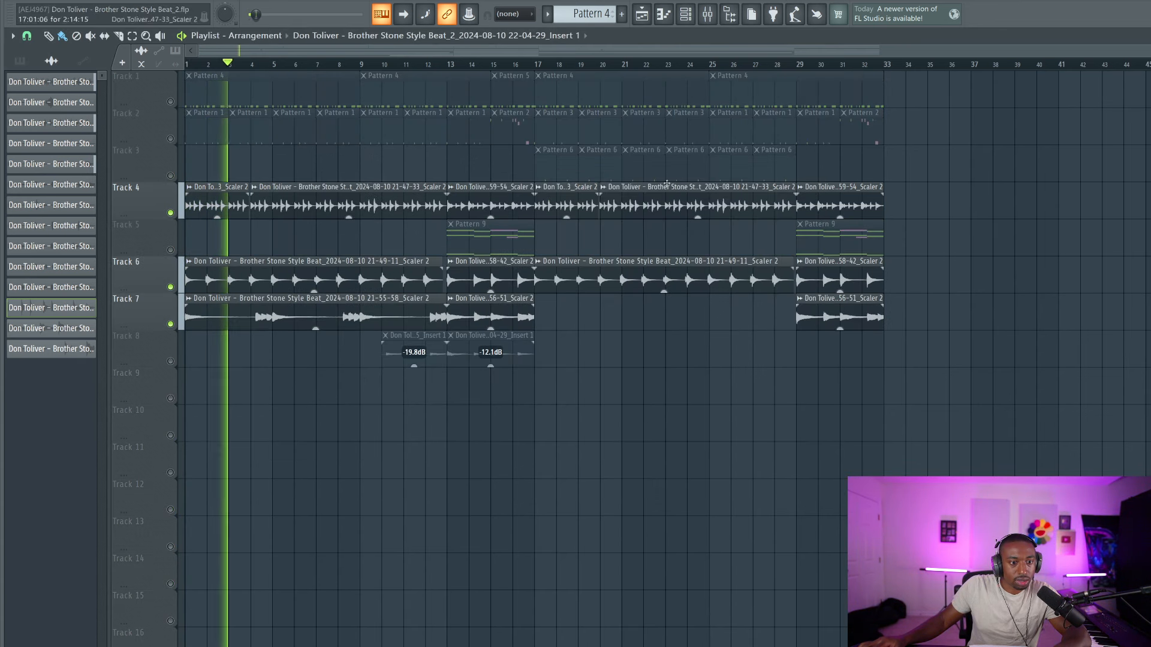
Identify the three Scaler 2 mixer tracks that are playing and move them side by side on inserts 12 to 14
left_click(708, 14)
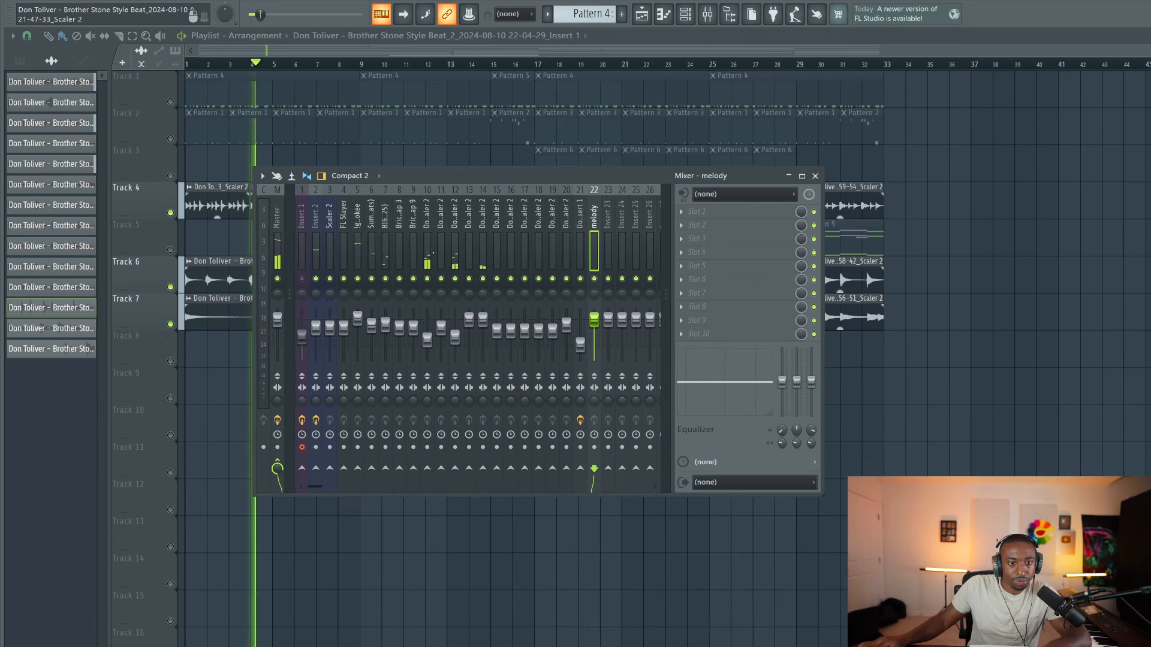
left_click(428, 247)
left_click(483, 247)
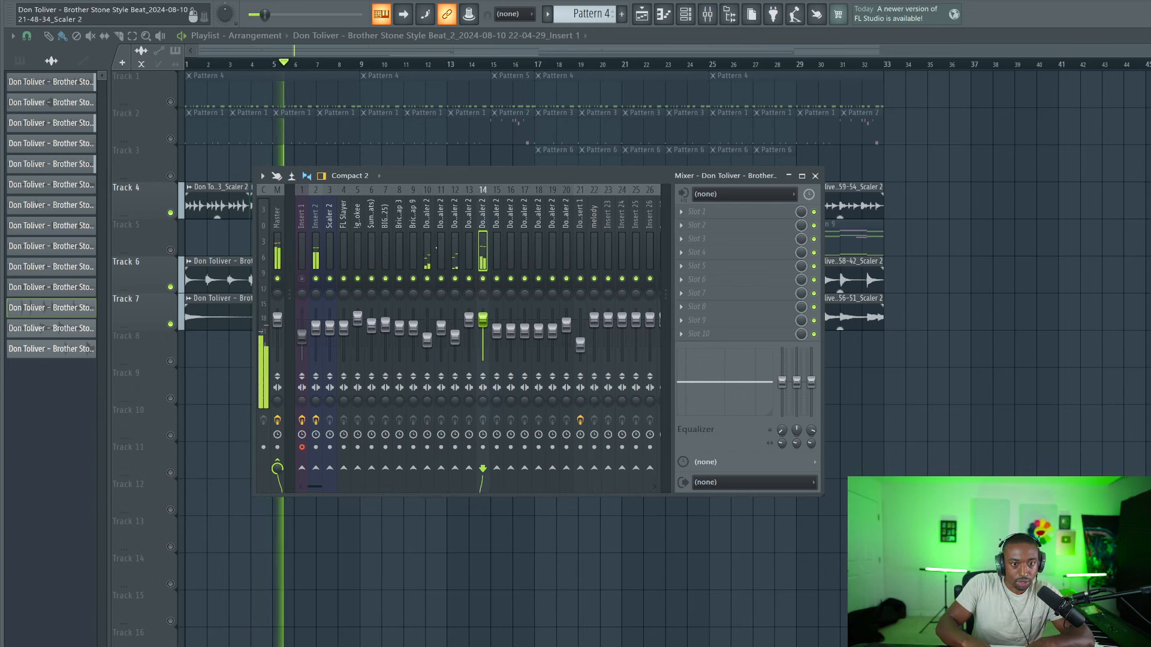
left_click(425, 252)
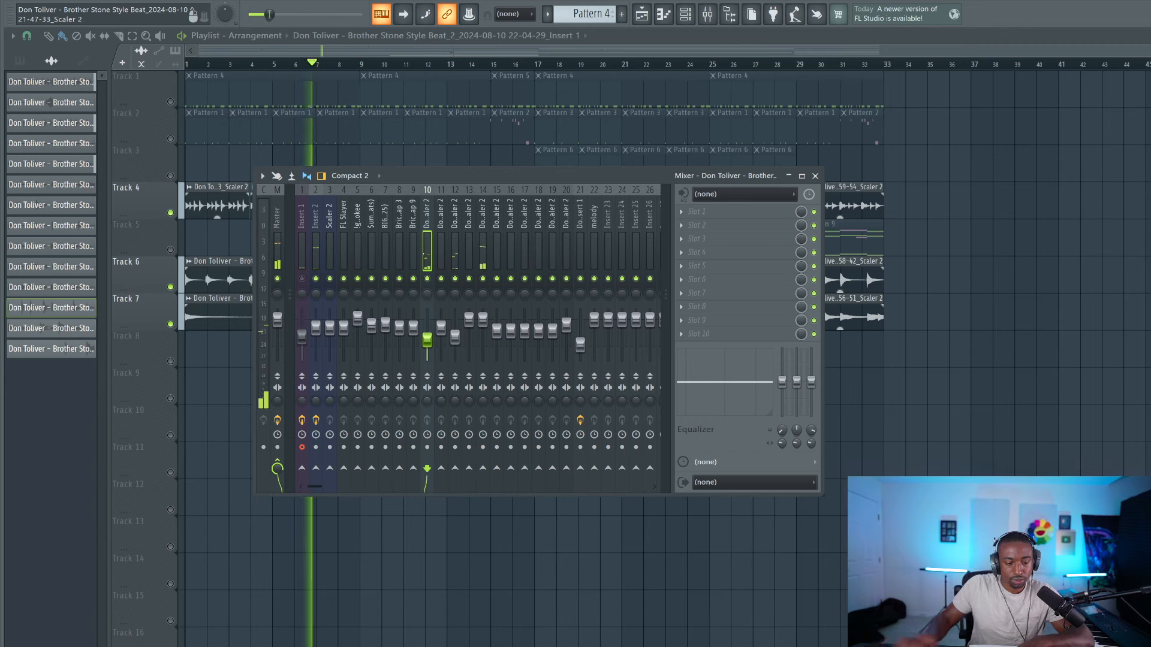
key("alt+Right")
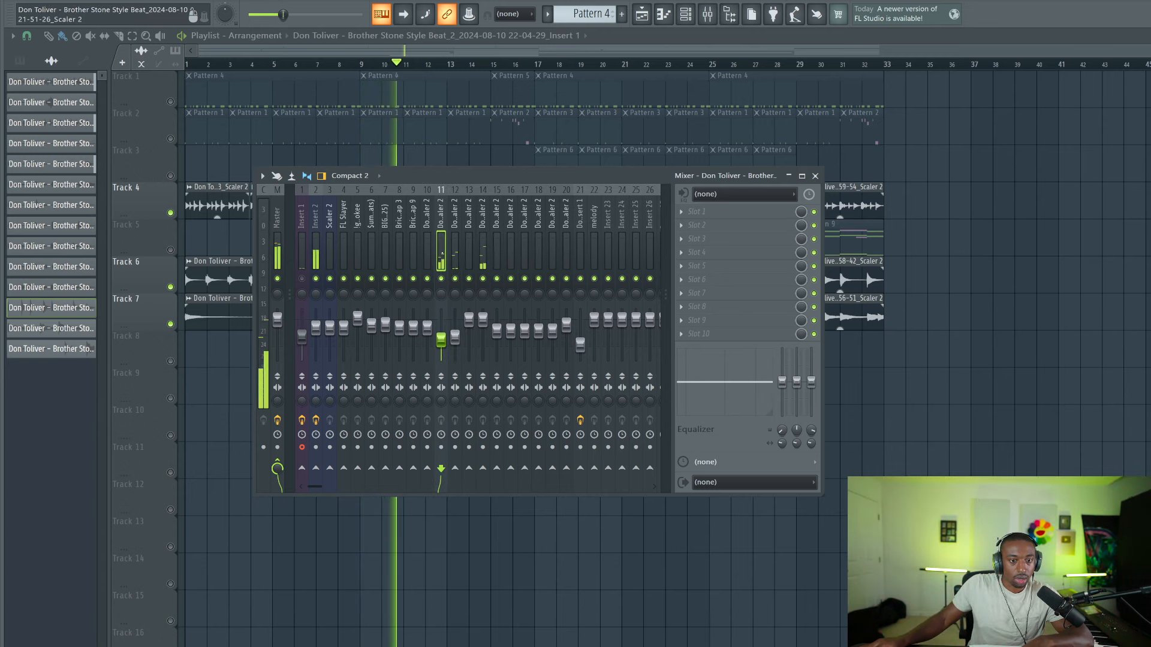
left_click(452, 248, "ctrl+shift")
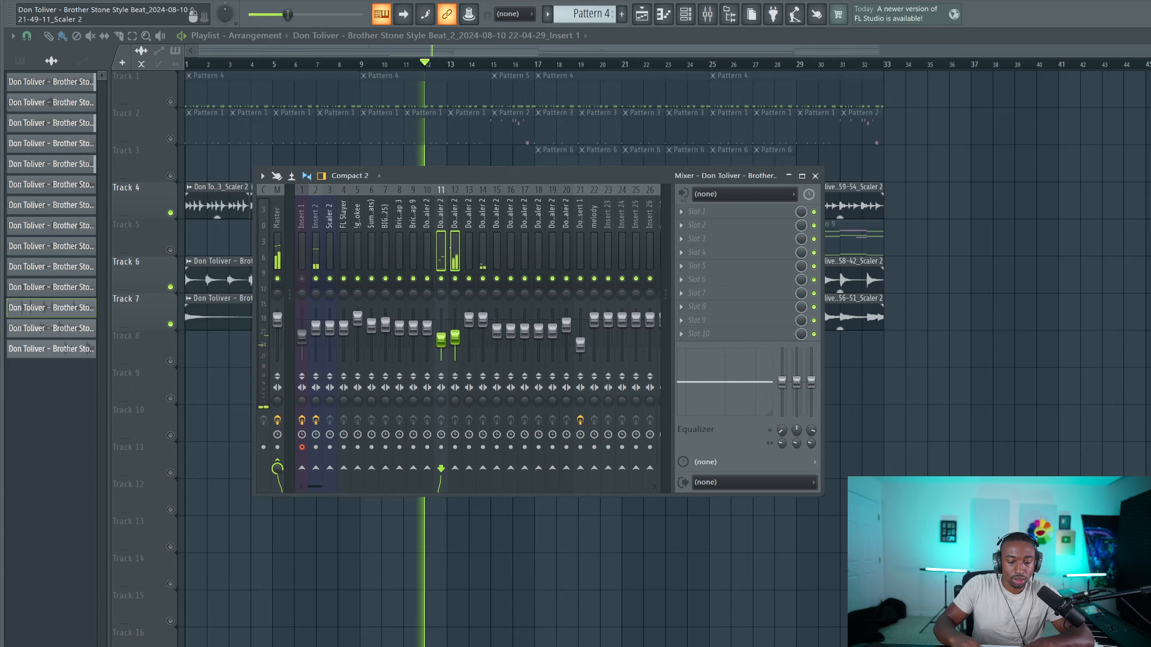
key("alt+Right")
key("space")
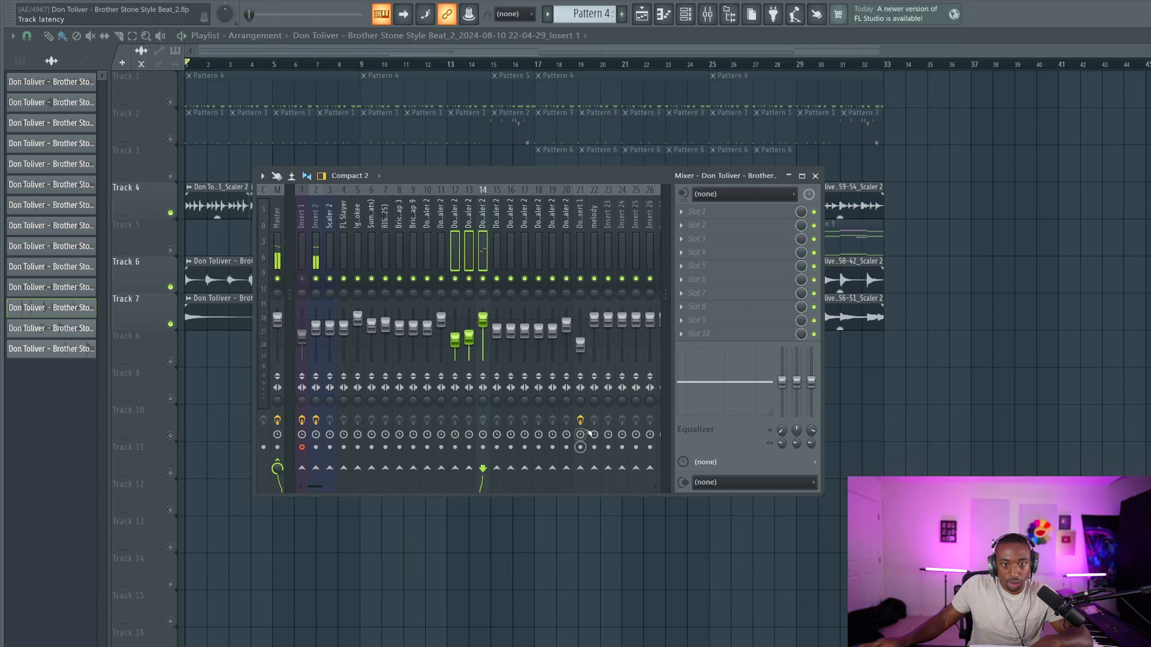
Route inserts 12 to 14 to the melody track only, and play the arrangement from the start
right_click(594, 469)
left_click(612, 482)
left_click(607, 259)
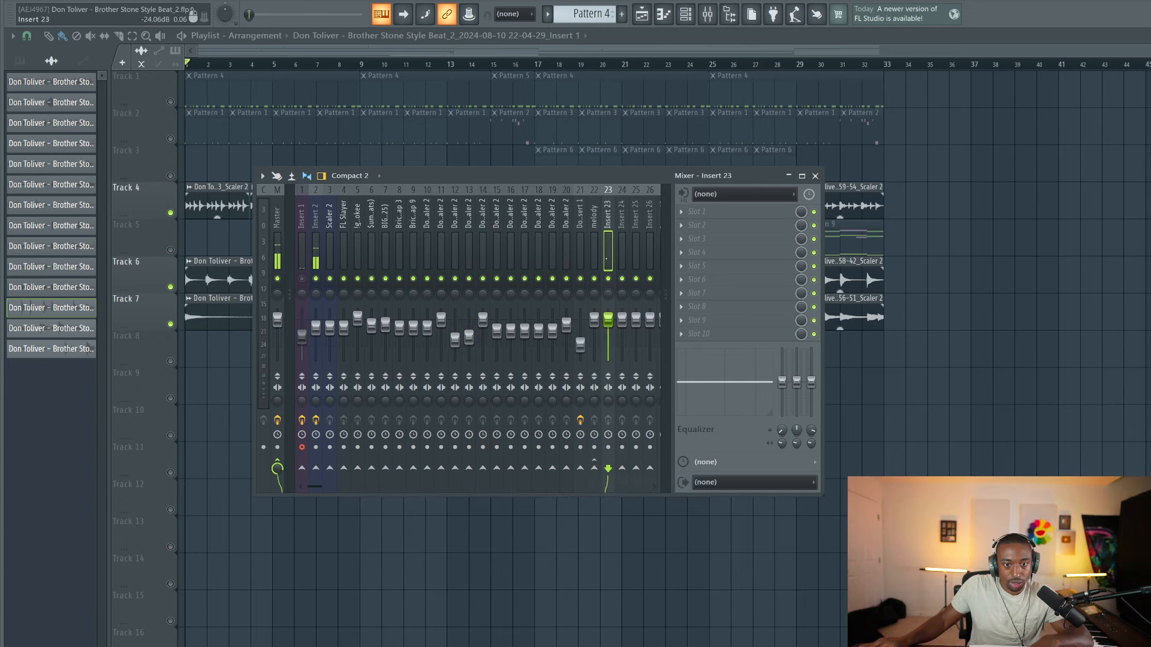
key("space")
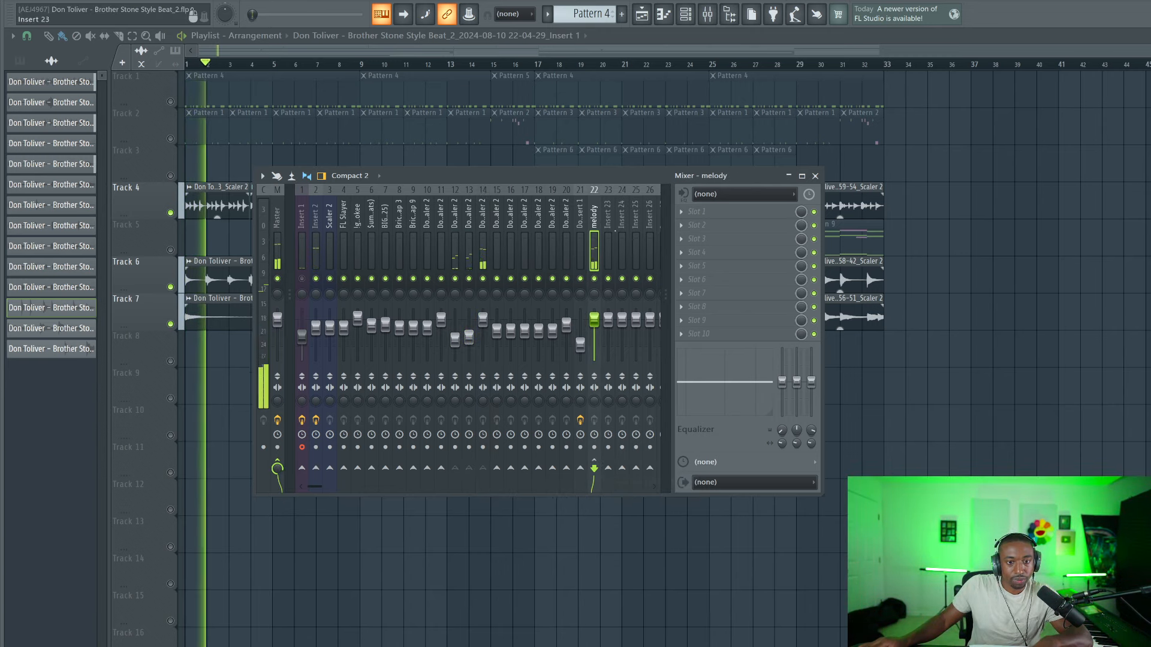
Load the BusyWorks Beats - HADES effect into slot 1 of the melody track and close its window
left_click(680, 225)
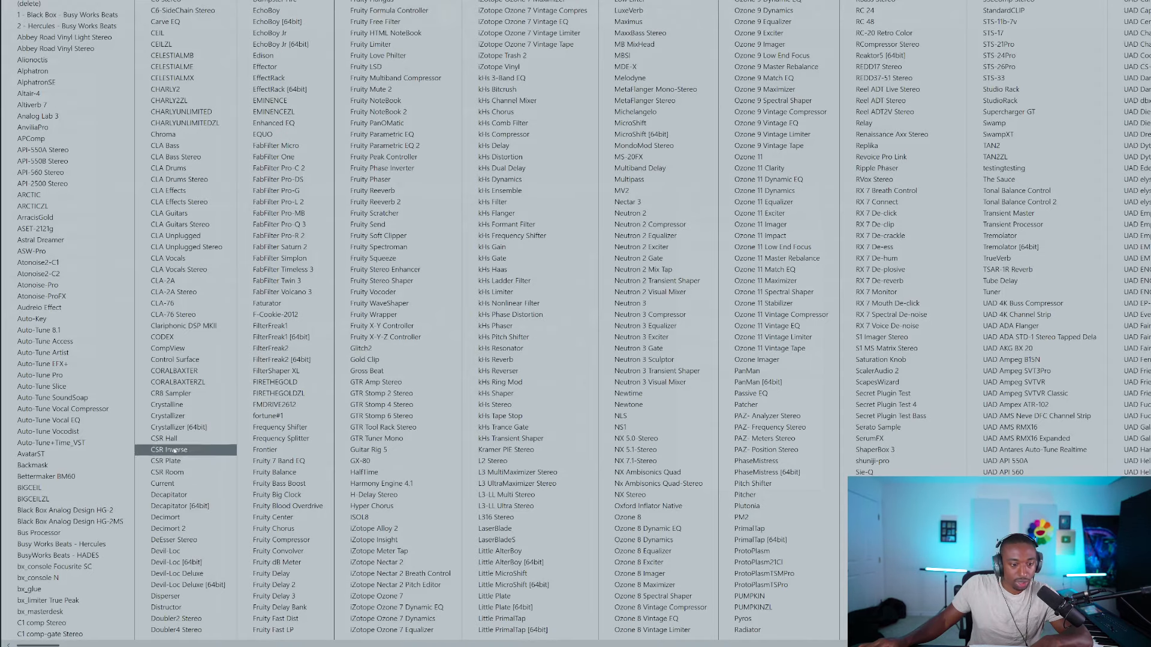
left_click(65, 555)
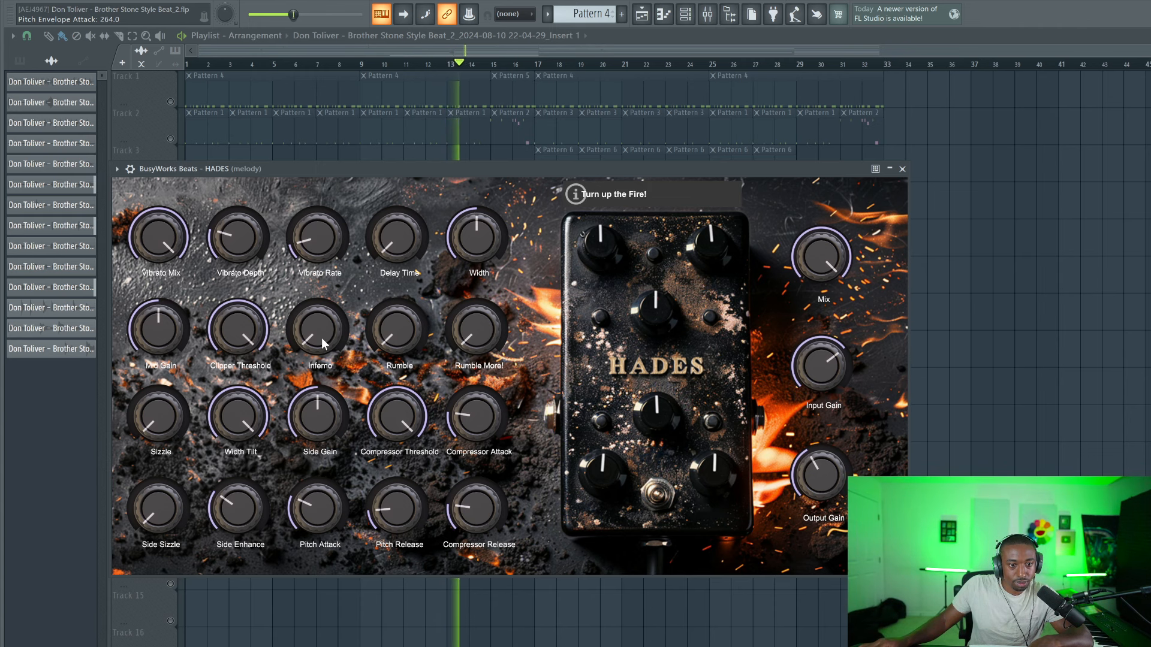
left_click(902, 170)
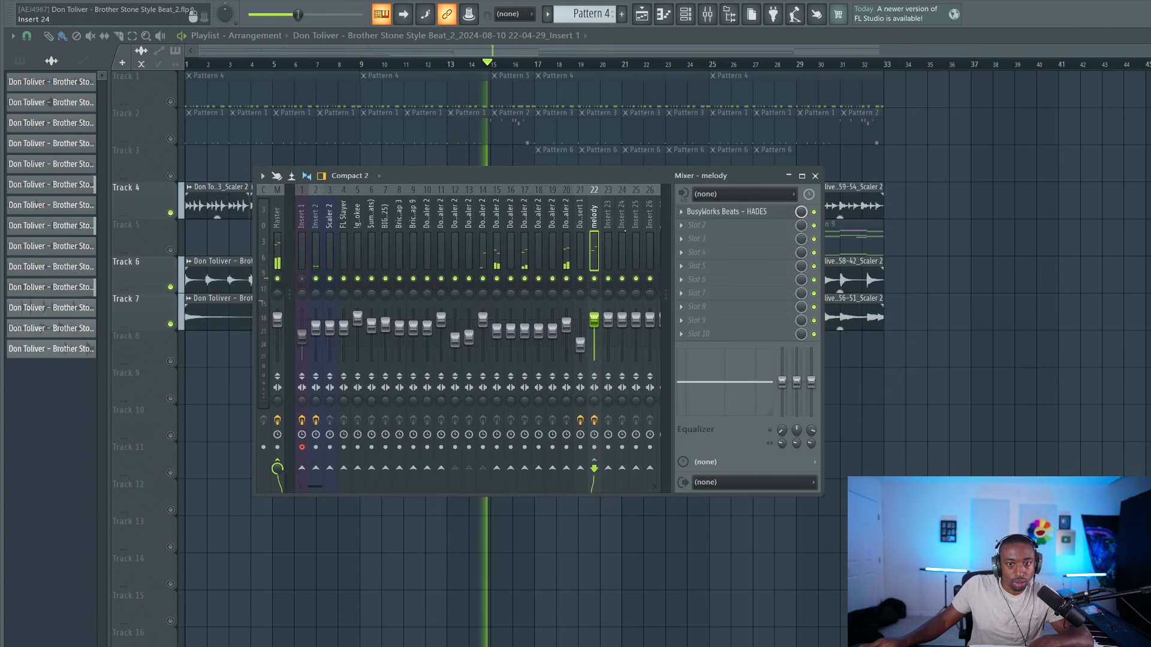
Select Scaler 2 inserts 15, 17 and 20 together and route them to the melody track only
left_click(500, 240)
left_click(538, 238, "ctrl+shift")
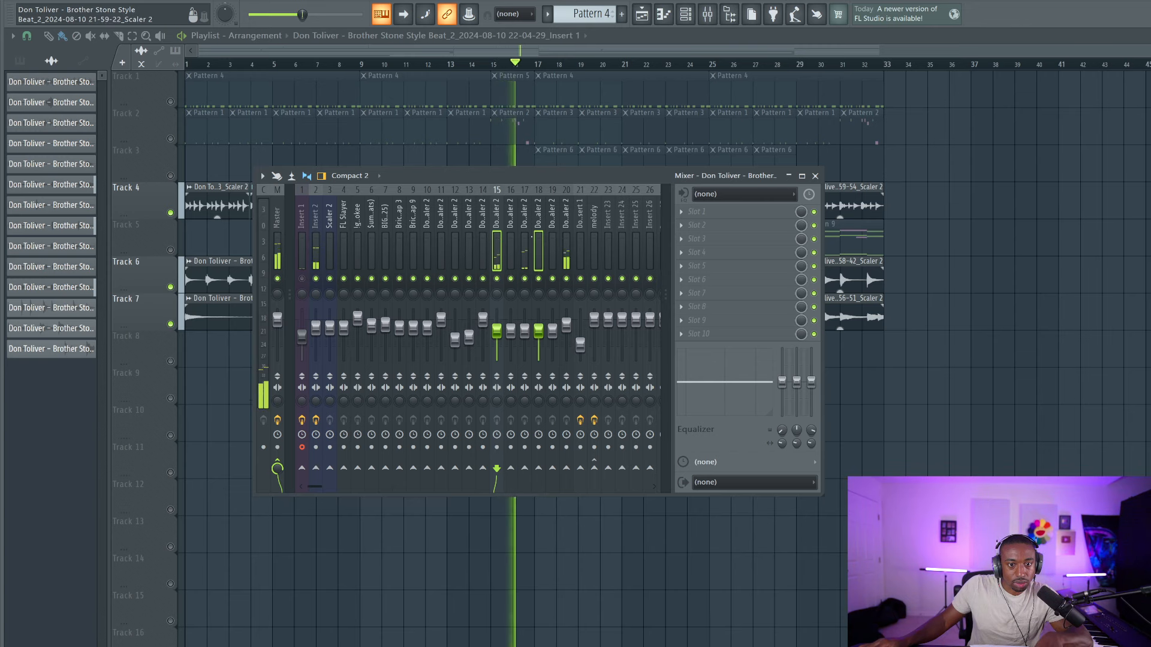
left_click(525, 238)
left_click(566, 241, "ctrl+shift")
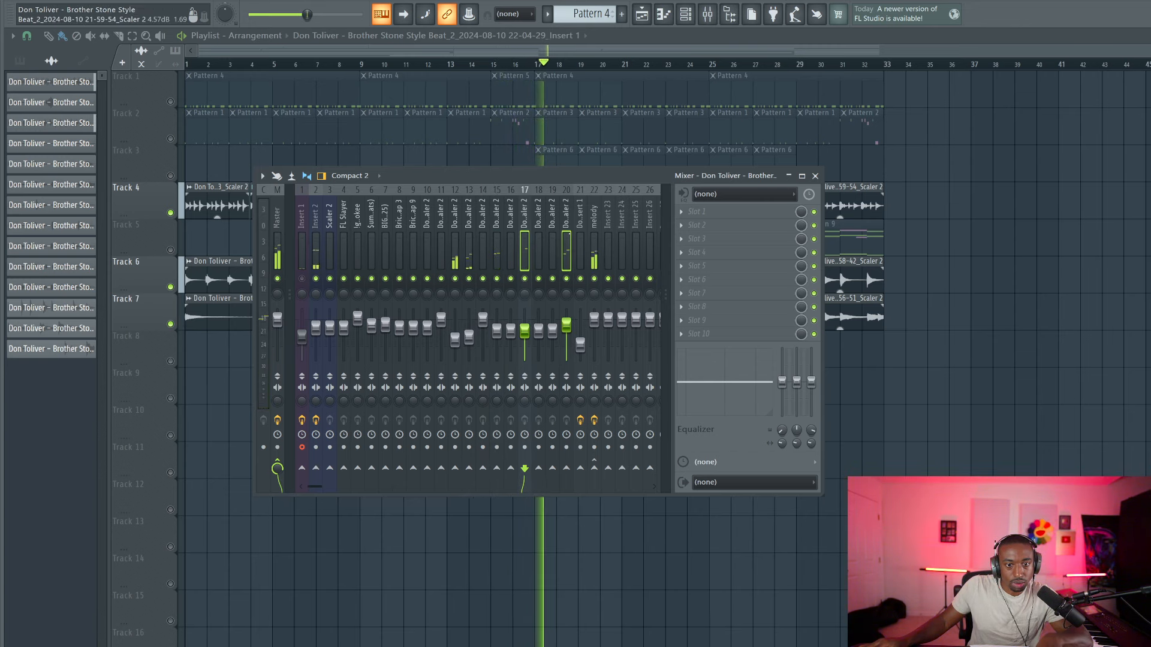
left_click(498, 246, "ctrl+shift")
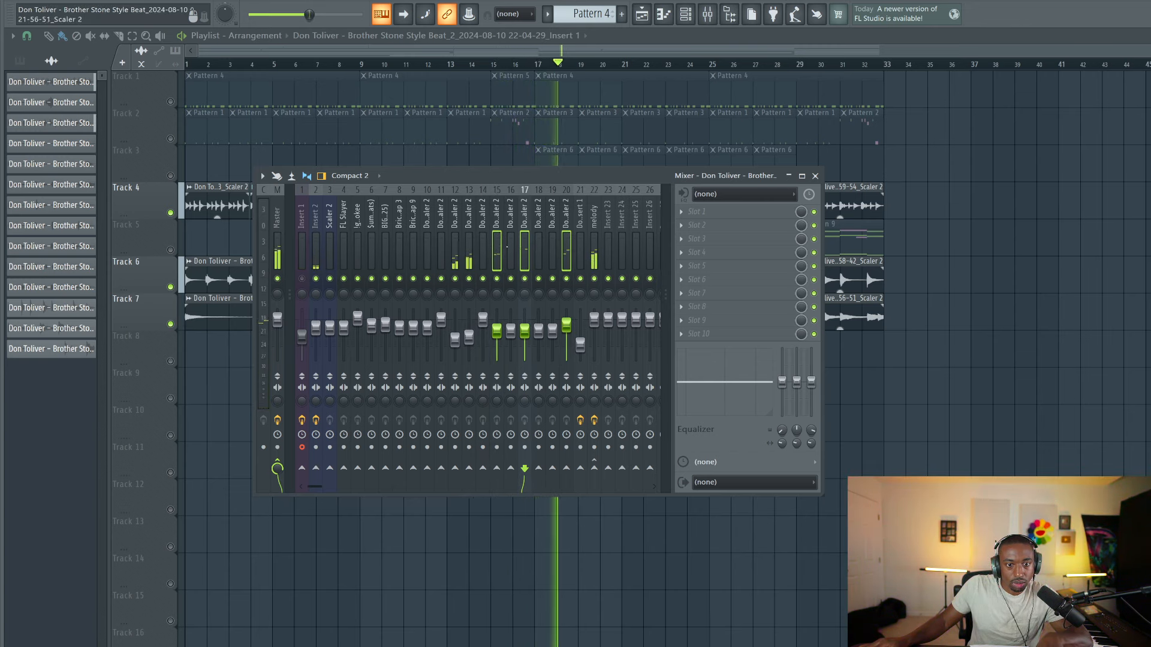
right_click(594, 468)
left_click(636, 482)
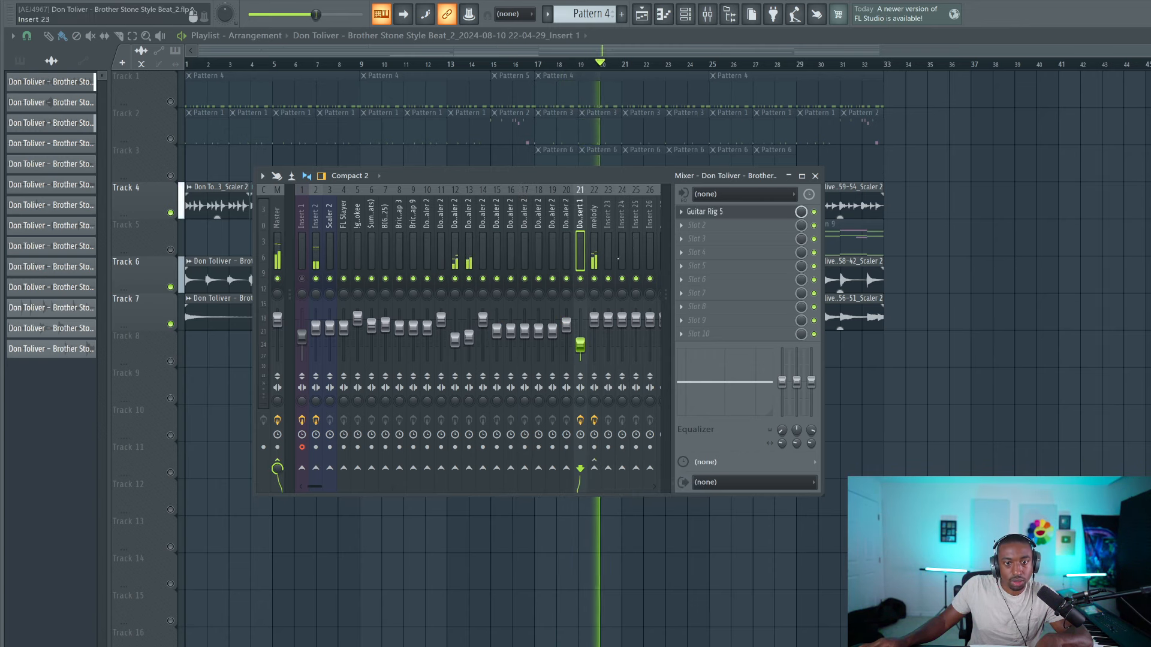
Restart playback from the beginning and open the HADES effect on the melody track
left_click(815, 176)
key("space")
key("space")
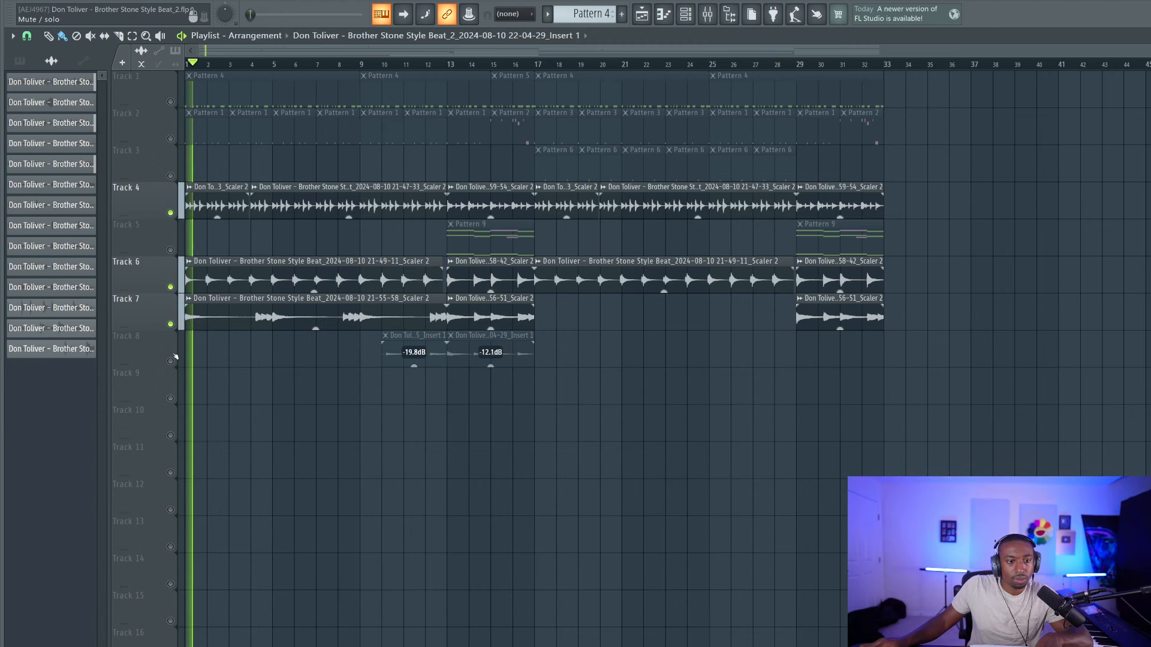
left_click(708, 14)
left_click(594, 234)
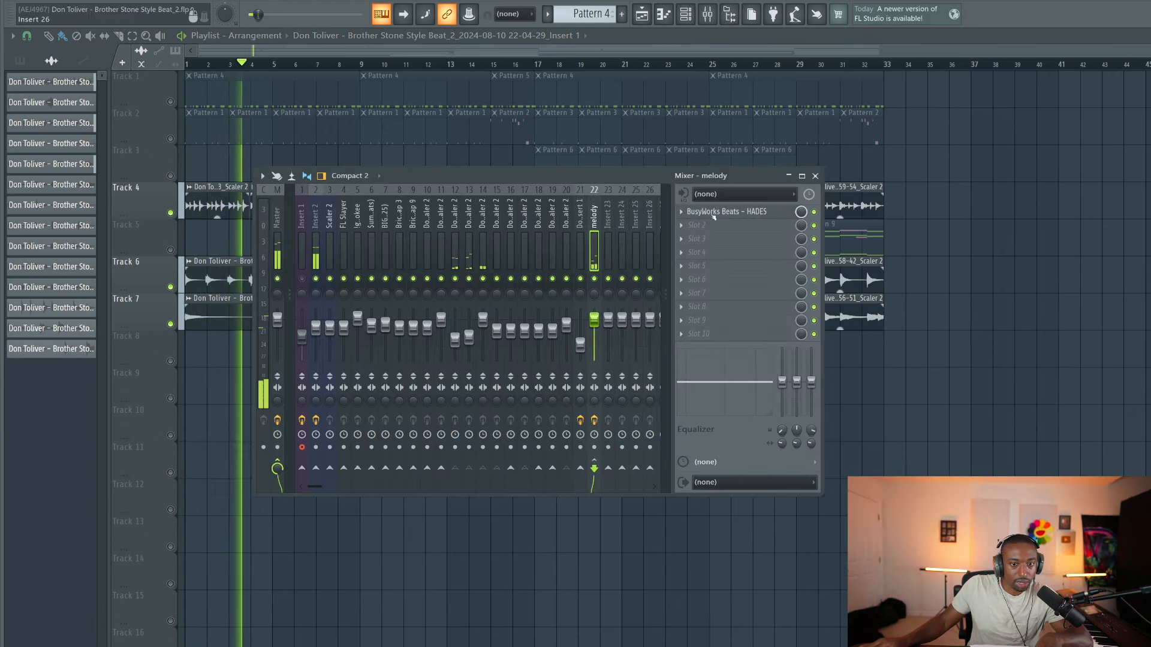
left_click(766, 213)
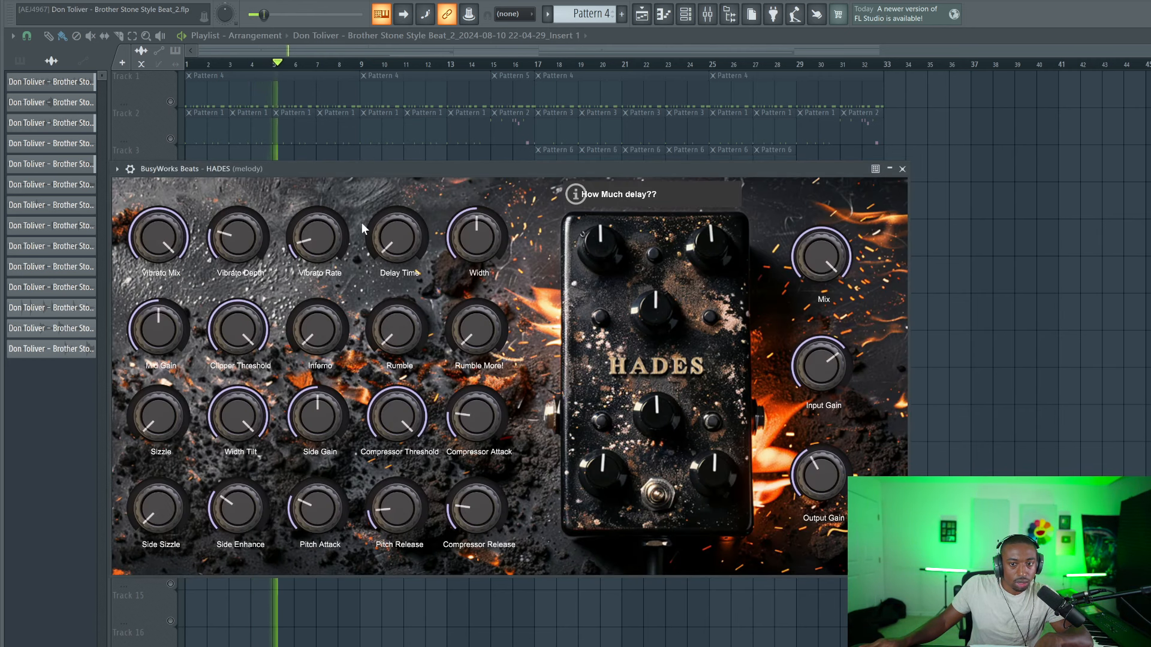
Raise the Vibrato Depth and Vibrato Rate in HADES moderately while playing the melody from the start
key("space")
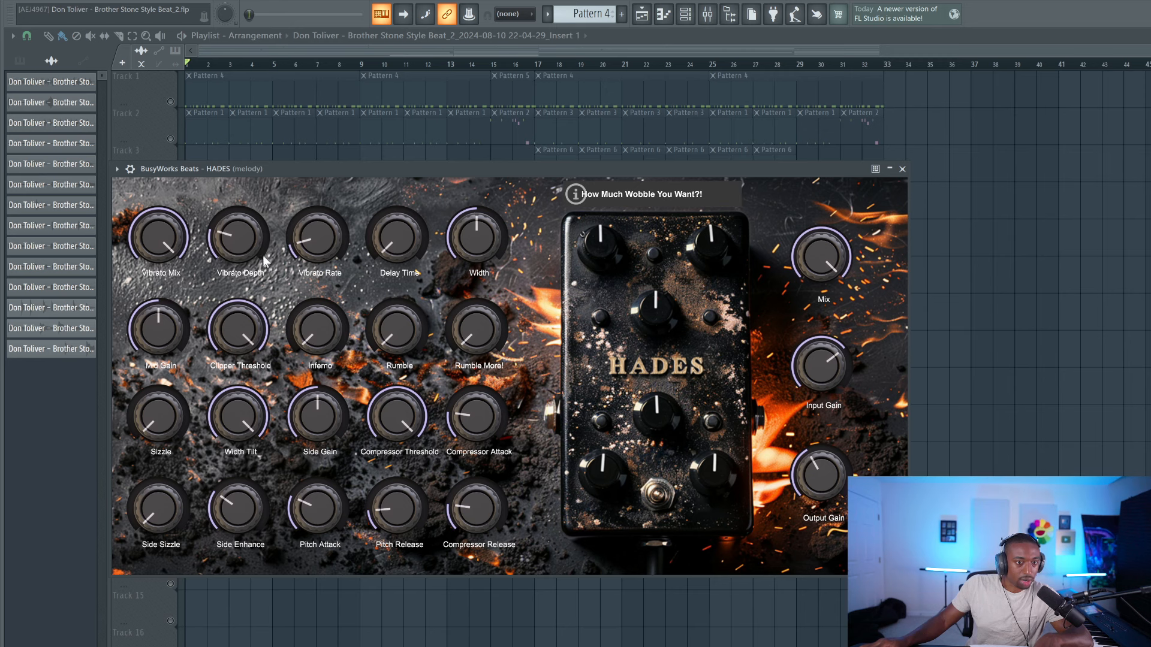
key("space")
left_click_drag(235, 243, 240, 162)
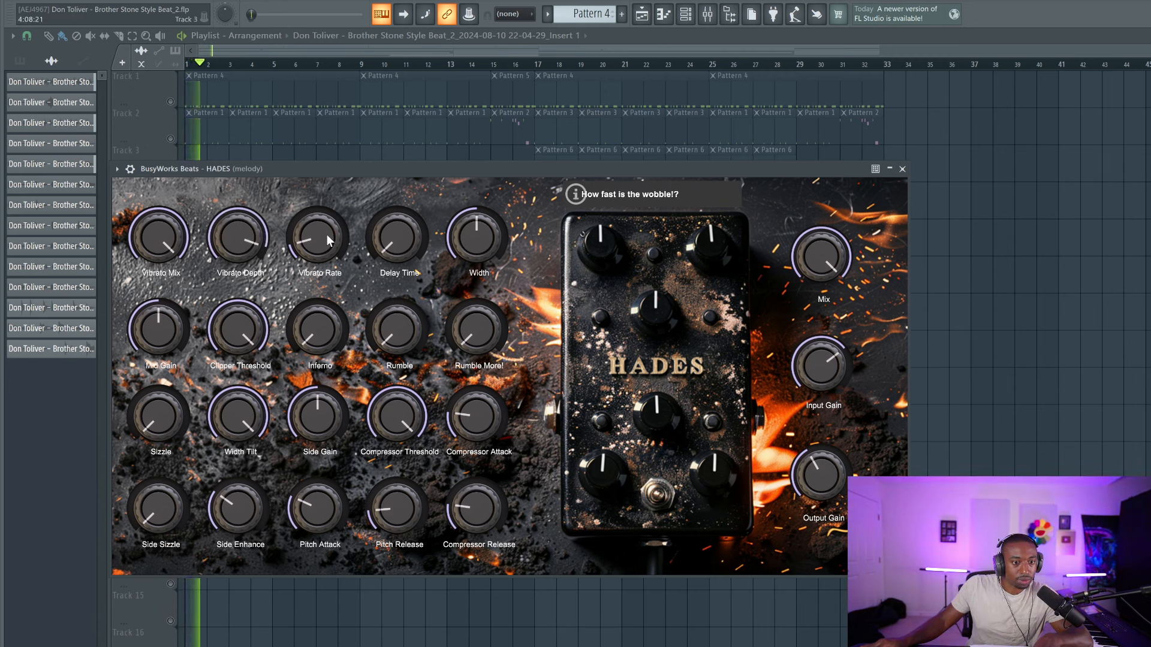
left_click_drag(322, 190, 319, 196)
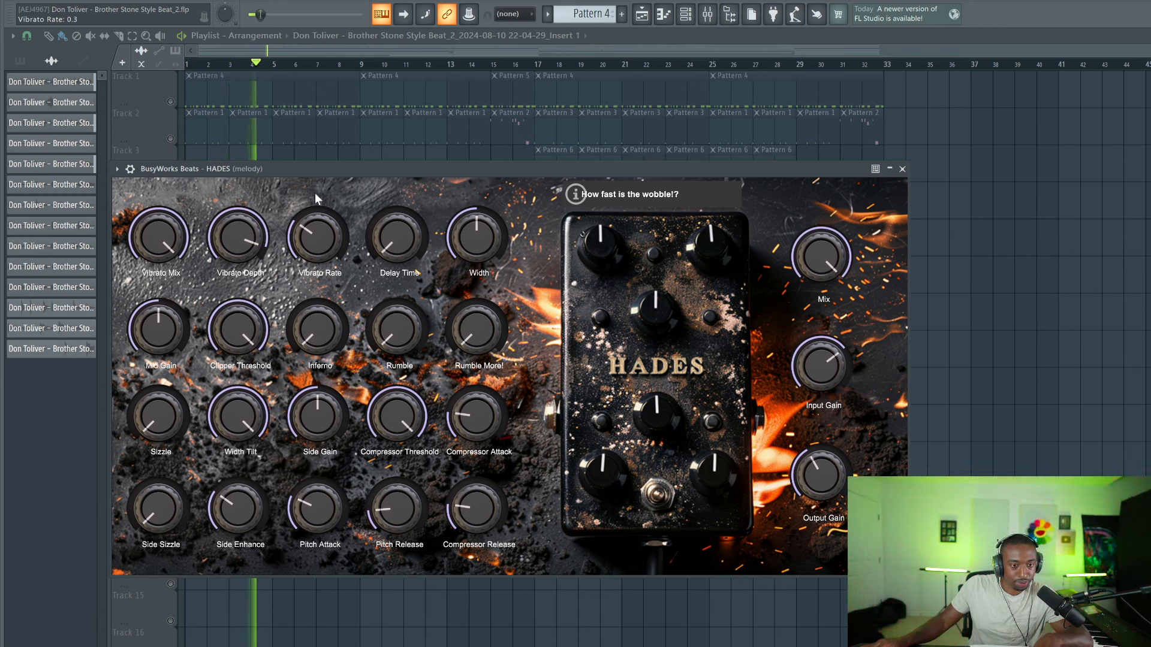
left_click_drag(234, 238, 242, 251)
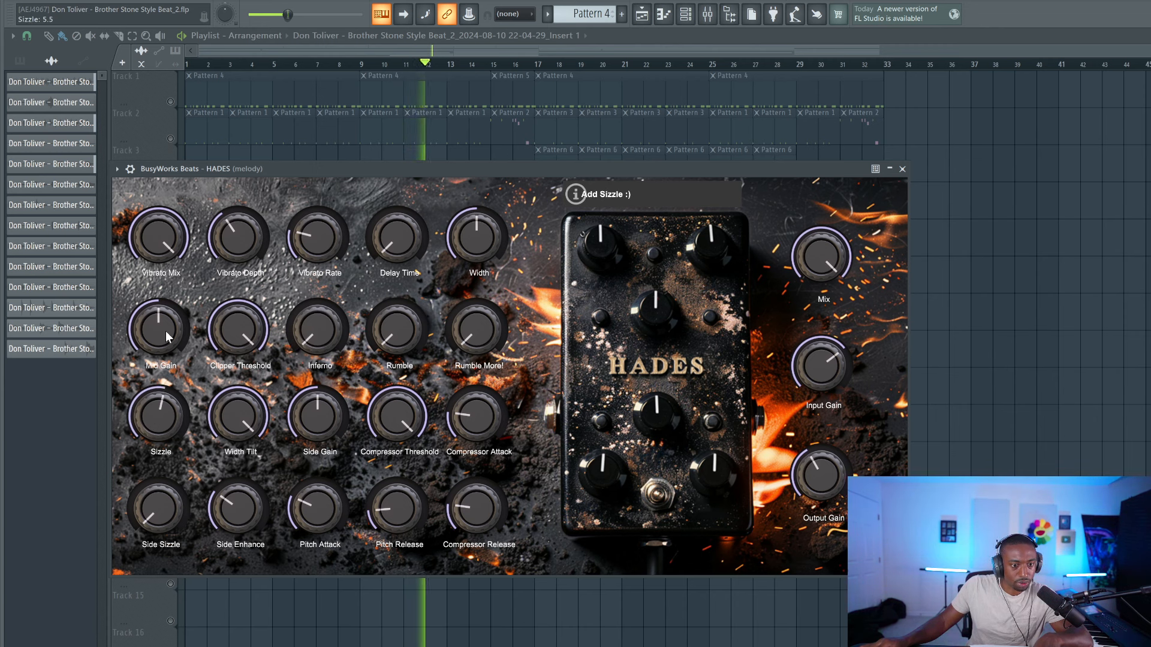
Set Sizzle to 0.6, raise Side Sizzle and Side Enhance, and lower Width Tilt in HADES, closing it and stopping playback
left_click_drag(166, 504, 159, 350)
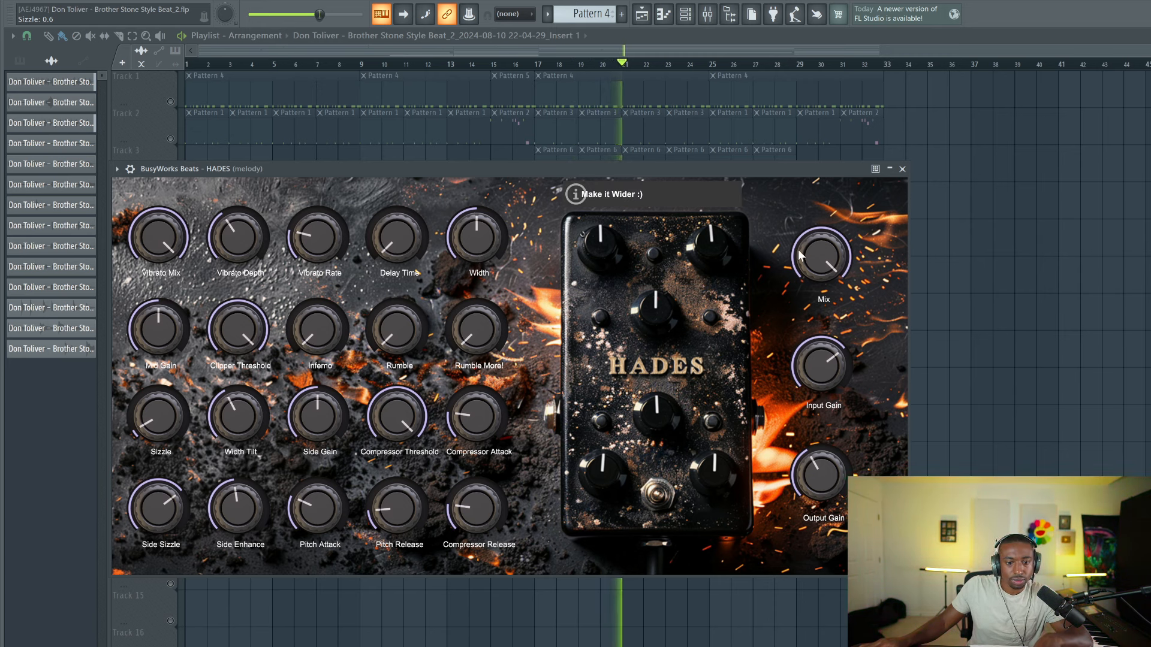
left_click(902, 170)
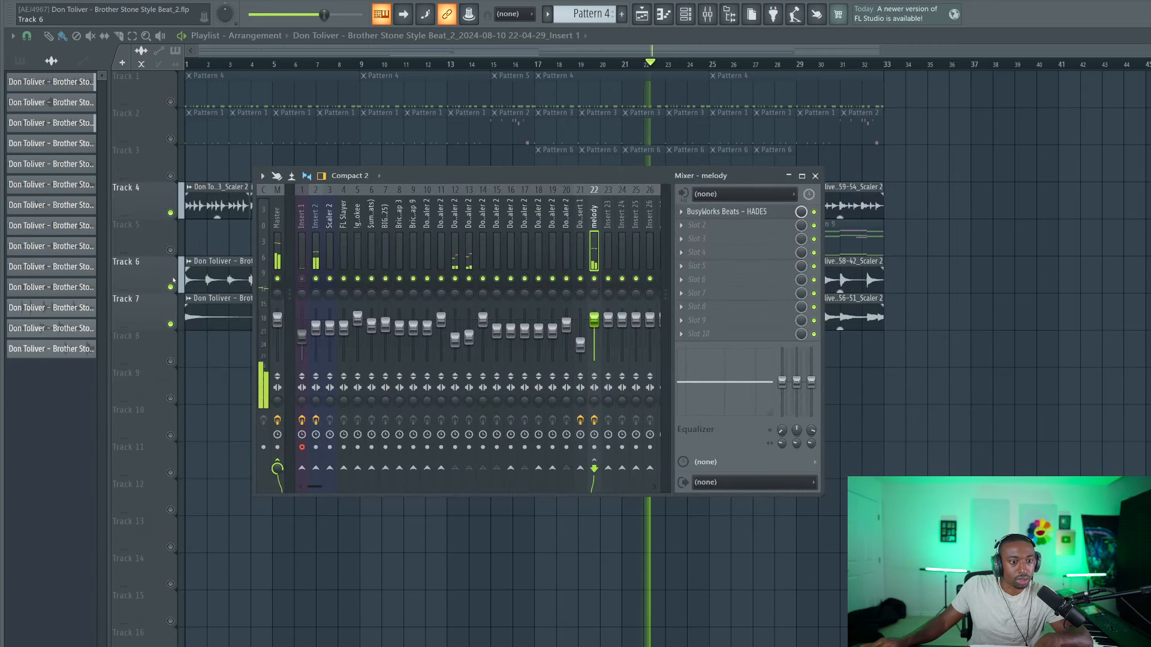
key("space")
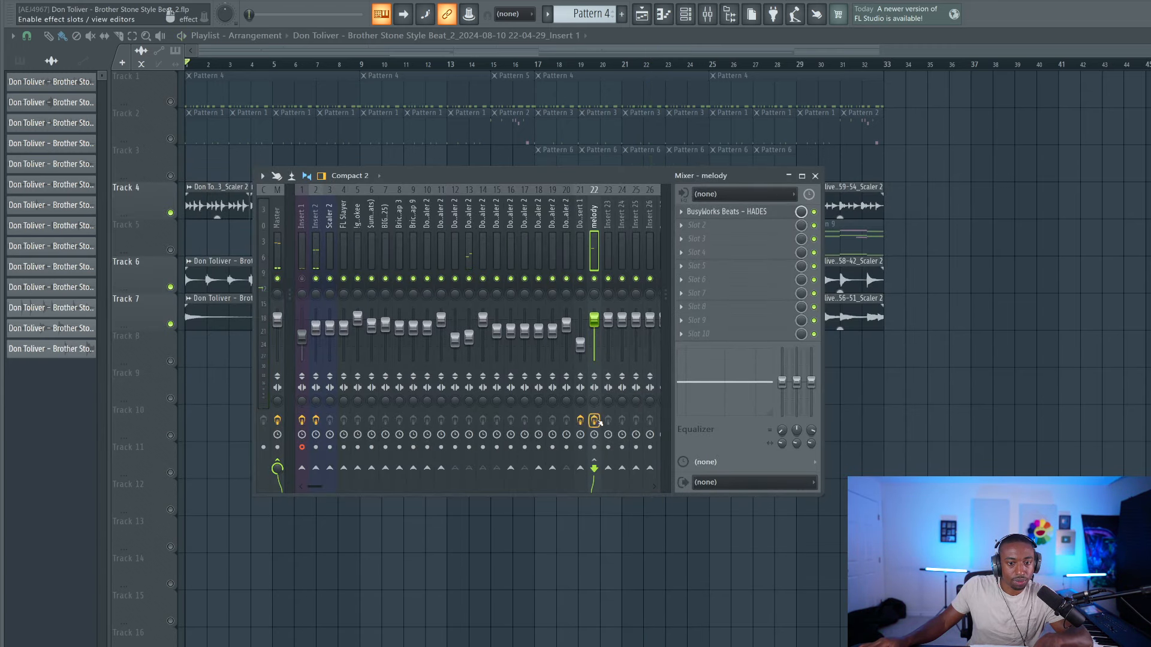
Replay the melody through HADES, reactivate all playlist tracks and hide the mixer
key("space")
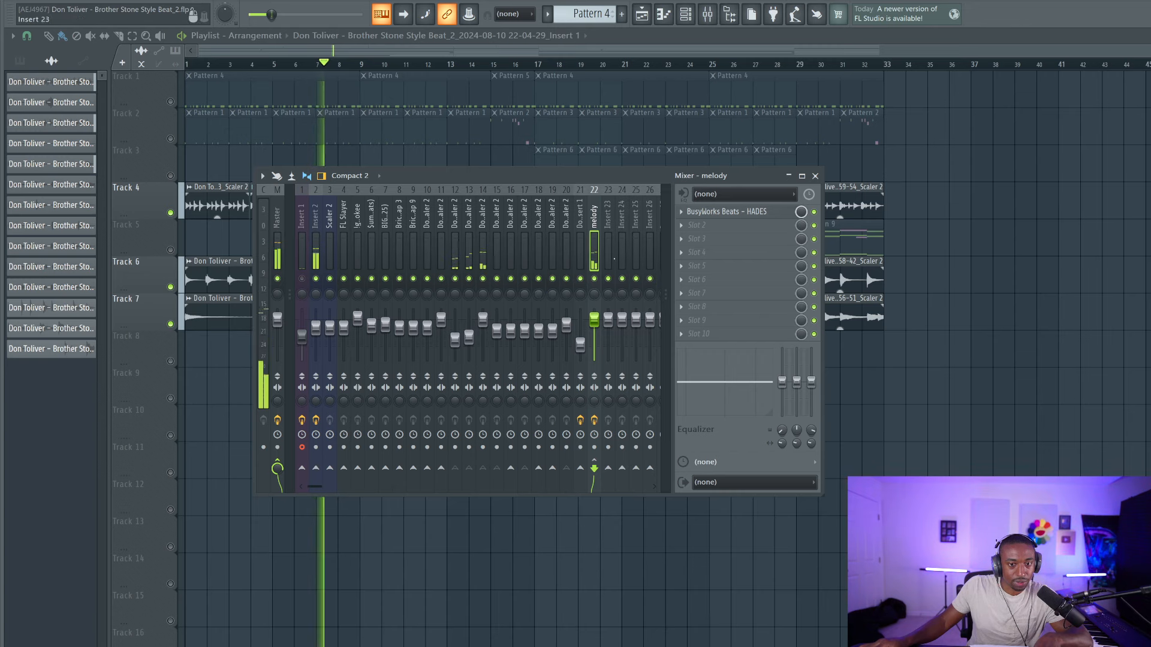
left_click(316, 279)
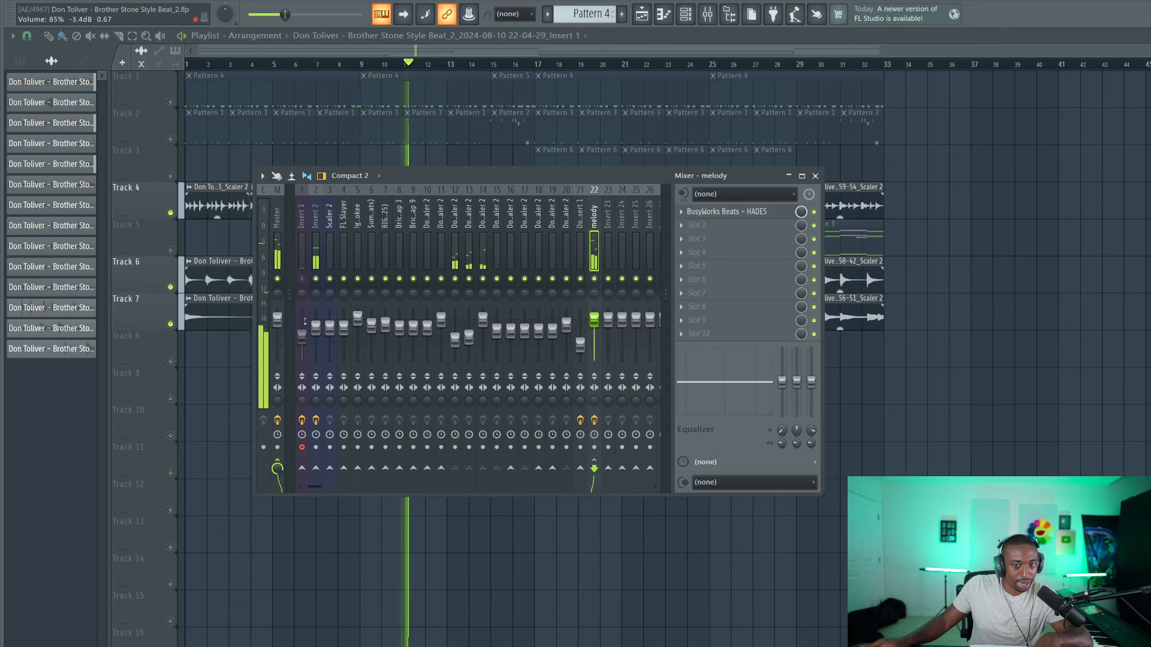
left_click(171, 250)
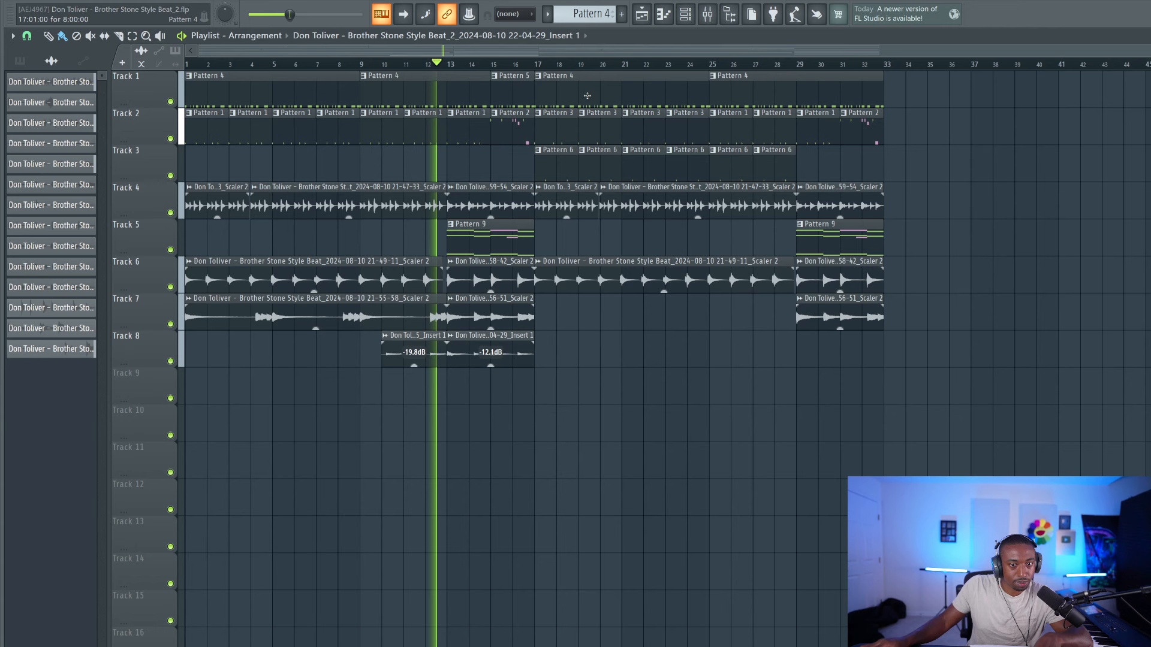
Free a slot above Fruity soft clipper in the Master track's effect chain and load Gold Clip there
key("F9")
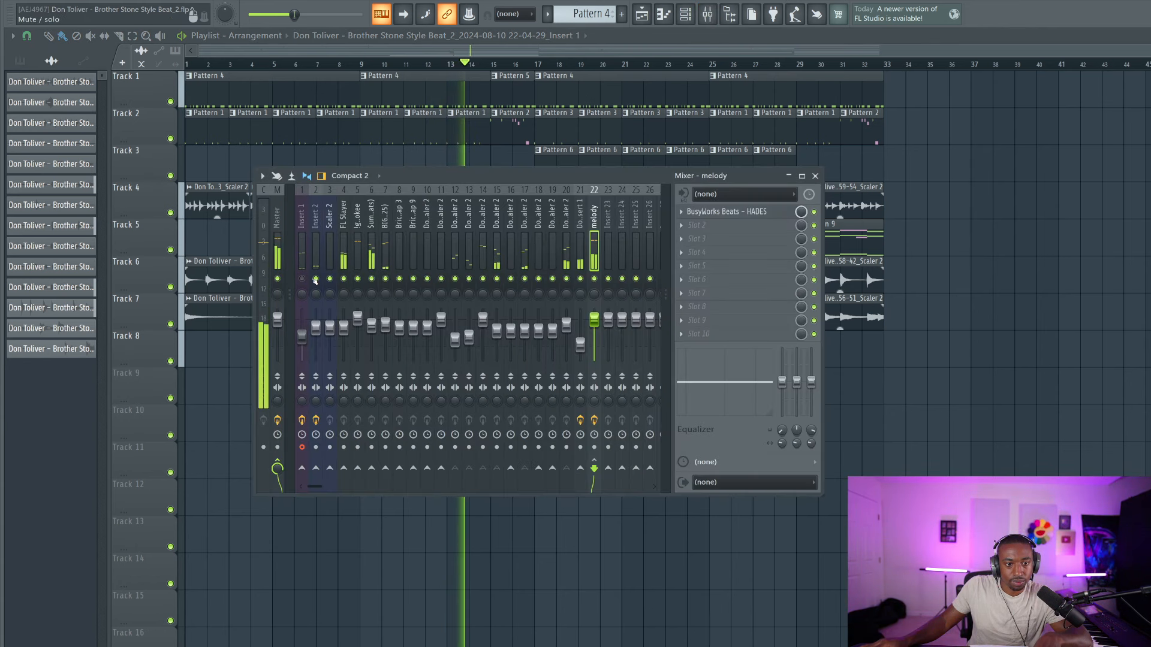
left_click(277, 240)
left_click(316, 279)
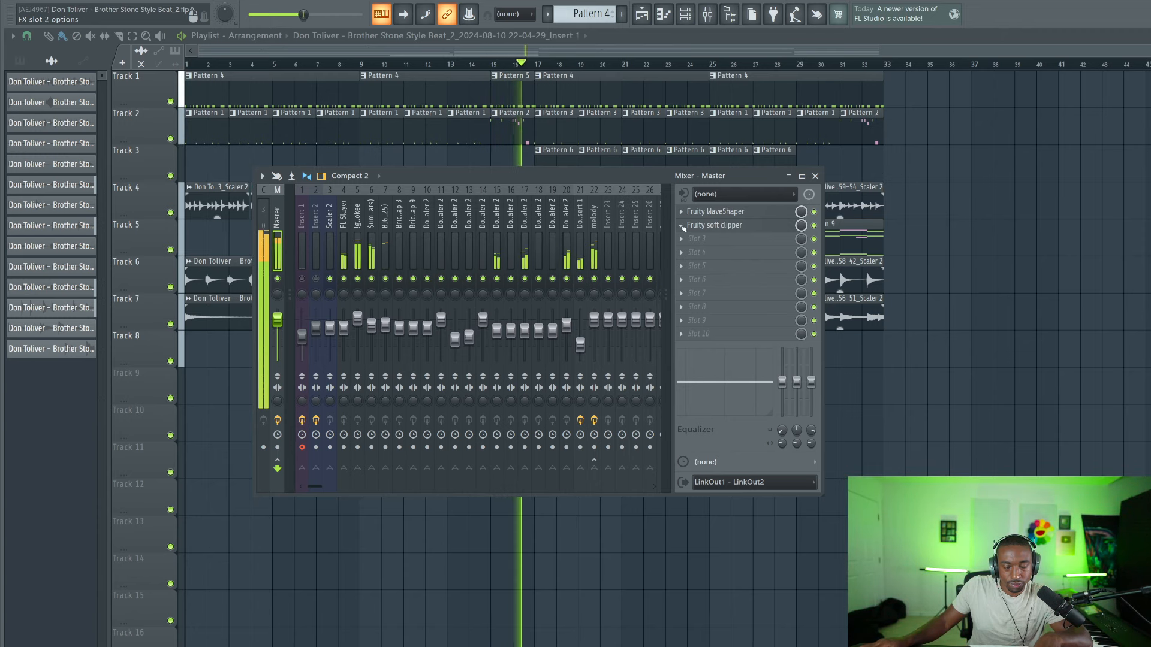
left_click_drag(683, 228, 685, 238)
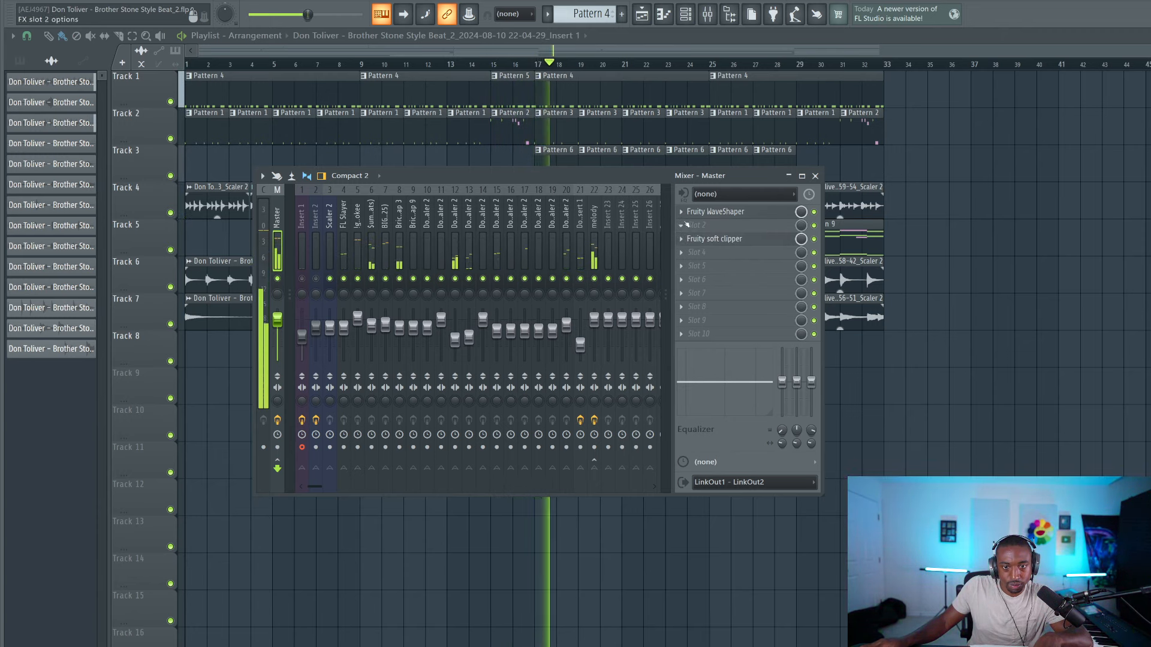
left_click(687, 225)
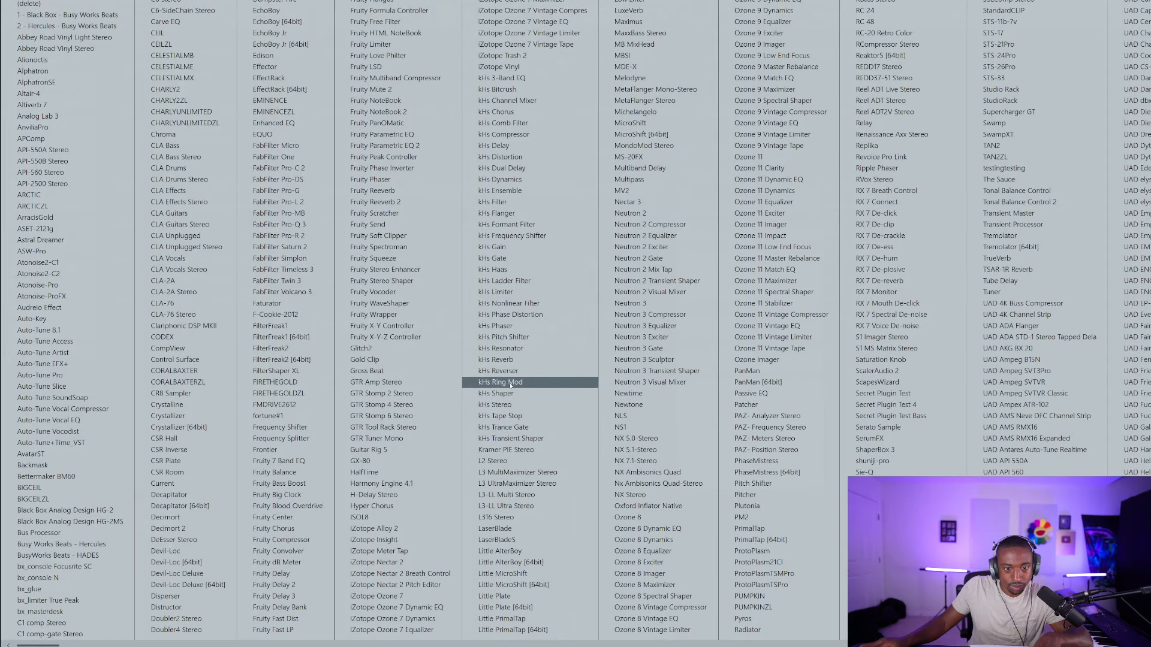
left_click(408, 362)
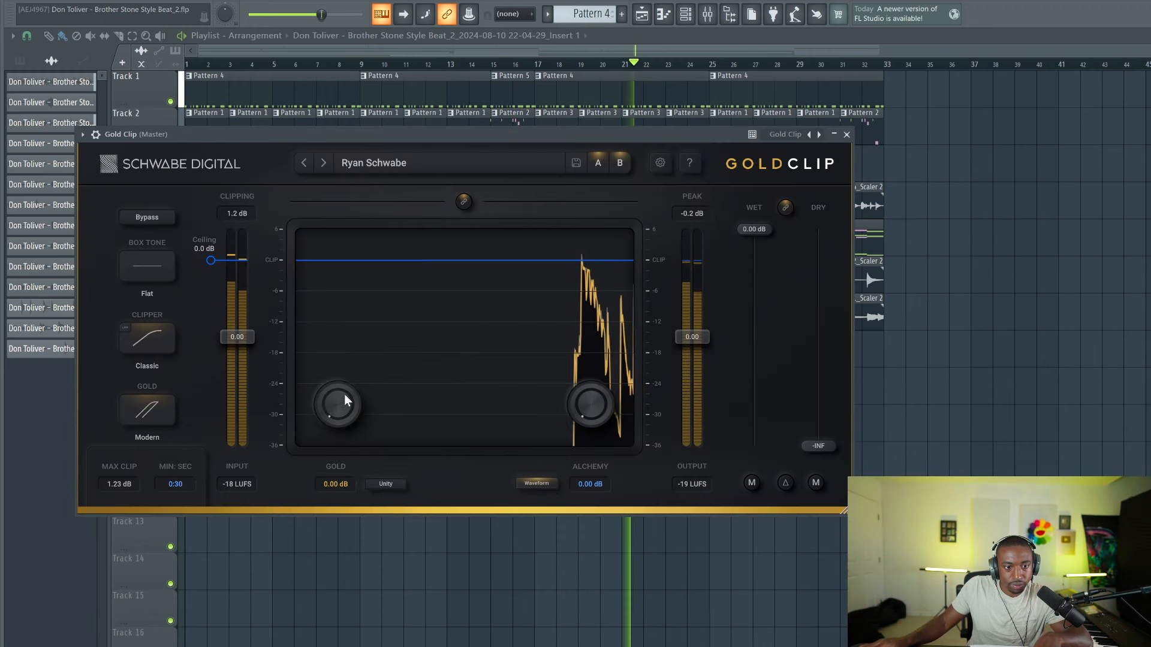
Set Gold Clip's Gold amount to 1.04 dB and its input gain to 2.08 dB on the Master track
left_click_drag(340, 354, 354, 312)
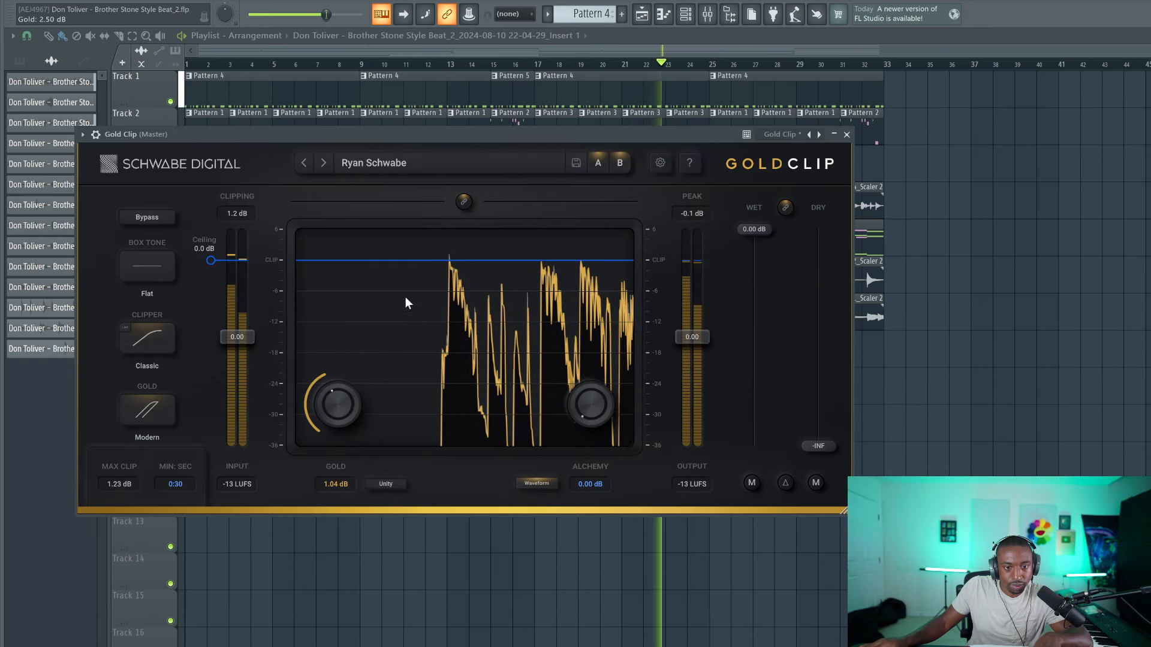
left_click(847, 136)
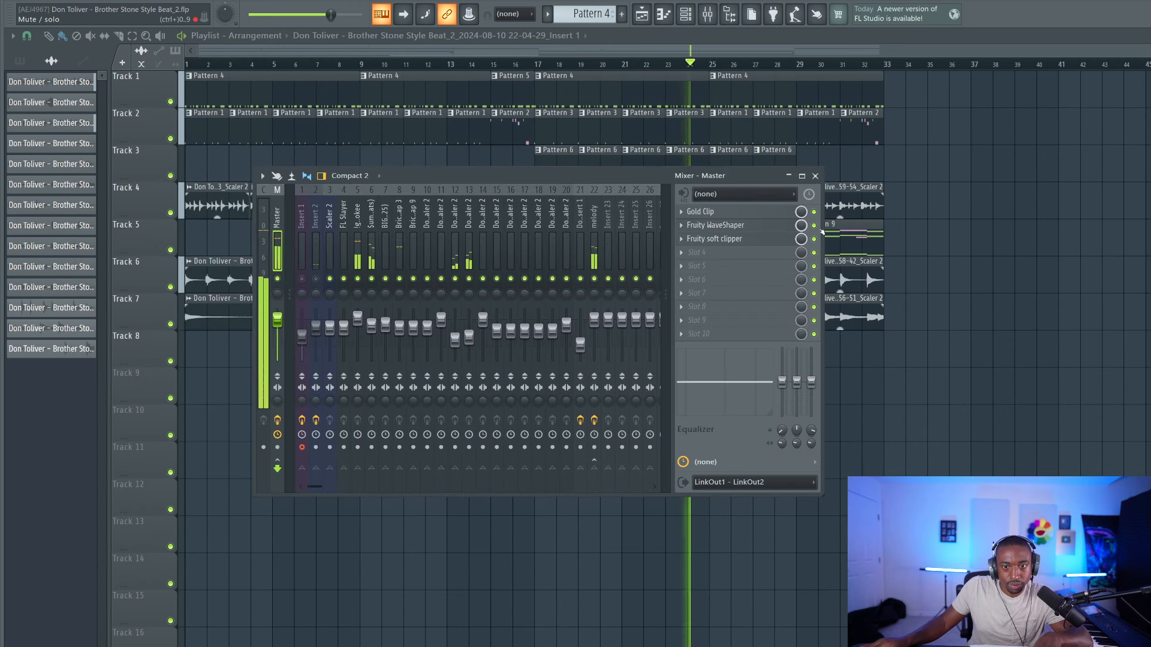
left_click(762, 213)
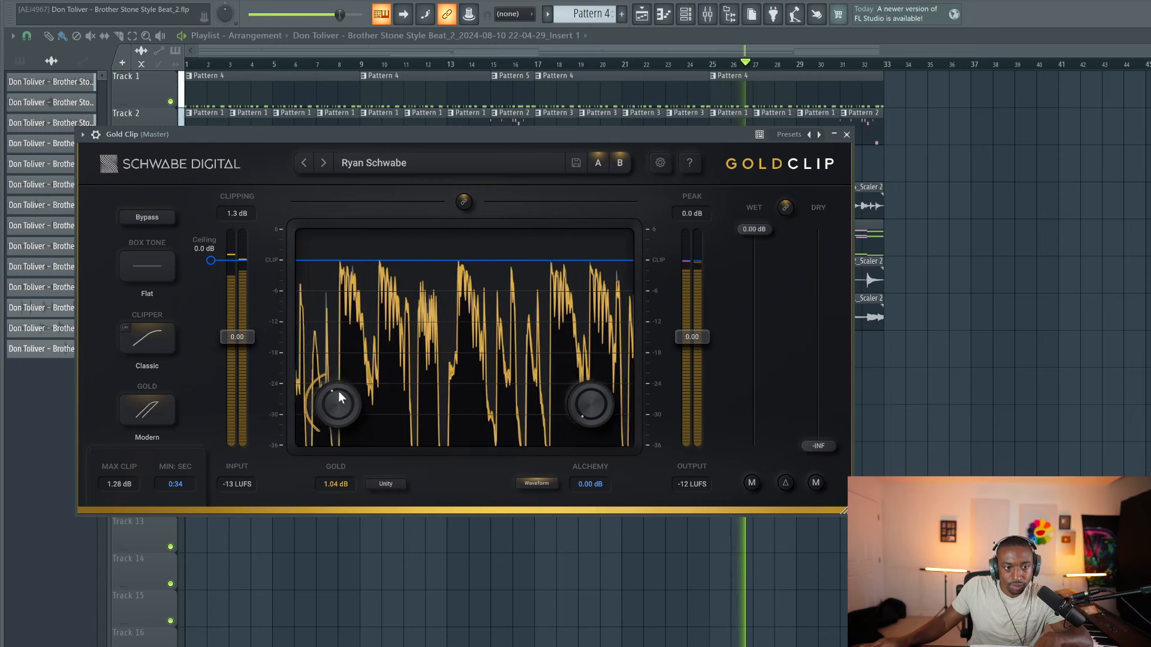
left_click_drag(230, 346, 230, 321)
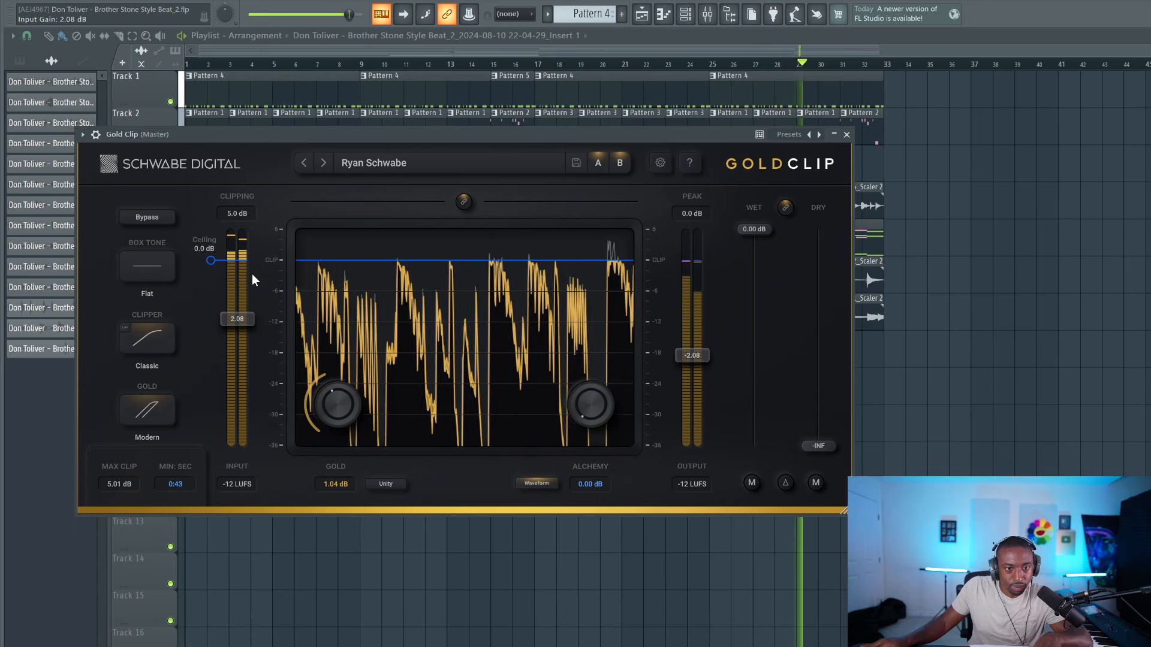
left_click(846, 135)
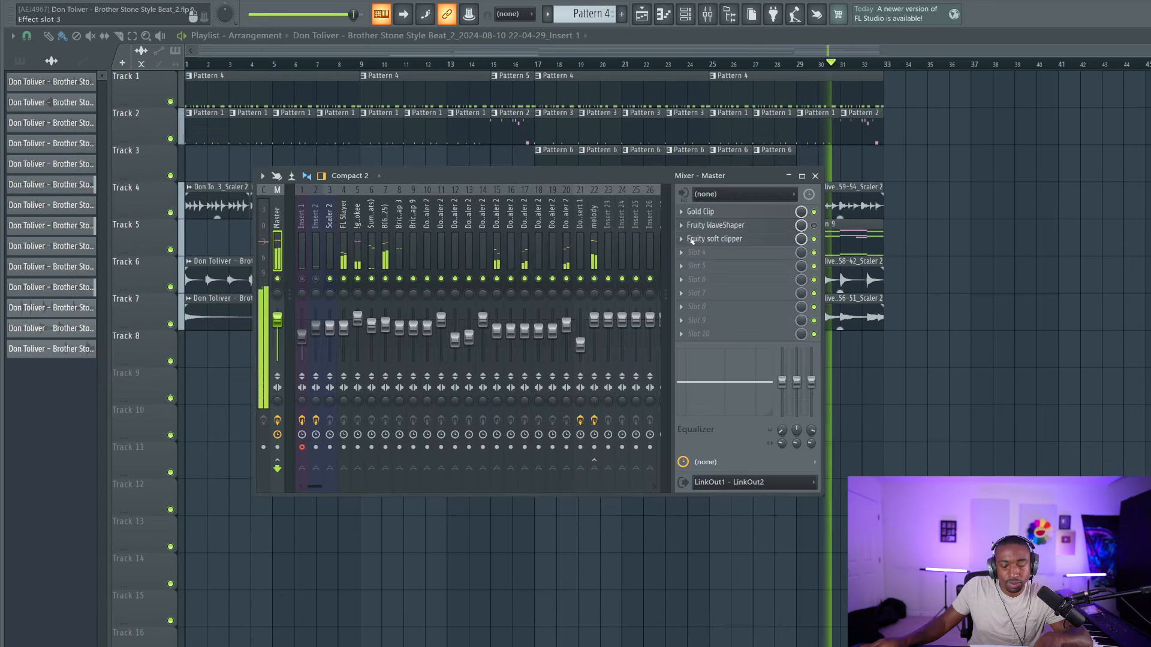
Disable Fruity soft clipper on the Master track and load FabFilter Pro-L 2 ahead of the Fruity effects
left_click(813, 239)
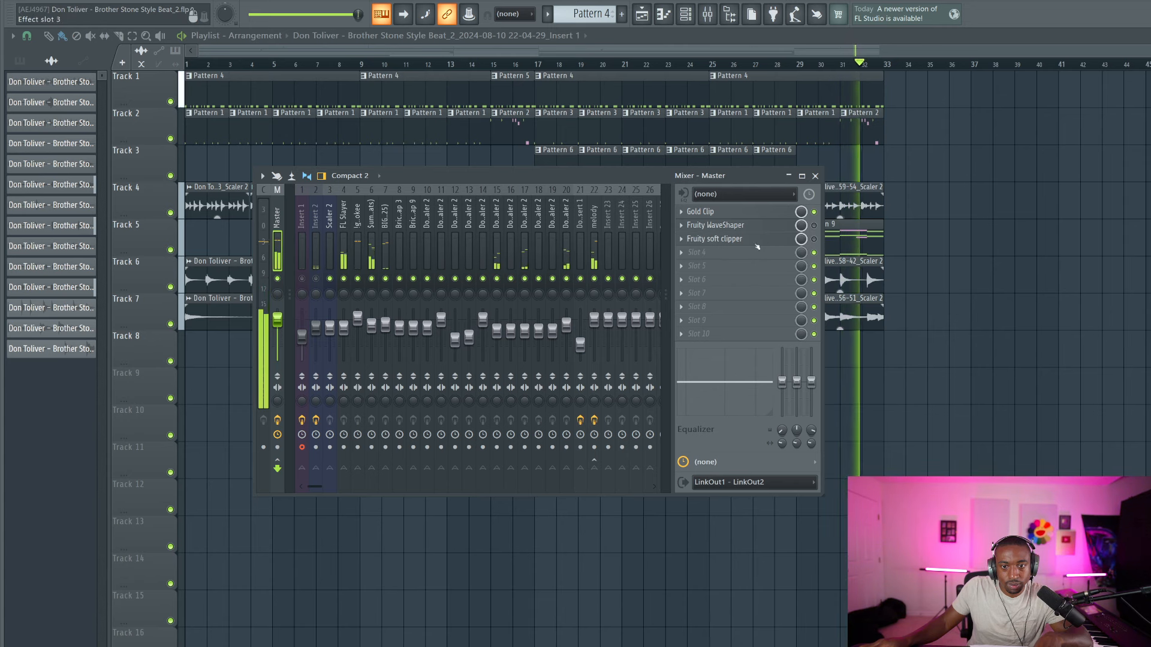
mouse_move(711, 239)
left_mouse_down()
mouse_move(707, 253)
mouse_move(705, 241)
left_mouse_up()
left_click(705, 241)
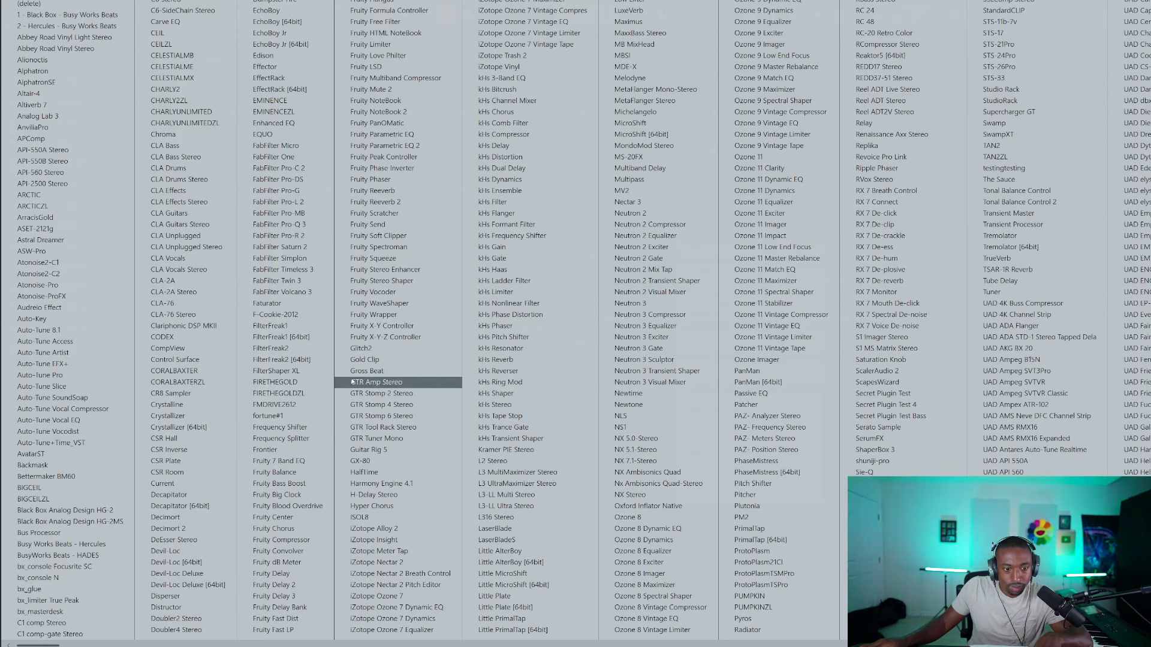
left_click(316, 206)
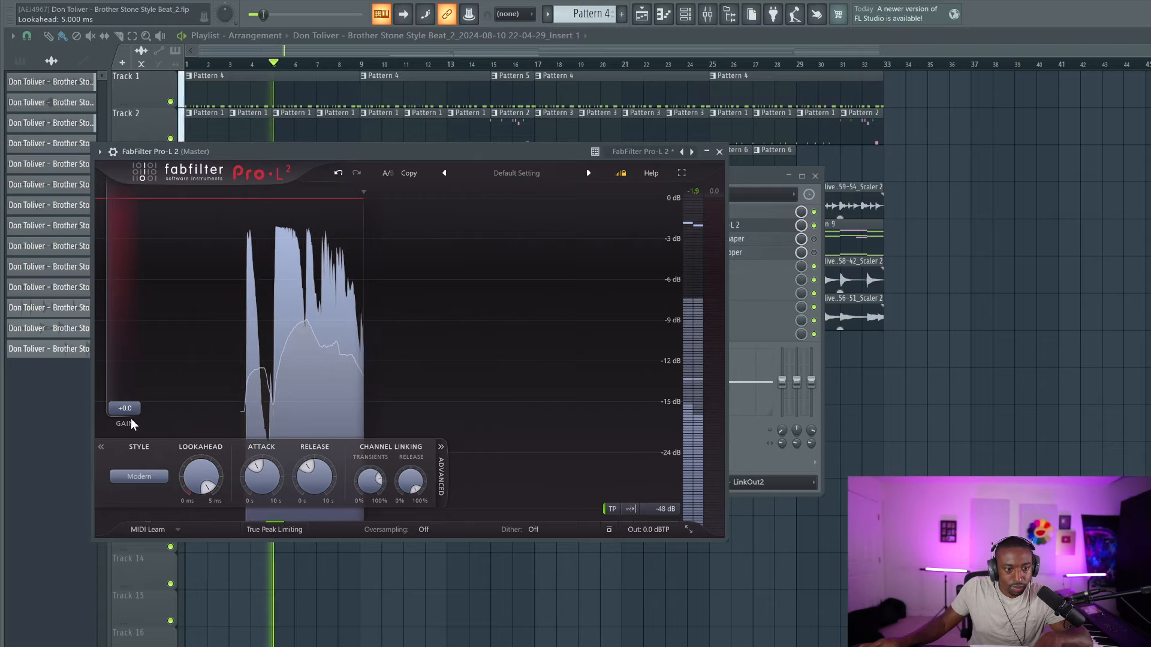
Raise the FabFilter Pro-L 2 gain to +2.27 dB and close the limiter and the mixer
left_click_drag(125, 409, 125, 392)
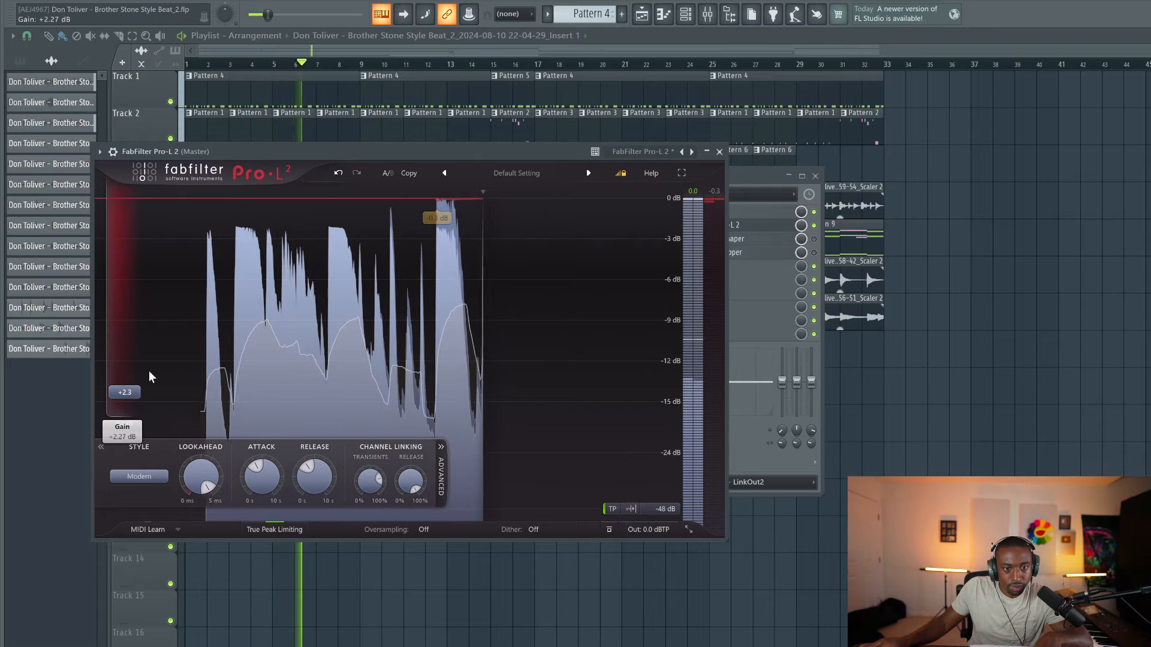
left_click(719, 152)
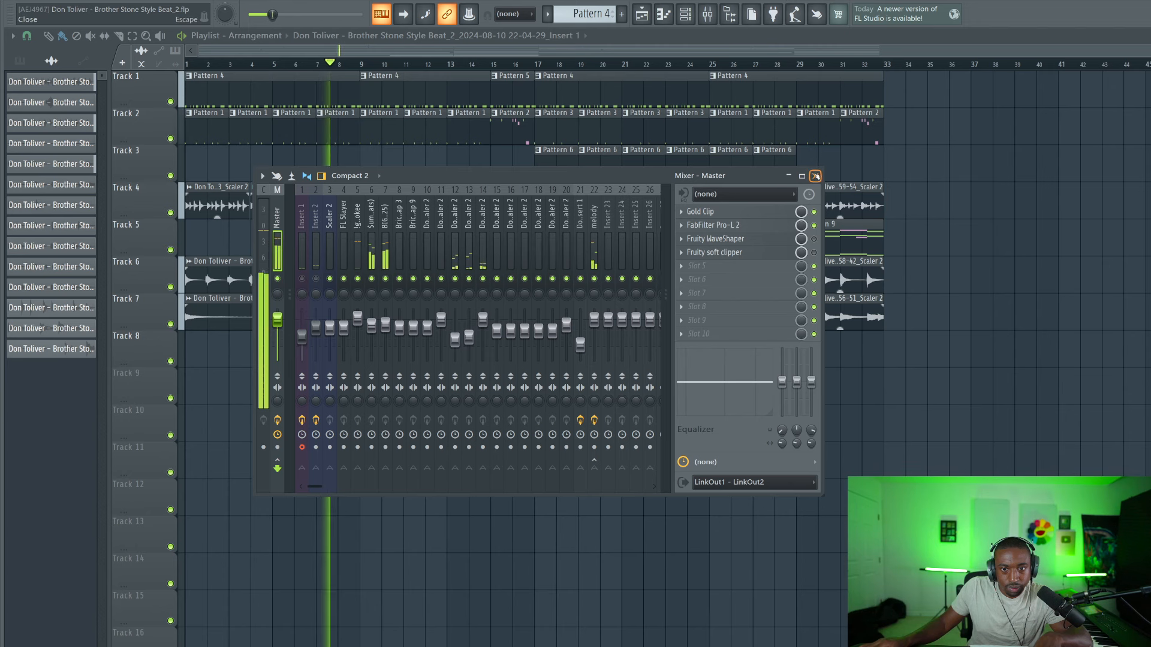
left_click(815, 176)
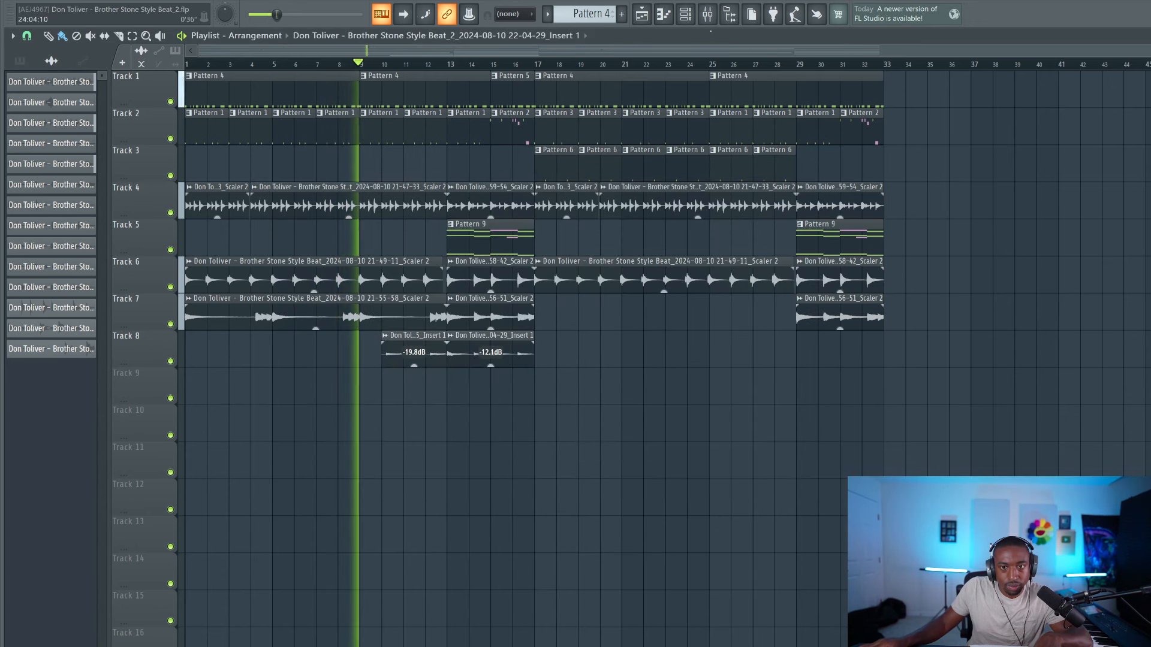
Lower the volume fader of mixer track 14 slightly and return to the playlist
key("F9")
left_click(482, 327)
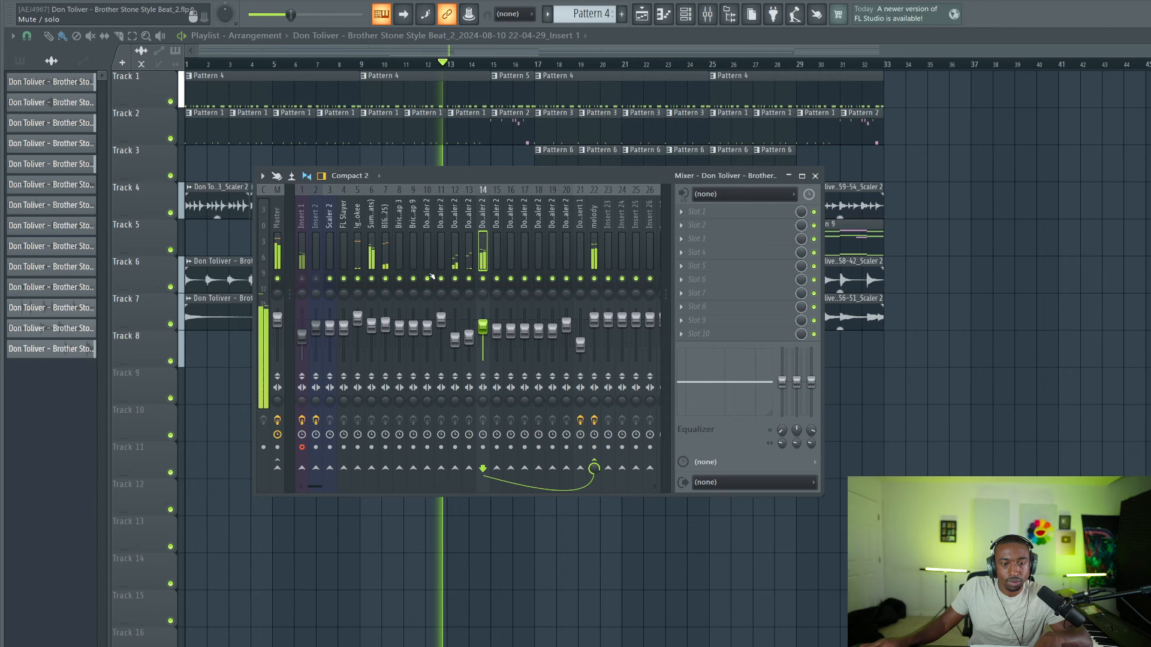
key("F9")
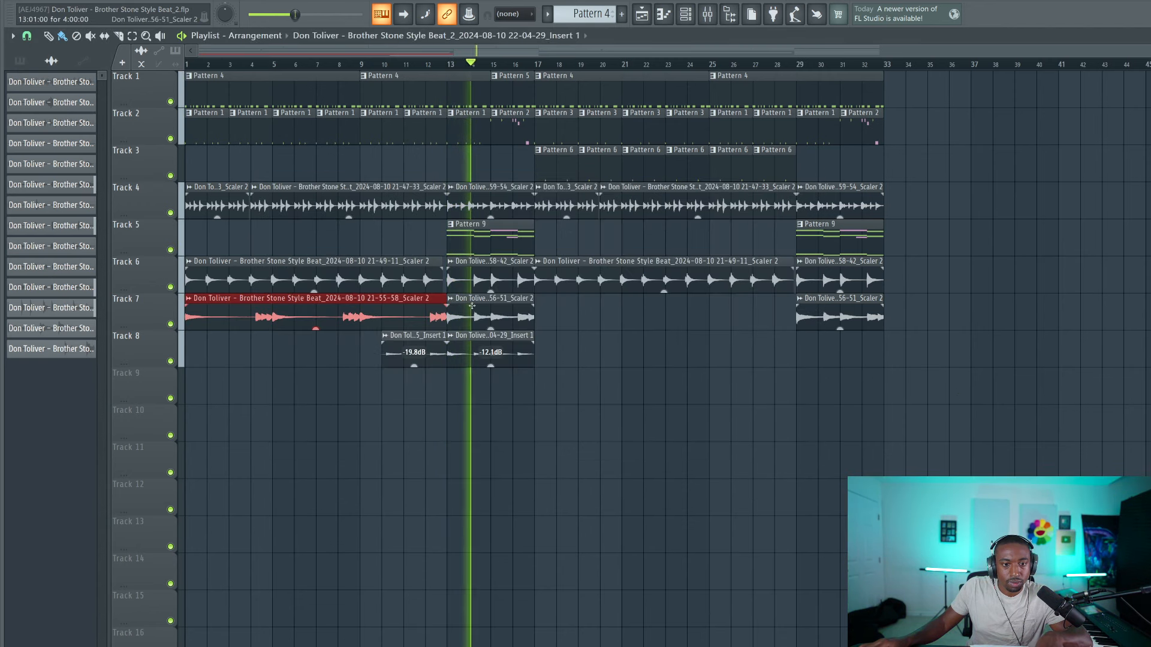
Duplicate the long first audio clip on Track 7 so that the copy starts at bar 17
scroll(285, 68, "up", 4)
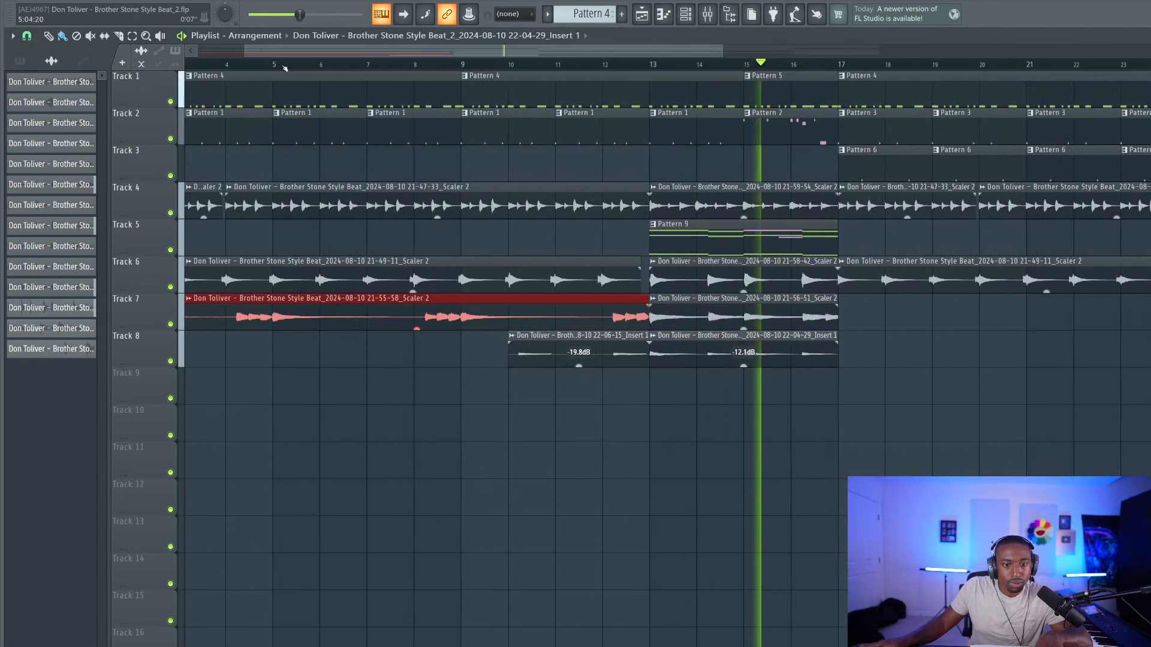
scroll(285, 68, "down", 3)
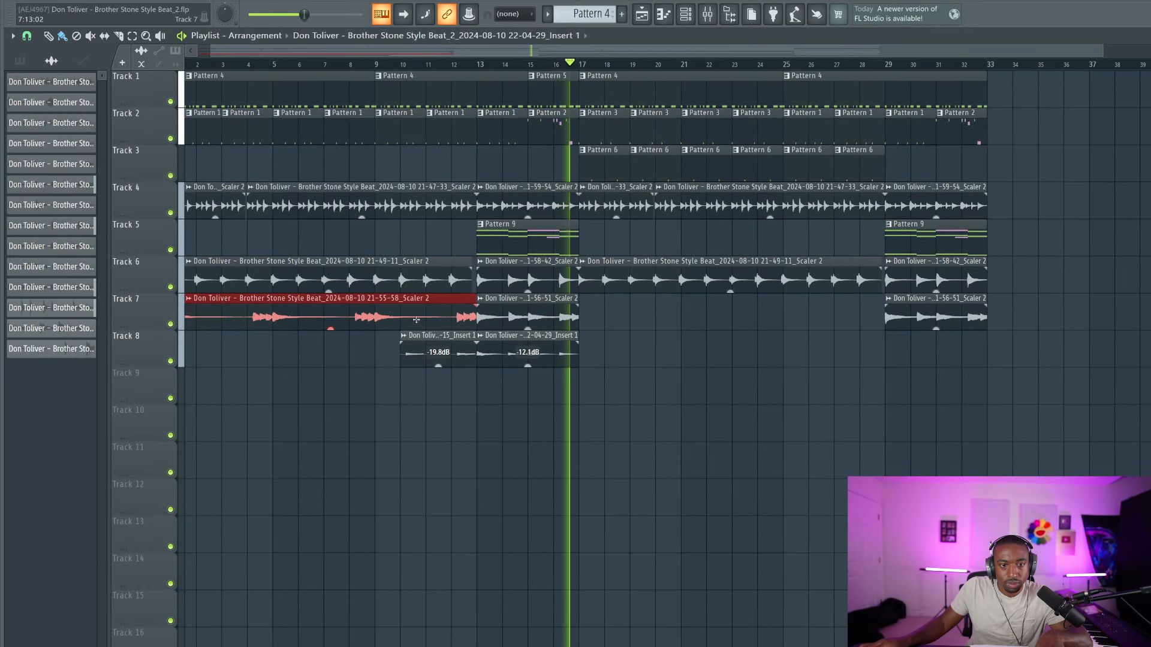
mouse_move(294, 318)
left_mouse_down("shift")
mouse_move(709, 341)
mouse_move(698, 343)
left_mouse_up("shift")
scroll(785, 278, "up", 5)
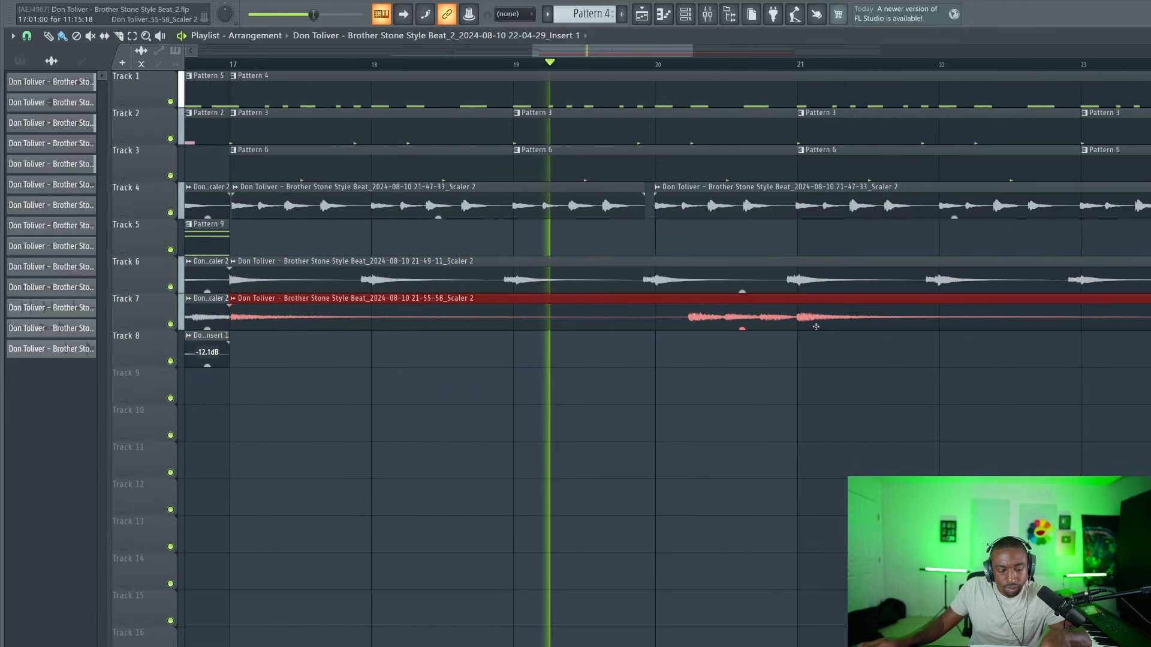
scroll(816, 327, "right", 5)
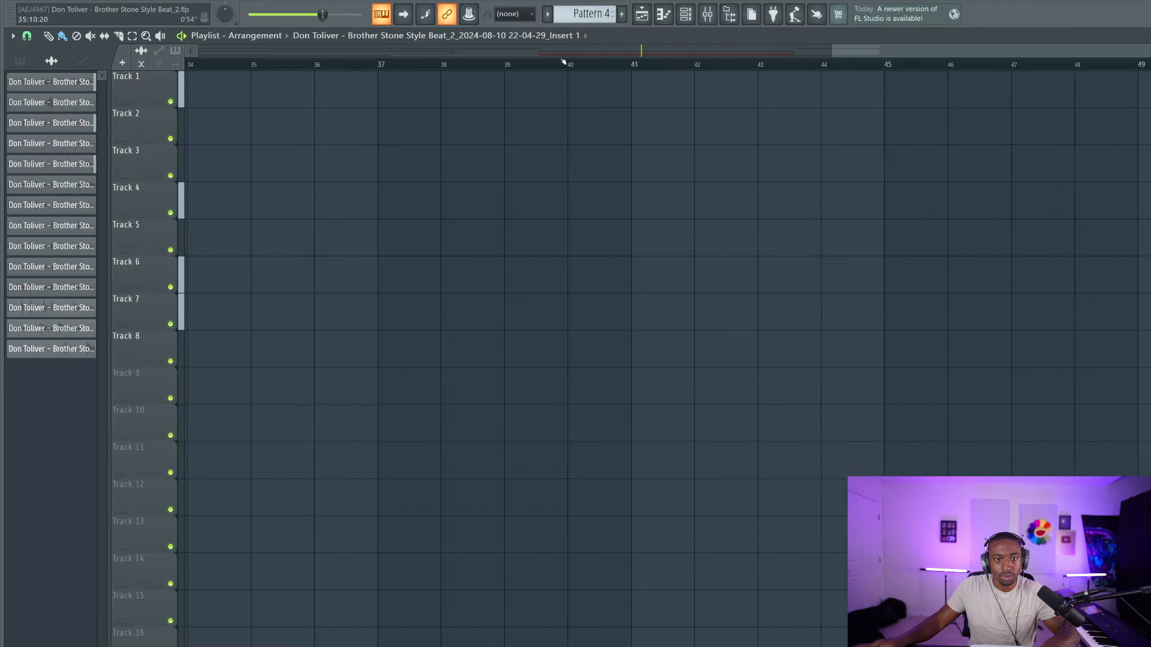
Lower mixer track 14 a little further and set the duplicated Track 7 clip's volume to -6.3 dB
key("F9")
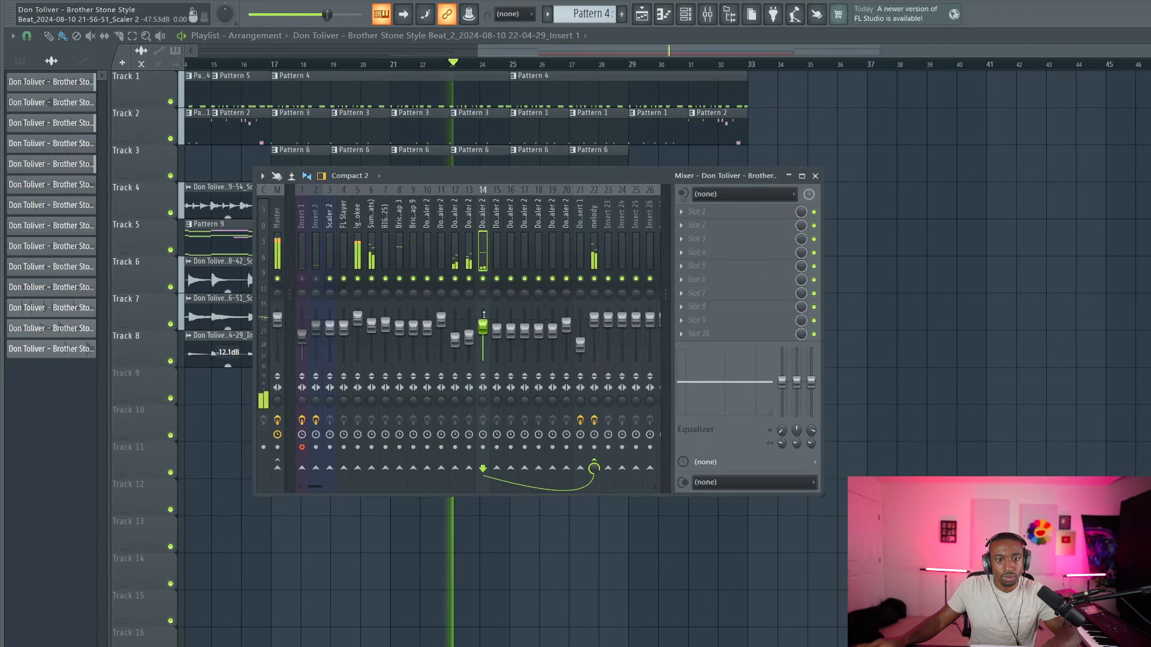
left_click_drag(483, 329, 483, 335)
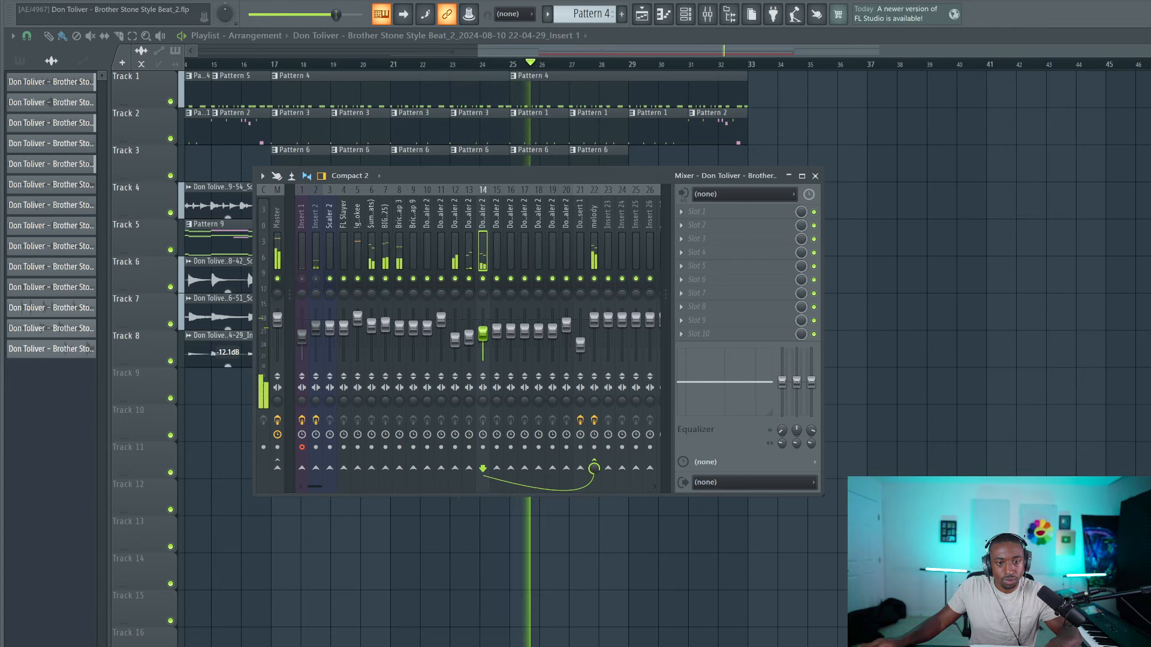
key("F9")
left_click_drag(450, 329, 449, 326)
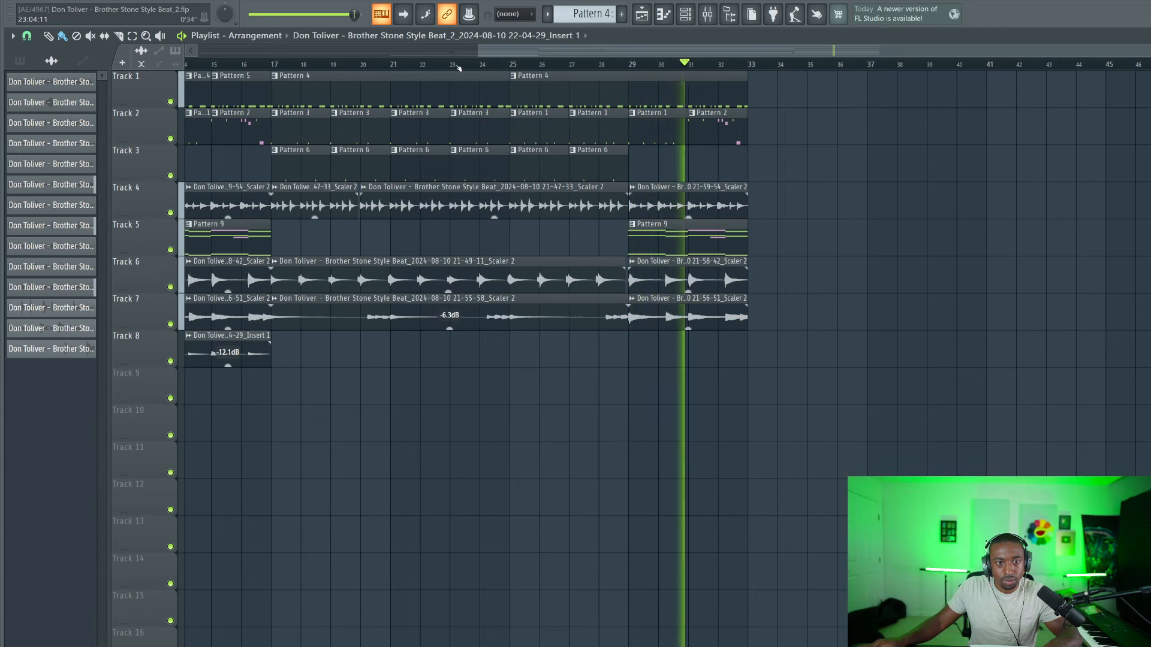
Save the project and listen to the arrangement from the beginning with the mixer shown
scroll(460, 67, "down", 2)
key("ctrl+s")
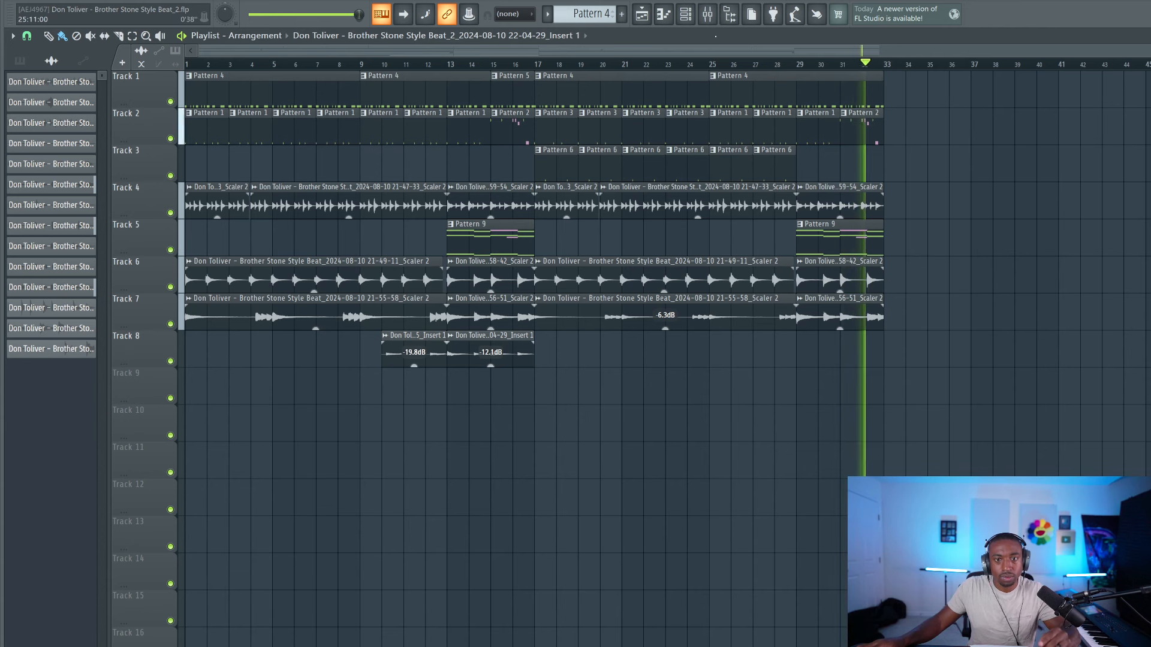
key("F9")
key("space")
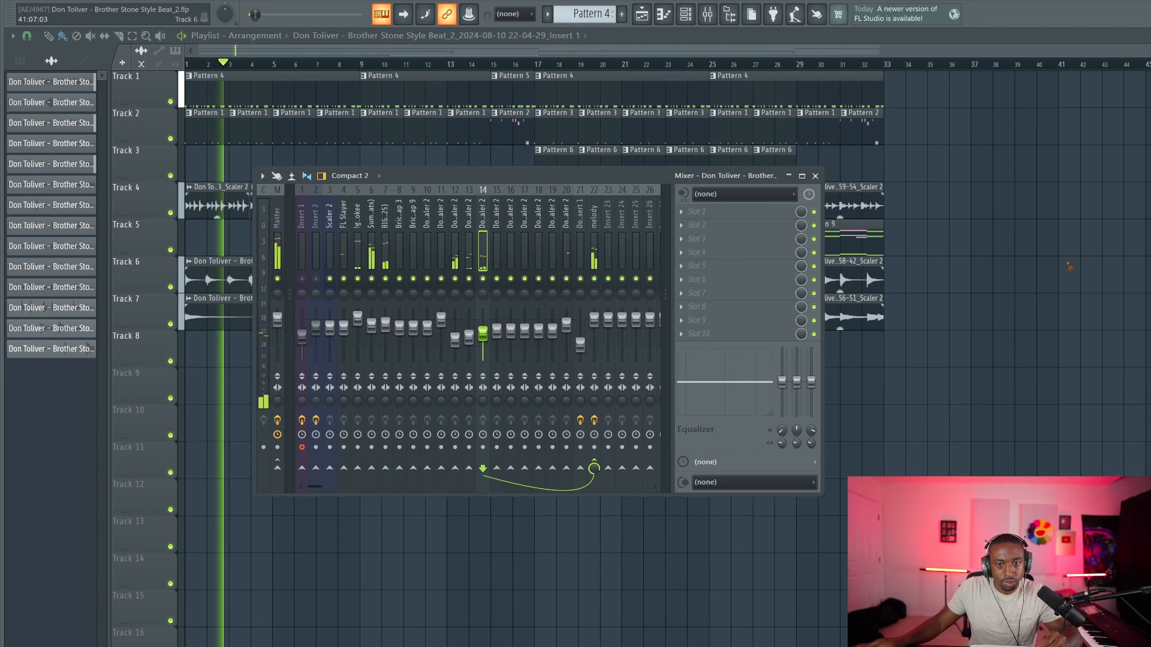
key("F9")
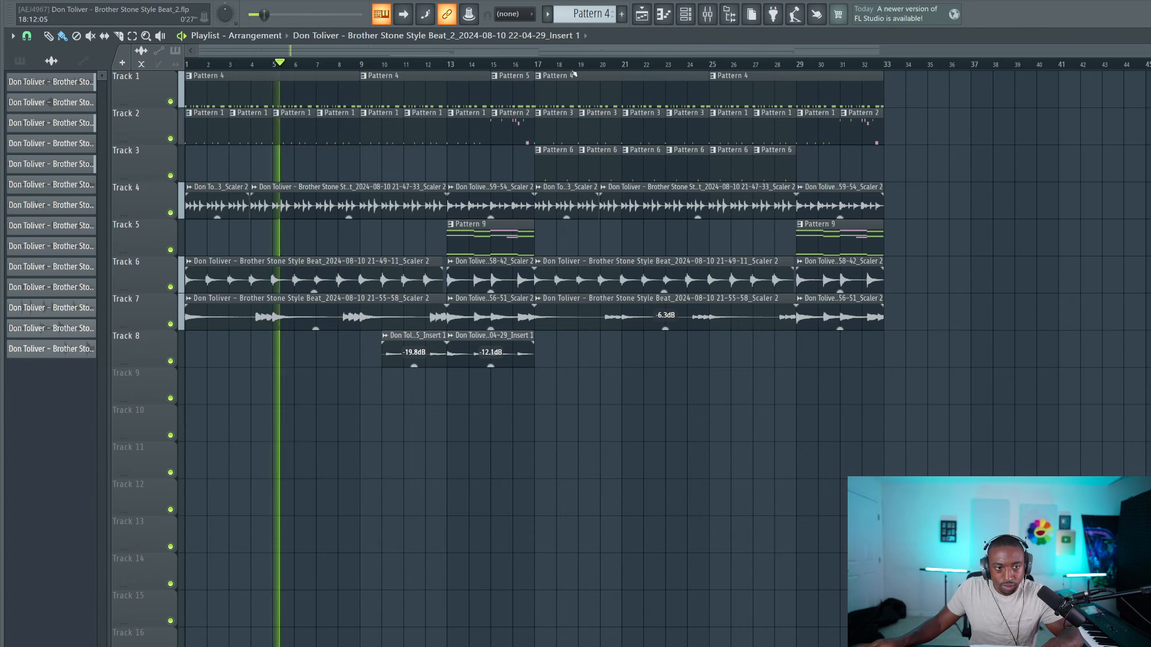
left_click(730, 17)
left_click(708, 16)
left_click(730, 16)
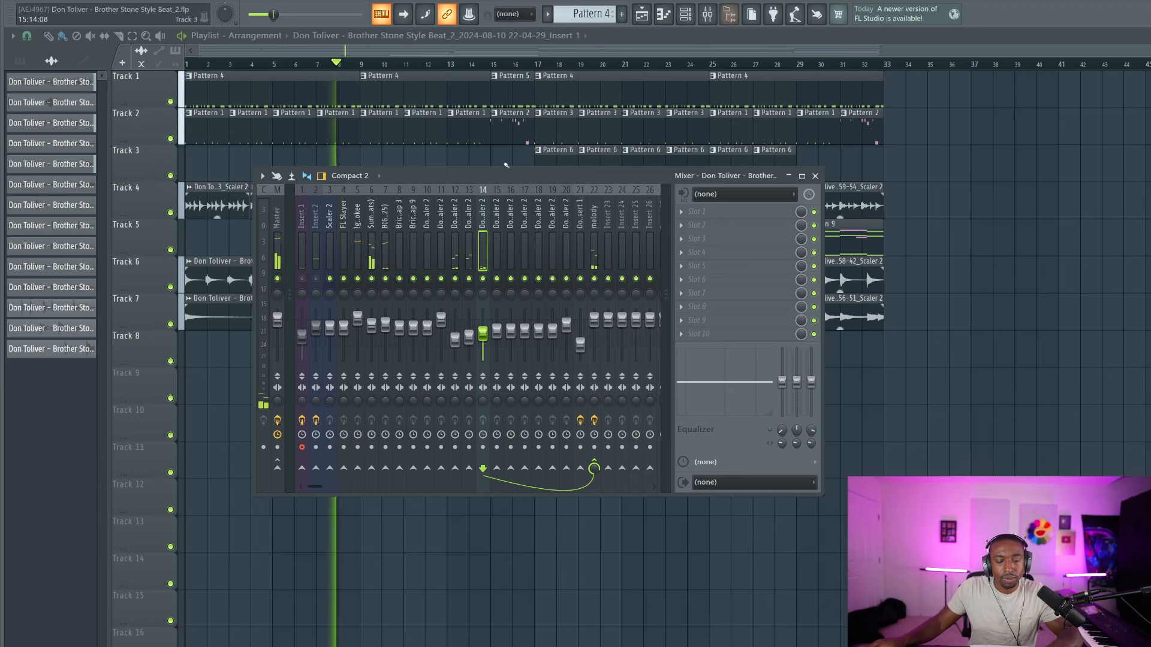
Stop playback, unmute Insert 2 and rename mixer track Insert 23 as "reverb"
key("space")
left_click(316, 278)
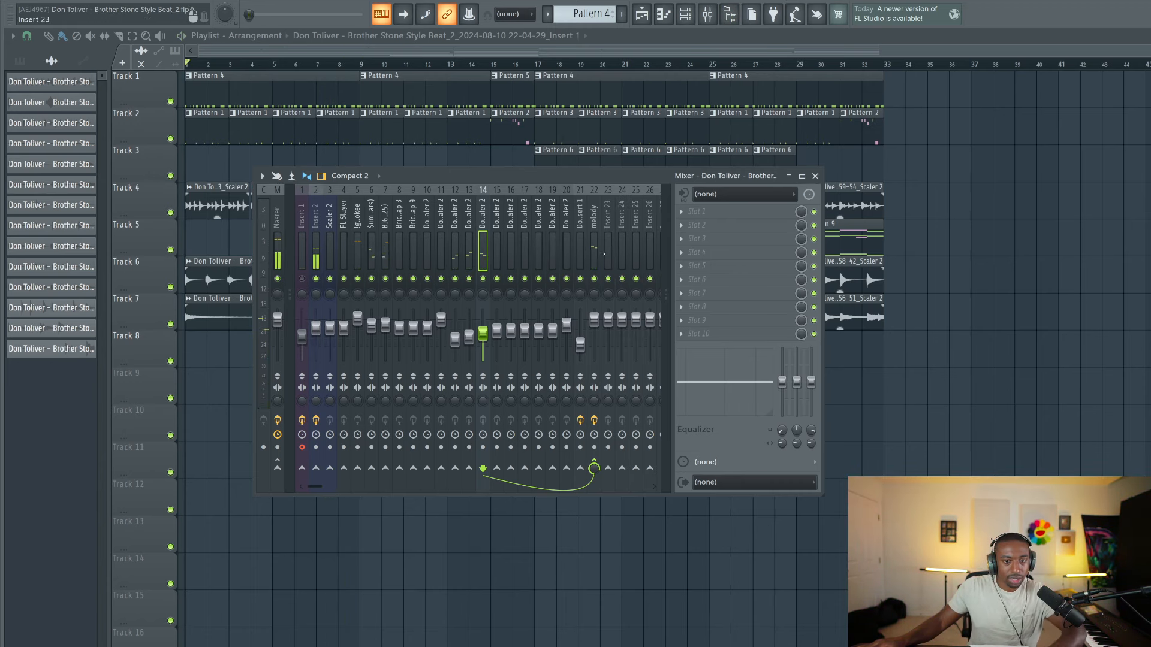
right_click(606, 249)
left_click(638, 198)
type("re")
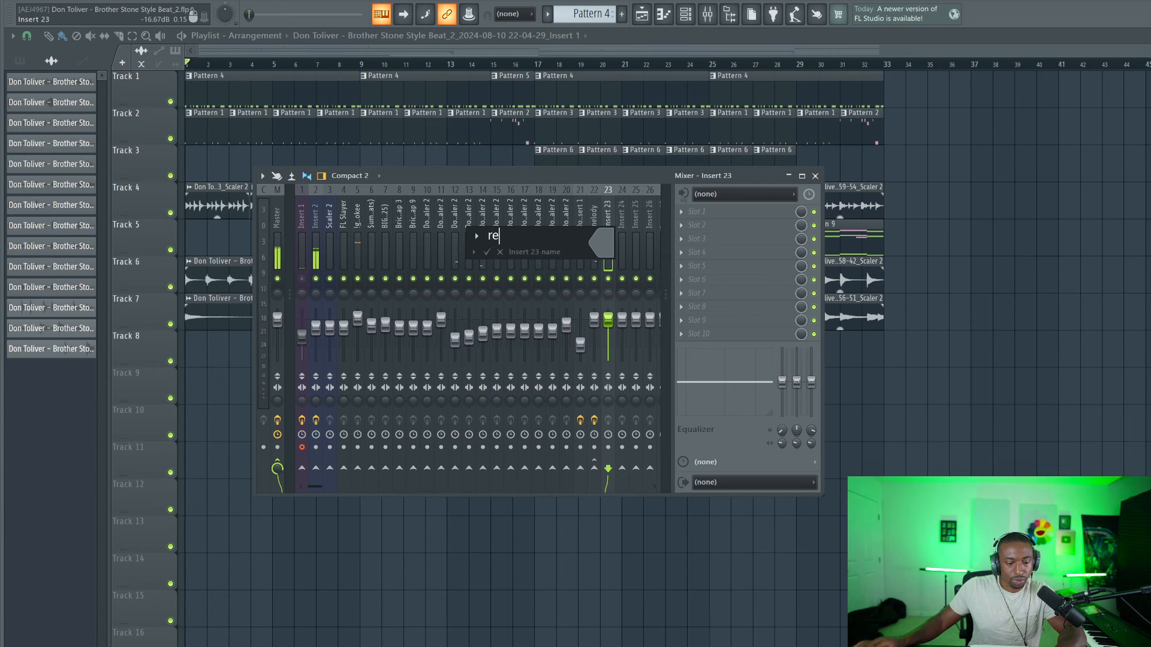
type("verb")
key("Return")
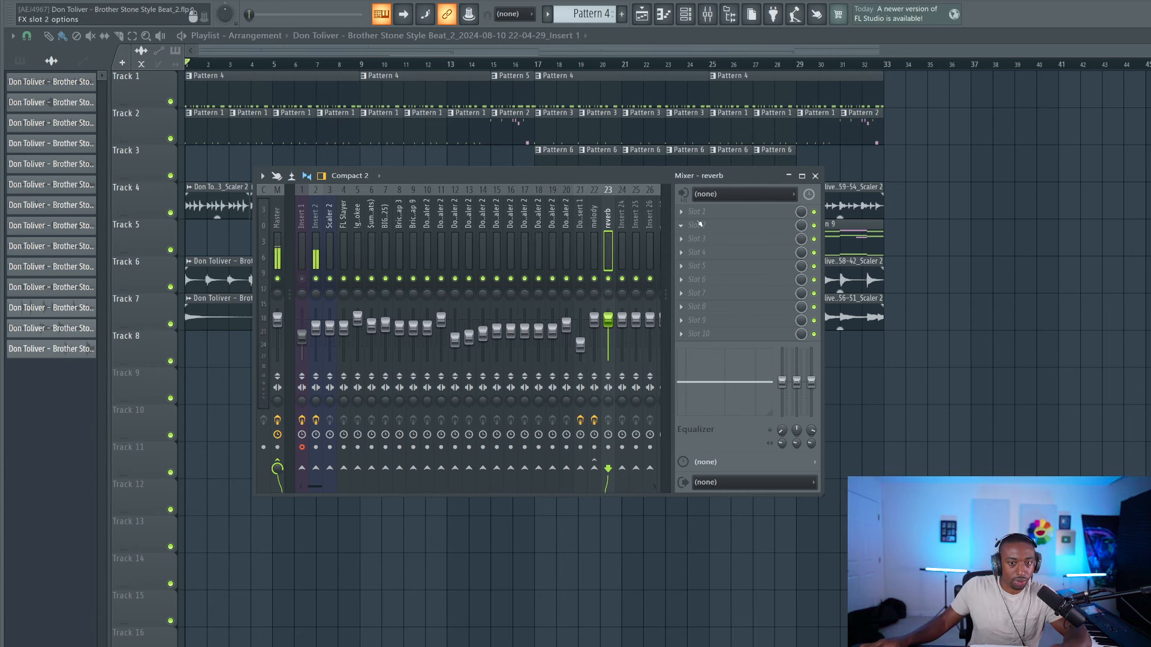
Load Fruity Reeverb 2 into the second effect slot of the reverb track
left_click(709, 240)
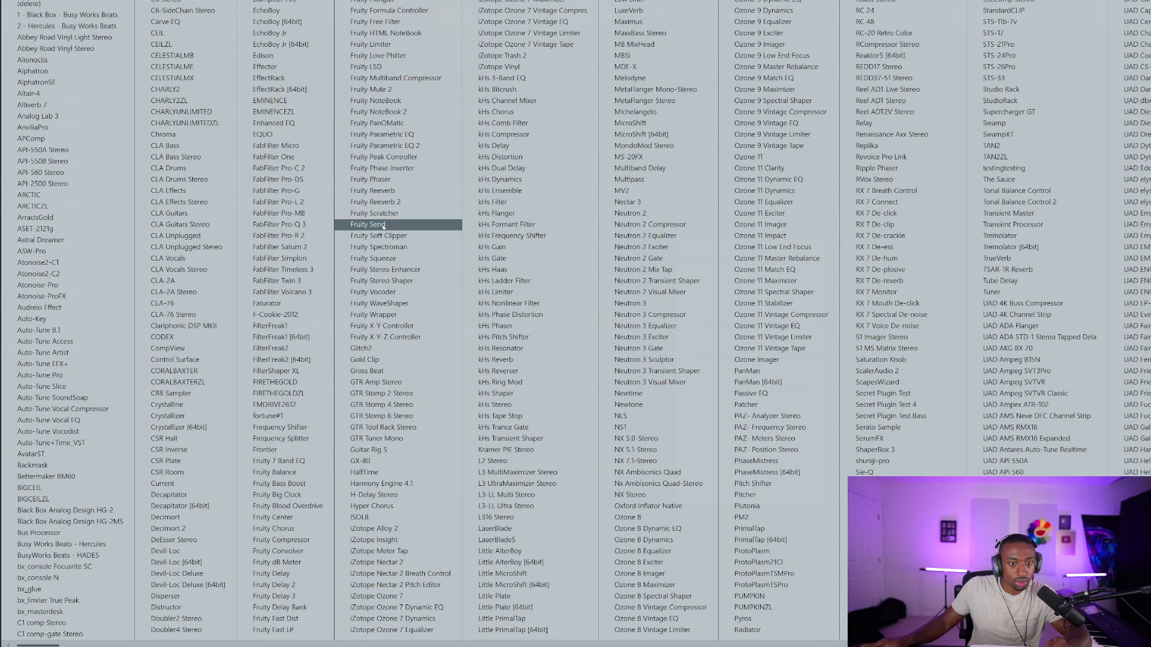
left_click(390, 207)
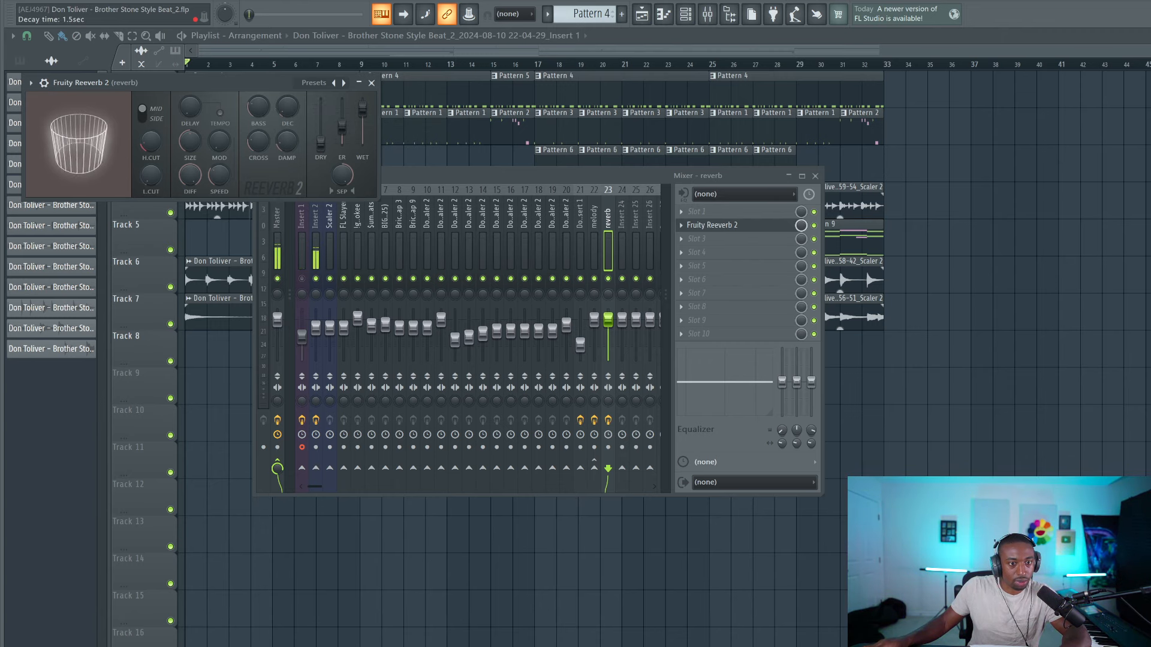
scroll(145, 181, "up", 3)
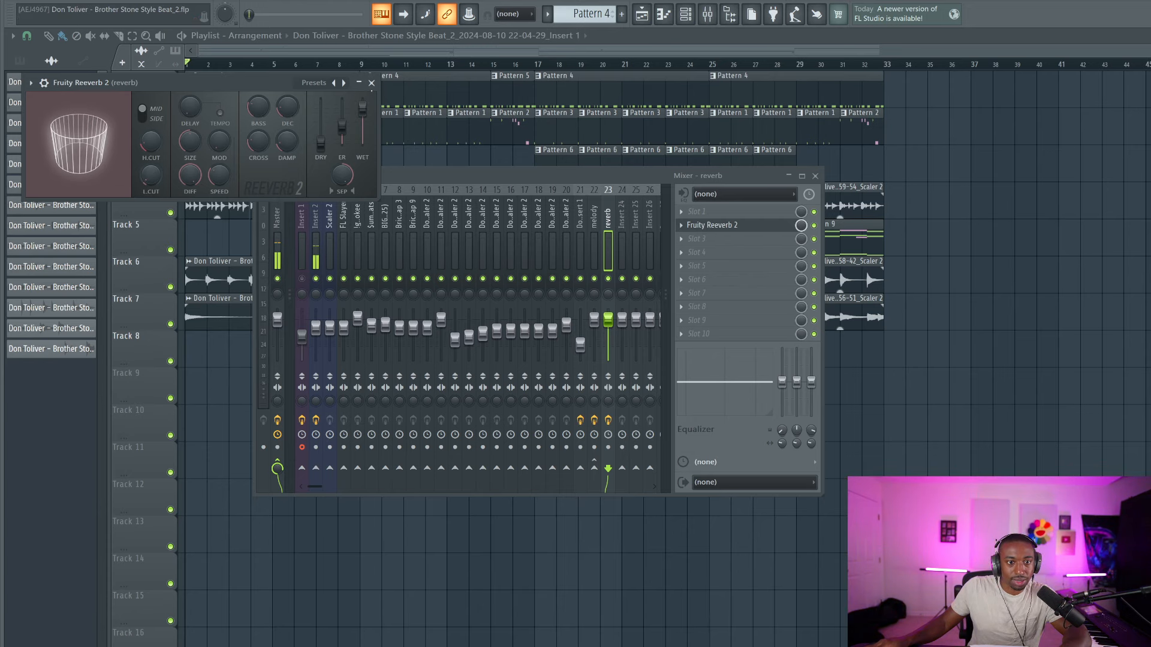
Route the melody track to the reverb track with a send level of 65% (-8.5 dB) and start playback
left_click(372, 83)
left_click(594, 252)
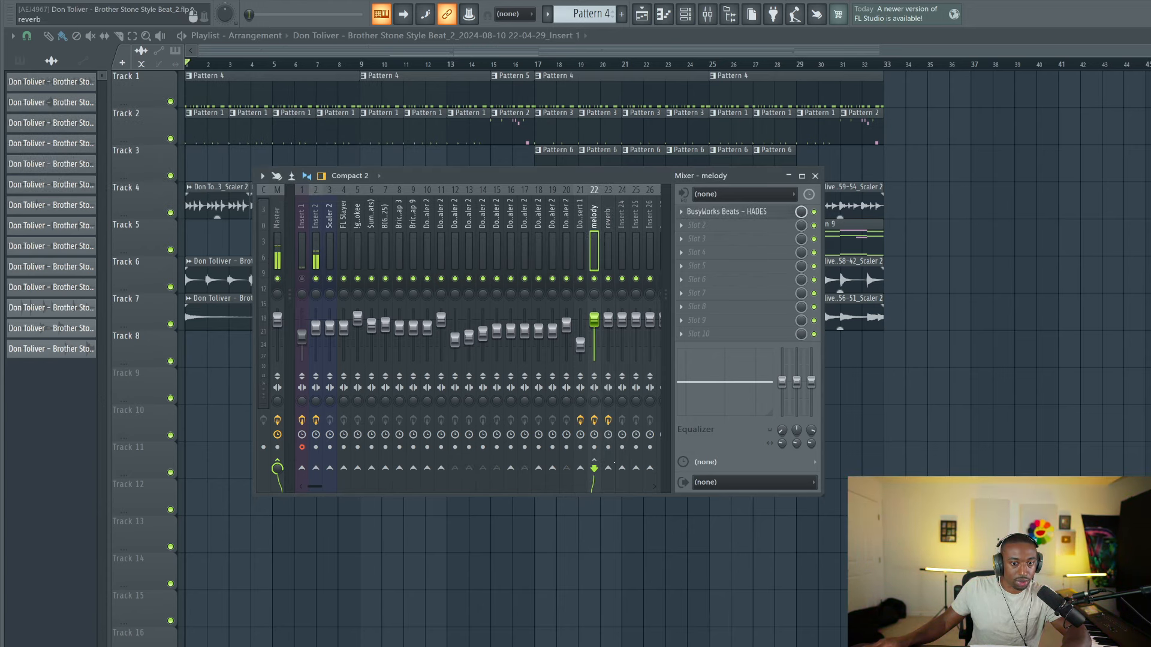
left_click(608, 469)
scroll(608, 469, "down", 3)
key("space")
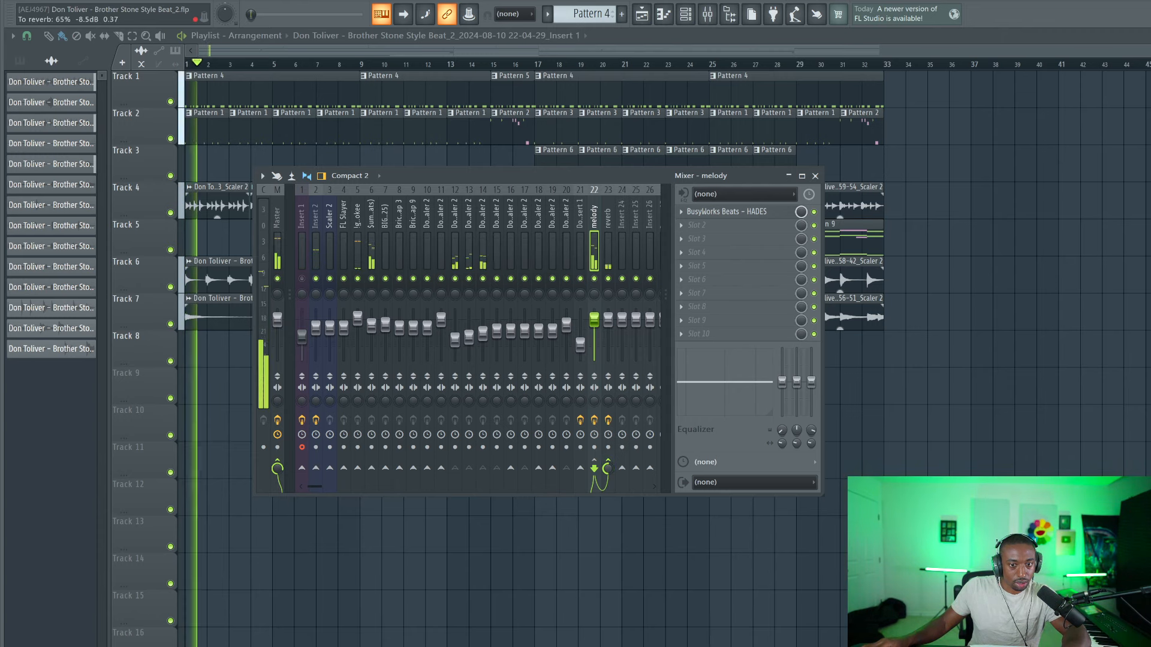
Listen to the arrangement while making small mixer level adjustments by ear, and look over the channel rack
left_click(316, 279)
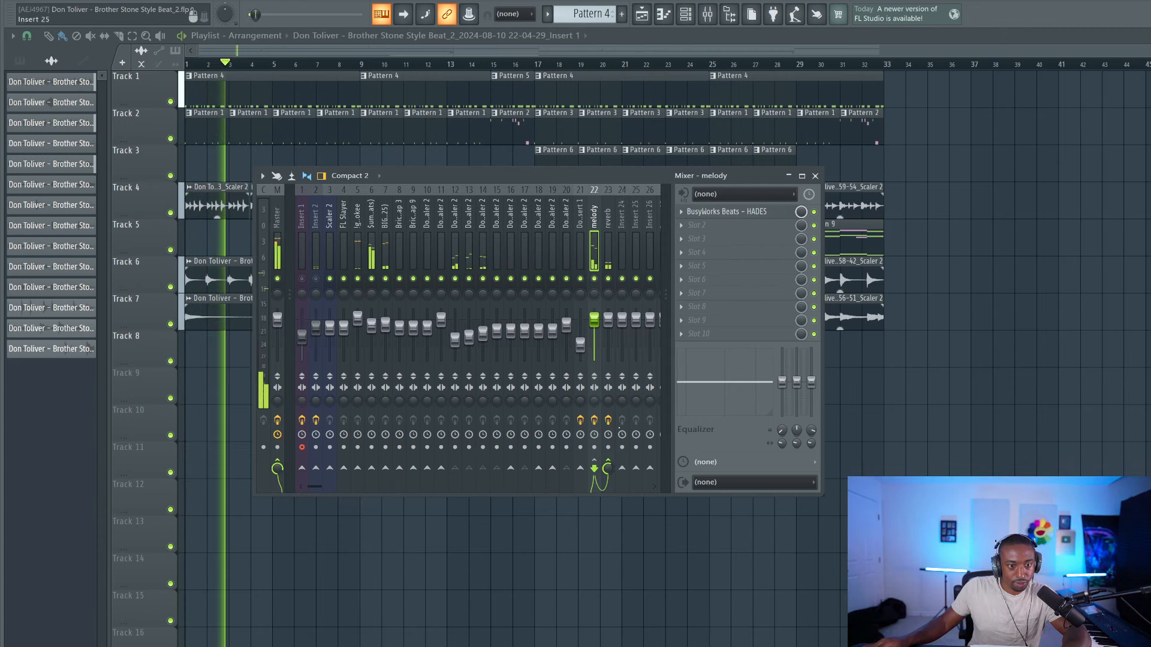
scroll(608, 469, "up", 1)
scroll(608, 469, "up", 5)
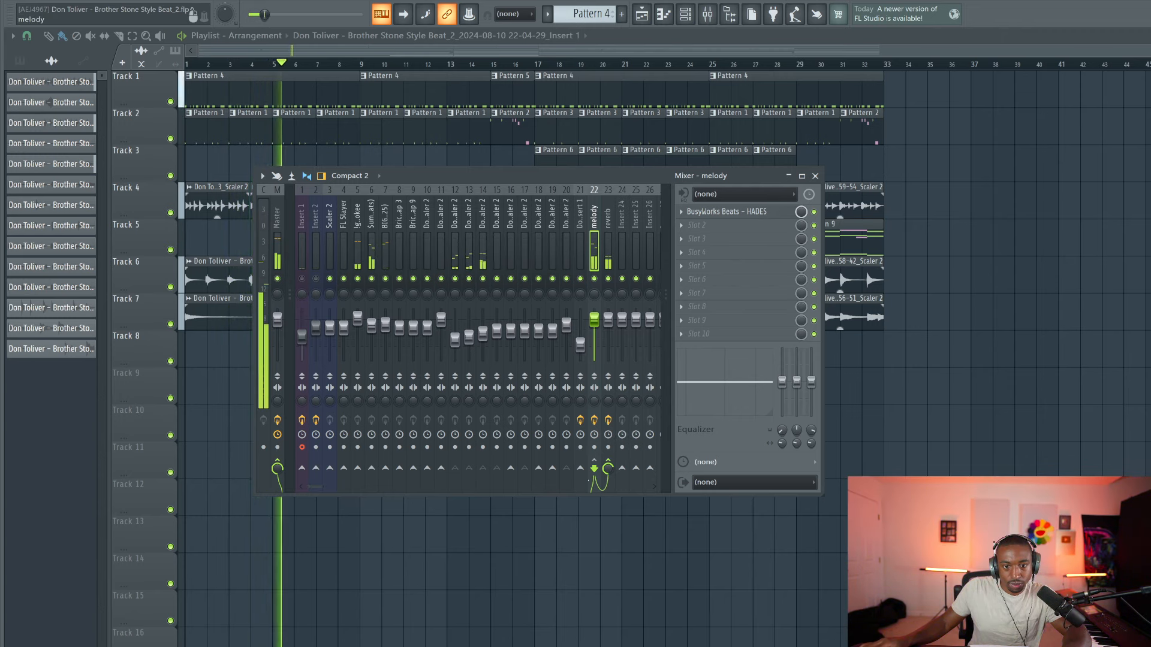
scroll(608, 468, "down", 3)
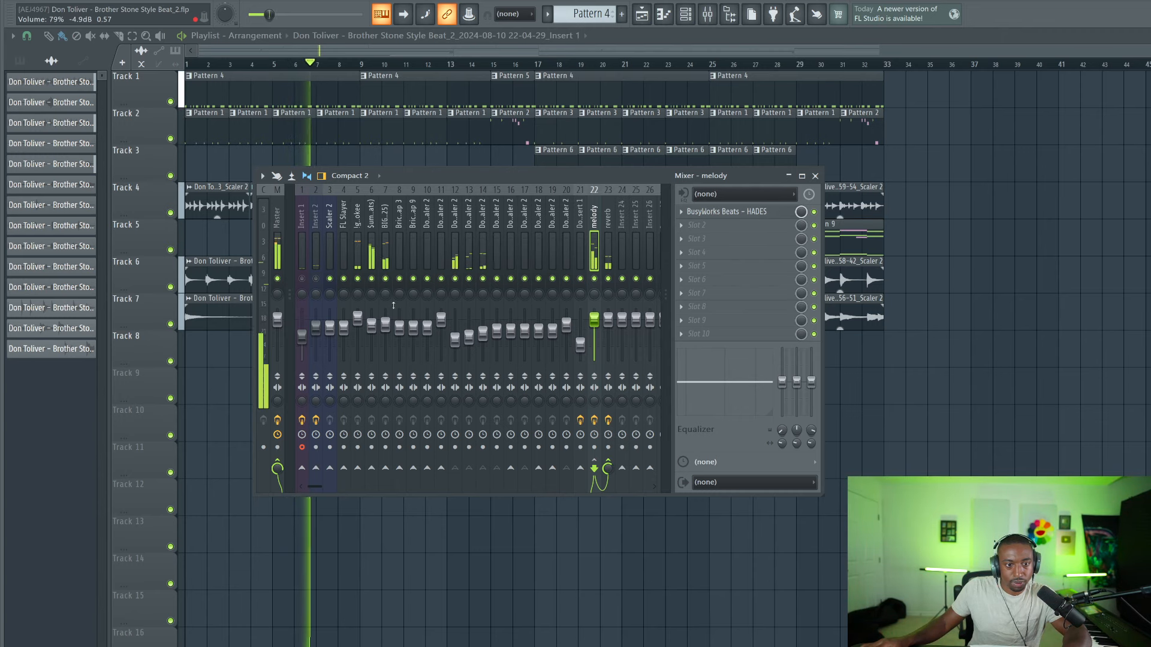
scroll(608, 469, "down", 2)
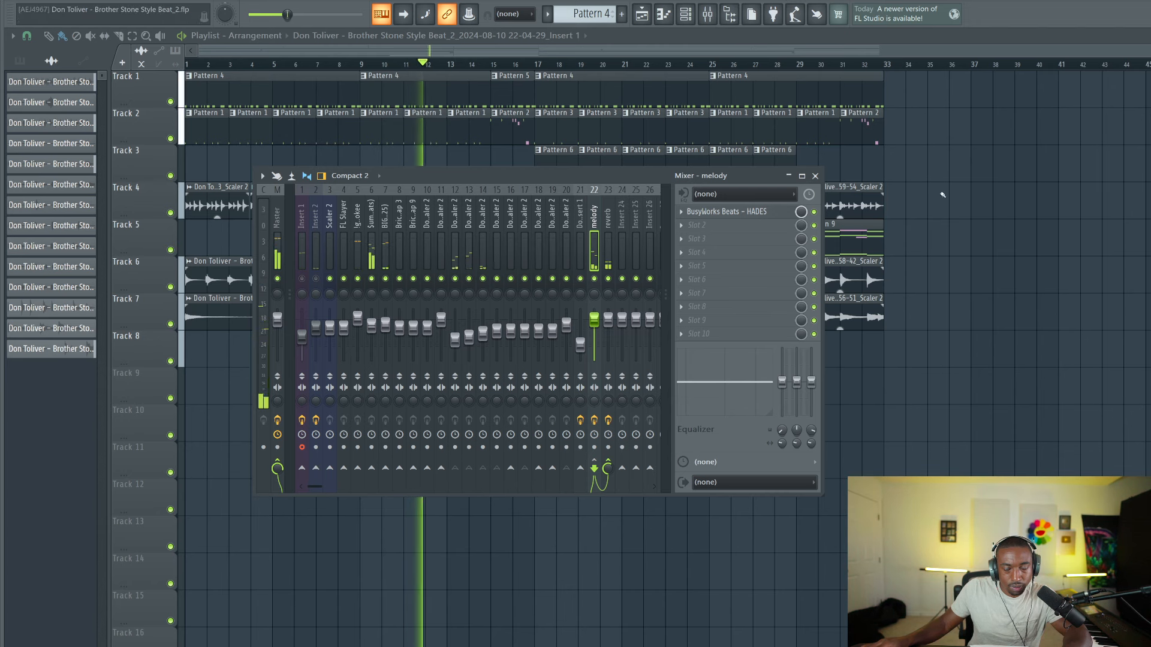
key("F9")
key("F6")
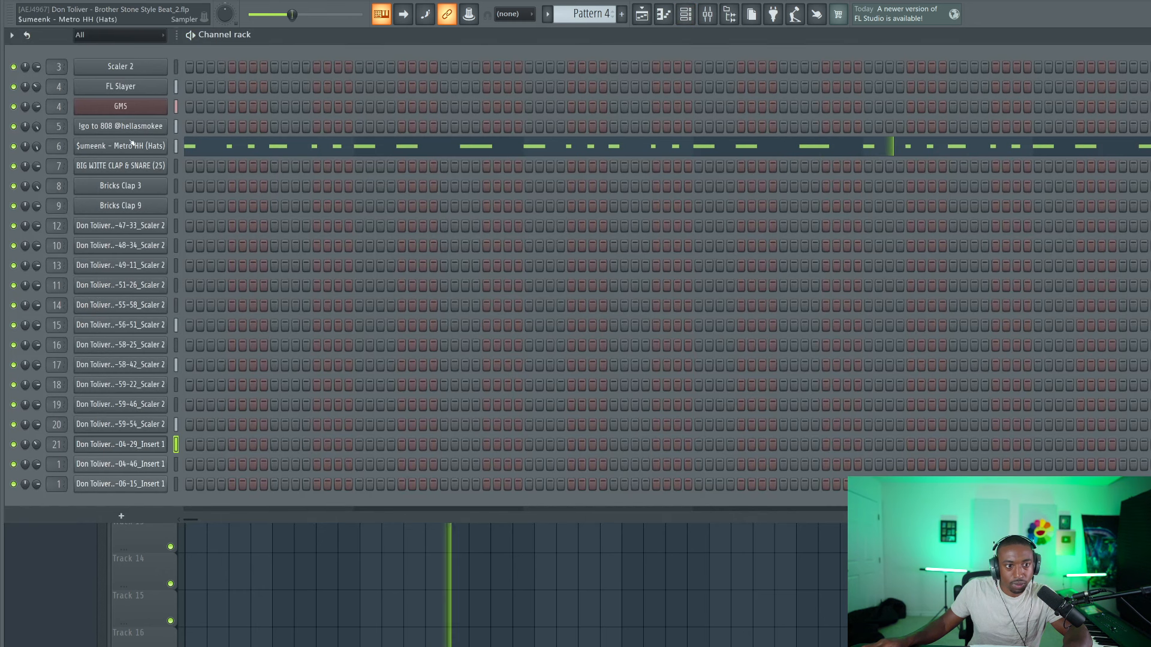
key("F6")
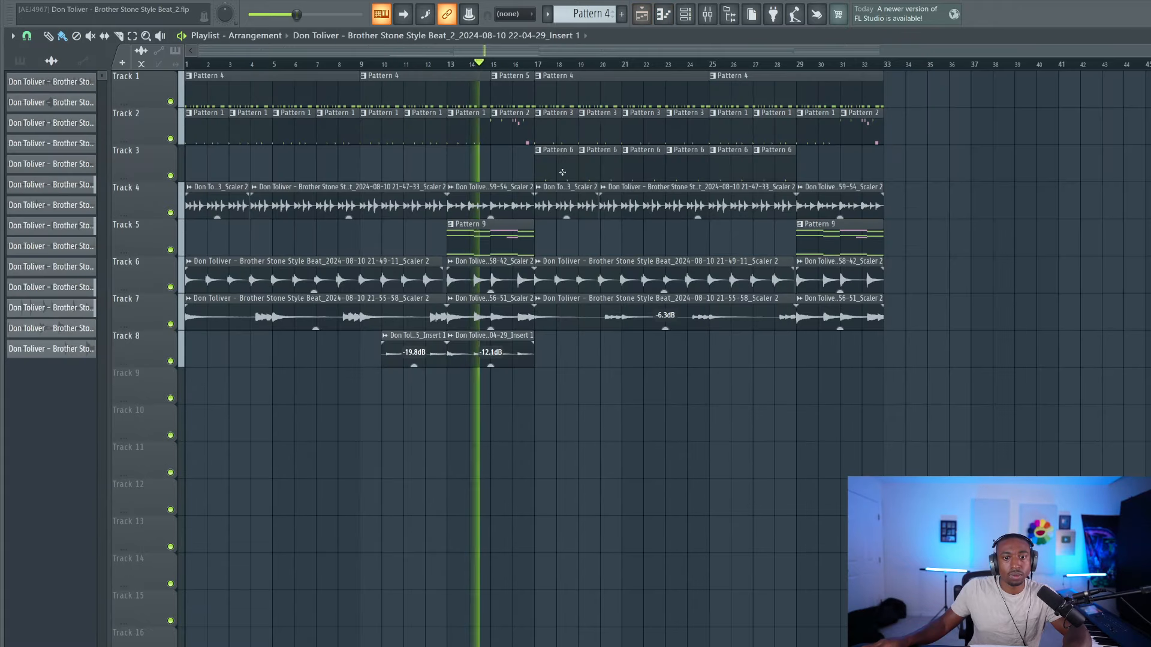
Reset the input gain of Gold Clip on the Master to 0.00 dB
left_click(708, 15)
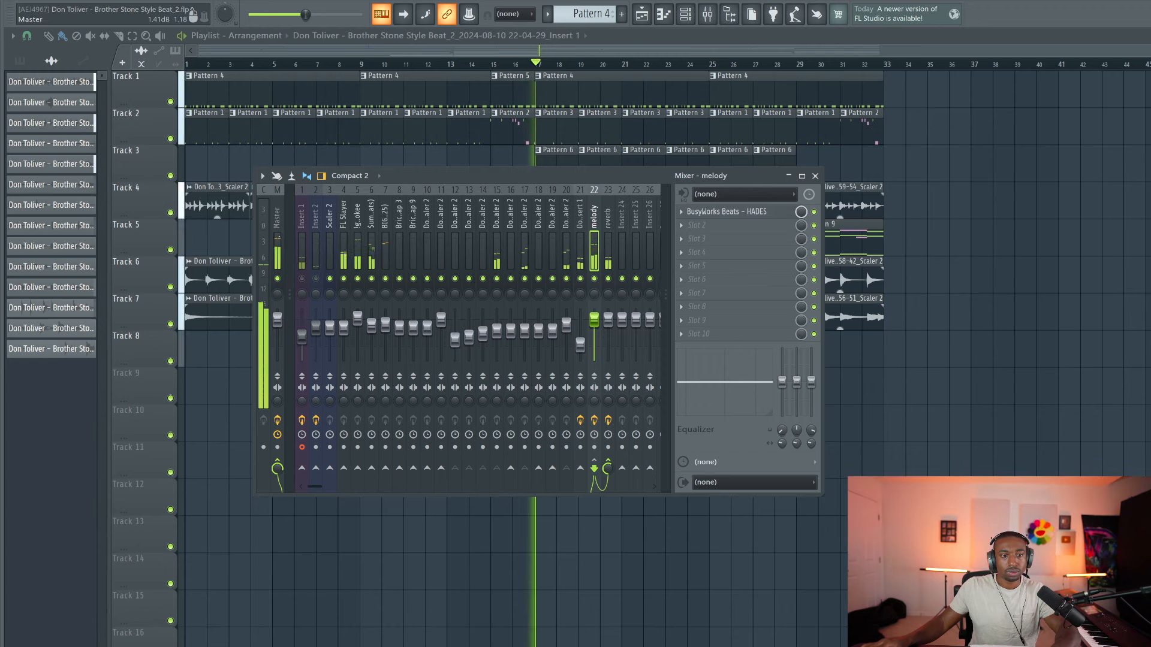
left_click(278, 243)
left_click(742, 210)
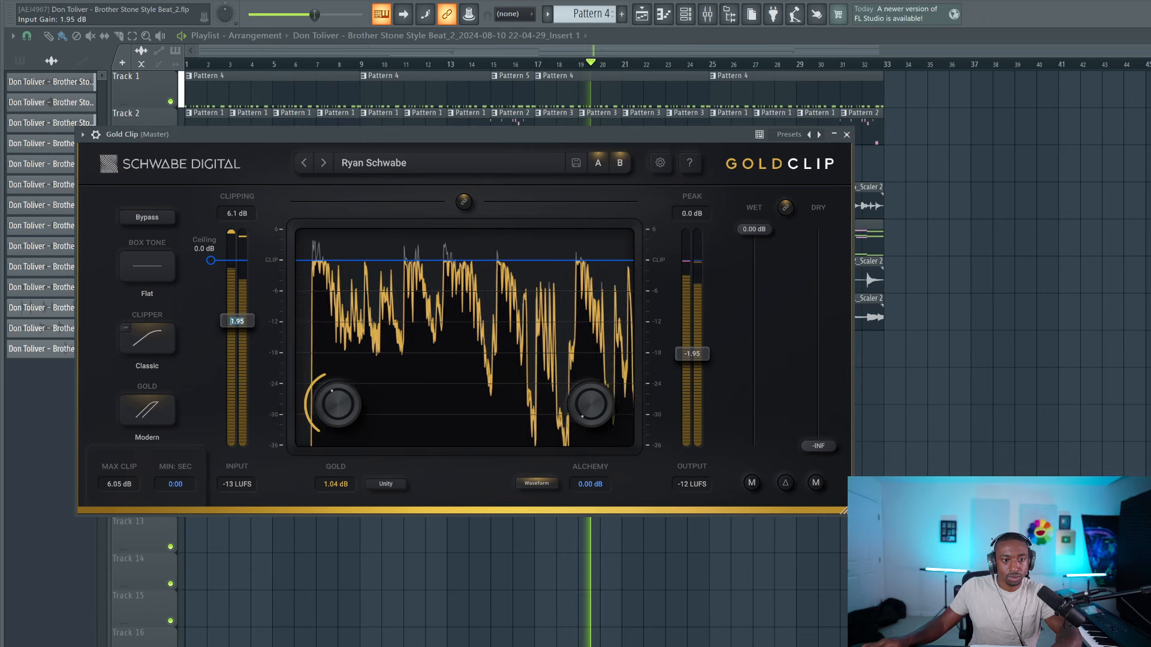
double_click(236, 319)
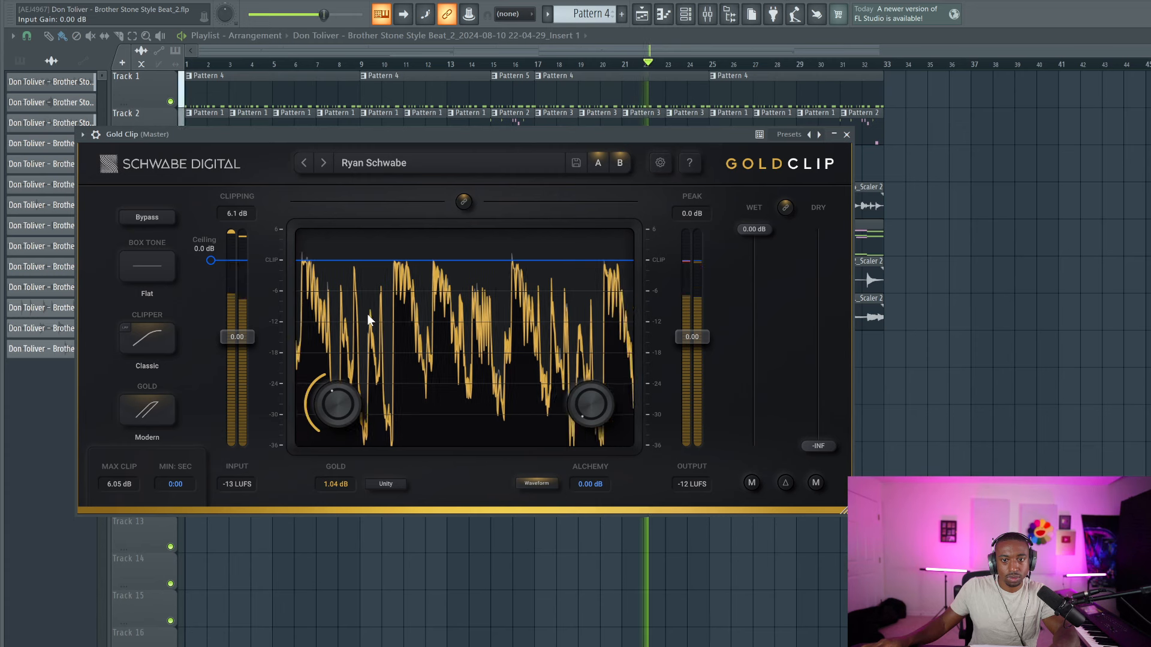
left_click(847, 135)
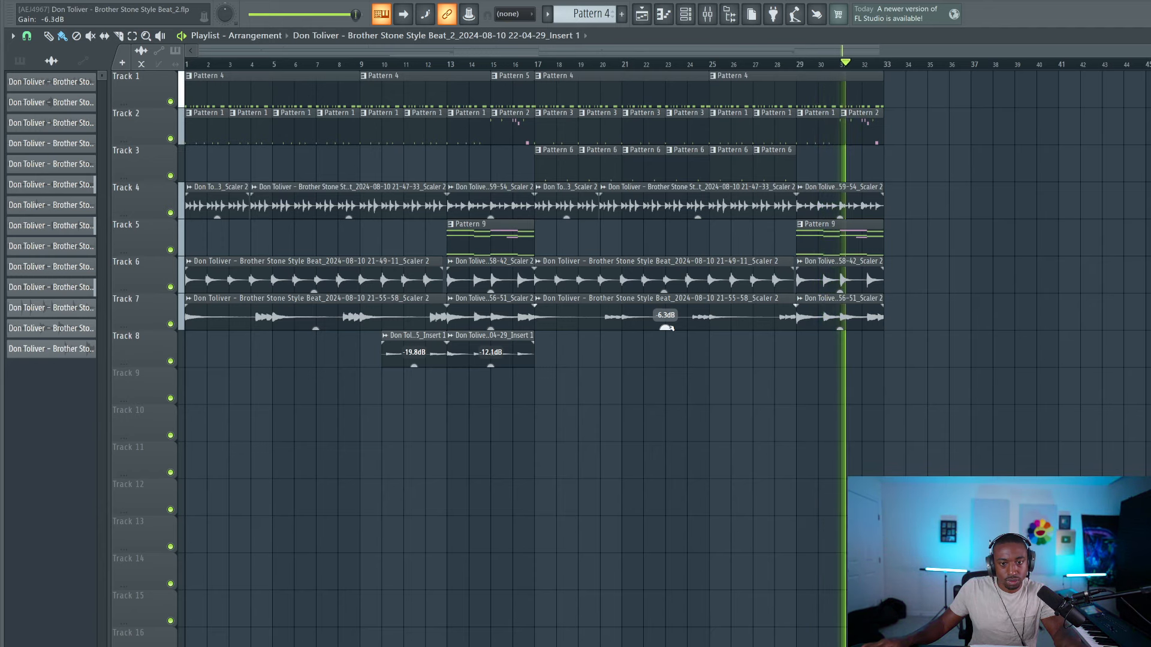
Reset the -6.3 dB gain on the Track 7 clip and copy the bars 1 to 16 section of all tracks to bar 33
left_click(667, 328, "alt")
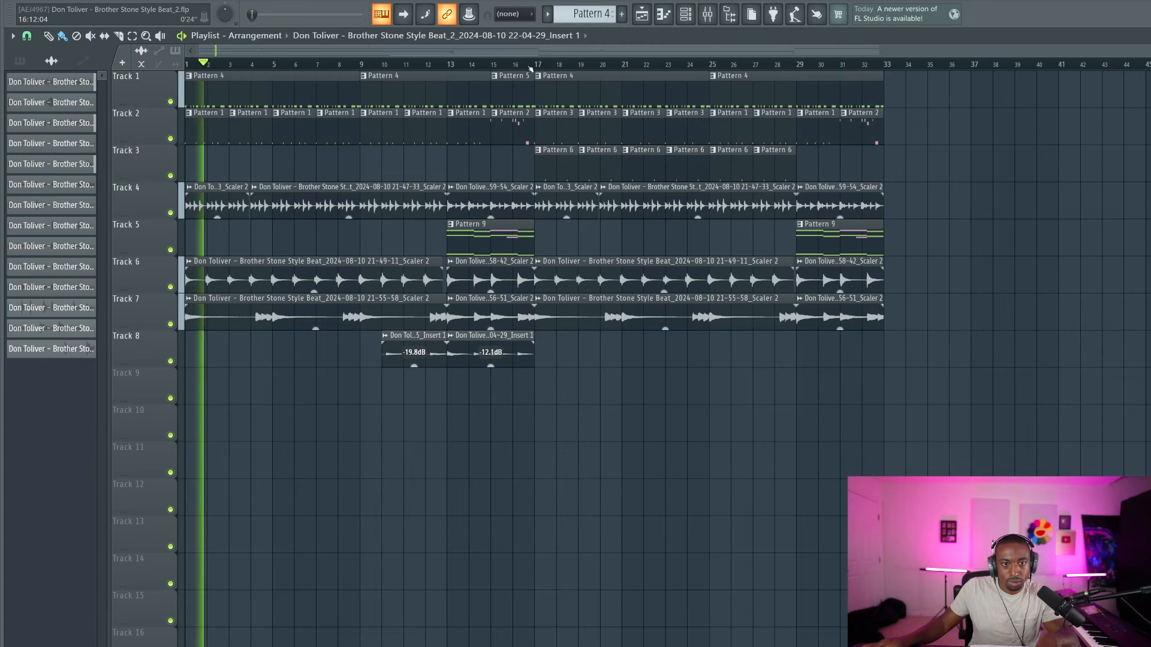
left_click_drag(526, 375, 907, 66)
scroll(908, 66, "right", 1)
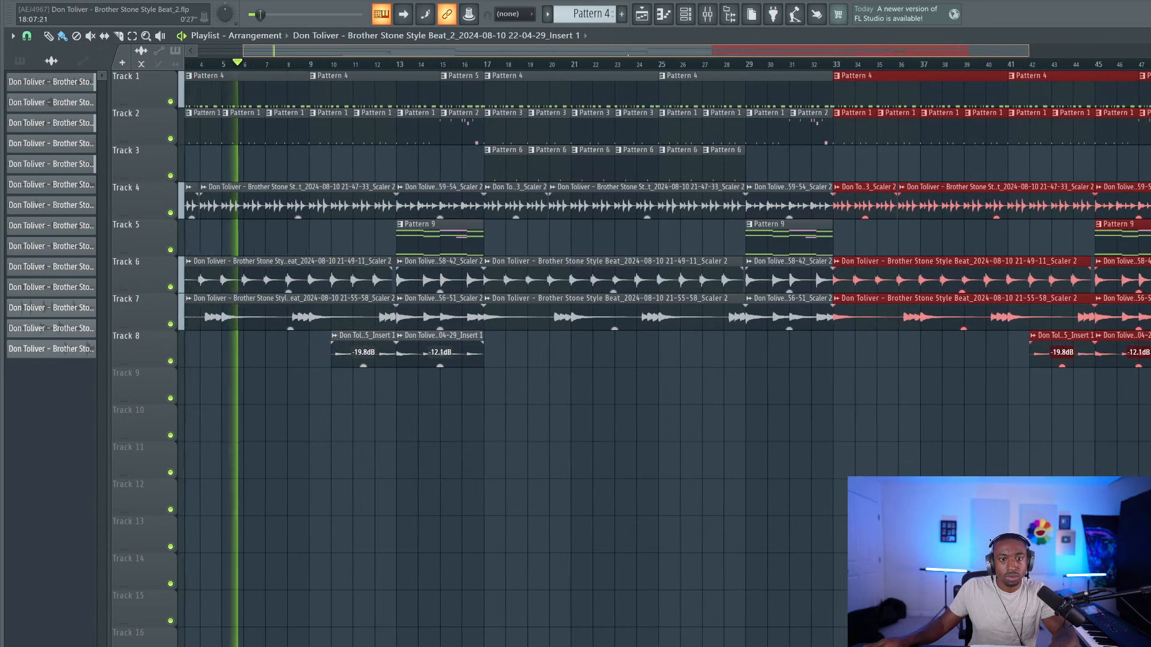
scroll(538, 139, "right", 1)
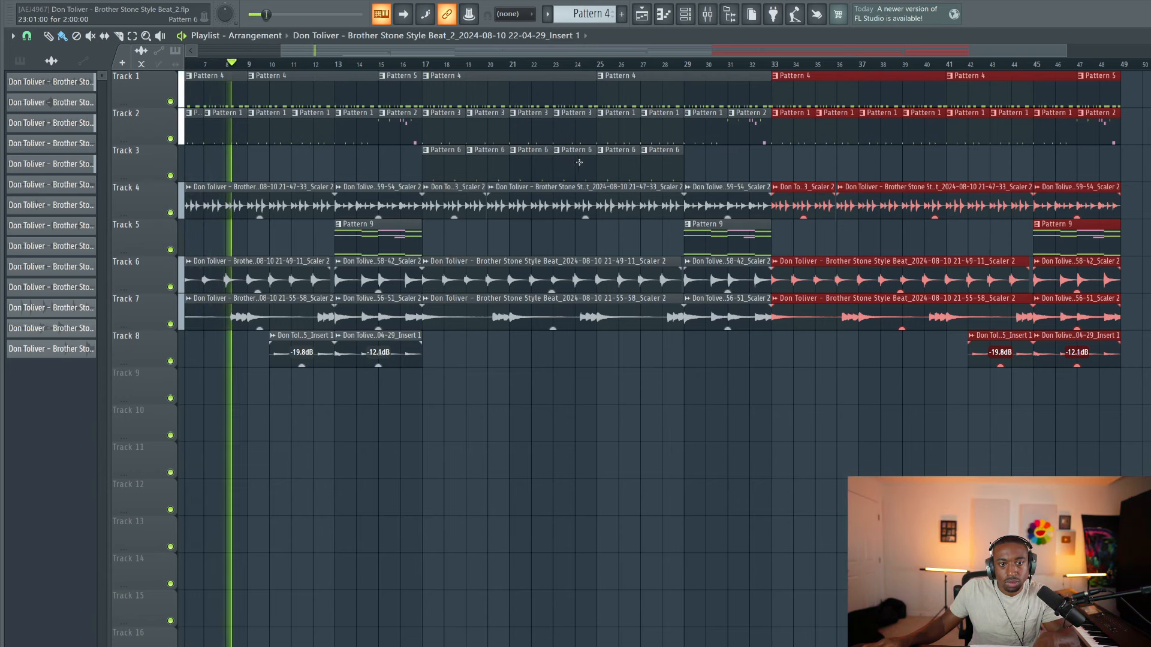
Replace the Pattern 1 clips in bars 33 to 40 with copies of the first four Pattern 3 and Pattern 6 clips
left_click_drag(577, 159, 451, 109)
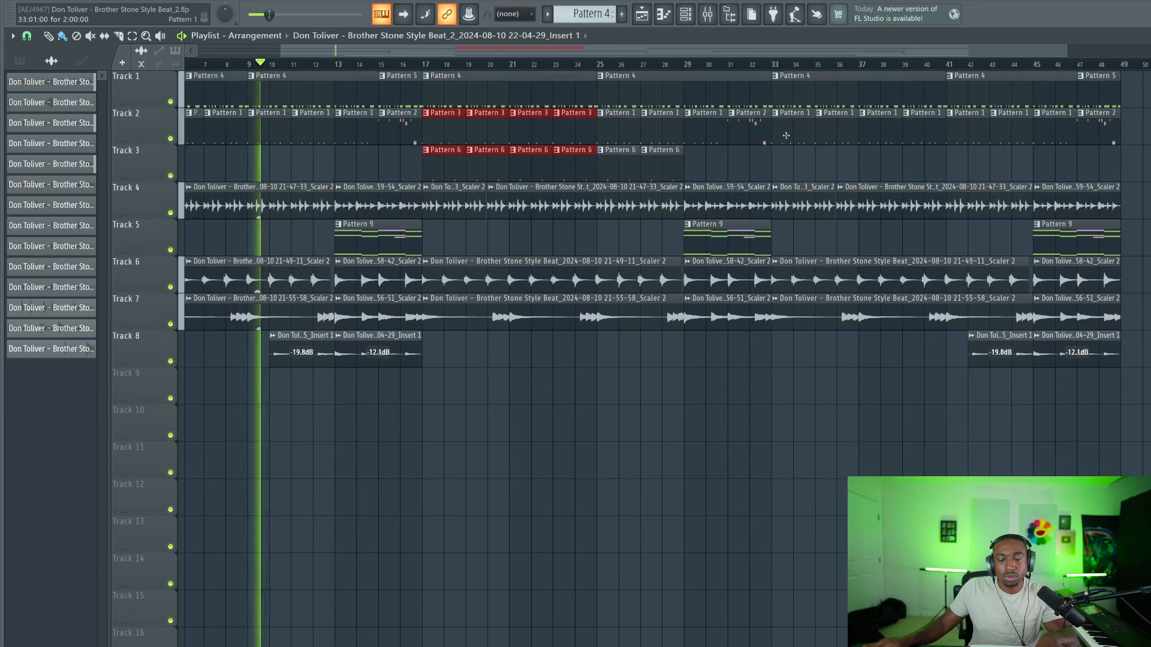
right_click(786, 136)
right_click(837, 133)
right_click(881, 132)
right_click(923, 132)
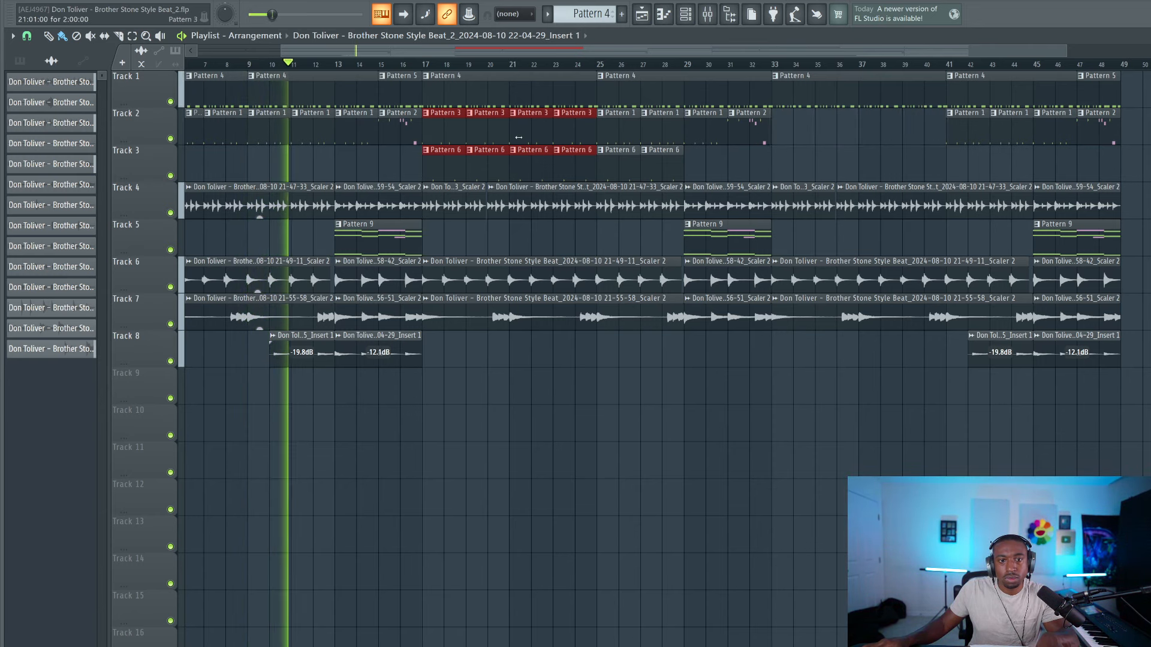
left_click_drag(556, 130, 756, 128)
left_click_drag(575, 129, 912, 134)
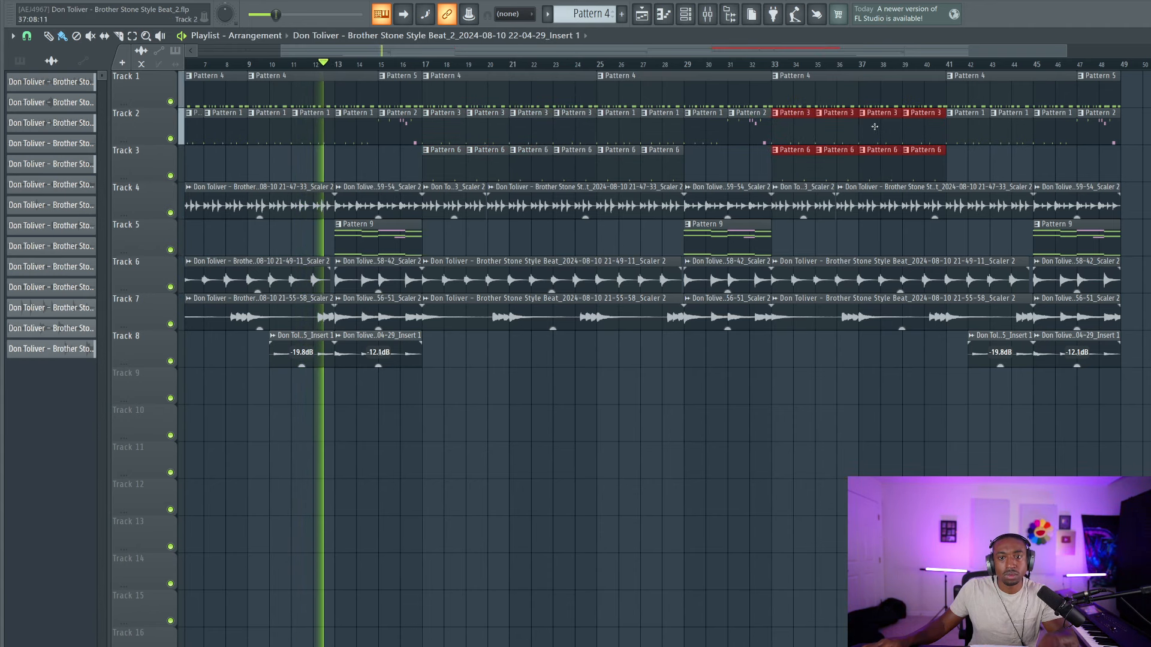
Replace the Pattern 1 clips in bars 41 to 46 with duplicated Pattern 3 and Pattern 6 clips
right_click(1009, 133)
right_click(965, 132)
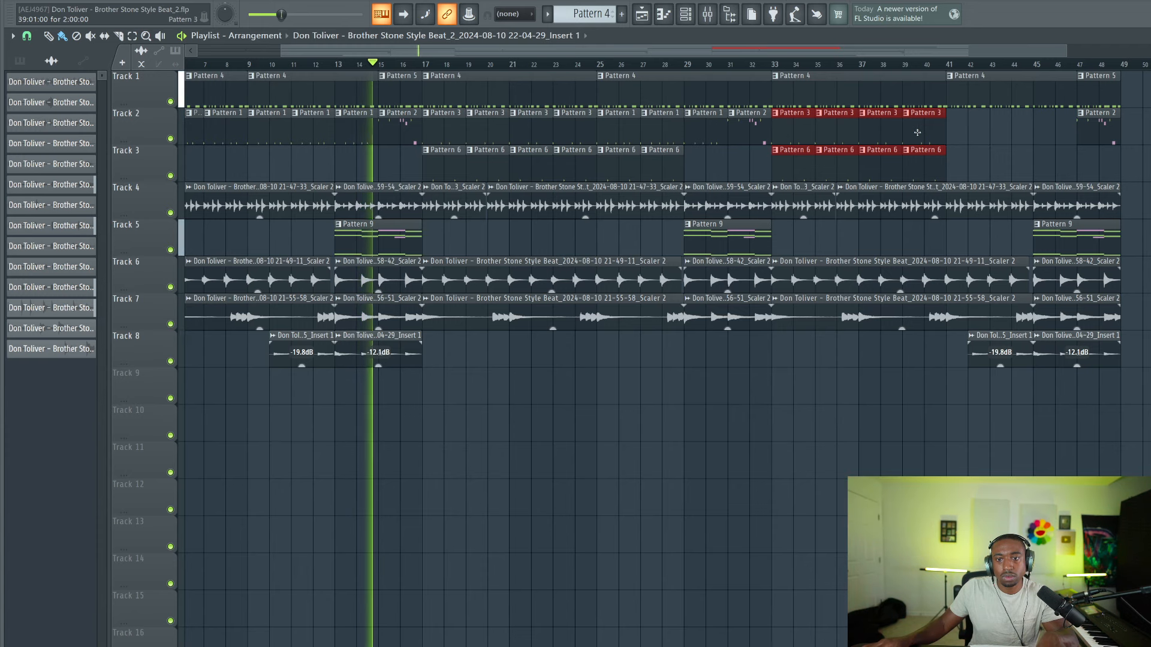
key("ctrl+b")
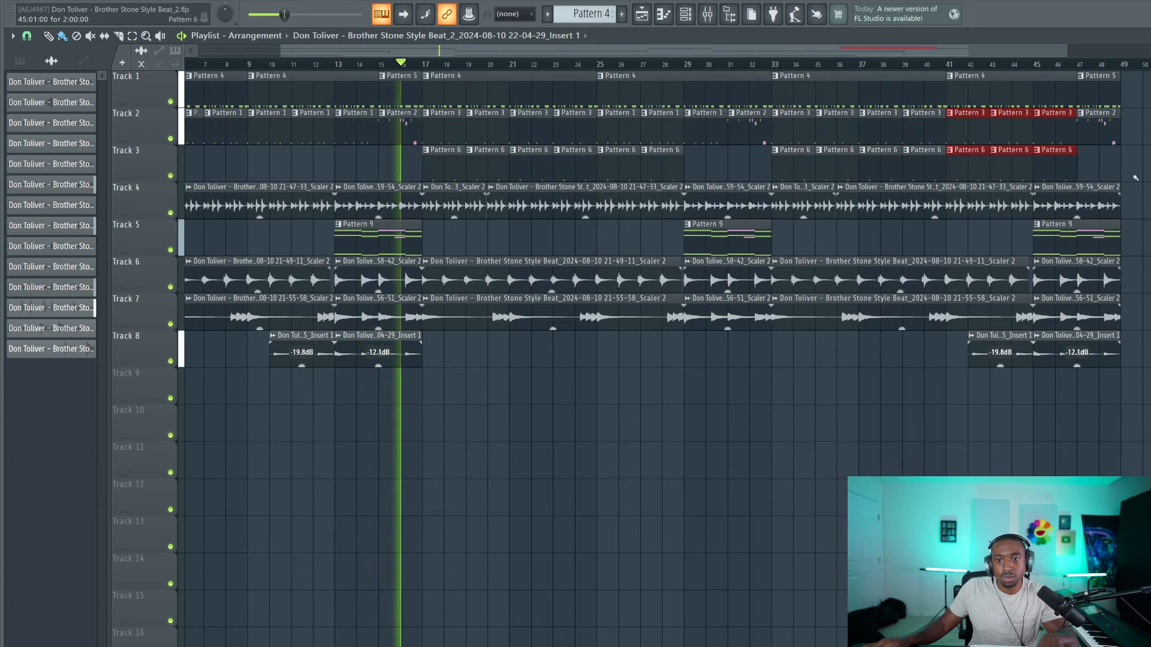
key("ctrl+d")
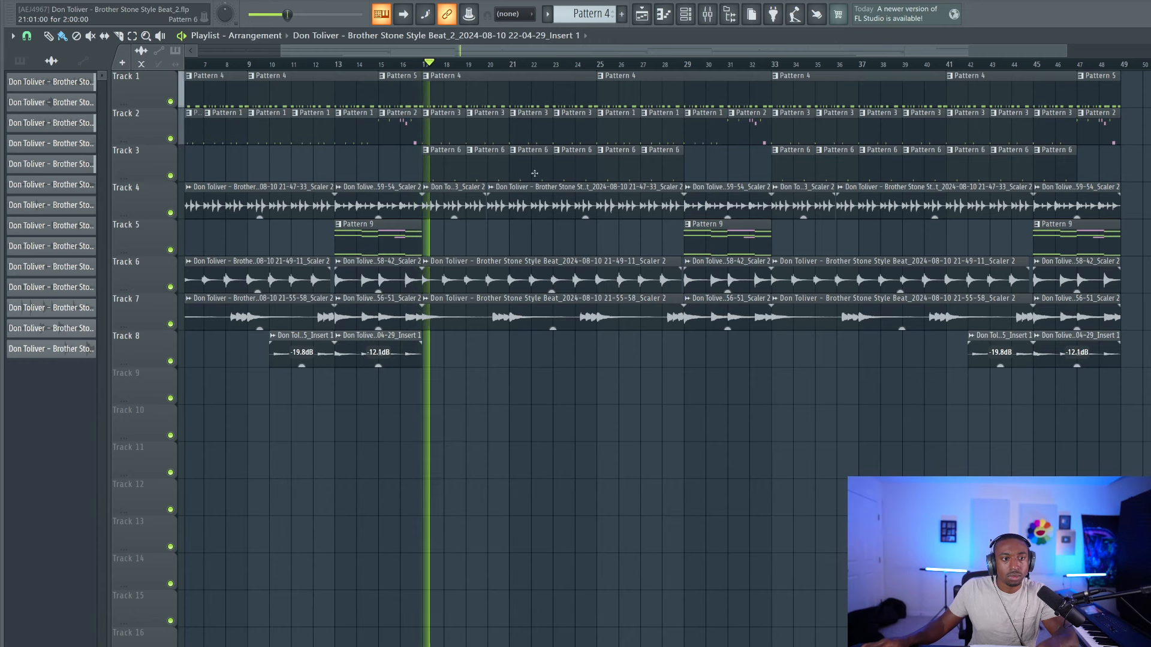
Add a D4 hi-hat roll at the end of bar 8 in Pattern 4's hats using note repeat, and lower its velocity
left_click(688, 16)
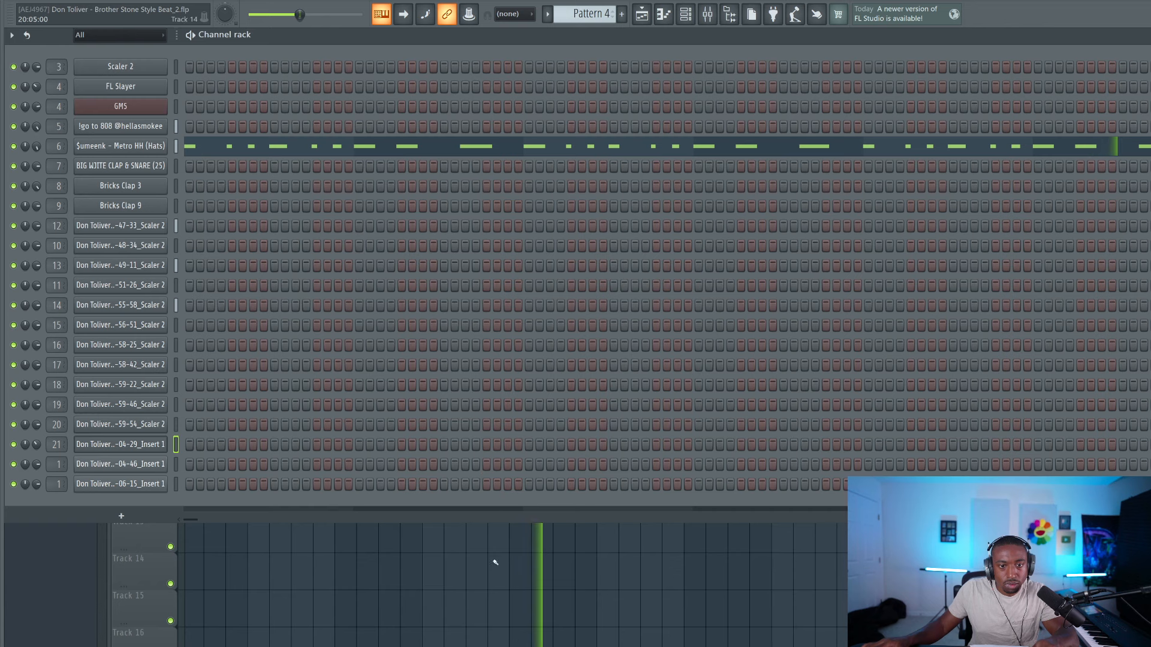
key("F6")
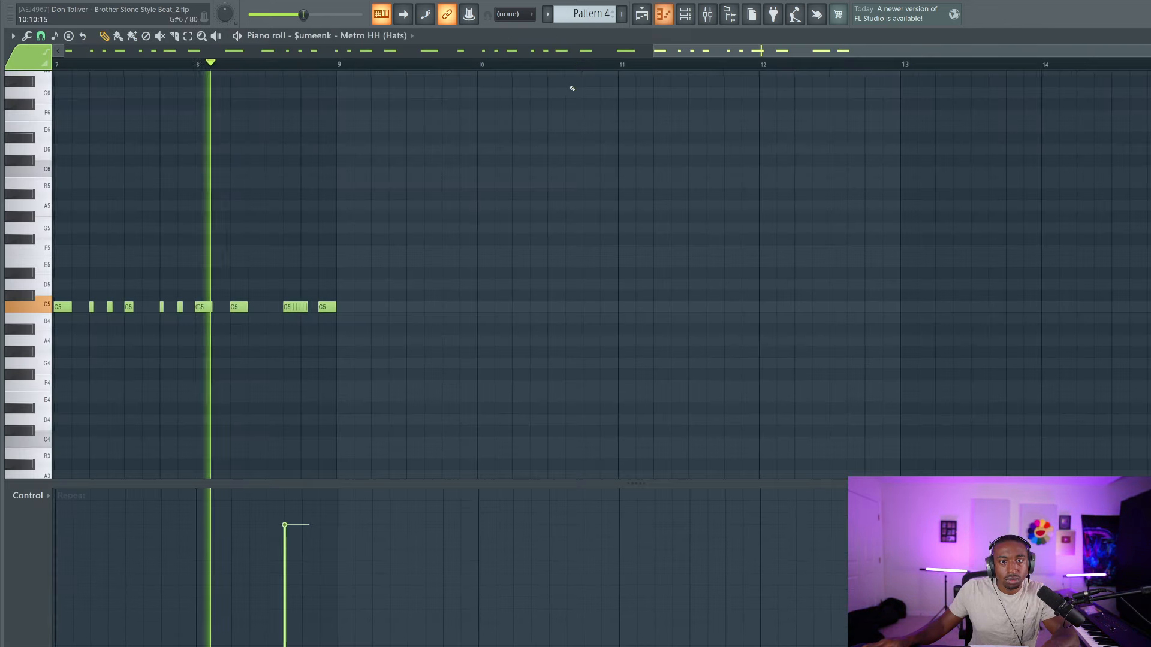
left_click(321, 419)
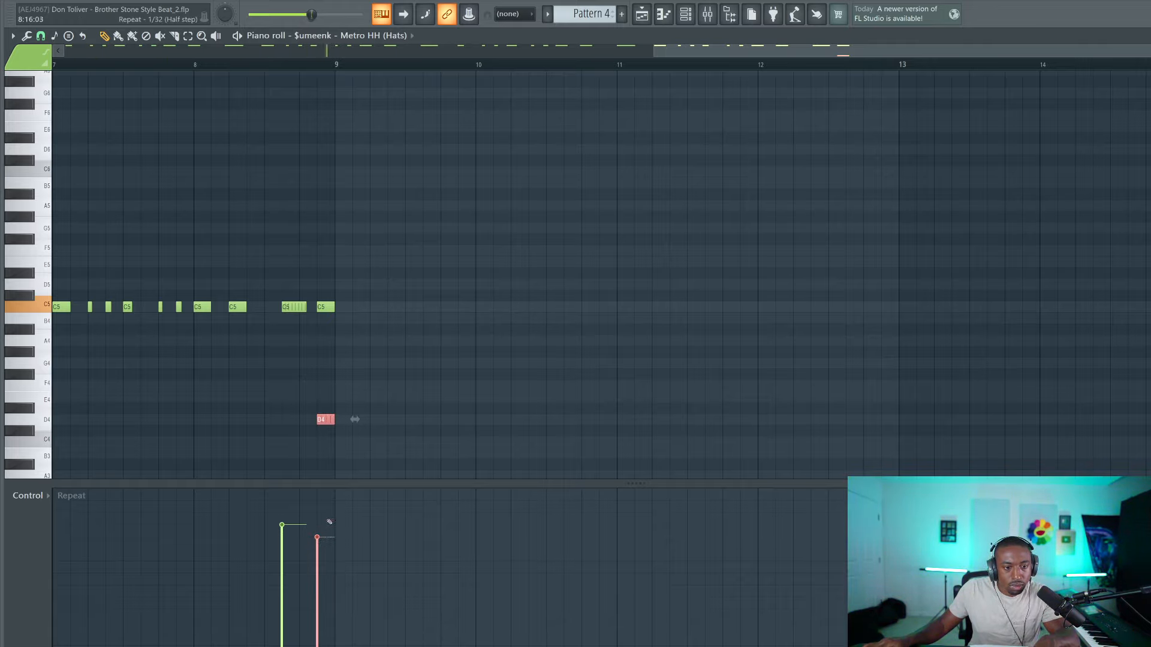
left_click(42, 496)
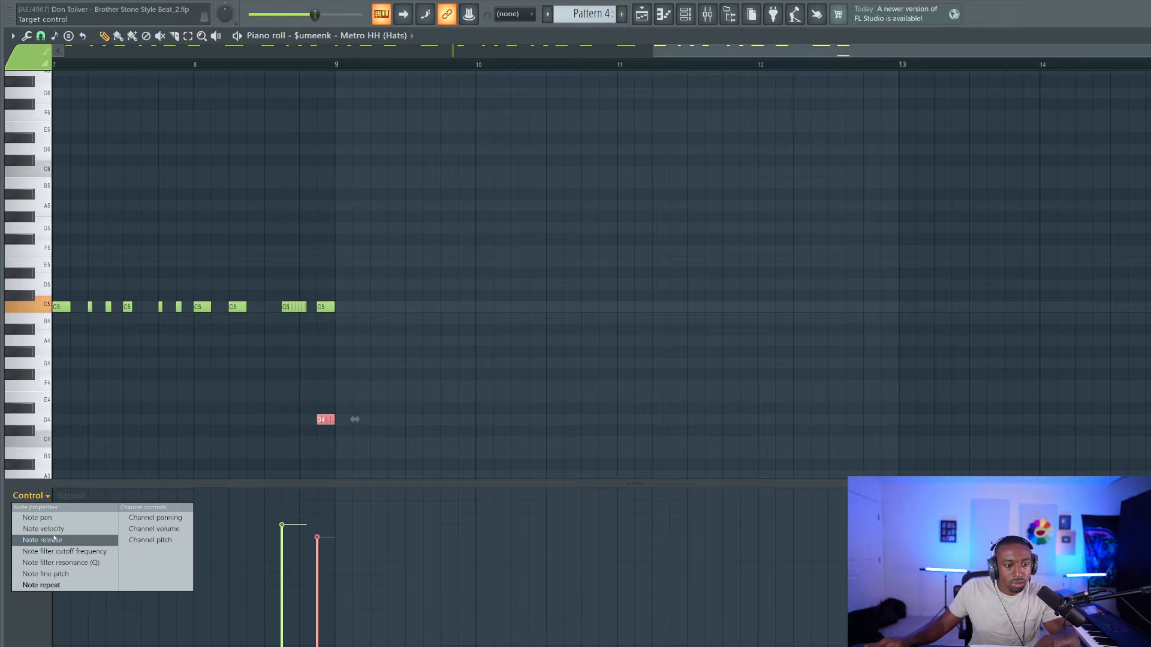
left_click(52, 538)
left_click(36, 497)
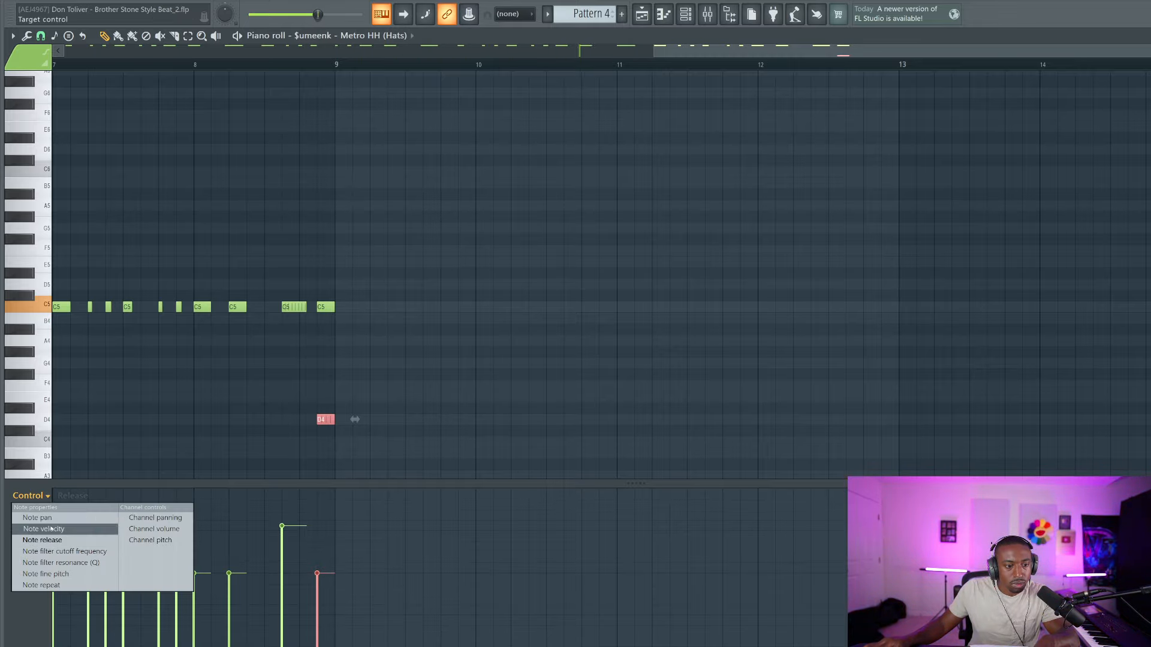
left_click(51, 529)
key("space")
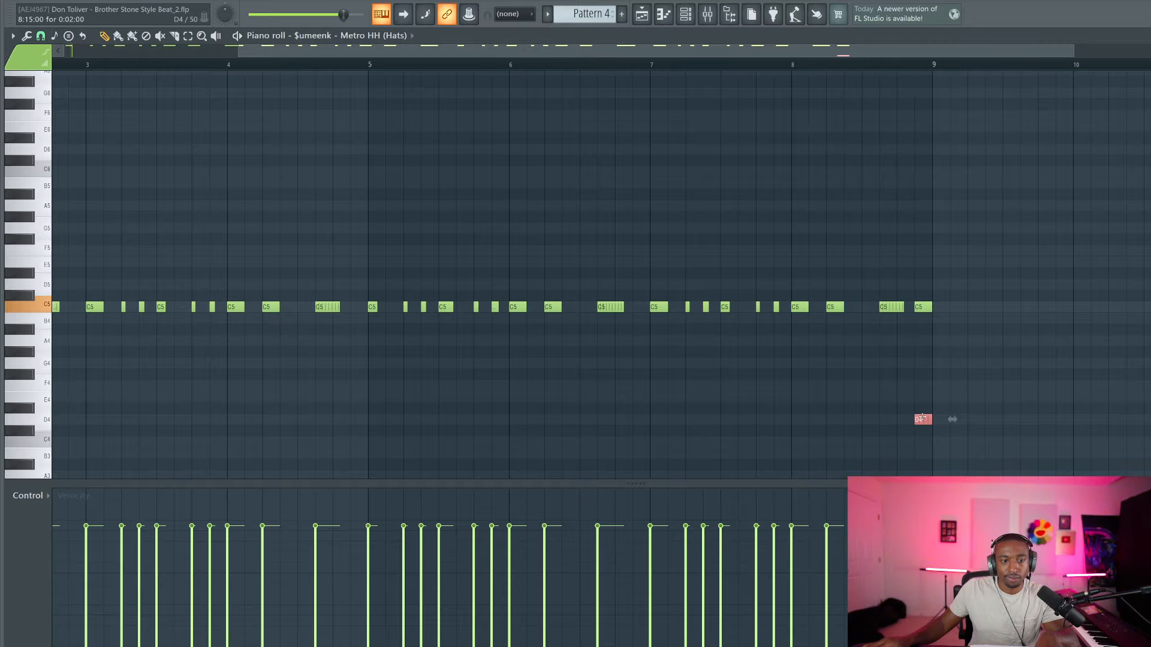
Add a matching D4 hi-hat roll at the end of bar 4, return to the playlist and save the project
left_click(606, 419)
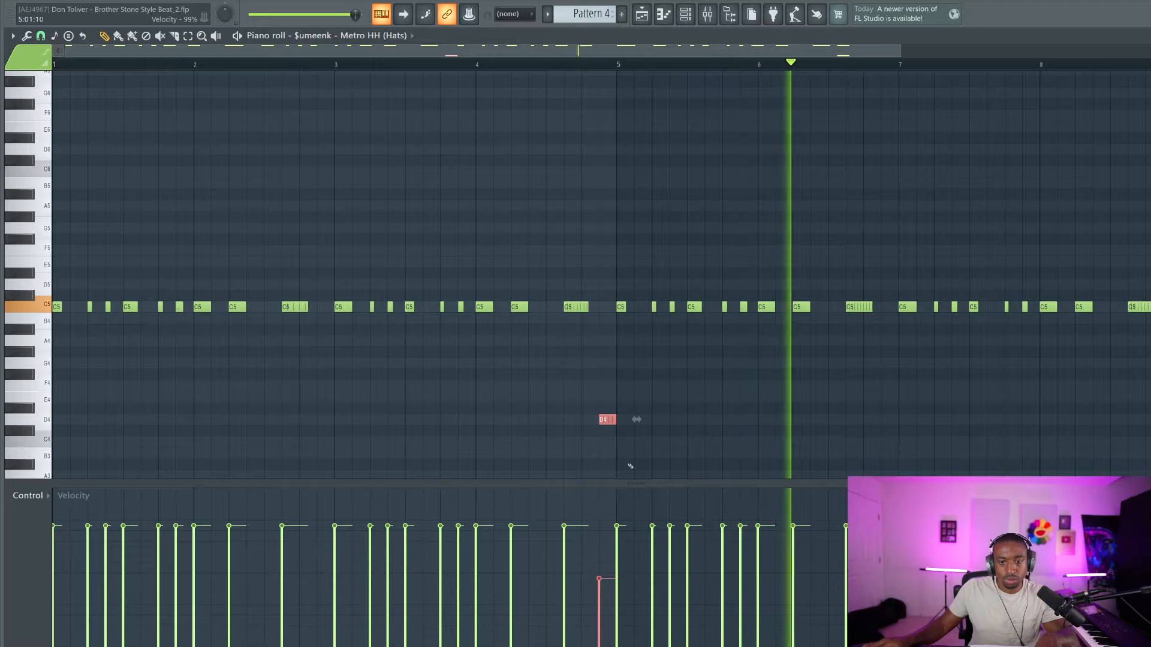
key("space")
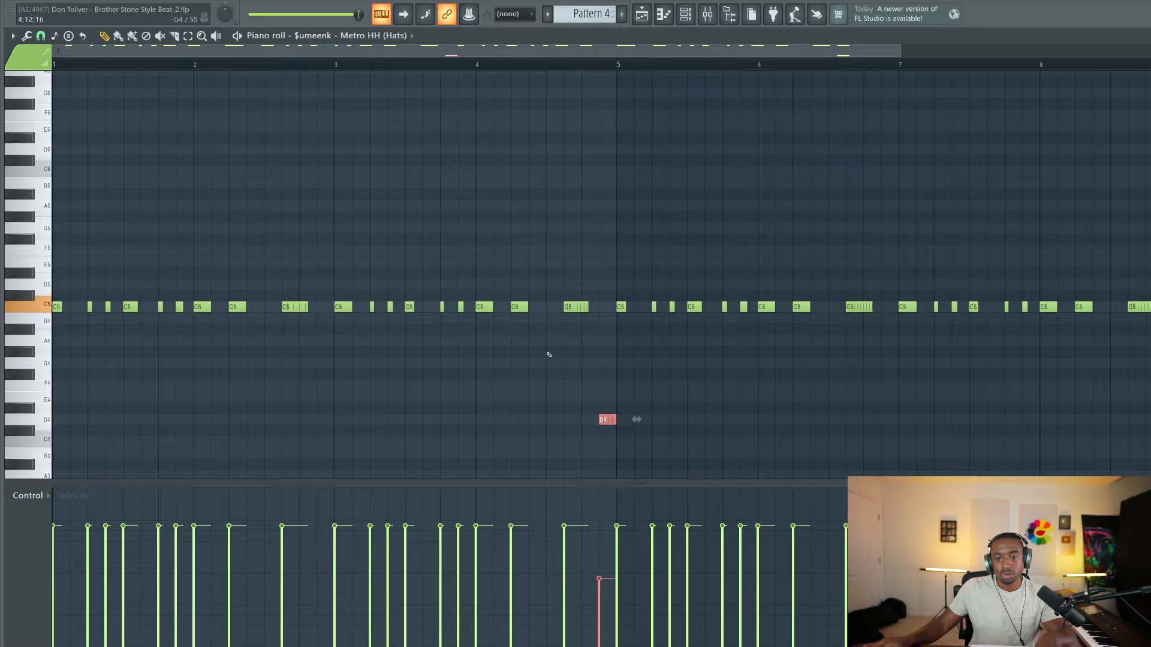
left_click(643, 18)
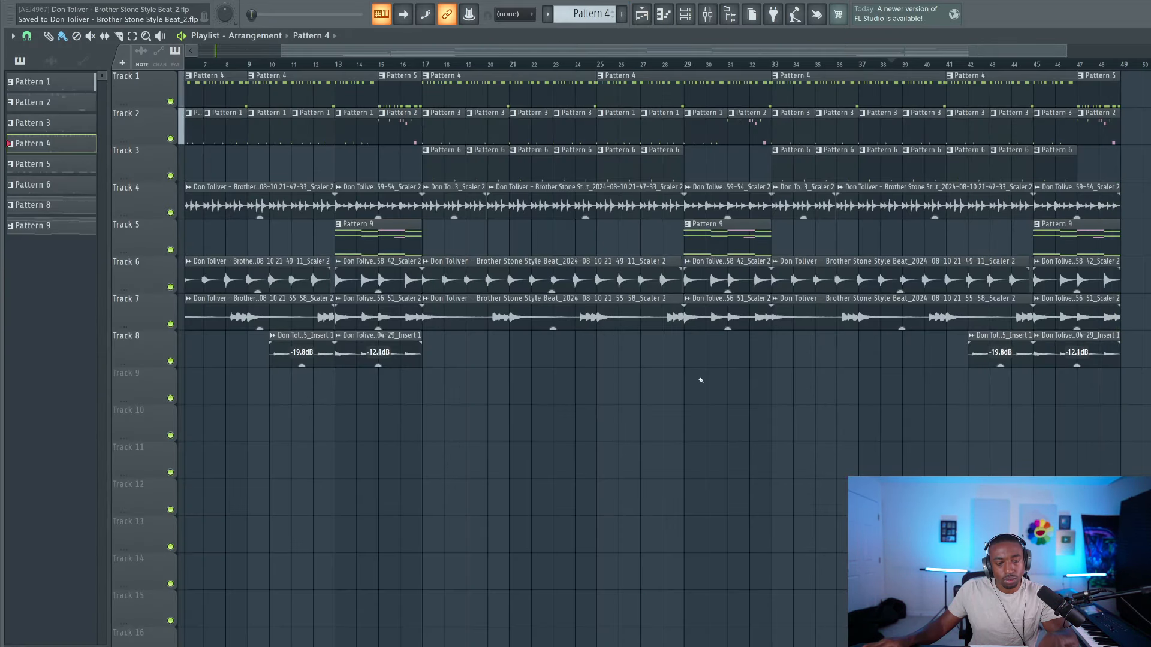
Try adding repeated C5 hi-hat notes near the start of bars 1, 3 and 5 in Pattern 4's hats
key("space")
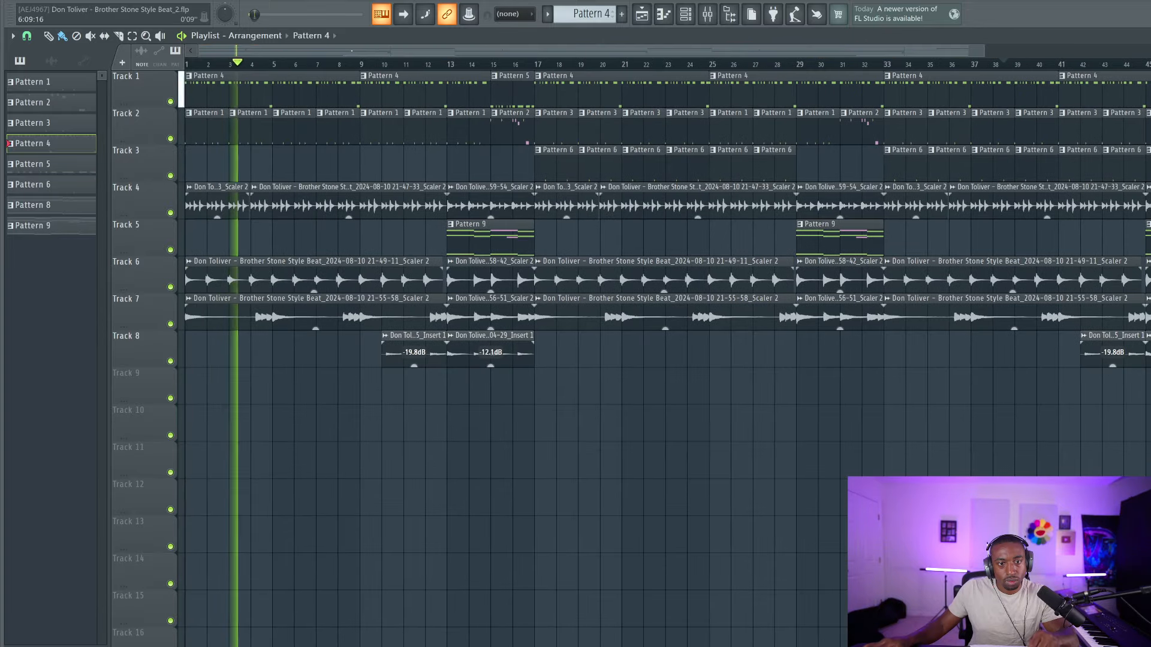
key("F6")
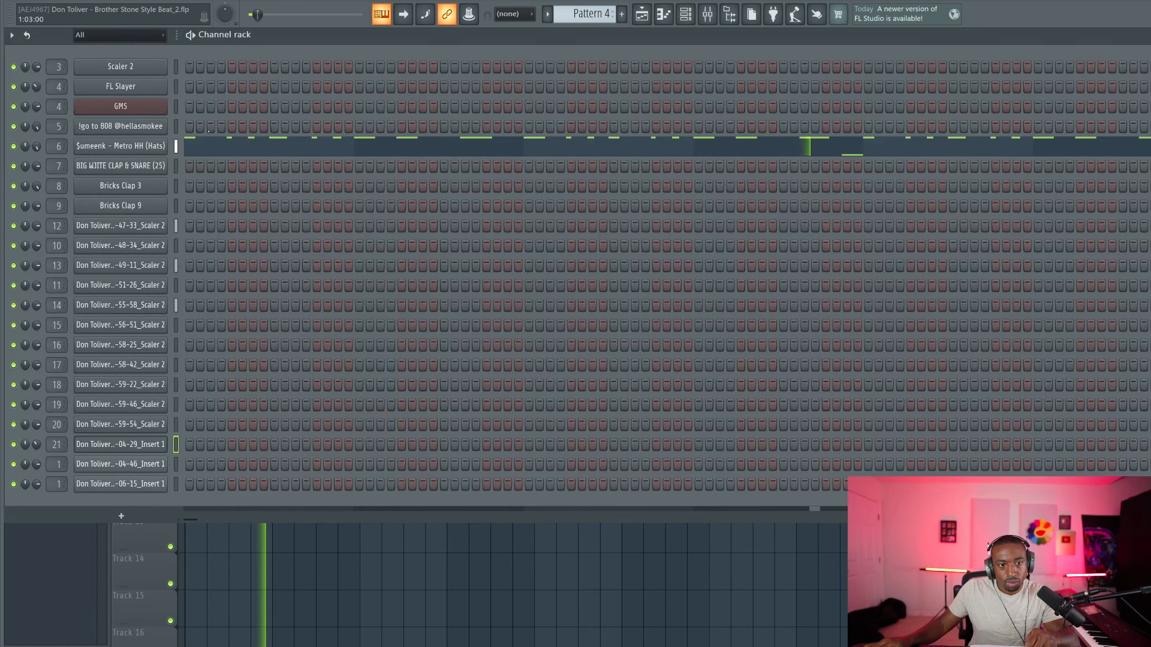
left_click(208, 148)
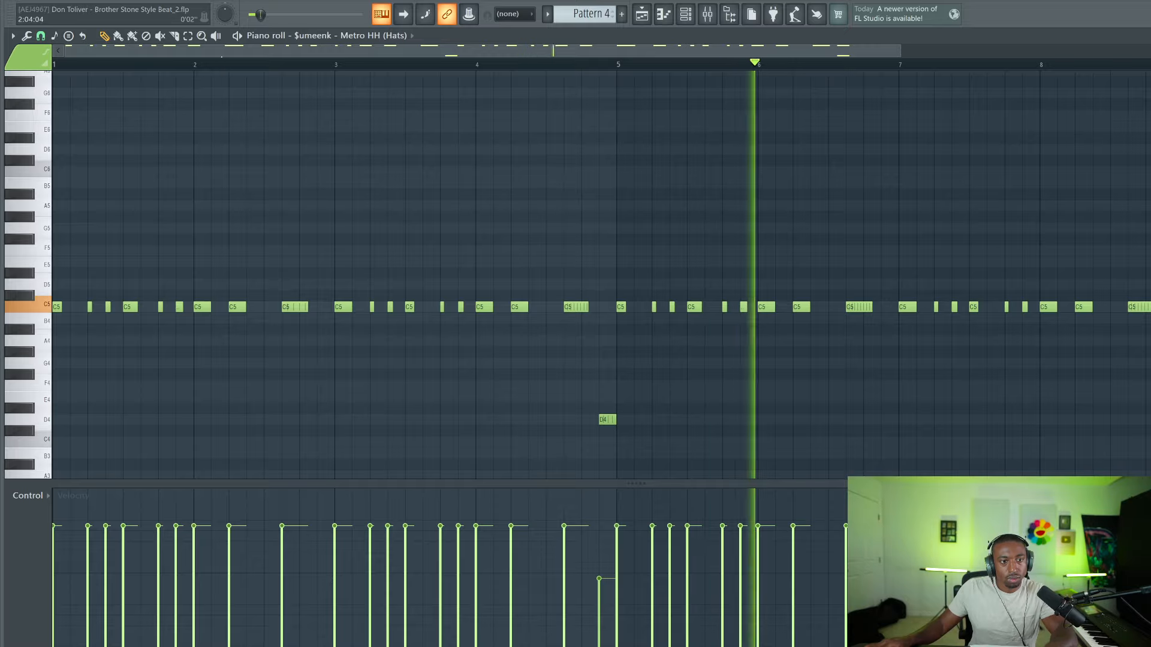
left_click(72, 307)
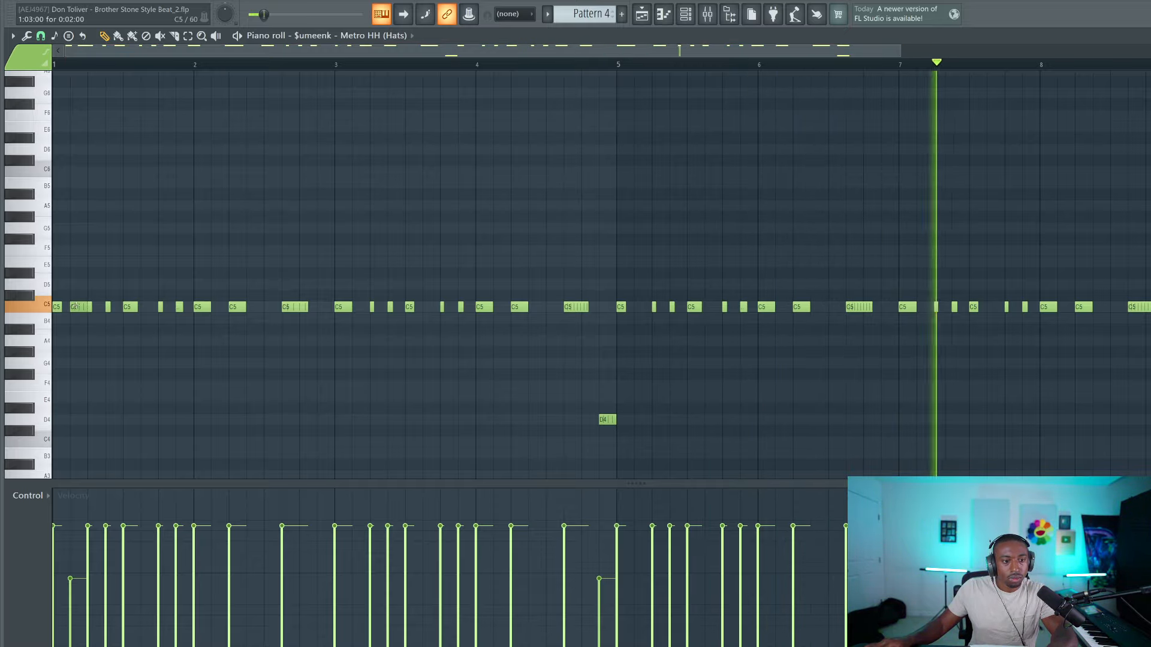
left_click(30, 495)
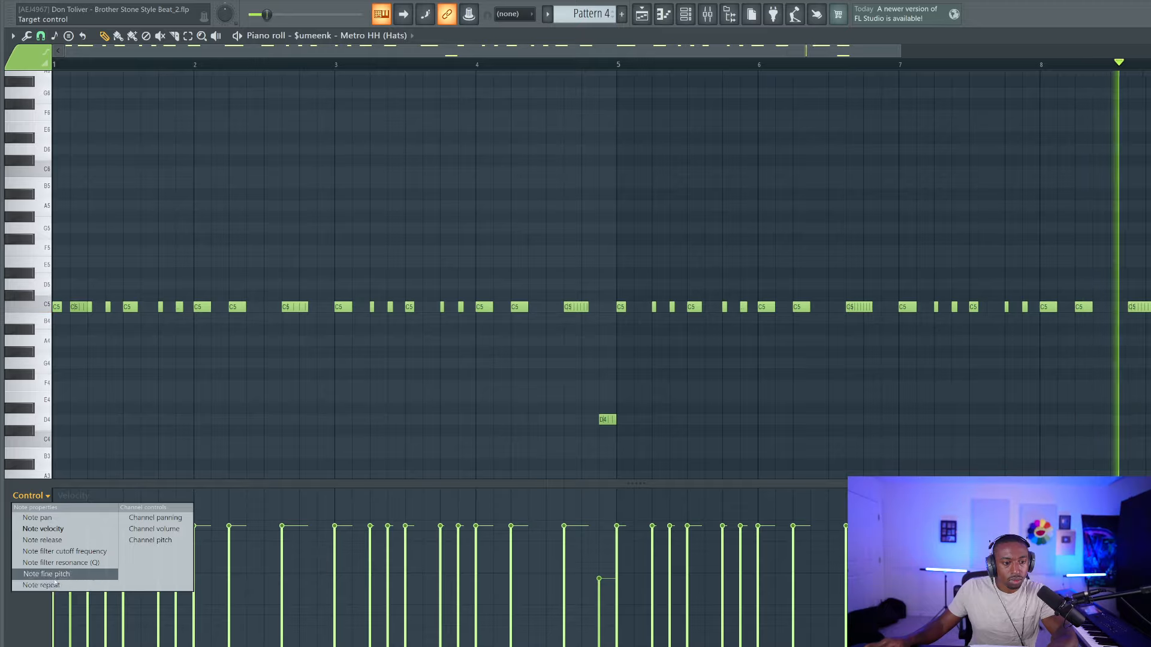
left_click(58, 585)
left_click_drag(85, 623, 72, 646)
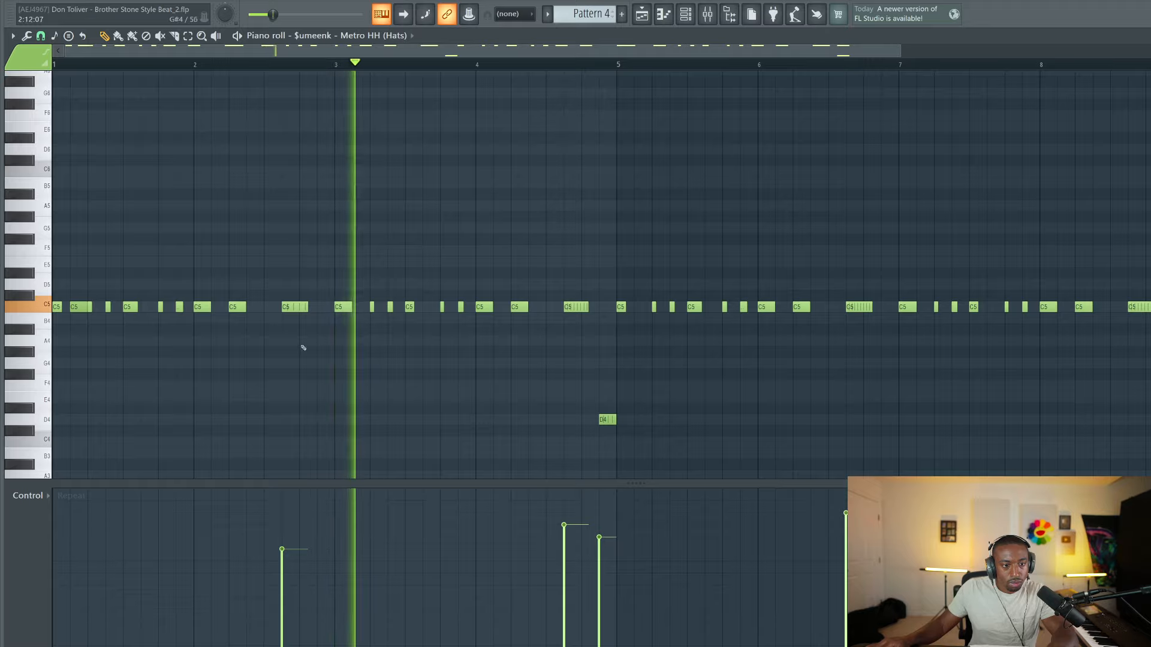
left_click(359, 307)
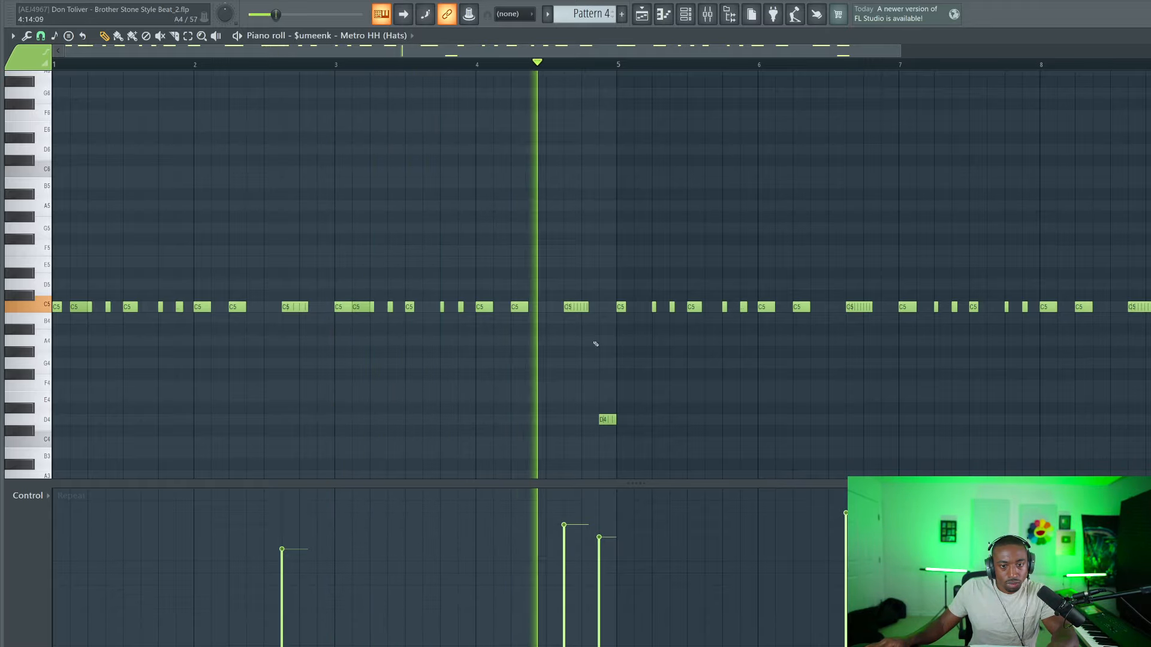
left_click(638, 308)
Delete the extra C5 roll notes from bars 5, 3 and 1 of the hats and return to the playlist
right_click(637, 308)
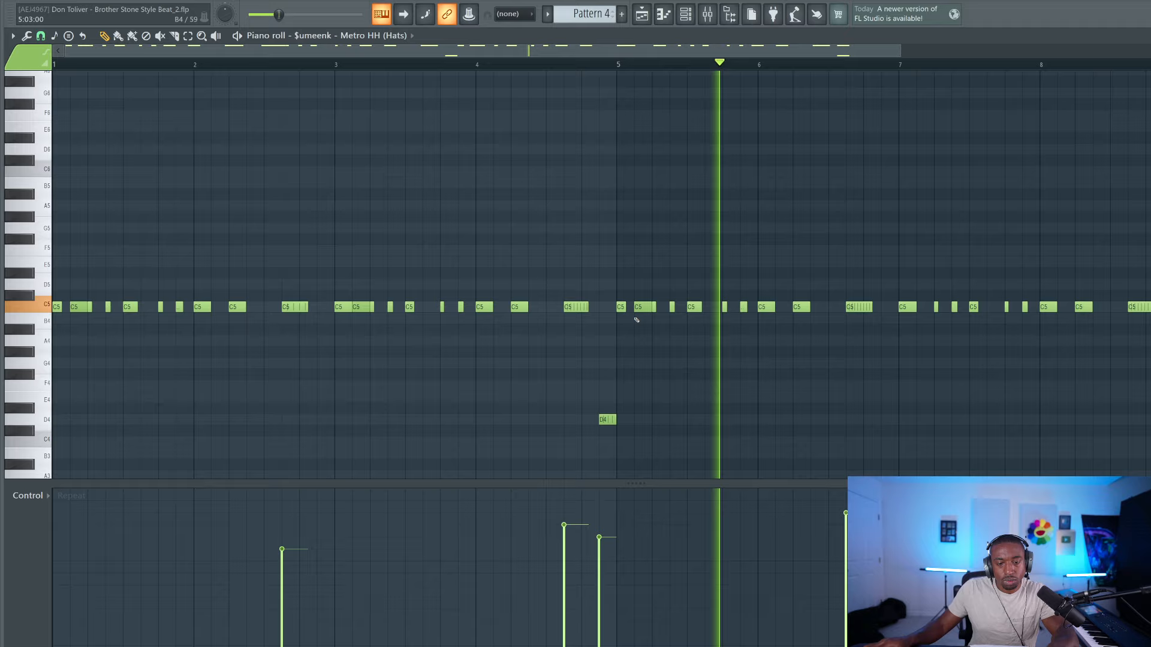
right_click(361, 307)
key("space")
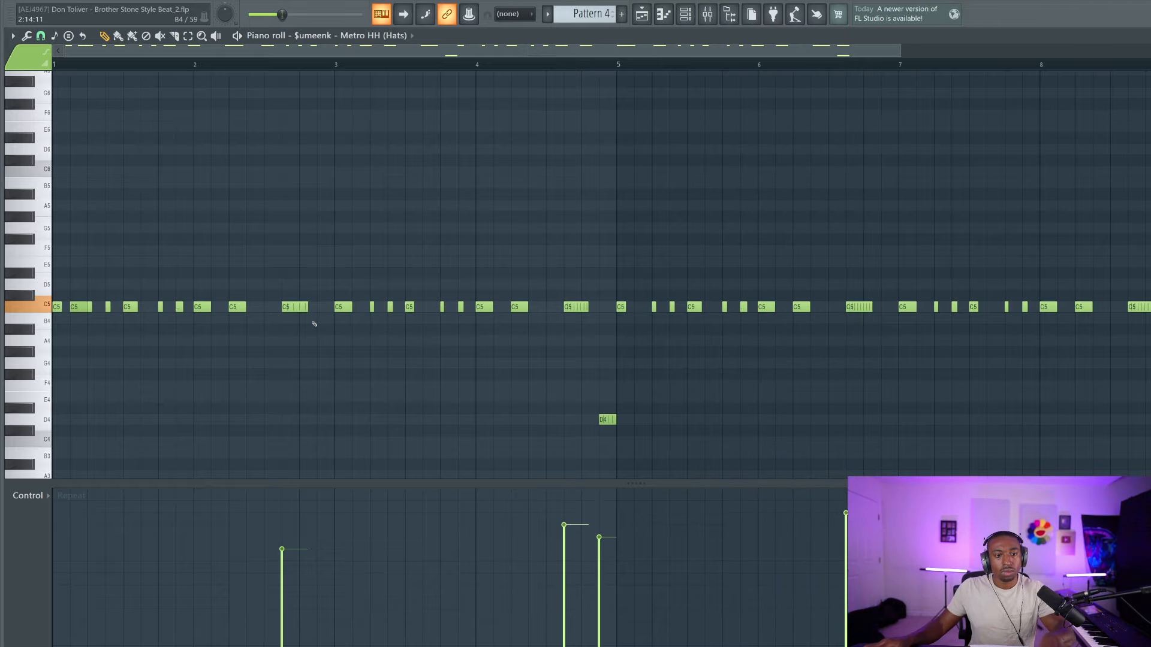
right_click(72, 307)
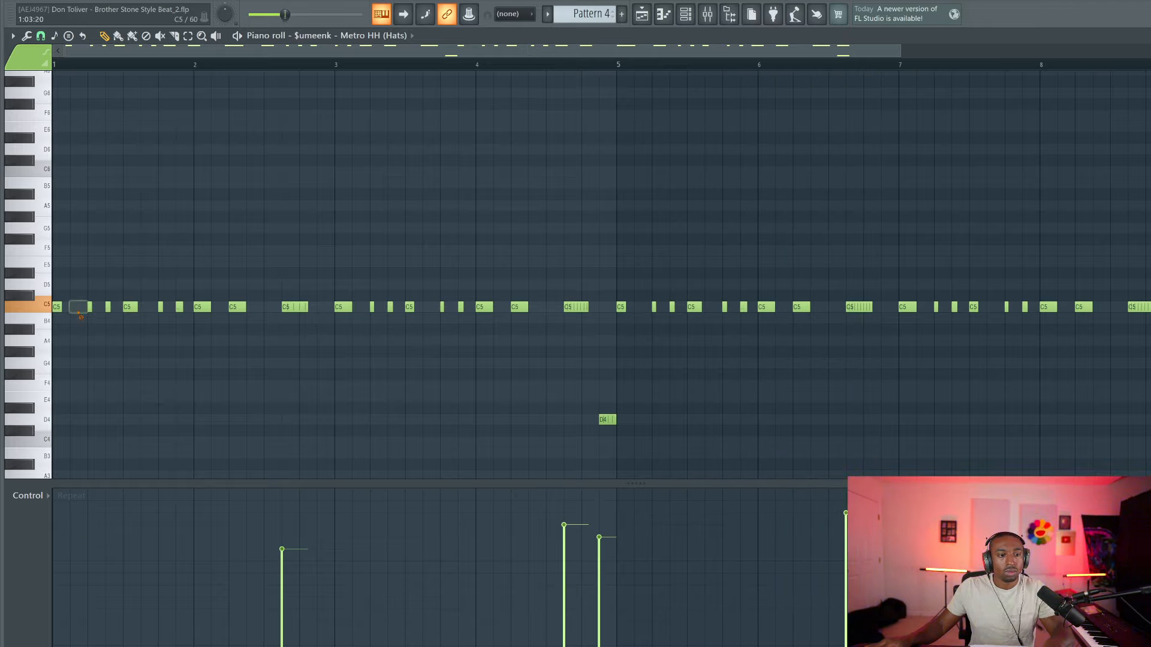
key("Escape")
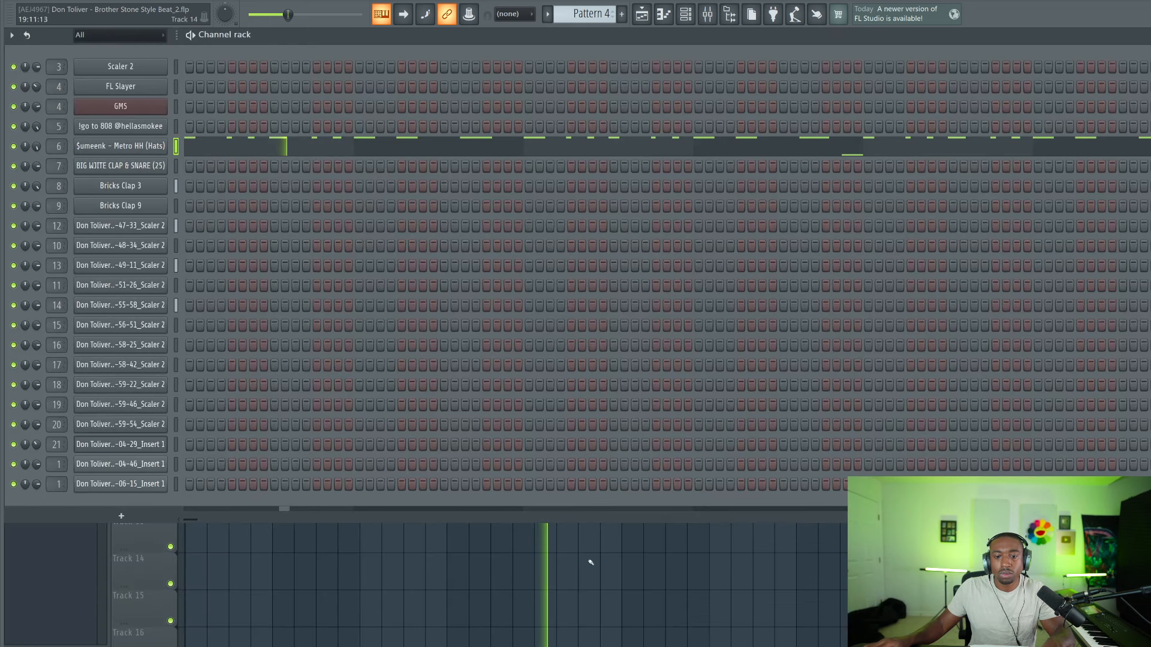
key("Escape")
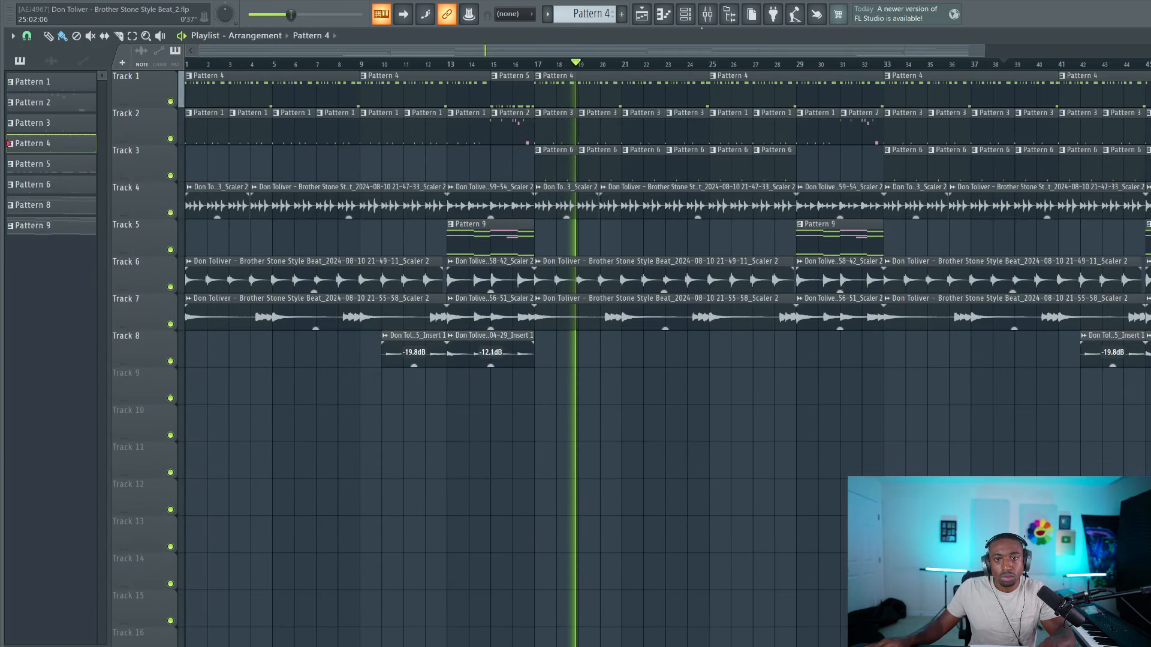
Check the Gold Clip plugin on the Master mixer track during playback
left_click(699, 20)
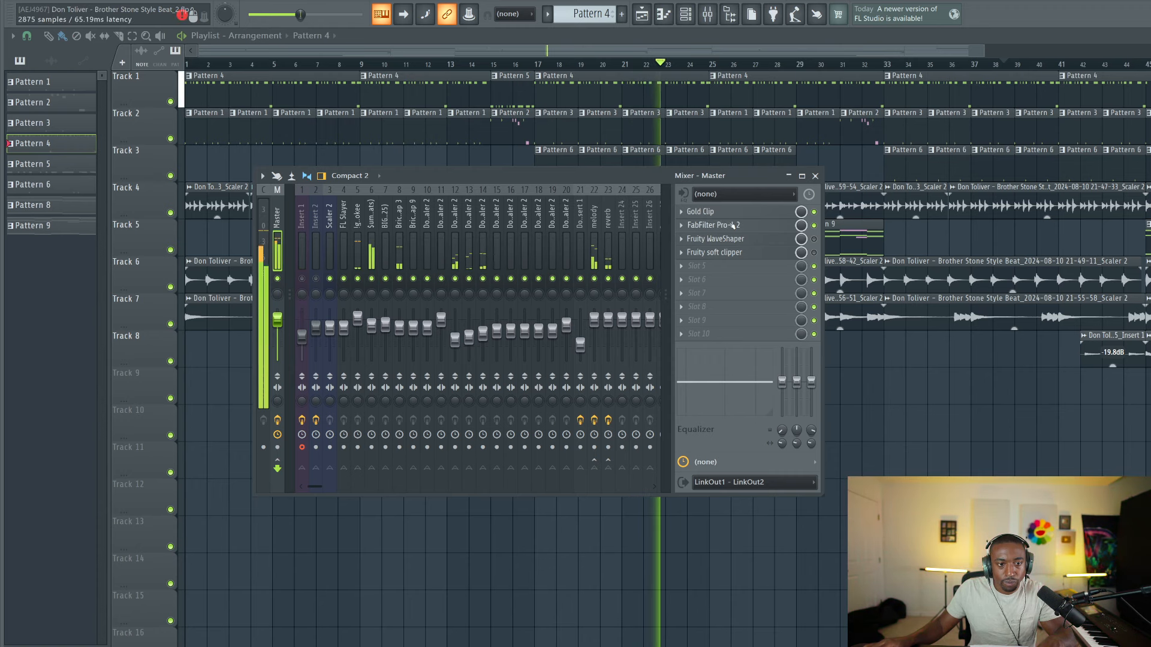
left_click(729, 213)
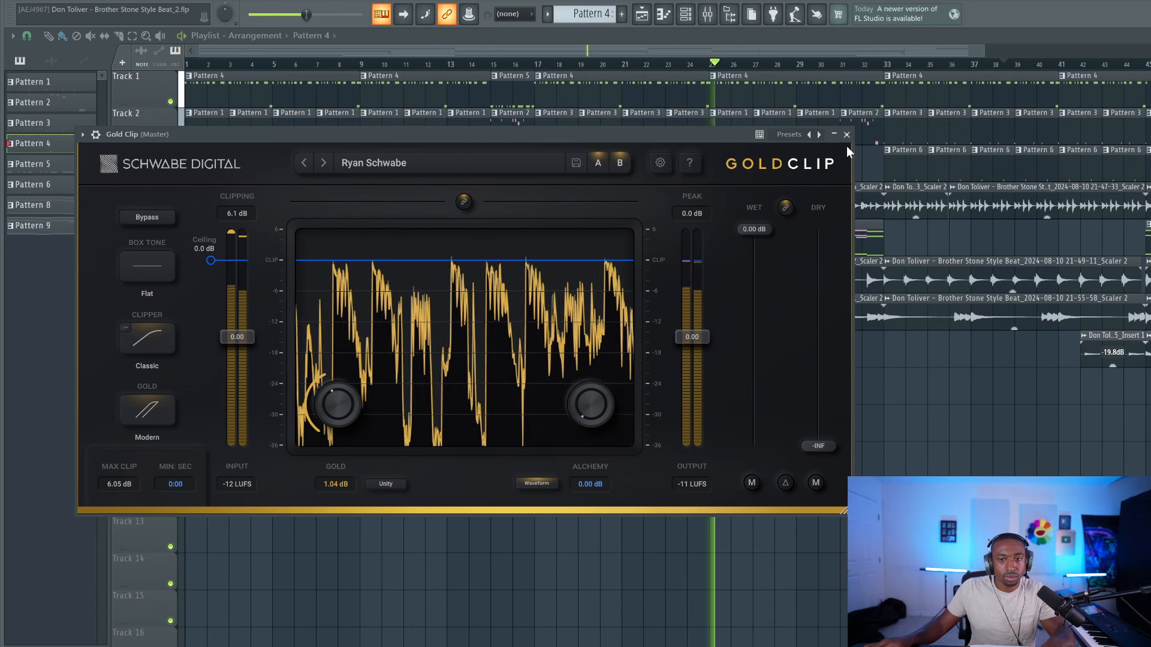
key("Escape")
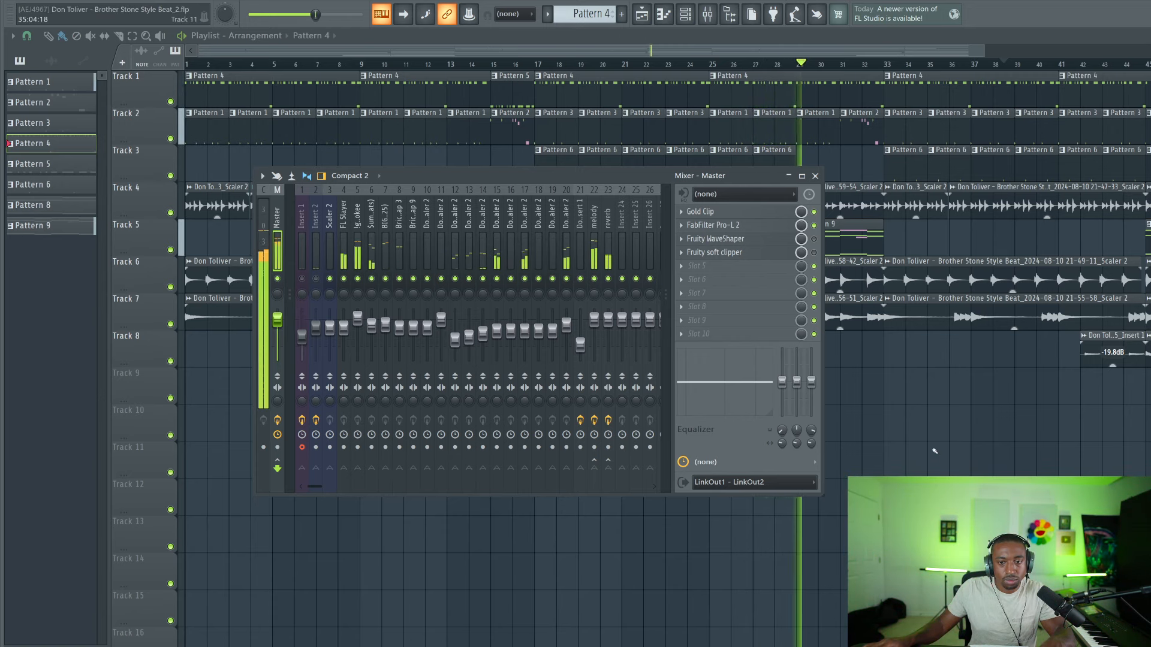
key("F9")
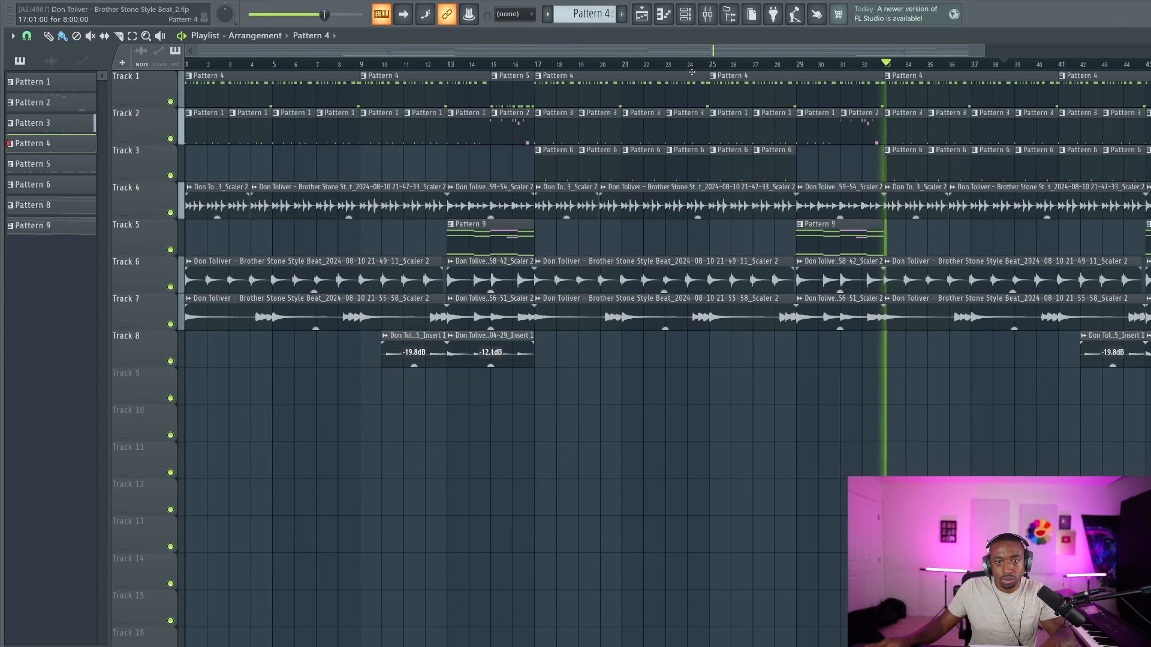
Raise the Bricks Clap 3 channel's volume multiplier to 115% and return to the playlist
scroll(689, 66, "down", 3)
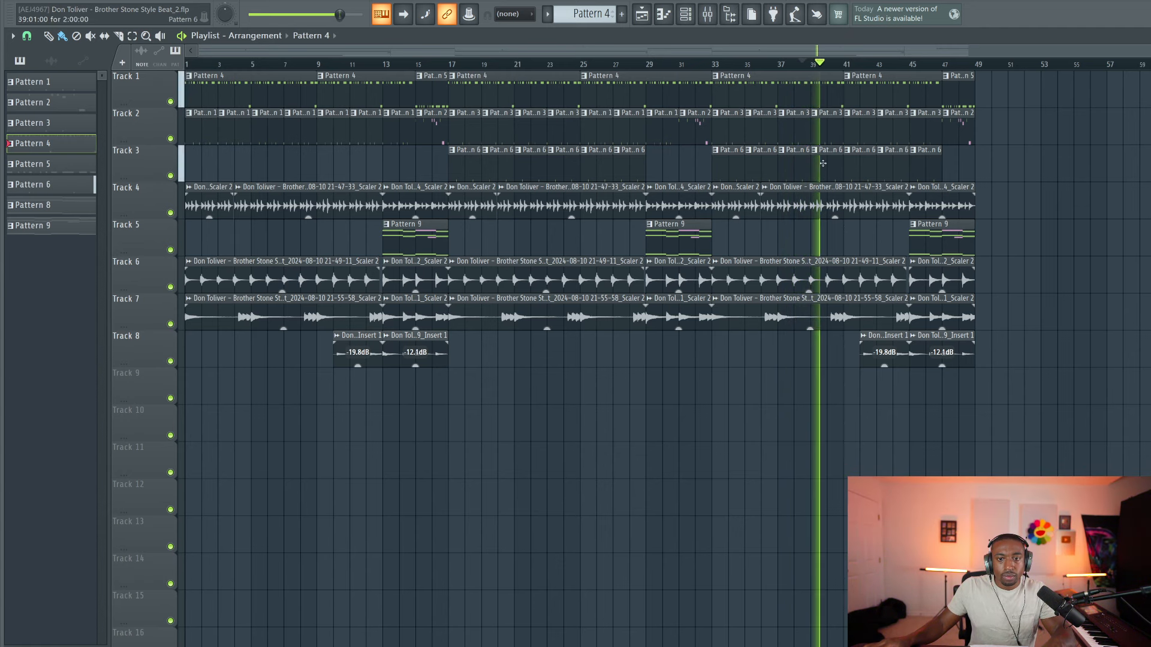
left_click(685, 13)
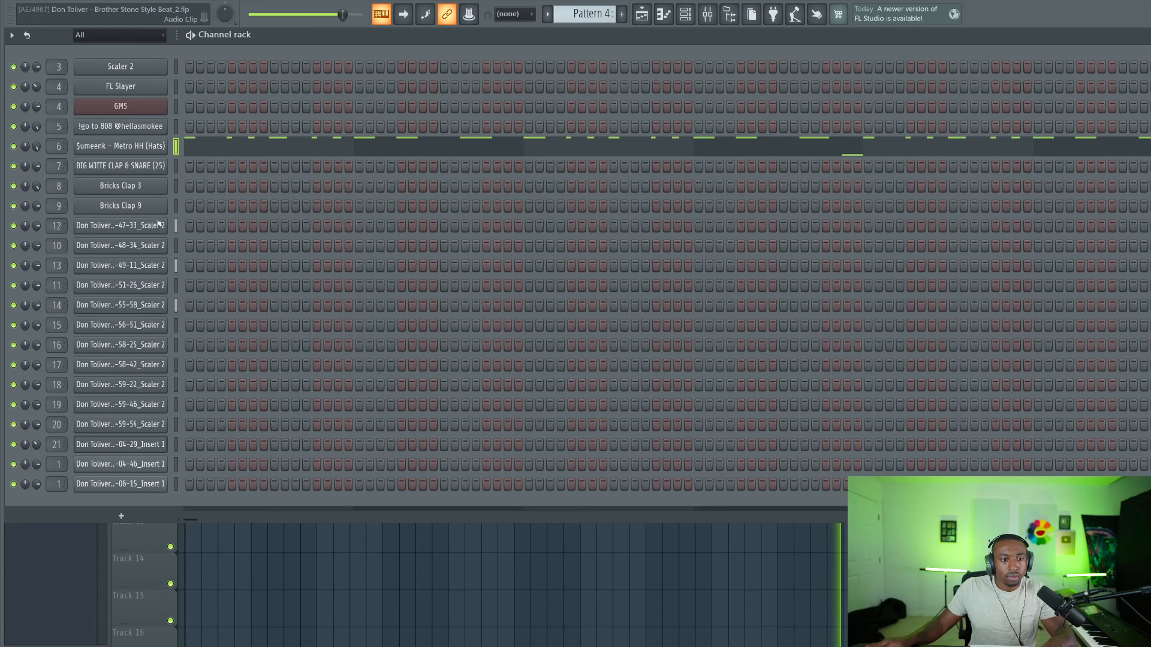
left_click(122, 188)
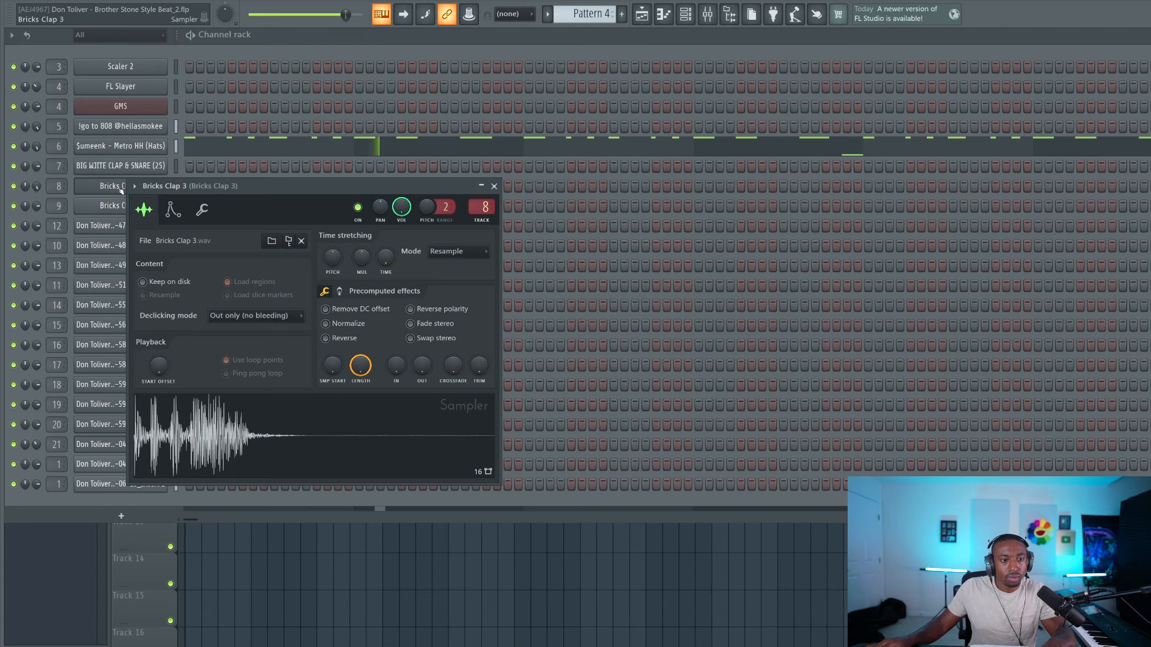
left_click(202, 210)
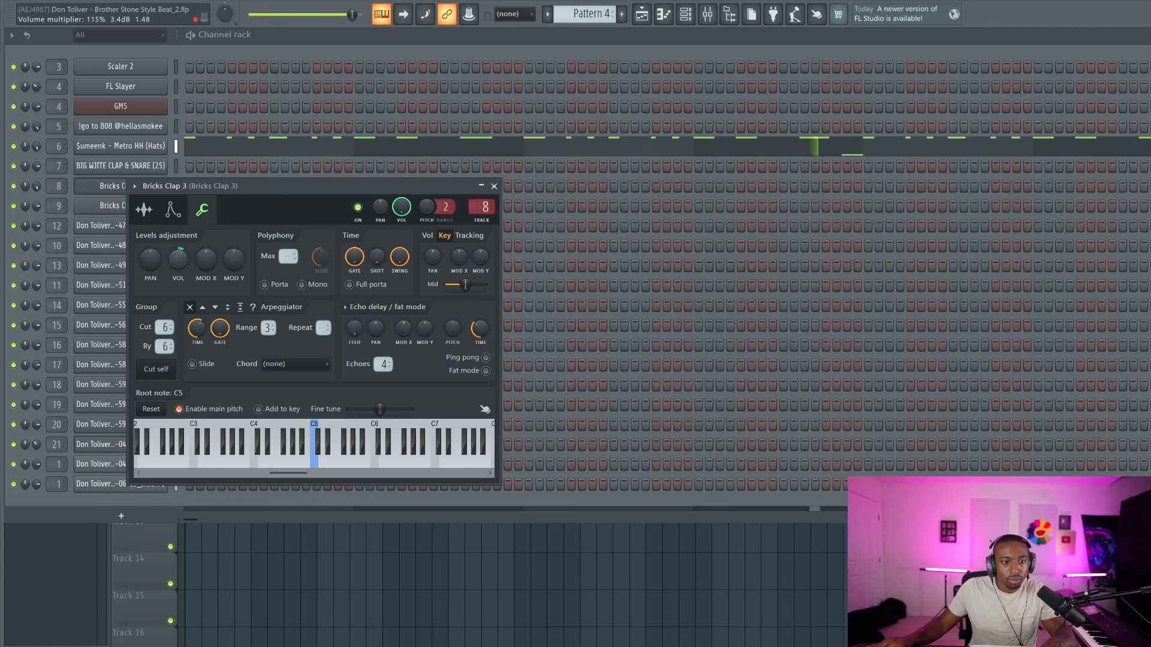
key("F6")
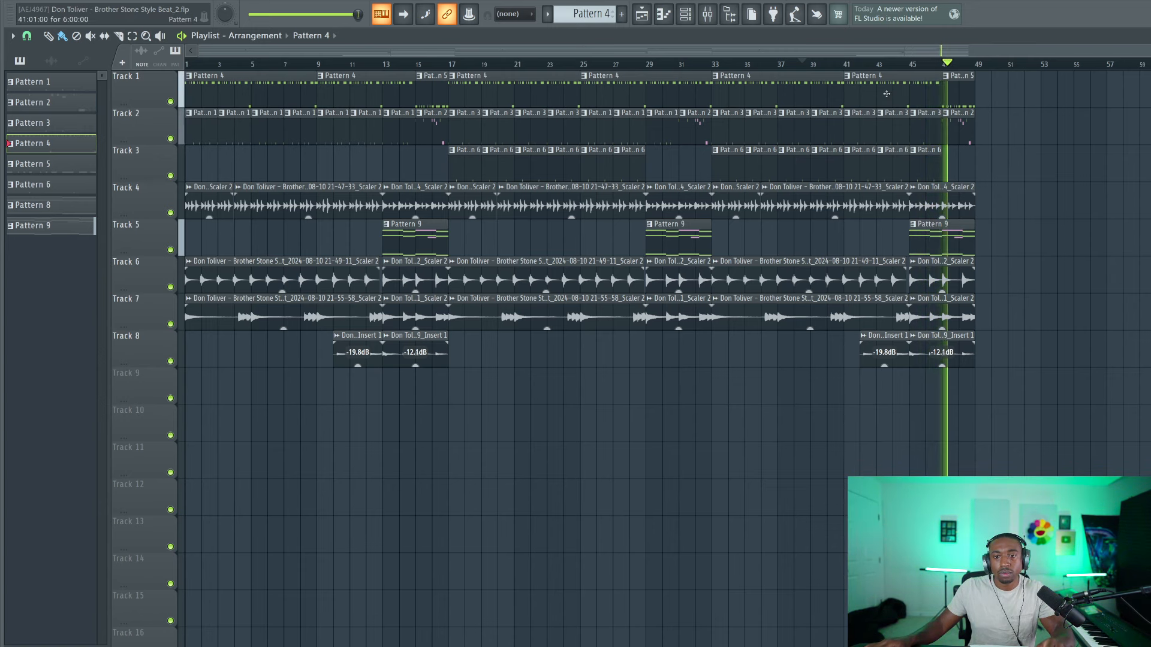
Check the 808 channel's sampler settings and return to the playlist
left_click(680, 18)
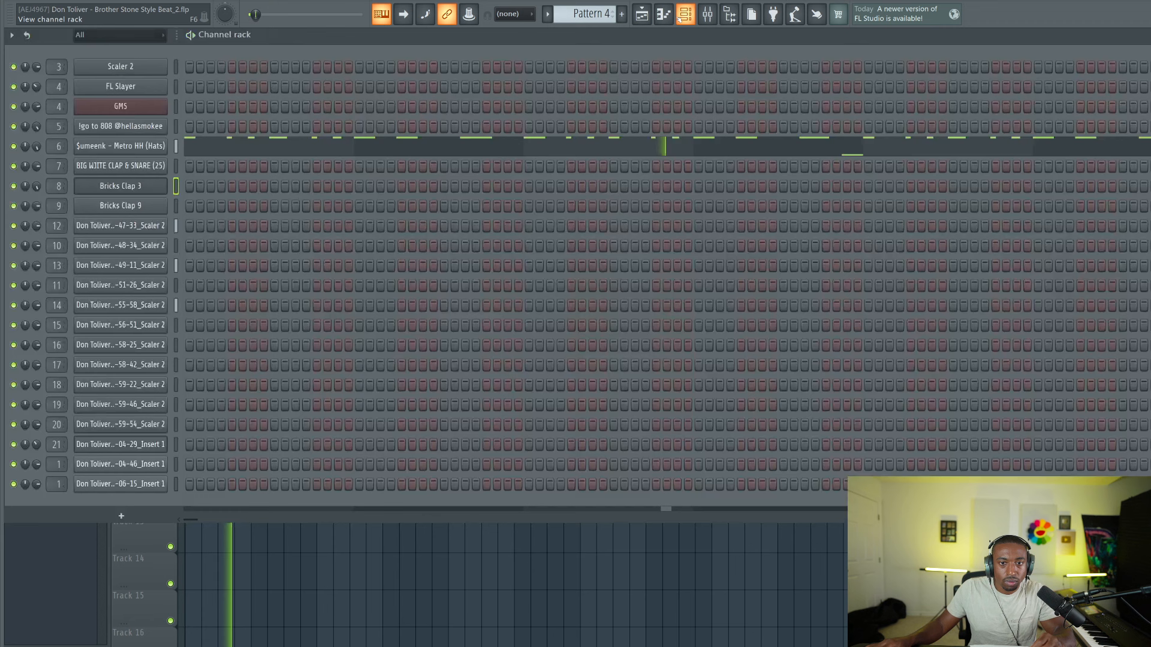
left_click(146, 128)
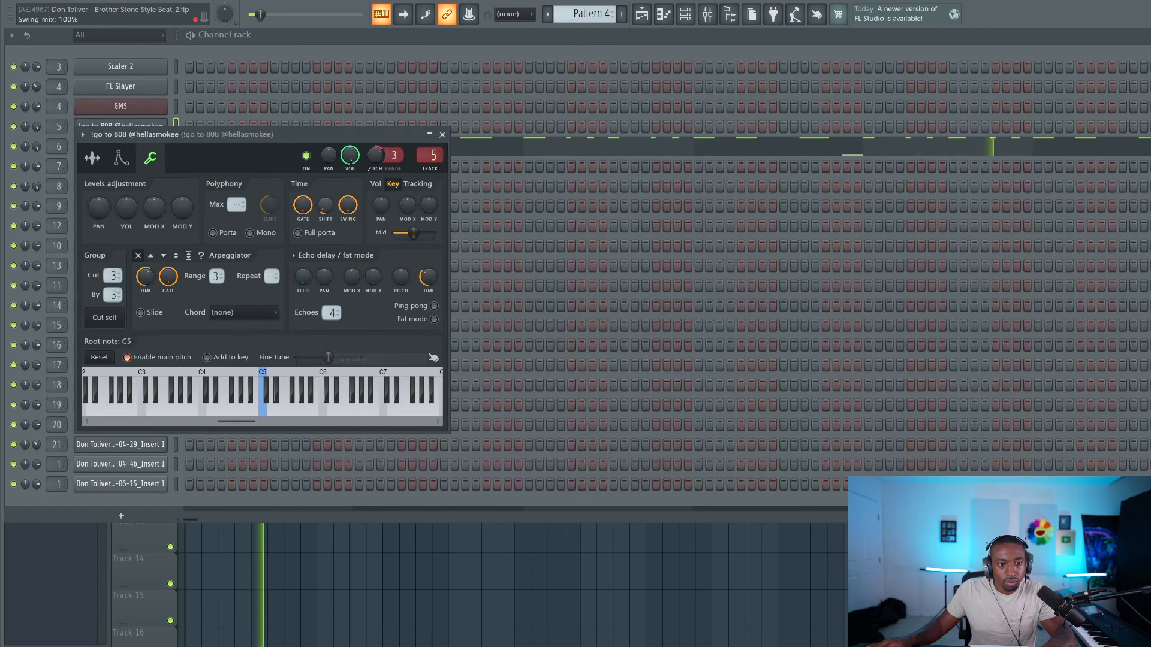
left_click(443, 134)
key("F6")
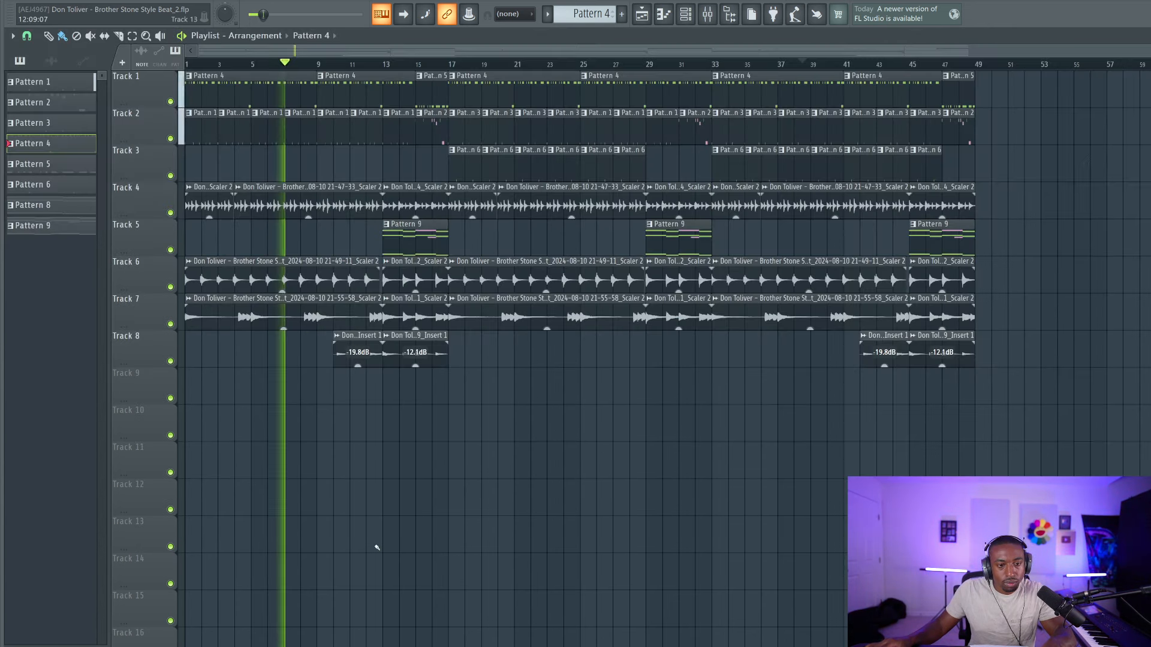
scroll(232, 67, "up", 5)
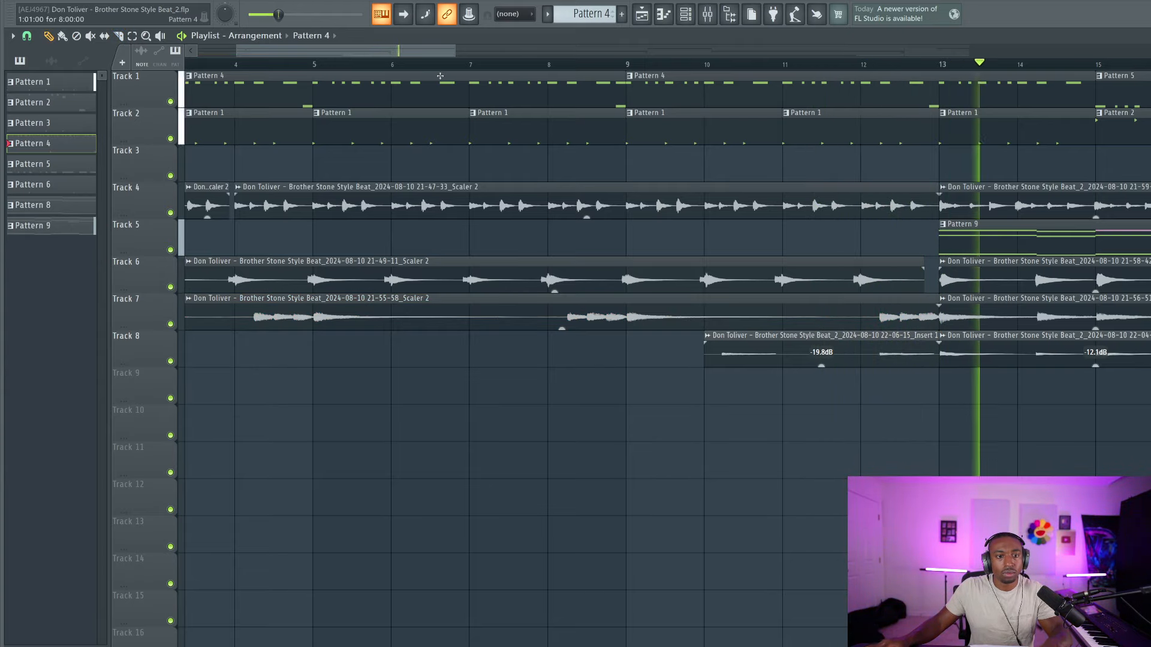
scroll(432, 64, "down", 6)
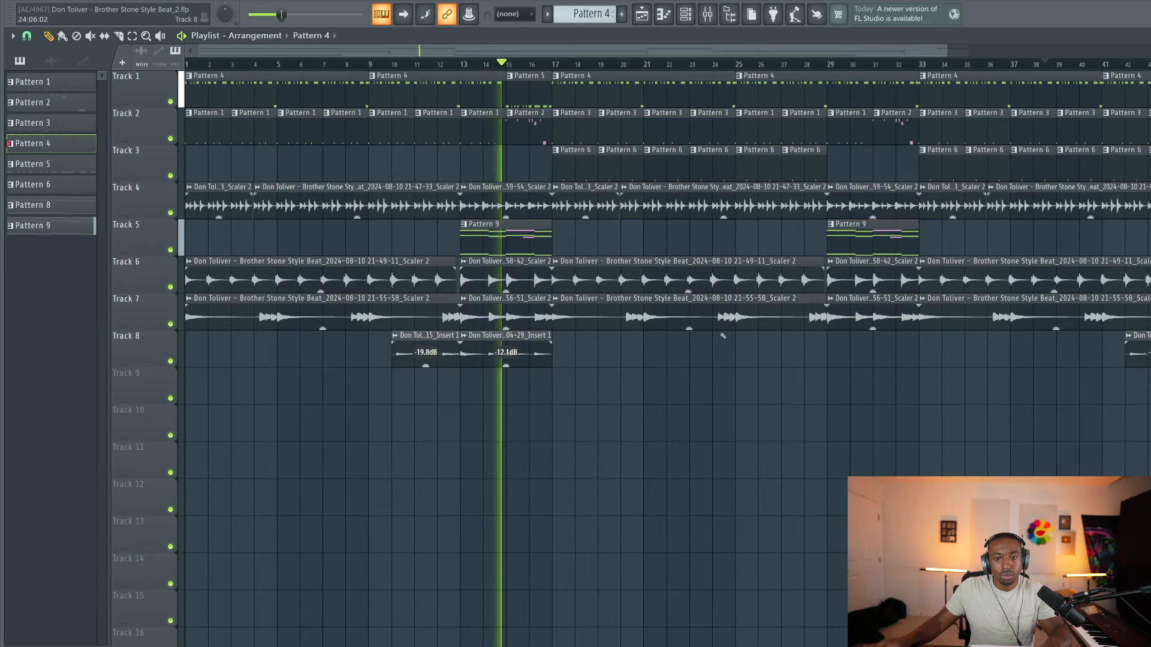
scroll(781, 64, "up", 6)
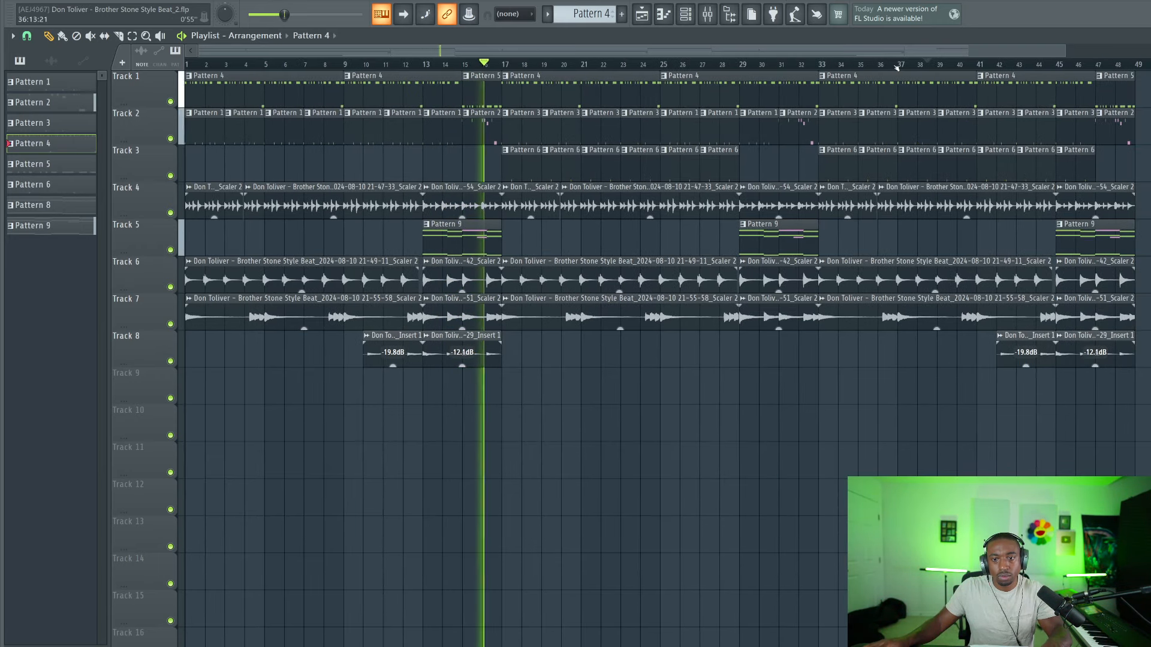
scroll(912, 65, "up", 3)
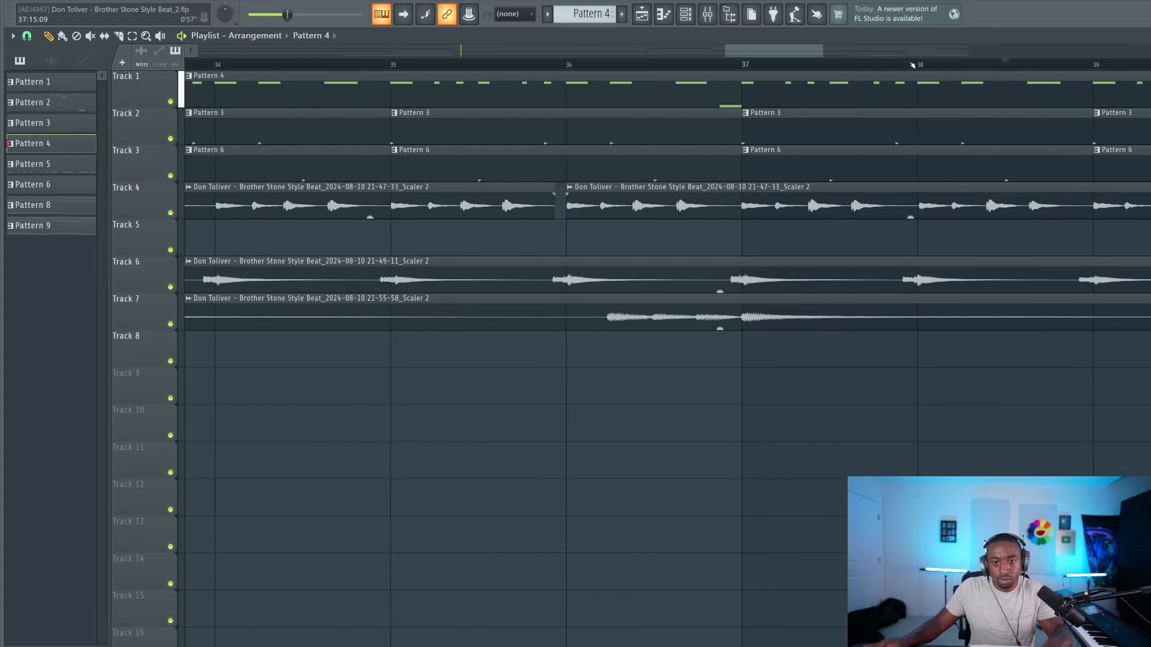
scroll(912, 64, "down", 8)
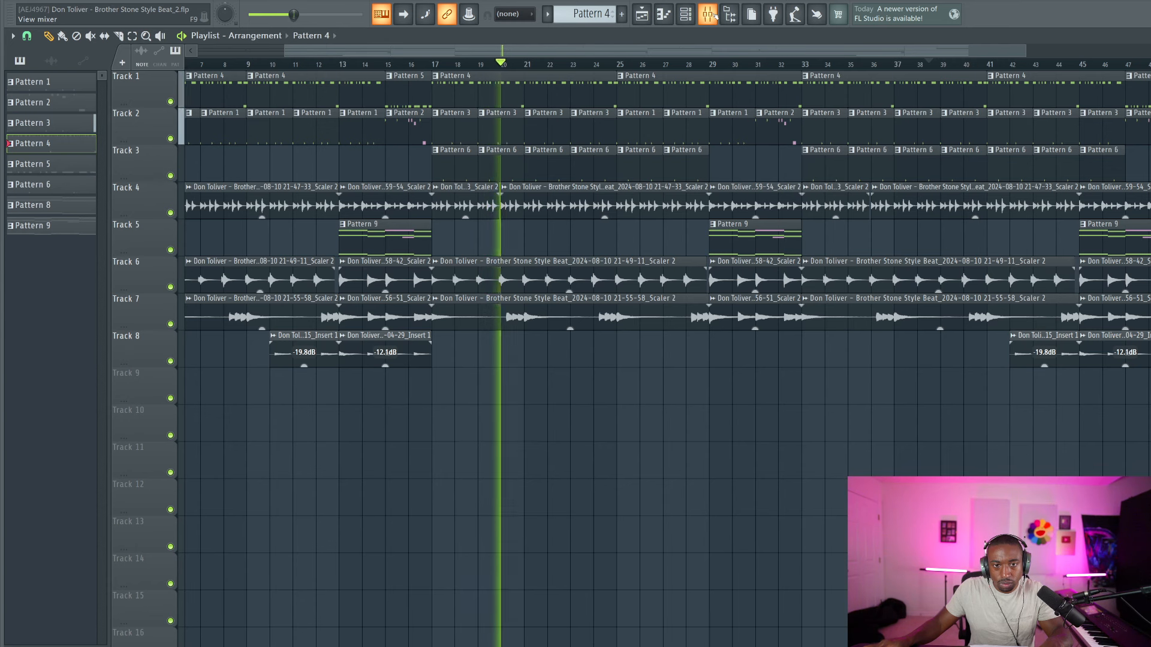
Check the Master and melody tracks in the mixer while the beat plays
left_click(649, 19)
left_click(279, 240)
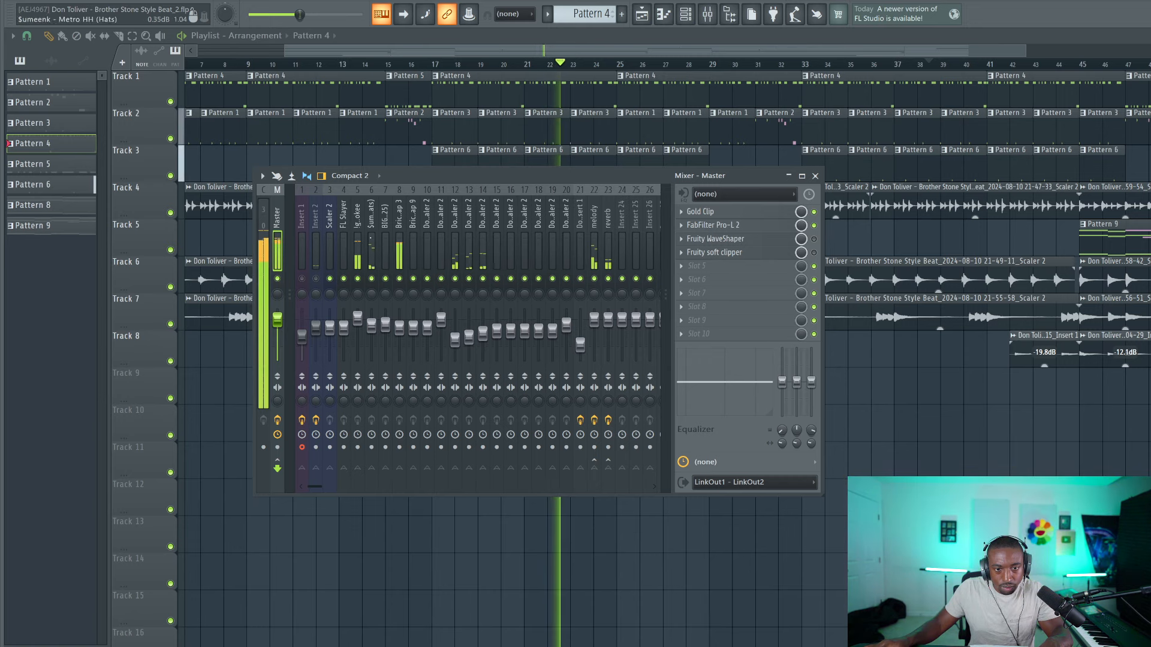
left_click(594, 327)
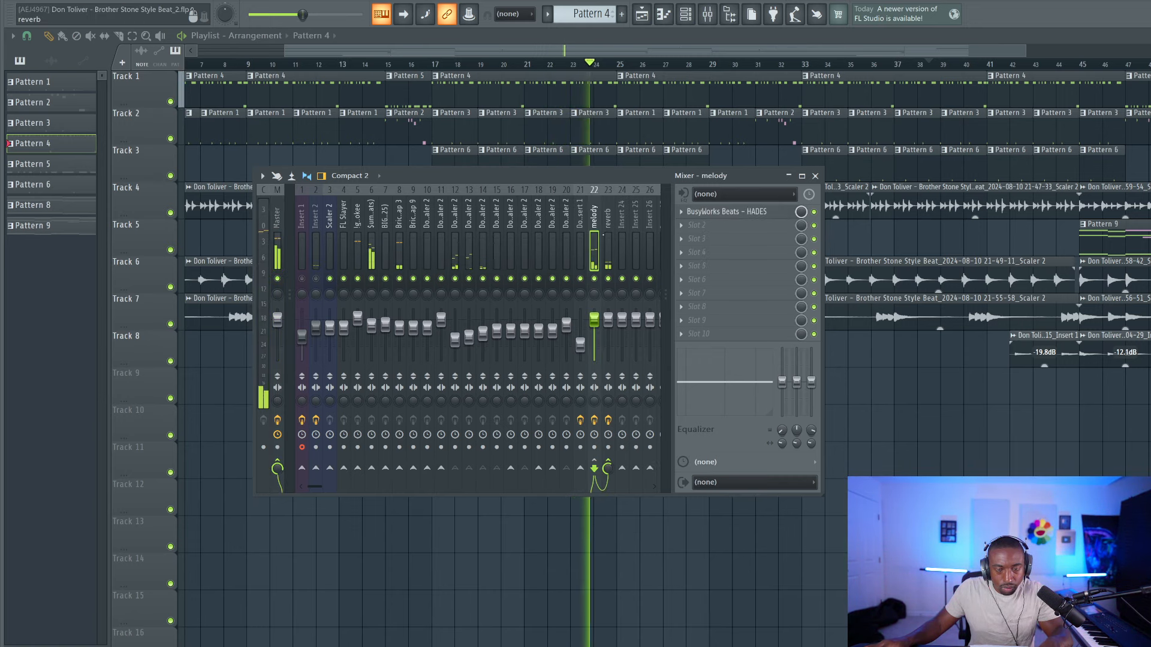
left_click(816, 176)
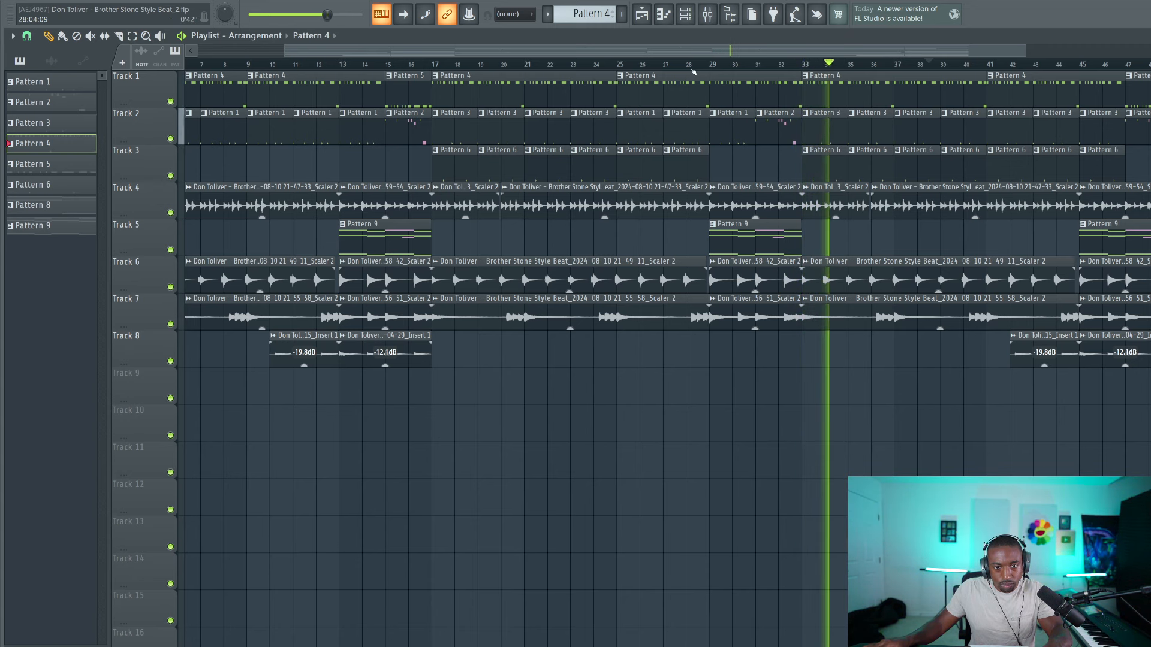
Review the playlist during playback from bar 33 to the end of the arrangement, including the long Track 7 melody clip
scroll(695, 75, "down", 3)
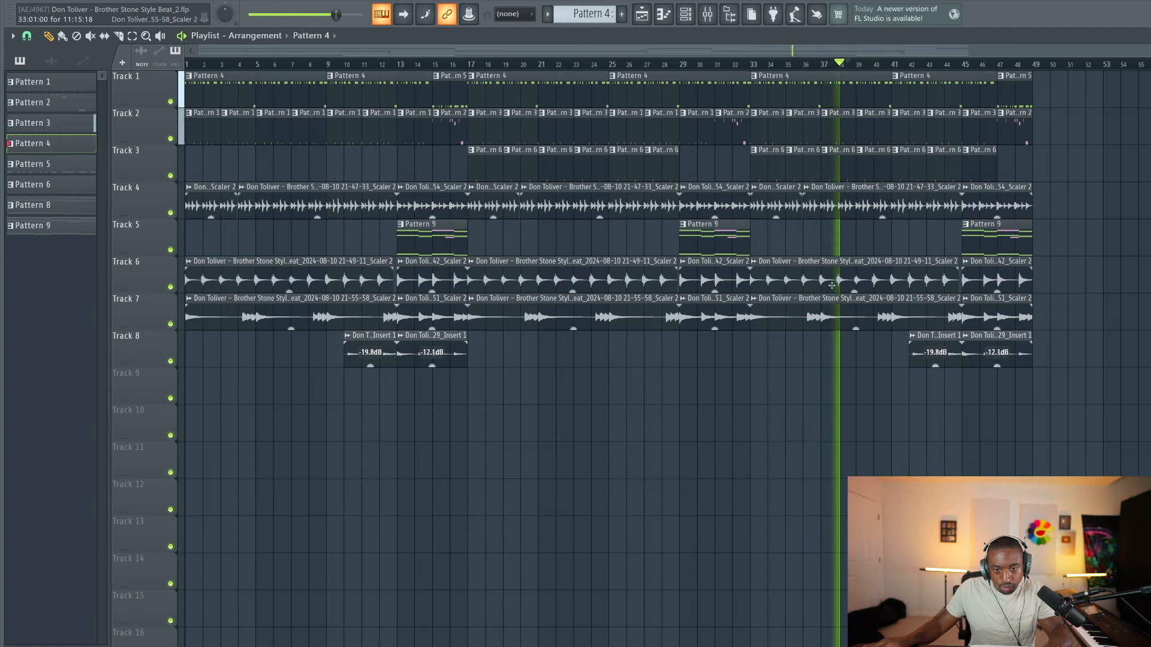
left_click(824, 306)
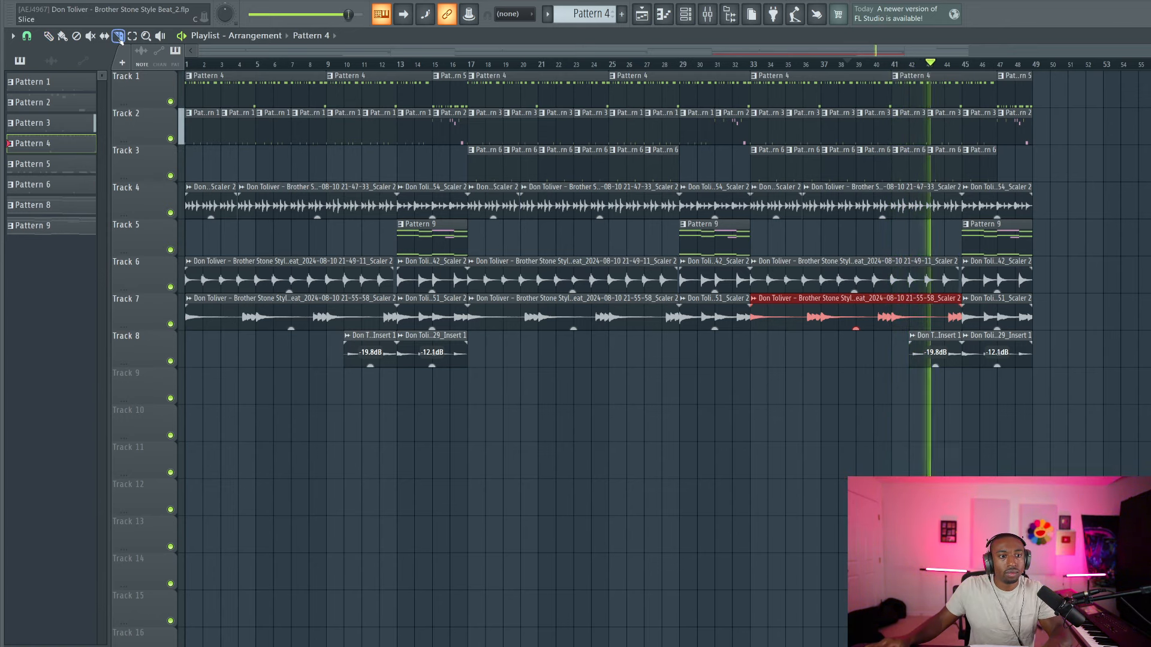
scroll(1001, 62, "up", 6)
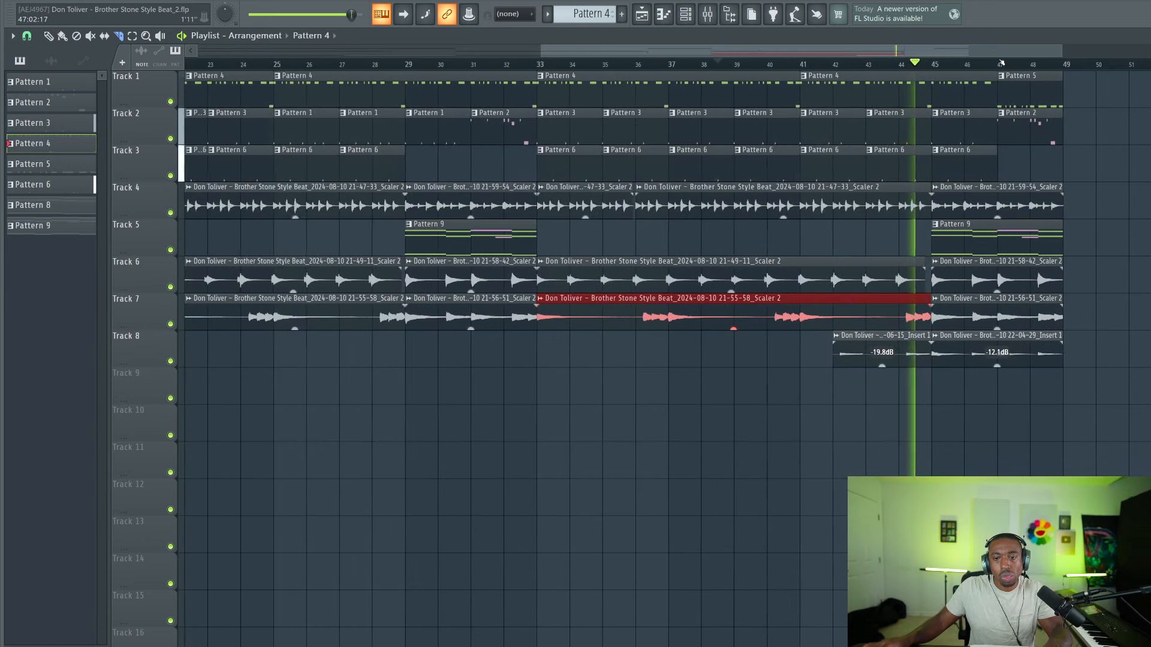
scroll(1003, 63, "down", 3)
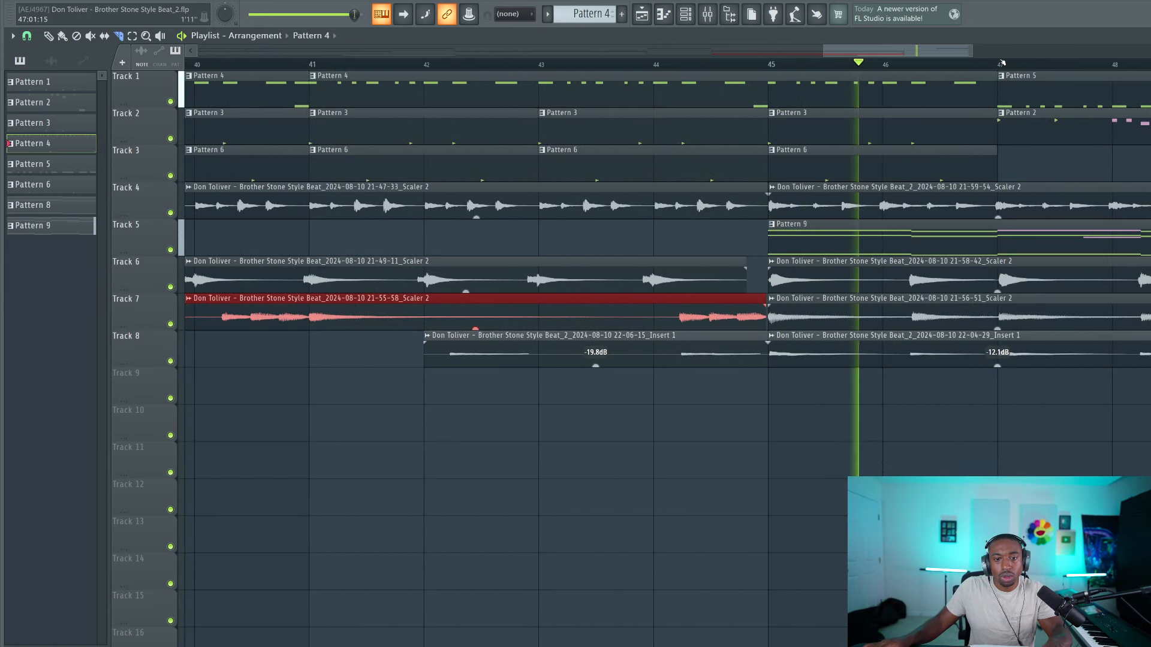
scroll(1002, 62, "up", 2)
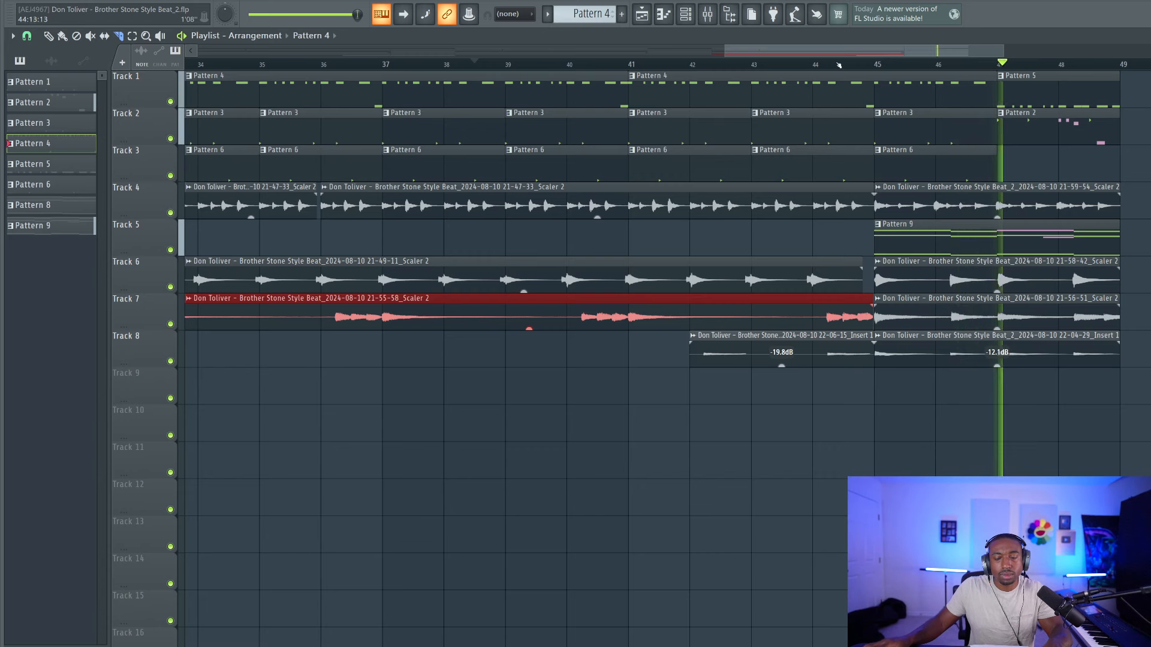
Unmute the Insert 2 track in the mixer, return to the playlist and save the project
key("F9")
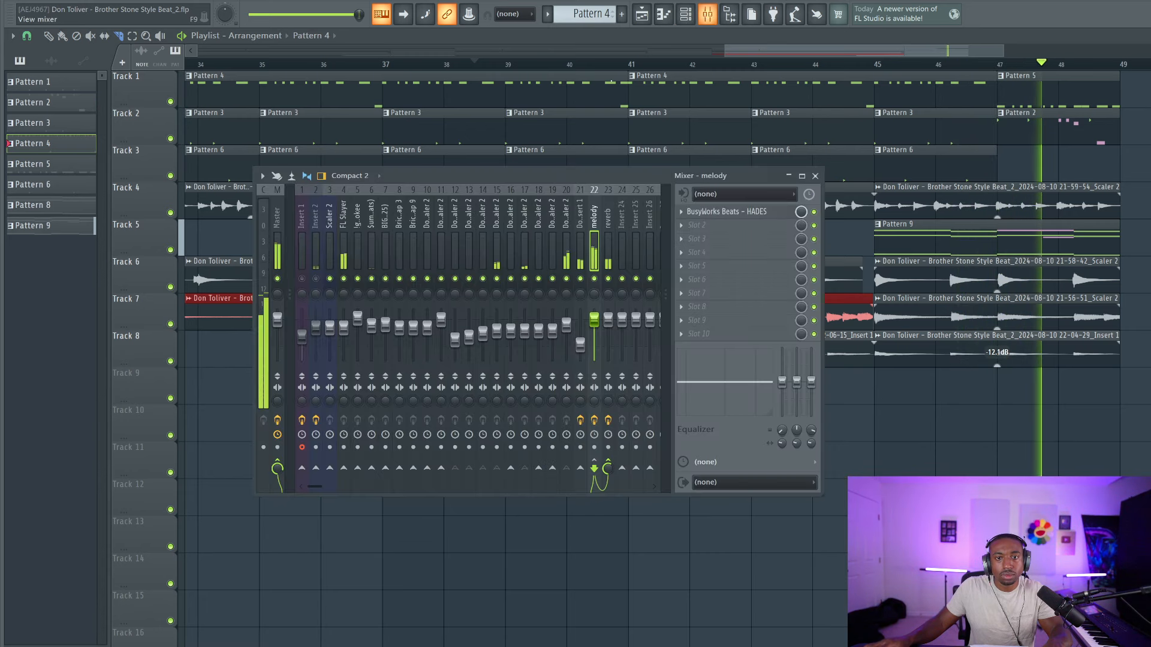
left_click(316, 278)
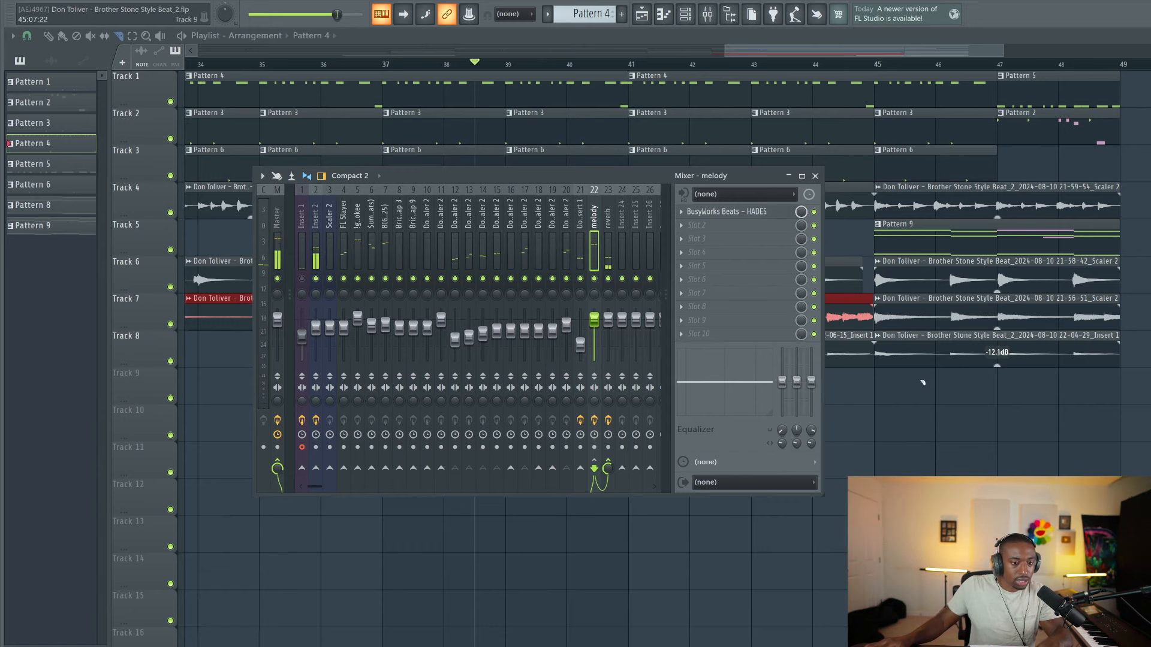
key("F9")
key("ctrl+s")
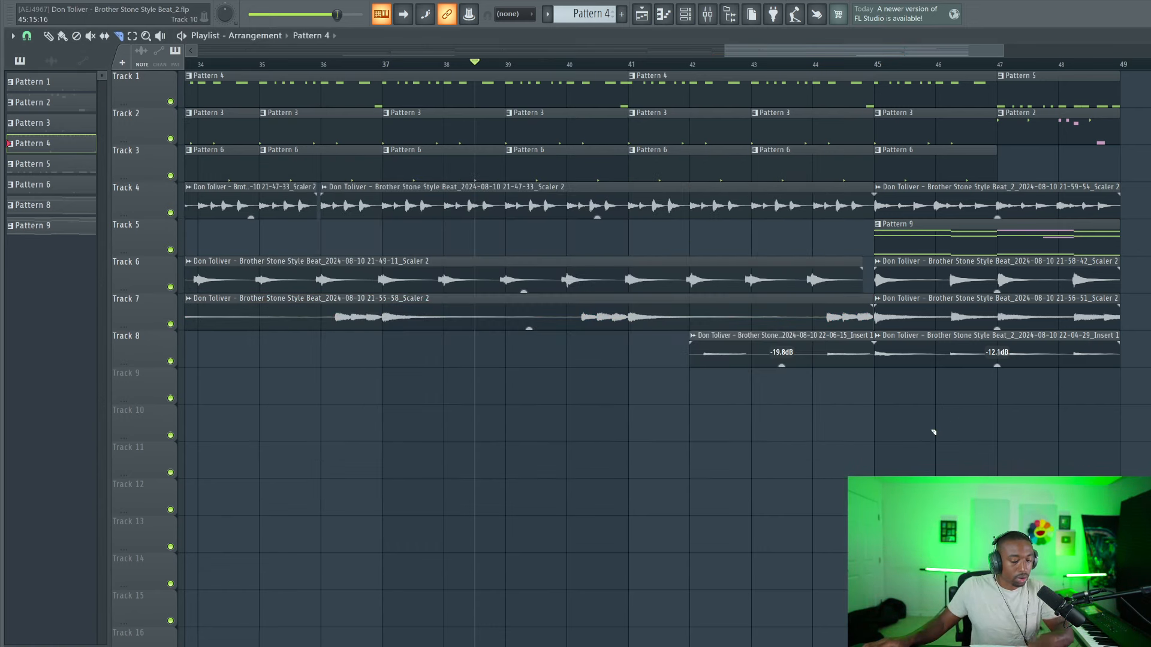
Look over the full arrangement from bar 1 to bar 49 and switch to the OBS recording window
scroll(441, 51, "down", 6)
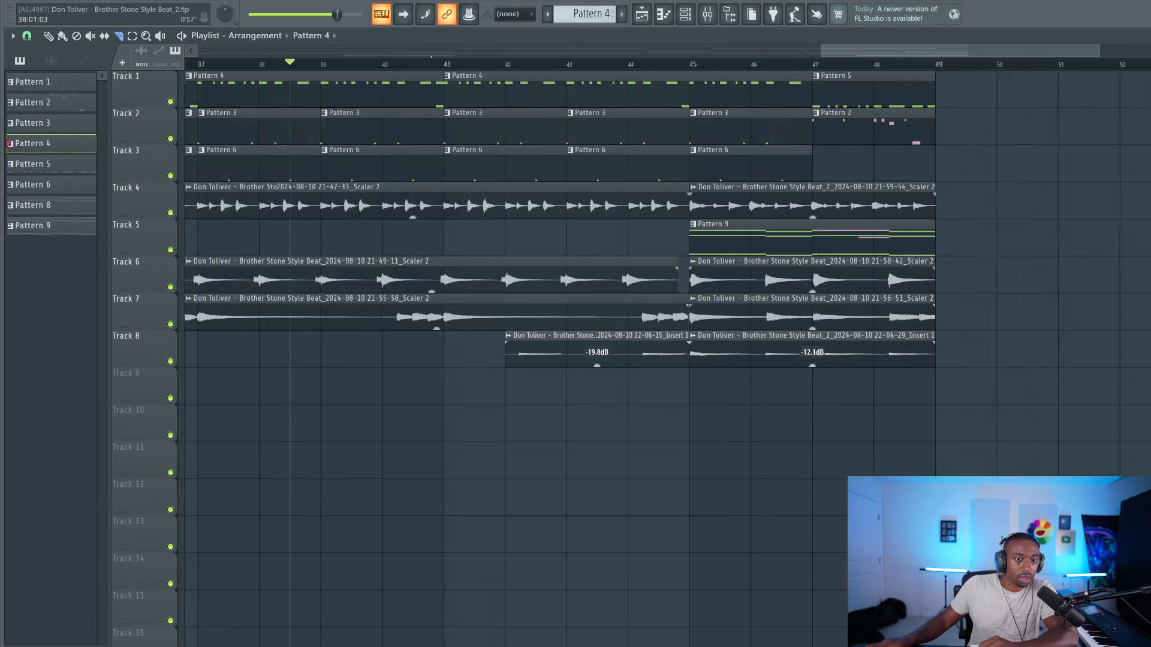
scroll(431, 63, "up", 4)
scroll(432, 69, "down", 5)
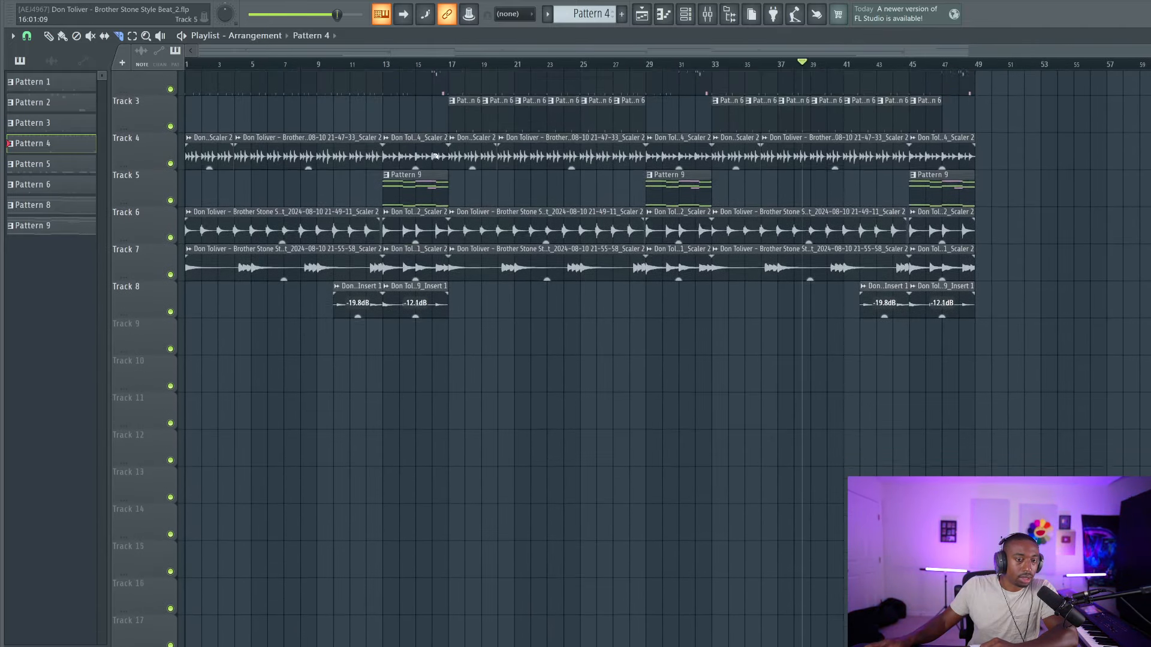
scroll(445, 256, "up", 2)
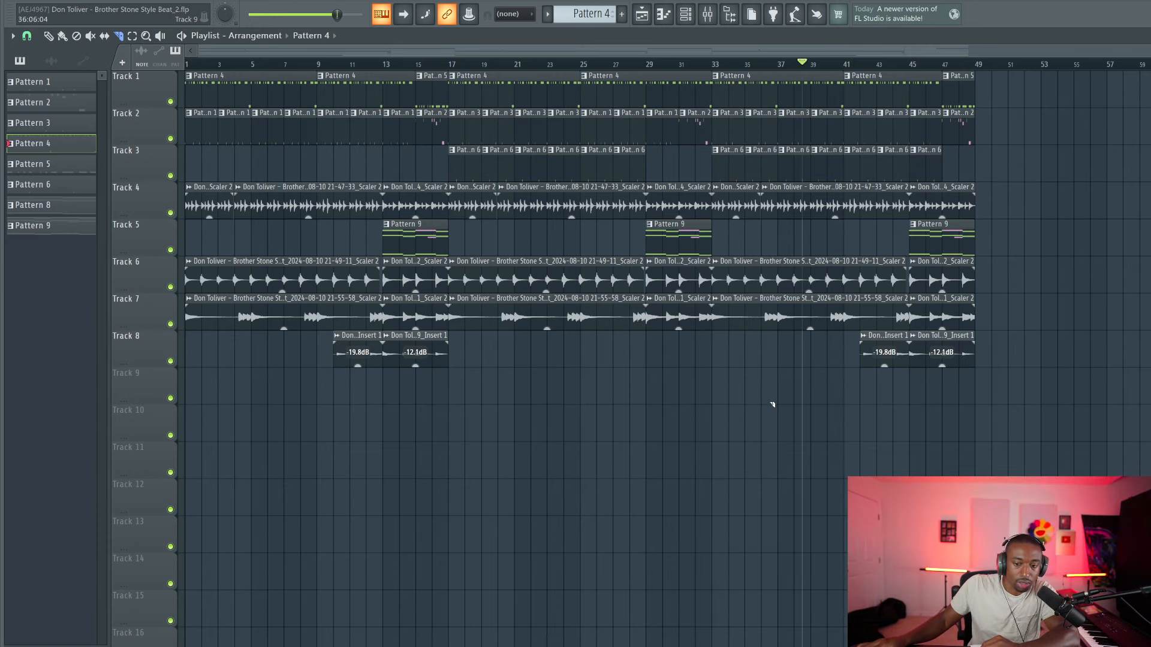
key("alt+Tab")
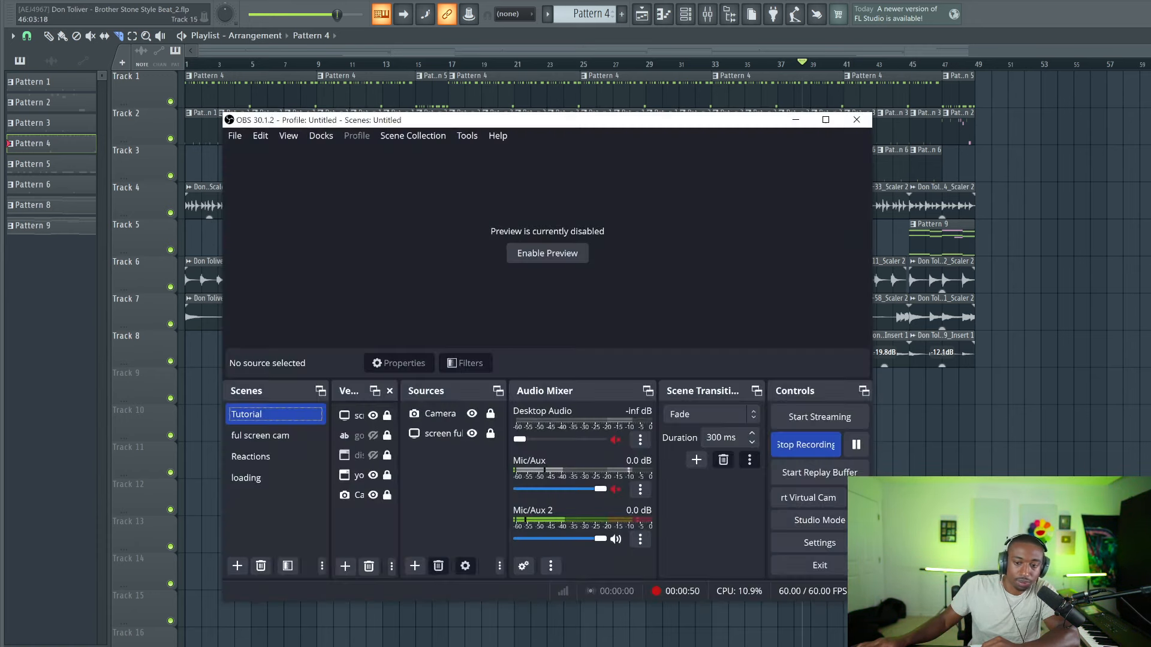